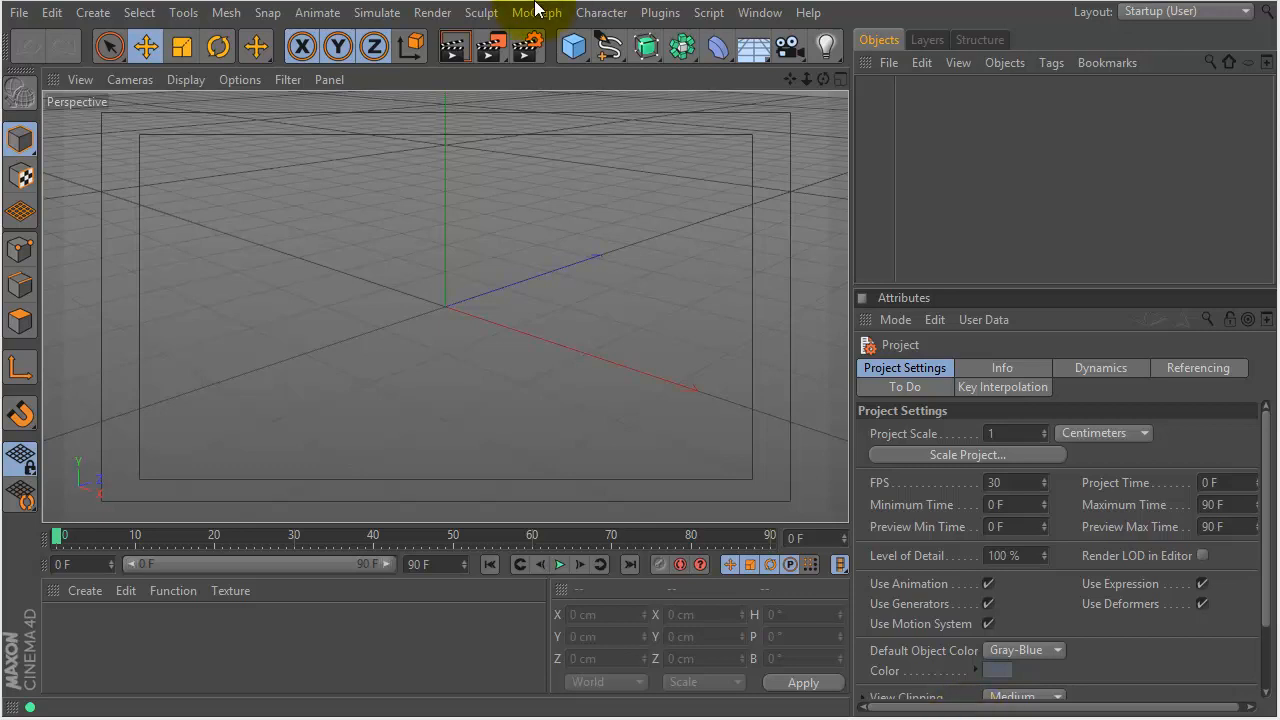
# - Add a MoText object and replace its text with '+'
pyautogui.click(537, 13)
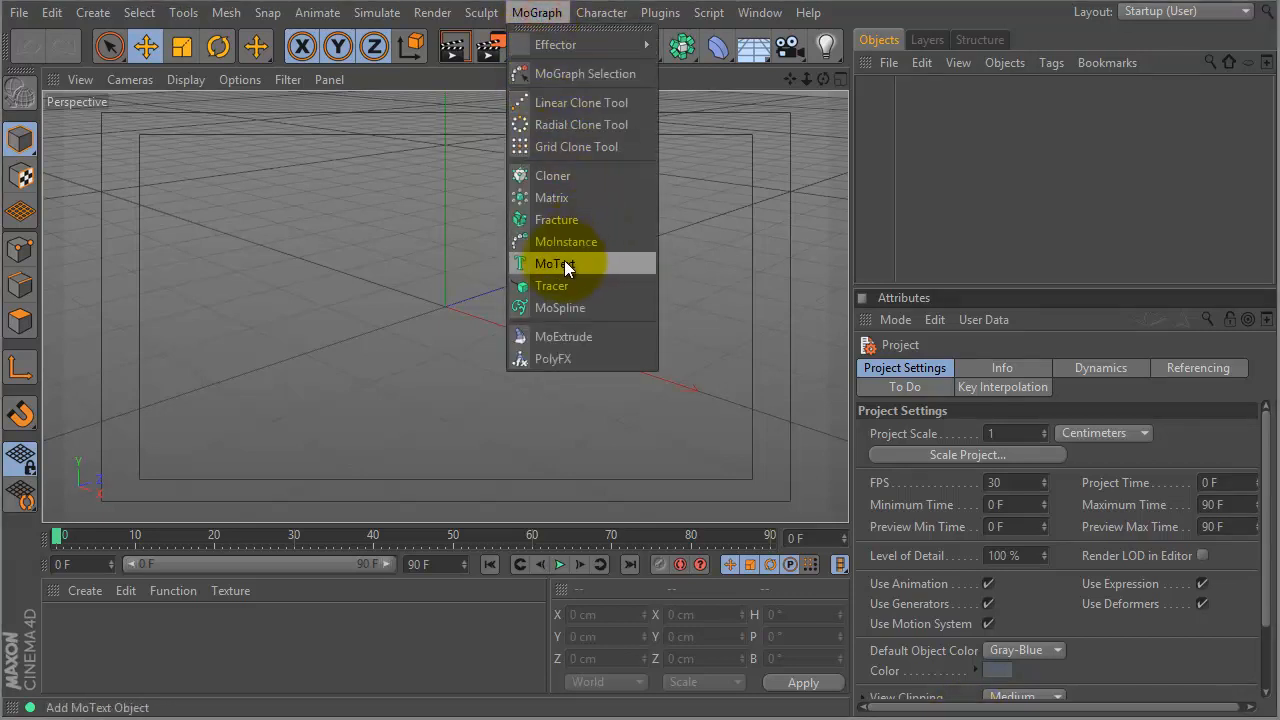
pyautogui.click(589, 262)
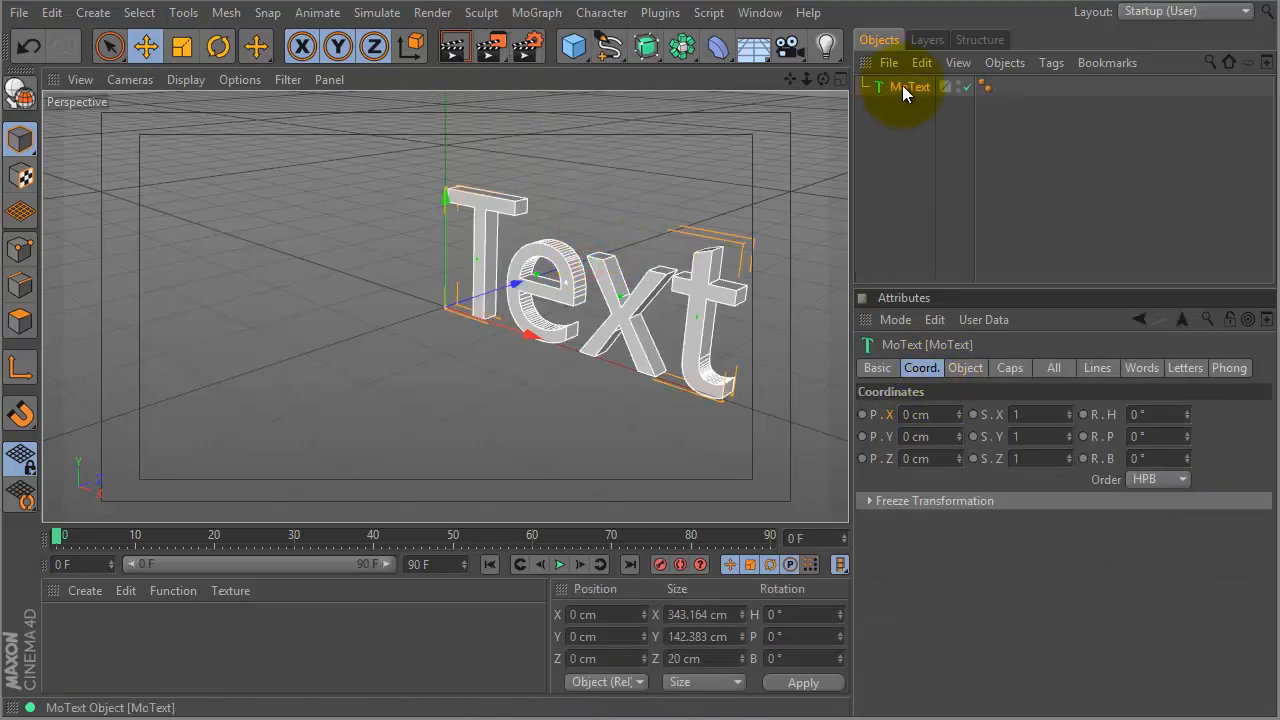
pyautogui.click(1008, 368)
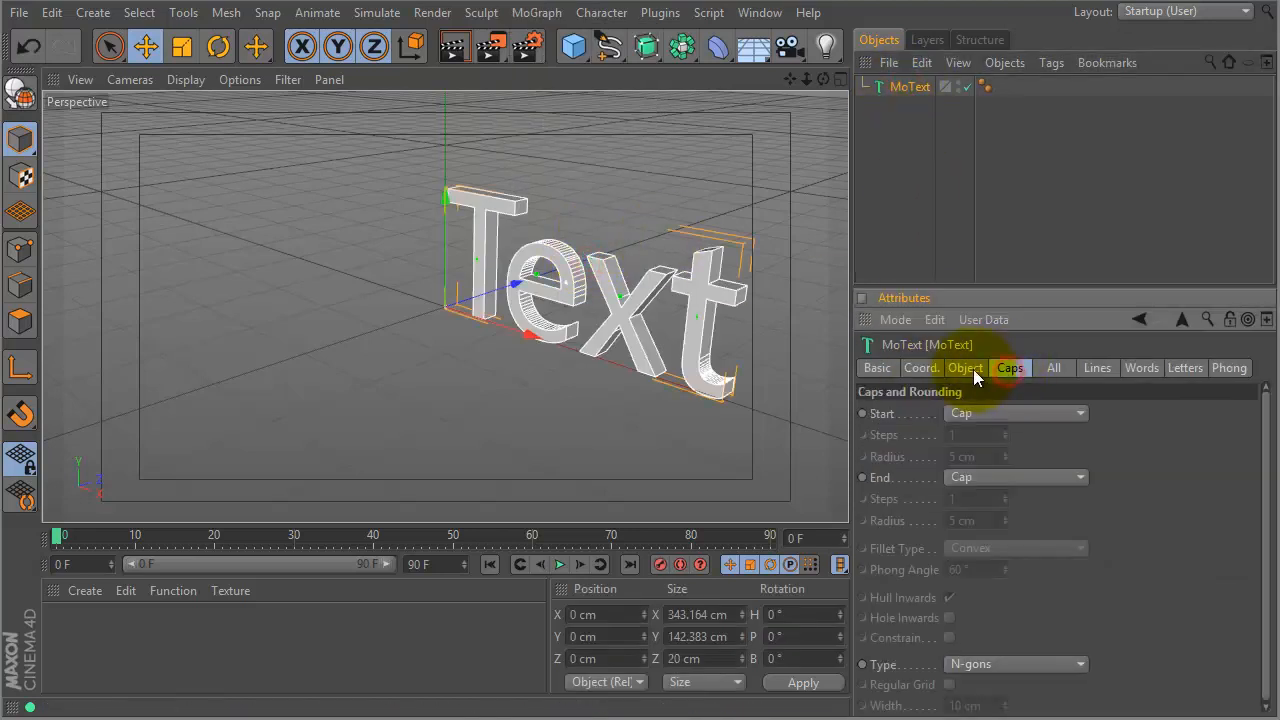
pyautogui.click(972, 369)
pyautogui.moveTo(953, 460); pyautogui.dragTo(771, 463)
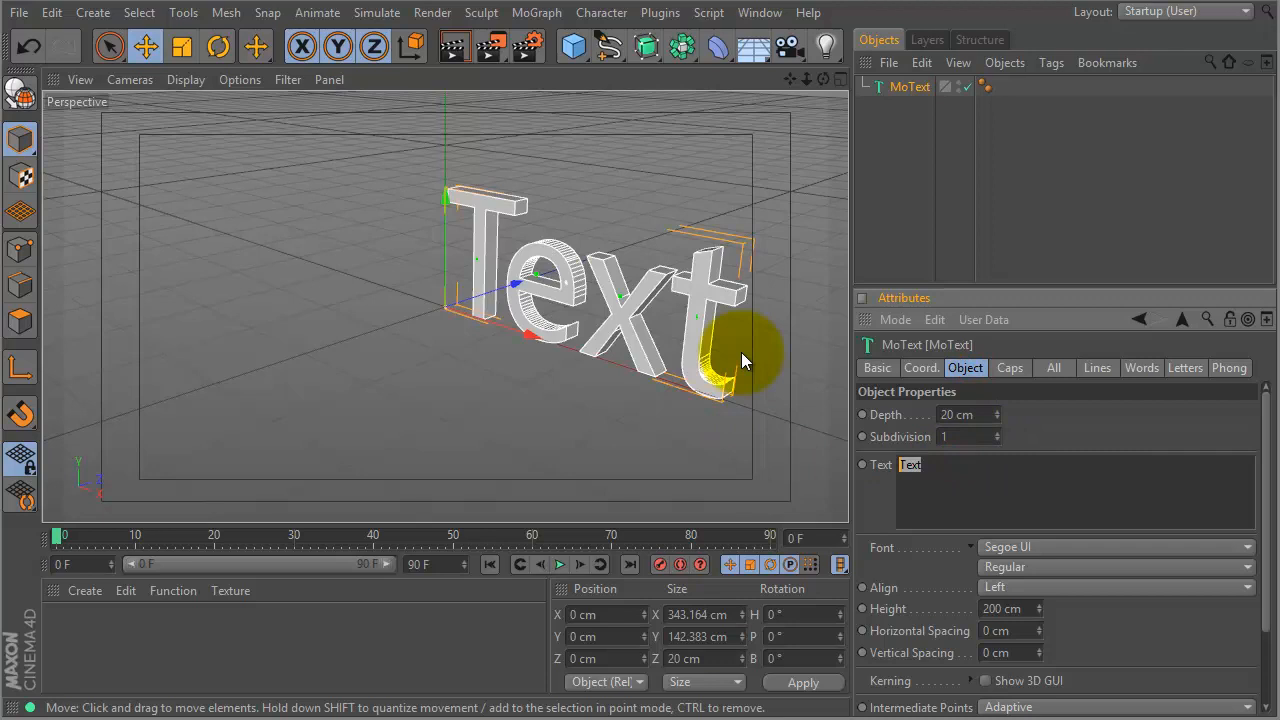
pyautogui.write('+')
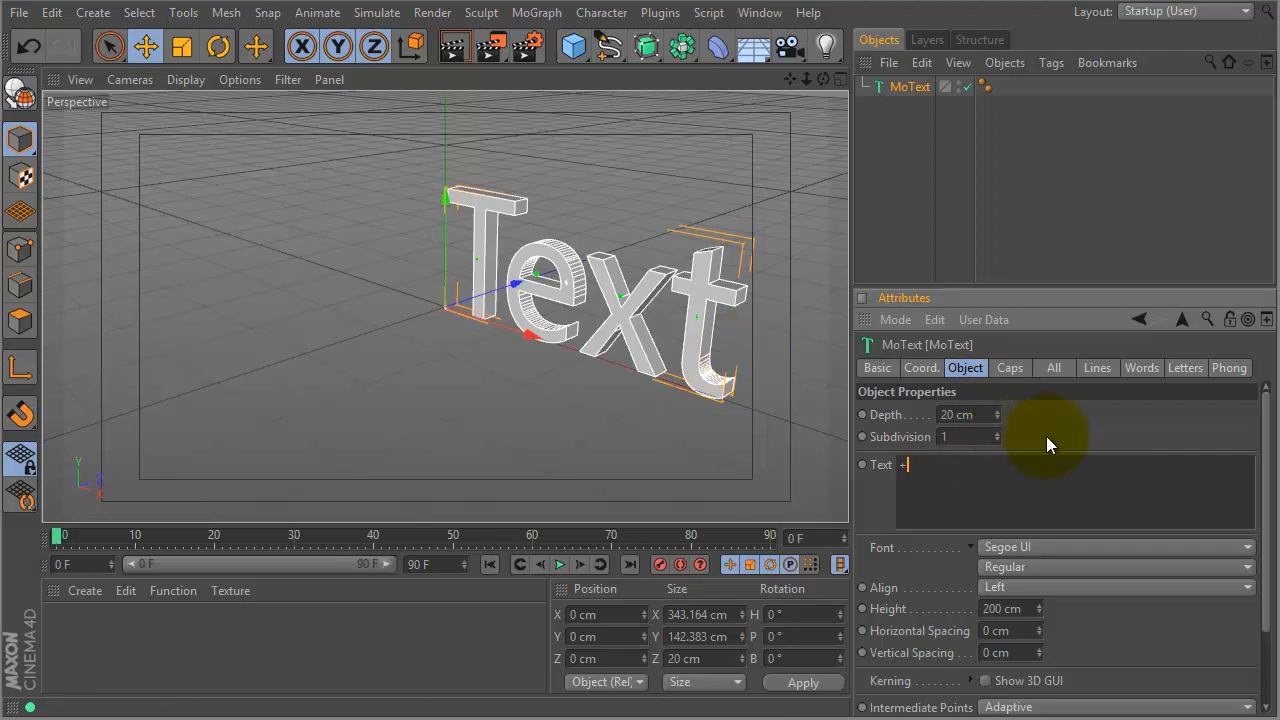
# - Make the '+' Bold, aligned Middle, with a height of 300 cm
pyautogui.click(1035, 566)
pyautogui.click(1030, 596)
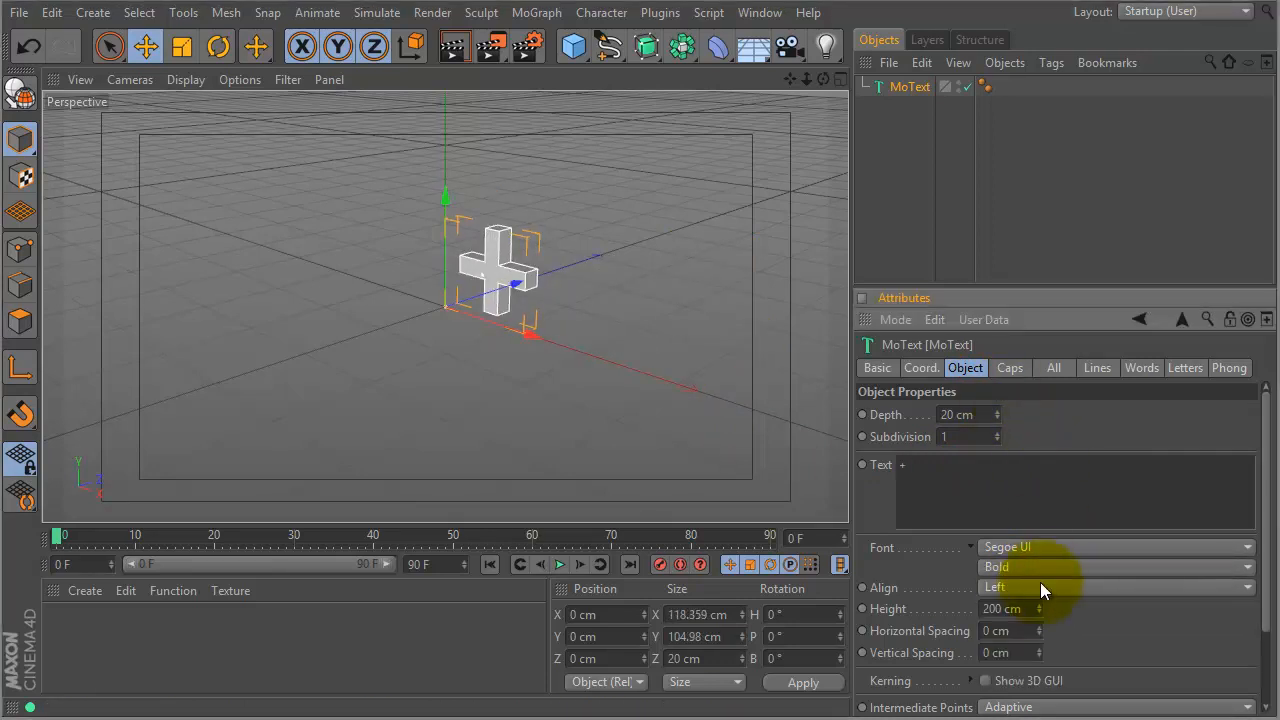
pyautogui.click(1023, 590)
pyautogui.click(1018, 627)
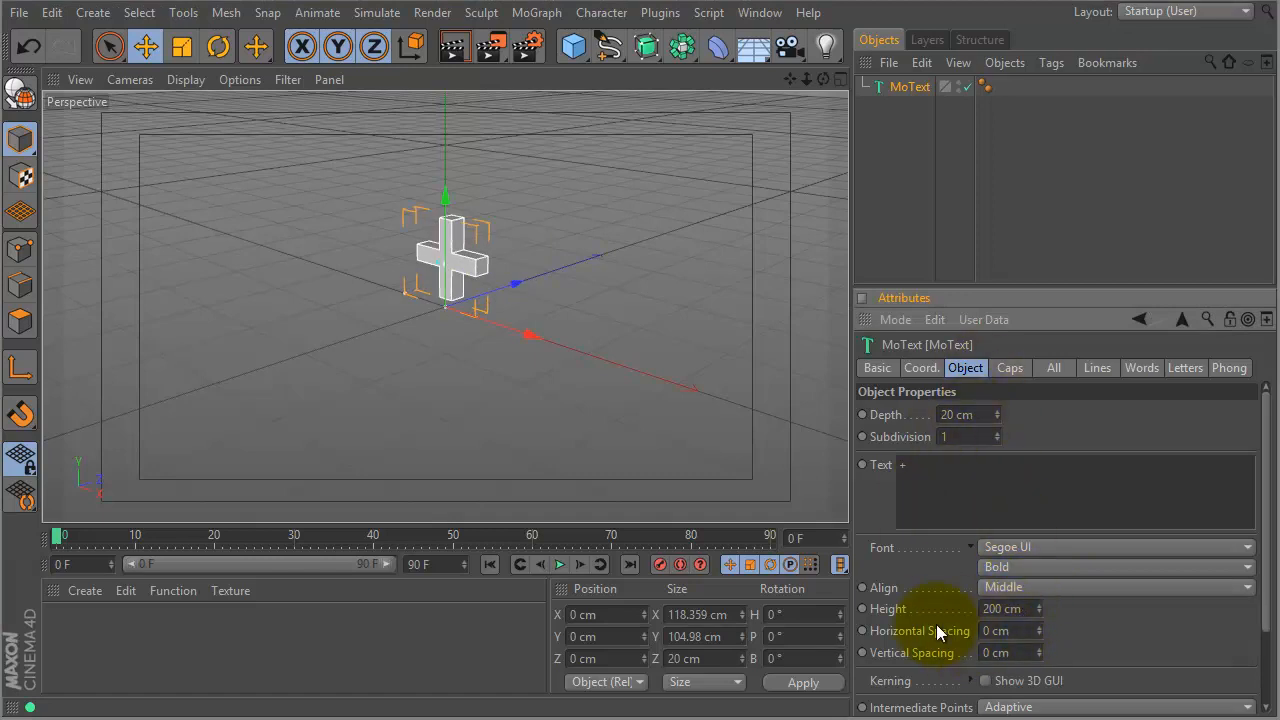
pyautogui.doubleClick(1010, 608)
pyautogui.write('30')
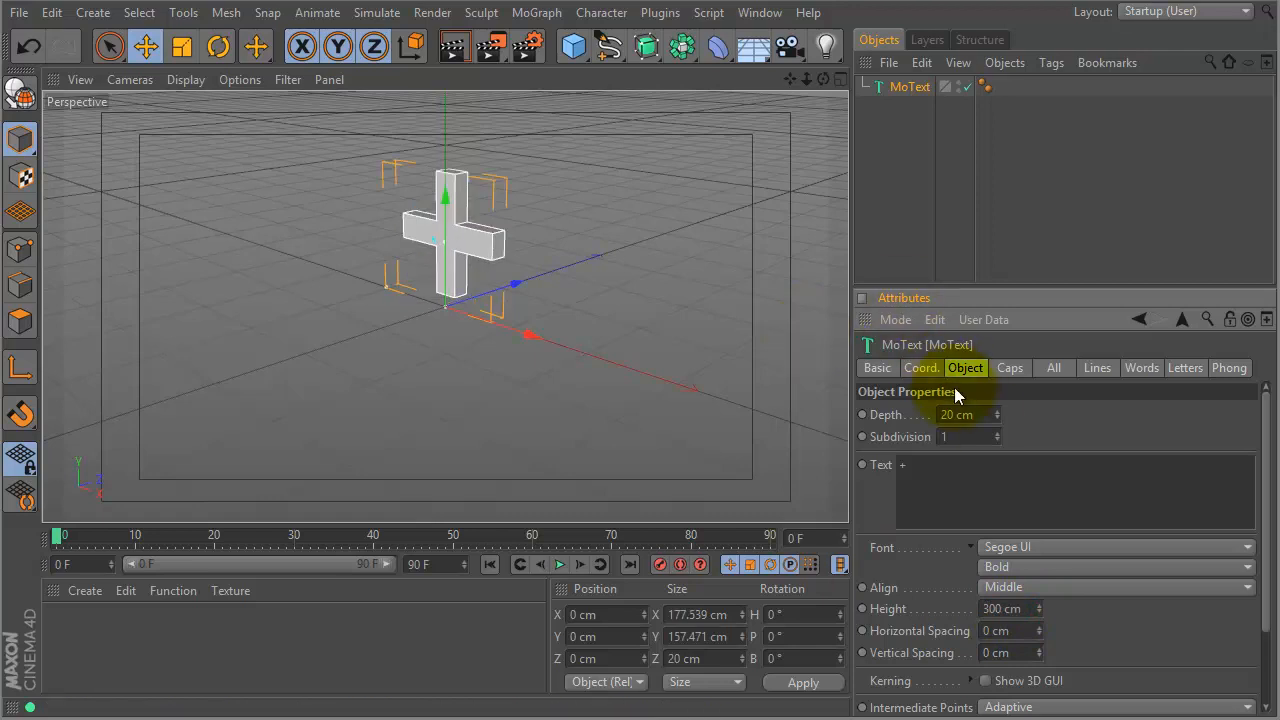
# - Set the MoText extrusion depth to 40 cm and zoom in on the '+'
pyautogui.doubleClick(978, 414)
pyautogui.write('40')
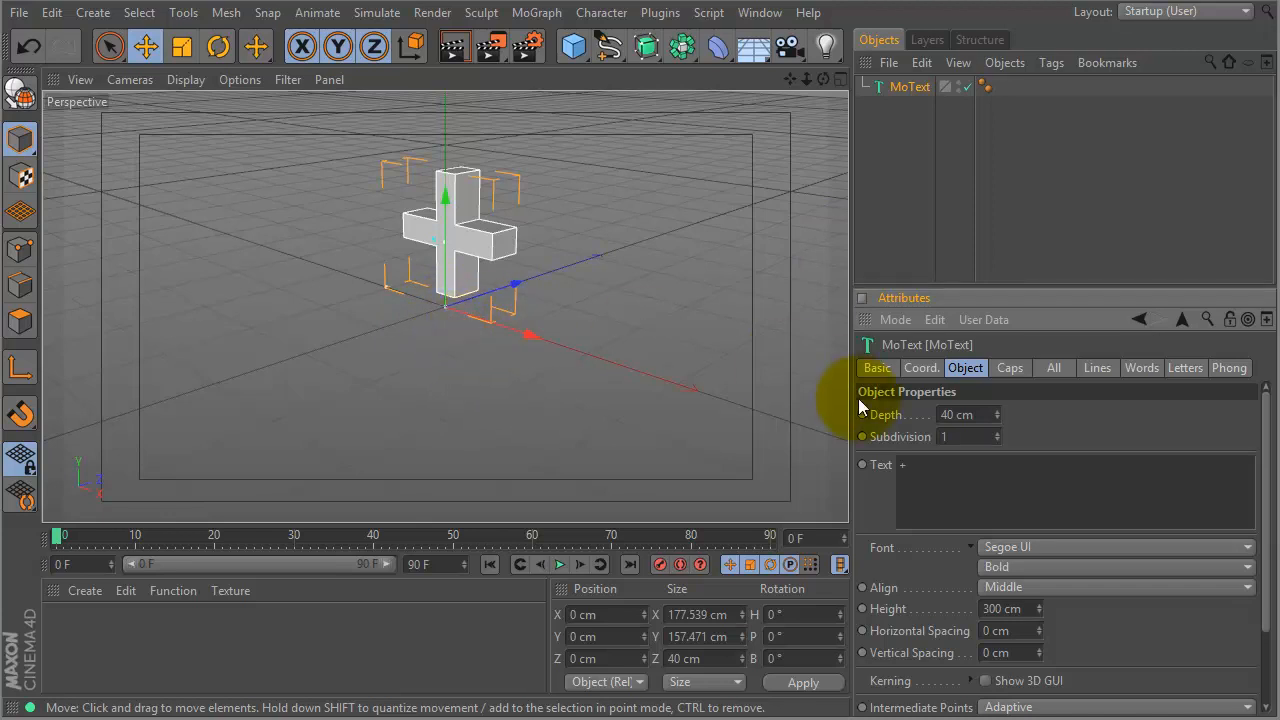
pyautogui.click(921, 367)
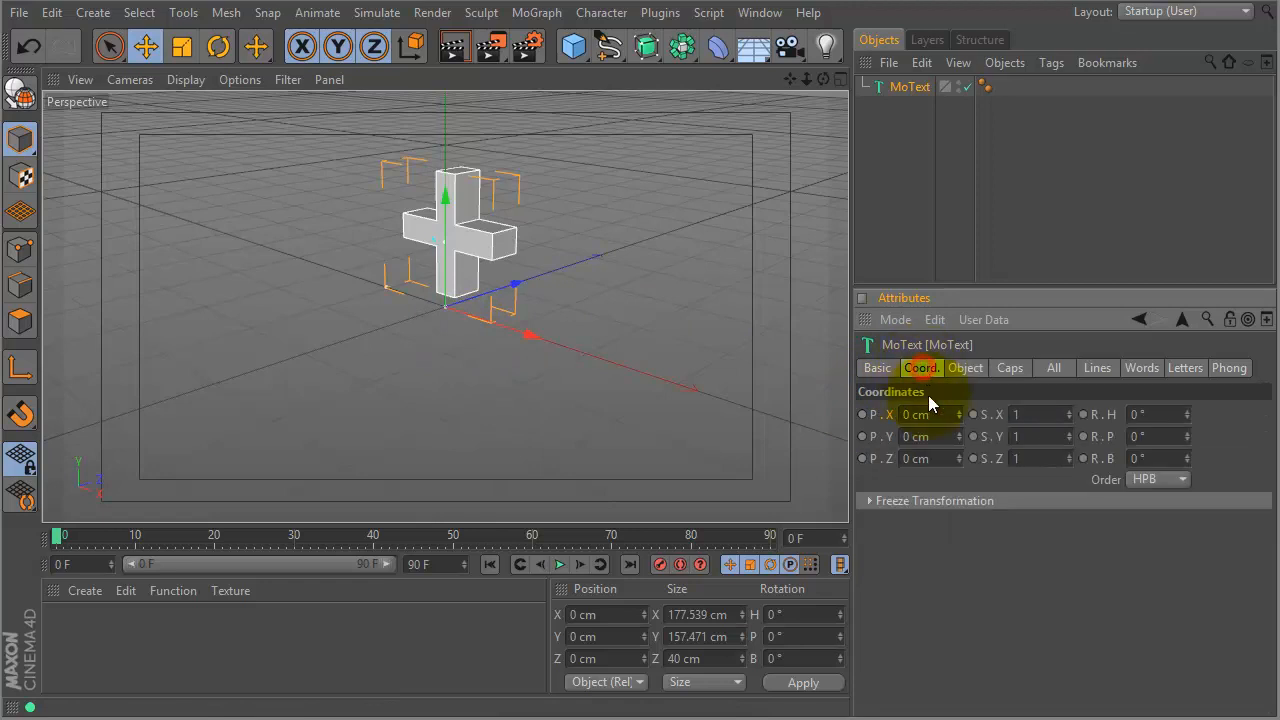
pyautogui.click(905, 88)
pyautogui.moveTo(575, 267); pyautogui.dragTo(669, 316)
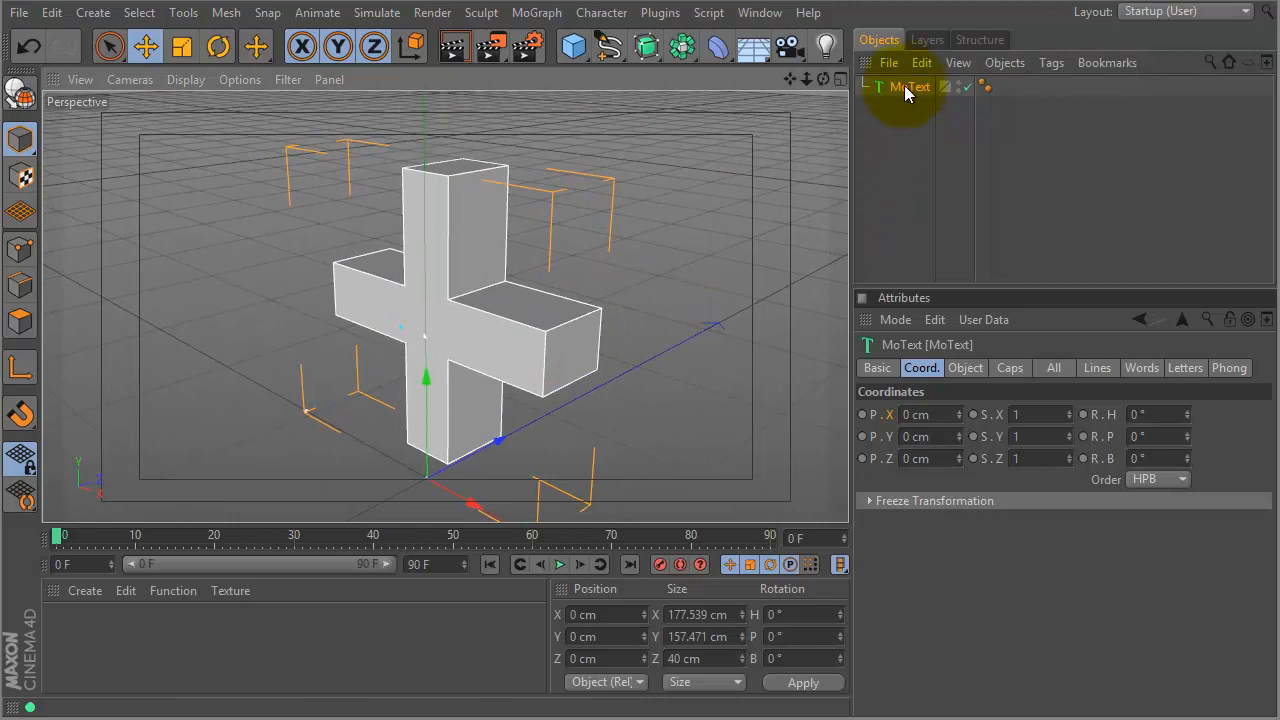
# - Raise the extrusion subdivision to 3
pyautogui.click(965, 367)
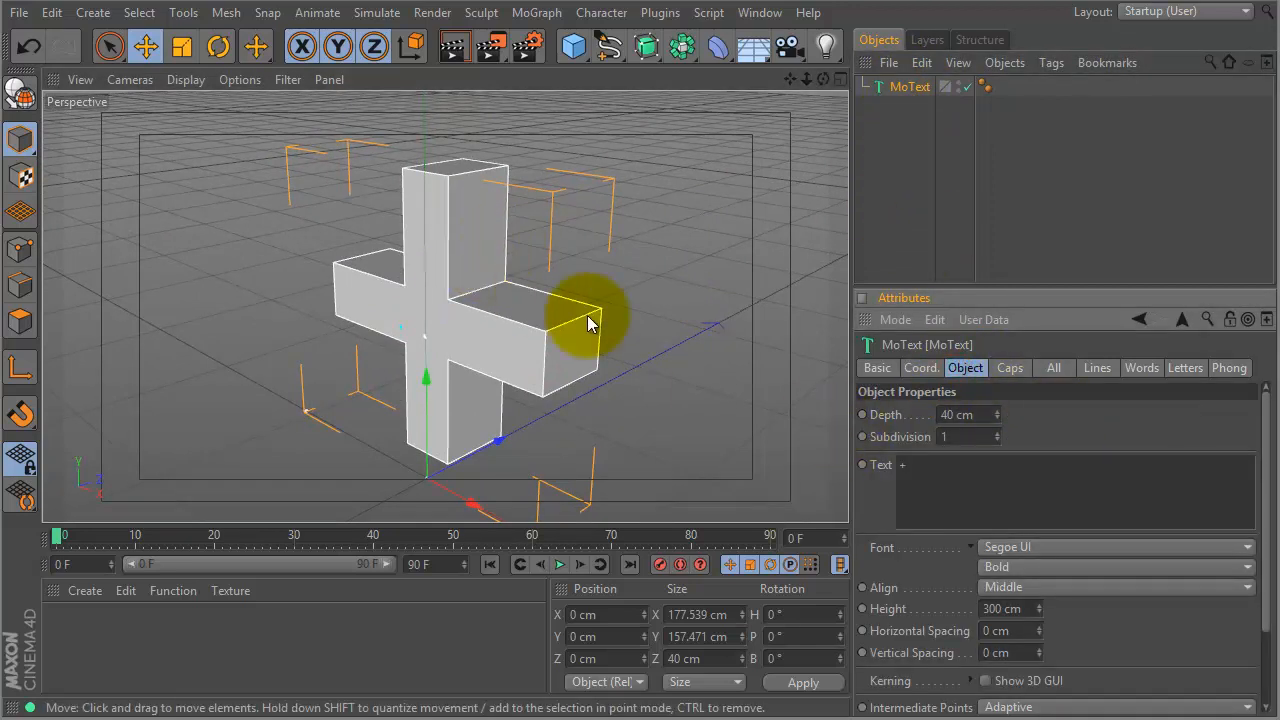
pyautogui.click(999, 433)
pyautogui.click(999, 433)
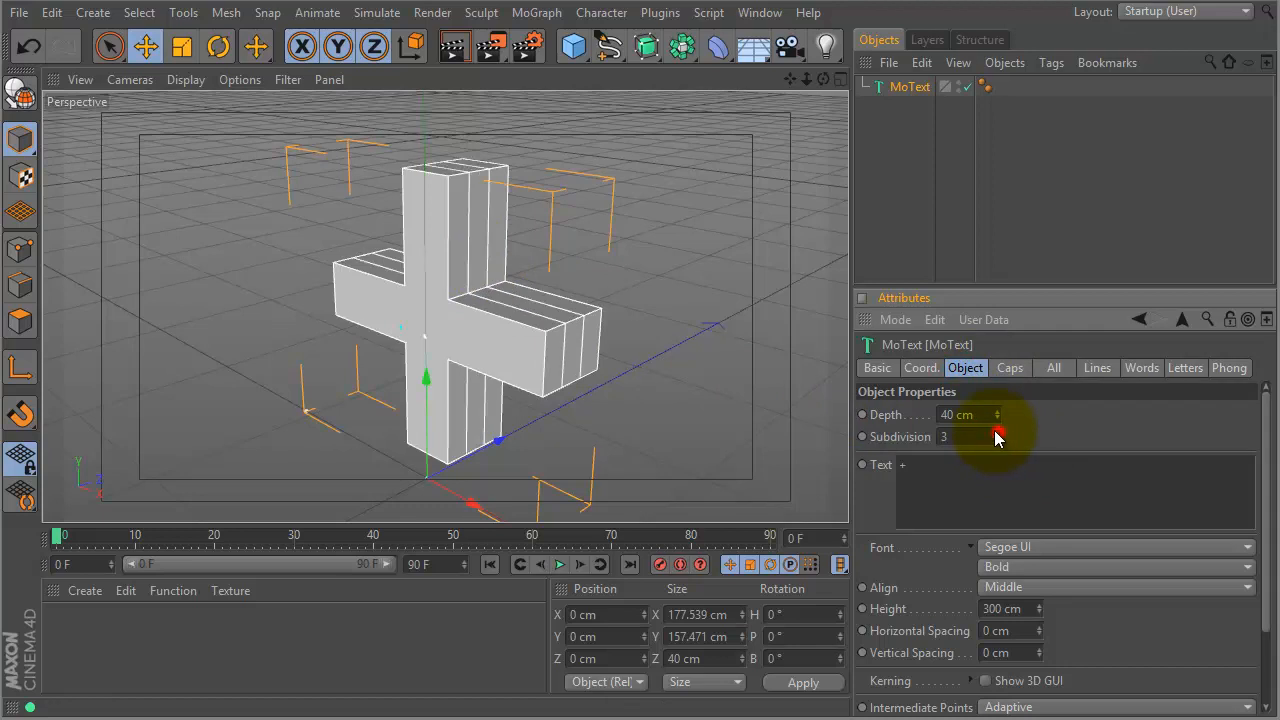
pyautogui.click(1005, 372)
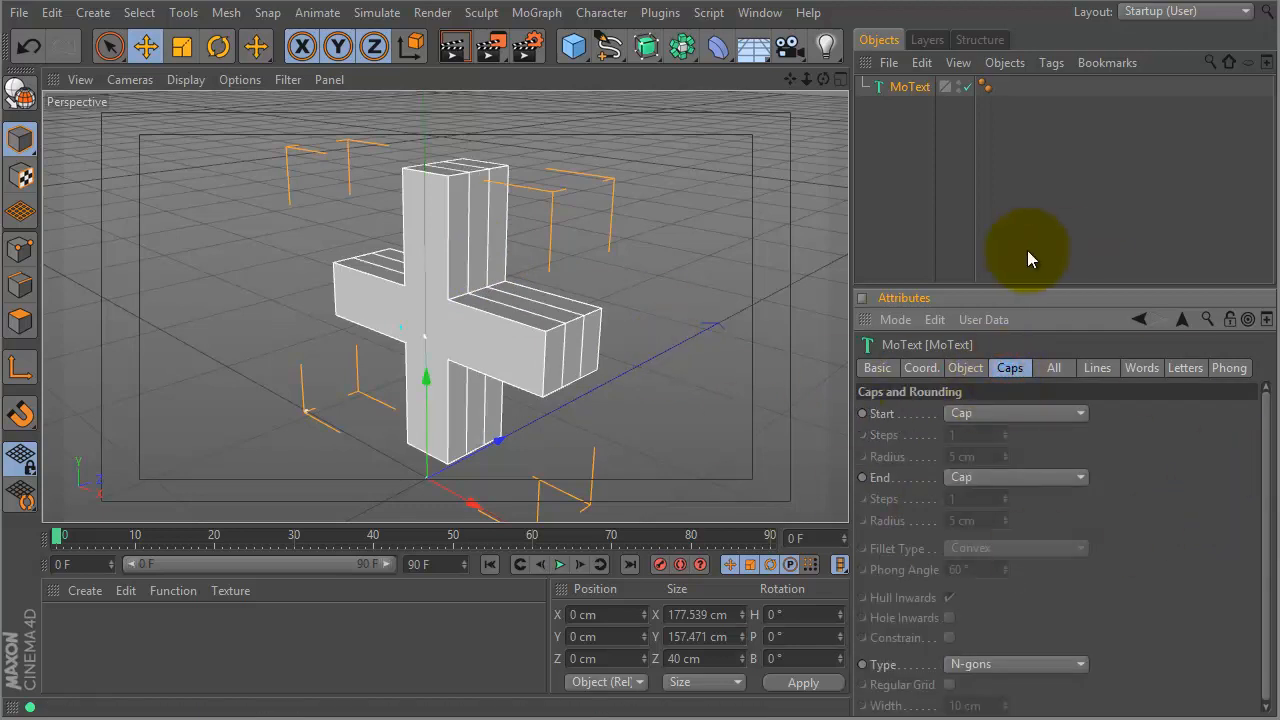
# - Set the cap type to Quadrangles, testing Regular Grid at 3 cm before turning it off
pyautogui.moveTo(1030, 288); pyautogui.dragTo(1000, 136)
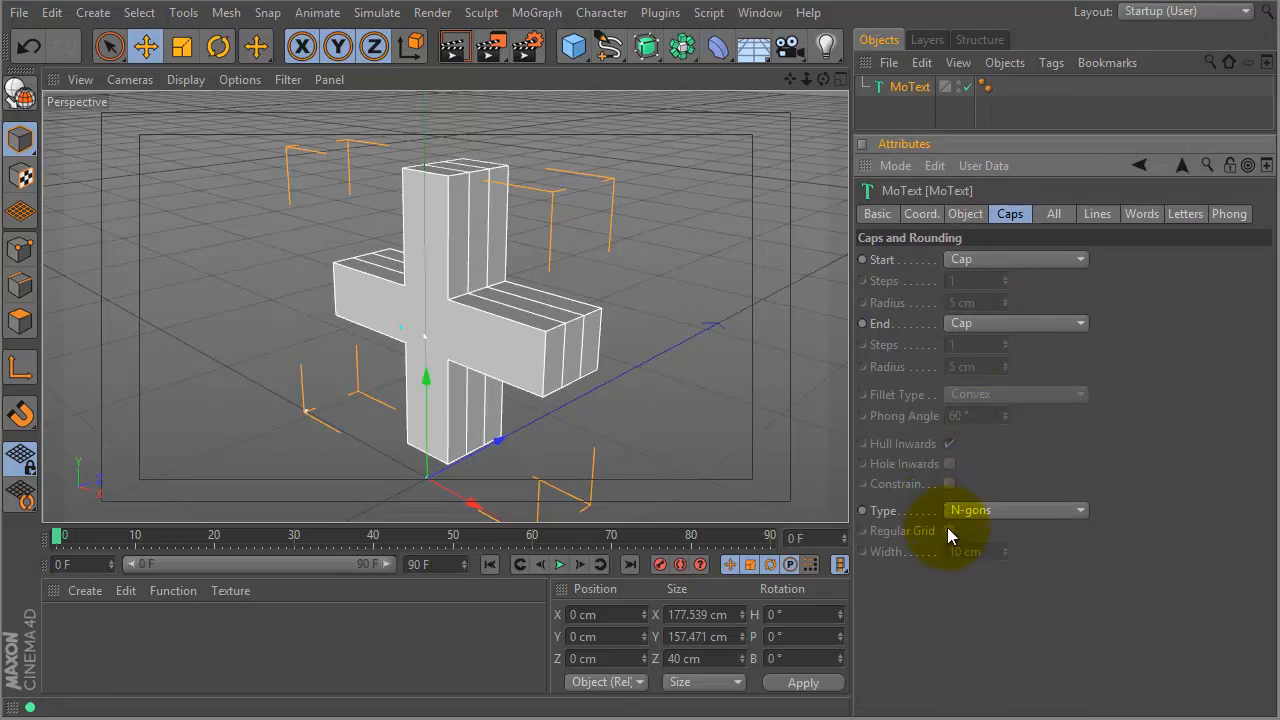
pyautogui.click(971, 510)
pyautogui.click(998, 551)
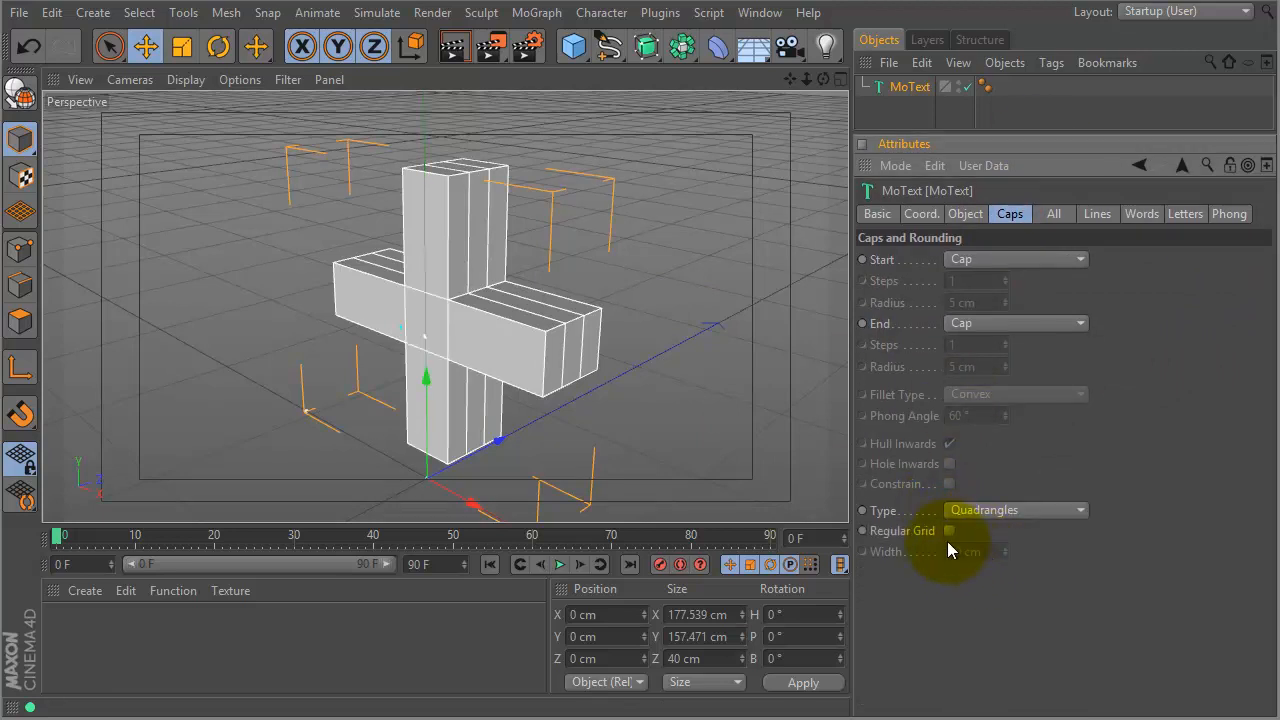
pyautogui.click(949, 531)
pyautogui.moveTo(1005, 552); pyautogui.dragTo(1004, 561)
pyautogui.keyDown('alt'); pyautogui.moveTo(576, 350); pyautogui.dragTo(694, 331, button='right'); pyautogui.keyUp('alt')
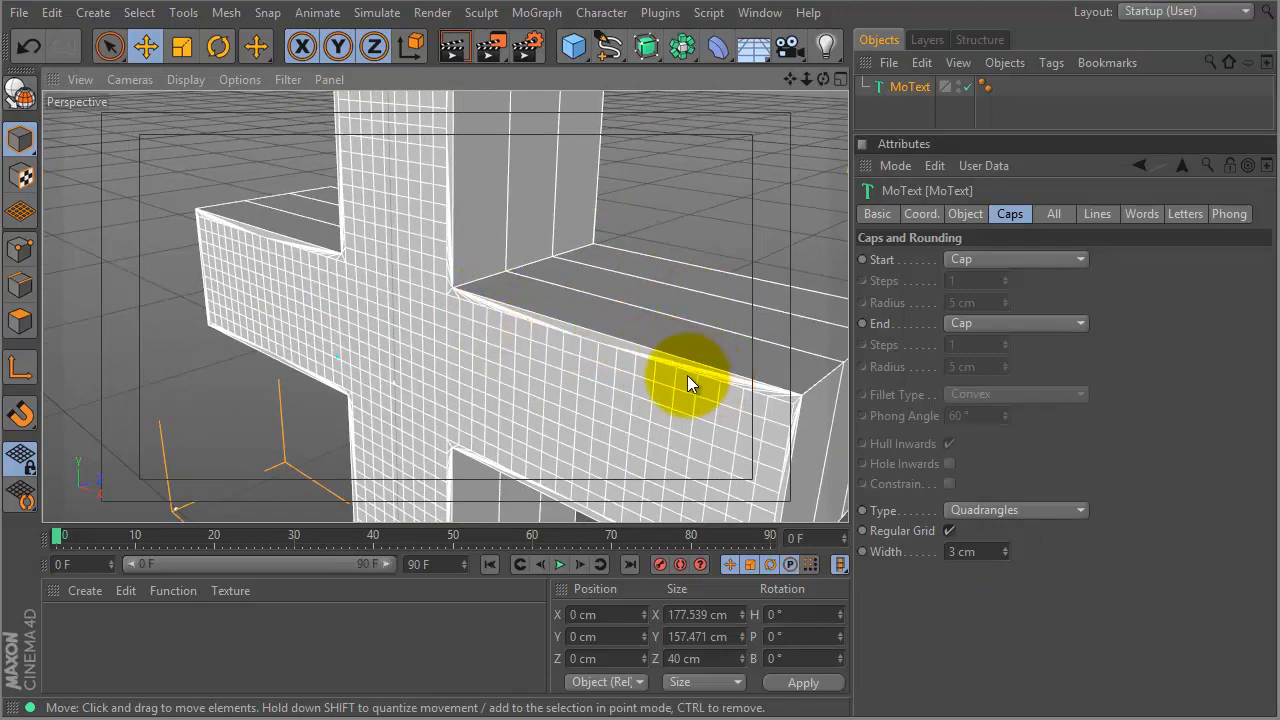
pyautogui.click(949, 531)
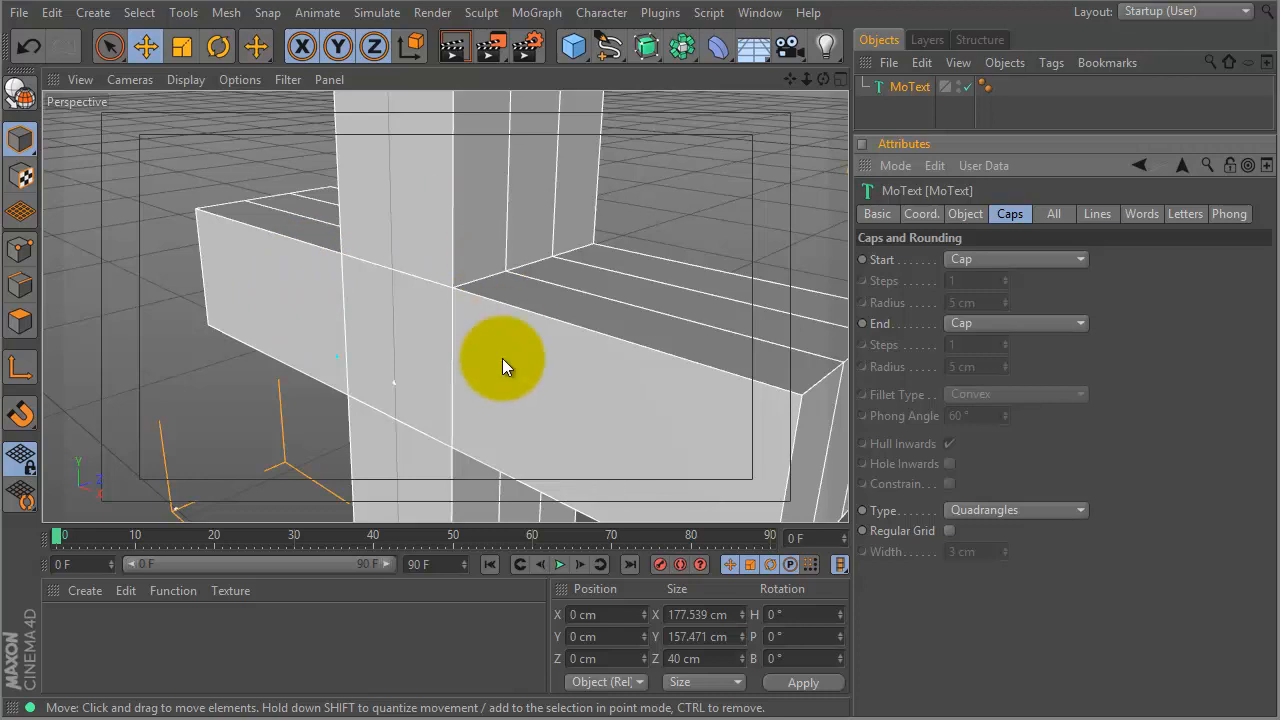
# - Restore the settings panel size and widen the 3D viewport
pyautogui.scroll(-10, 600, 300)
pyautogui.moveTo(908, 130); pyautogui.dragTo(902, 277)
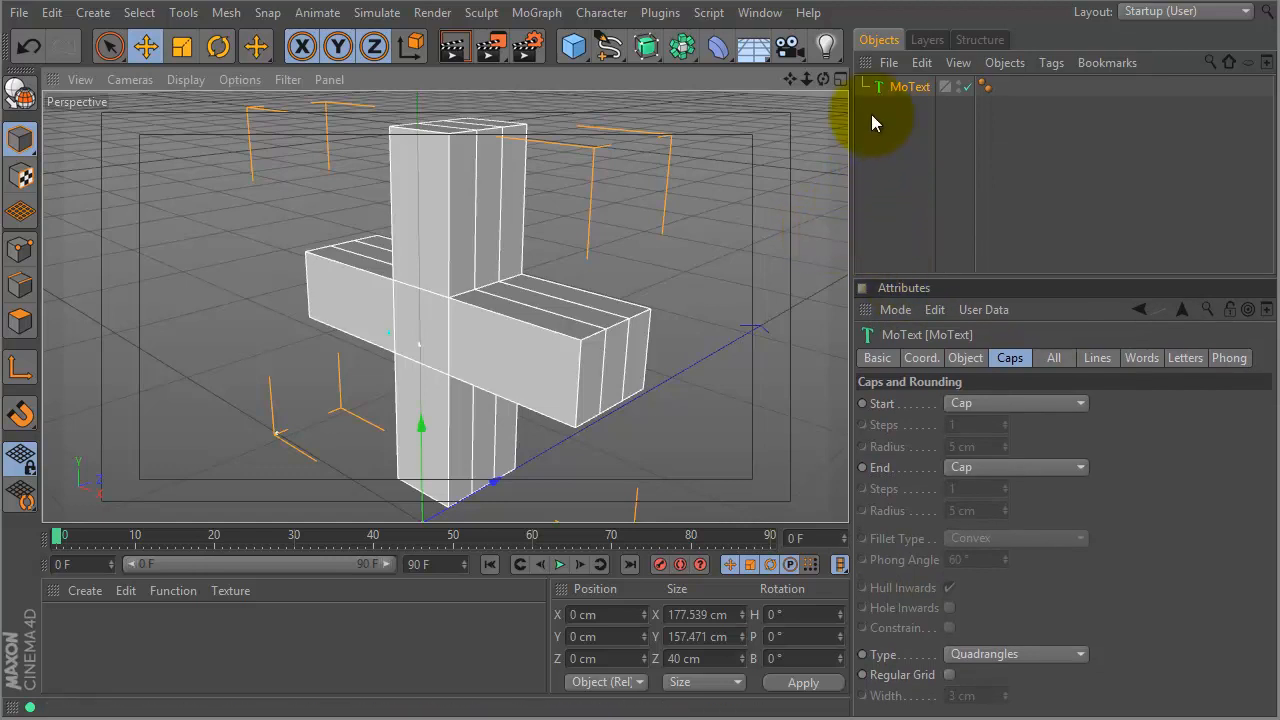
pyautogui.moveTo(852, 144); pyautogui.dragTo(1017, 143)
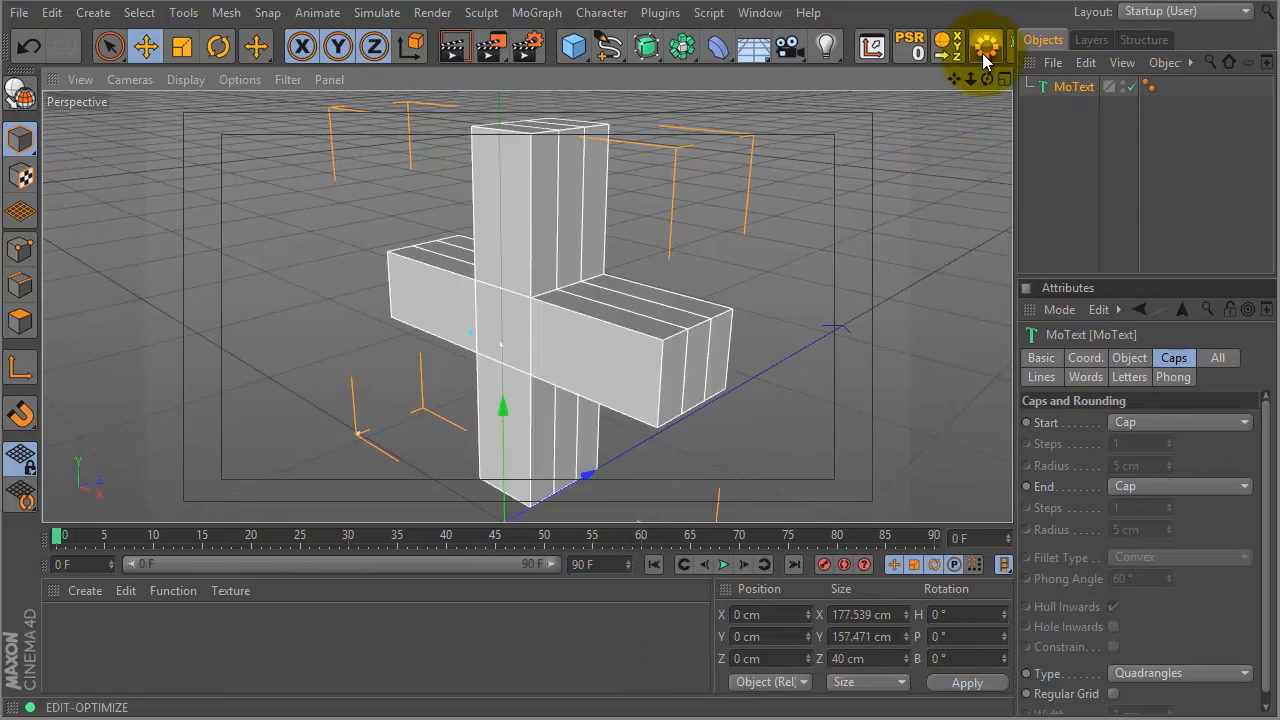
# - Convert the MoText into editable MoText.2 and apply a new material Mat to it
pyautogui.click(986, 50)
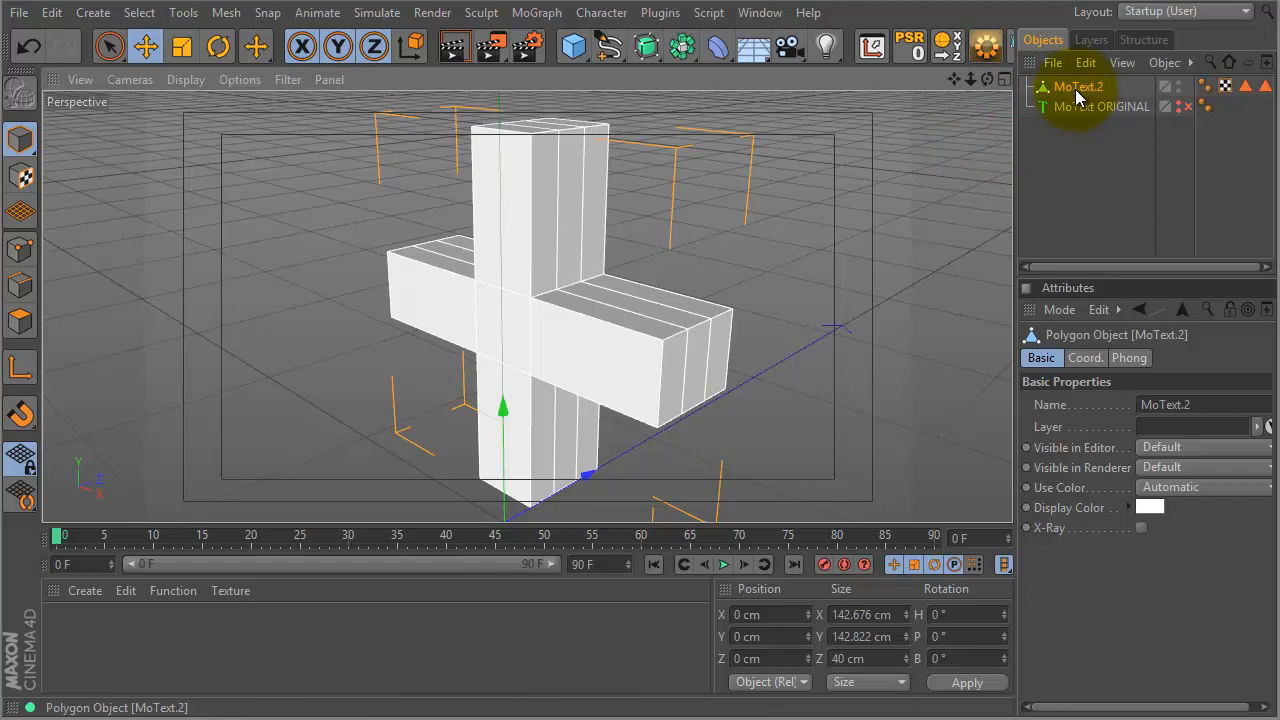
pyautogui.moveTo(1014, 157); pyautogui.dragTo(846, 177)
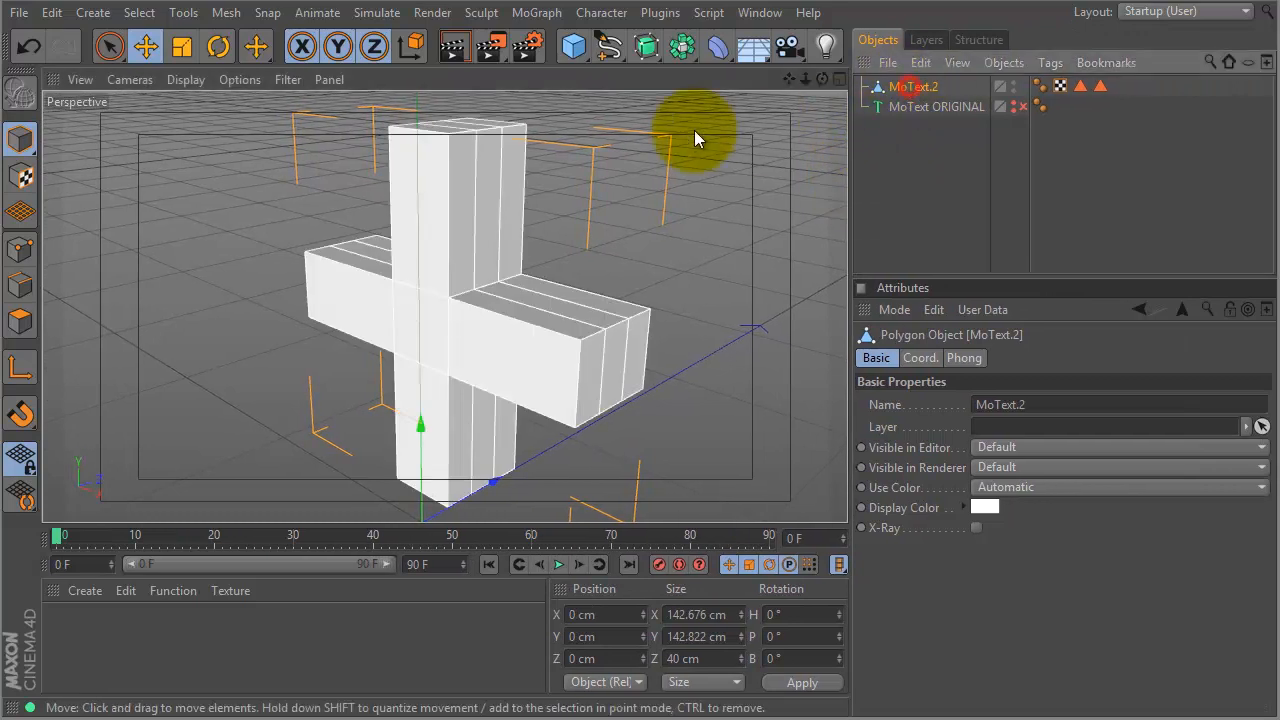
pyautogui.doubleClick(73, 643)
pyautogui.moveTo(63, 623); pyautogui.dragTo(912, 90)
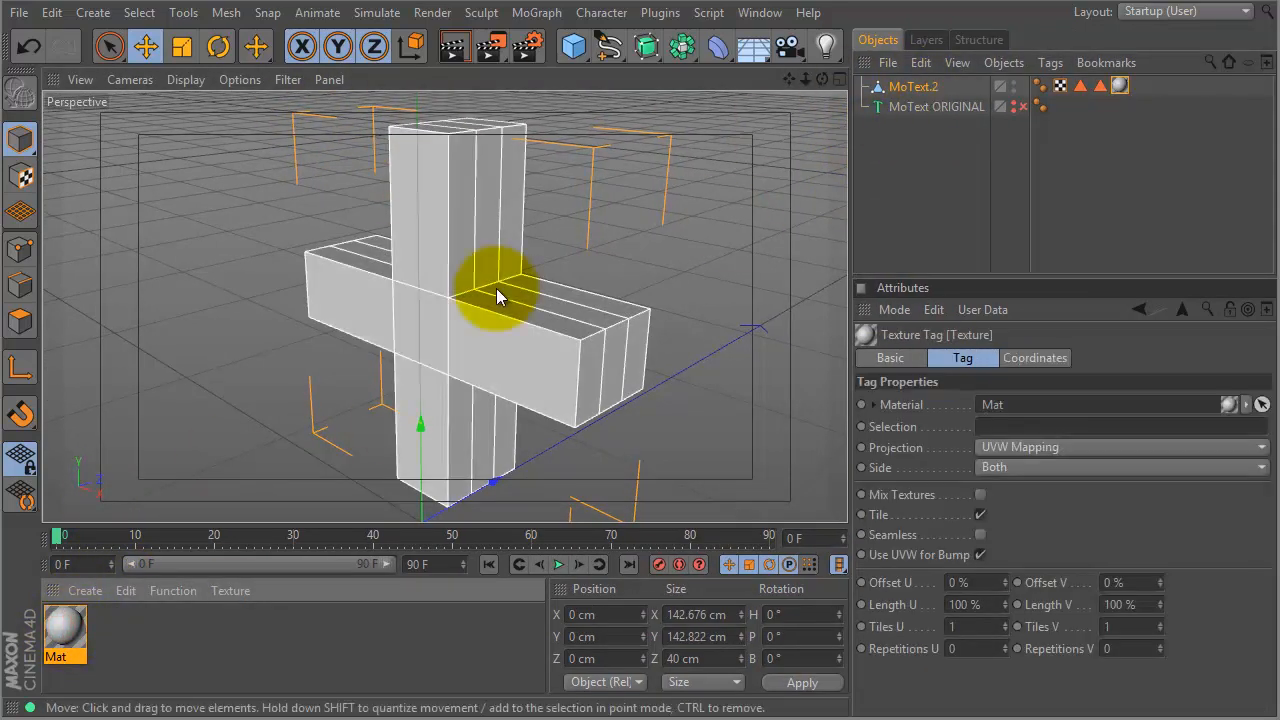
pyautogui.click(225, 13)
# - Subdivide the MoText.2 mesh twice for a denser polygon grid
pyautogui.moveTo(234, 95)
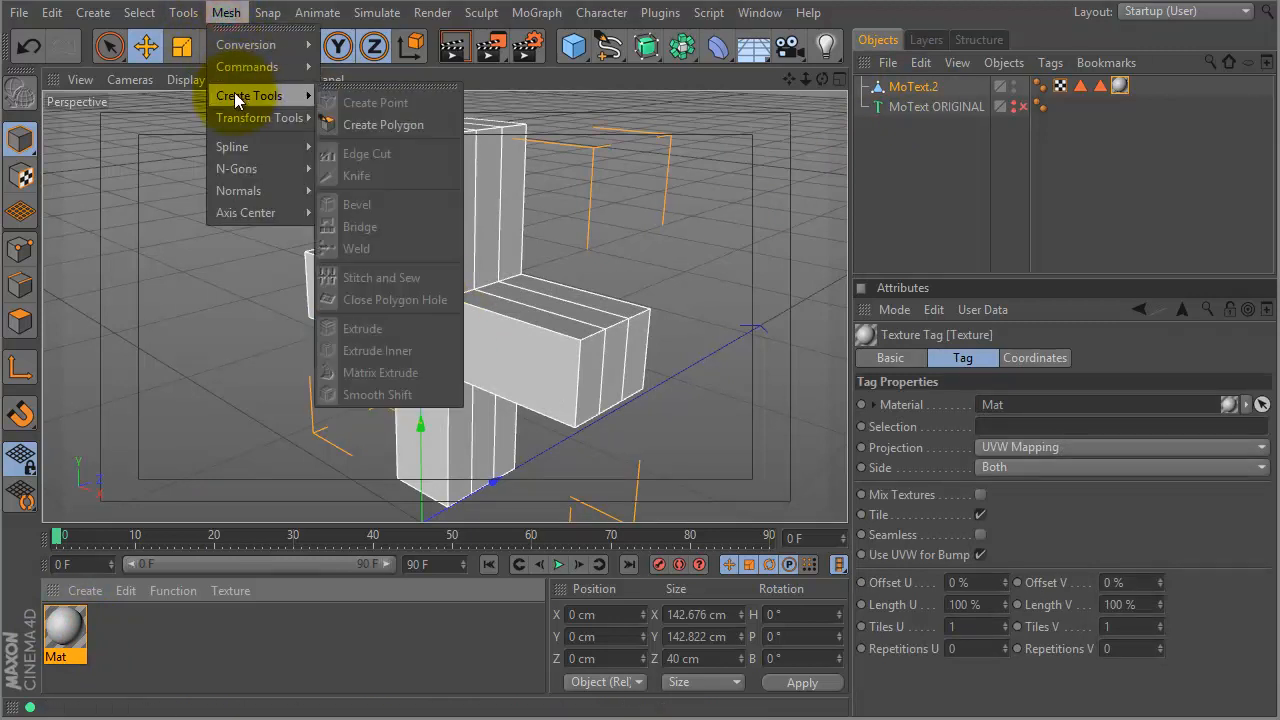
pyautogui.moveTo(249, 66)
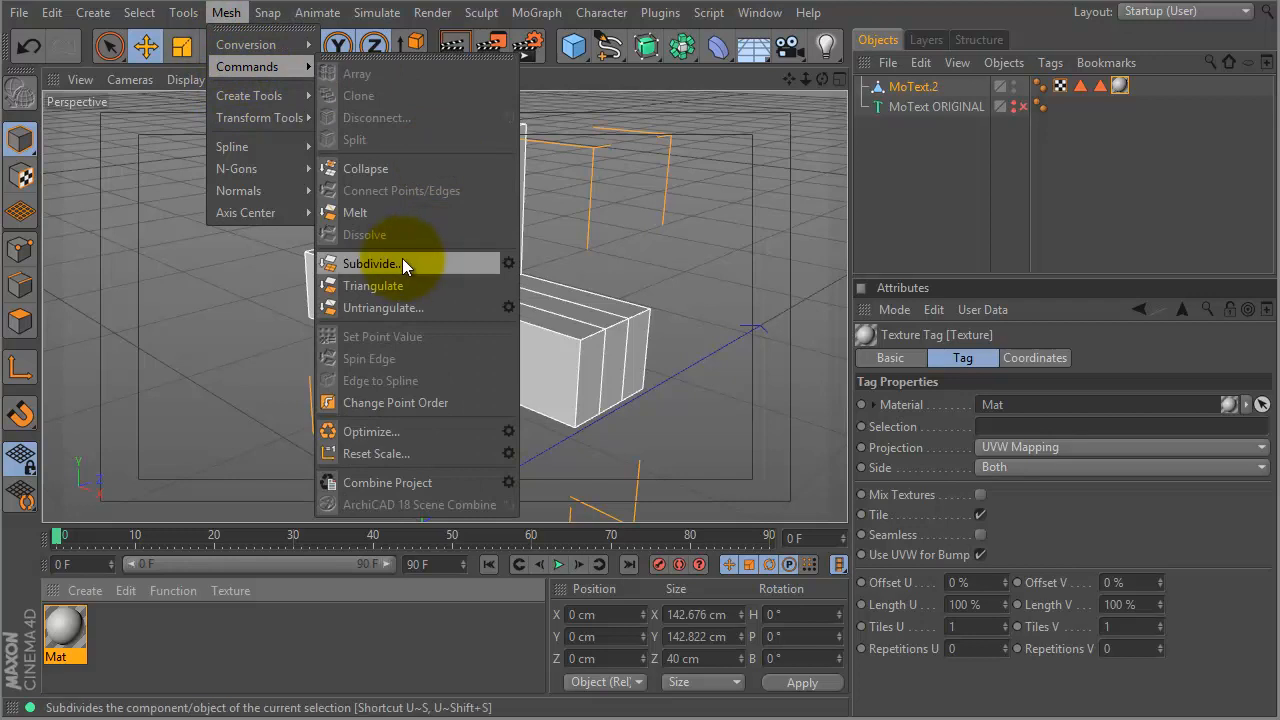
pyautogui.moveTo(405, 59); pyautogui.dragTo(168, 85)
pyautogui.click(216, 301)
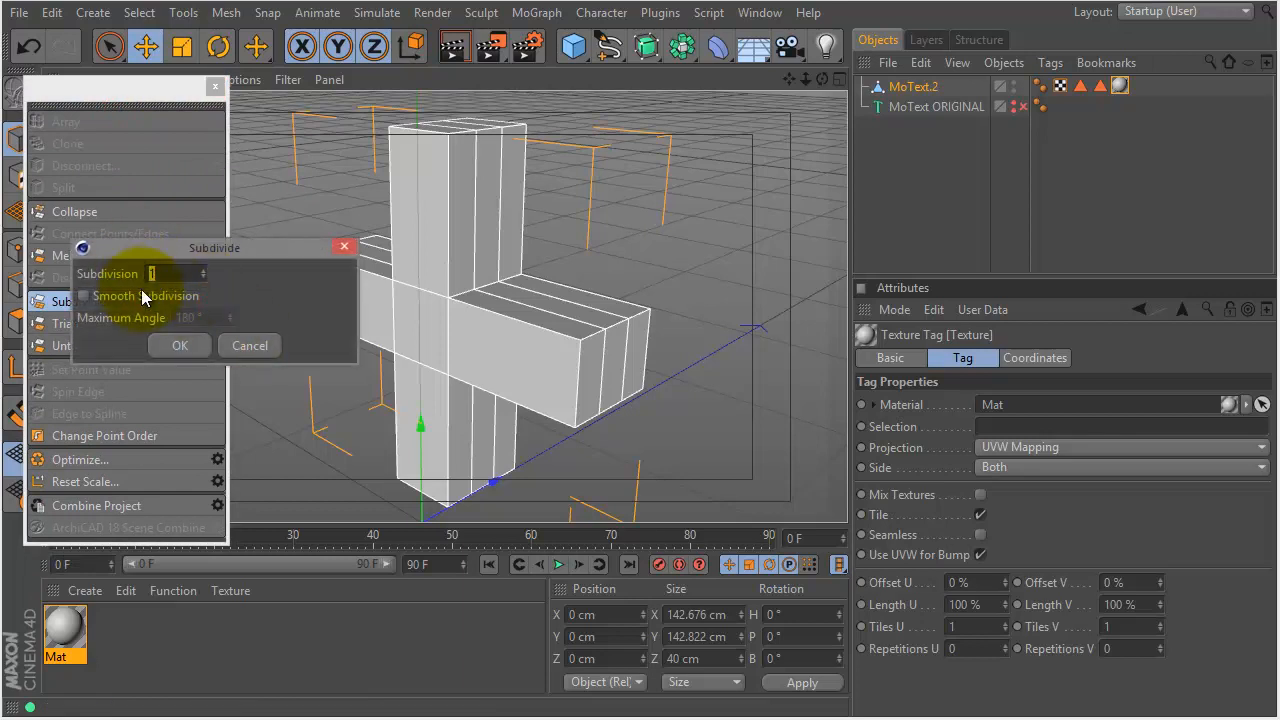
pyautogui.click(180, 345)
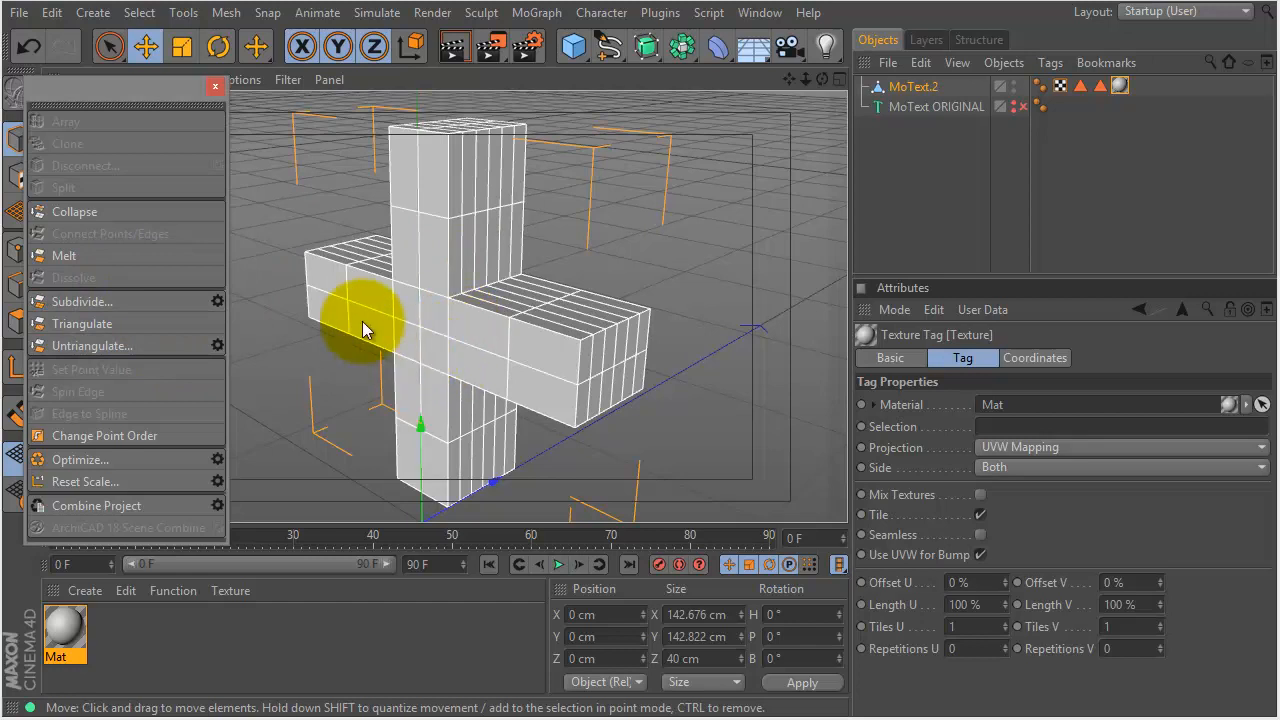
pyautogui.click(81, 301)
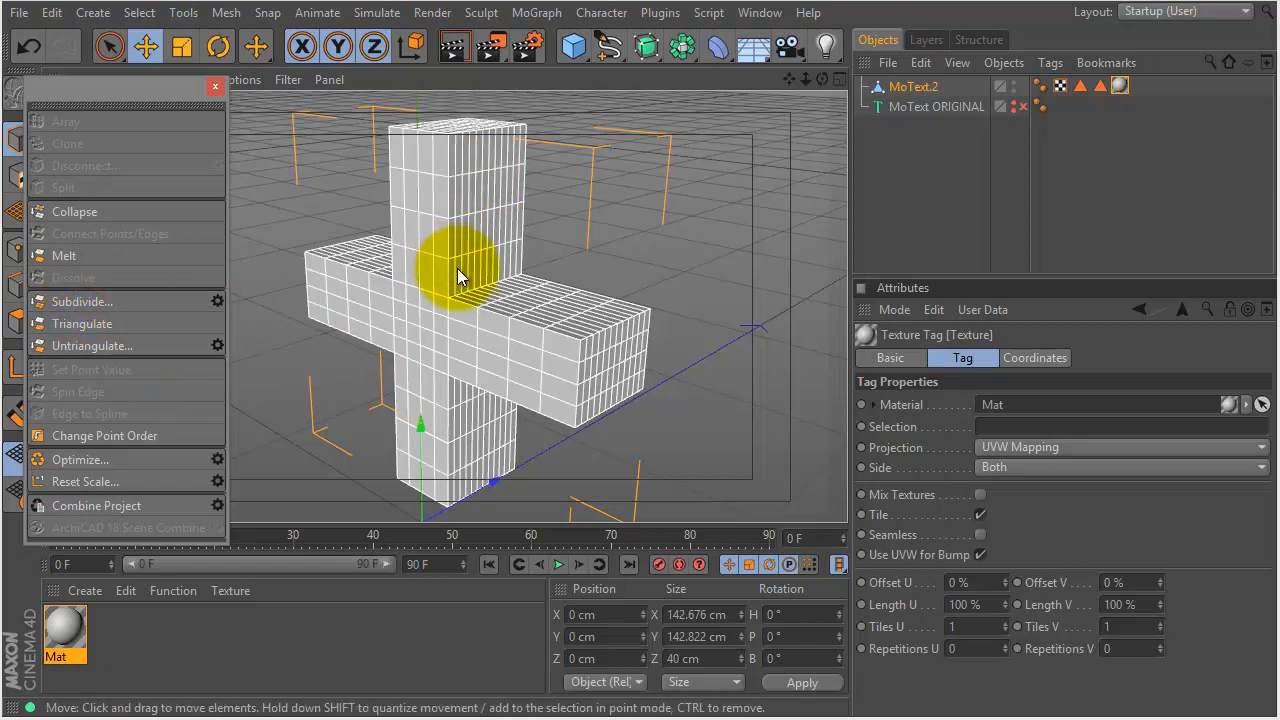
pyautogui.click(217, 89)
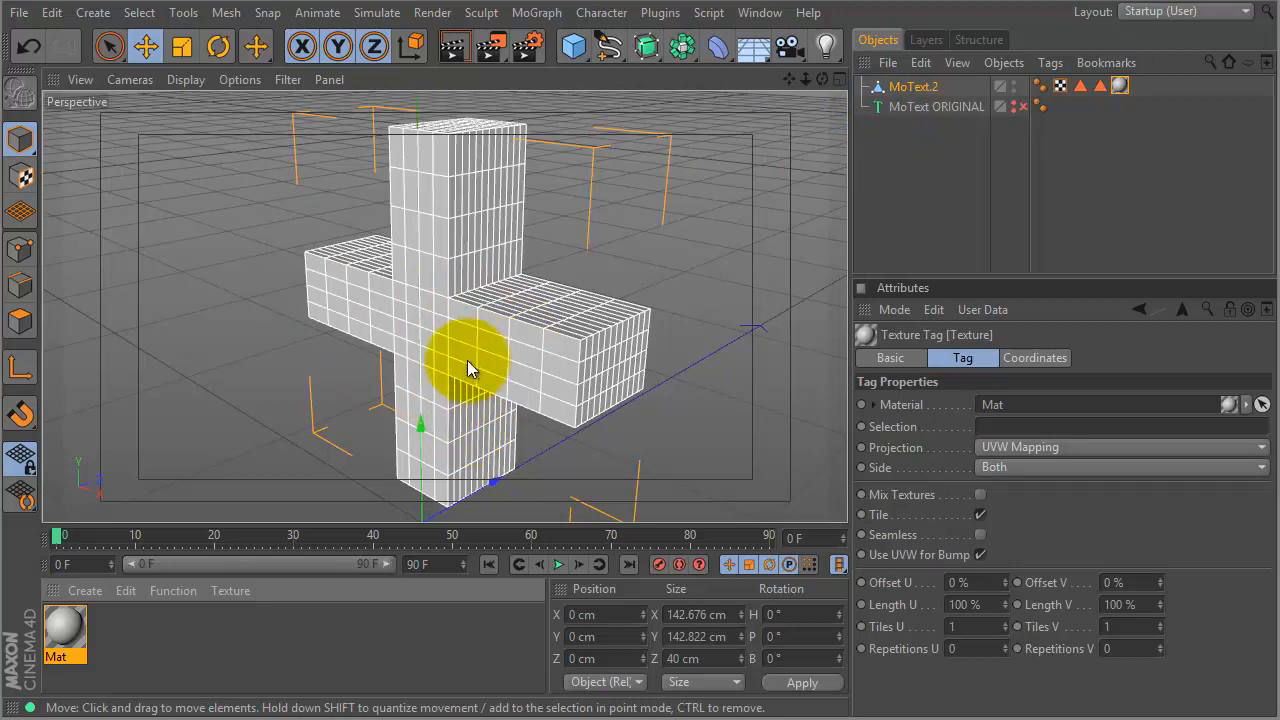
# - Add a PolyFX object as a child of MoText.2
pyautogui.click(537, 12)
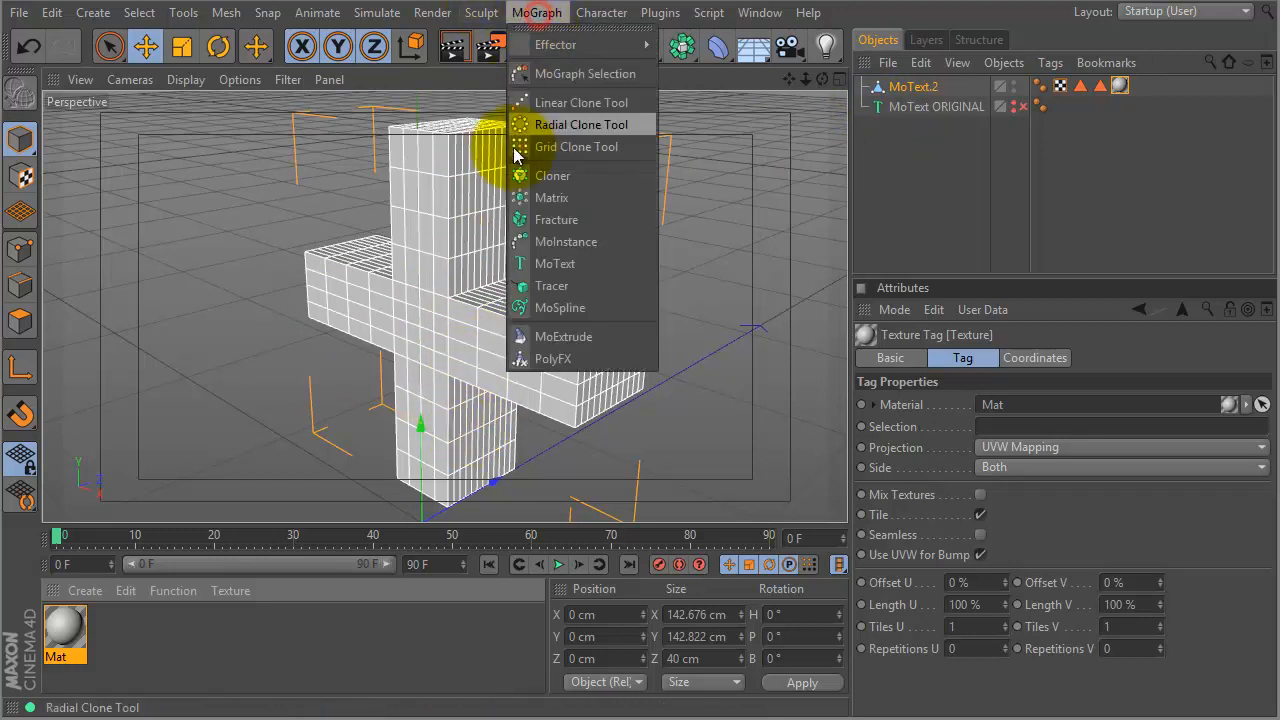
pyautogui.click(553, 358)
pyautogui.moveTo(900, 87)
pyautogui.mouseDown()
pyautogui.moveTo(898, 119)
pyautogui.moveTo(893, 110)
pyautogui.mouseUp()
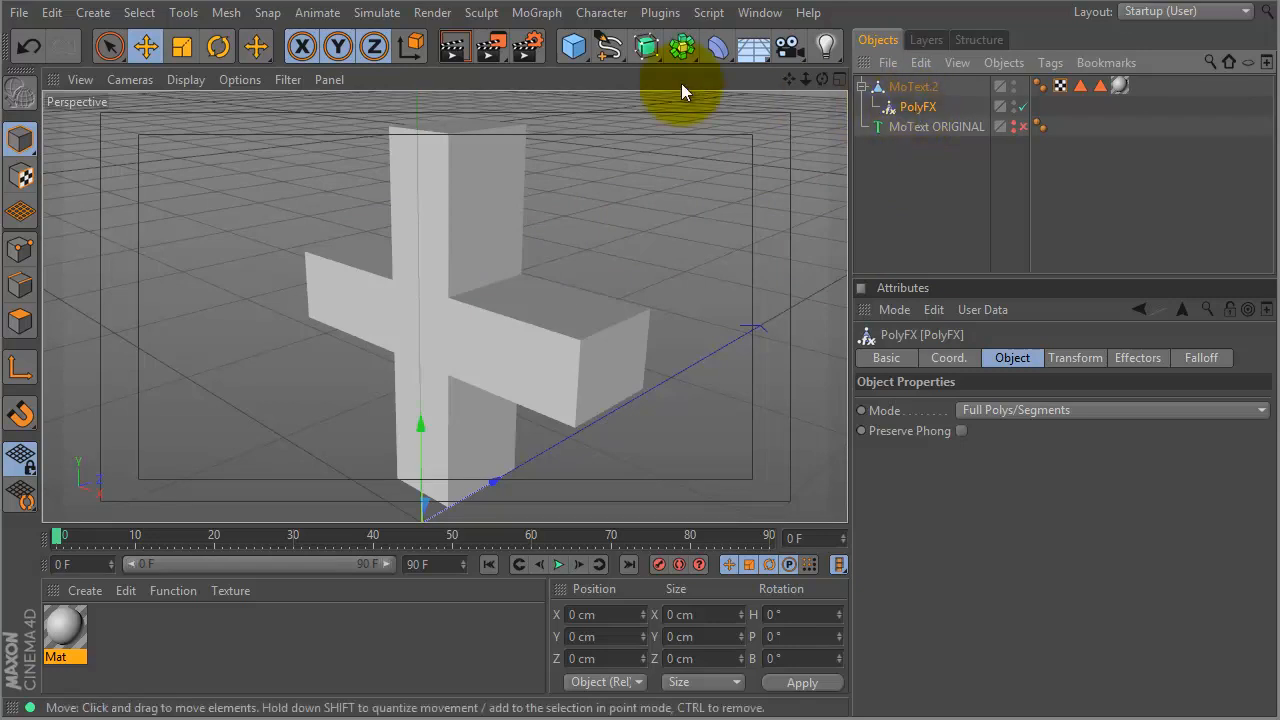
pyautogui.click(528, 12)
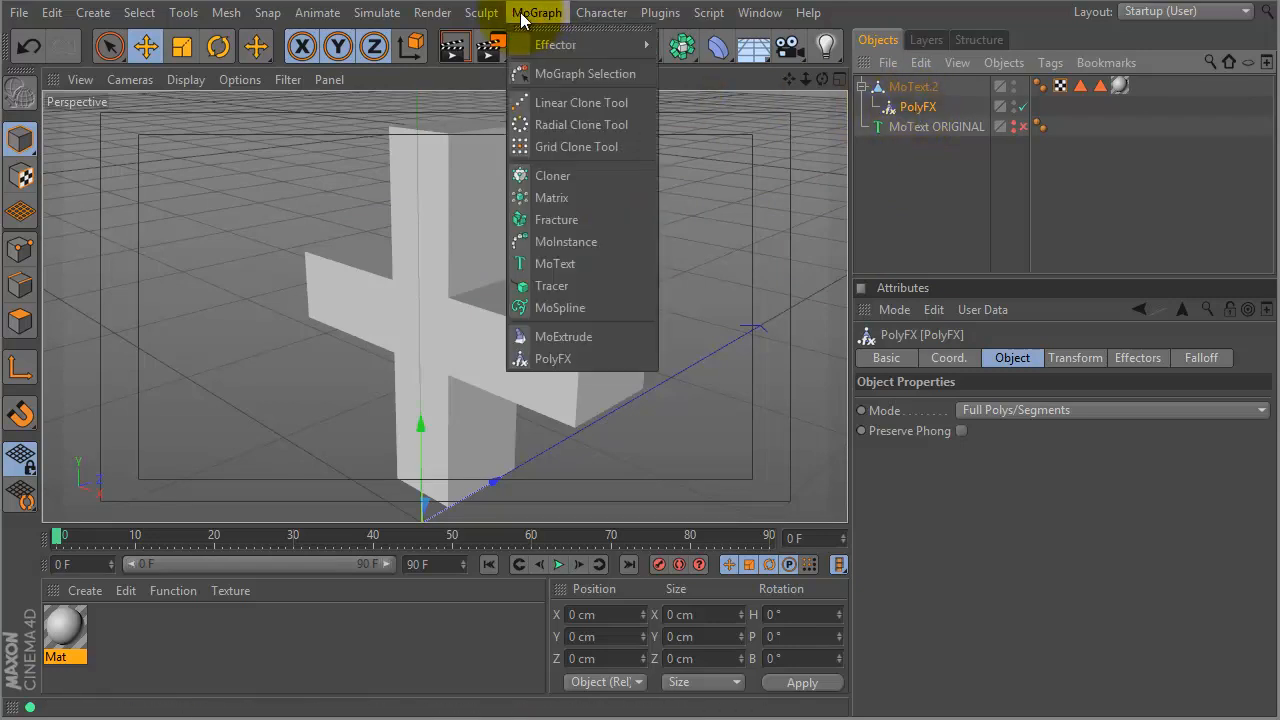
# - Add a Random effector with 180° random rotation on heading, pitch and bank
pyautogui.moveTo(530, 45)
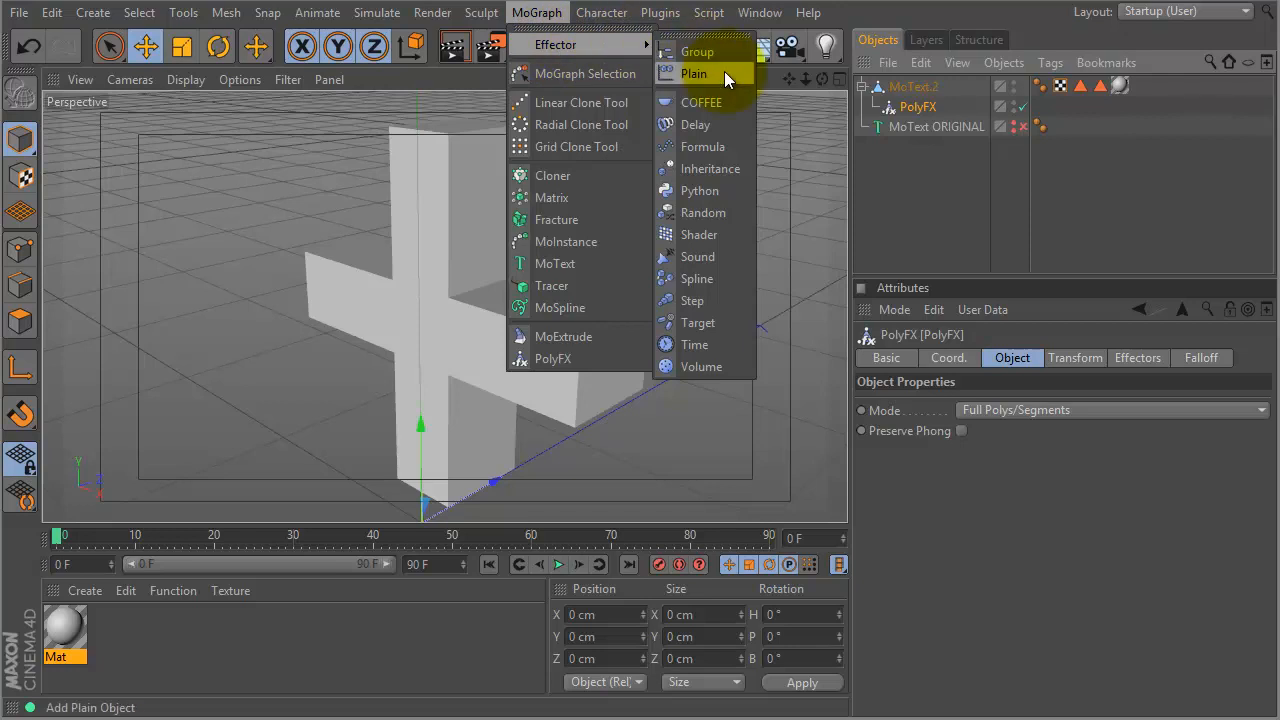
pyautogui.click(701, 212)
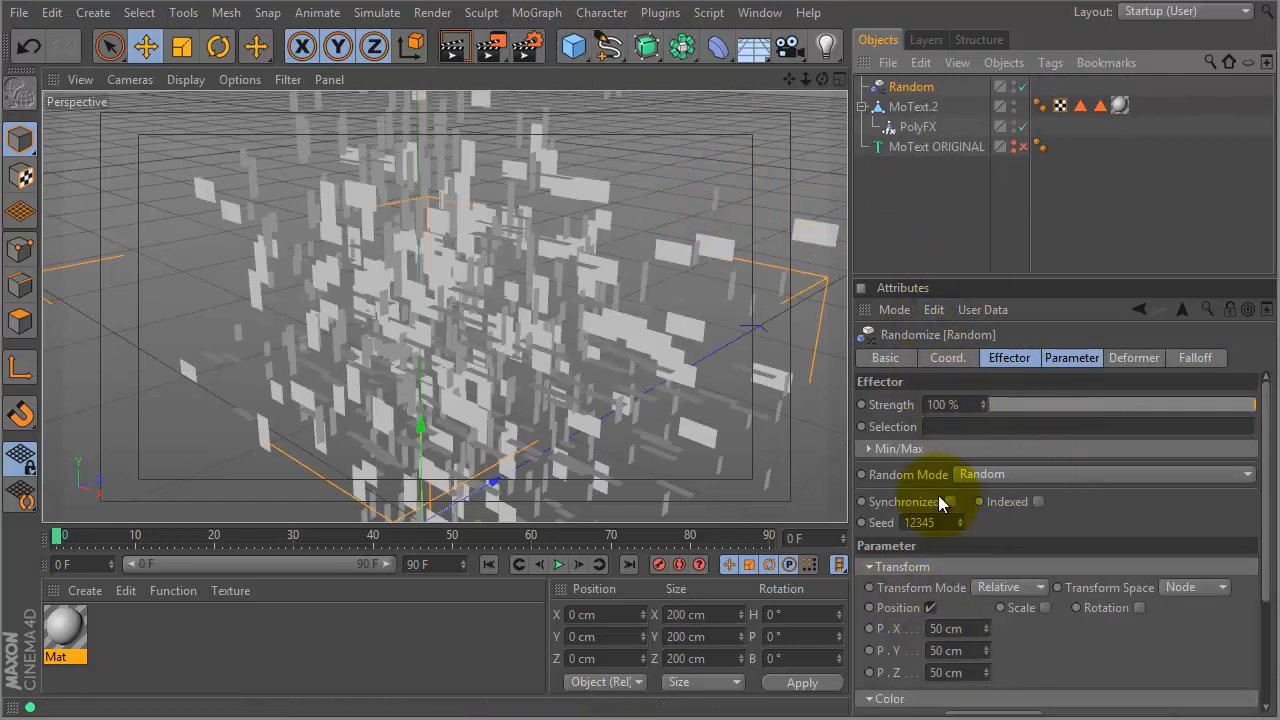
pyautogui.moveTo(1000, 277); pyautogui.dragTo(1000, 196)
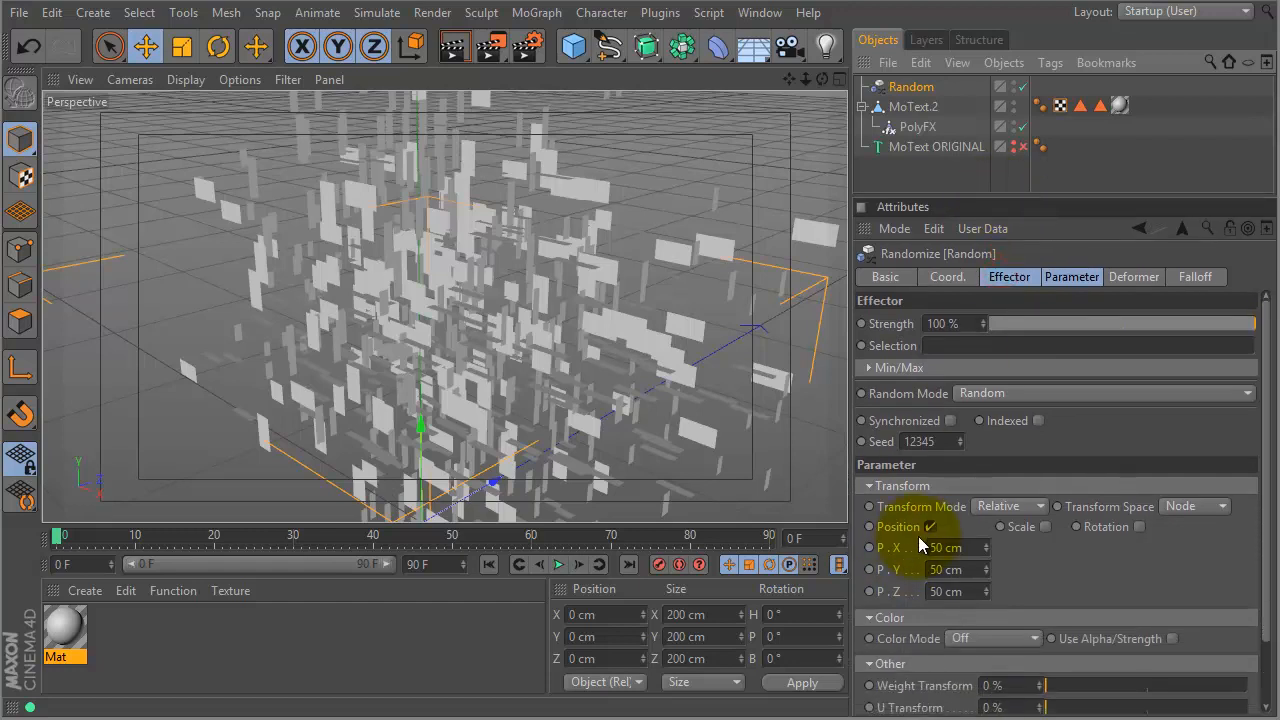
pyautogui.click(1139, 526)
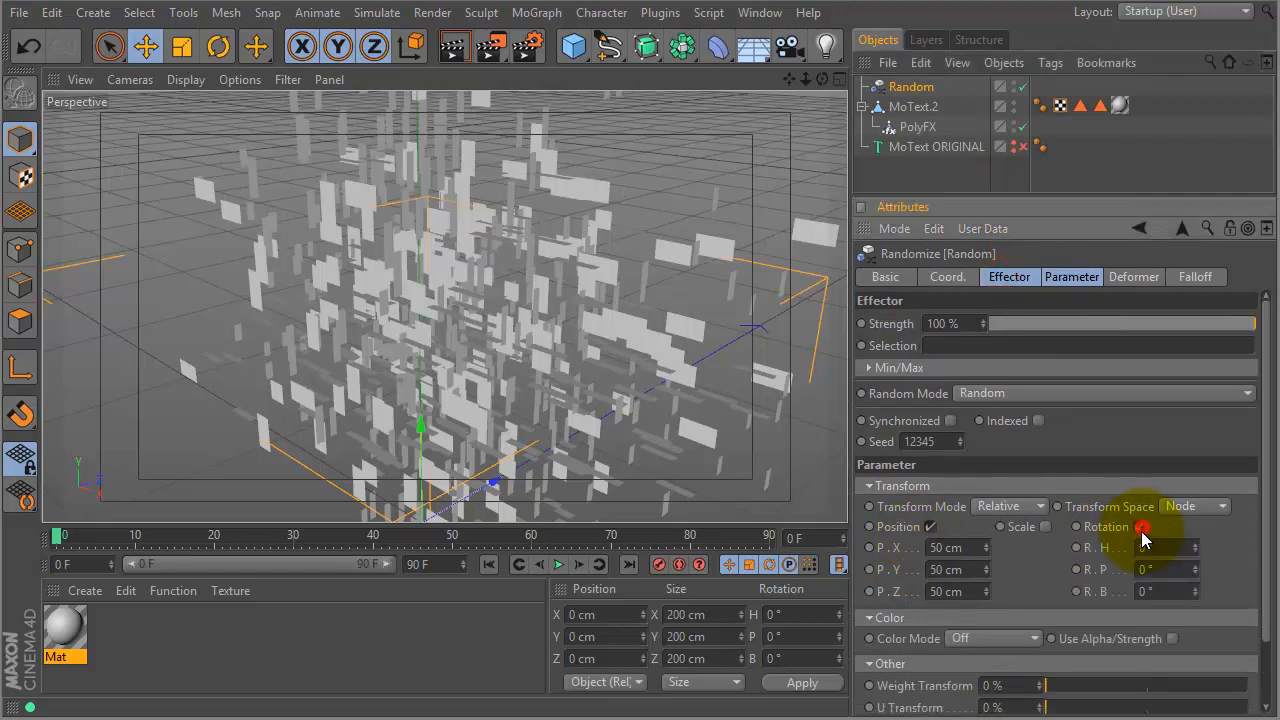
pyautogui.click(1170, 548)
pyautogui.write('18')
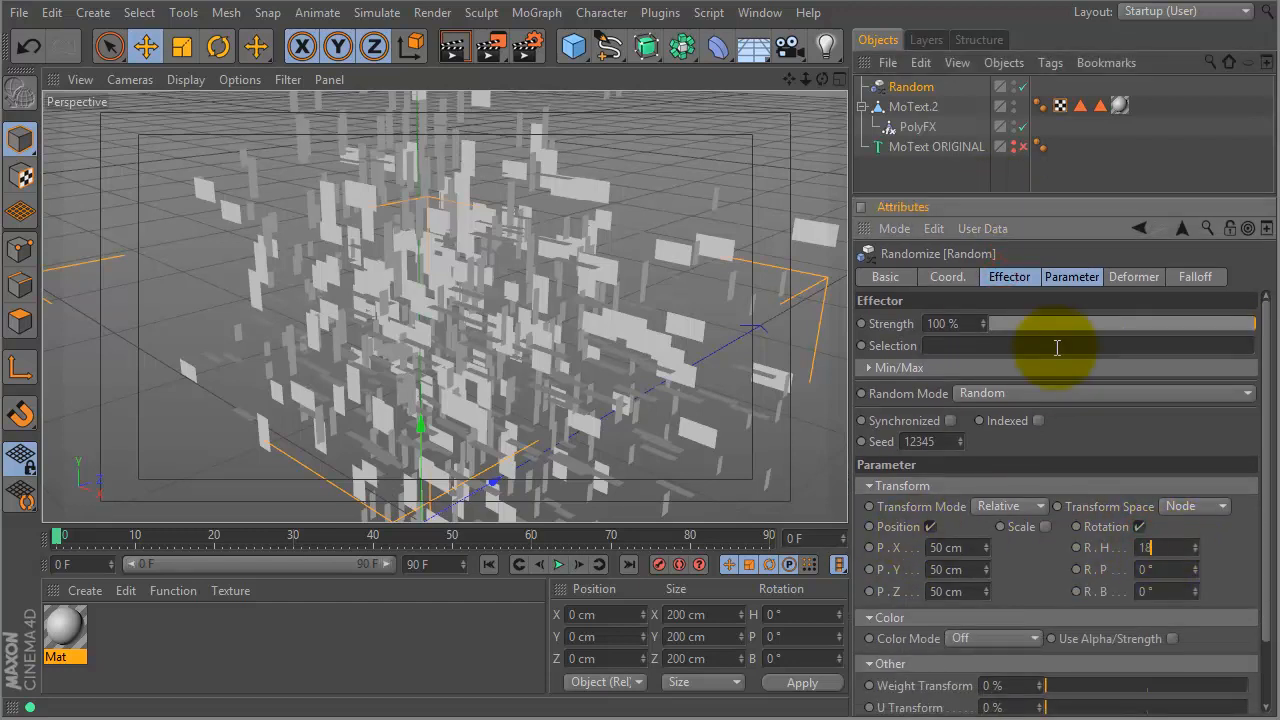
pyautogui.write('0')
pyautogui.press('Tab')
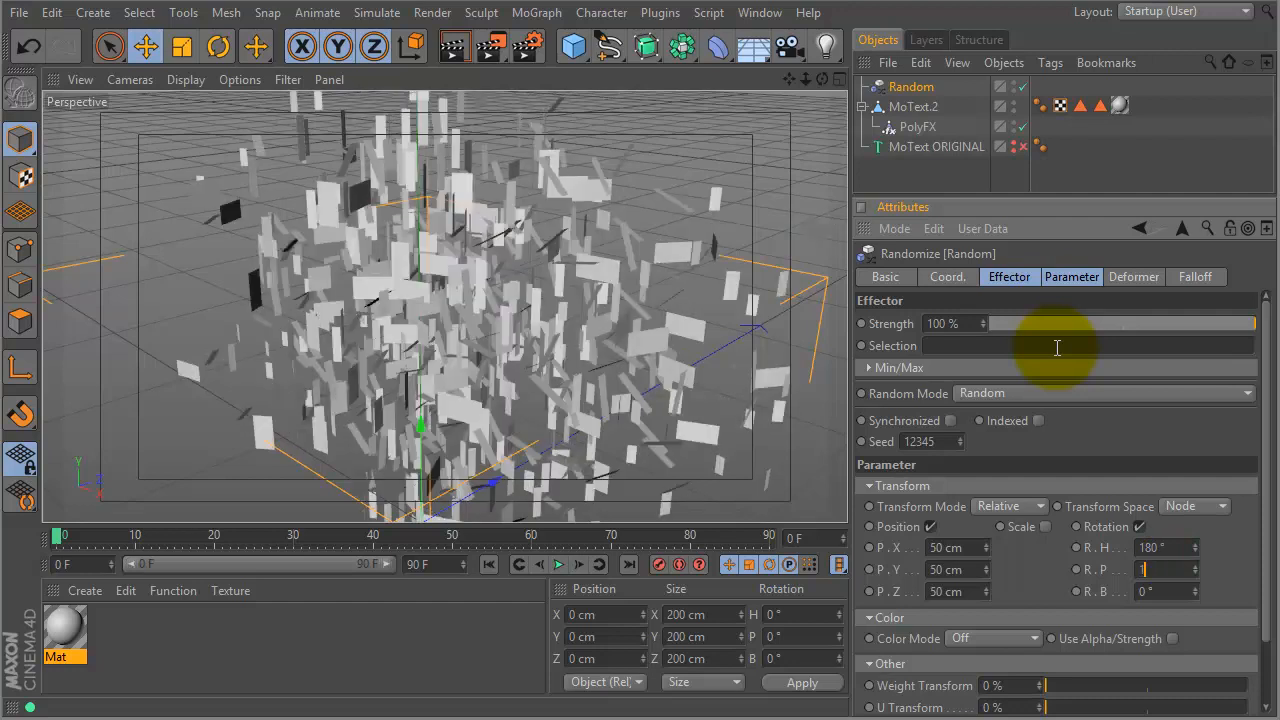
pyautogui.press('Tab')
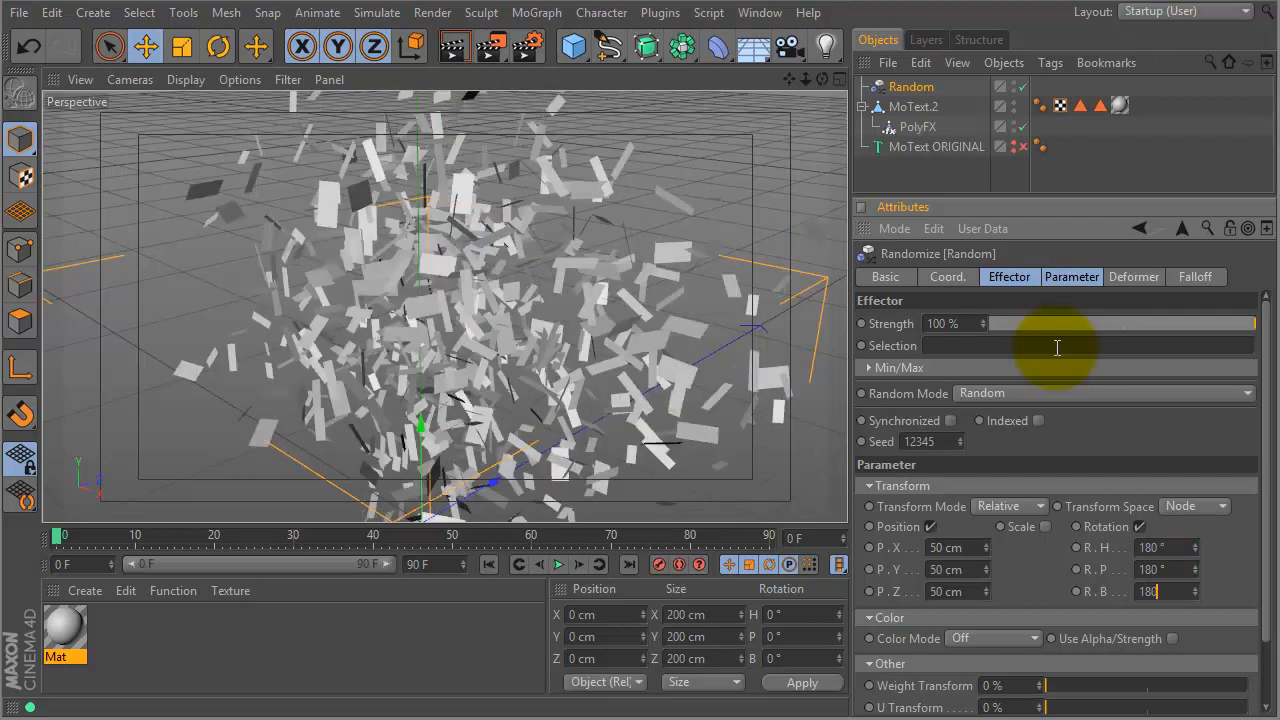
pyautogui.press('Return')
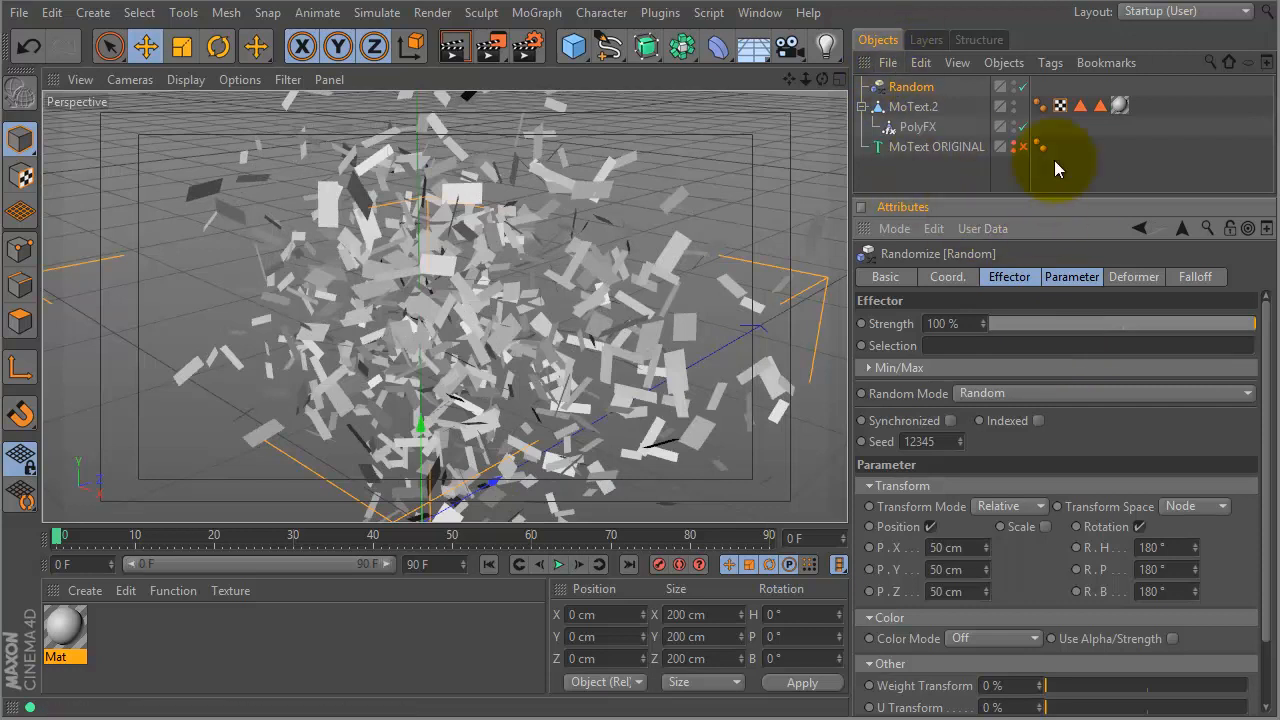
pyautogui.click(1194, 277)
pyautogui.click(1032, 323)
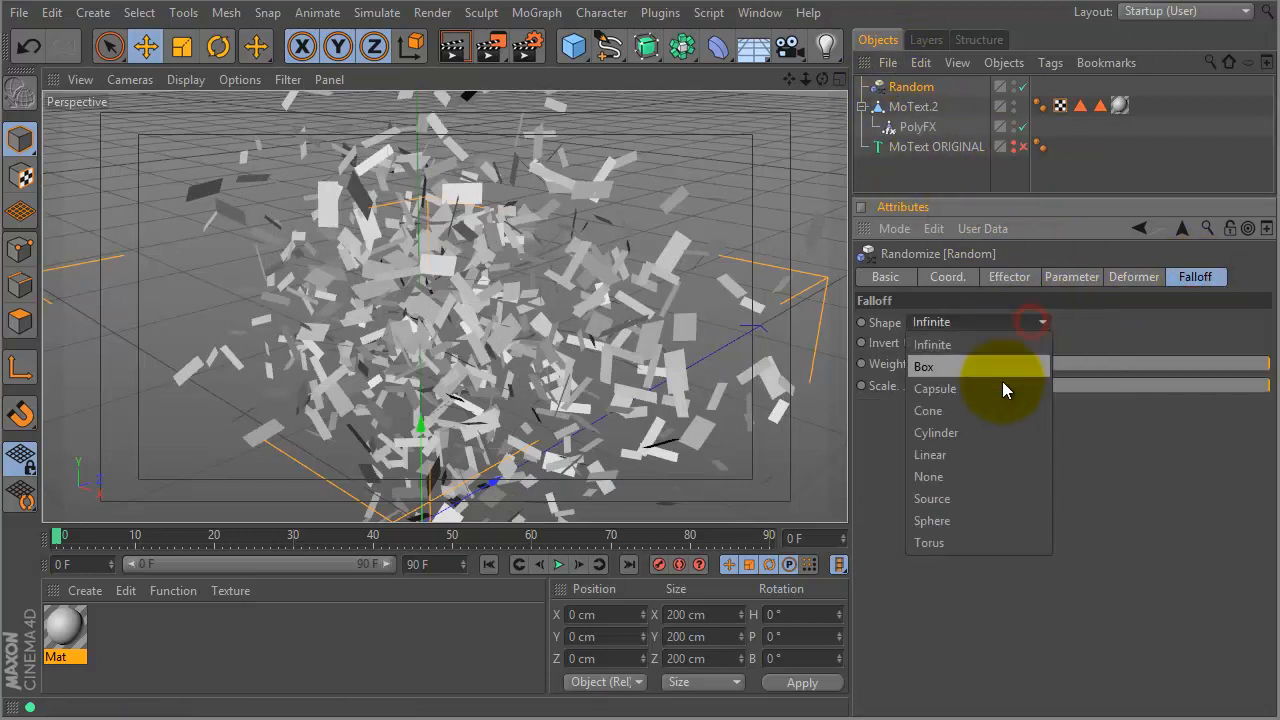
# - Give the Random effector a 100 % Linear falloff, positioned so fragments re-form the '+'
pyautogui.click(962, 455)
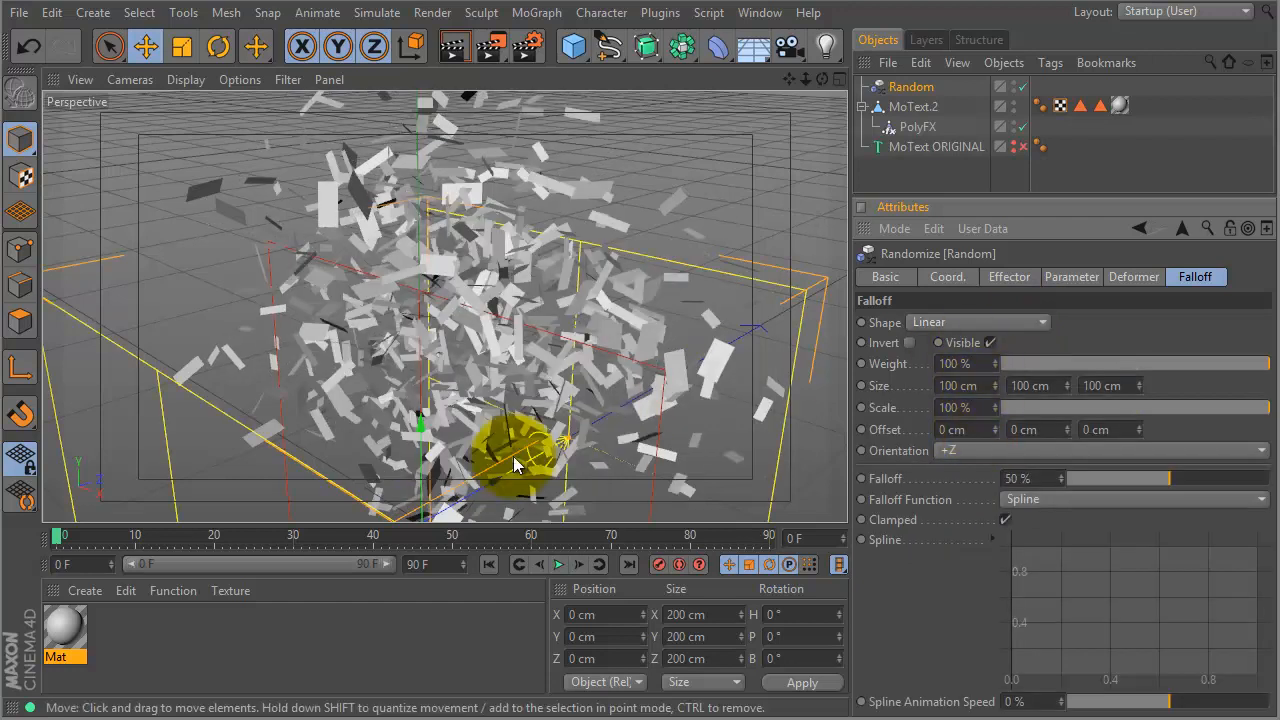
pyautogui.scroll(-5, 629, 386)
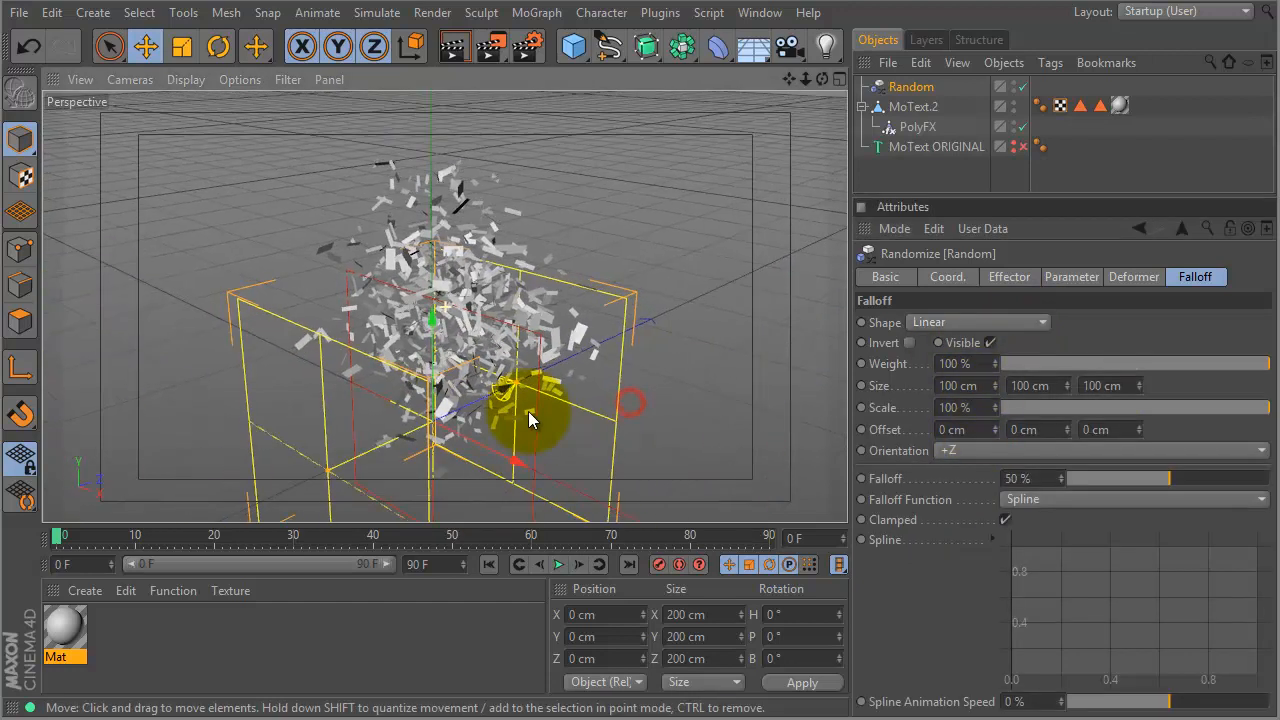
pyautogui.moveTo(507, 385); pyautogui.dragTo(441, 413)
pyautogui.moveTo(442, 498); pyautogui.dragTo(397, 463)
pyautogui.moveTo(324, 326); pyautogui.dragTo(296, 258)
pyautogui.moveTo(394, 383); pyautogui.dragTo(418, 343)
pyautogui.moveTo(1171, 478); pyautogui.dragTo(1275, 478)
pyautogui.moveTo(453, 350); pyautogui.dragTo(411, 352)
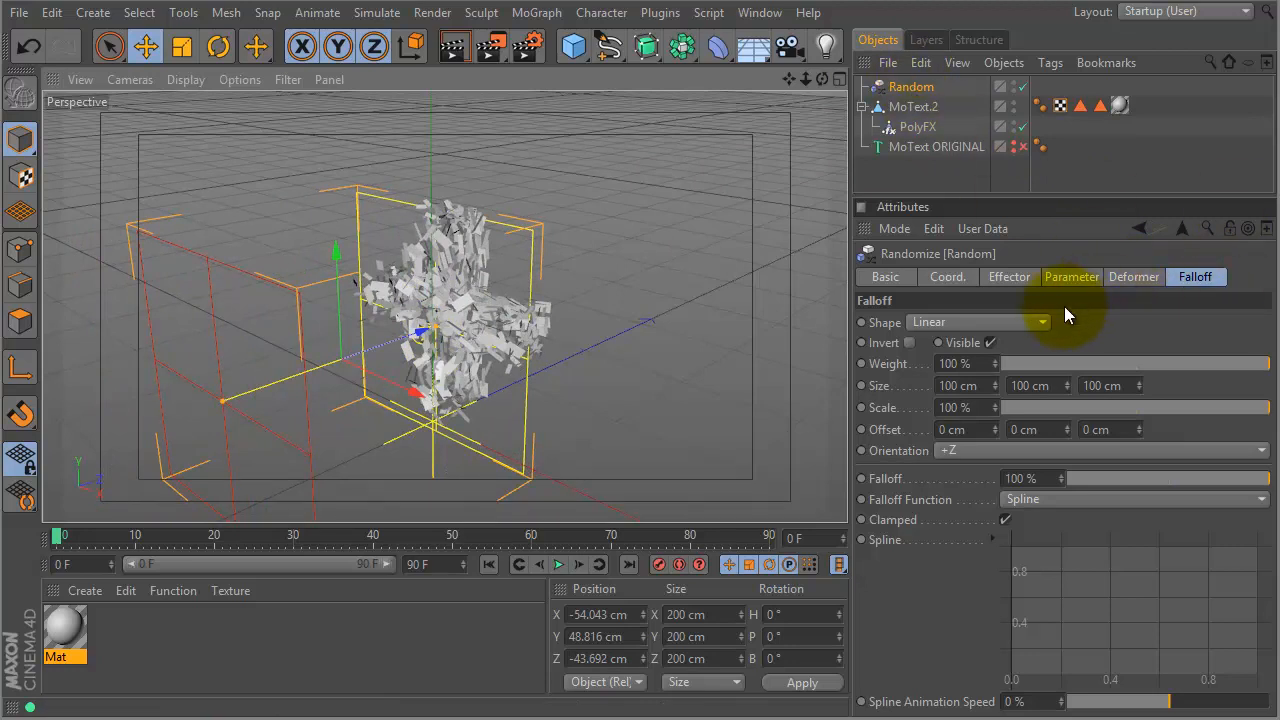
pyautogui.click(1040, 322)
pyautogui.click(1006, 342)
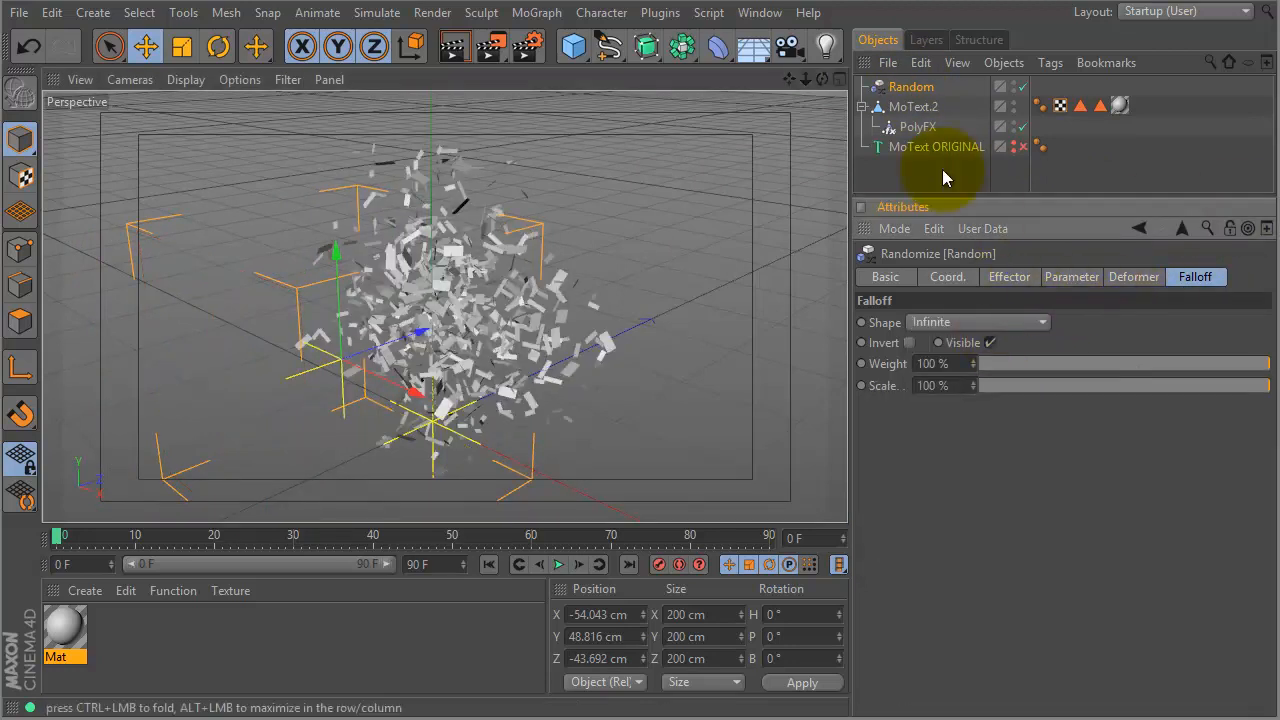
pyautogui.click(912, 127)
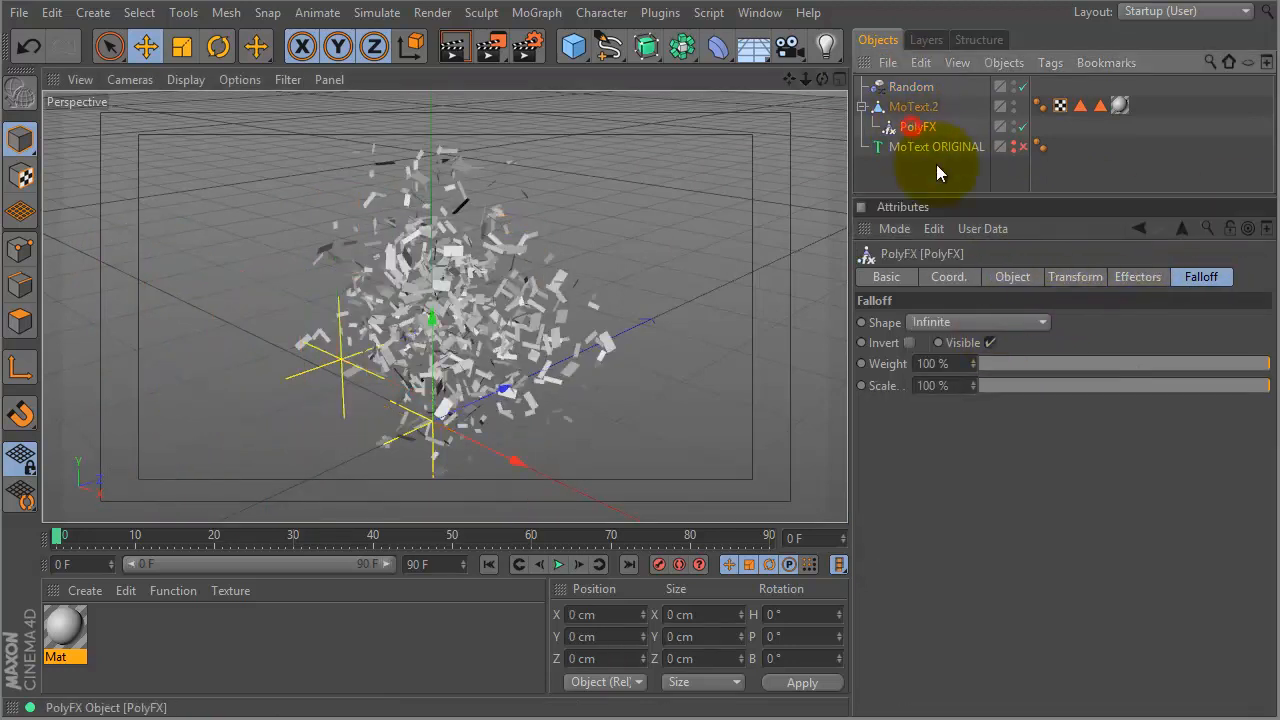
pyautogui.click(1025, 321)
pyautogui.click(966, 455)
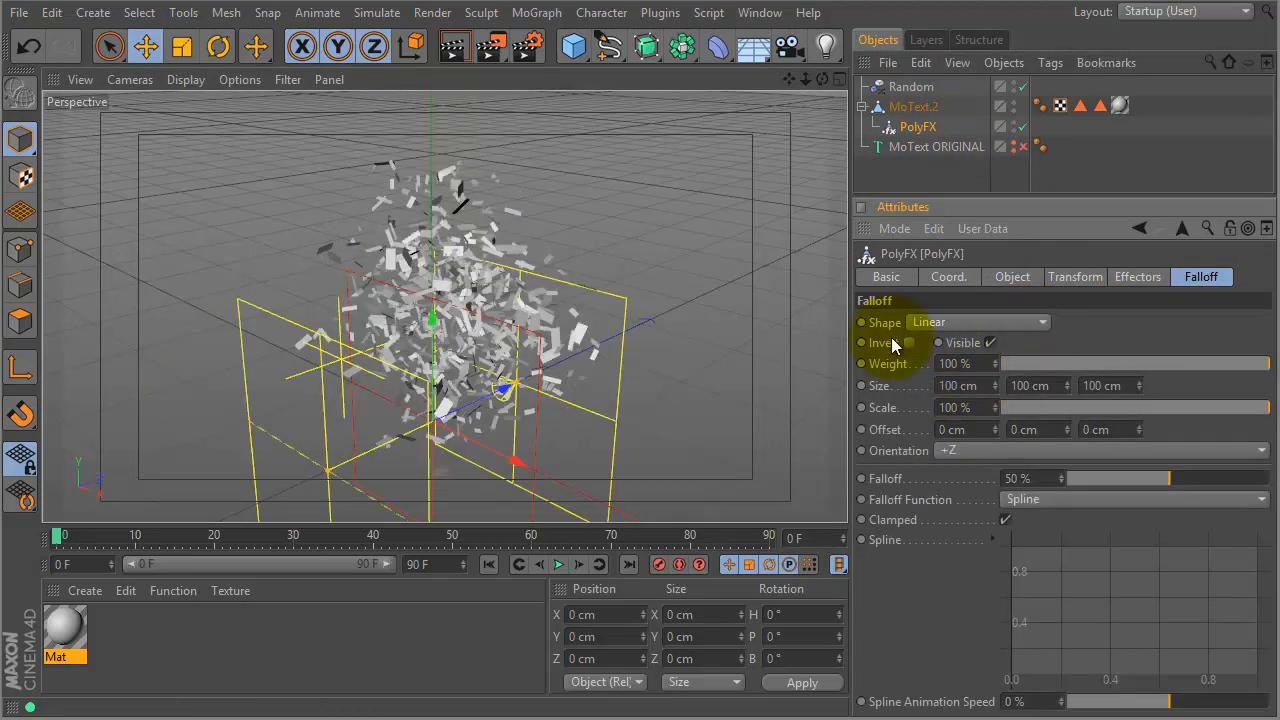
pyautogui.moveTo(491, 382); pyautogui.dragTo(453, 402)
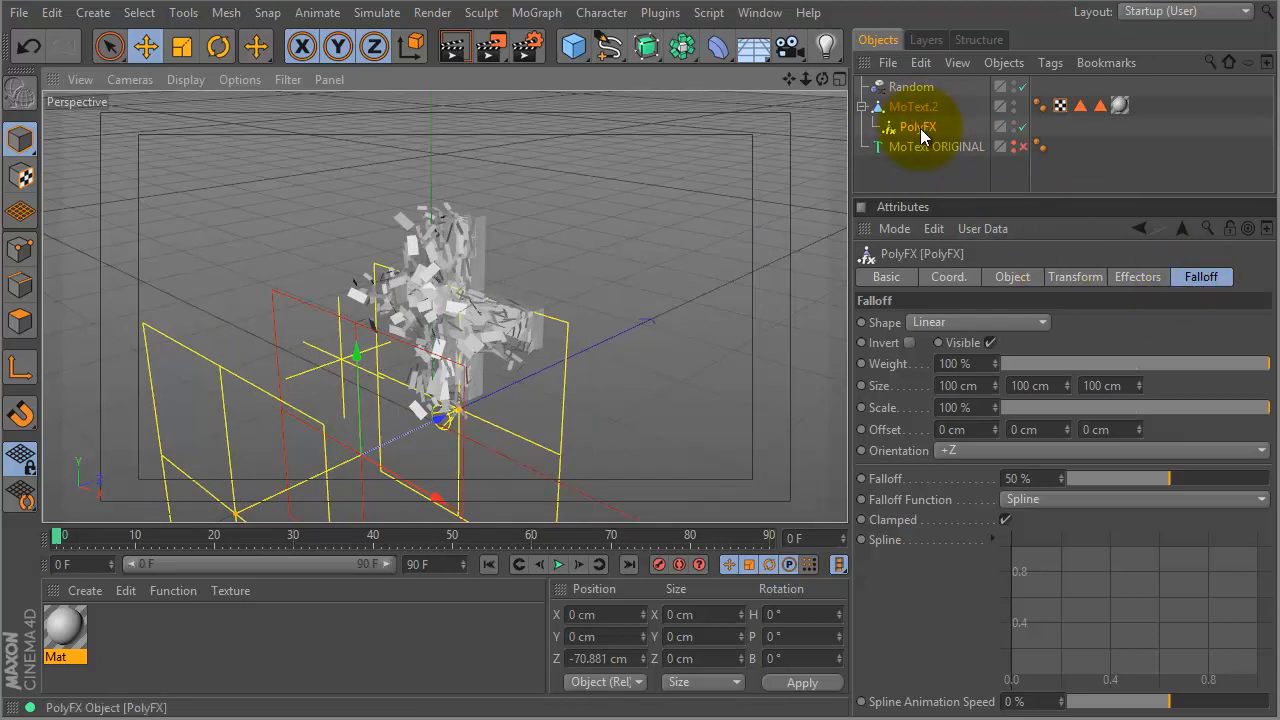
pyautogui.moveTo(443, 420); pyautogui.dragTo(452, 468)
pyautogui.click(1026, 321)
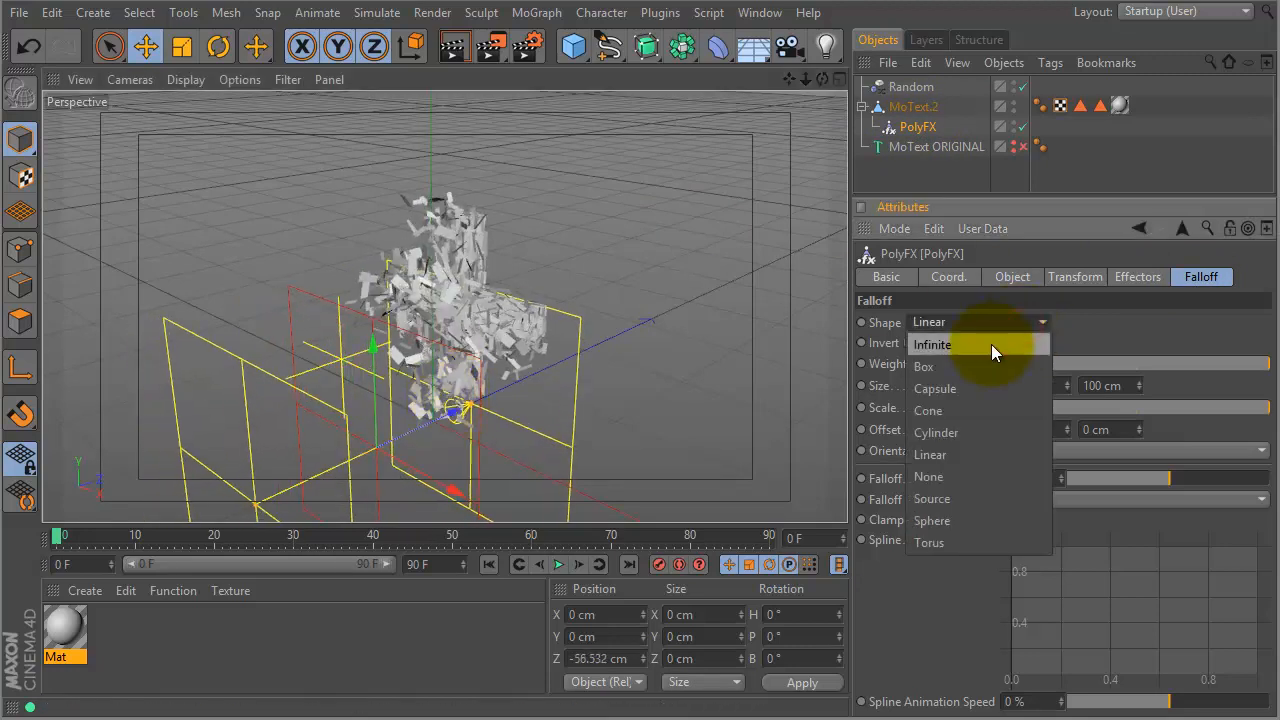
pyautogui.click(991, 344)
pyautogui.click(905, 87)
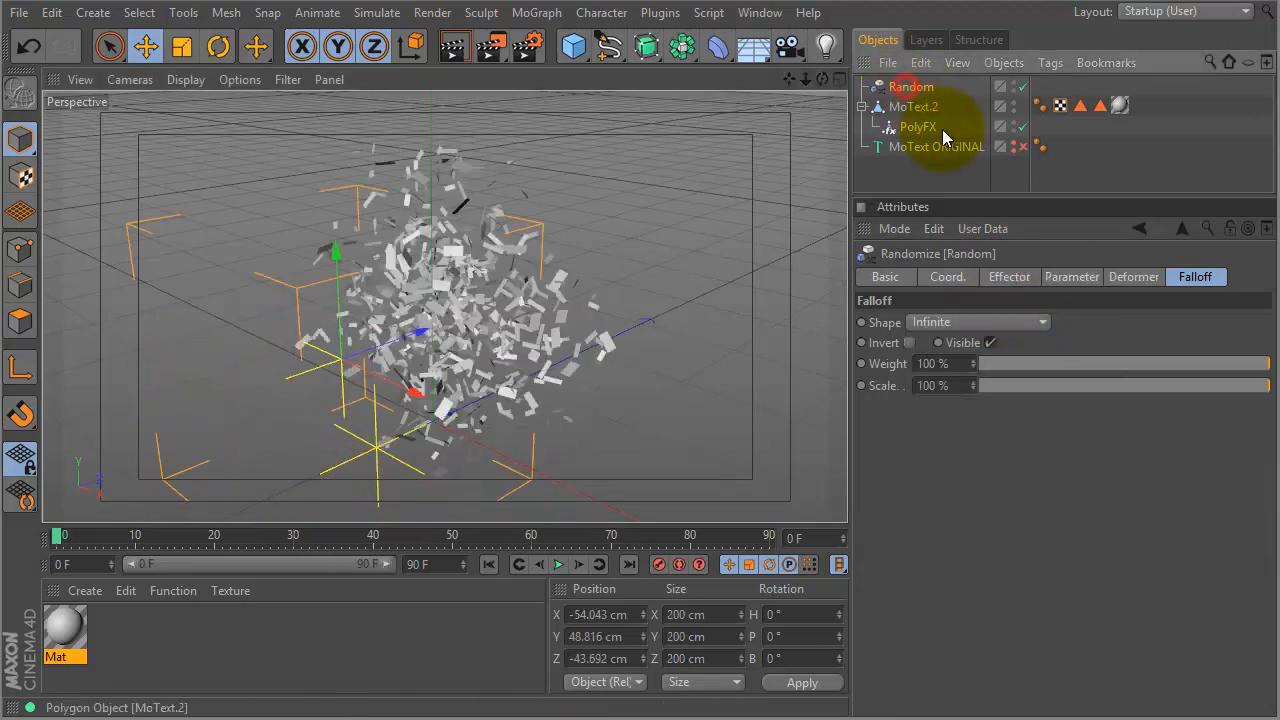
pyautogui.click(990, 321)
pyautogui.click(940, 452)
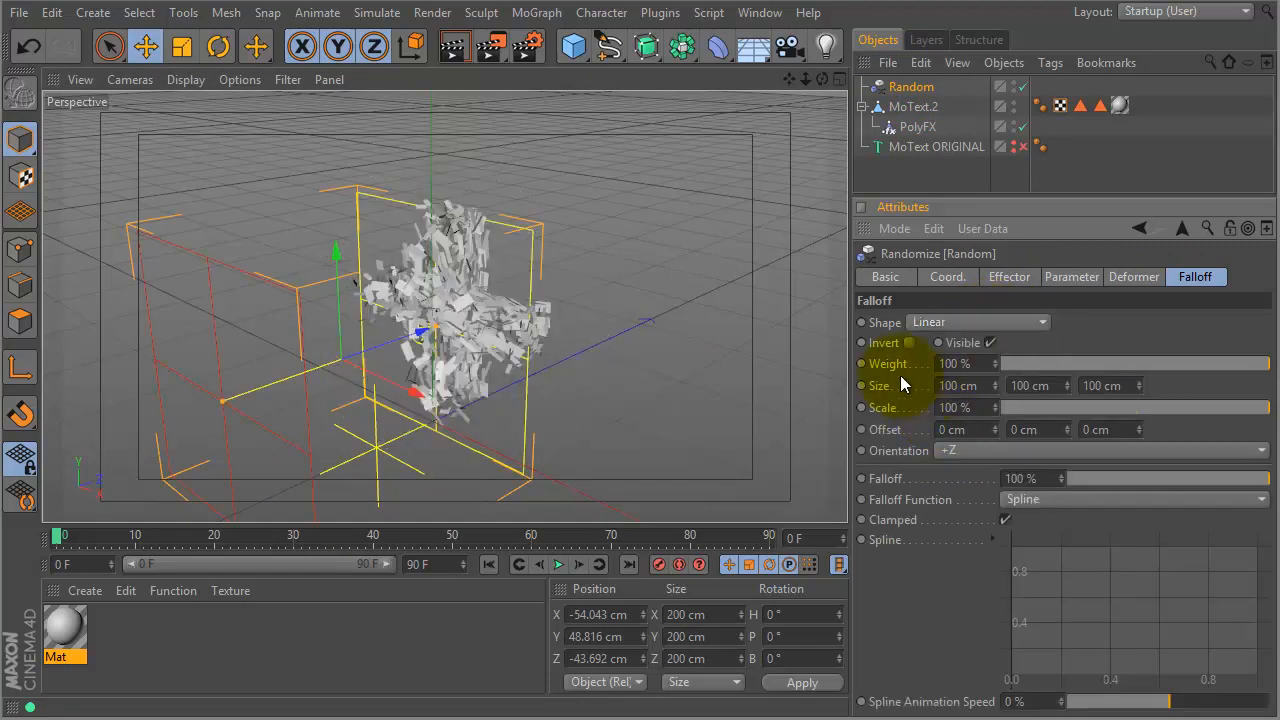
pyautogui.click(1139, 389)
# - Stretch the falloff depth to 193 cm, turn the effector to -90° heading and move it aside
pyautogui.moveTo(1141, 393); pyautogui.dragTo(1141, 285)
pyautogui.press('r')
pyautogui.moveTo(363, 385); pyautogui.dragTo(247, 364)
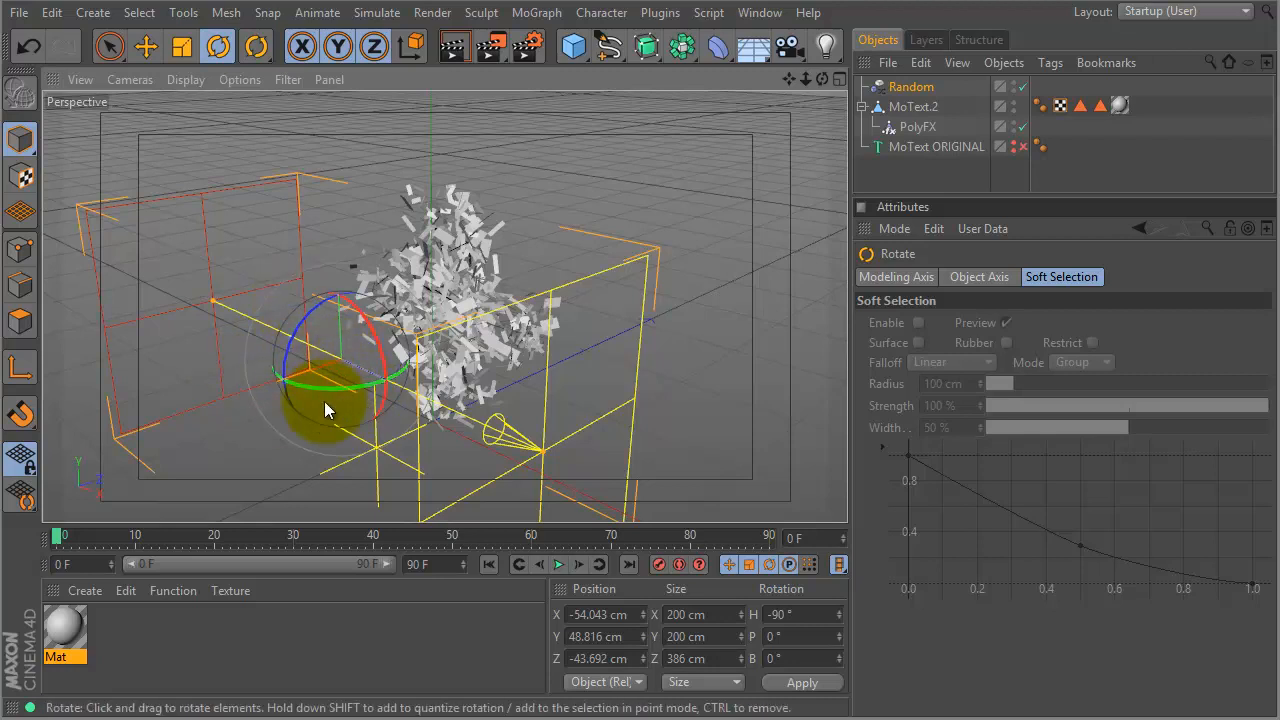
pyautogui.press('e')
pyautogui.moveTo(272, 387); pyautogui.dragTo(389, 306)
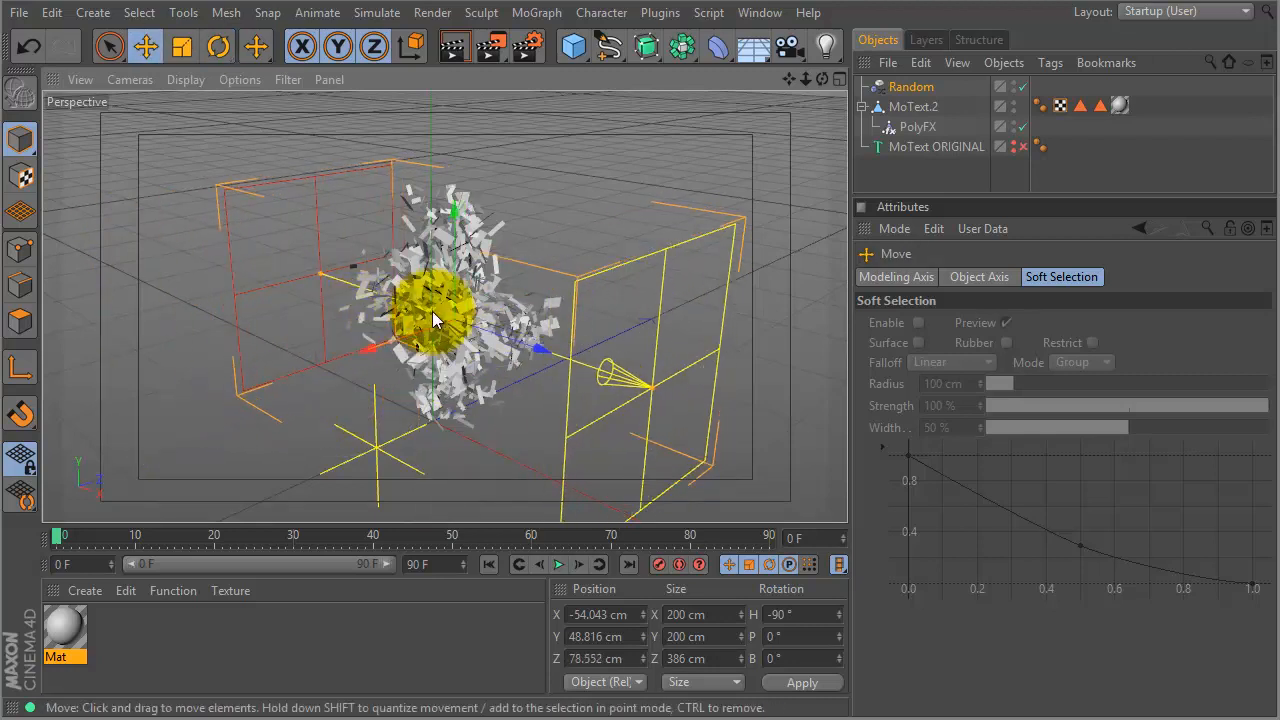
pyautogui.moveTo(540, 346); pyautogui.dragTo(460, 326)
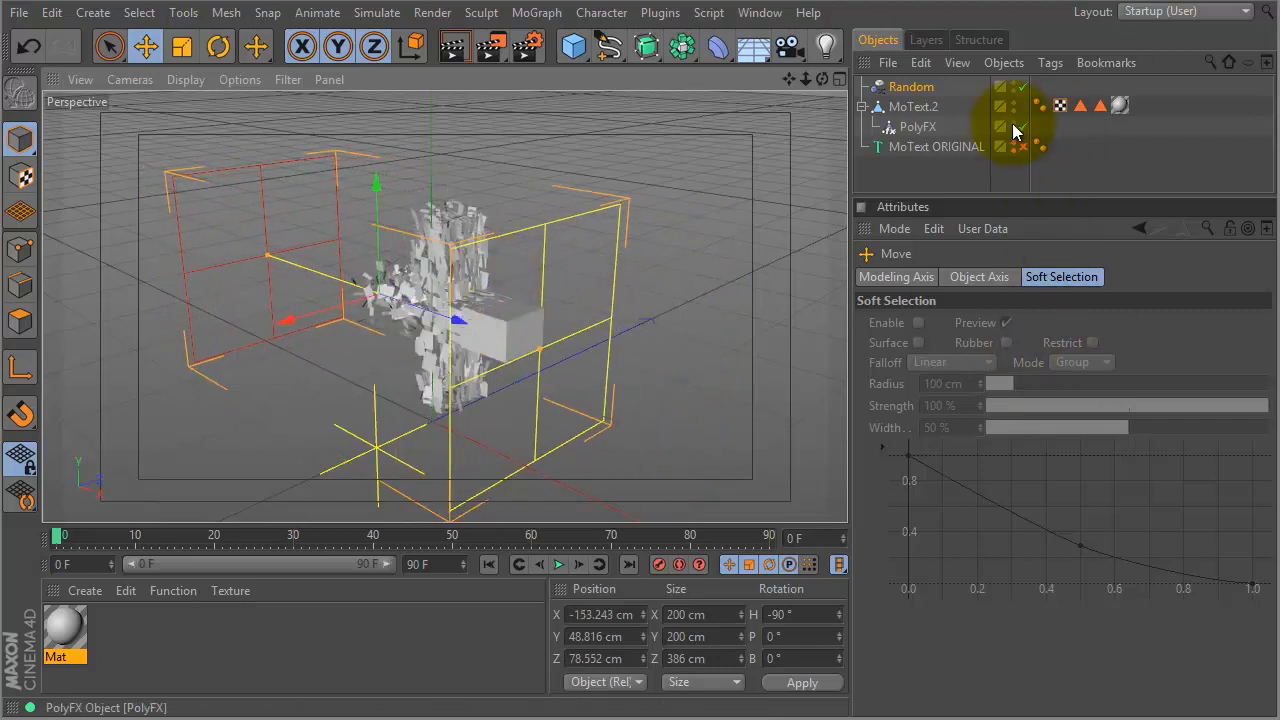
# - Slide the effector along X and orbit the view around the shattered '+'
pyautogui.click(911, 87)
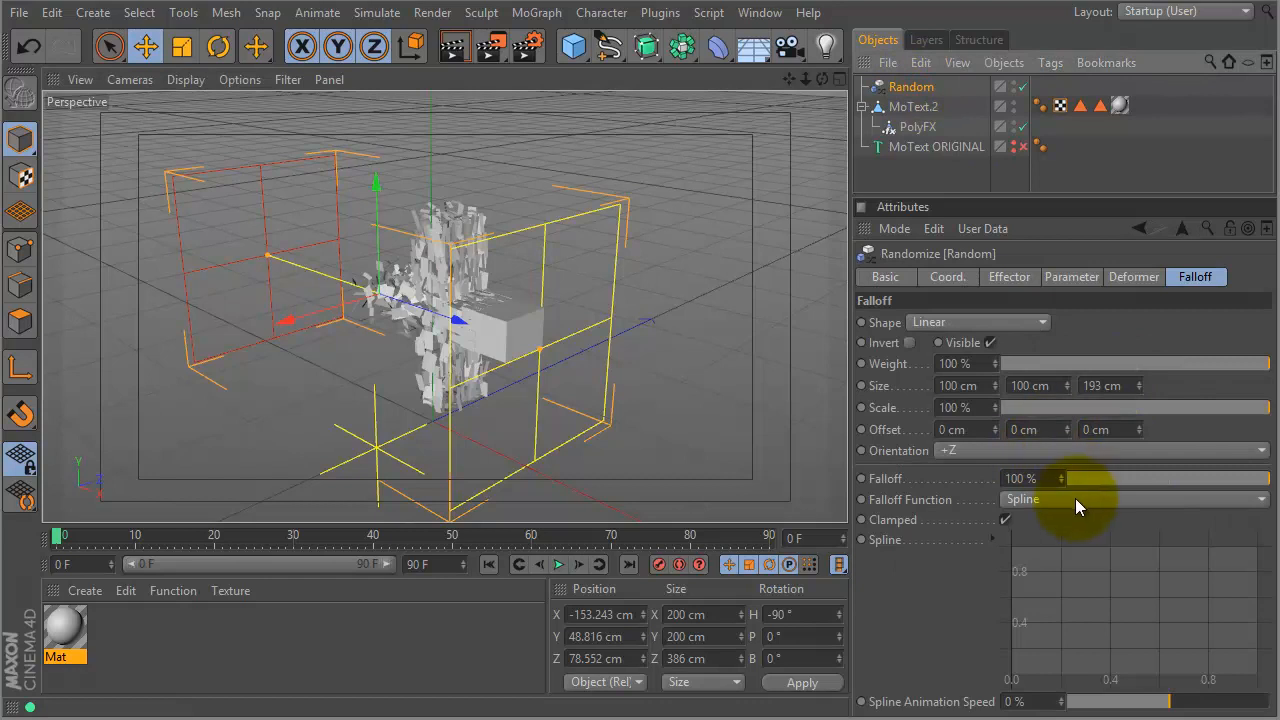
pyautogui.moveTo(457, 323); pyautogui.dragTo(448, 294)
pyautogui.keyDown('alt'); pyautogui.moveTo(654, 282); pyautogui.dragTo(430, 283); pyautogui.keyUp('alt')
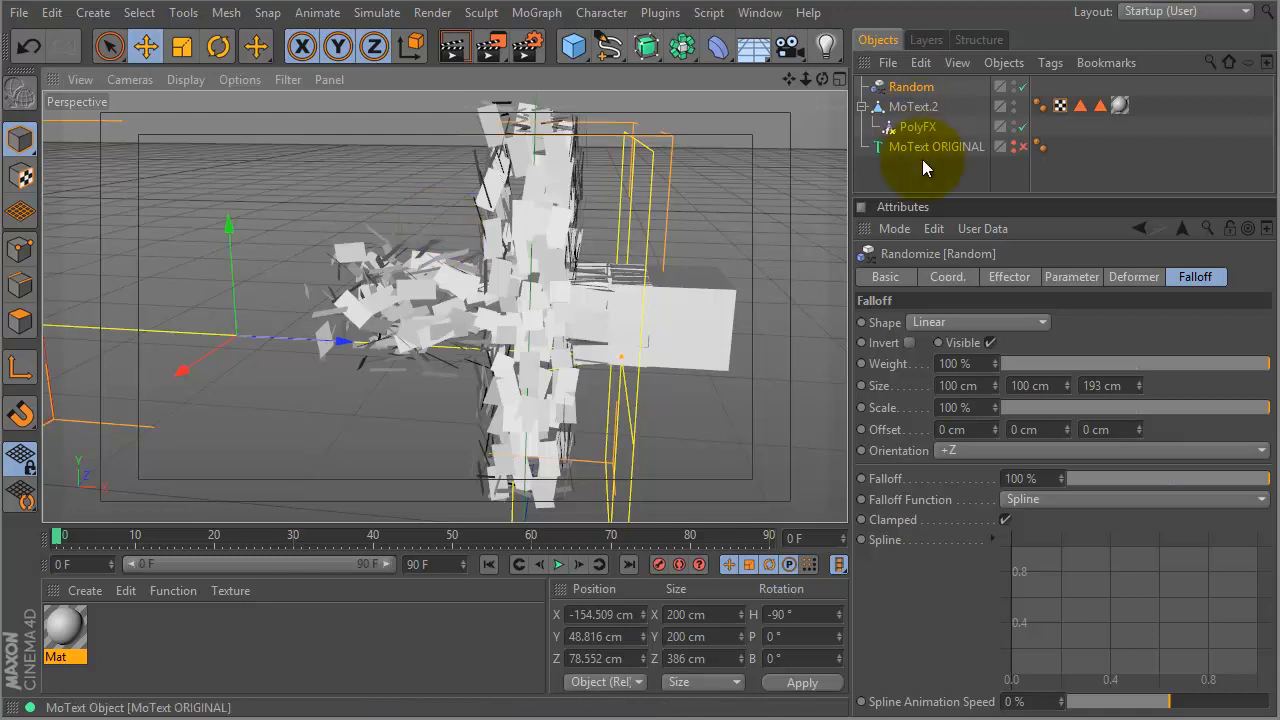
pyautogui.moveTo(976, 196); pyautogui.dragTo(966, 334)
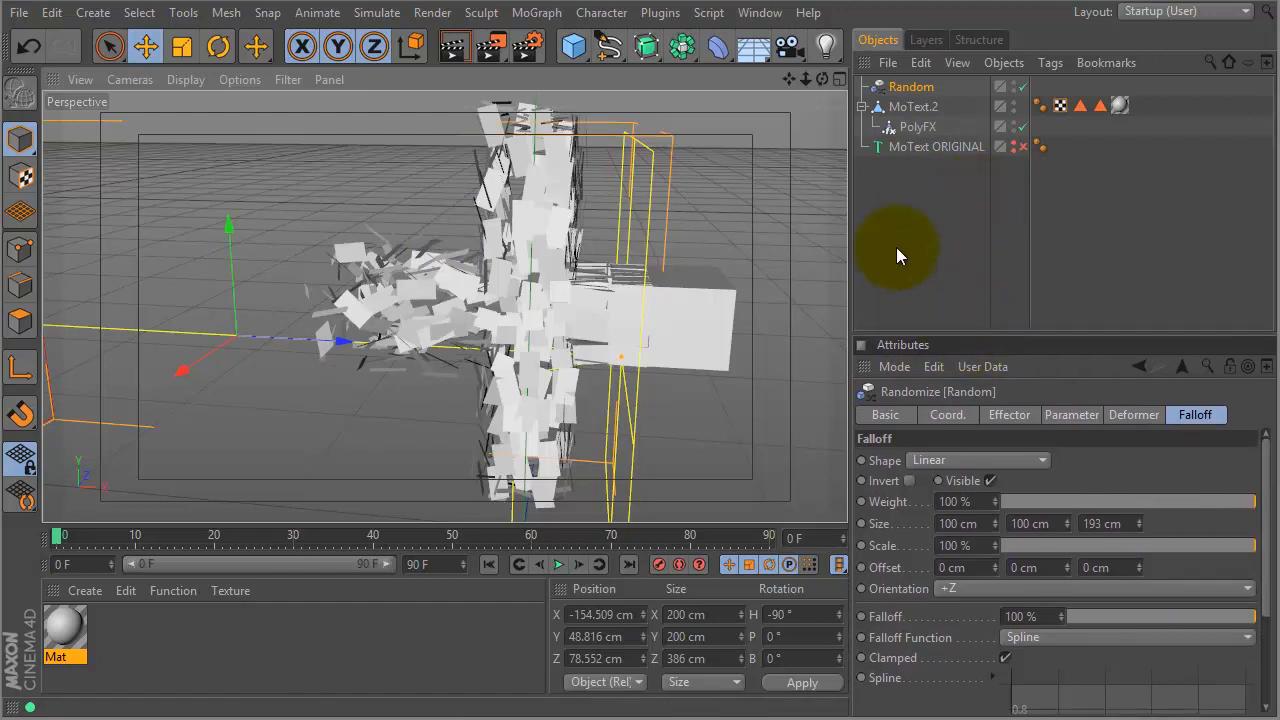
pyautogui.click(668, 16)
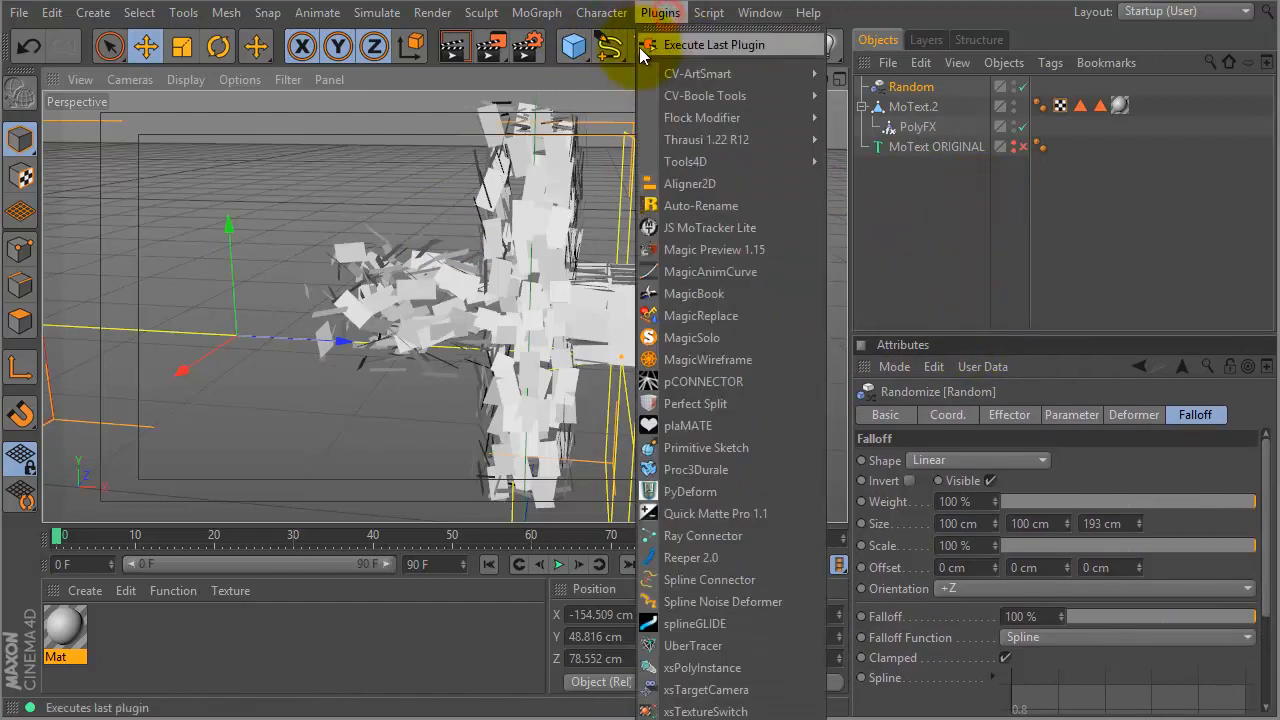
# - Add an UberTracer object with MoText.2 linked as its first trace source
pyautogui.click(742, 648)
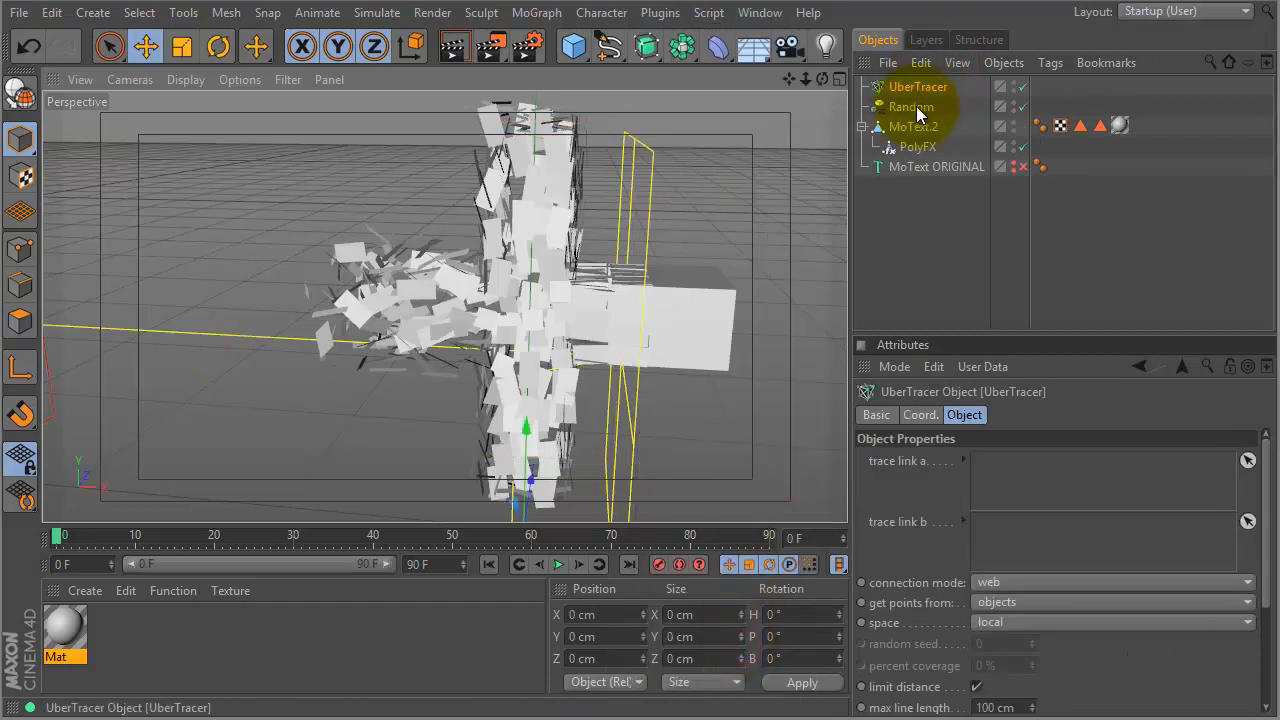
pyautogui.moveTo(957, 333); pyautogui.dragTo(948, 207)
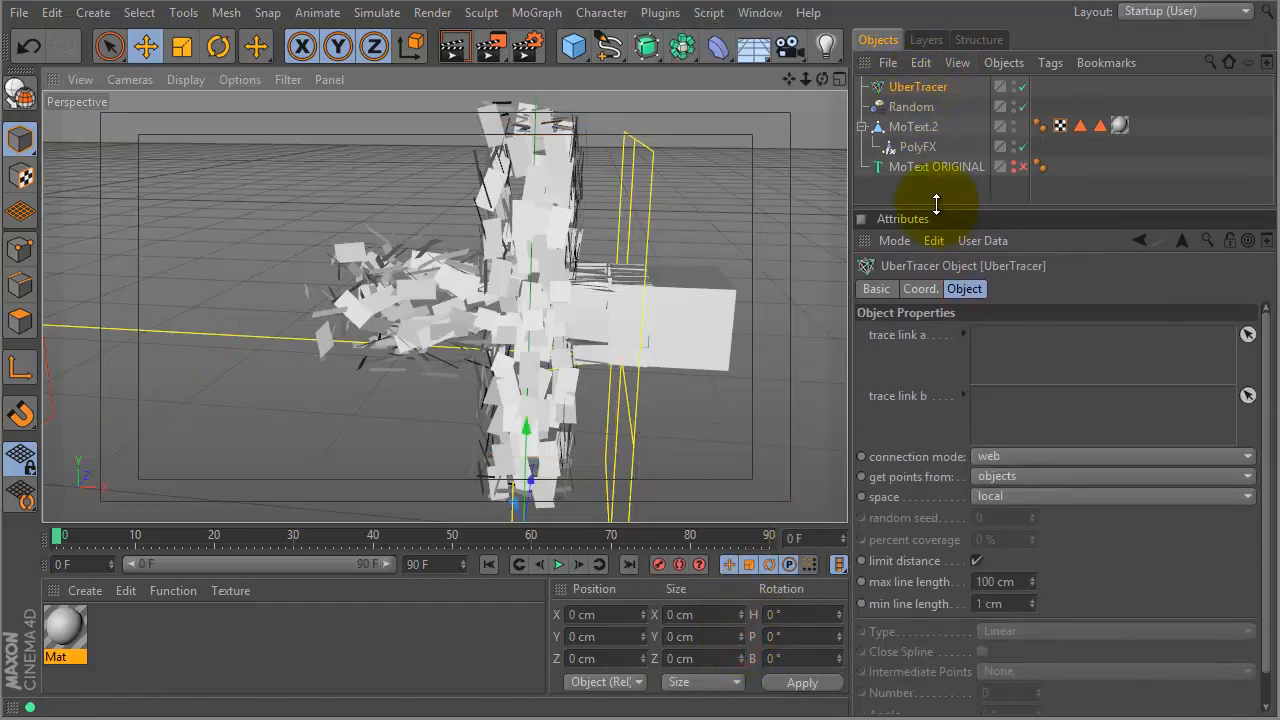
pyautogui.click(915, 128)
pyautogui.moveTo(913, 127)
pyautogui.mouseDown()
pyautogui.moveTo(1024, 353)
pyautogui.moveTo(1022, 340)
pyautogui.mouseUp()
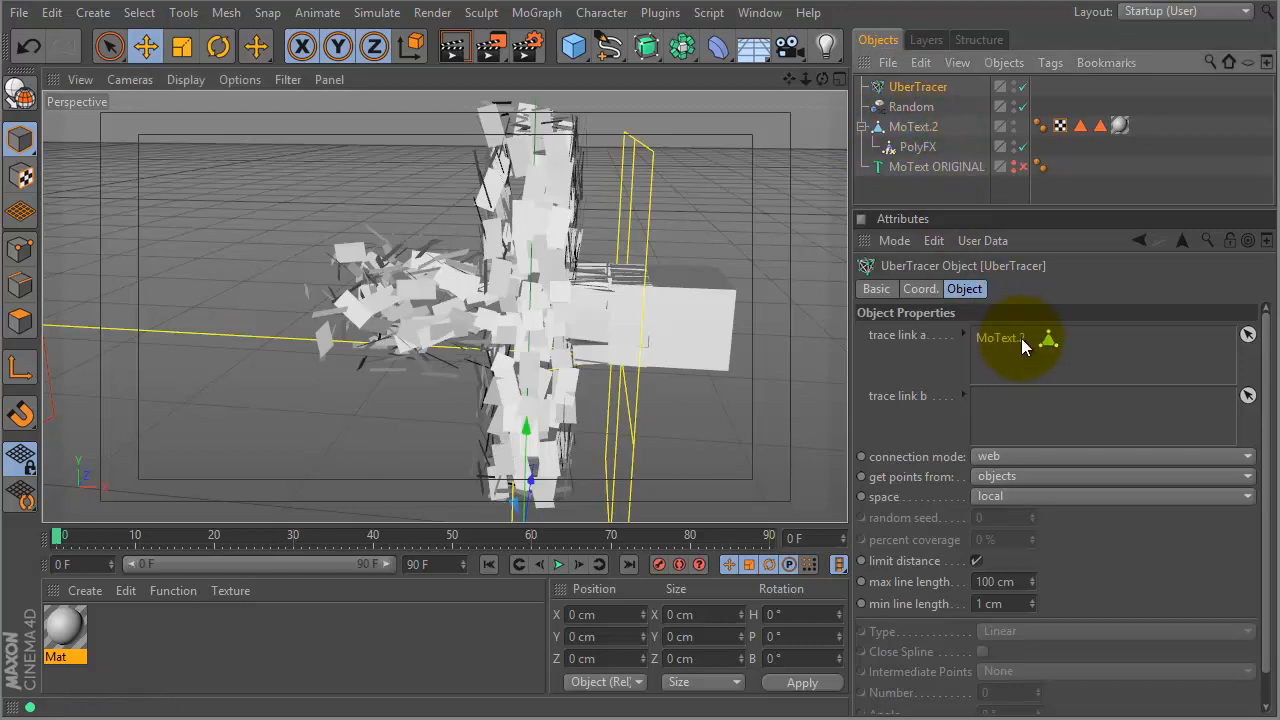
# - Make the UberTracer take points from elements with limit distance turned off
pyautogui.click(996, 476)
pyautogui.click(1002, 493)
pyautogui.click(977, 561)
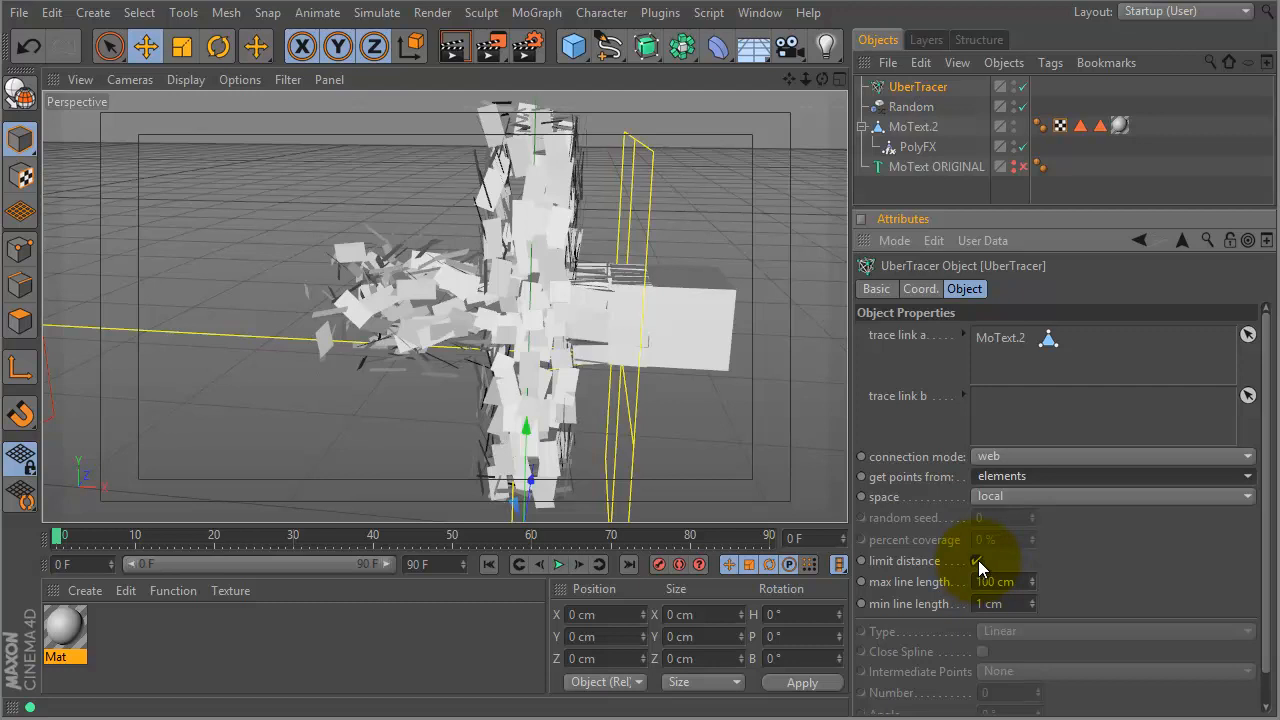
pyautogui.click(977, 561)
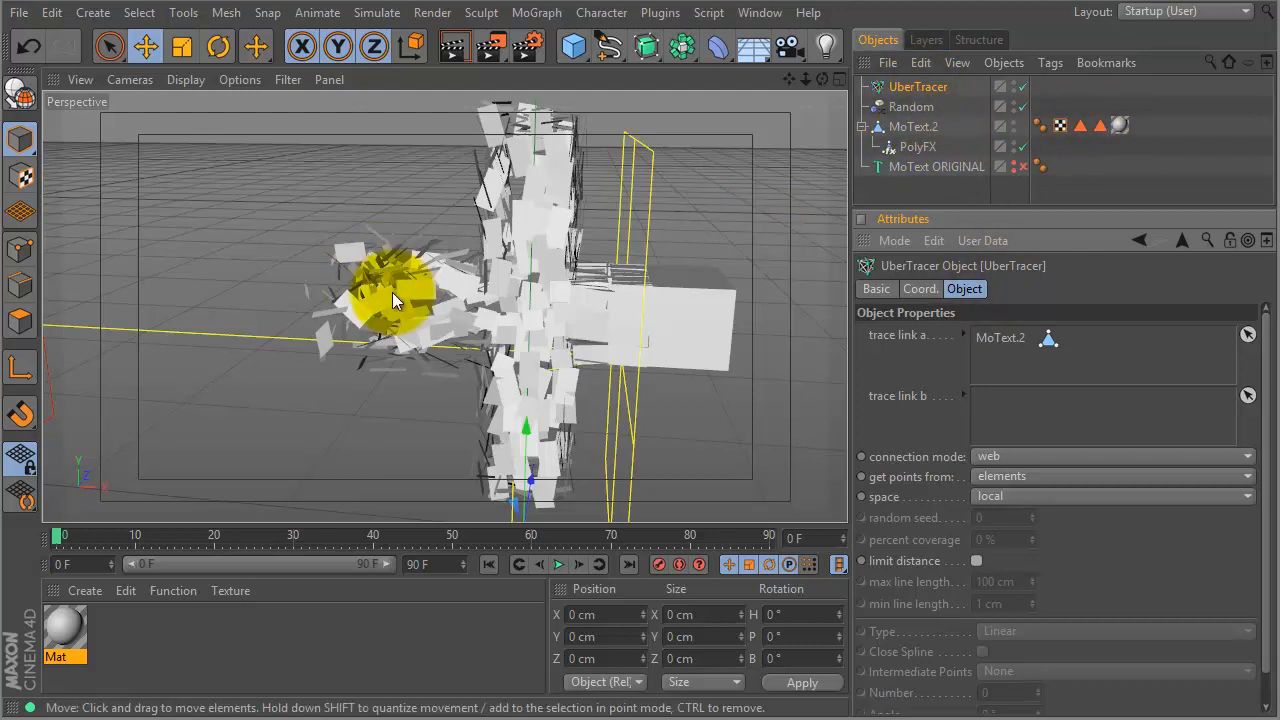
pyautogui.click(1115, 127)
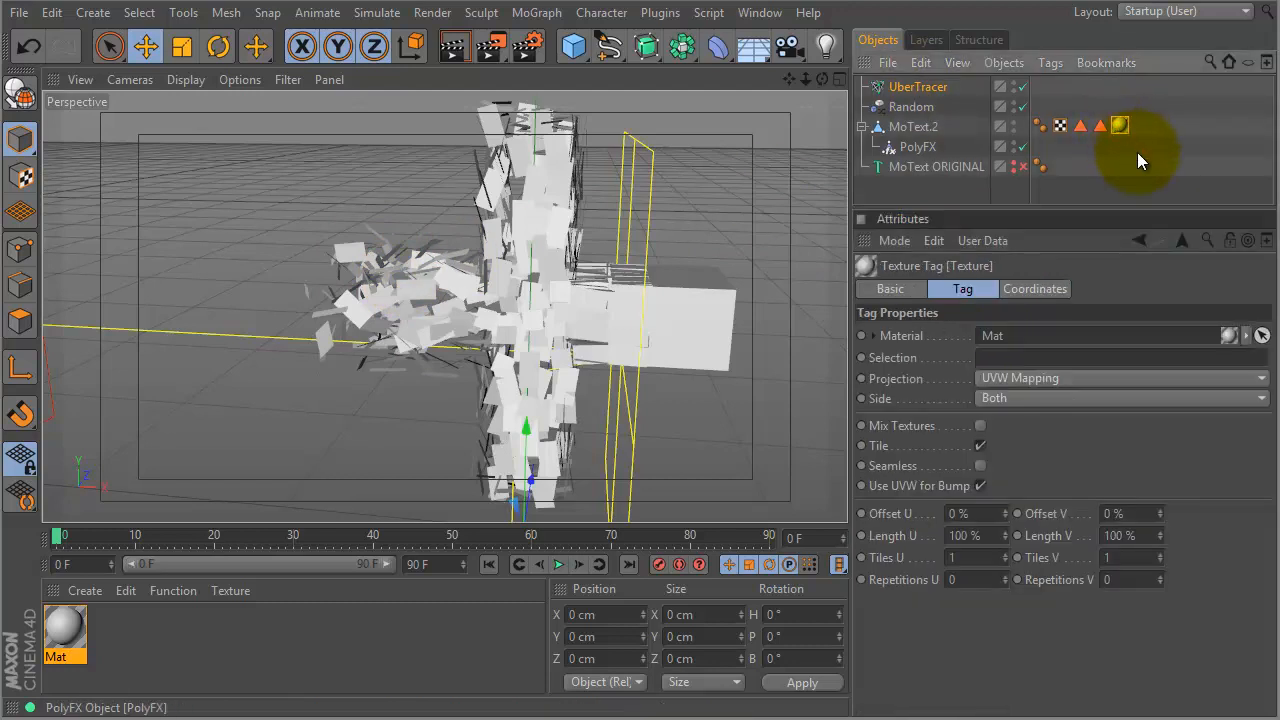
# - Delete MoText.2's texture tag and enable Limit Distance on the UberTracer
pyautogui.press('Delete')
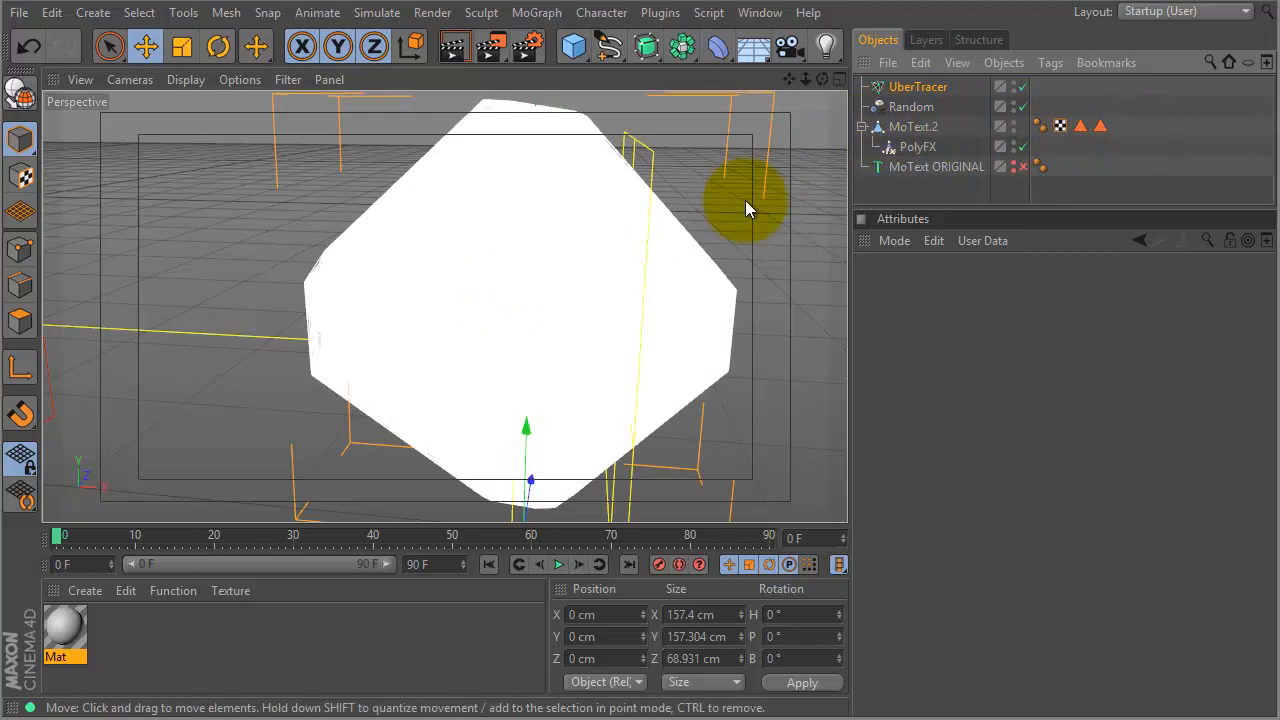
pyautogui.click(918, 87)
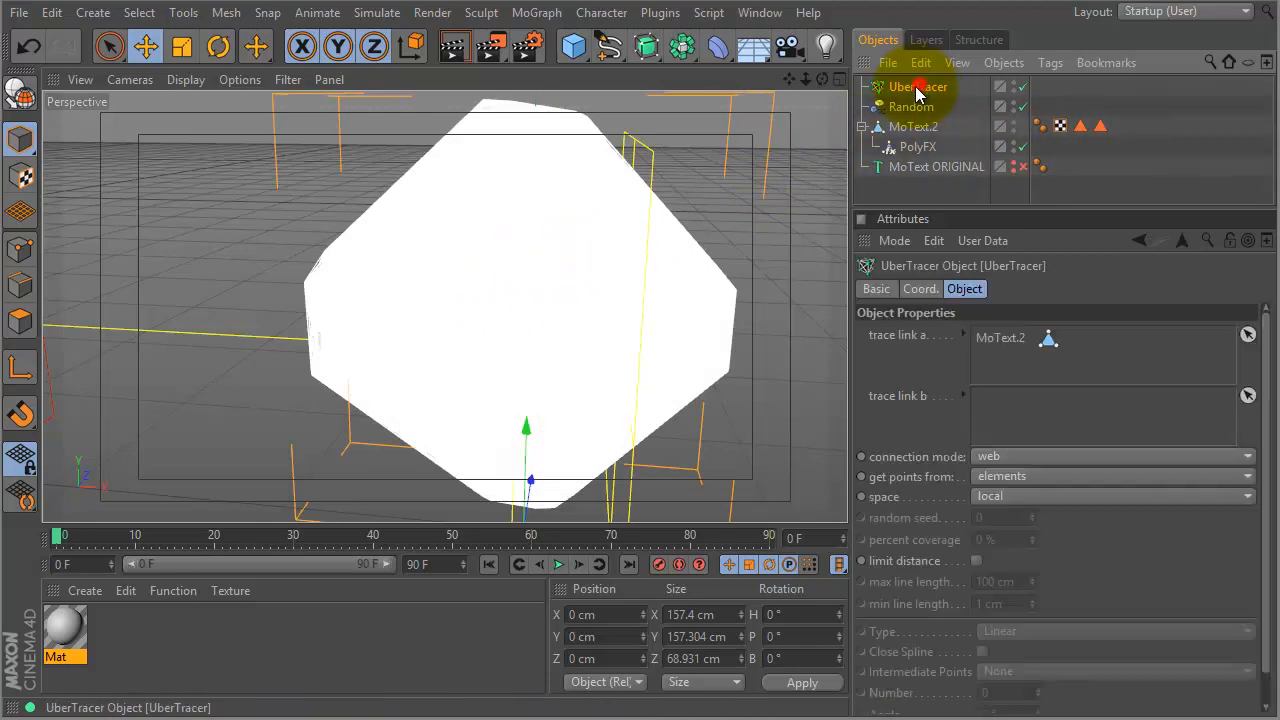
pyautogui.click(975, 562)
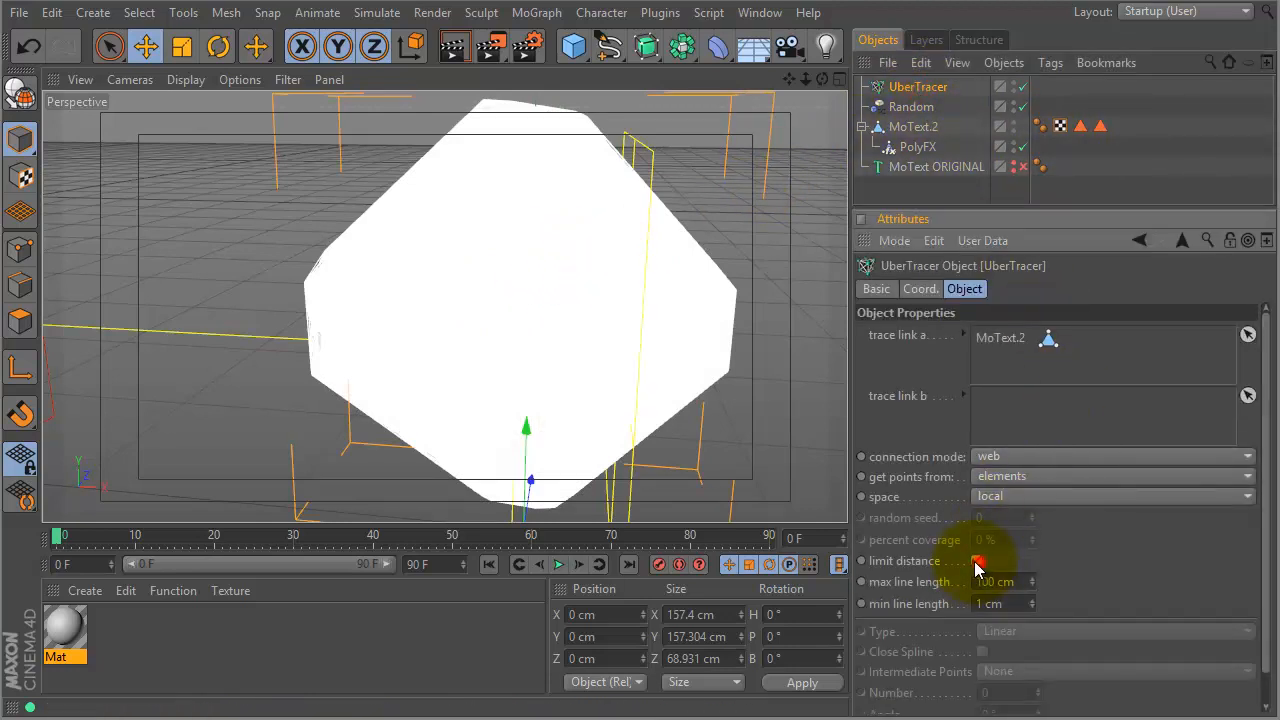
# - Set the UberTracer's Max Line Length to 10 cm and inspect the traced cross
pyautogui.moveTo(1034, 585); pyautogui.dragTo(1031, 606)
pyautogui.moveTo(1037, 561); pyautogui.dragTo(1032, 518)
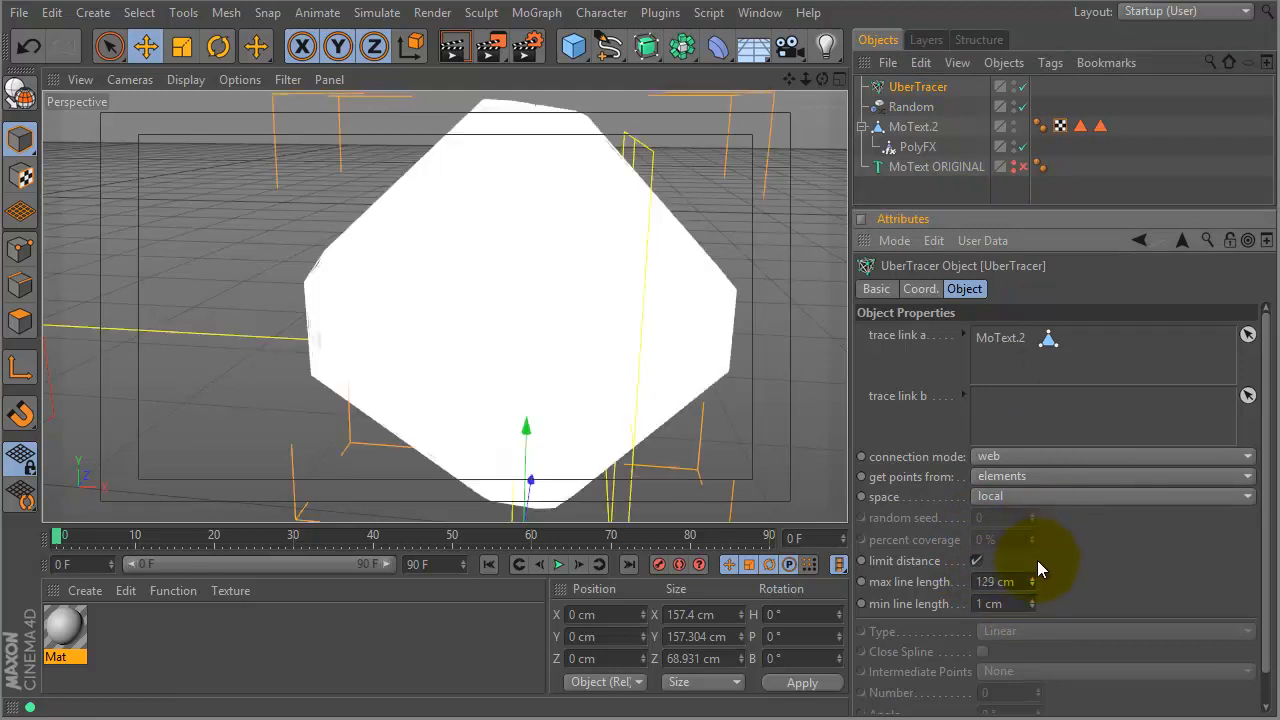
pyautogui.moveTo(1023, 583); pyautogui.dragTo(975, 585)
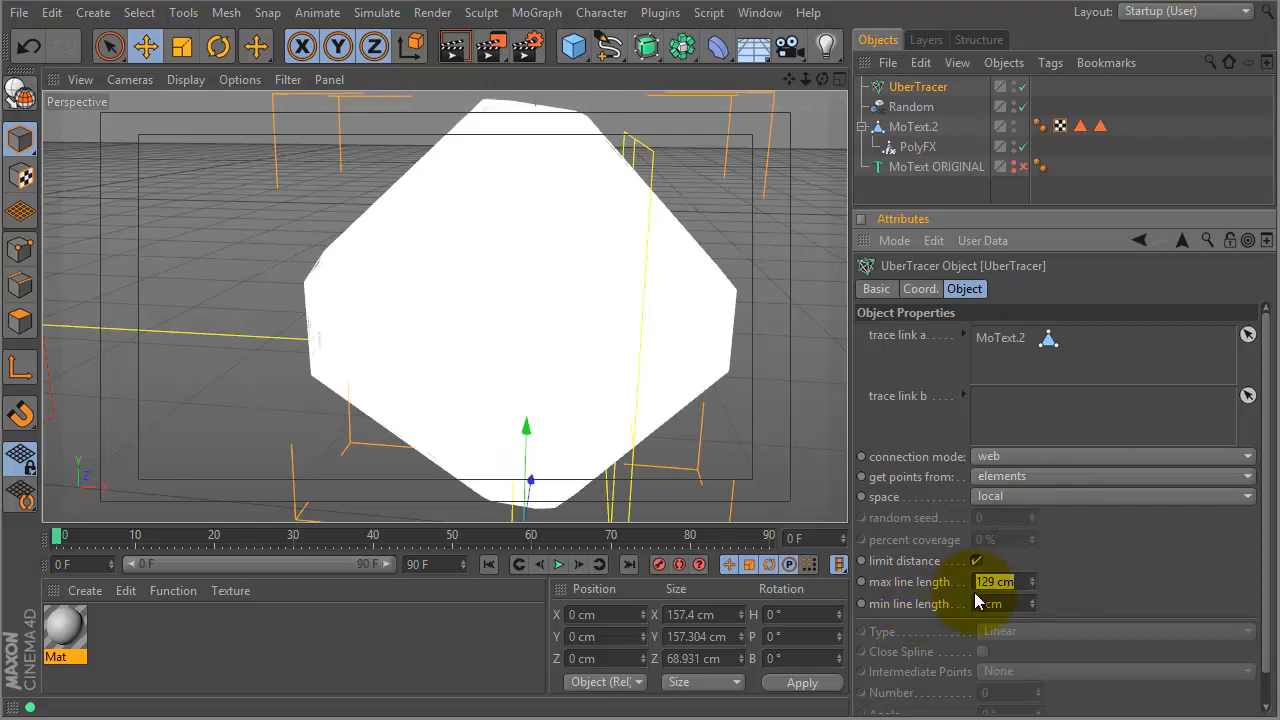
pyautogui.write('10')
pyautogui.press('Return')
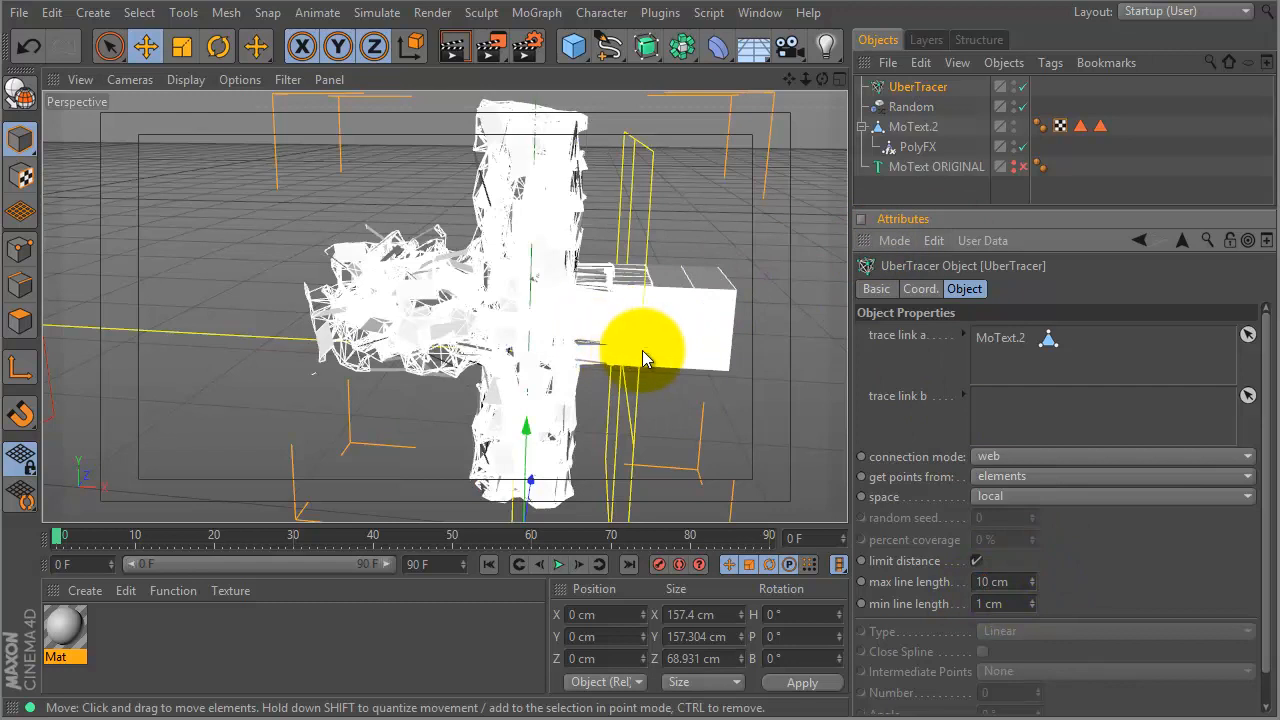
pyautogui.keyDown('alt'); pyautogui.moveTo(673, 343); pyautogui.dragTo(405, 352); pyautogui.keyUp('alt')
pyautogui.scroll(-3, 640, 341)
pyautogui.keyDown('alt'); pyautogui.moveTo(466, 334); pyautogui.dragTo(562, 321, button='right'); pyautogui.keyUp('alt')
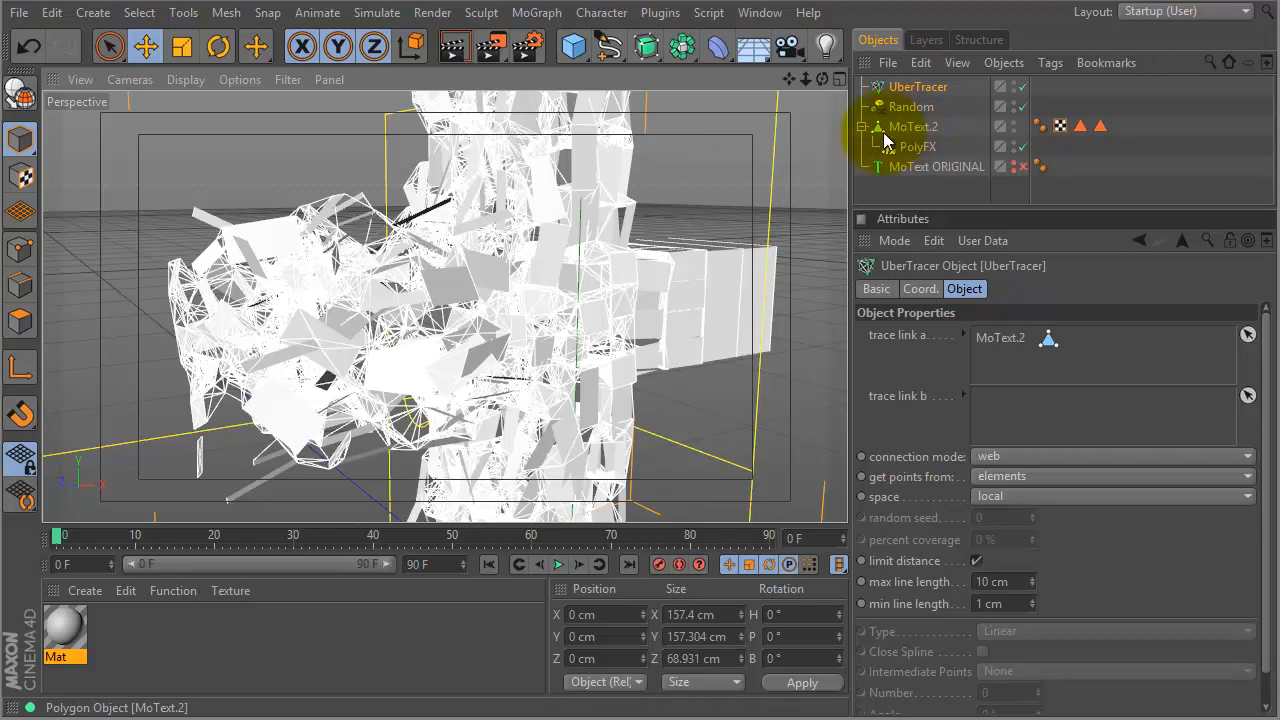
# - Group MoText.2 under a new null with Alt+G and rename the null 'Text'
pyautogui.click(907, 126)
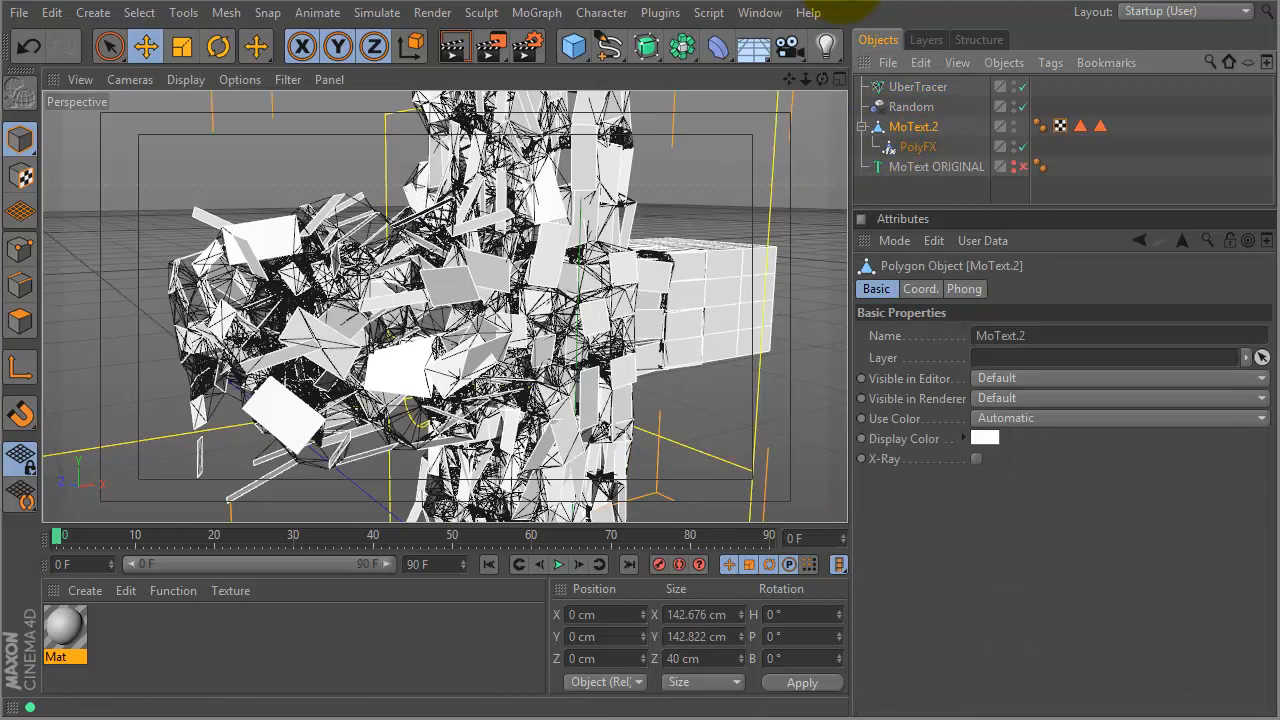
pyautogui.hotkey('alt', 'g')
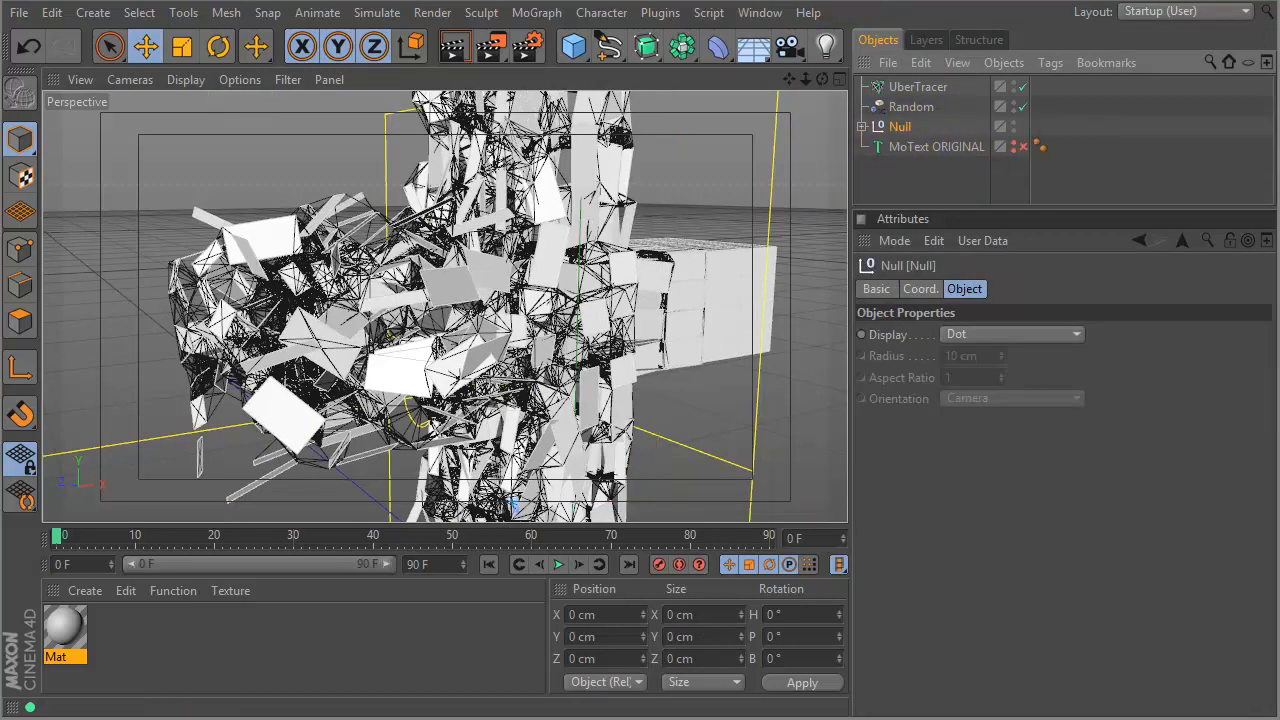
pyautogui.doubleClick(899, 126)
pyautogui.write('Text')
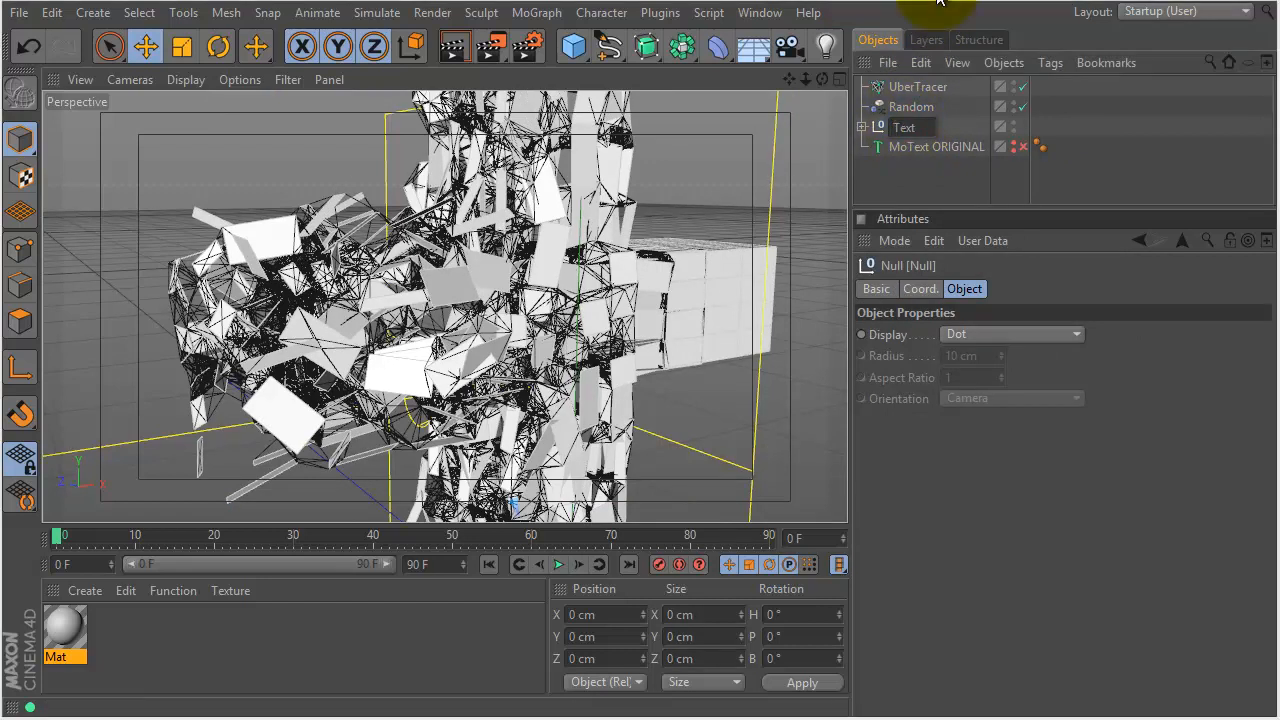
pyautogui.press('Return')
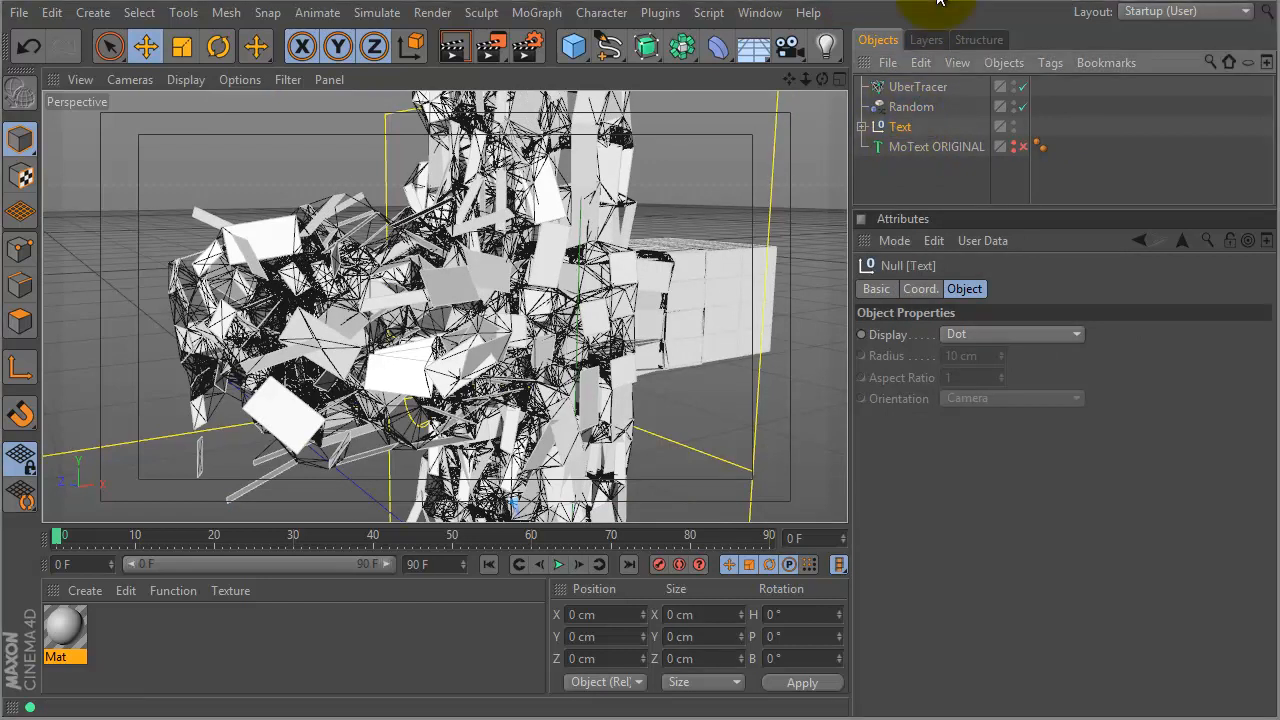
# - Apply the Mat material to the Text null
pyautogui.click(63, 628)
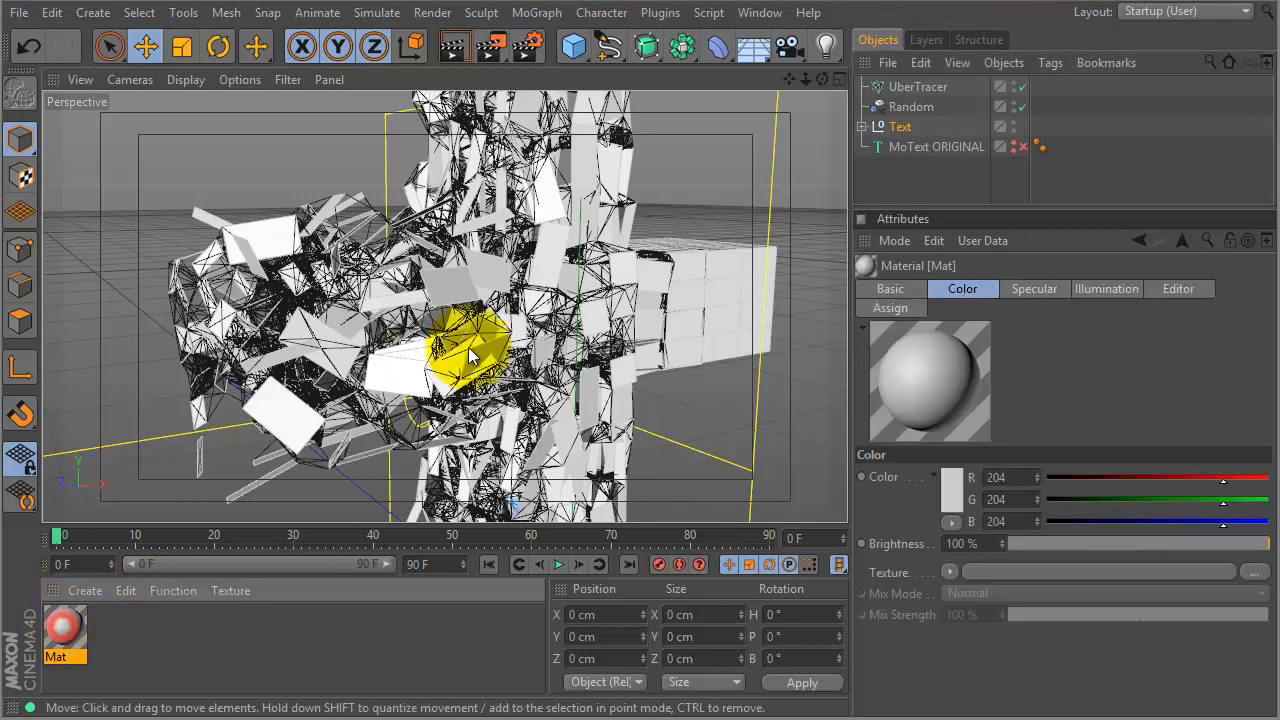
pyautogui.doubleClick(65, 628)
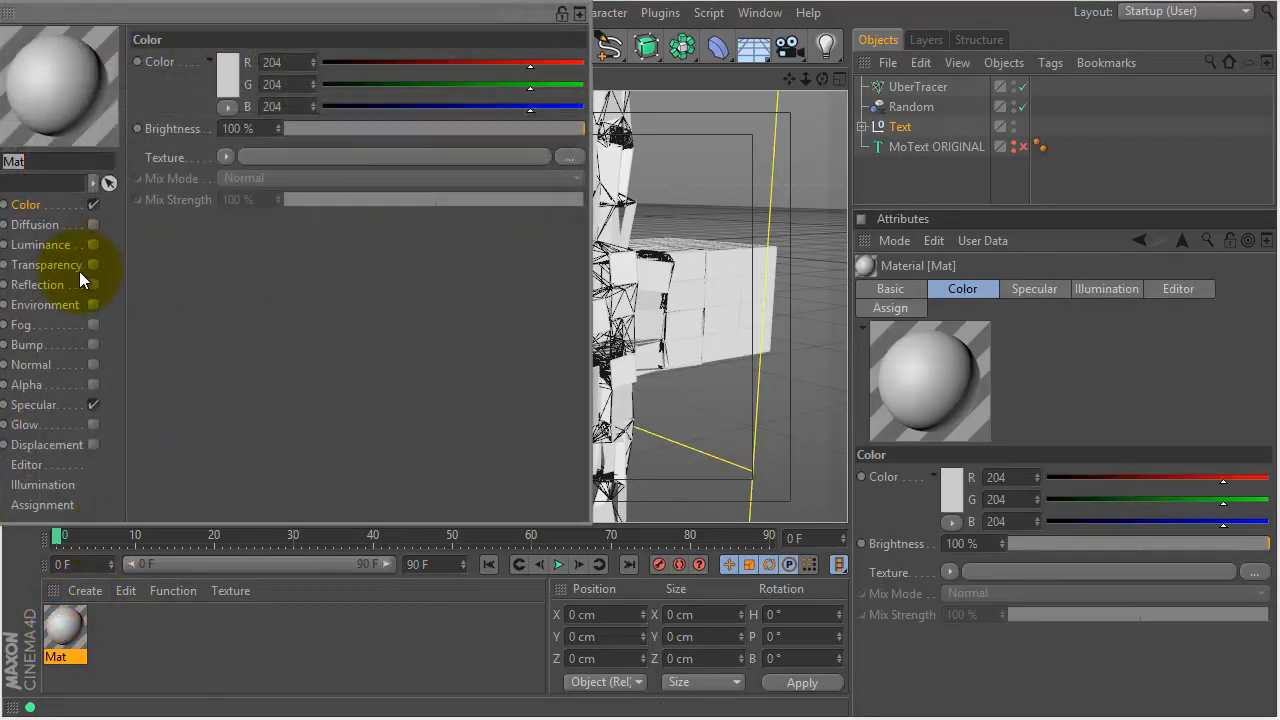
pyautogui.click(572, 3)
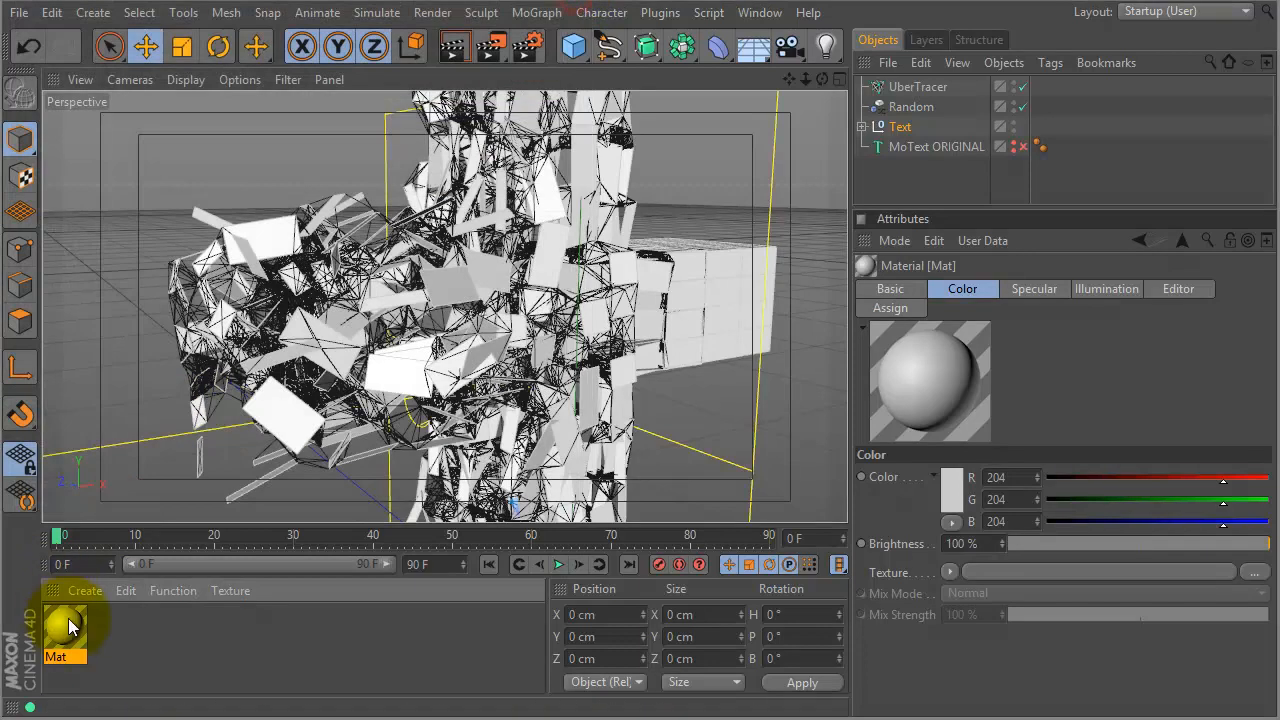
pyautogui.moveTo(63, 625); pyautogui.dragTo(887, 131)
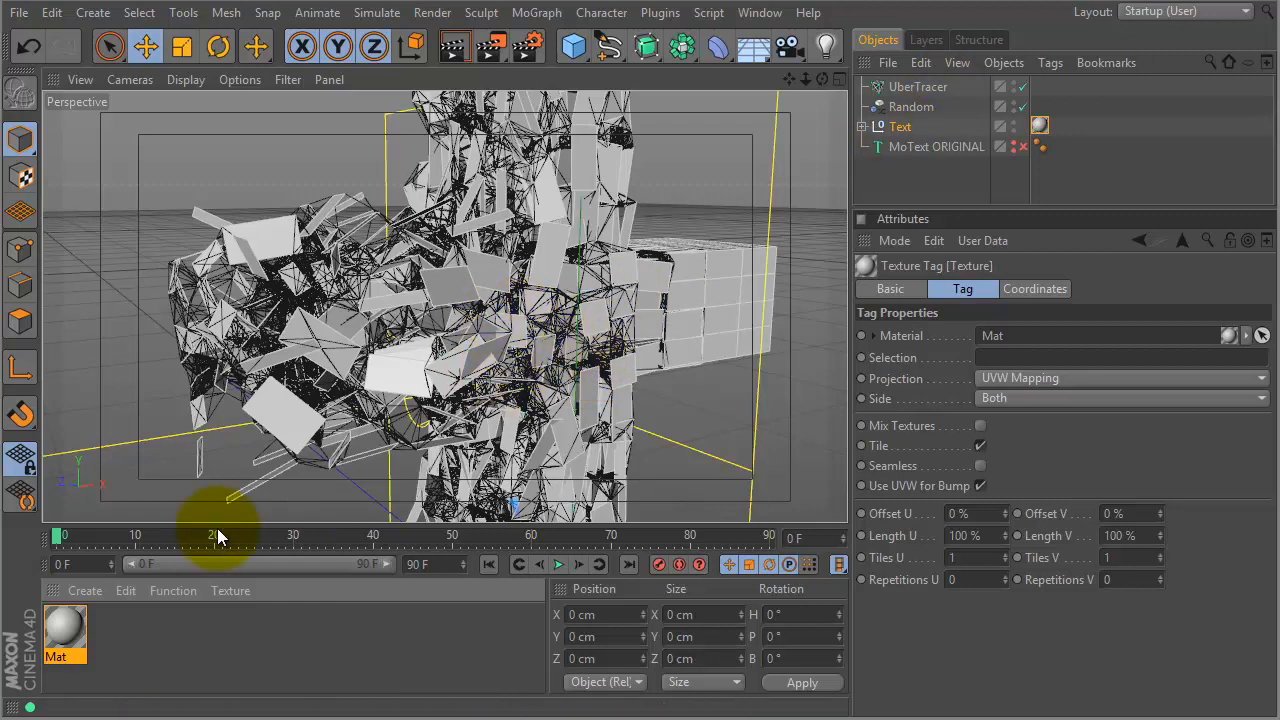
# - Move the Random effector's falloff left of the cross and keyframe its P.X at frame 0
pyautogui.moveTo(52, 535)
pyautogui.mouseDown()
pyautogui.moveTo(152, 536)
pyautogui.moveTo(57, 536)
pyautogui.mouseUp()
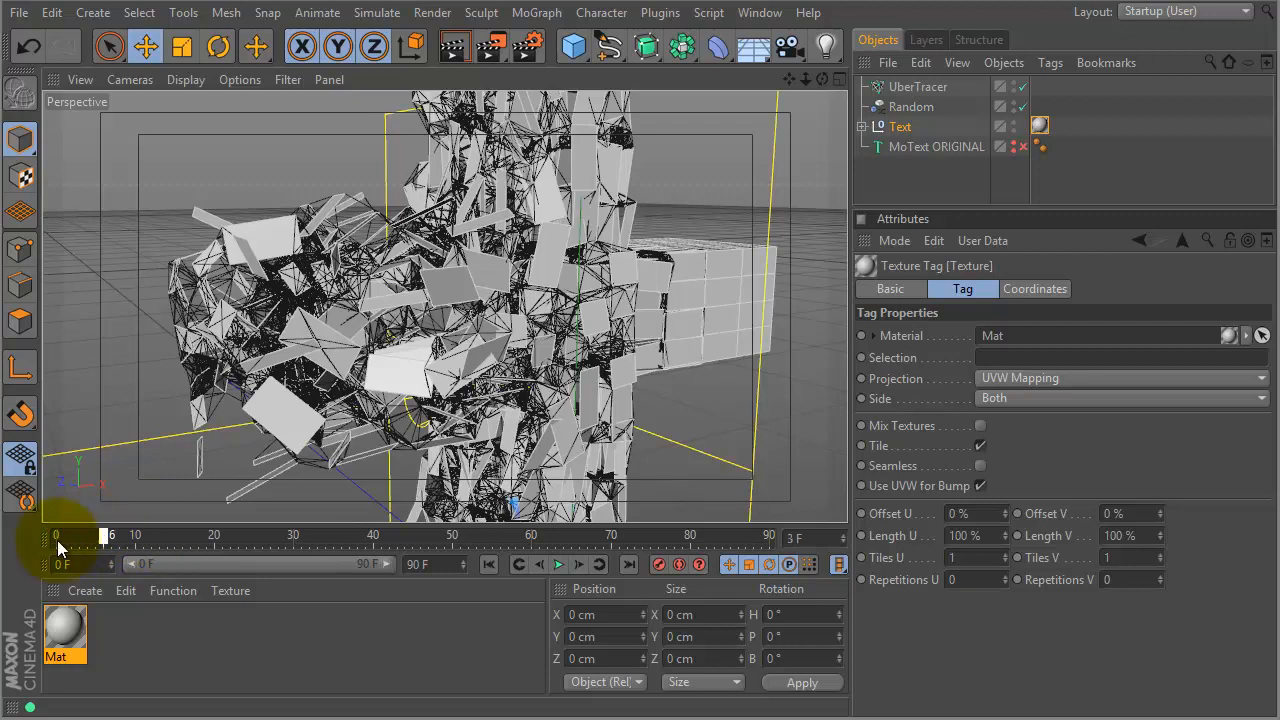
pyautogui.click(912, 107)
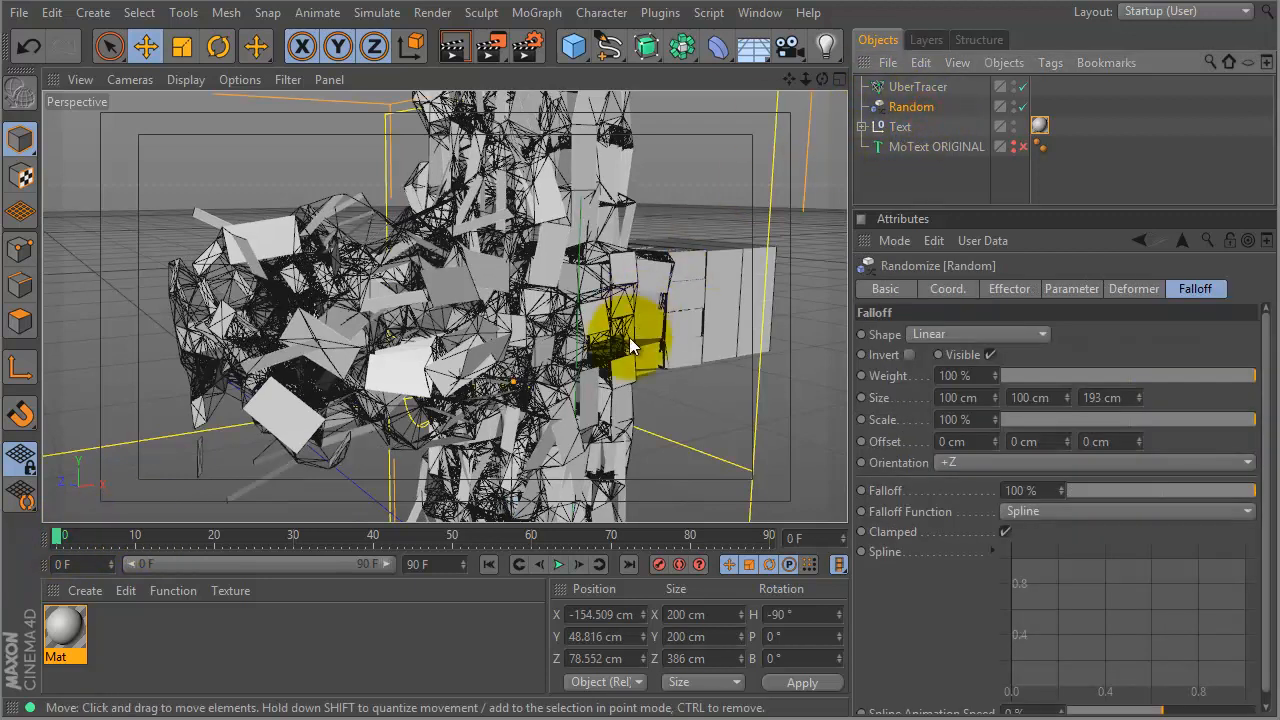
pyautogui.keyDown('alt'); pyautogui.moveTo(678, 349); pyautogui.dragTo(506, 365, button='right'); pyautogui.keyUp('alt')
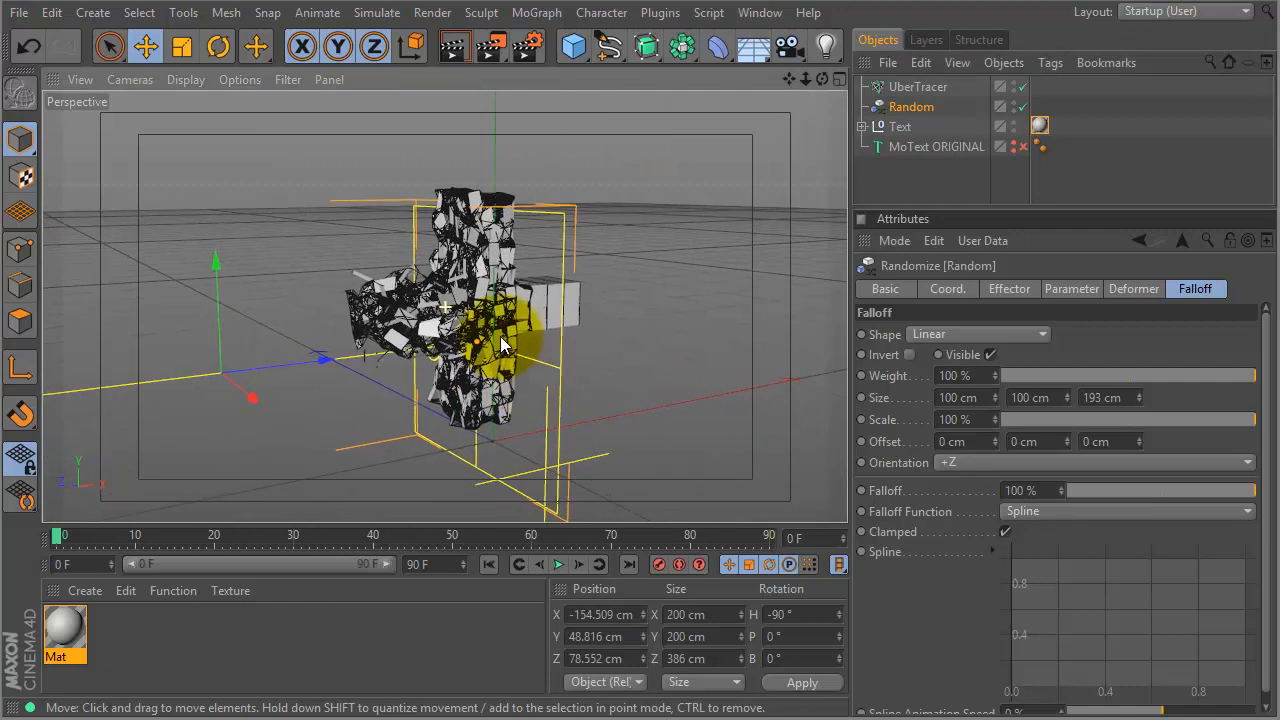
pyautogui.moveTo(320, 363); pyautogui.dragTo(145, 436)
pyautogui.click(945, 289)
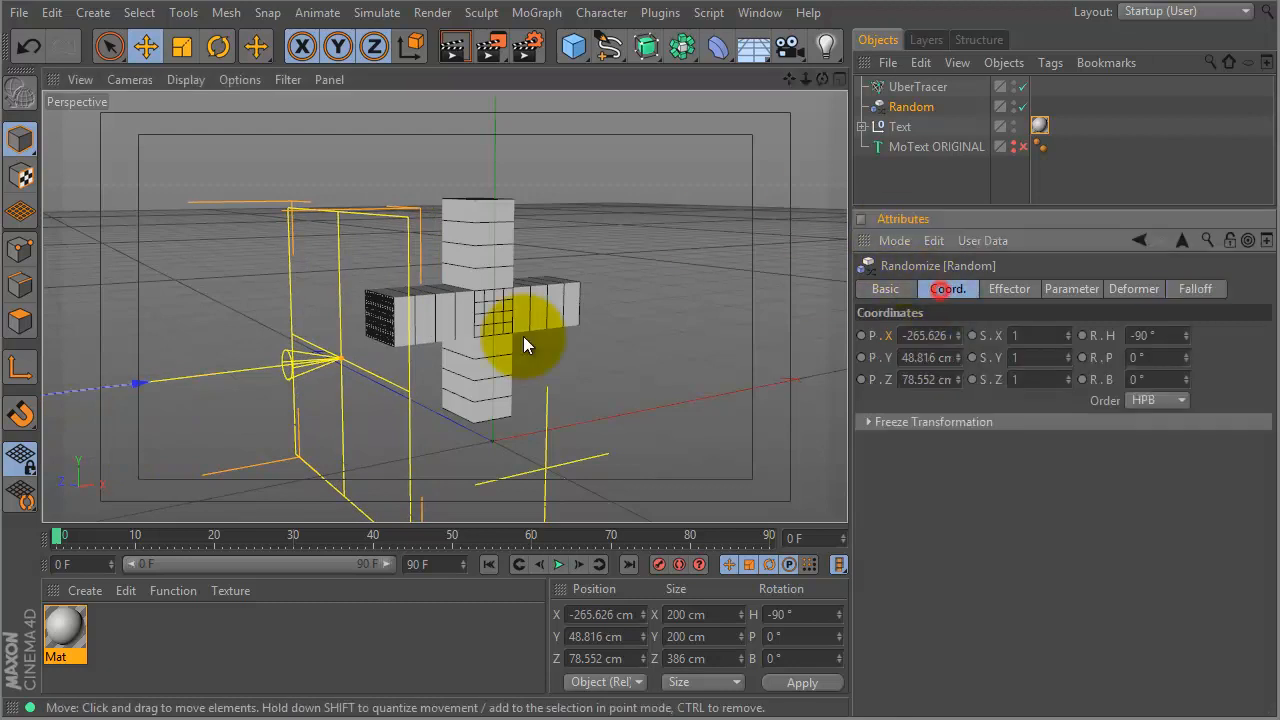
pyautogui.moveTo(137, 383)
pyautogui.mouseDown()
pyautogui.moveTo(151, 385)
pyautogui.moveTo(131, 394)
pyautogui.mouseUp()
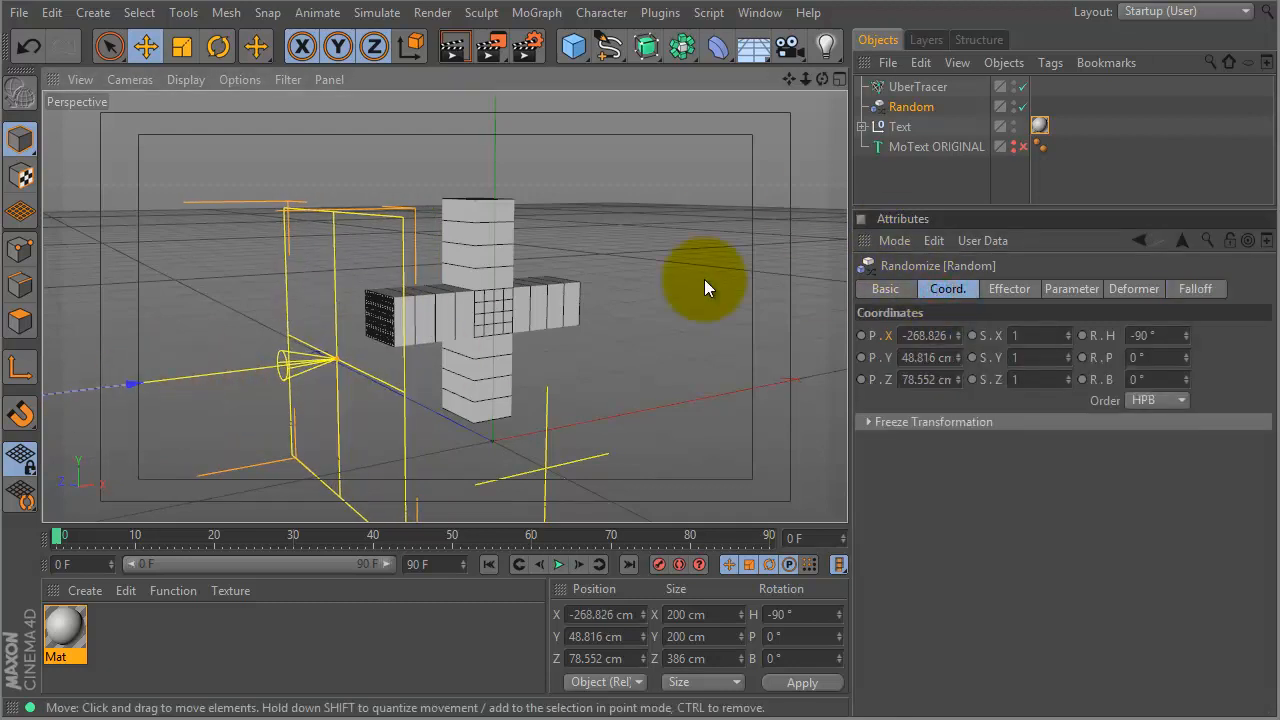
pyautogui.click(861, 336)
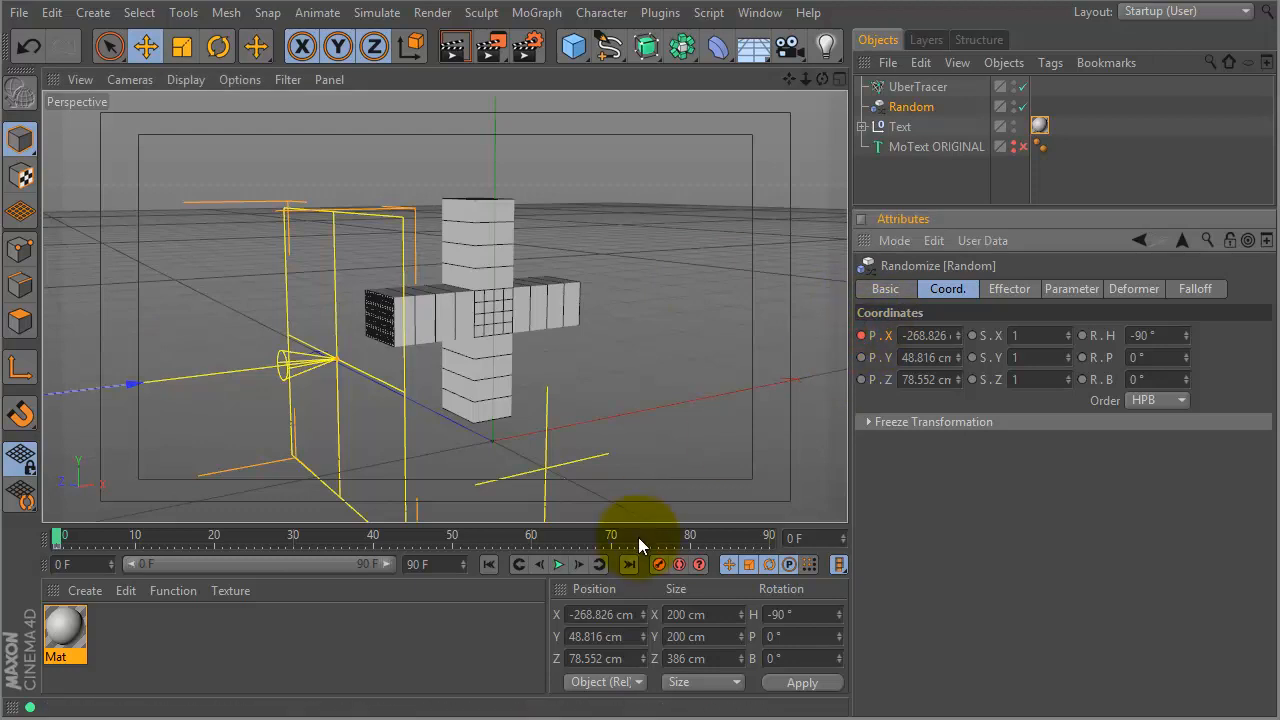
# - At frame 90, move the effector across the cross, keyframe P.X, and preview playback
pyautogui.moveTo(652, 538); pyautogui.dragTo(694, 538)
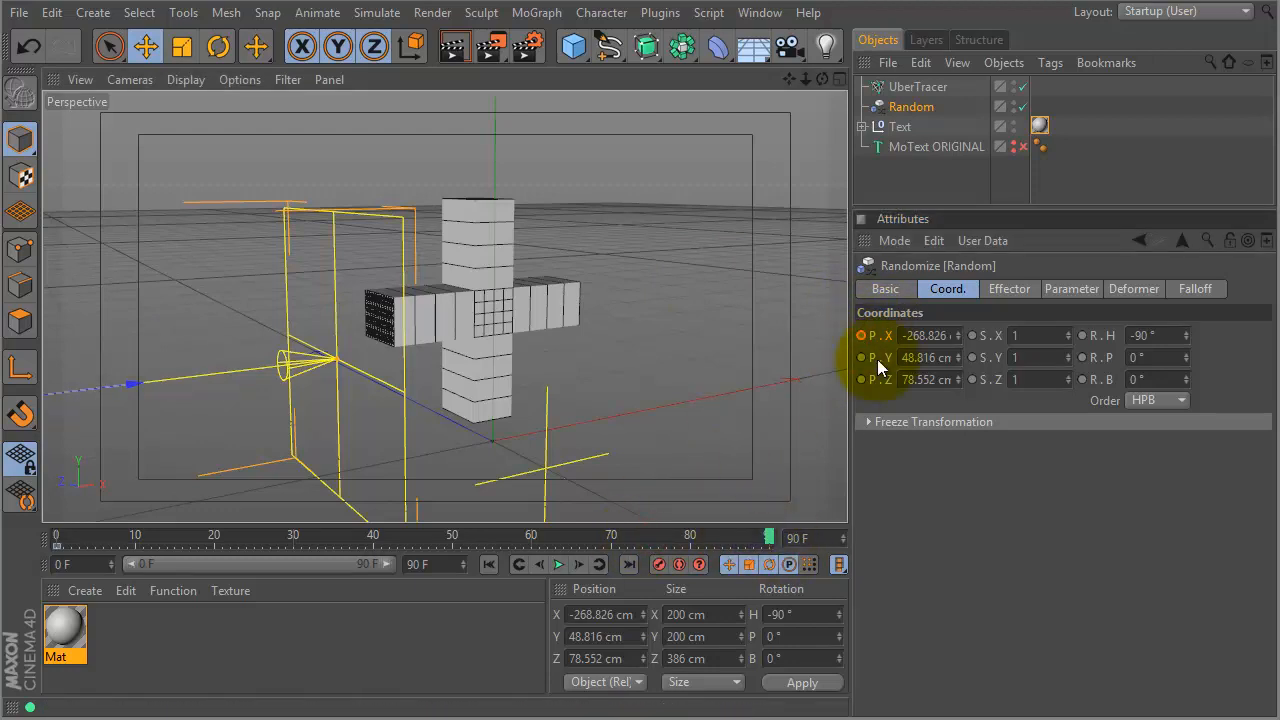
pyautogui.moveTo(137, 378); pyautogui.dragTo(368, 316)
pyautogui.click(861, 335)
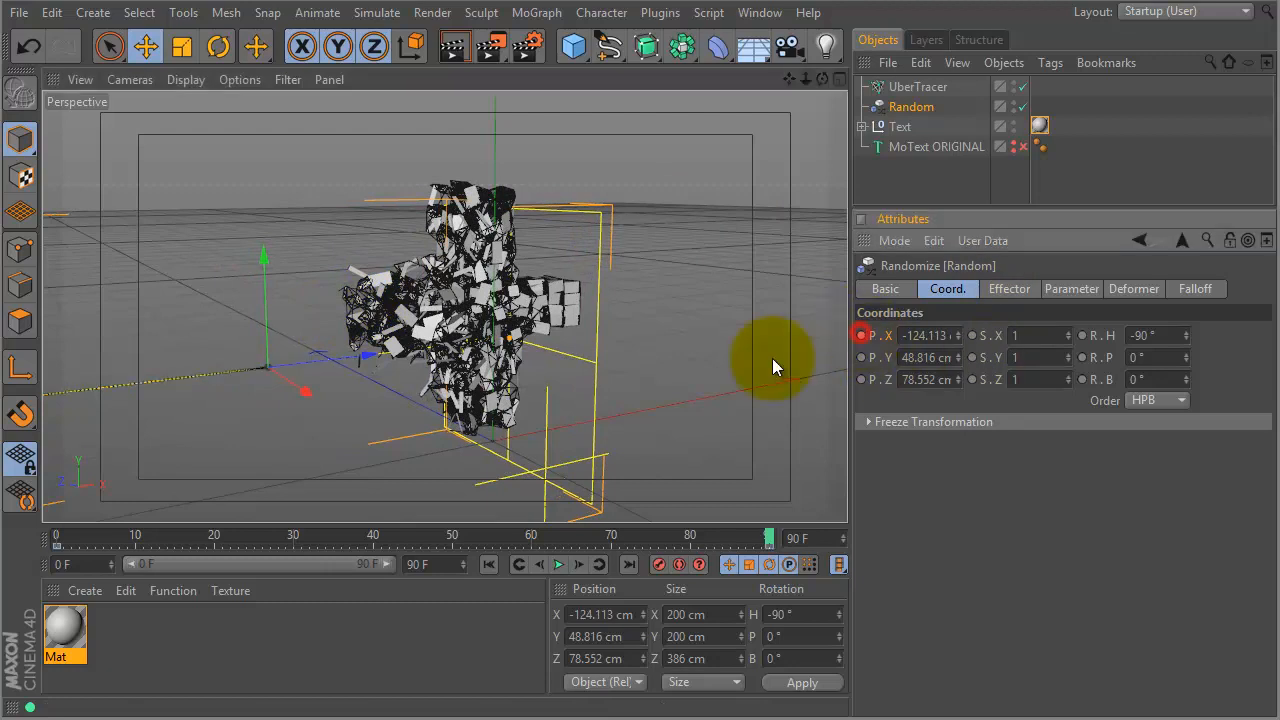
pyautogui.moveTo(89, 531); pyautogui.dragTo(57, 531)
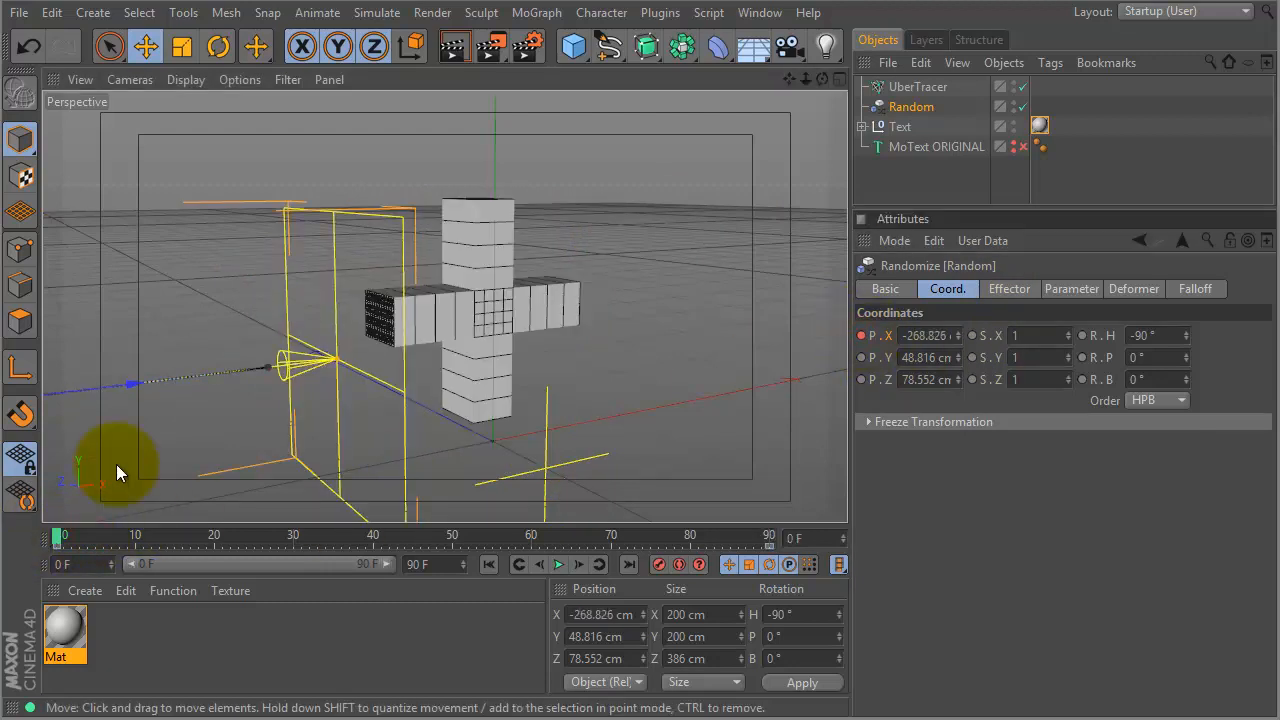
pyautogui.scroll(3, 600, 315)
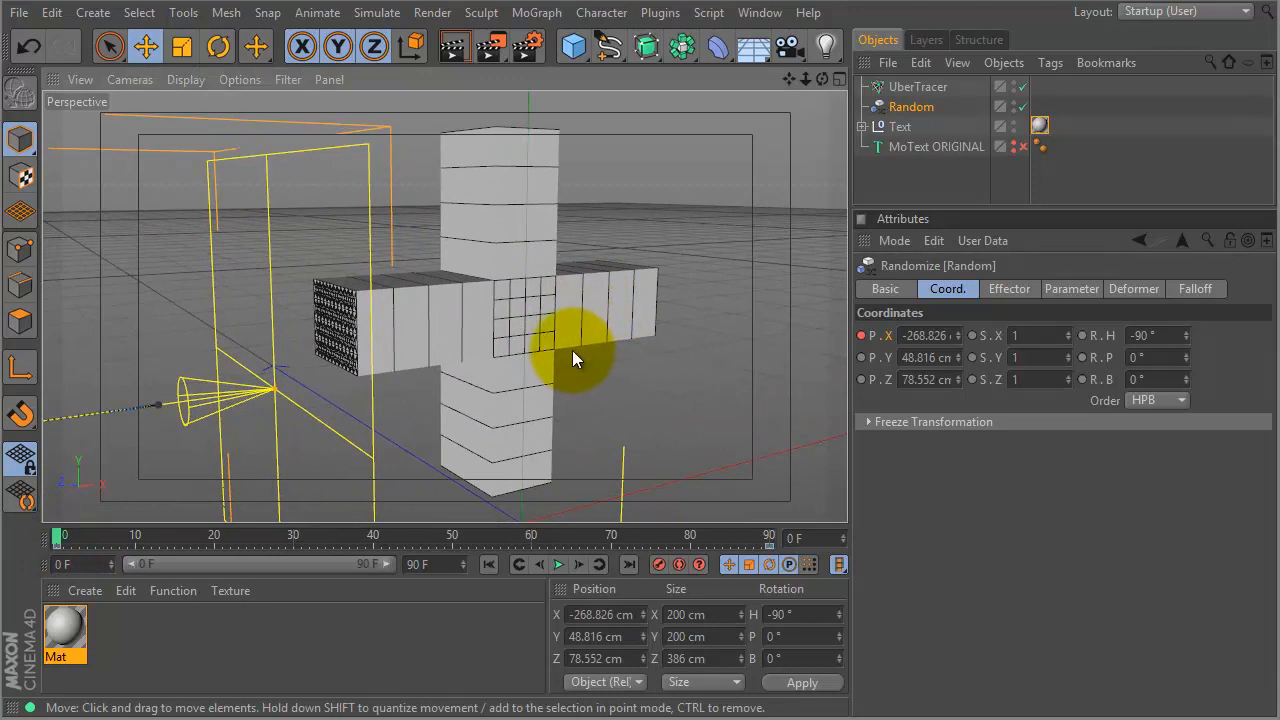
pyautogui.press('F8')
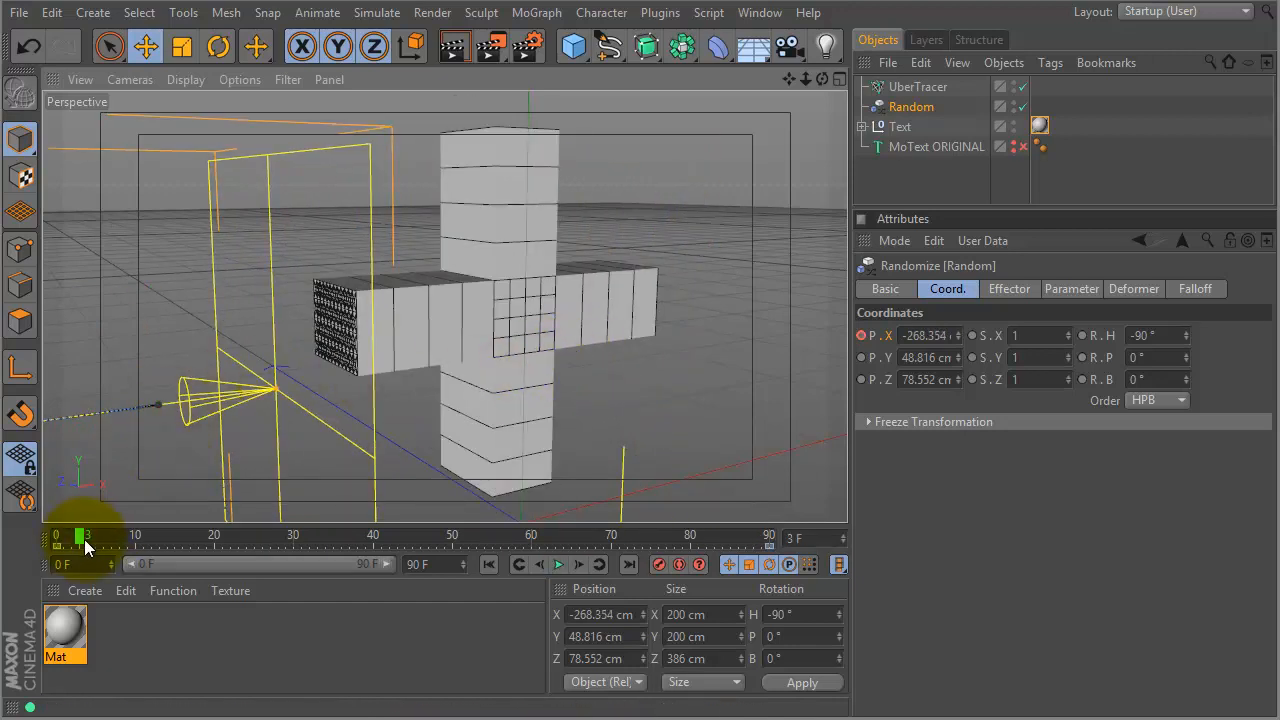
pyautogui.click(68, 539)
pyautogui.moveTo(68, 541); pyautogui.dragTo(47, 541)
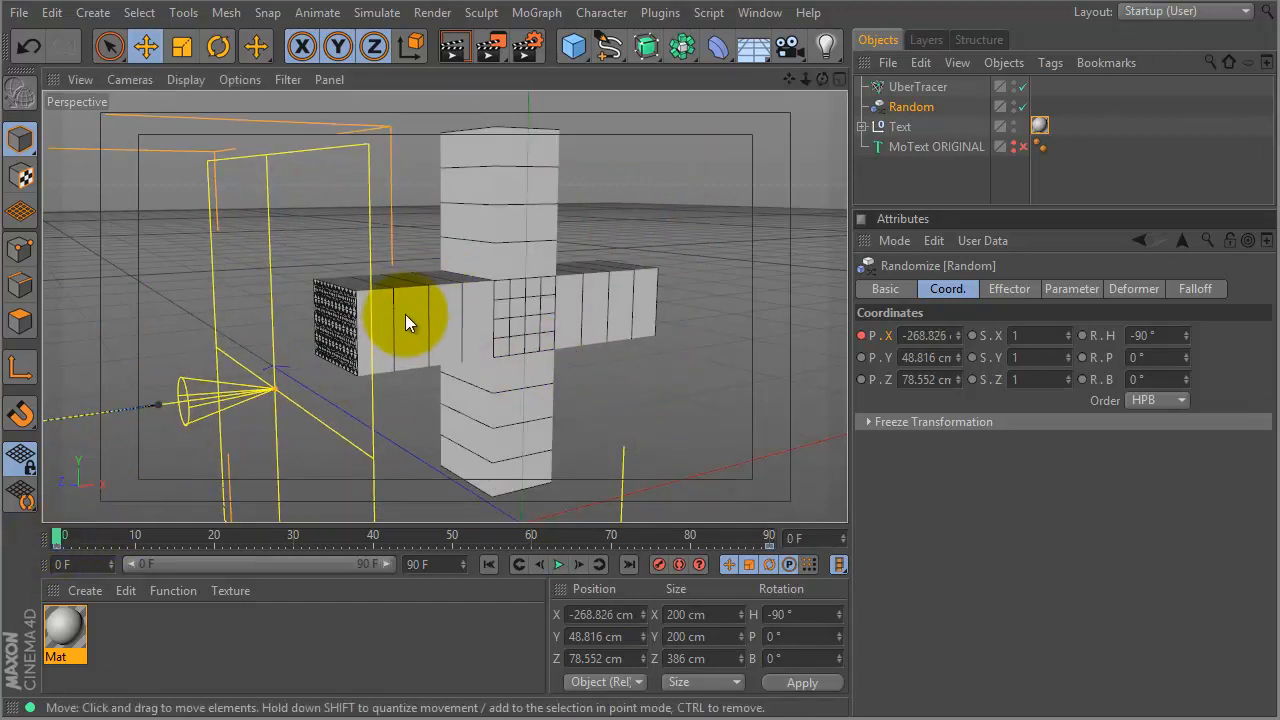
pyautogui.moveTo(483, 347)
pyautogui.keyDown('alt'); pyautogui.mouseDown()
pyautogui.moveTo(570, 316)
pyautogui.moveTo(530, 326)
pyautogui.mouseUp(); pyautogui.keyUp('alt')
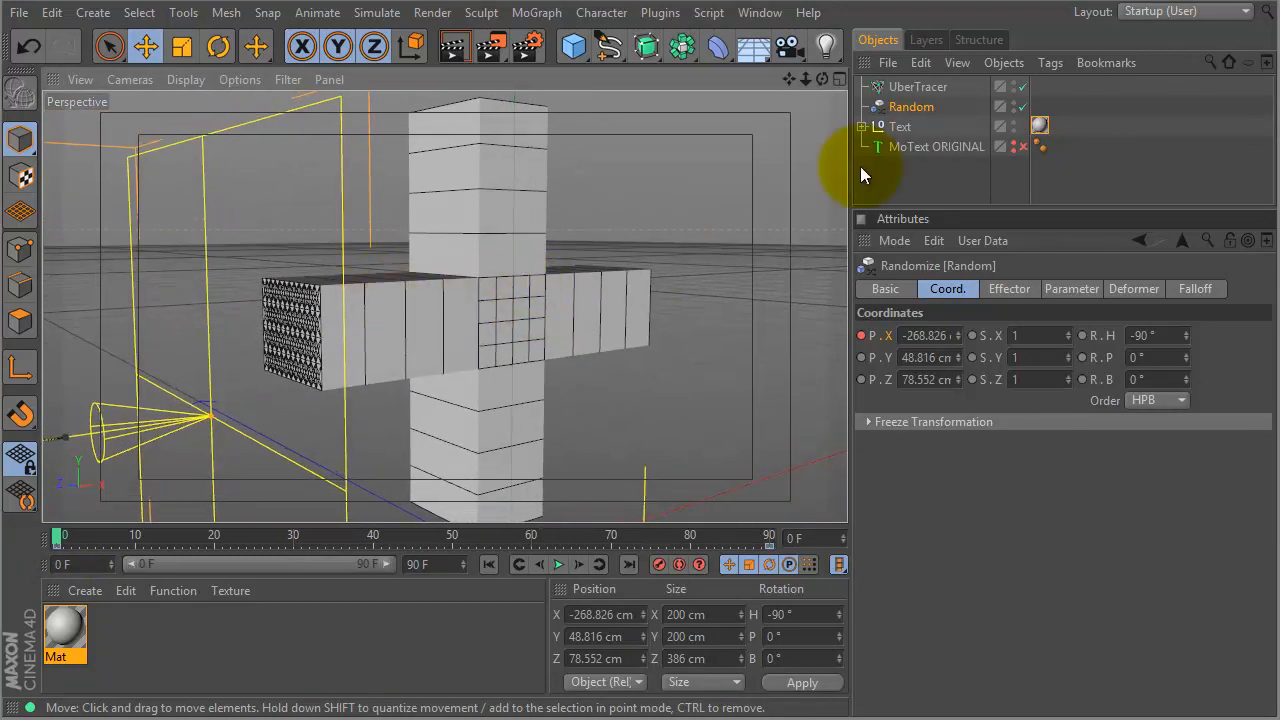
# - Set the UberTracer's max line length to 0 cm and keyframe it near frame 11
pyautogui.click(903, 87)
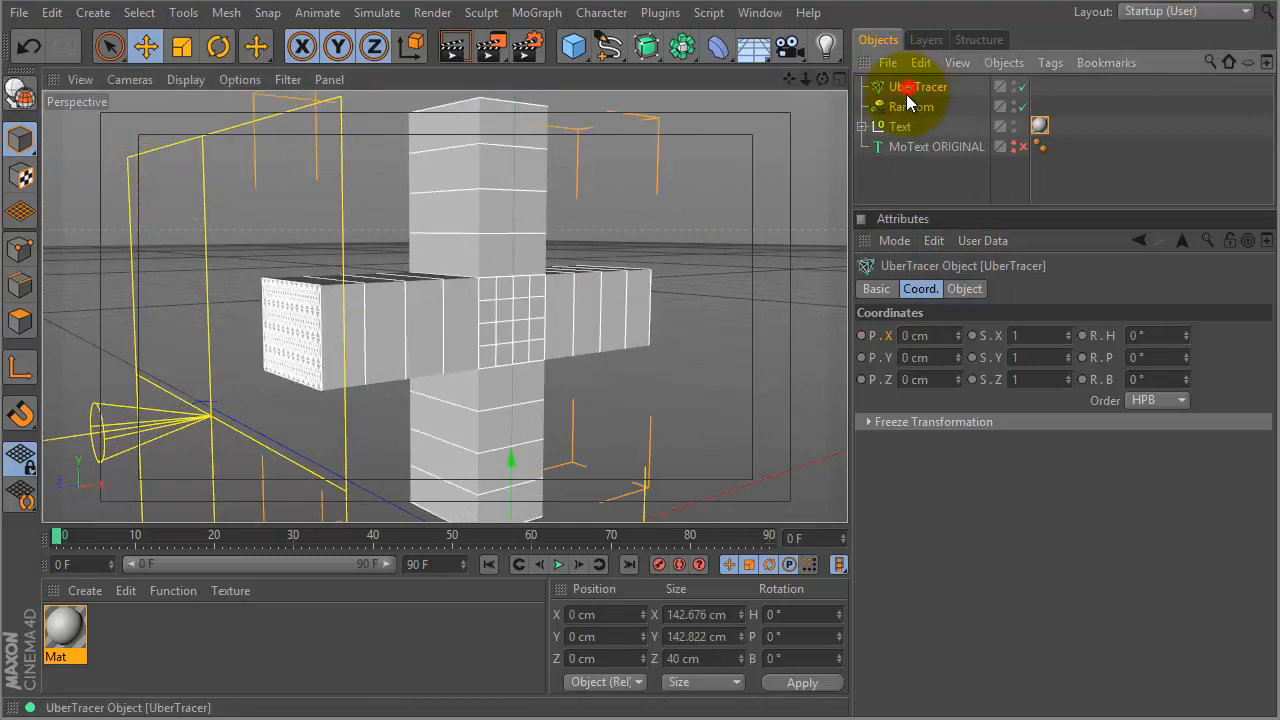
pyautogui.click(964, 292)
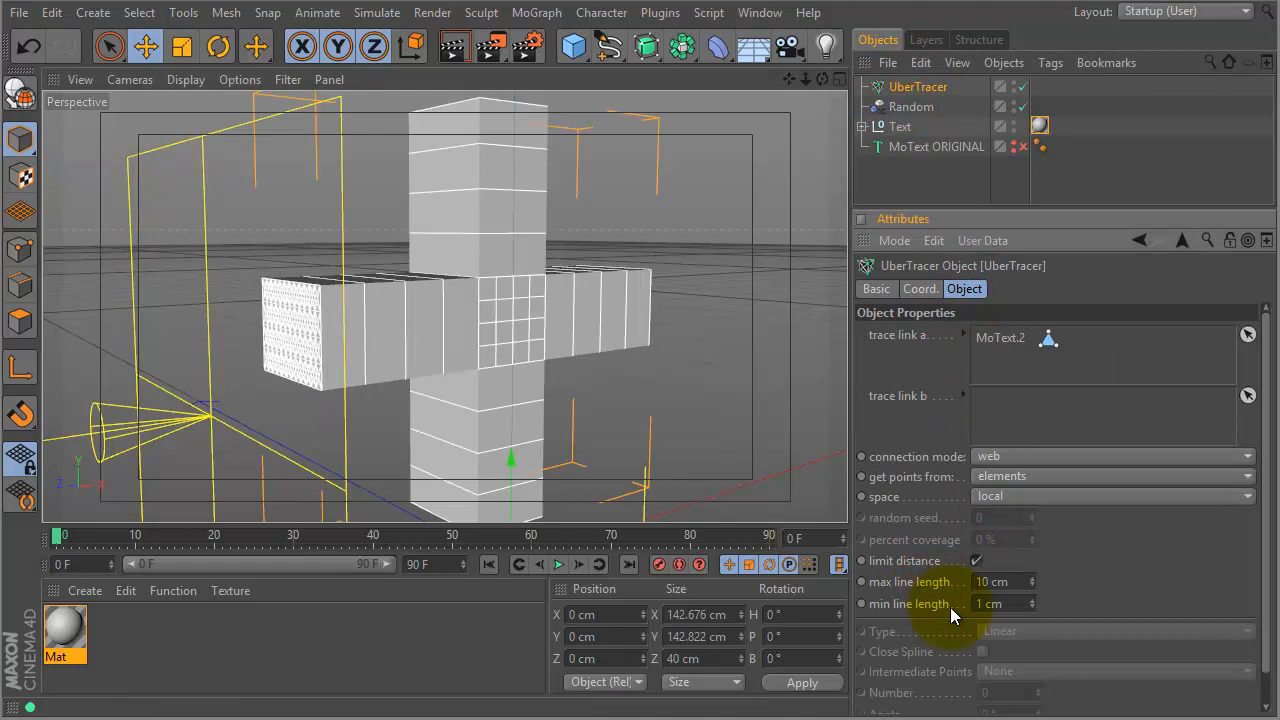
pyautogui.moveTo(1031, 580); pyautogui.dragTo(1030, 597)
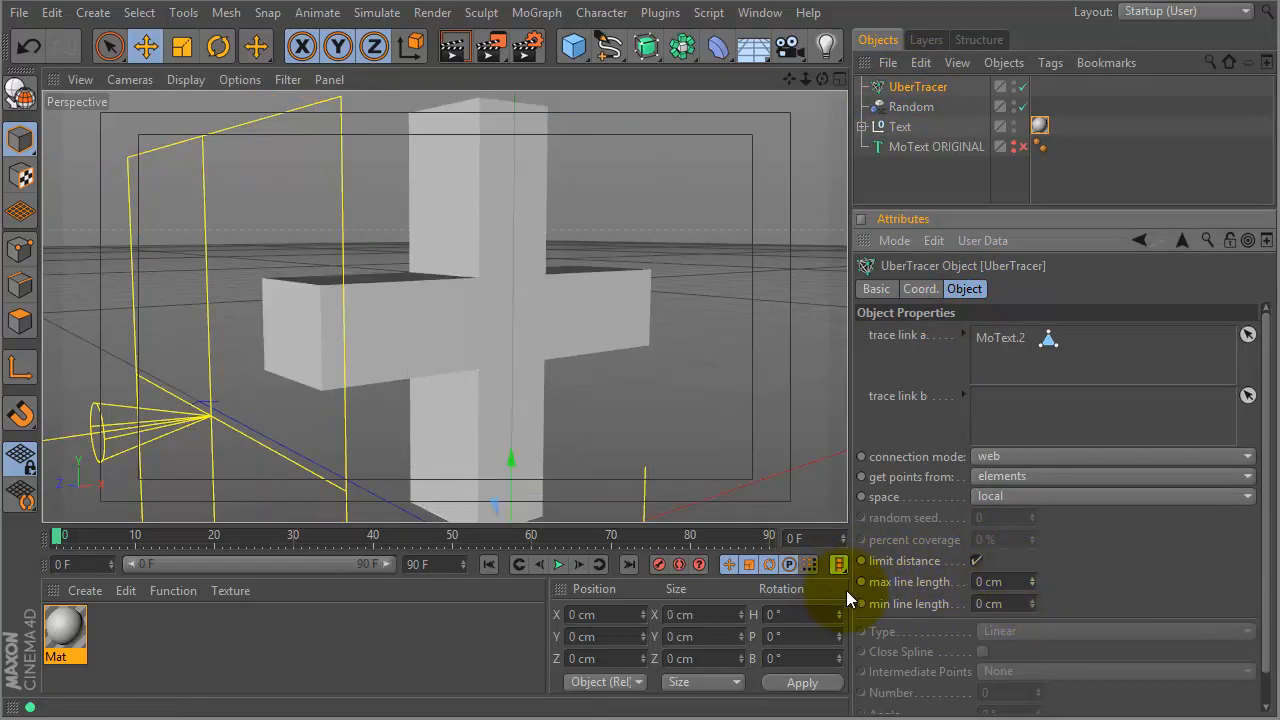
pyautogui.moveTo(80, 537); pyautogui.dragTo(143, 540)
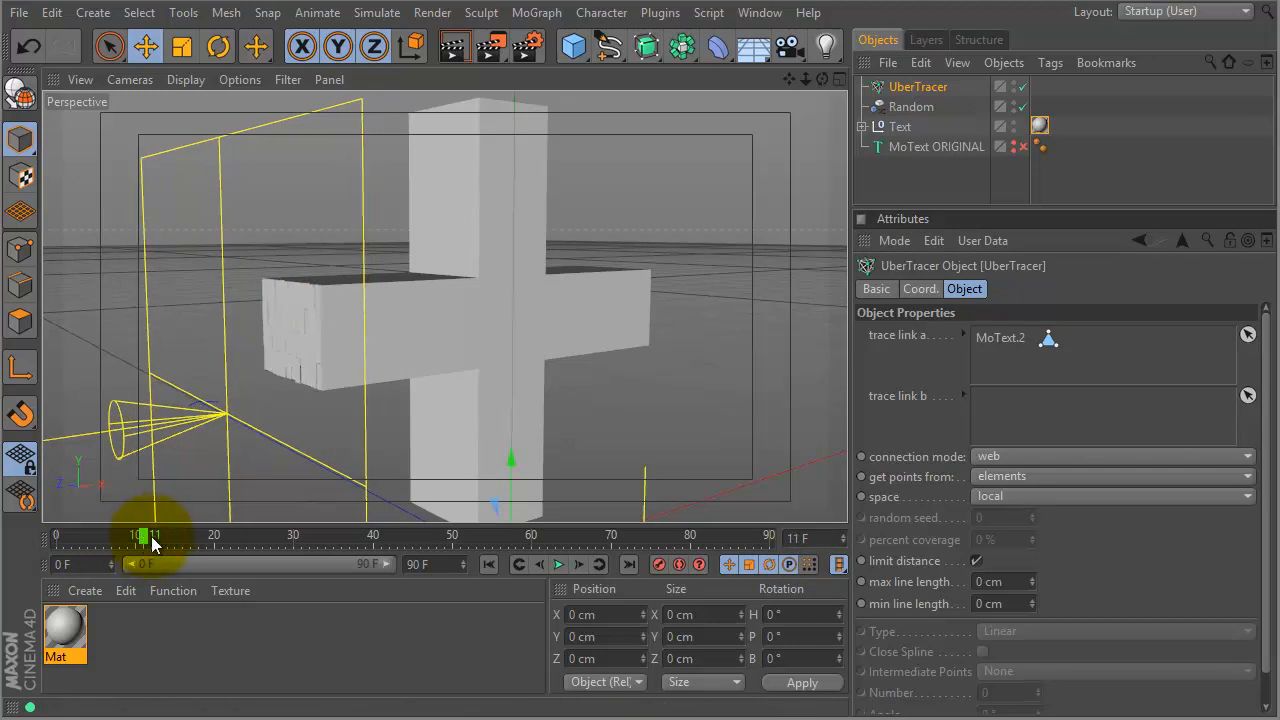
pyautogui.keyDown('ctrl'); pyautogui.click(862, 582); pyautogui.keyUp('ctrl')
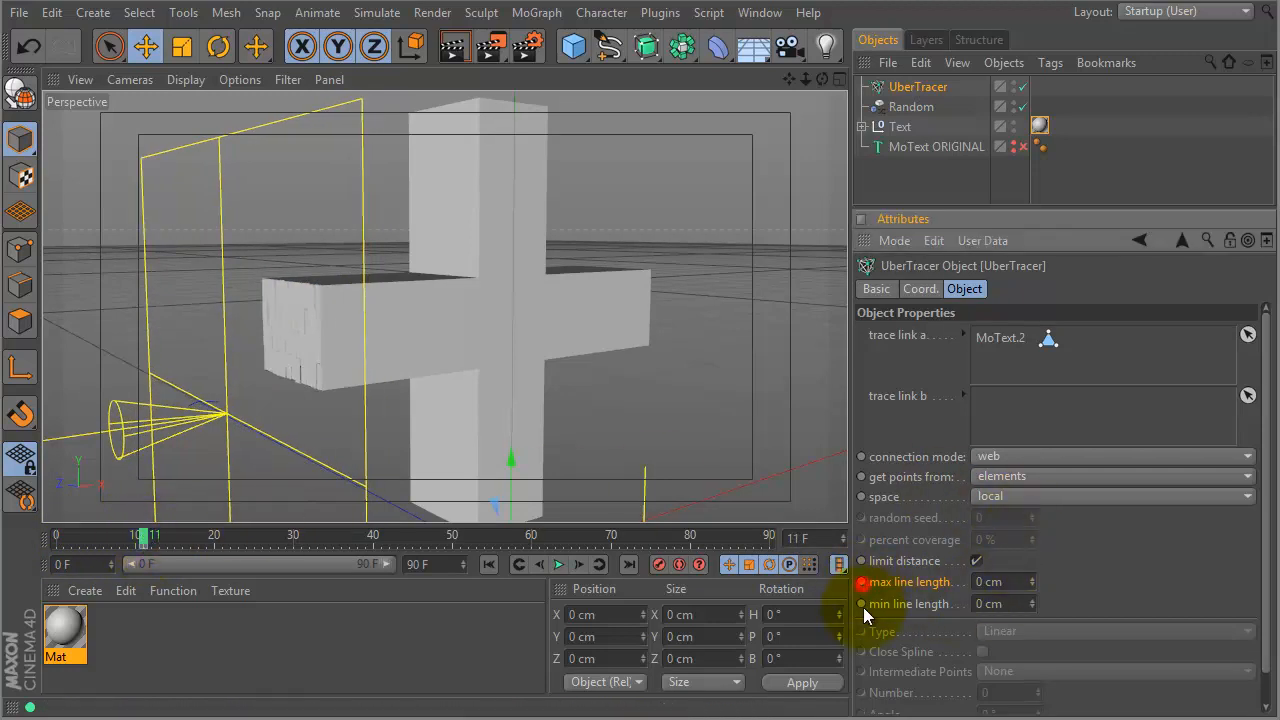
# - At frame 20, raise max line length to 6 cm and keyframe it
pyautogui.moveTo(143, 540); pyautogui.dragTo(214, 540)
pyautogui.moveTo(1035, 584); pyautogui.dragTo(1035, 585)
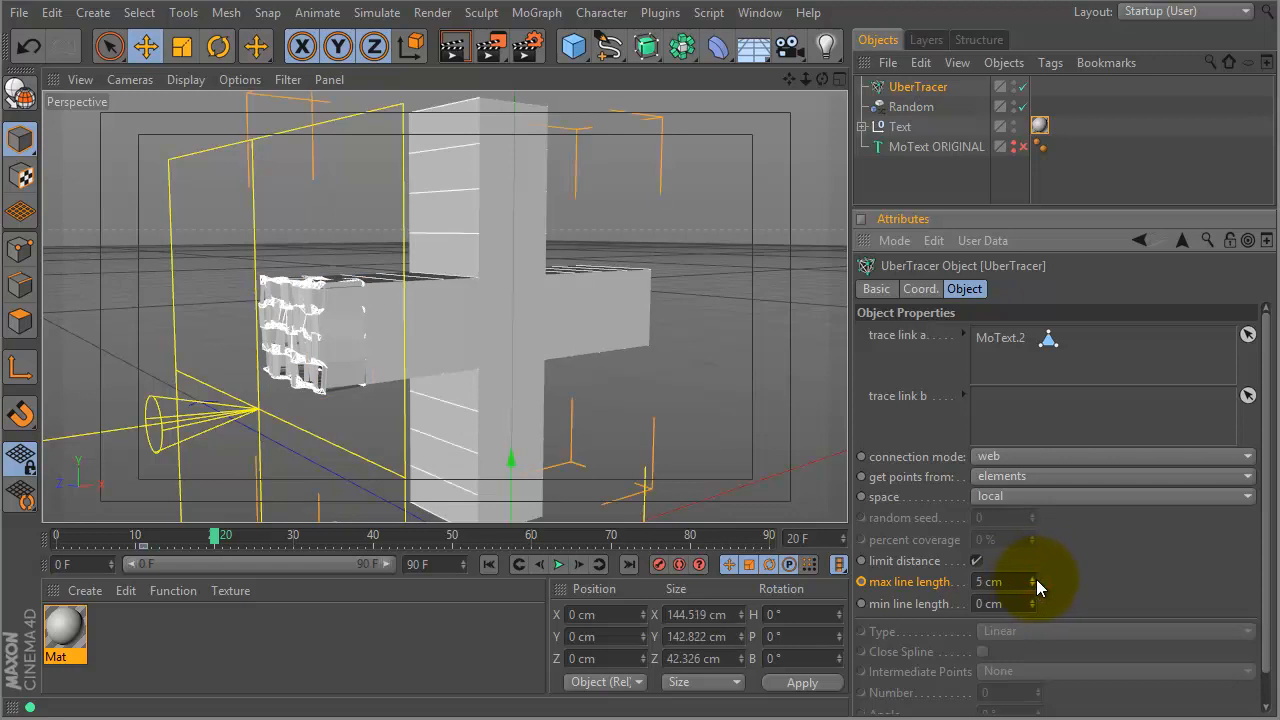
pyautogui.click(1036, 579)
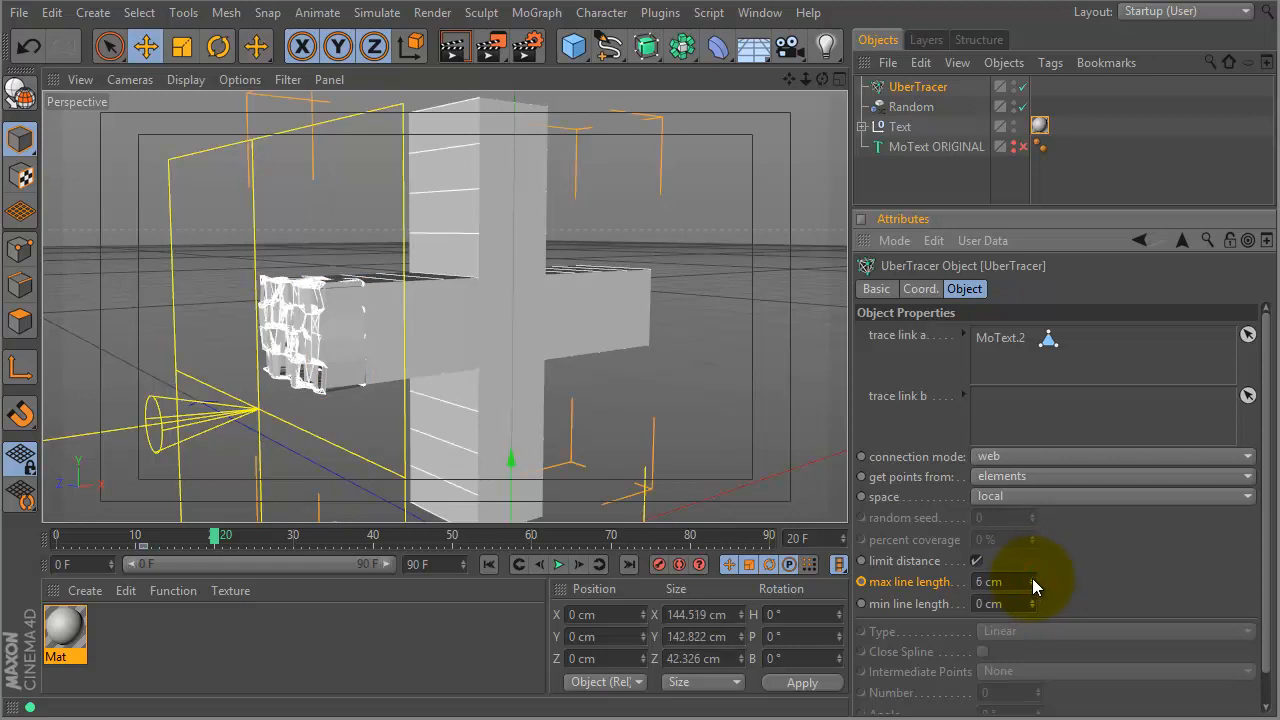
pyautogui.keyDown('ctrl'); pyautogui.click(861, 581); pyautogui.keyUp('ctrl')
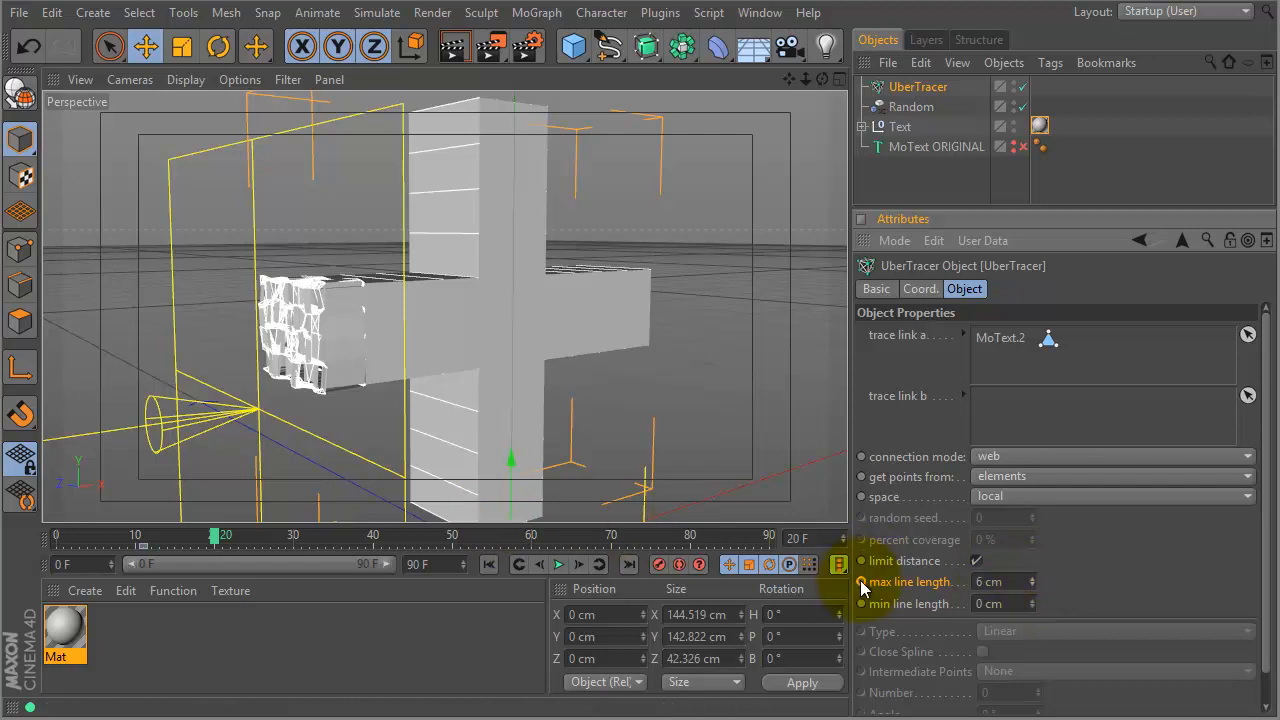
# - Raise the UberTracer's min line length to 1 cm and review the lines
pyautogui.moveTo(214, 536); pyautogui.dragTo(531, 458)
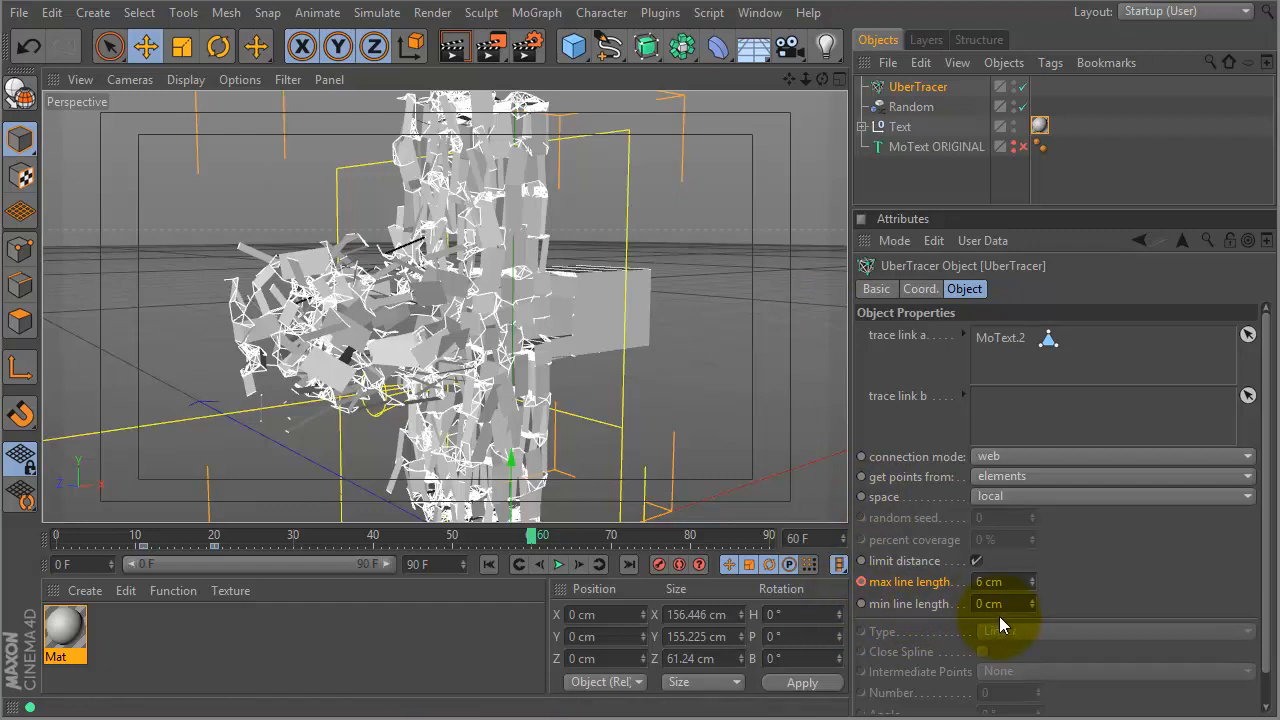
pyautogui.click(1032, 601)
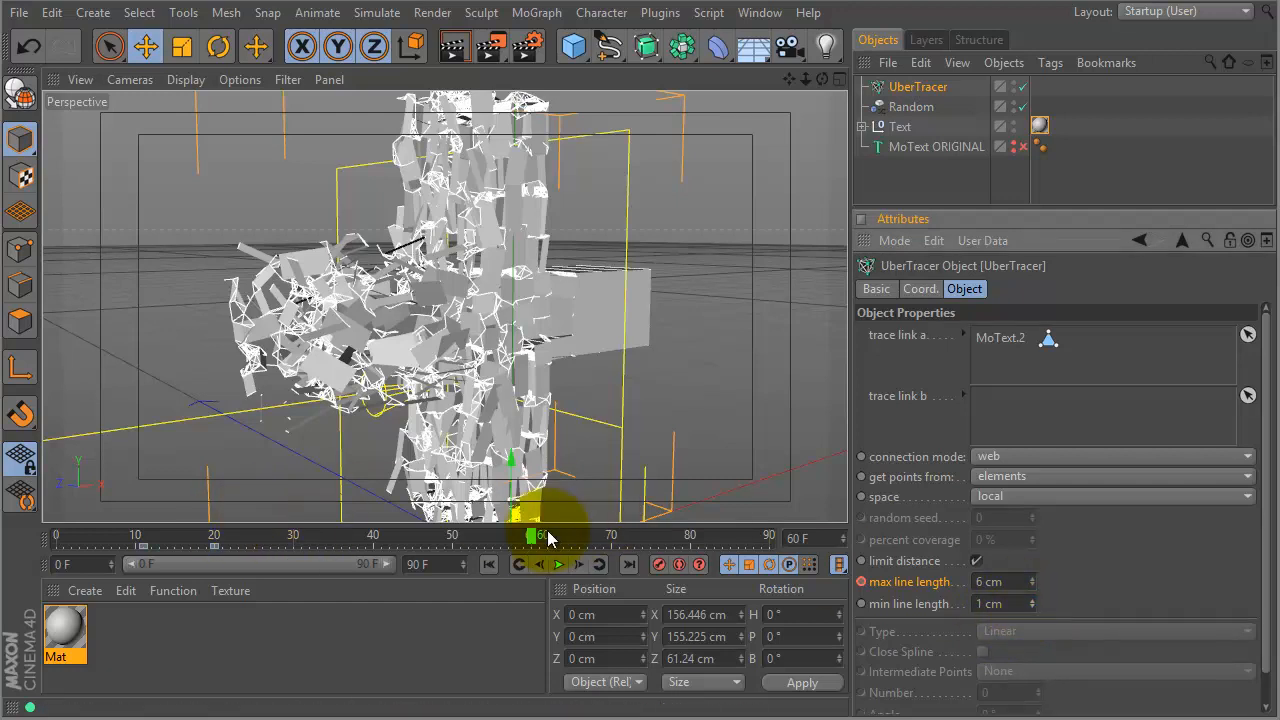
pyautogui.moveTo(535, 541); pyautogui.dragTo(214, 537)
# - Try a 10 cm max line length, then move the 6 cm keyframe from frame 20 to 40
pyautogui.click(1006, 582)
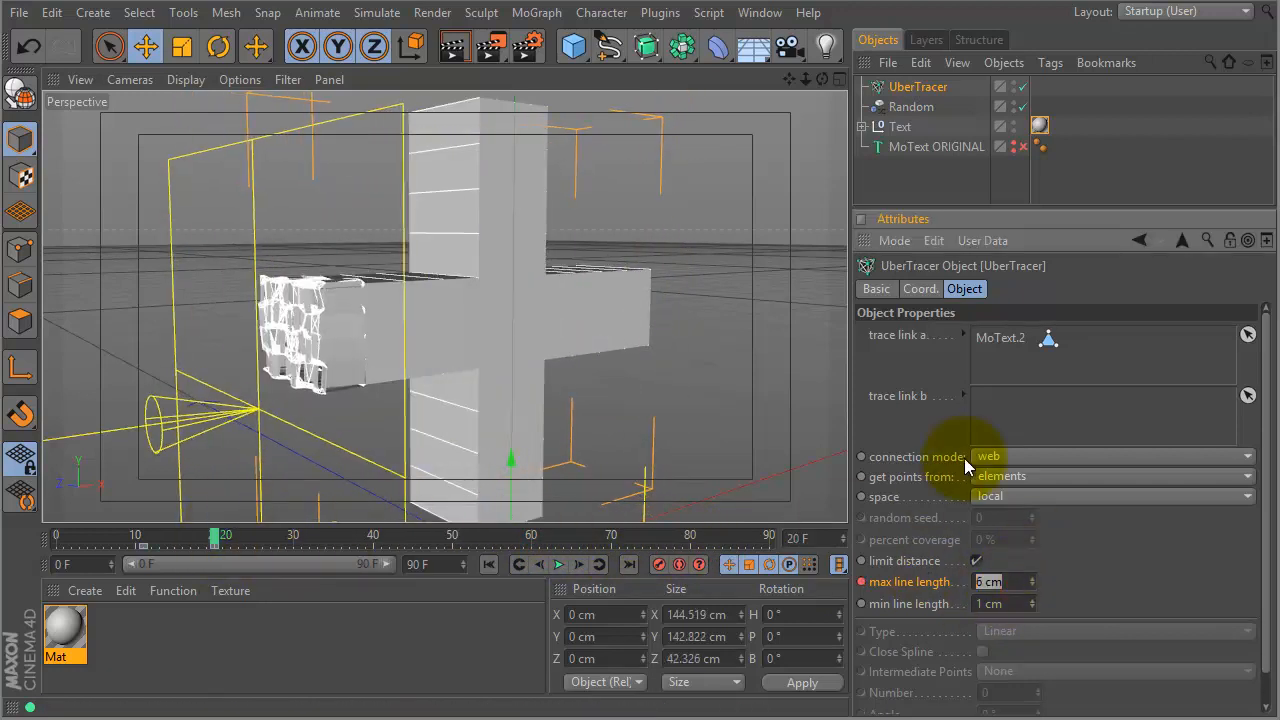
pyautogui.write('10')
pyautogui.press('Return')
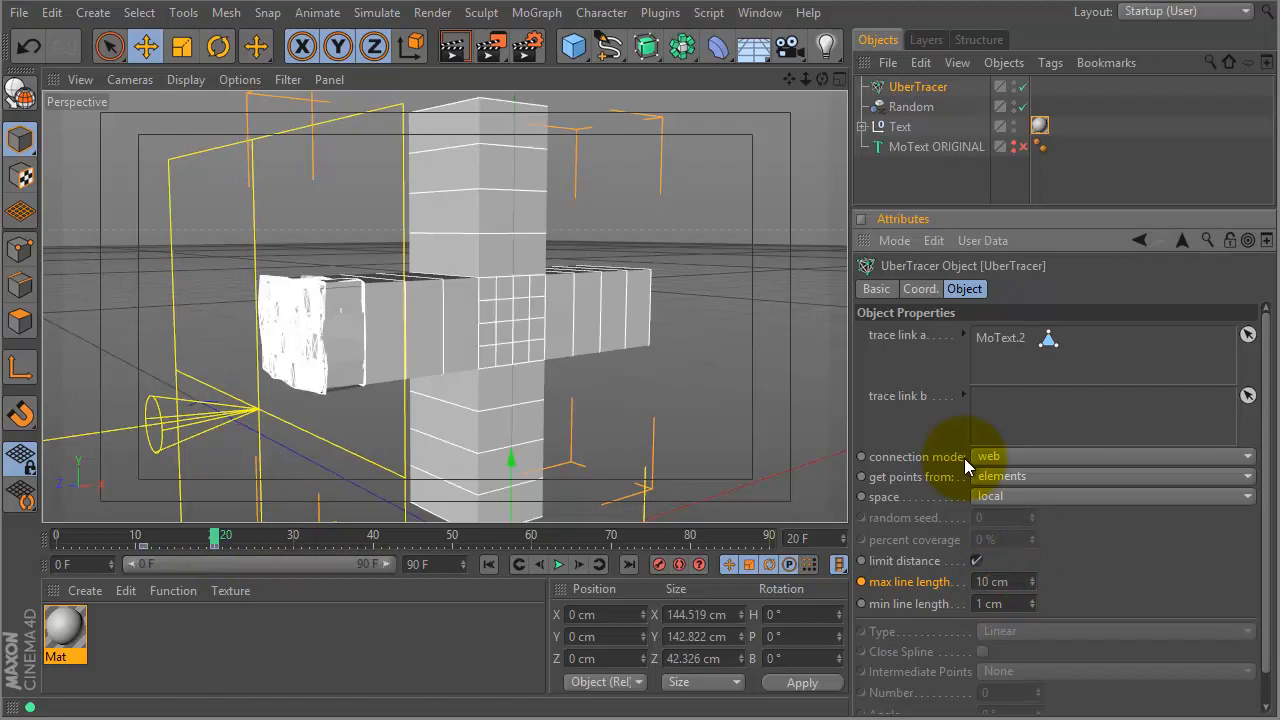
pyautogui.moveTo(216, 547); pyautogui.dragTo(321, 541)
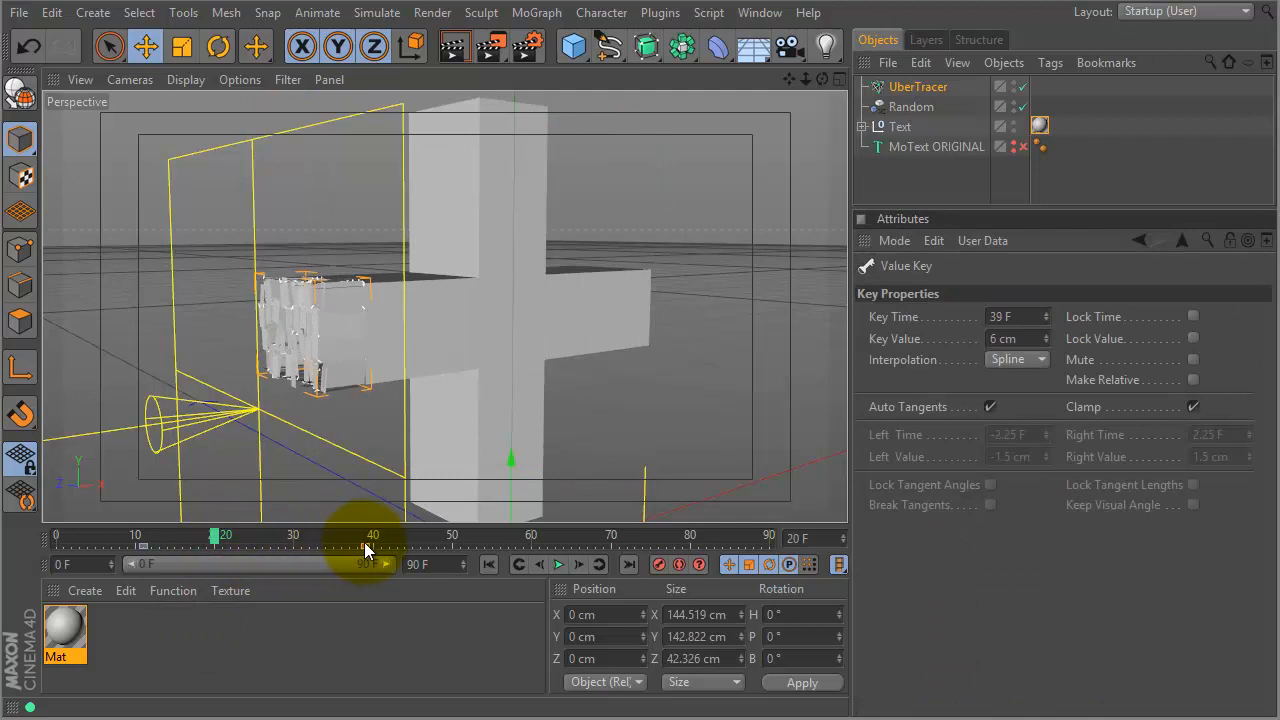
pyautogui.moveTo(214, 538)
pyautogui.mouseDown()
pyautogui.moveTo(460, 535)
pyautogui.moveTo(601, 481)
pyautogui.moveTo(706, 460)
pyautogui.moveTo(480, 481)
pyautogui.moveTo(302, 473)
pyautogui.moveTo(480, 490)
pyautogui.moveTo(606, 472)
pyautogui.mouseUp()
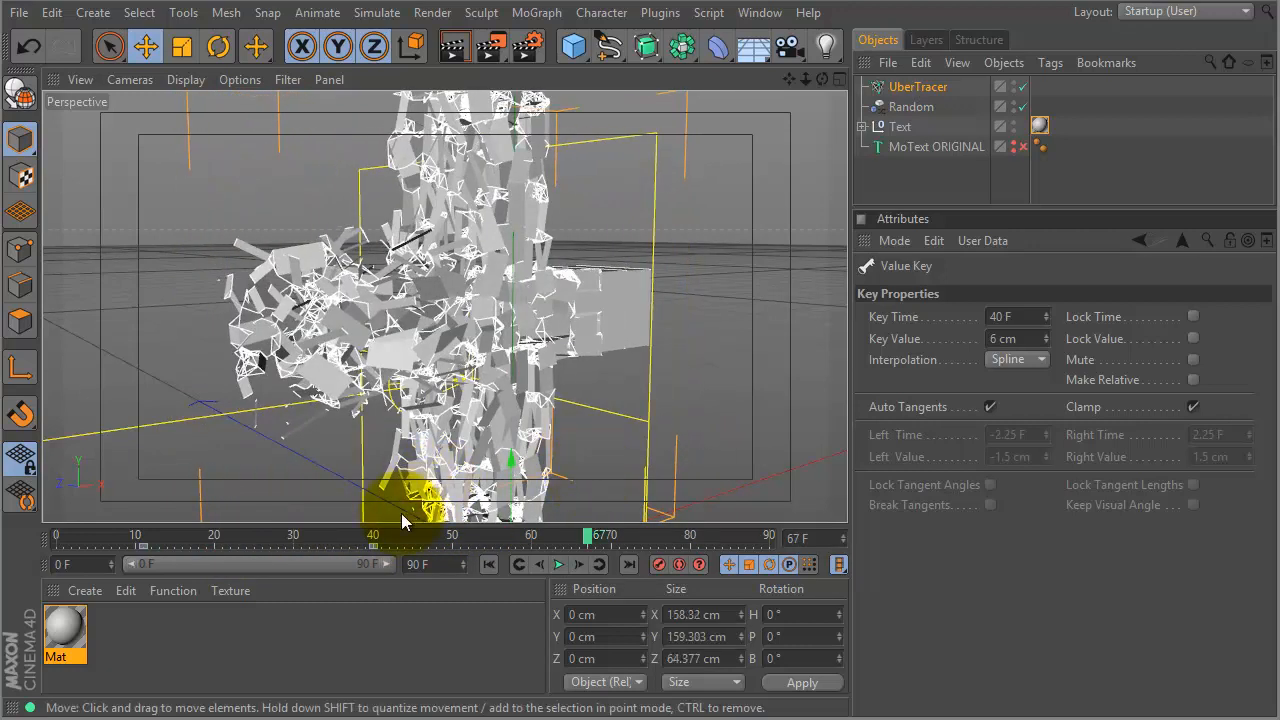
# - Save the scene to the Desktop with the file name 'tuts plus_01'
pyautogui.hotkey('ctrl', 's')
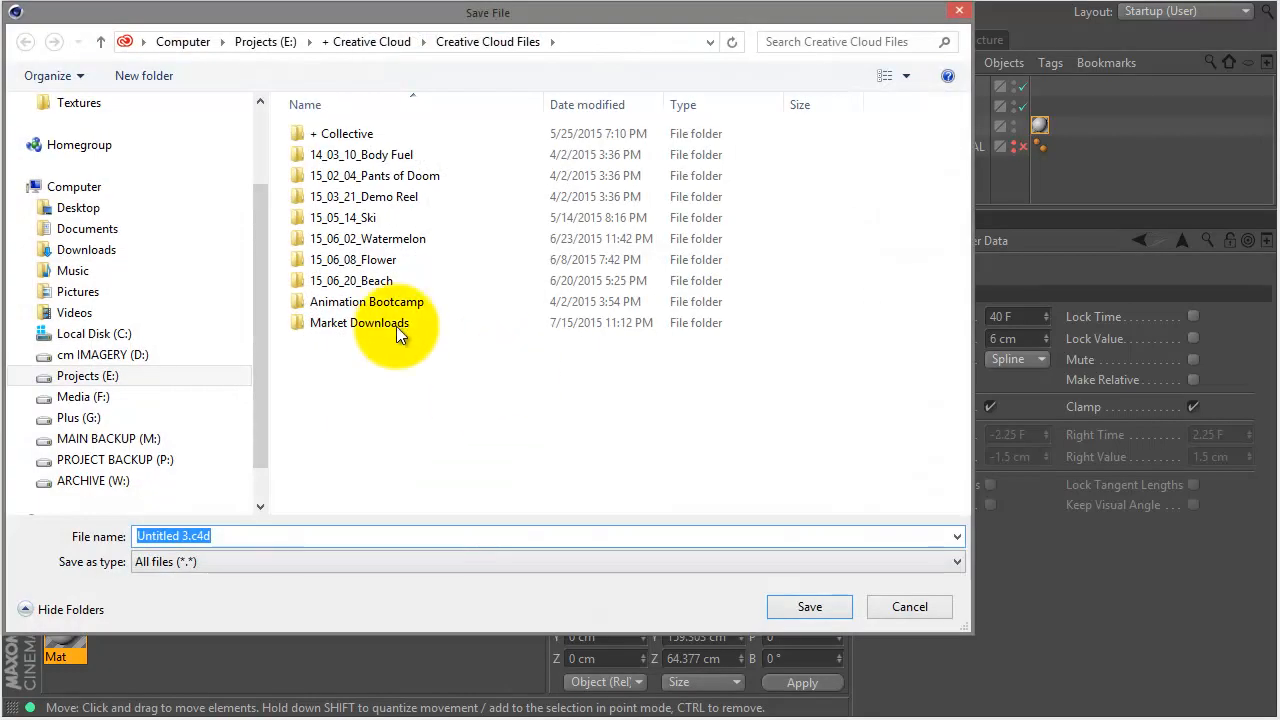
pyautogui.click(74, 212)
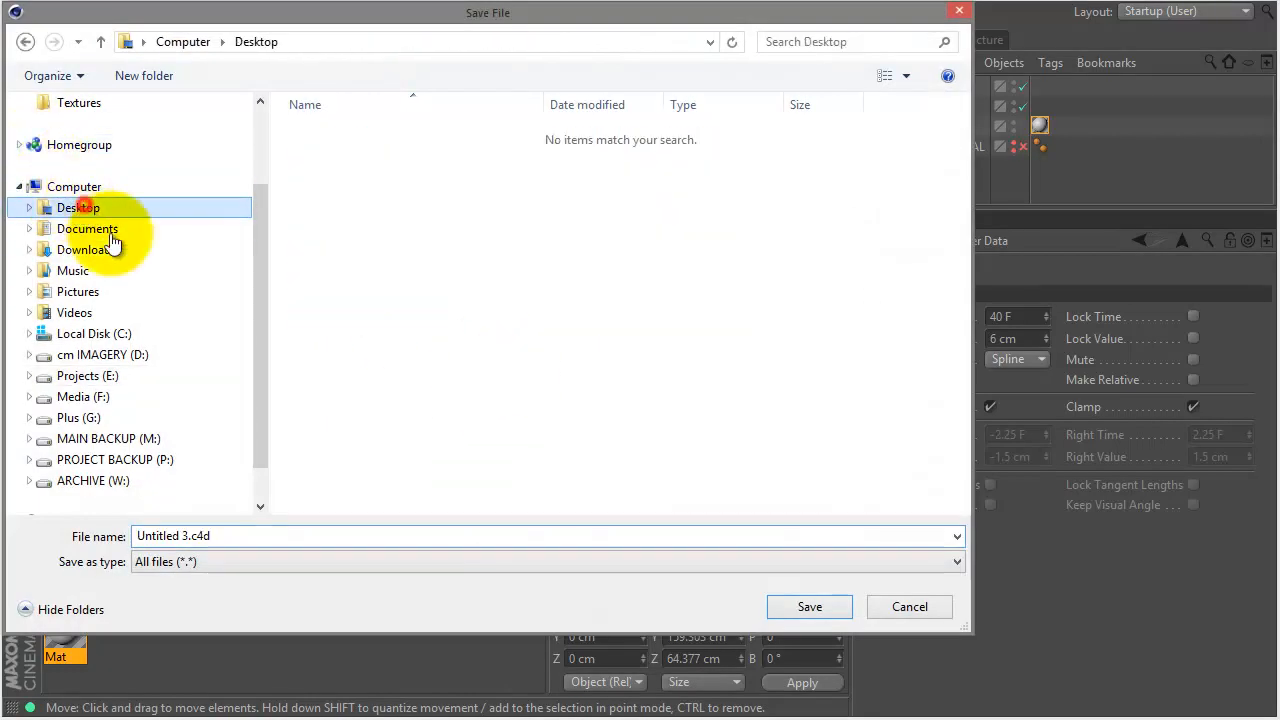
pyautogui.click(374, 537)
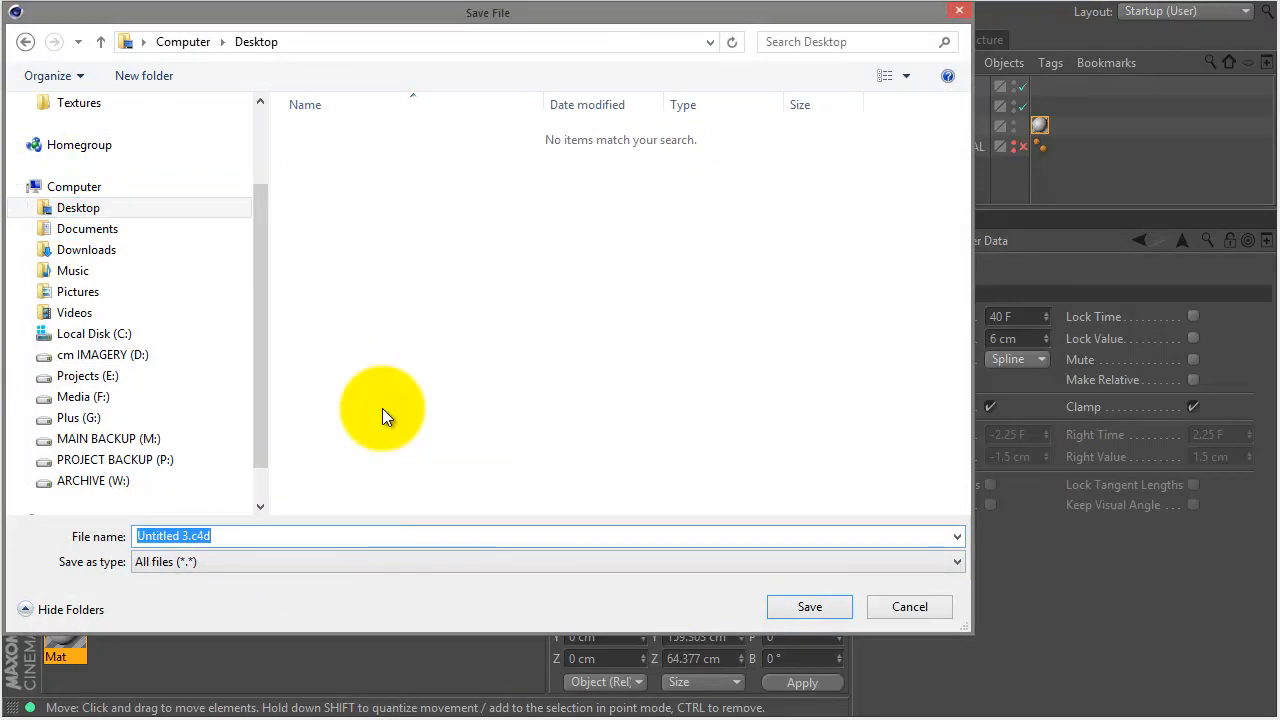
pyautogui.write('tuts plus')
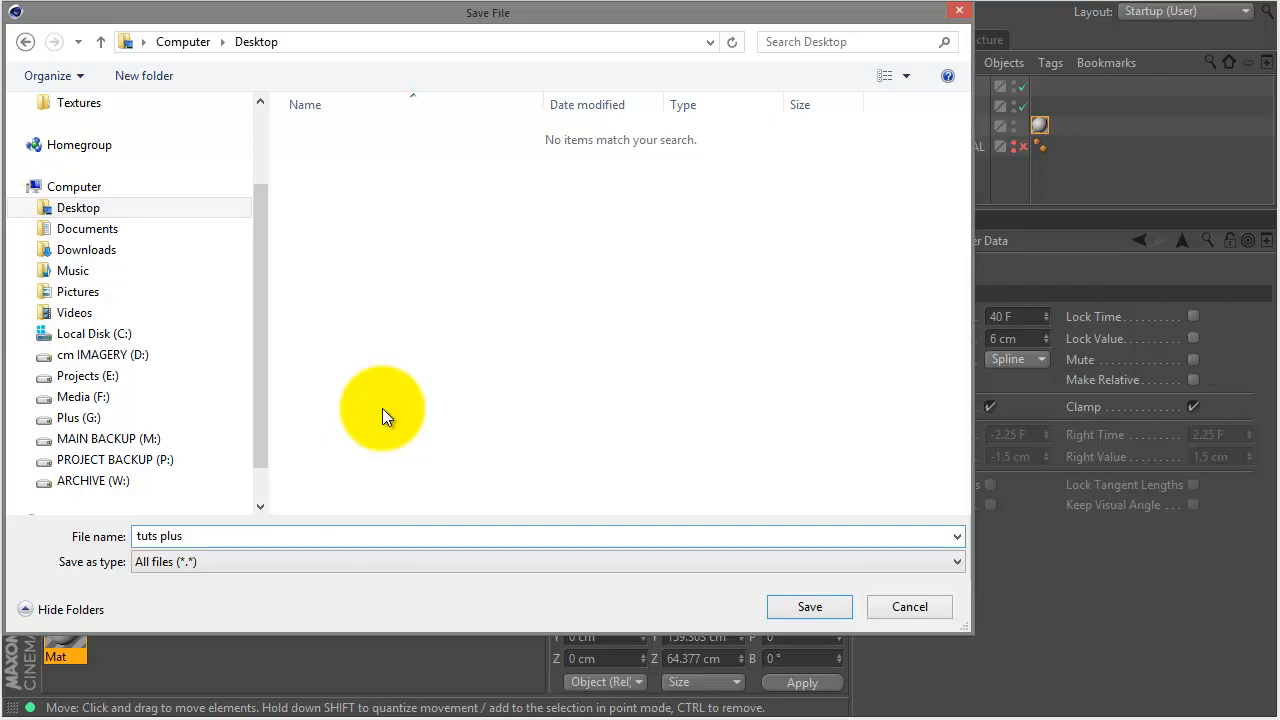
pyautogui.write('_01')
pyautogui.press('Return')
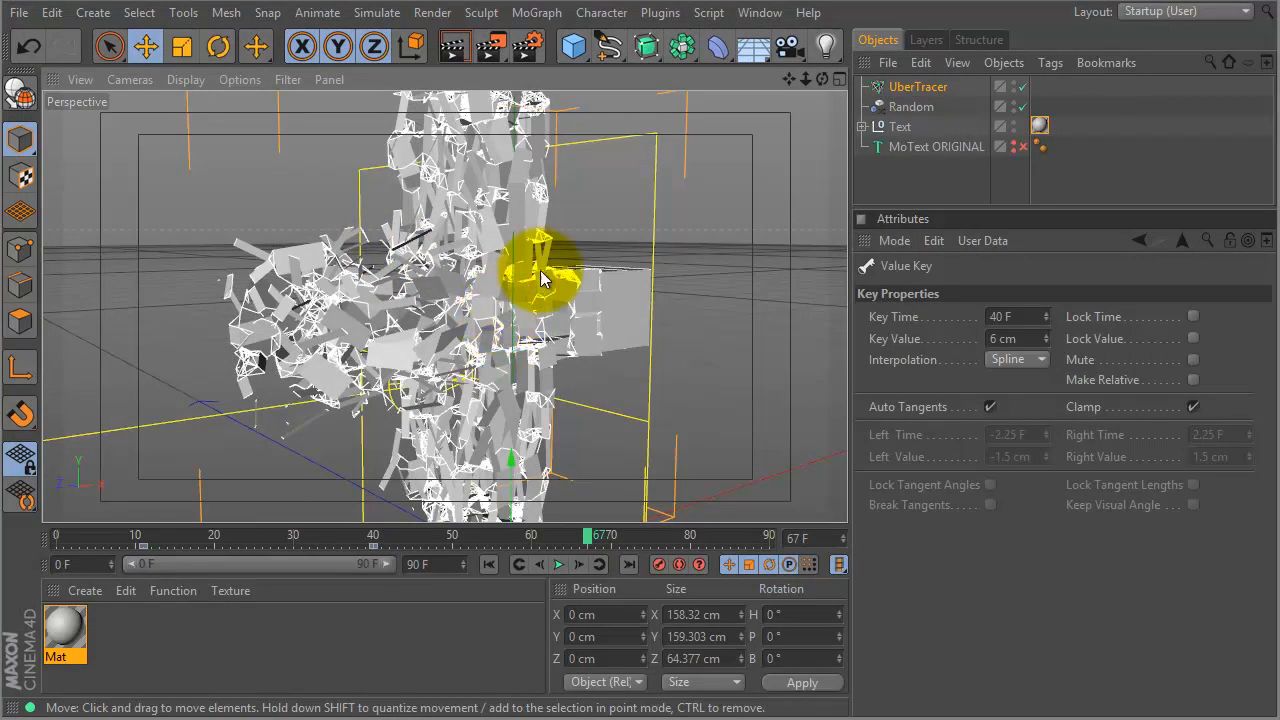
# - Enlarge the object list, start the Interactive Render Region, and open Render Settings
pyautogui.moveTo(903, 218); pyautogui.dragTo(903, 280)
pyautogui.hotkey('ctrl', 'r')
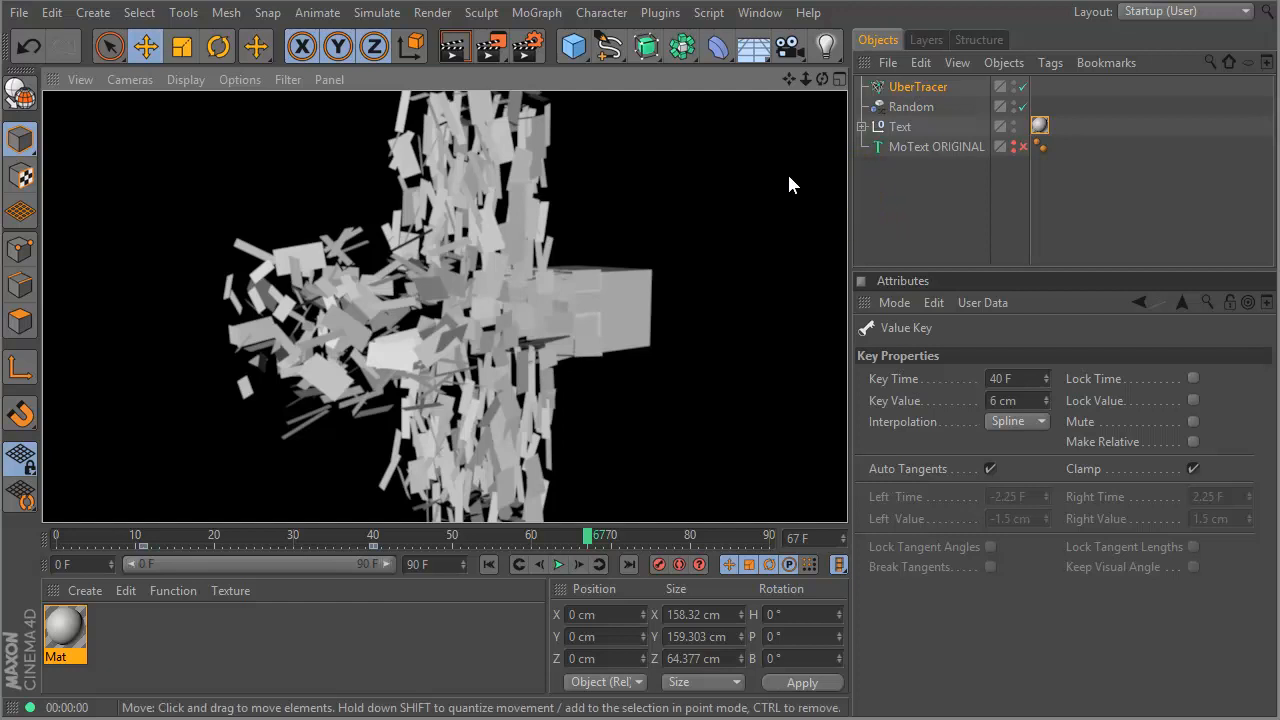
pyautogui.click(533, 45)
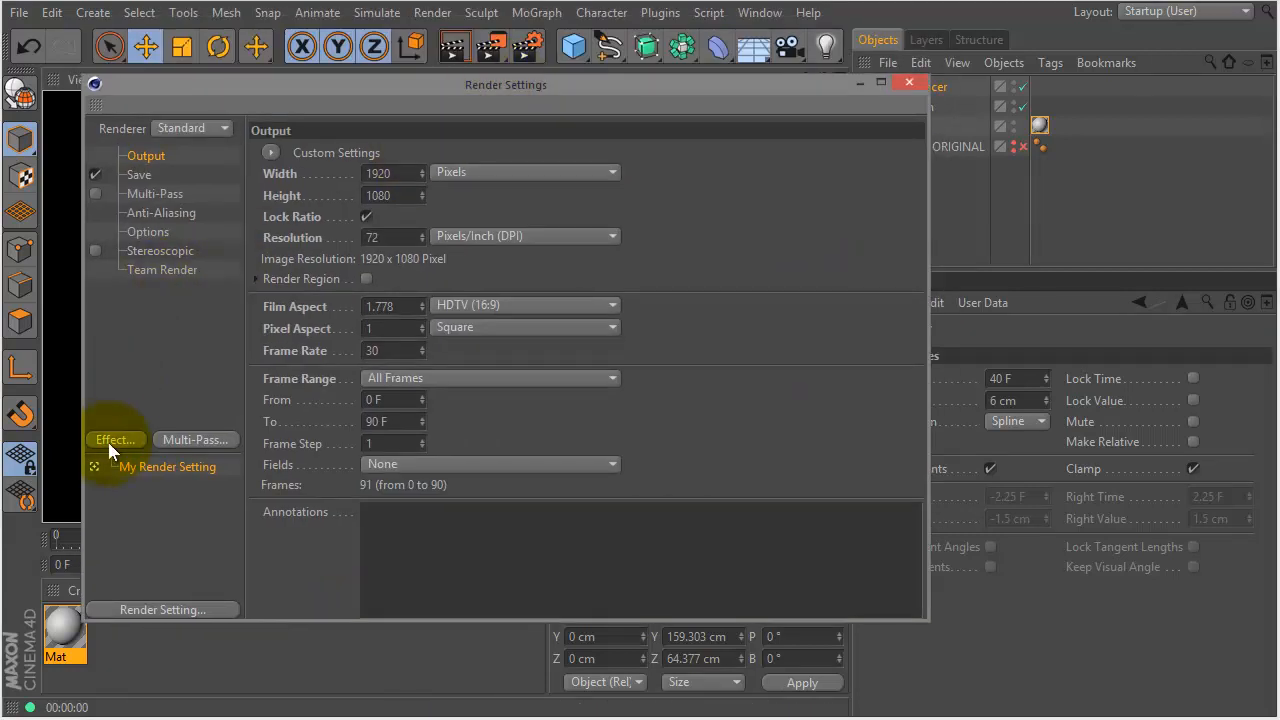
# - Add a Sketch and Toon effect drawing only Splines, with Folds, Creases and Border off
pyautogui.click(110, 440)
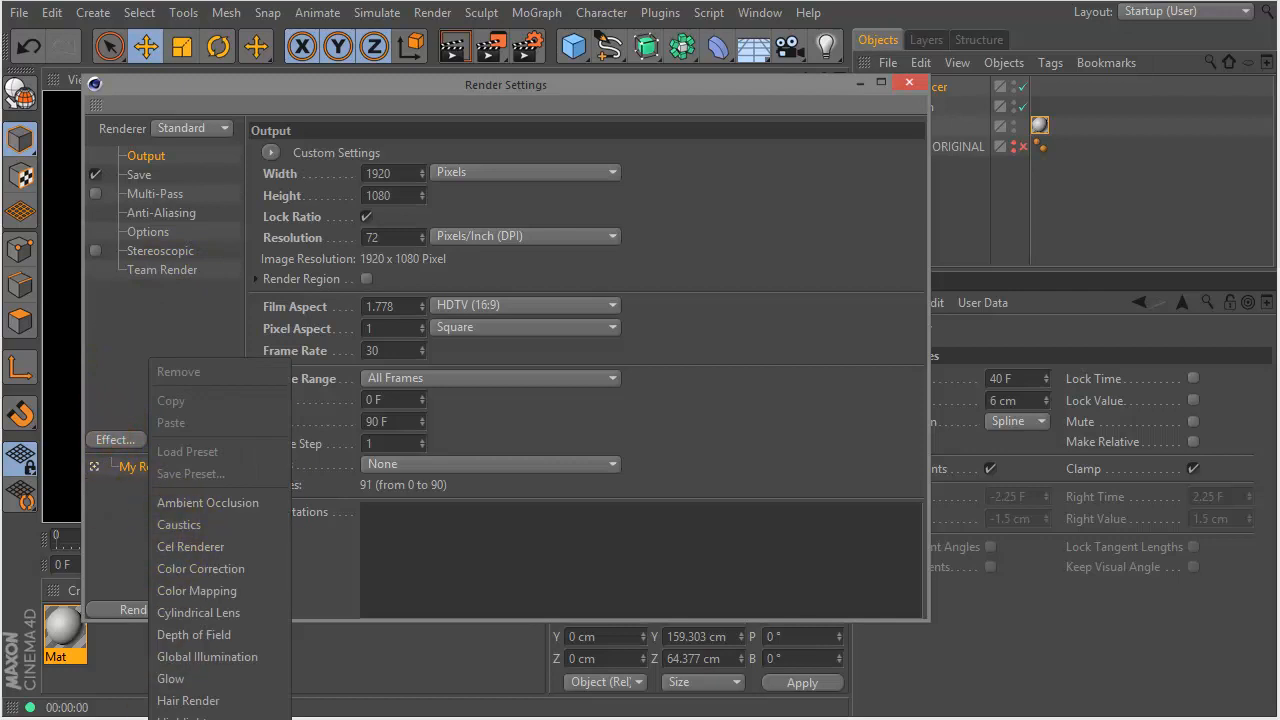
pyautogui.click(195, 718)
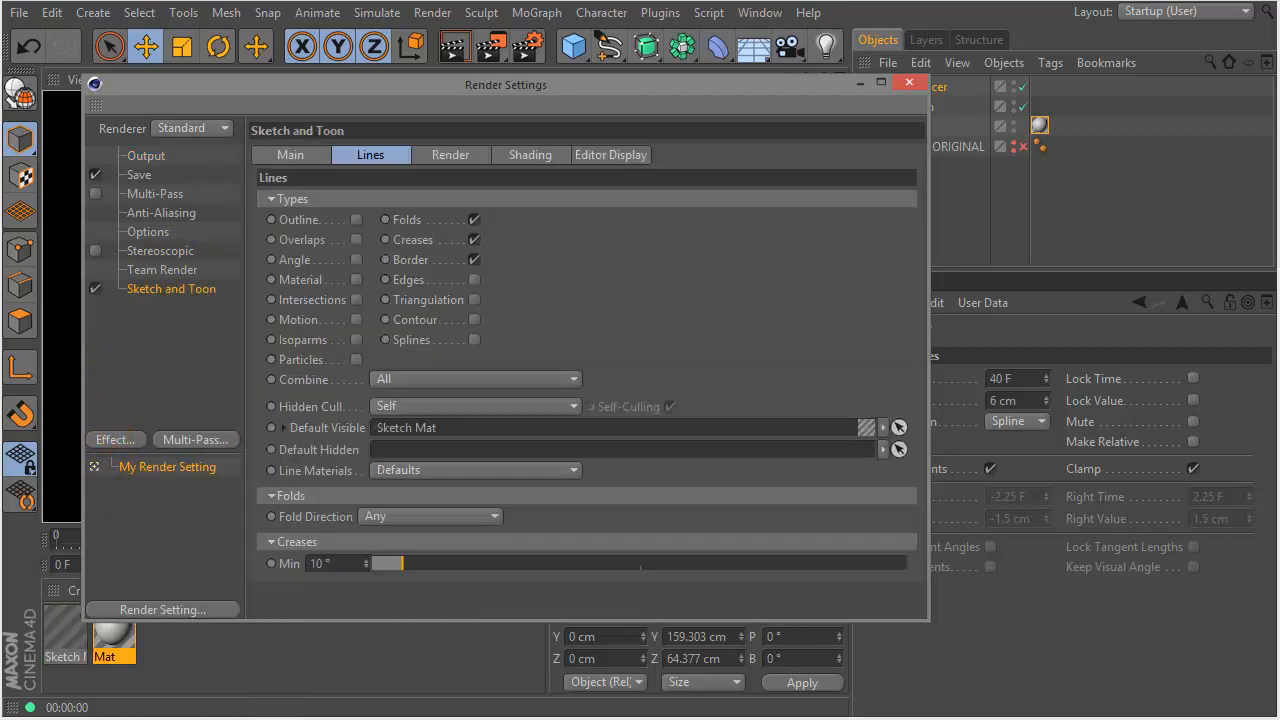
pyautogui.click(475, 259)
pyautogui.click(476, 240)
pyautogui.click(476, 221)
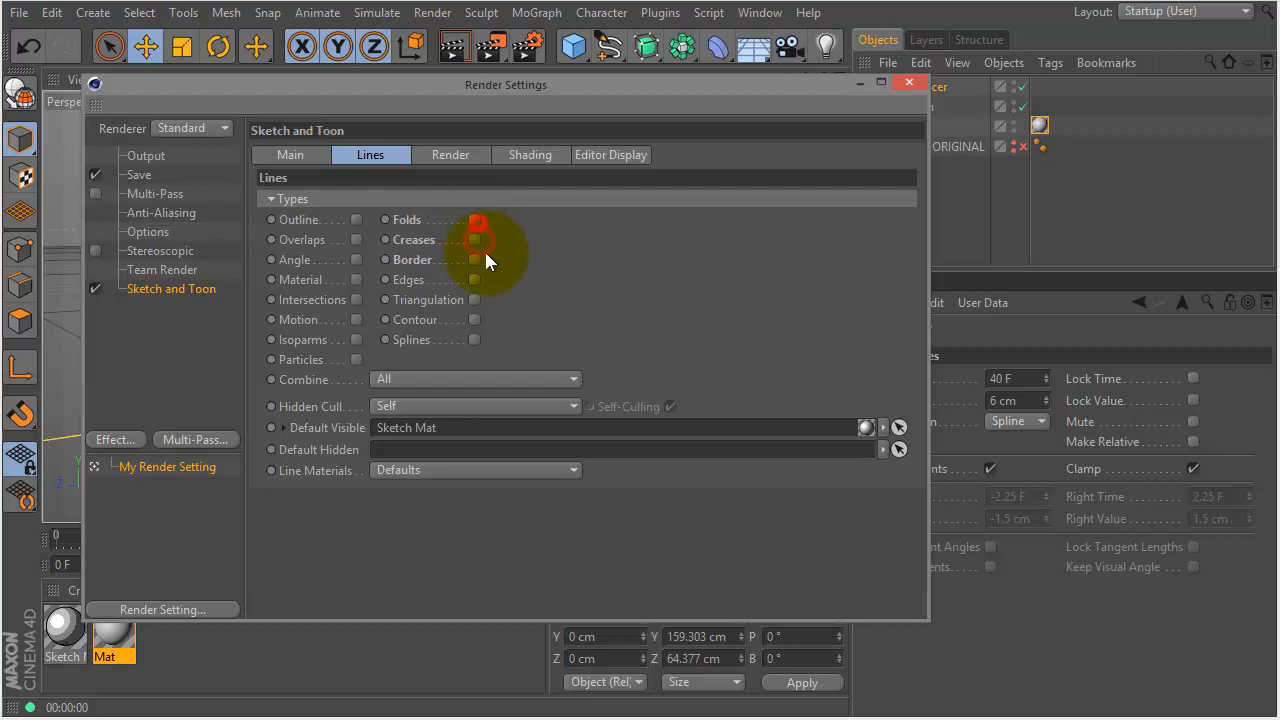
pyautogui.click(474, 340)
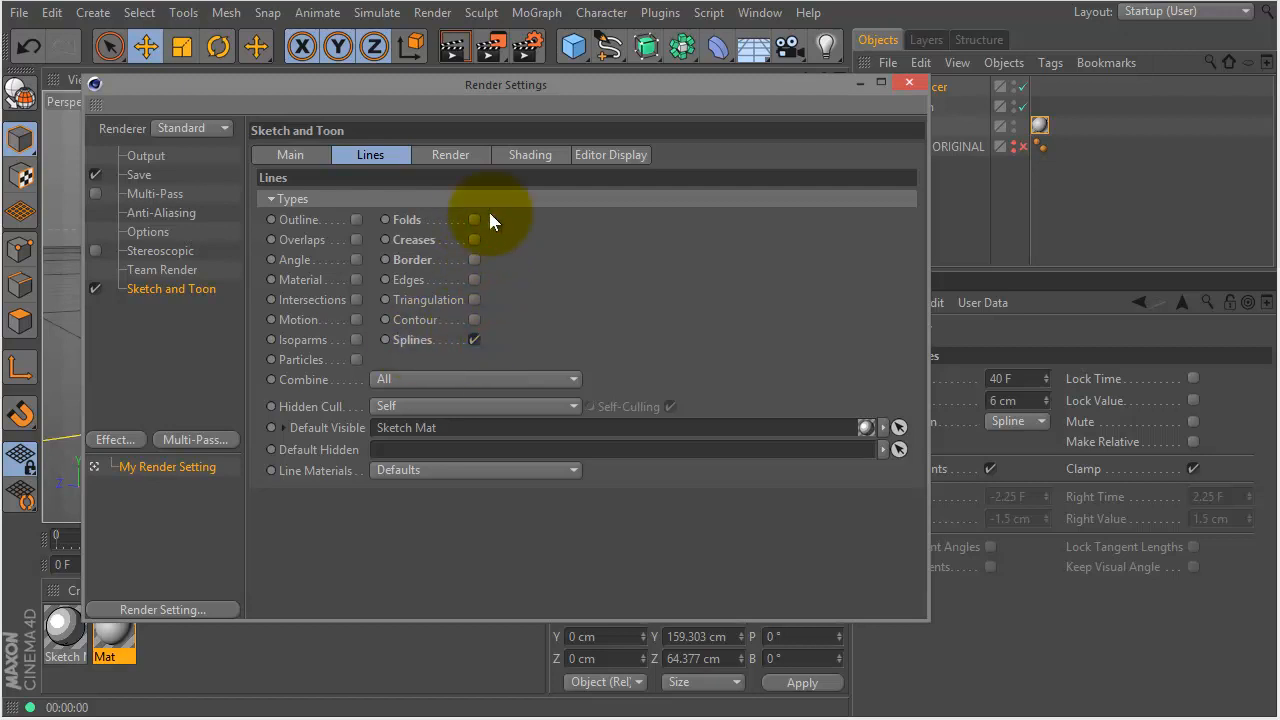
pyautogui.moveTo(534, 84); pyautogui.dragTo(1109, 160)
pyautogui.moveTo(428, 262)
pyautogui.mouseDown()
pyautogui.moveTo(442, 261)
pyautogui.moveTo(410, 305)
pyautogui.moveTo(290, 275)
pyautogui.moveTo(308, 332)
pyautogui.mouseUp()
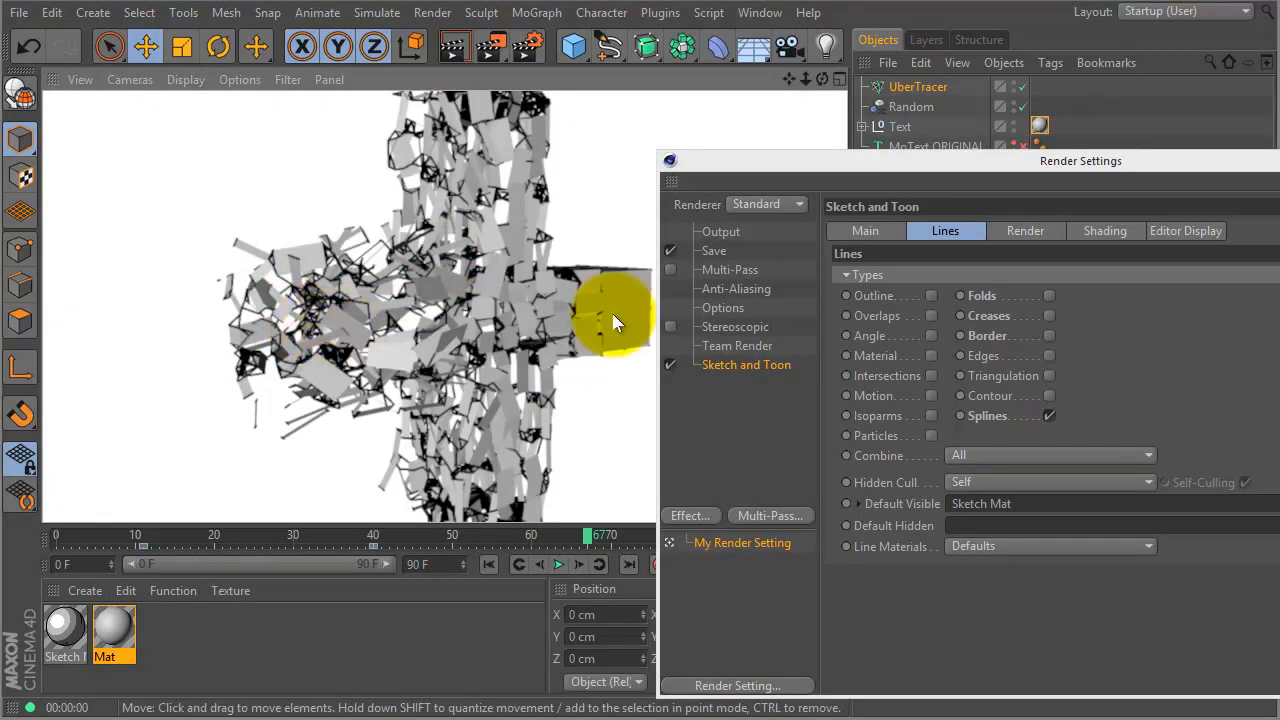
# - Set Sketch and Toon line antialiasing to Best
pyautogui.click(1030, 231)
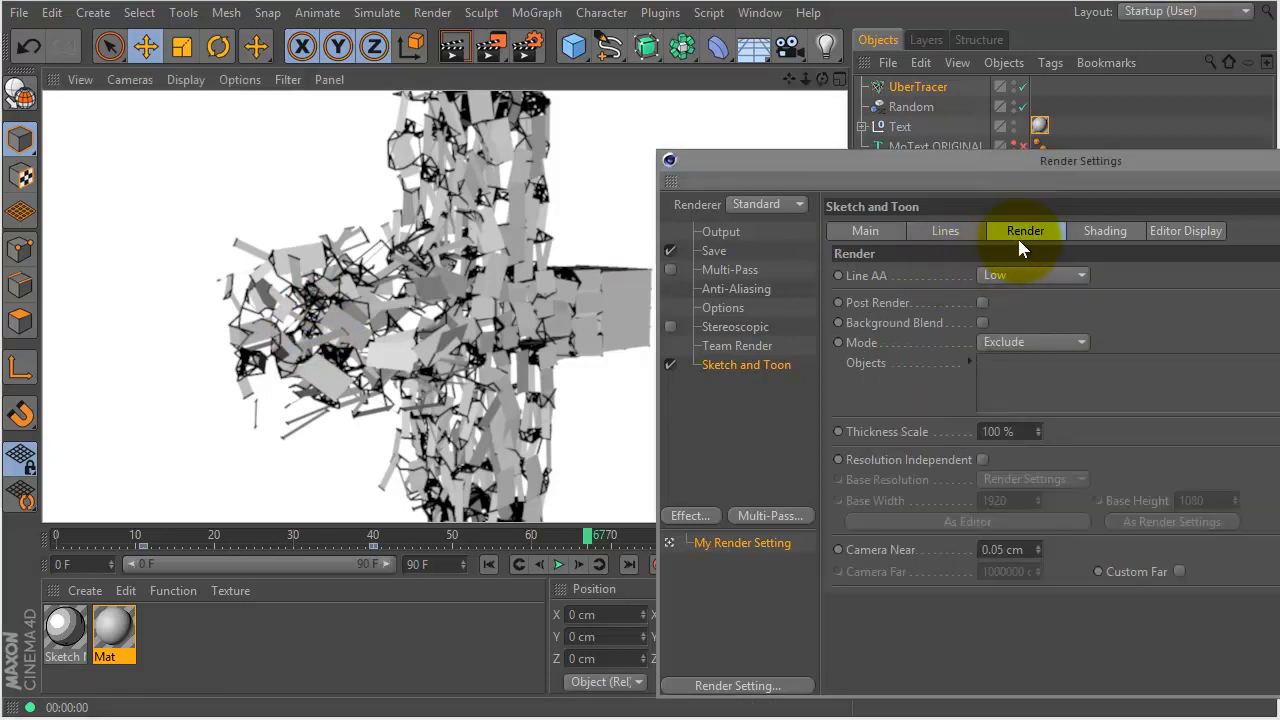
pyautogui.click(1030, 275)
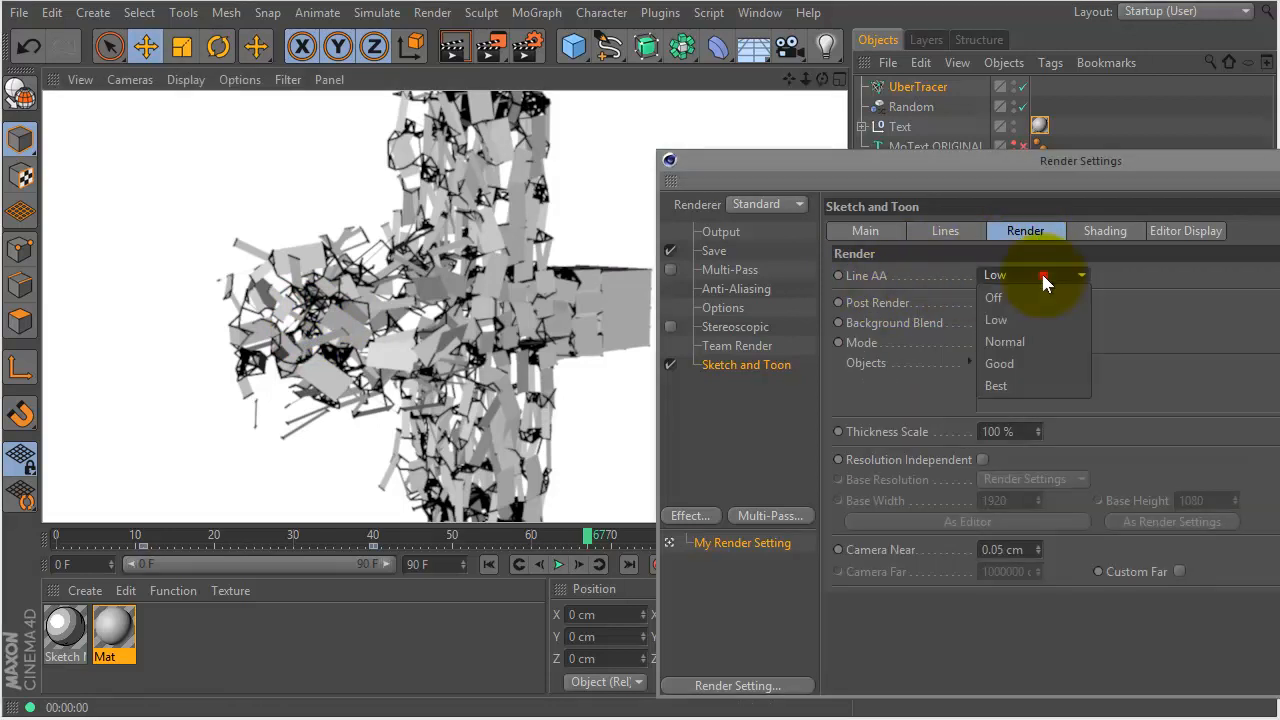
pyautogui.click(1018, 382)
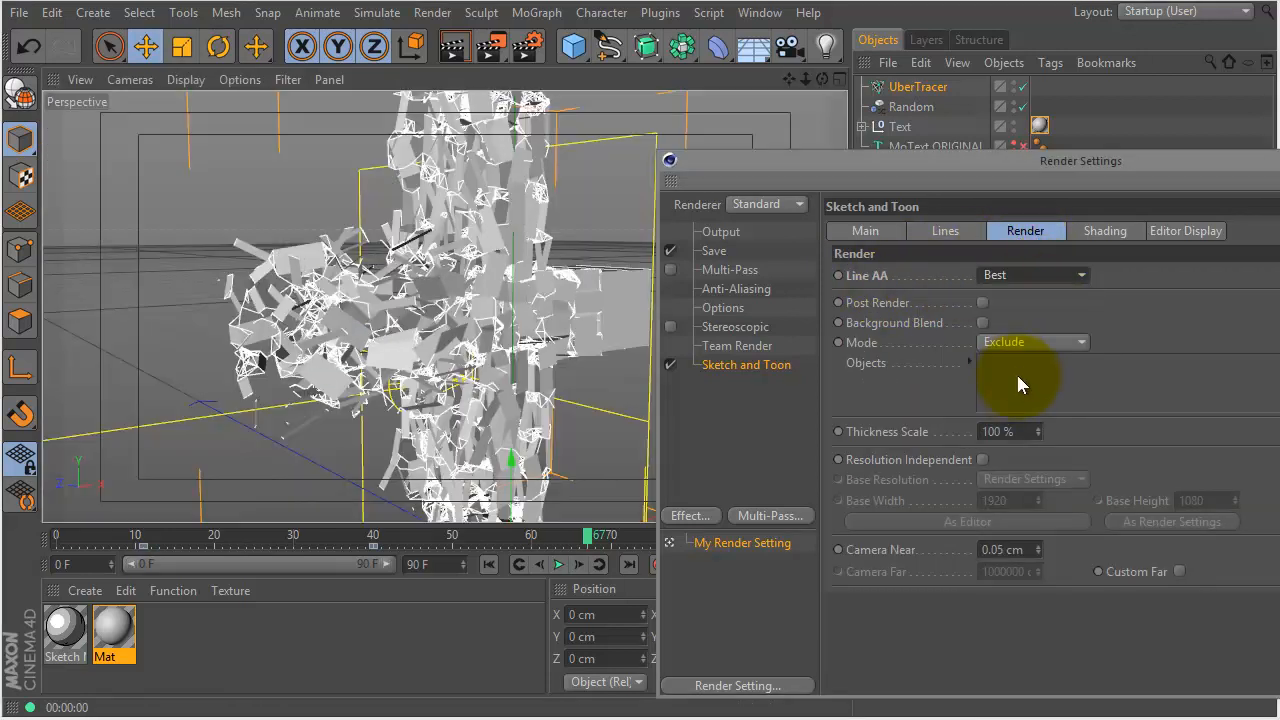
pyautogui.click(1104, 231)
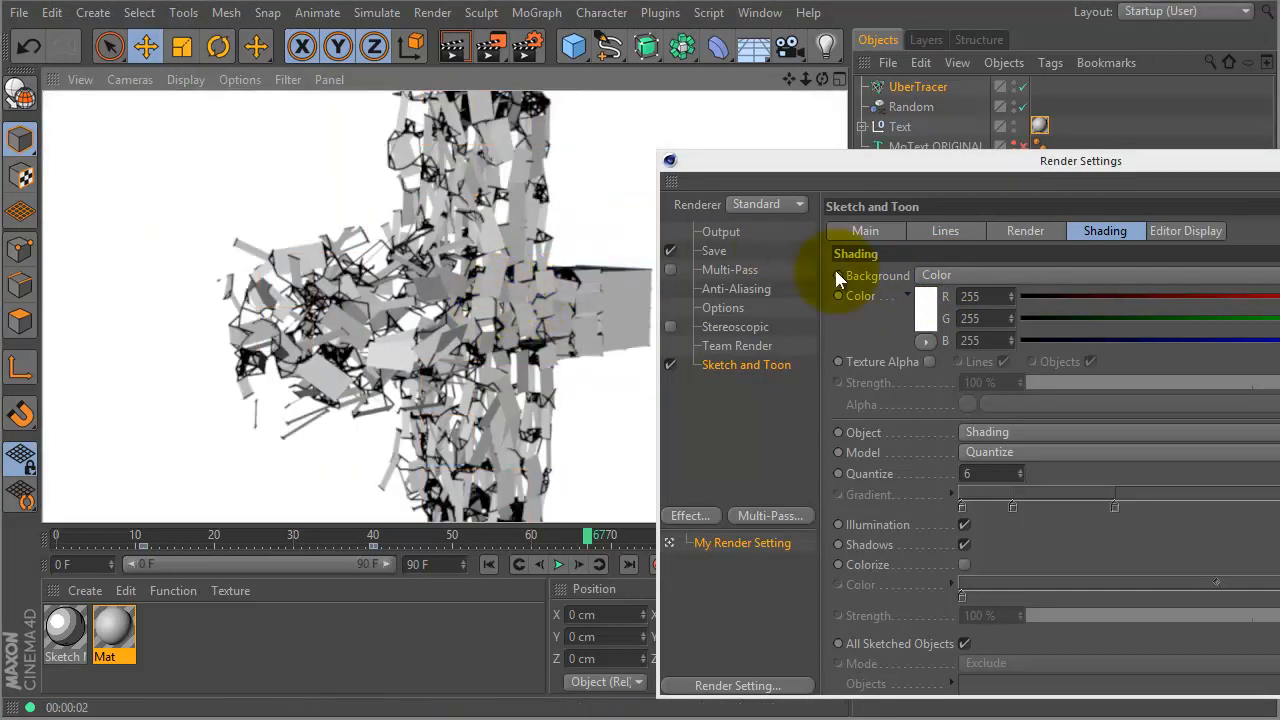
# - Reduce the Sketch Mat stroke thickness from 2 to 1 and re-render the viewport
pyautogui.doubleClick(63, 630)
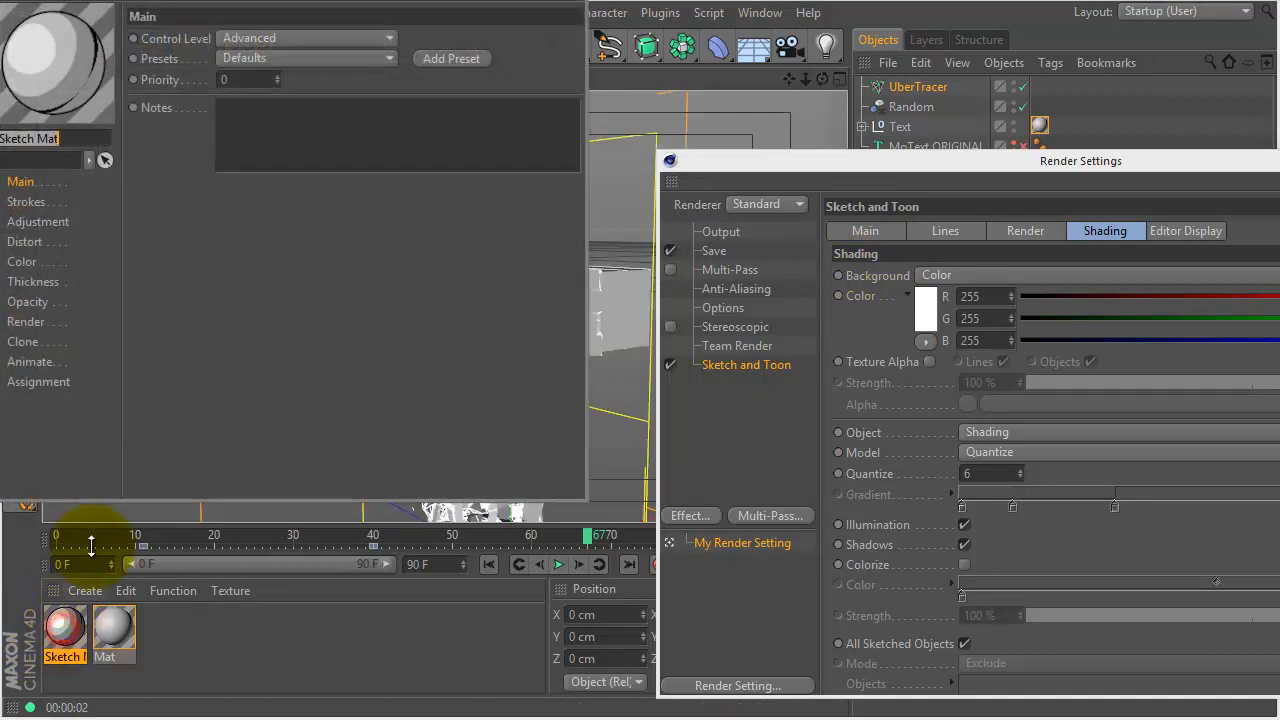
pyautogui.moveTo(314, 4)
pyautogui.mouseDown()
pyautogui.moveTo(338, 56)
pyautogui.moveTo(484, 136)
pyautogui.mouseUp()
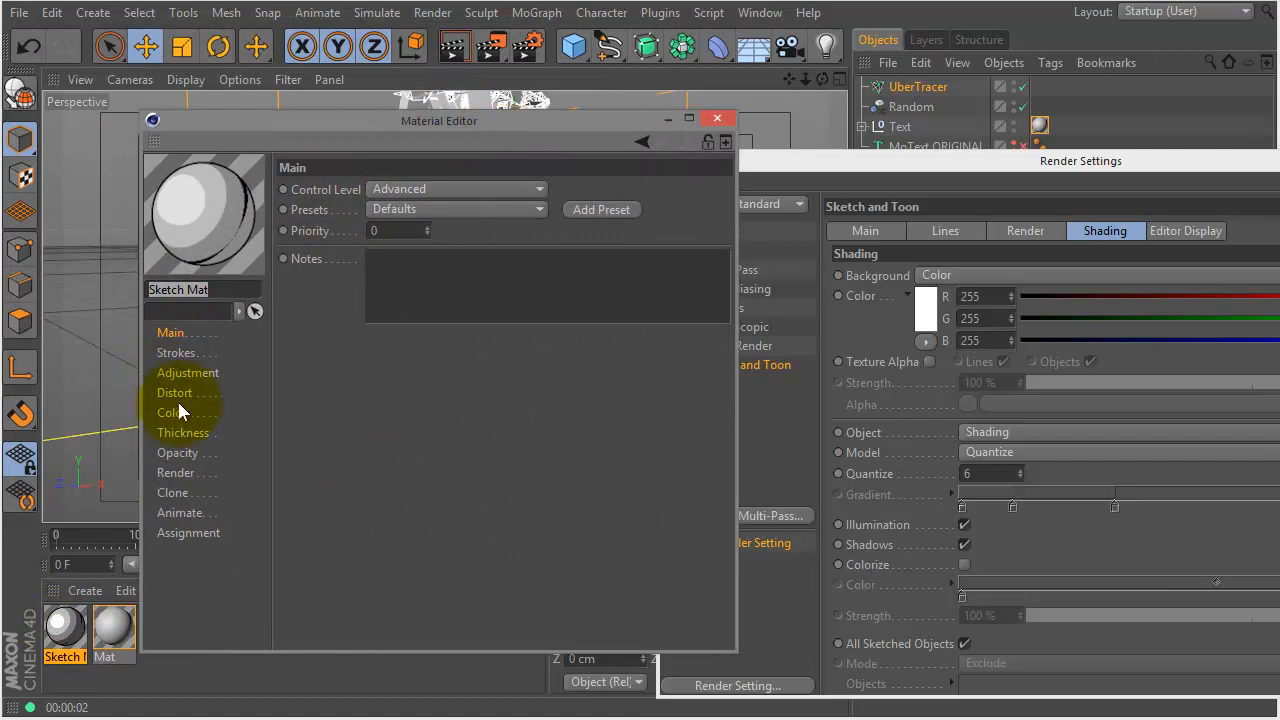
pyautogui.click(176, 434)
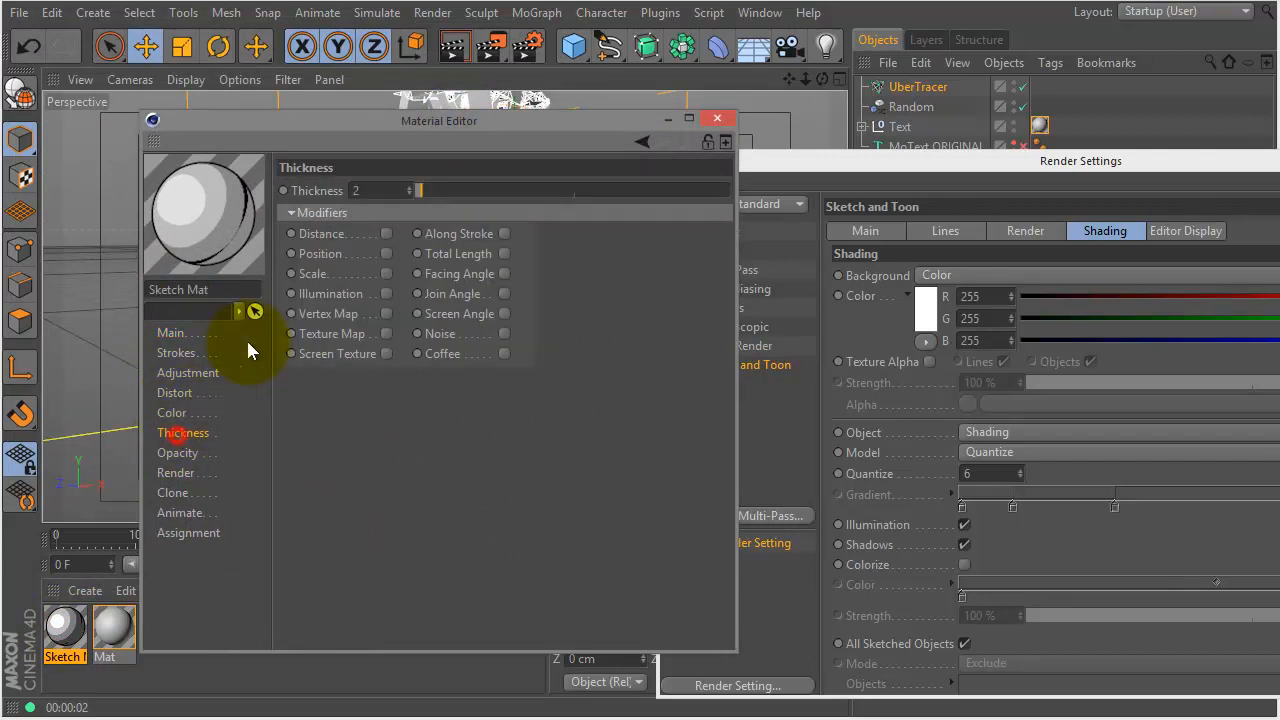
pyautogui.click(409, 193)
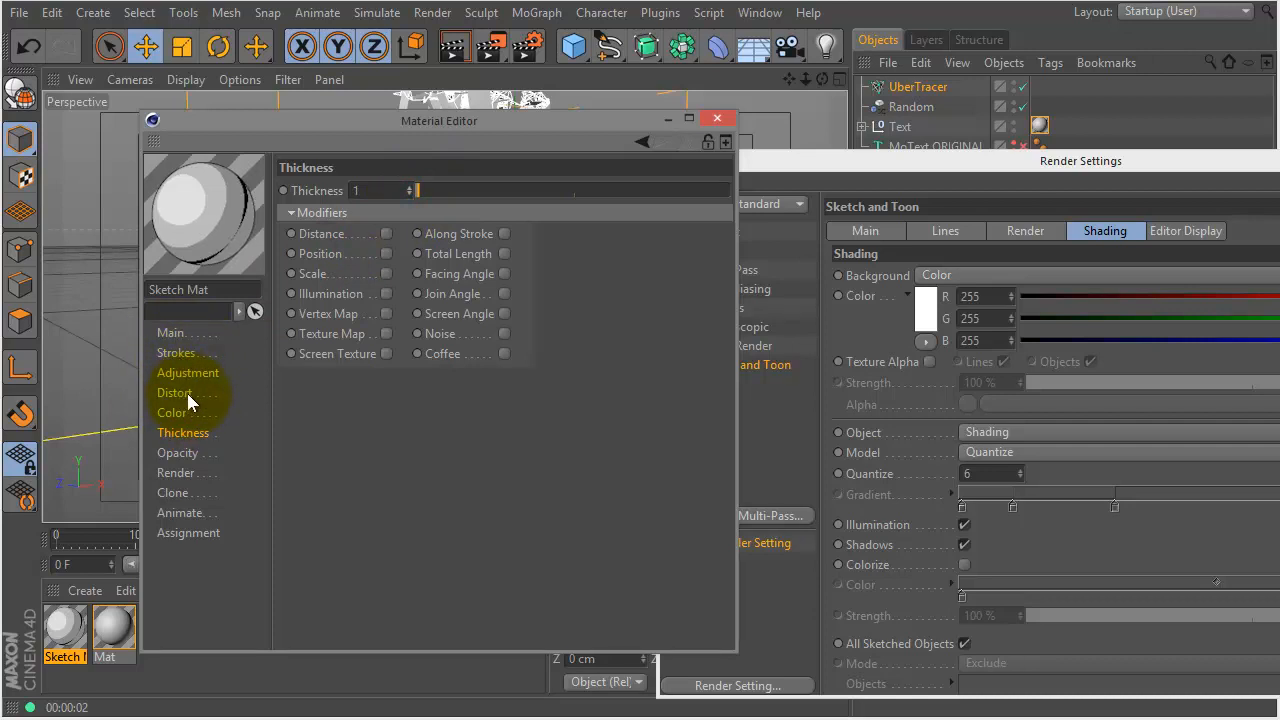
pyautogui.moveTo(461, 143); pyautogui.dragTo(729, 229)
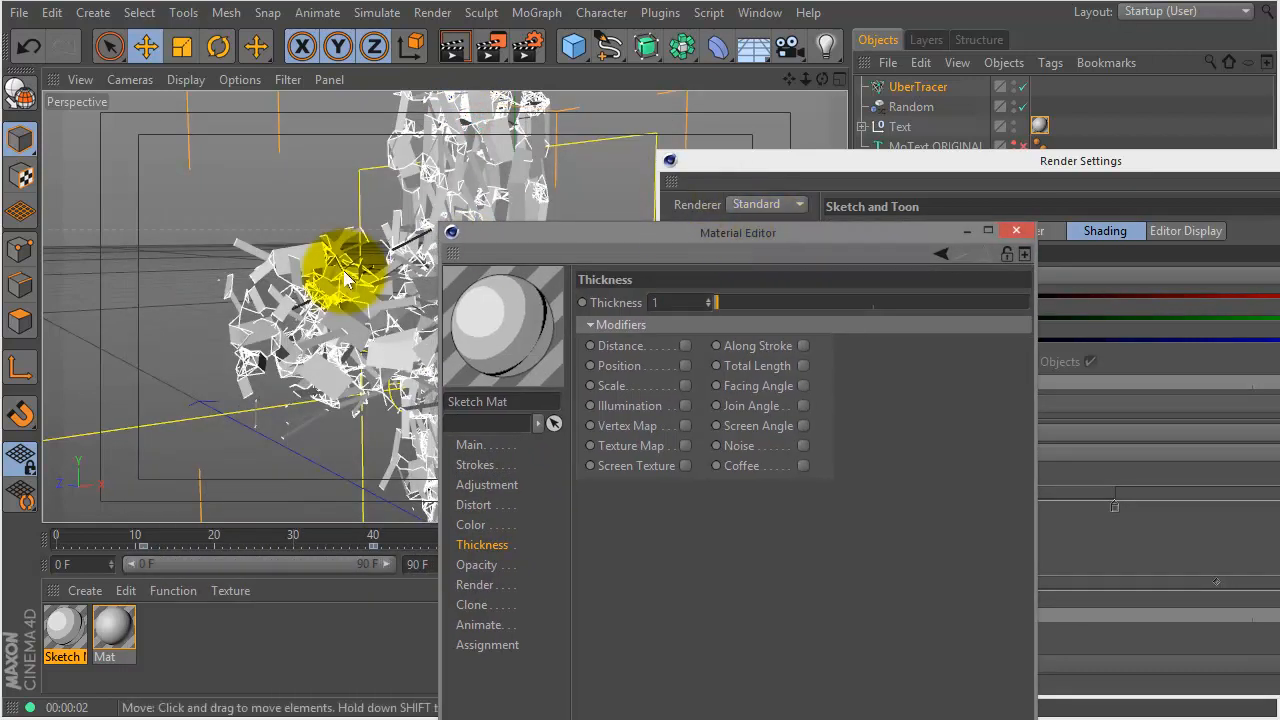
pyautogui.hotkey('ctrl', 'r')
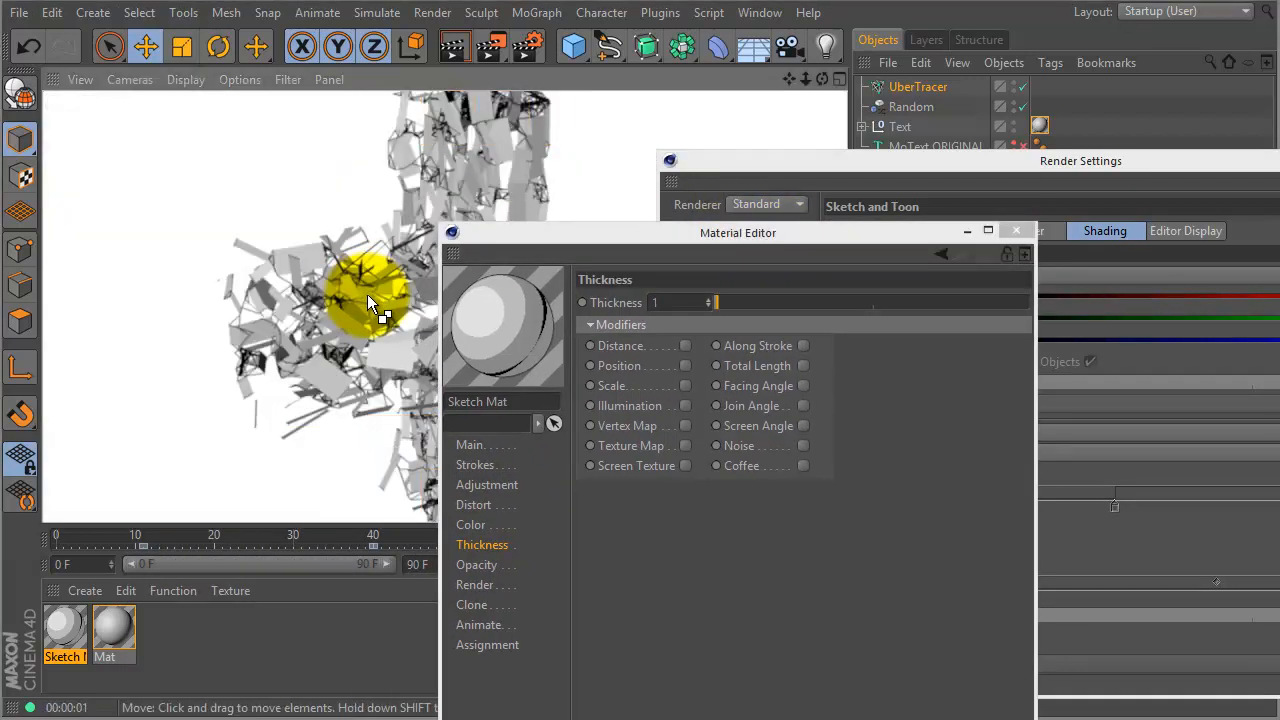
# - Close the material editor and turn off the Sketch and Toon render effect
pyautogui.moveTo(528, 231); pyautogui.dragTo(758, 203)
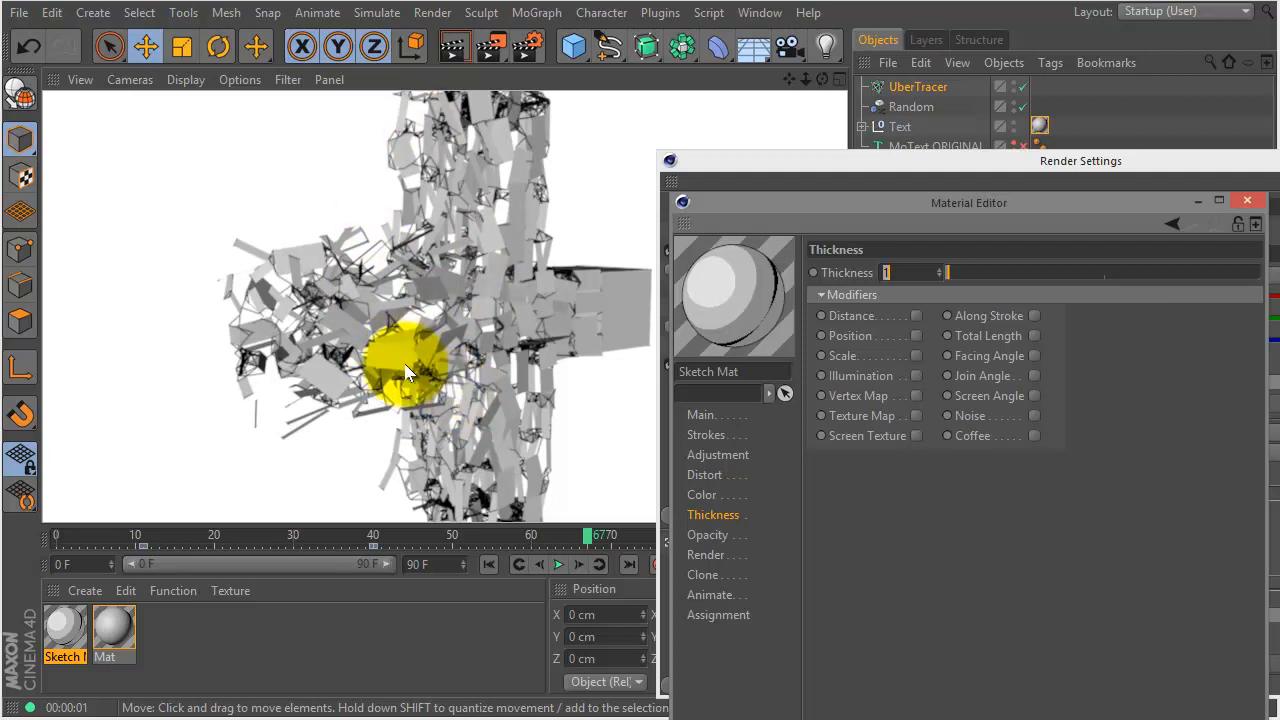
pyautogui.moveTo(898, 211); pyautogui.dragTo(524, 186)
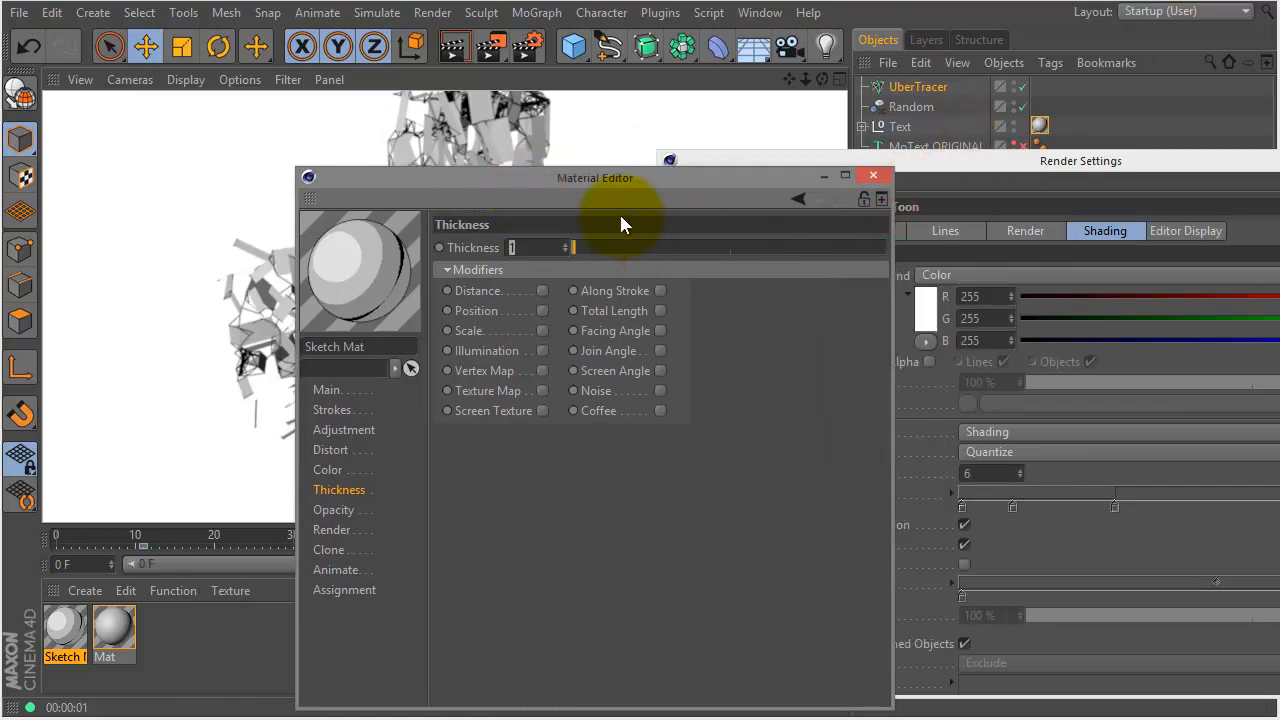
pyautogui.click(872, 176)
pyautogui.moveTo(948, 163); pyautogui.dragTo(571, 106)
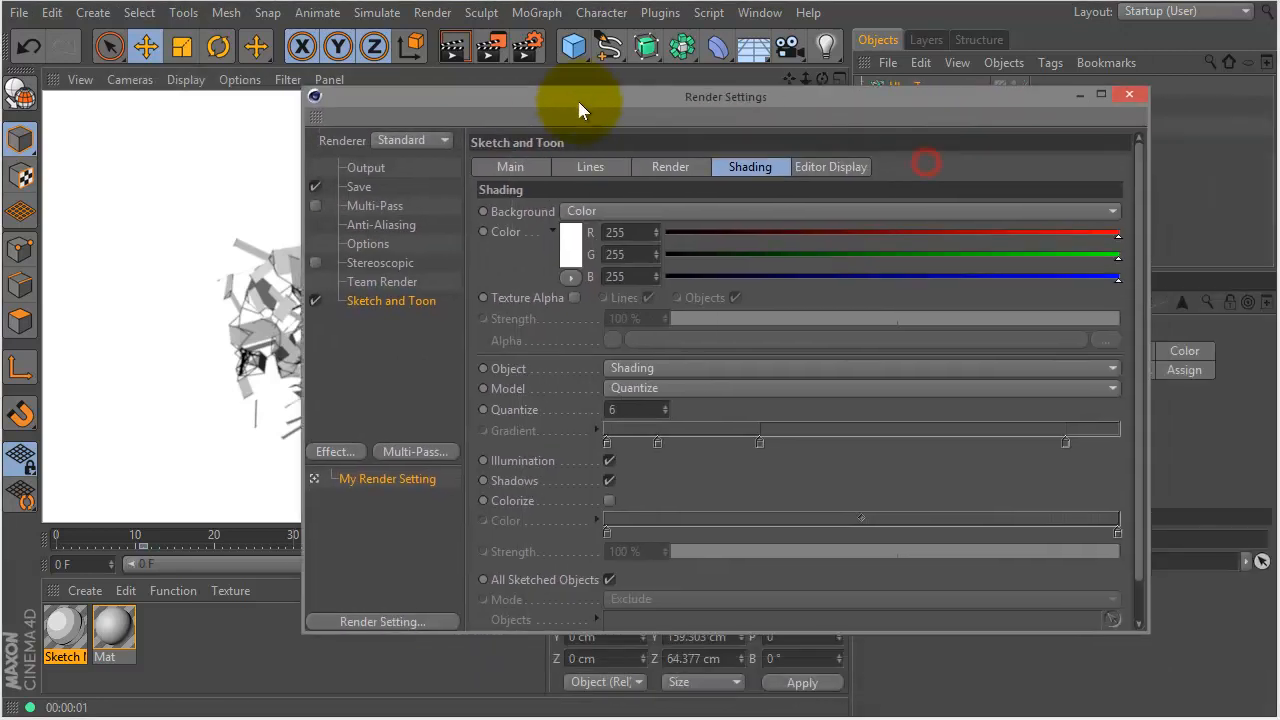
pyautogui.moveTo(703, 125); pyautogui.dragTo(941, 107)
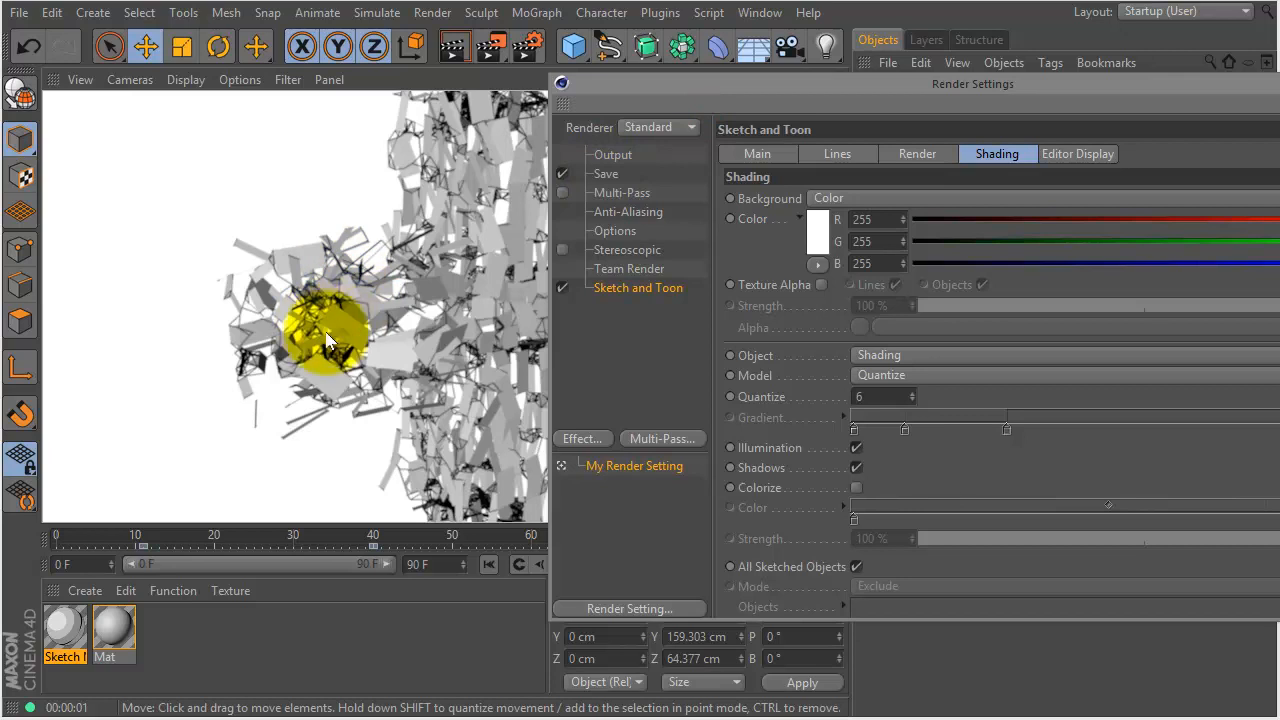
pyautogui.click(626, 288)
pyautogui.click(563, 287)
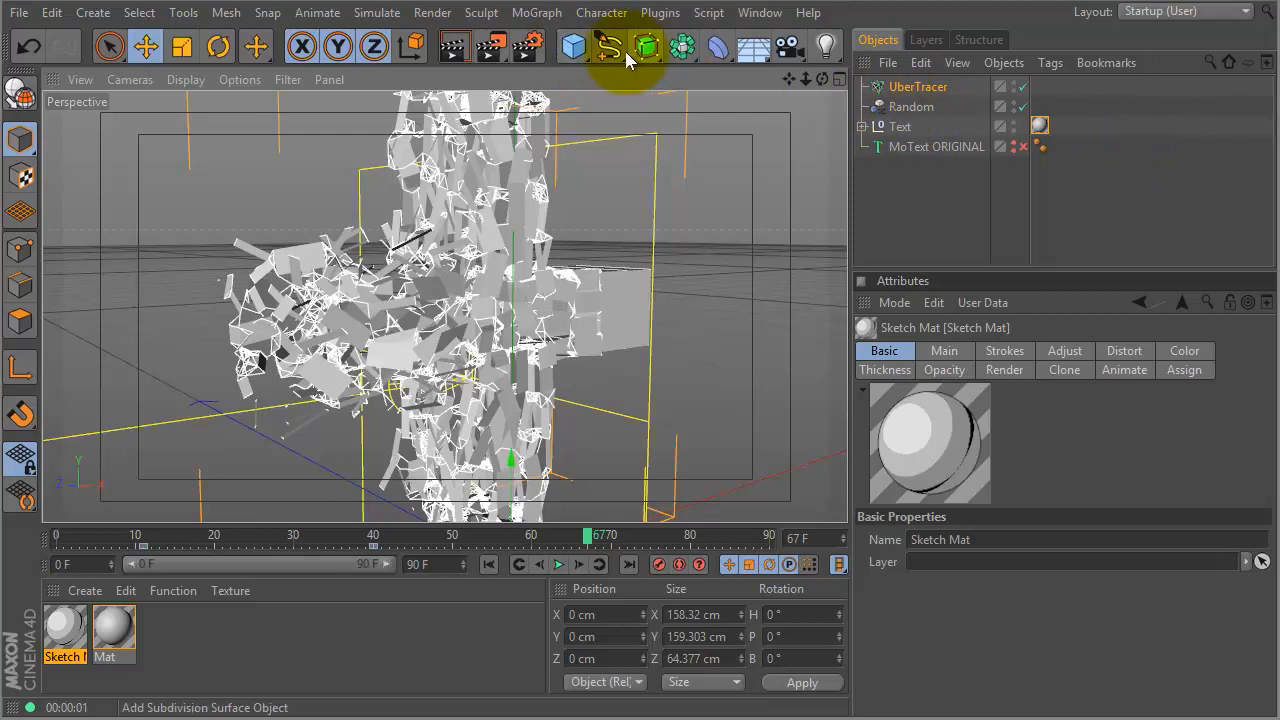
# - Add a Sweep object and a Circle spline to the scene
pyautogui.click(649, 50)
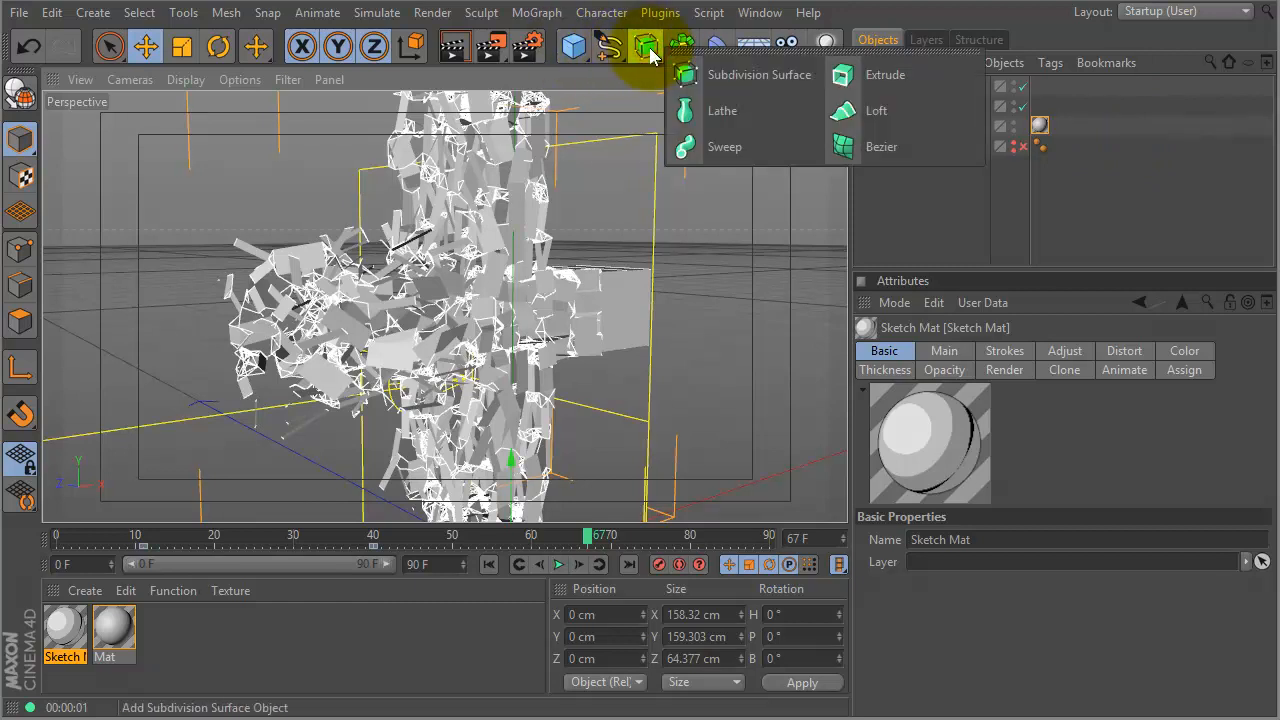
pyautogui.click(720, 148)
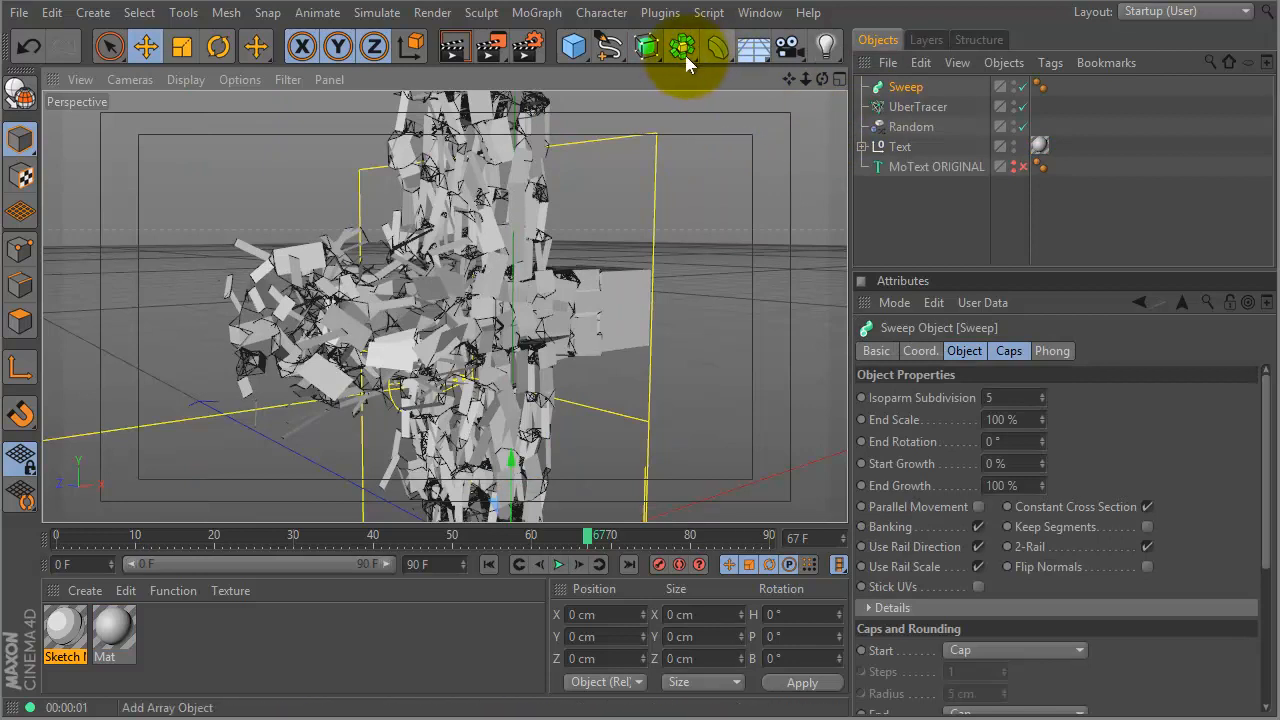
pyautogui.click(609, 46)
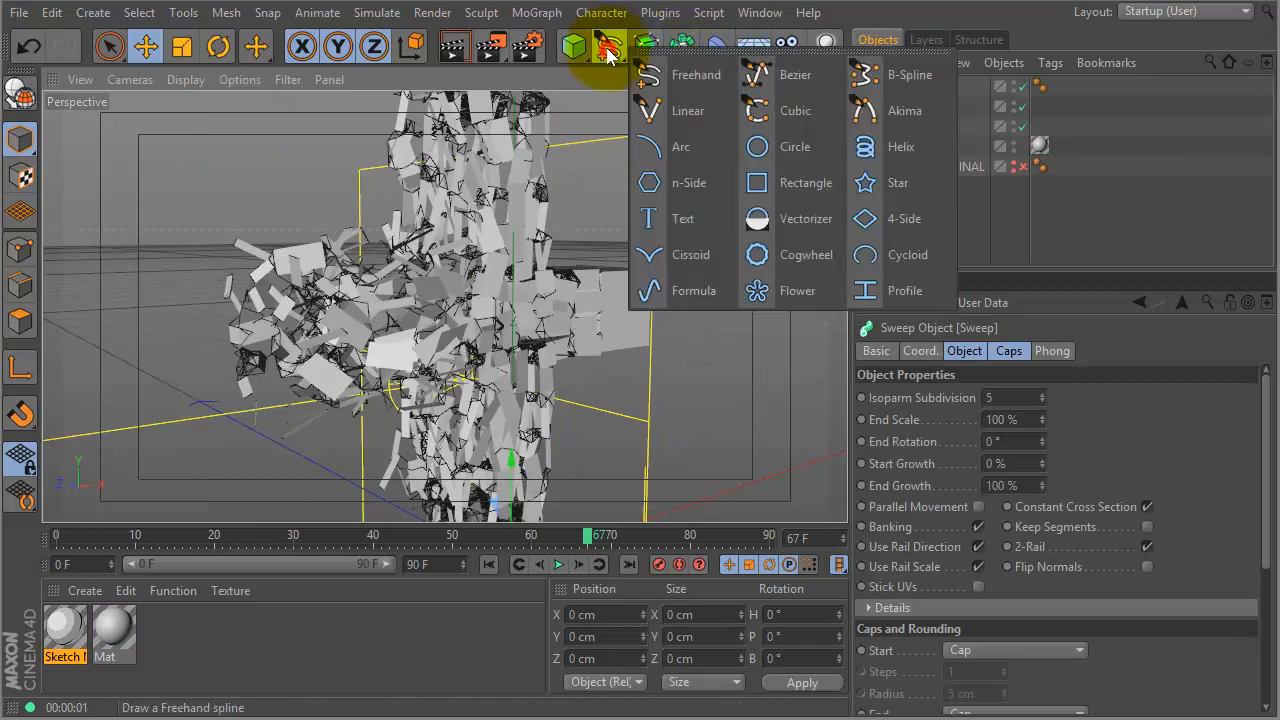
pyautogui.click(782, 147)
# - Set the Circle's radius to 0.2 cm and make it a child of the Sweep
pyautogui.doubleClick(1029, 437)
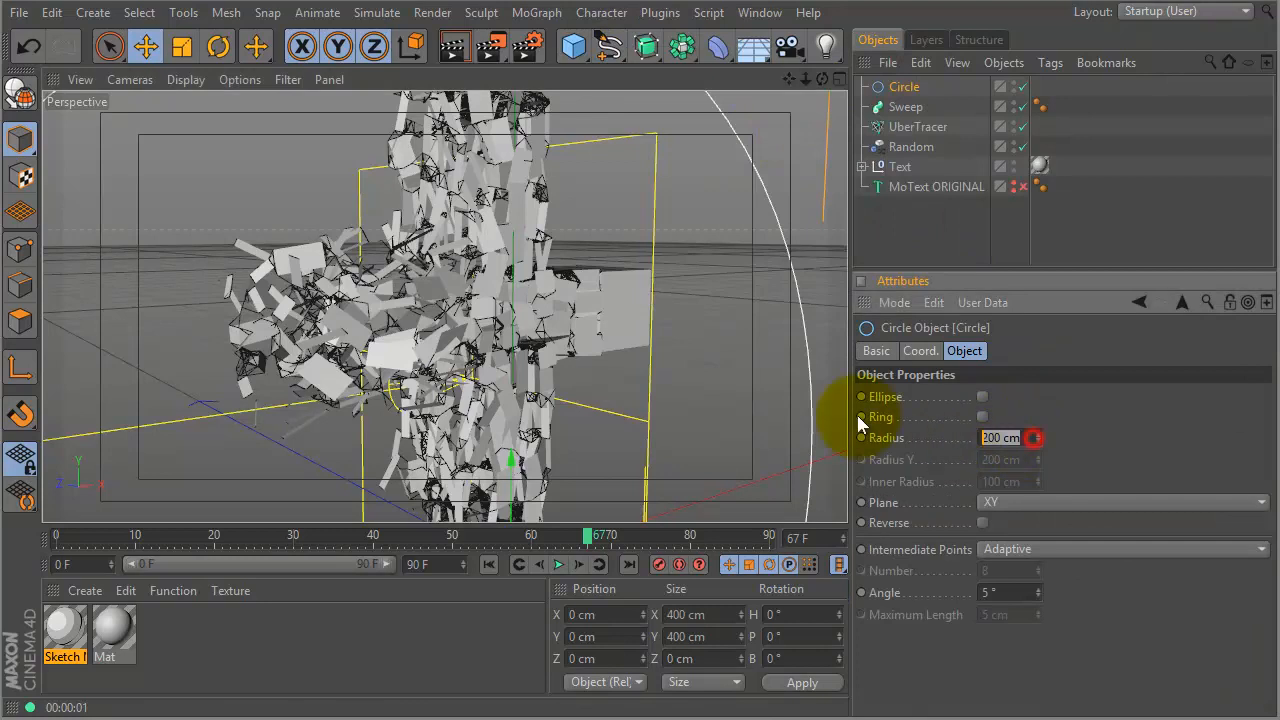
pyautogui.press('BackSpace')
pyautogui.write('.2')
pyautogui.press('Return')
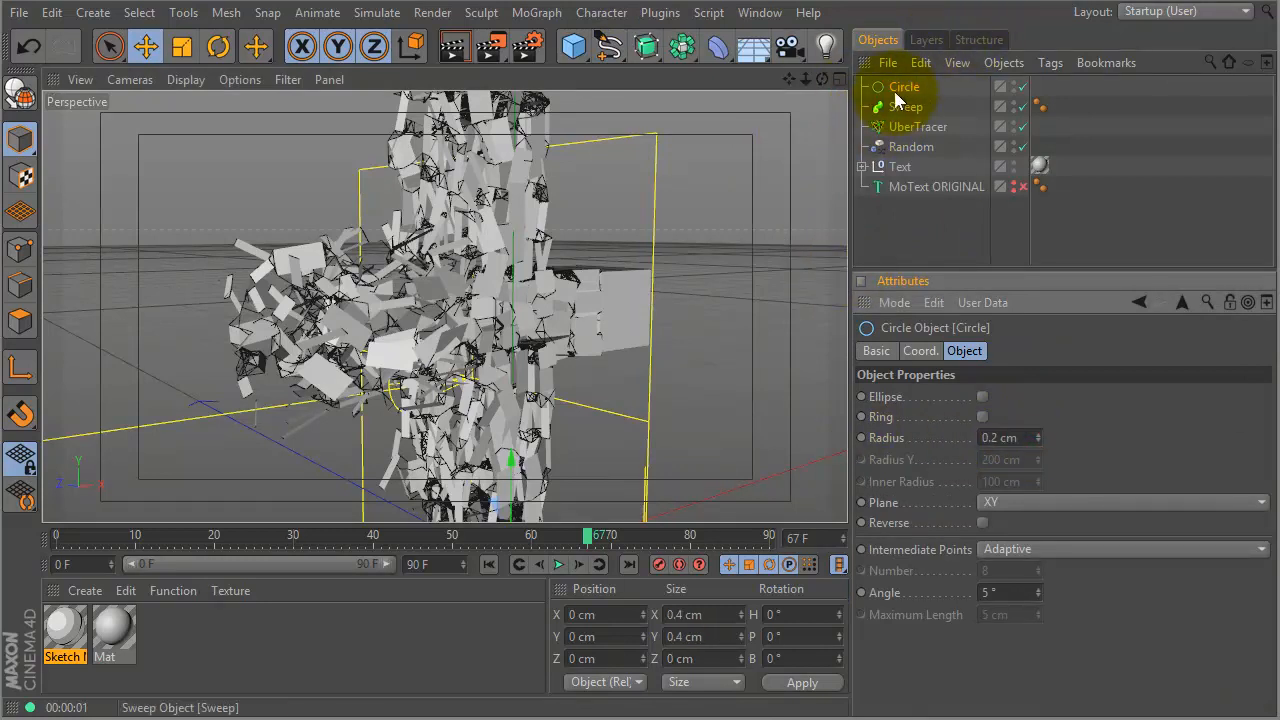
pyautogui.moveTo(903, 87); pyautogui.dragTo(911, 116)
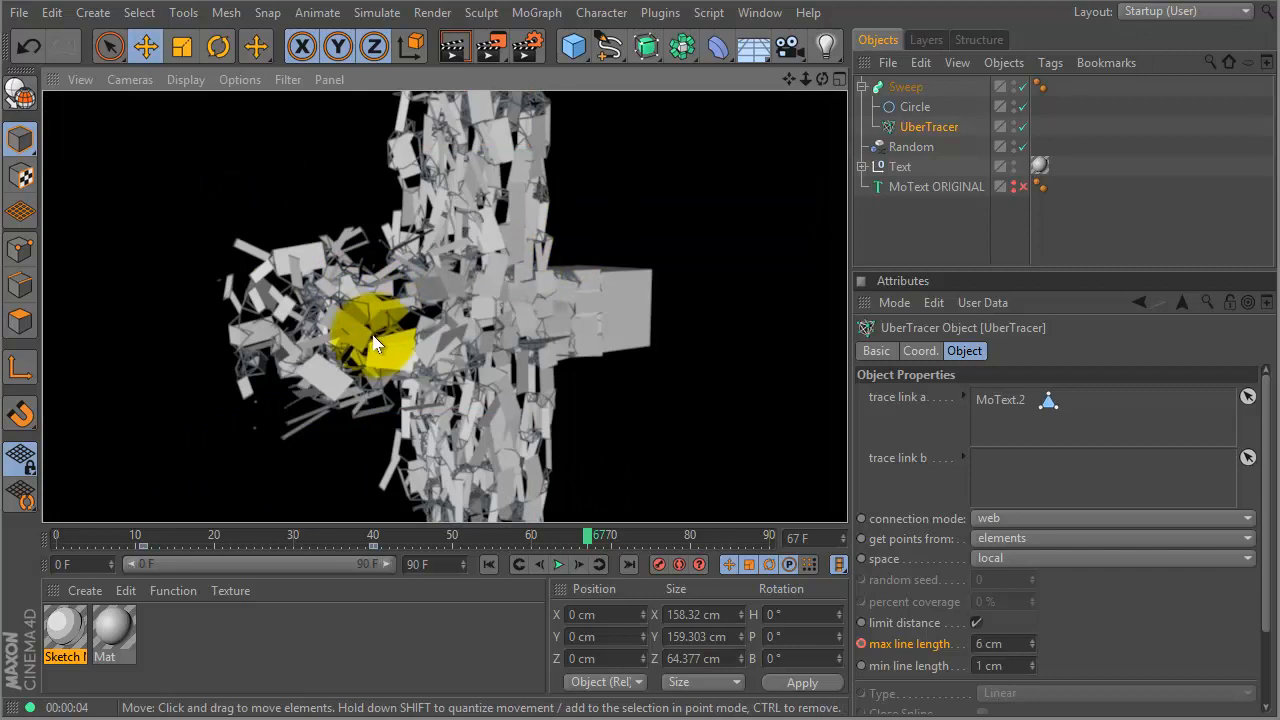
# - Disable the Sweep object while viewing the shattered plus
pyautogui.keyDown('alt'); pyautogui.moveTo(441, 327); pyautogui.dragTo(508, 288); pyautogui.keyUp('alt')
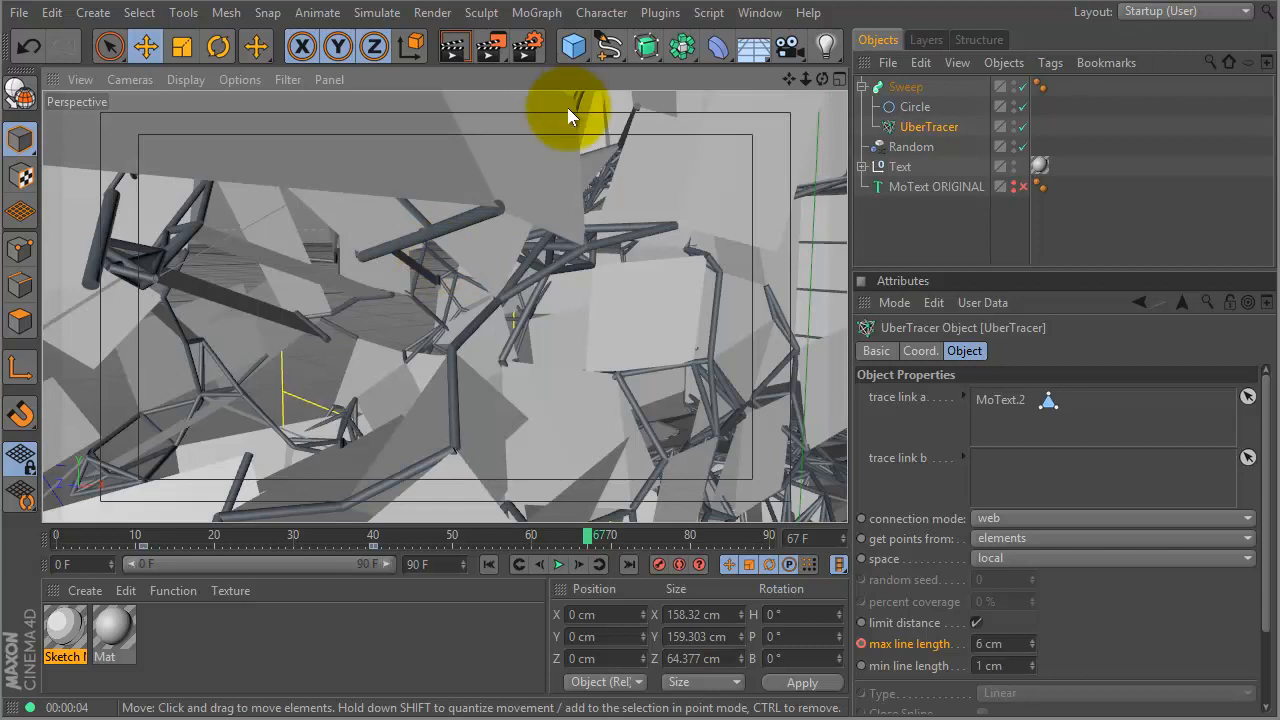
pyautogui.keyDown('alt'); pyautogui.moveTo(607, 280); pyautogui.dragTo(451, 306, button='right'); pyautogui.keyUp('alt')
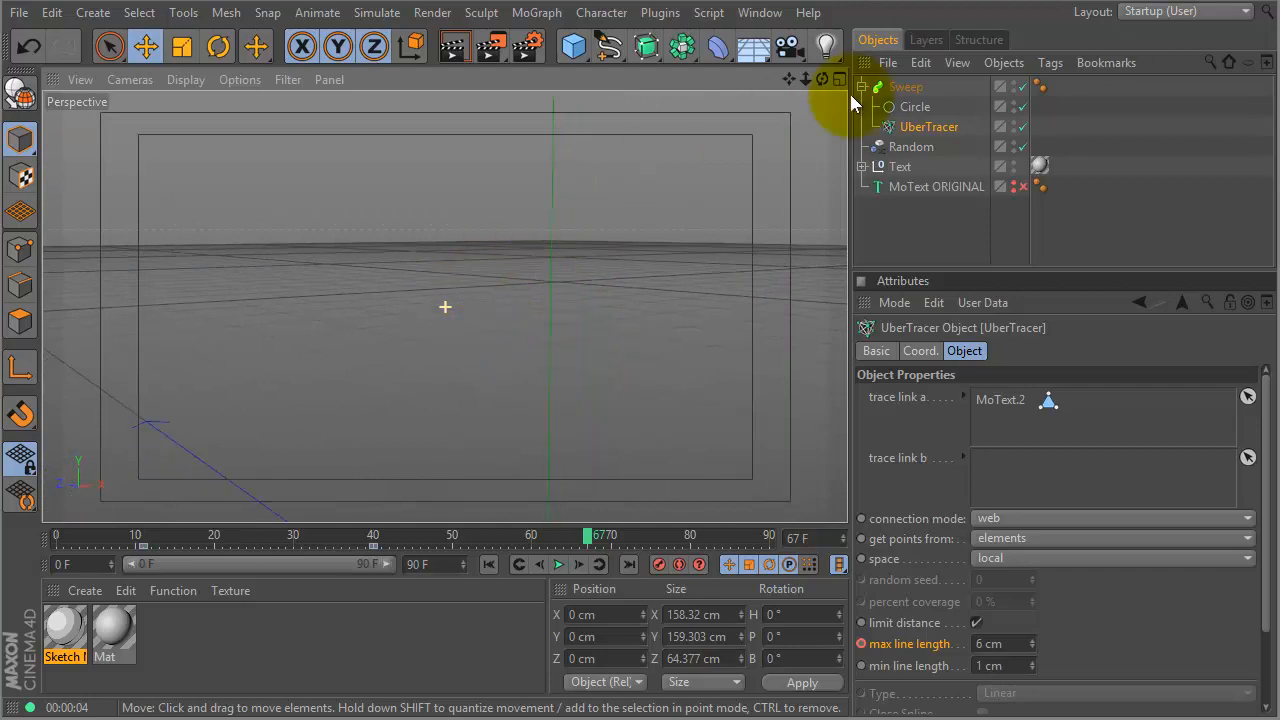
pyautogui.click(1022, 87)
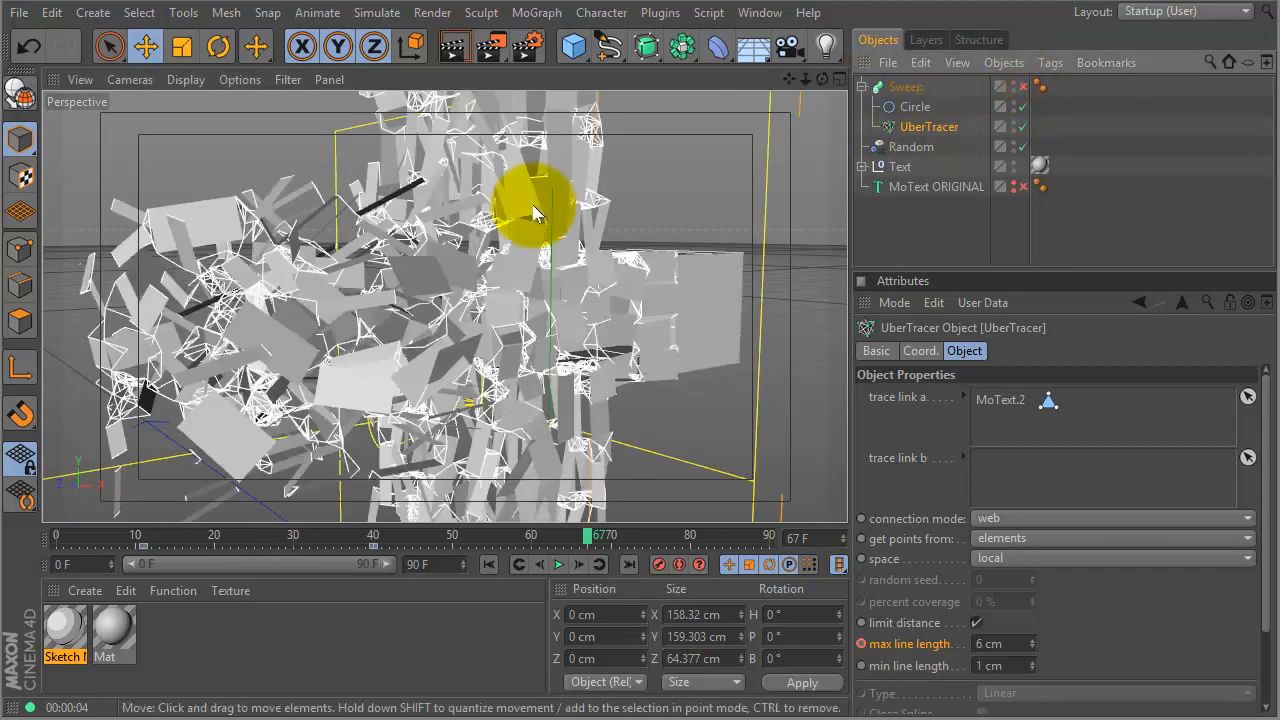
# - Move UberTracer out of the Sweep to the list bottom, then delete the Sweep and its Circle
pyautogui.moveTo(541, 231)
pyautogui.keyDown('alt'); pyautogui.mouseDown()
pyautogui.moveTo(495, 232)
pyautogui.moveTo(560, 234)
pyautogui.moveTo(486, 265)
pyautogui.moveTo(513, 259)
pyautogui.moveTo(491, 293)
pyautogui.moveTo(545, 295)
pyautogui.moveTo(494, 291)
pyautogui.moveTo(522, 248)
pyautogui.mouseUp(); pyautogui.keyUp('alt')
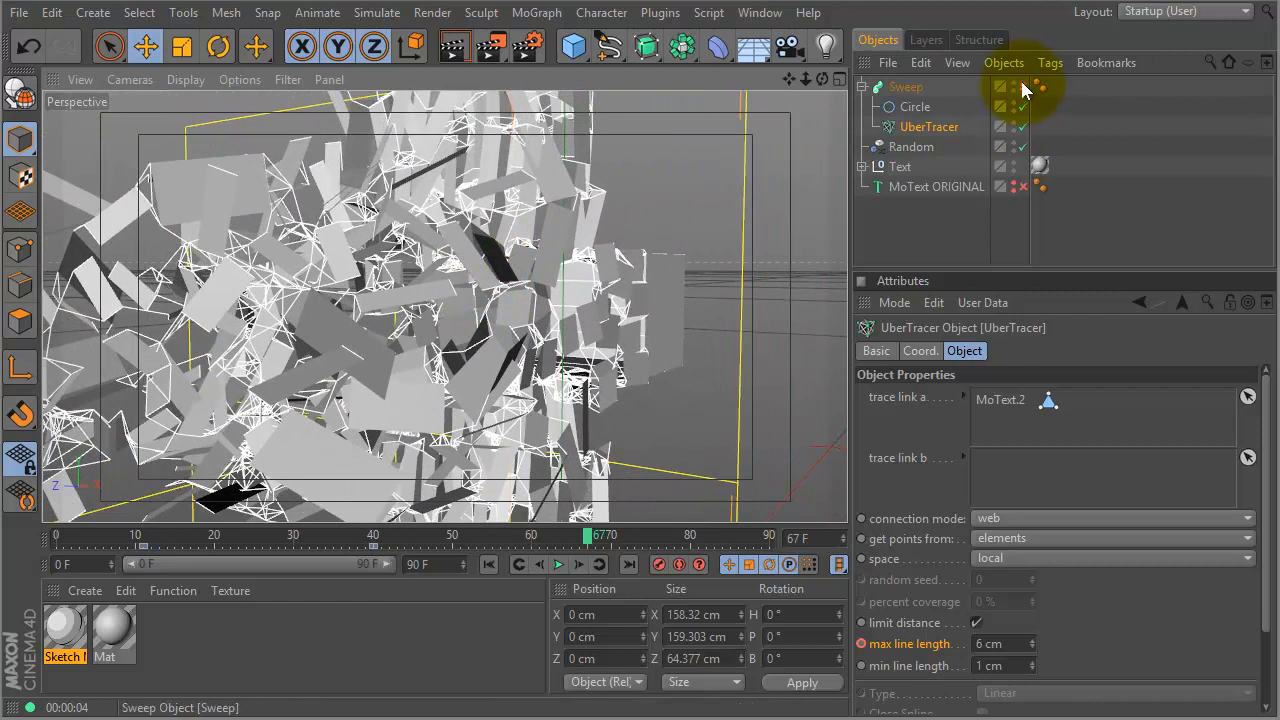
pyautogui.moveTo(562, 294)
pyautogui.keyDown('alt'); pyautogui.mouseDown()
pyautogui.moveTo(644, 297)
pyautogui.moveTo(620, 276)
pyautogui.moveTo(312, 255)
pyautogui.moveTo(348, 295)
pyautogui.mouseUp(); pyautogui.keyUp('alt')
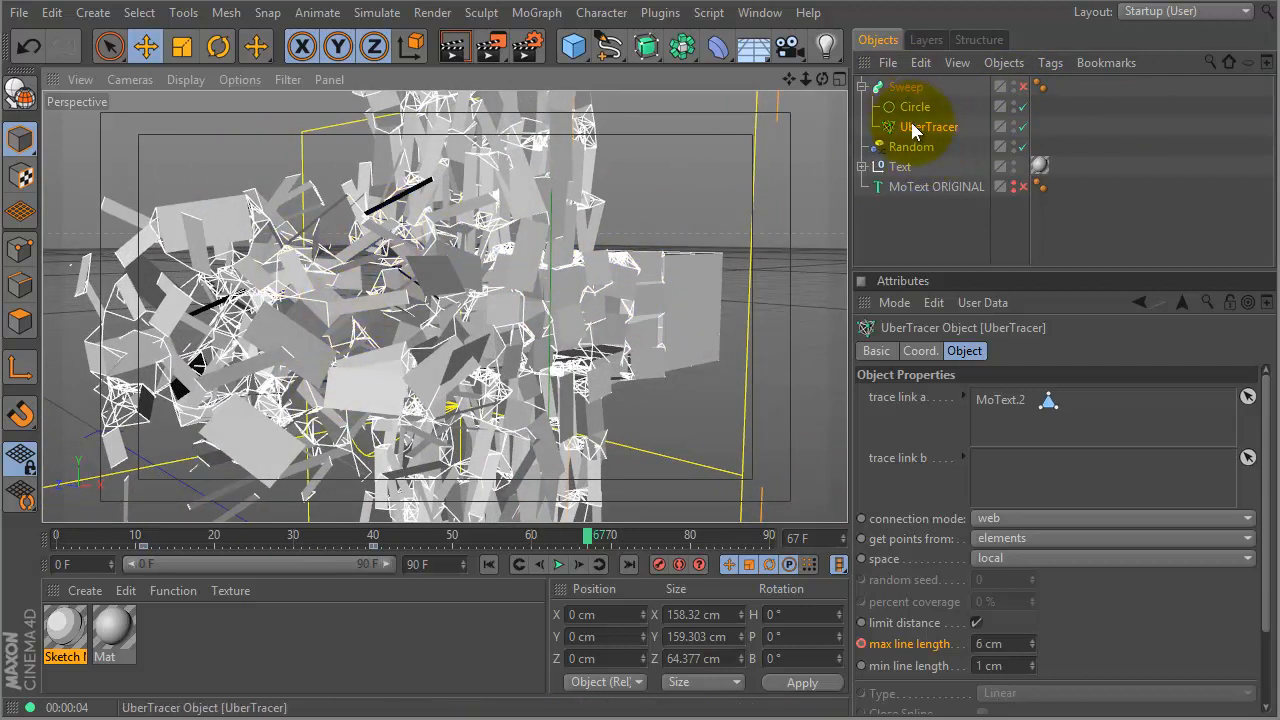
pyautogui.moveTo(912, 130); pyautogui.dragTo(920, 200)
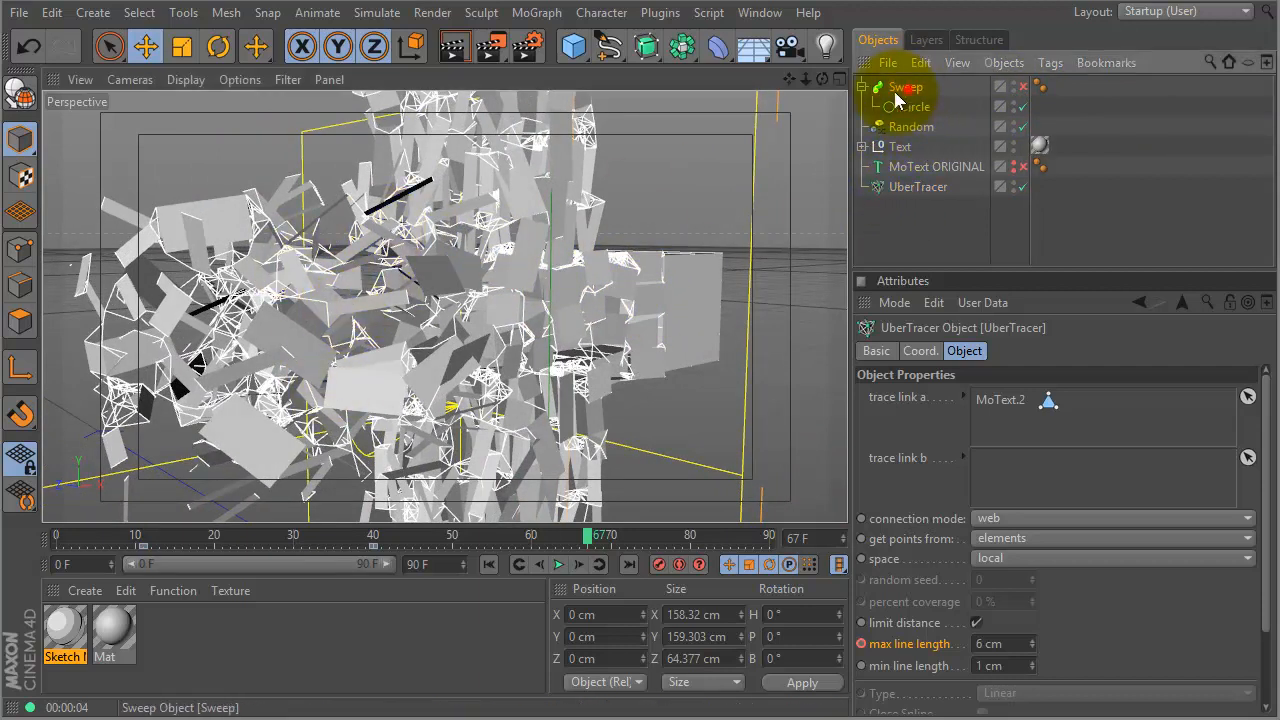
pyautogui.click(905, 88)
pyautogui.press('Delete')
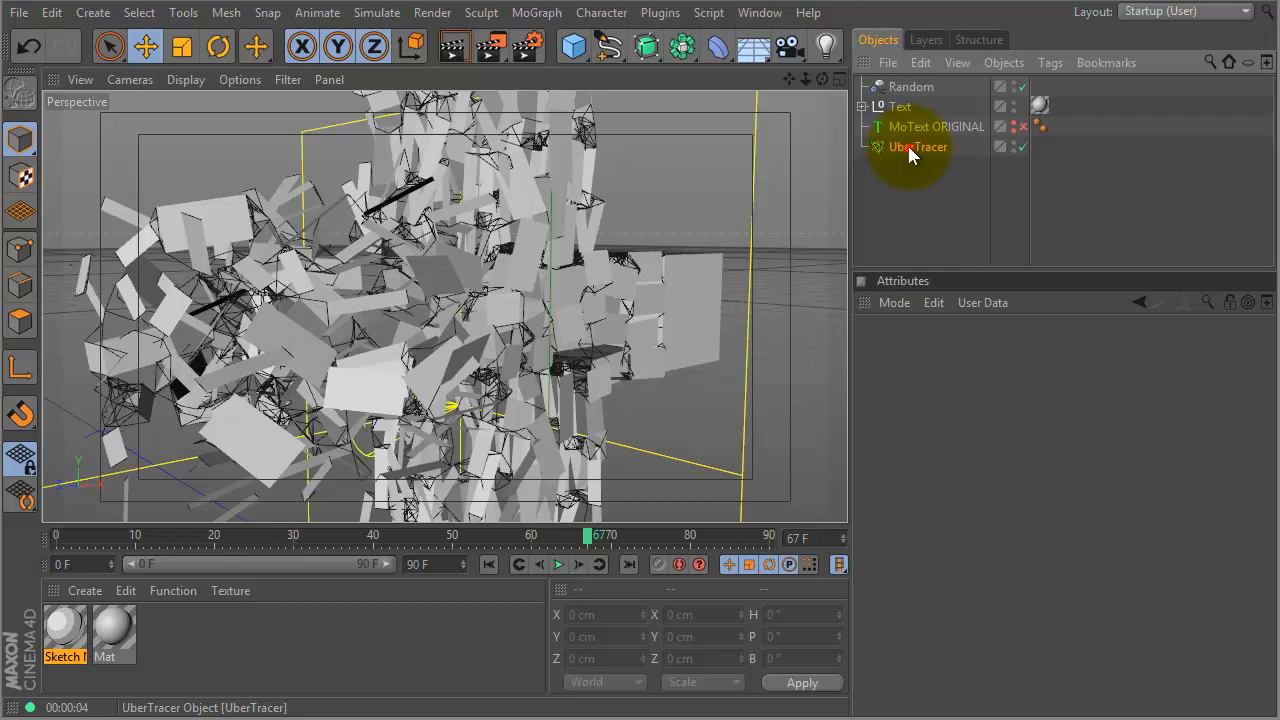
# - Add a Tools4D SolidSpline tag to UberTracer
pyautogui.click(904, 147)
pyautogui.rightClick(905, 147)
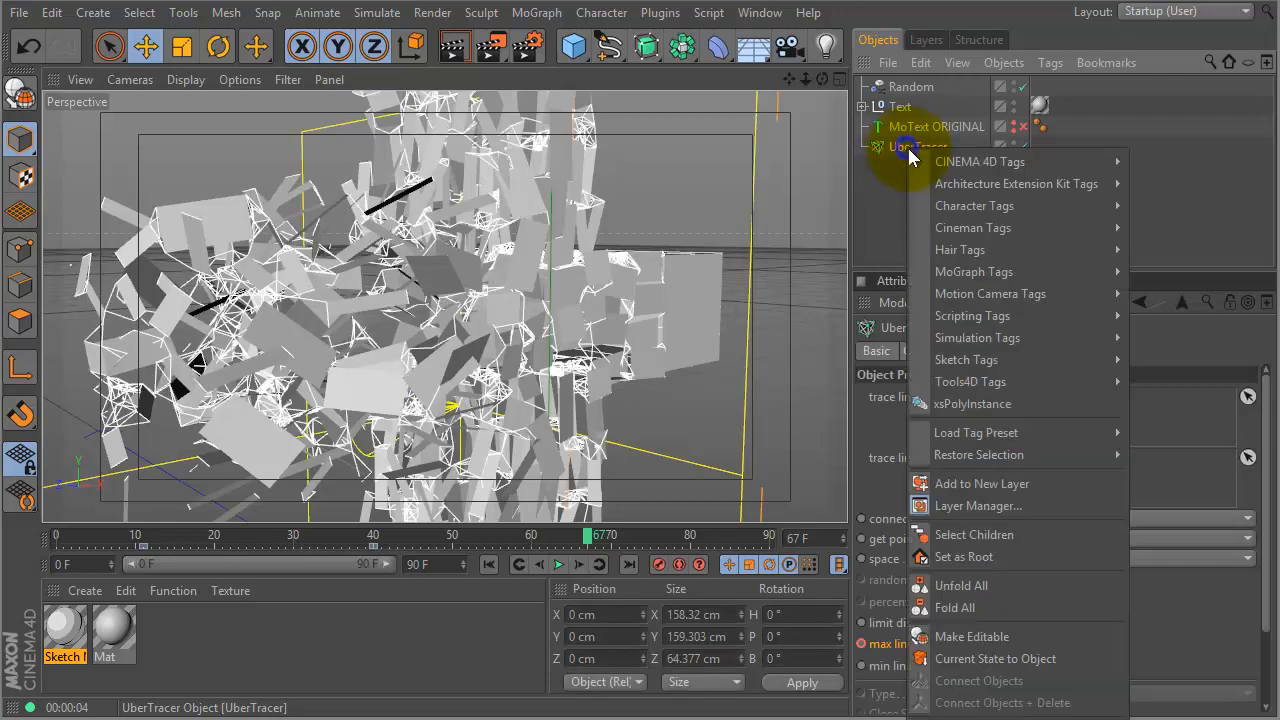
pyautogui.moveTo(1015, 383)
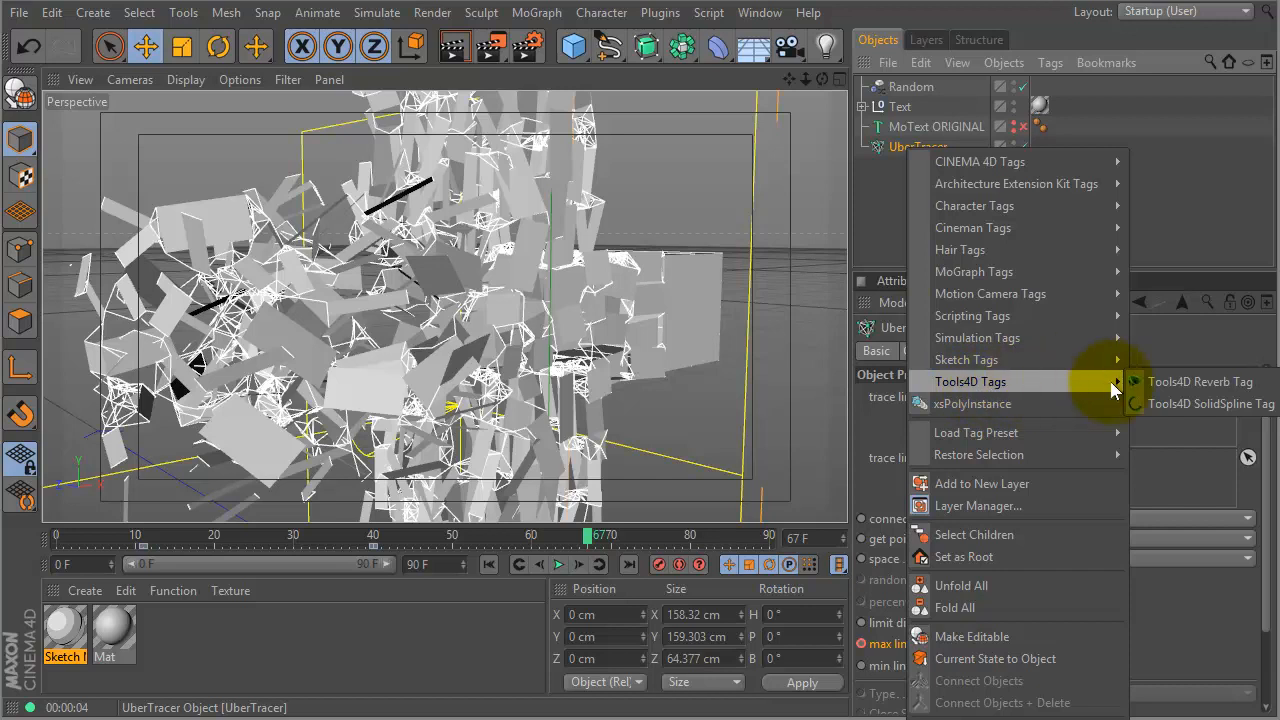
pyautogui.click(1186, 404)
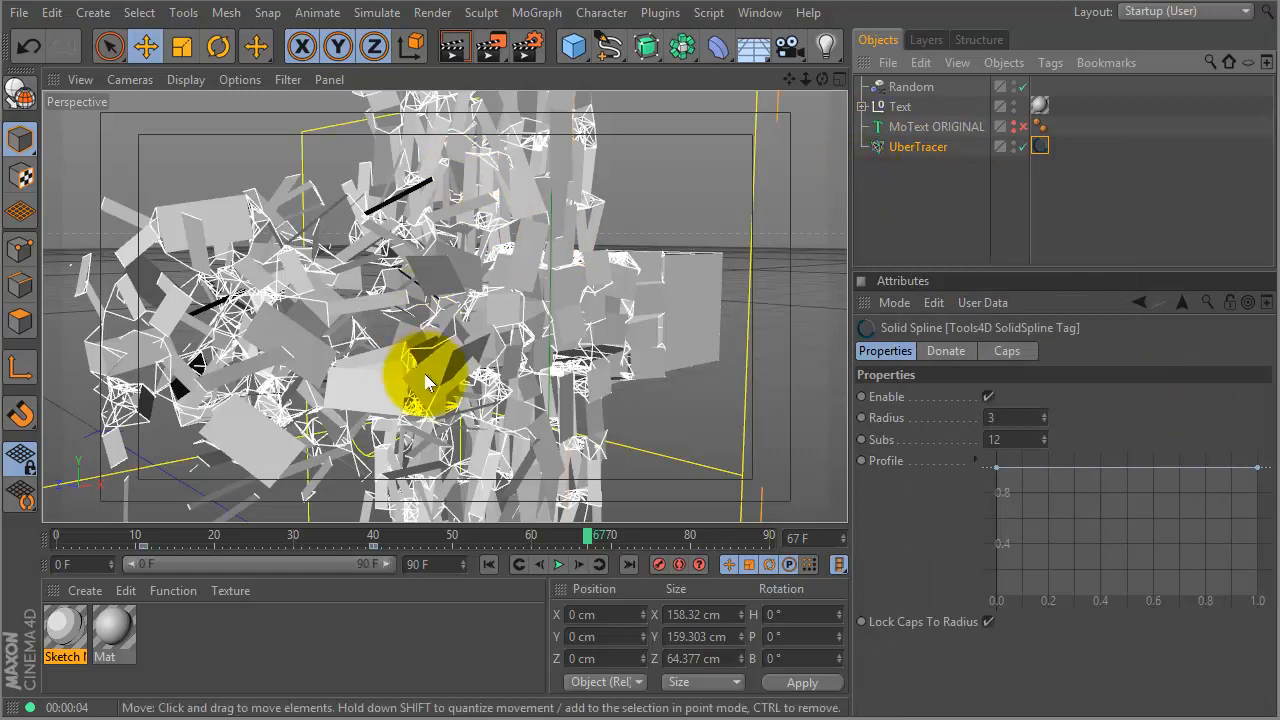
# - Set the SolidSpline tag Radius to 0.5, then 0.05, and finally 0.1
pyautogui.click(1005, 418)
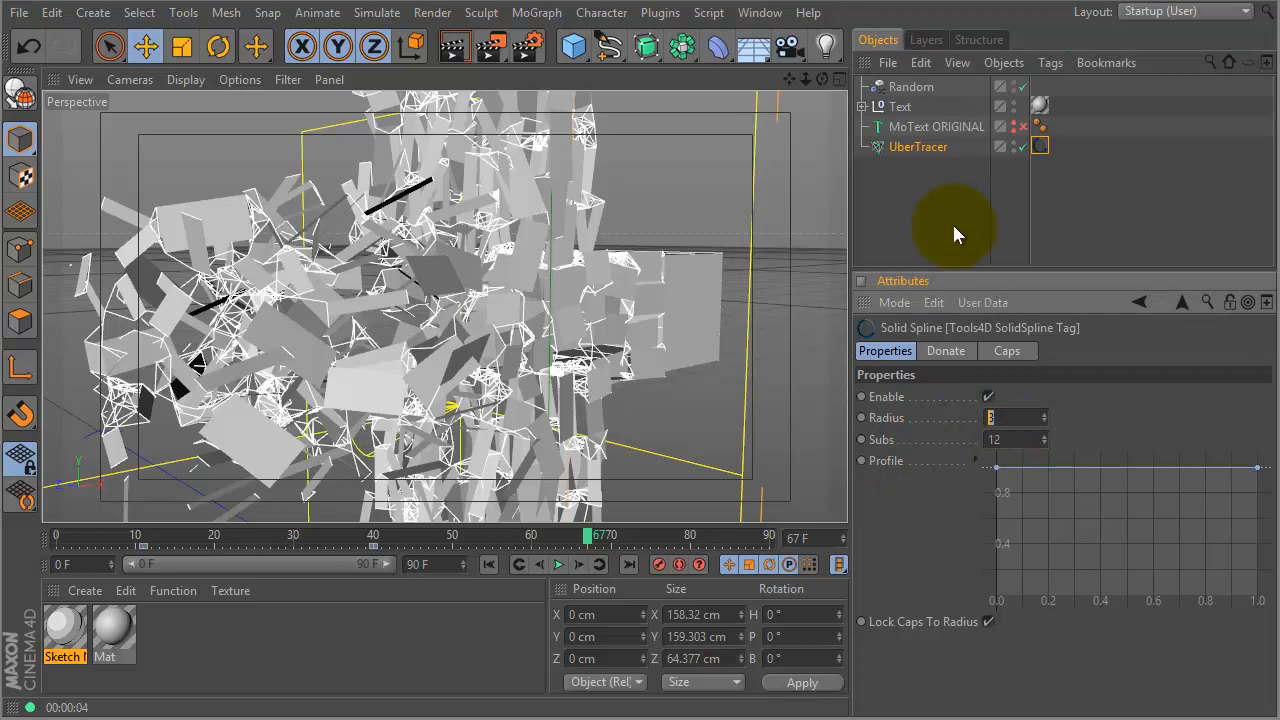
pyautogui.write('0.5')
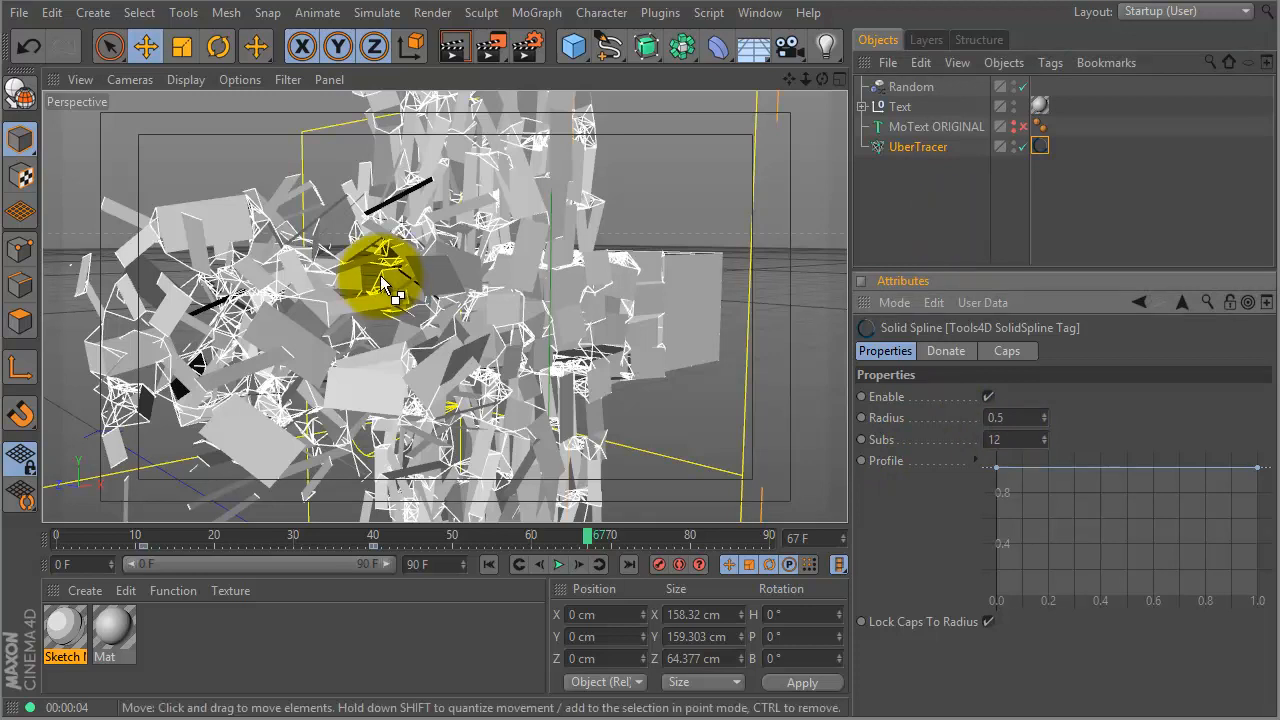
pyautogui.click(362, 238)
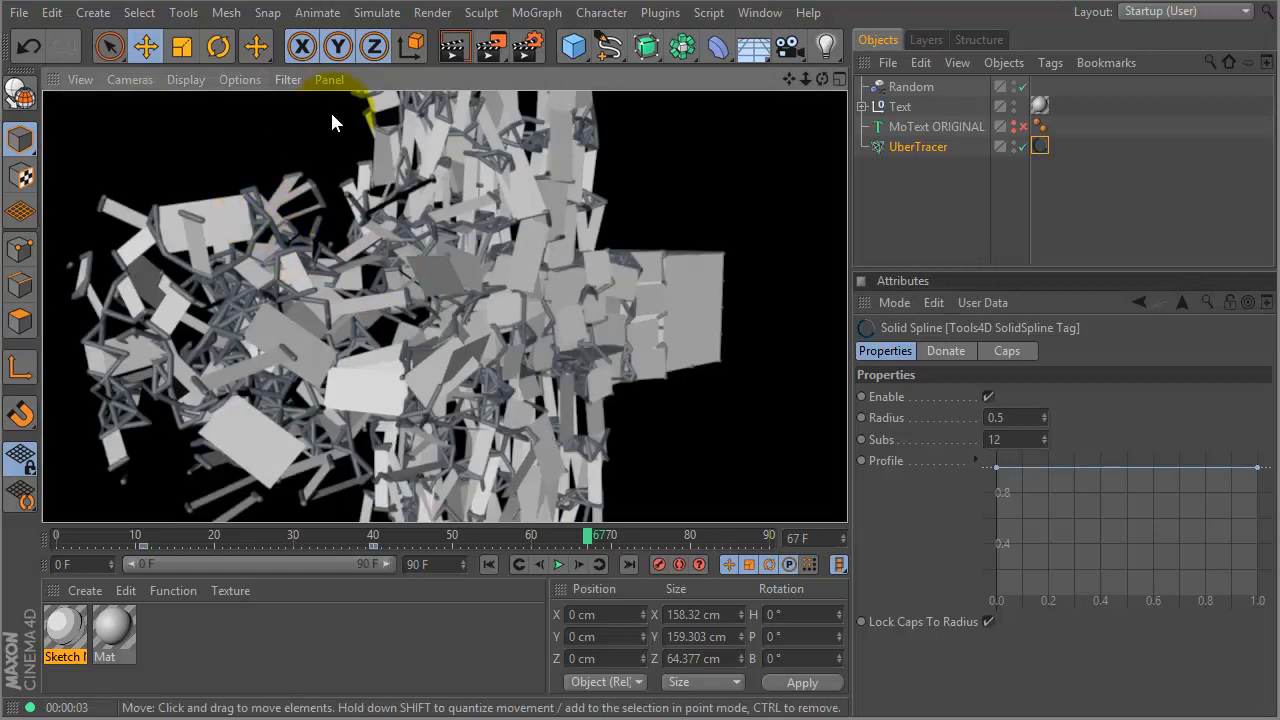
pyautogui.doubleClick(1022, 417)
pyautogui.write('.')
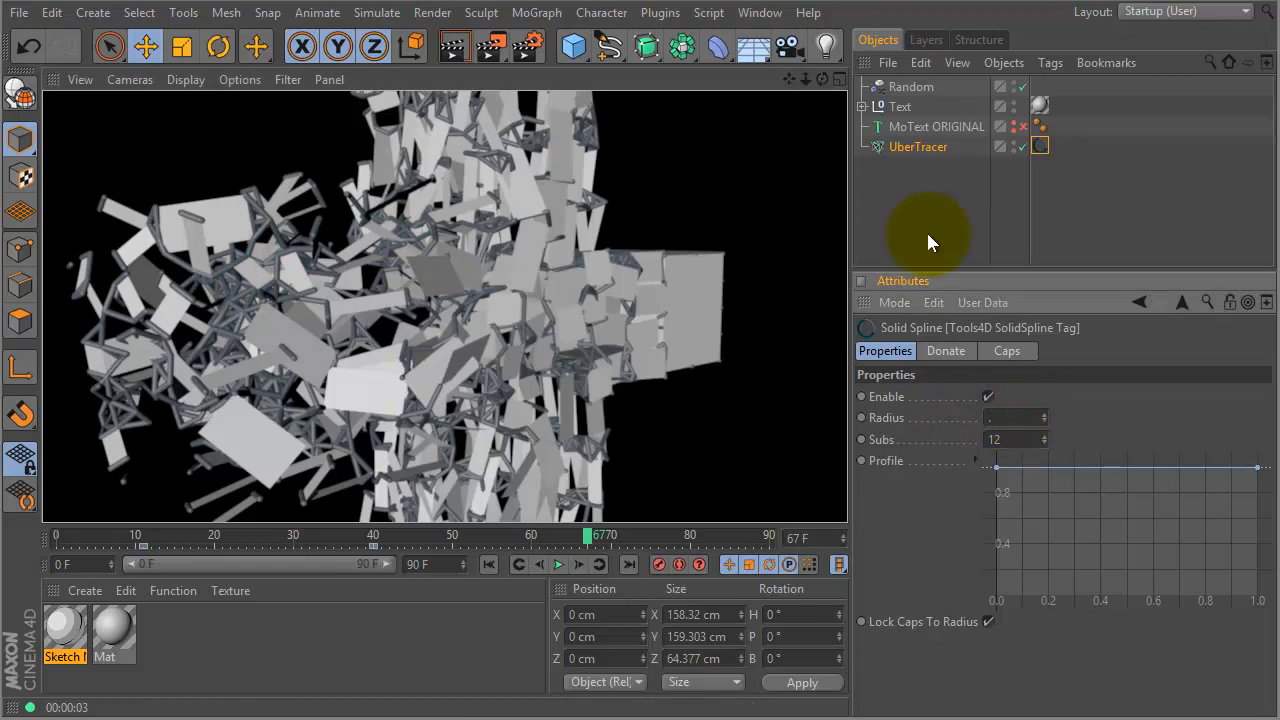
pyautogui.write('05')
pyautogui.press('Return')
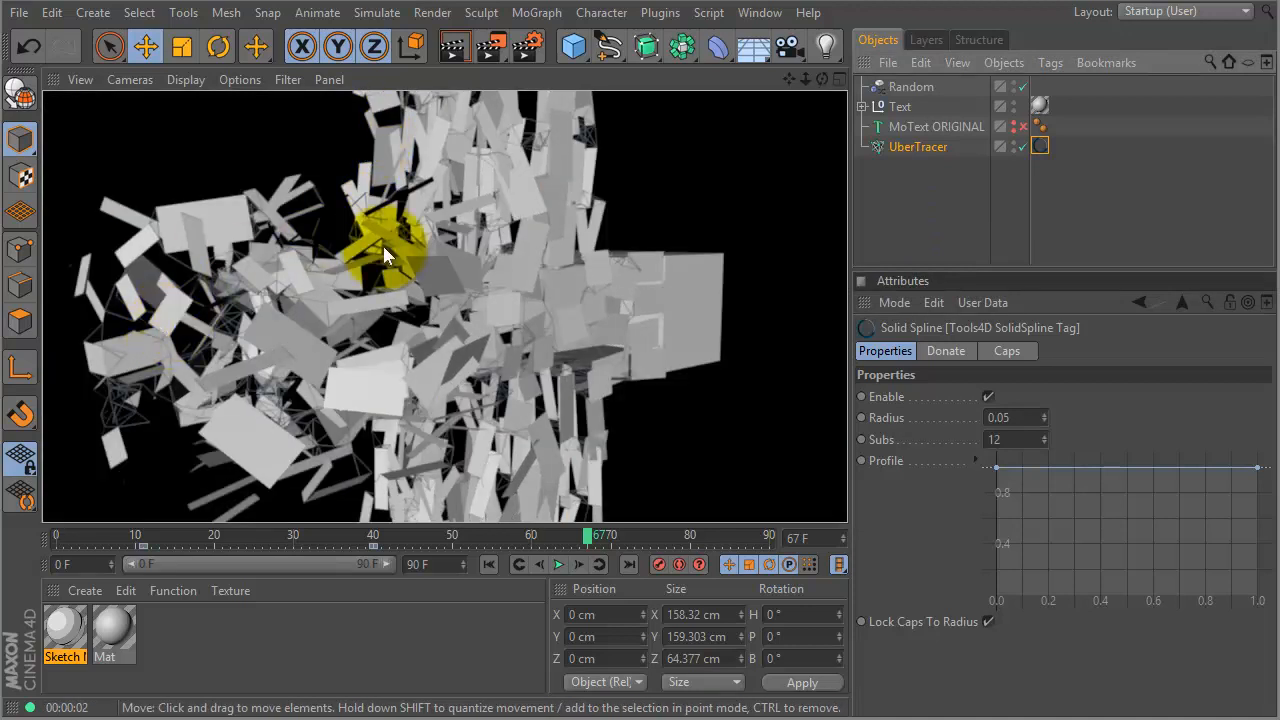
pyautogui.click(1016, 417)
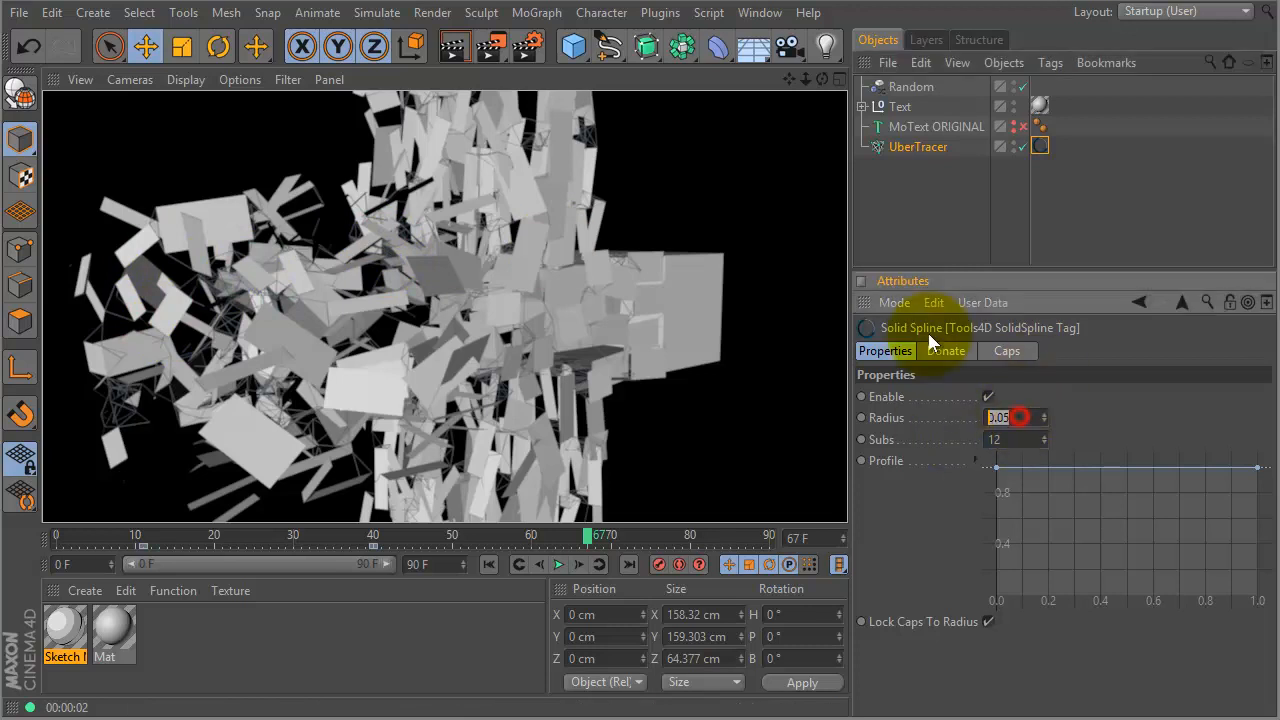
pyautogui.write('0.1')
pyautogui.press('Return')
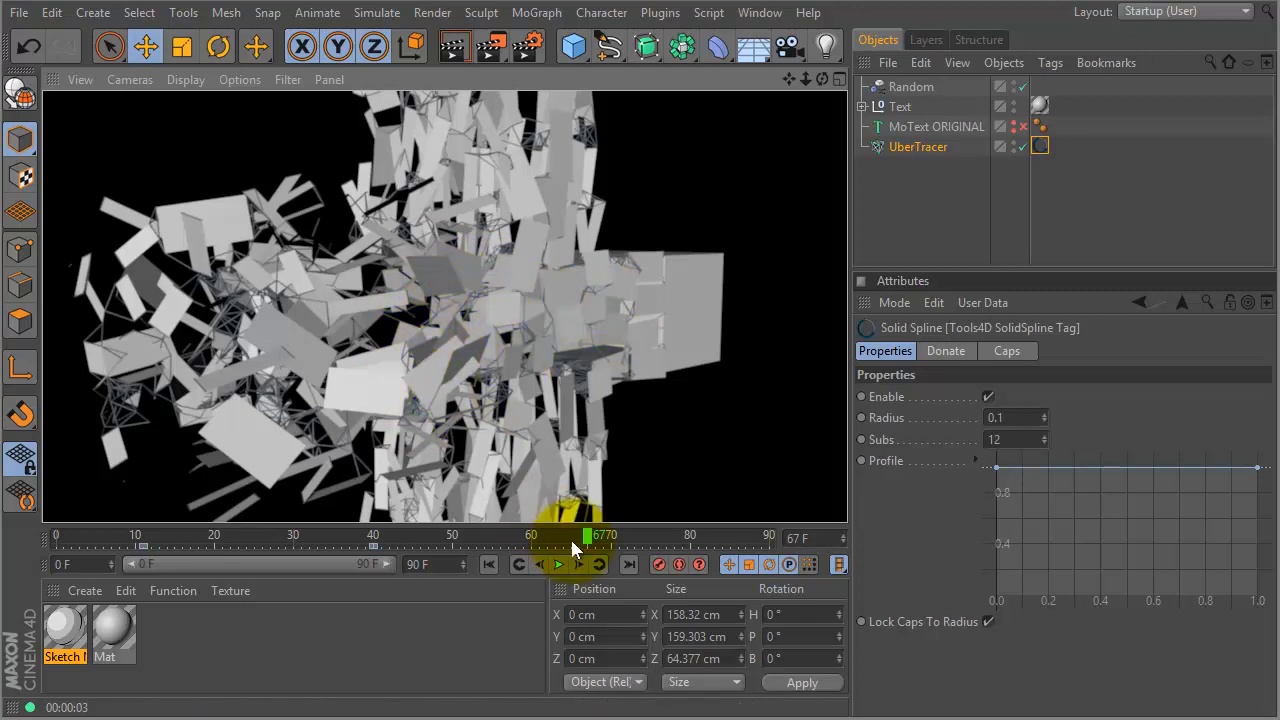
# - Scrub the shatter animation from frame 0 forward, stopping at frame 53
pyautogui.moveTo(586, 534)
pyautogui.mouseDown()
pyautogui.moveTo(449, 531)
pyautogui.moveTo(515, 497)
pyautogui.mouseUp()
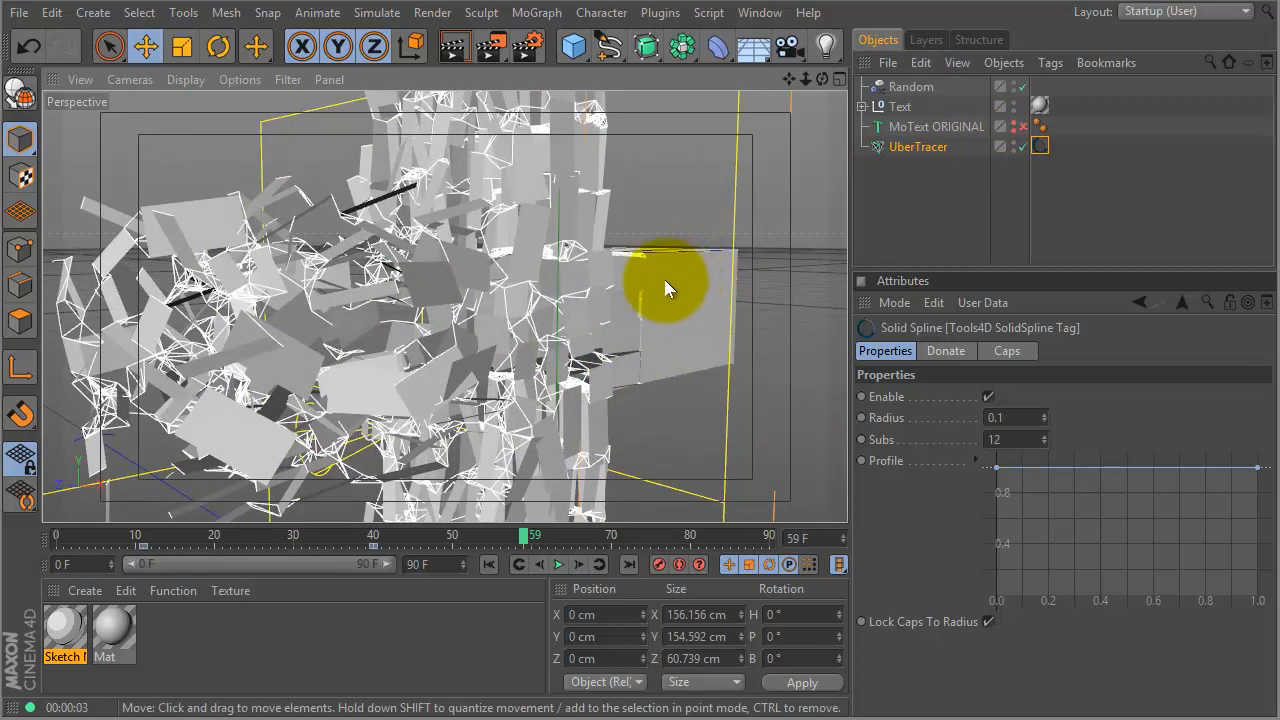
pyautogui.keyDown('alt'); pyautogui.moveTo(543, 309); pyautogui.dragTo(500, 334); pyautogui.keyUp('alt')
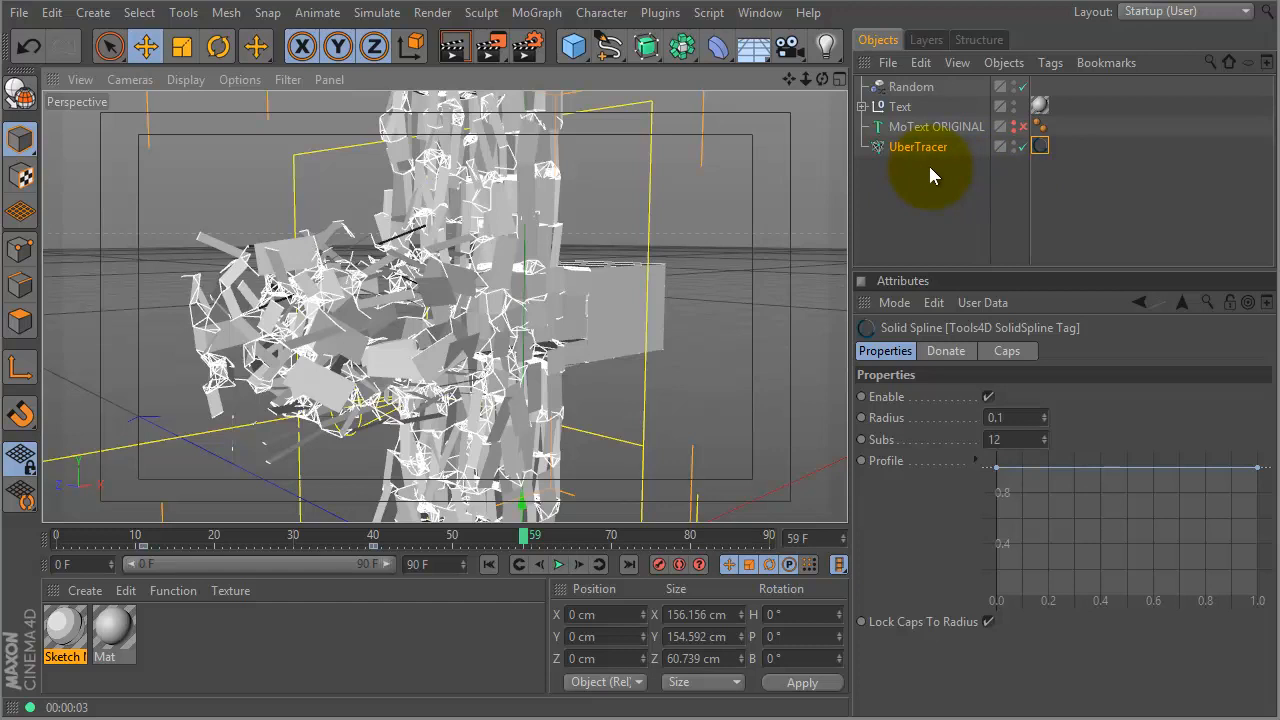
pyautogui.moveTo(528, 320)
pyautogui.keyDown('alt'); pyautogui.mouseDown()
pyautogui.moveTo(486, 349)
pyautogui.moveTo(537, 337)
pyautogui.moveTo(510, 330)
pyautogui.mouseUp(); pyautogui.keyUp('alt')
pyautogui.click(56, 535)
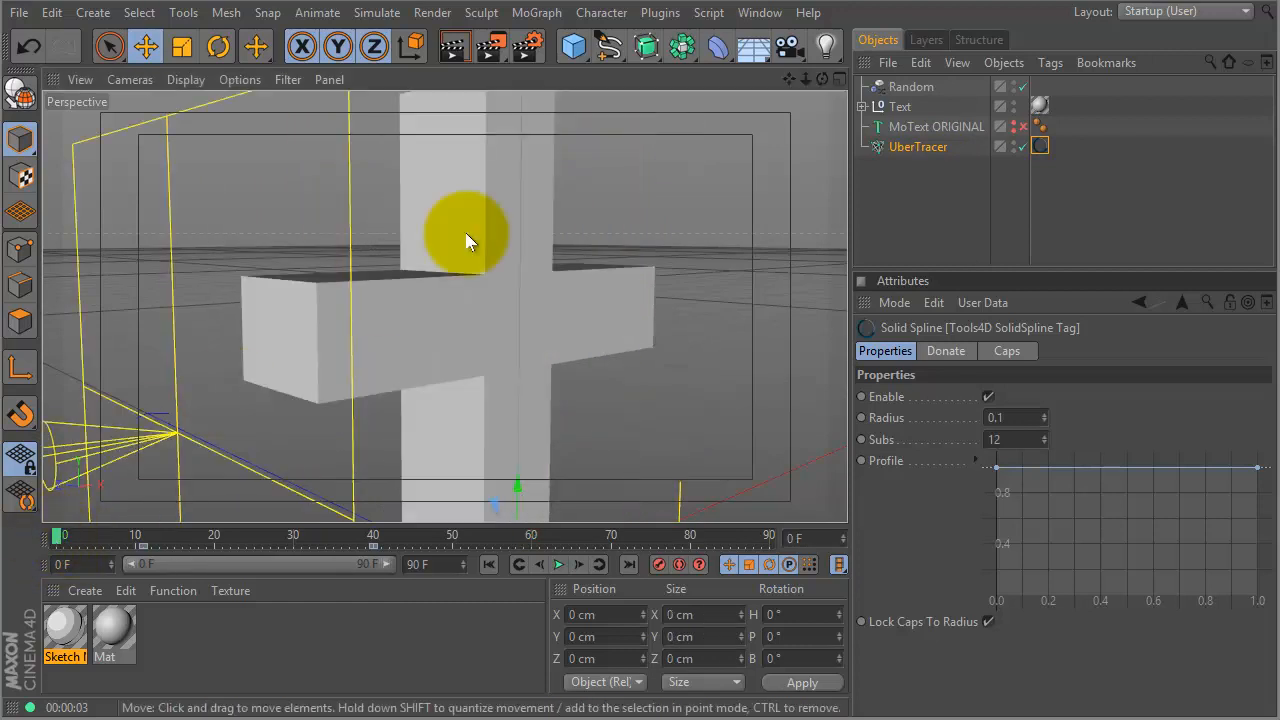
pyautogui.click(63, 536)
pyautogui.moveTo(66, 541); pyautogui.dragTo(110, 541)
pyautogui.moveTo(196, 538); pyautogui.dragTo(510, 440)
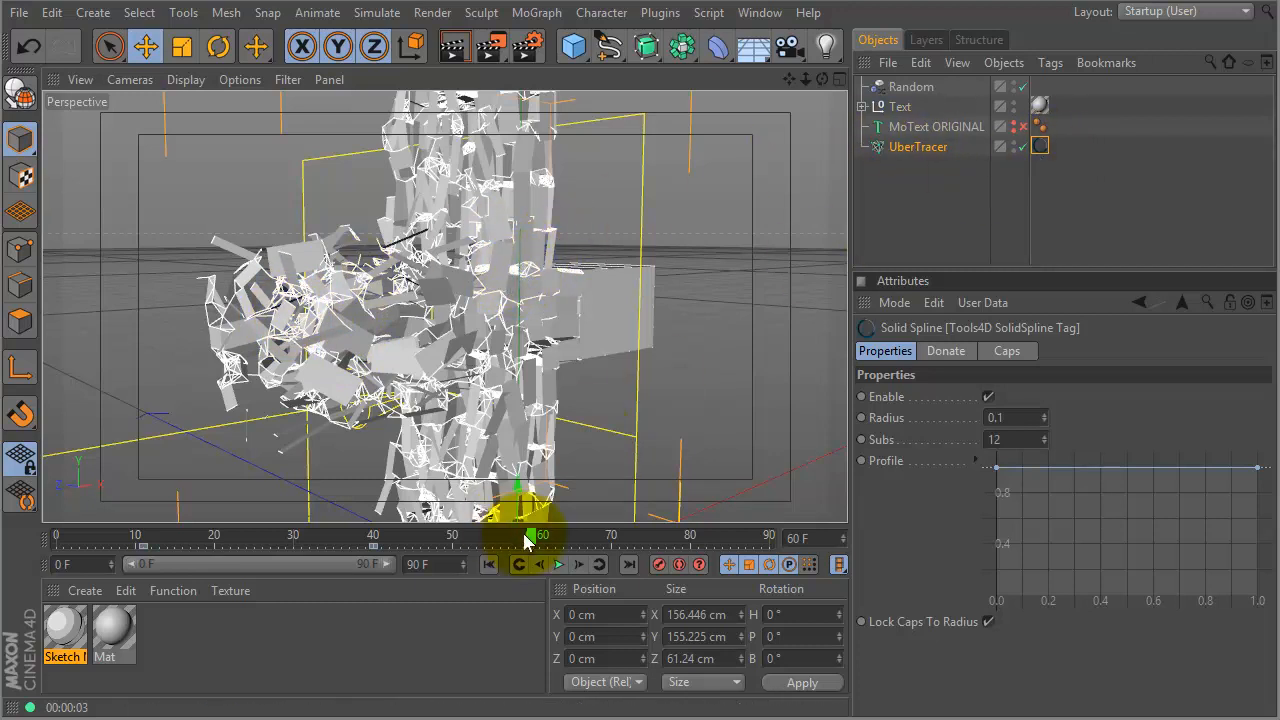
pyautogui.moveTo(534, 535); pyautogui.dragTo(483, 503)
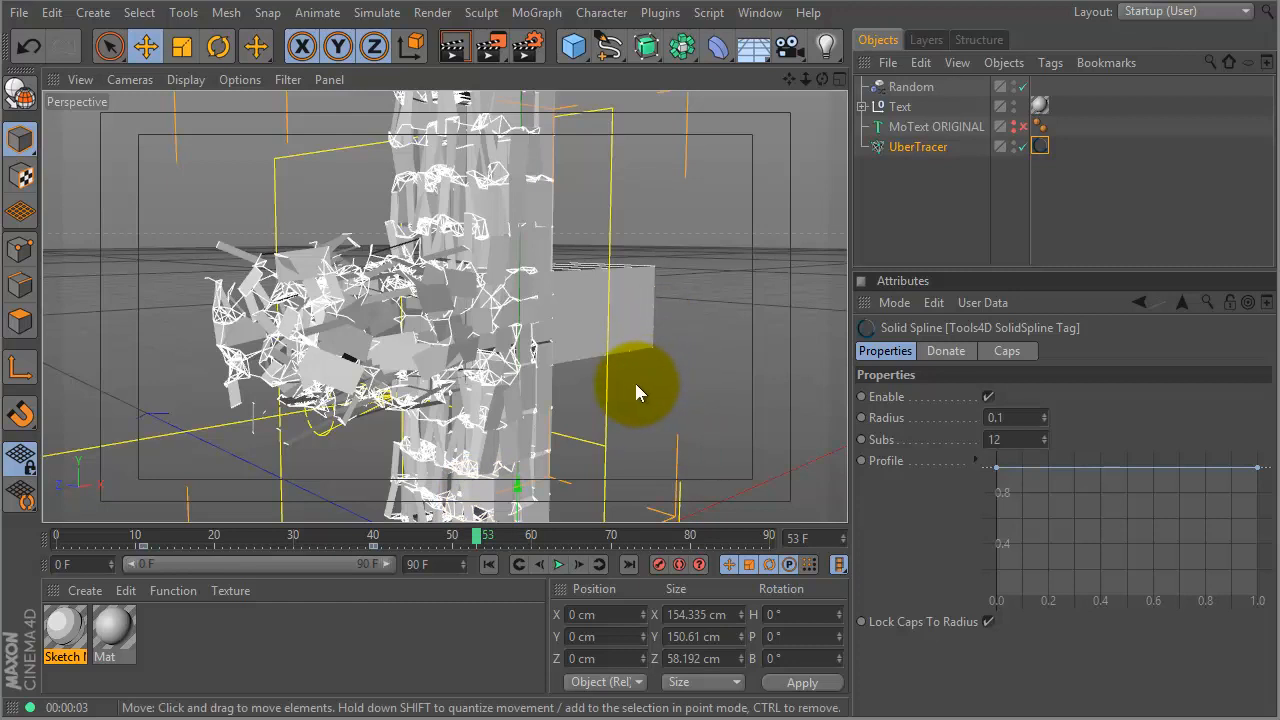
# - Add the MMG - The Illuminati light rig preset from the Content Browser to the scene
pyautogui.hotkey('shift', 'F8')
pyautogui.doubleClick(672, 250)
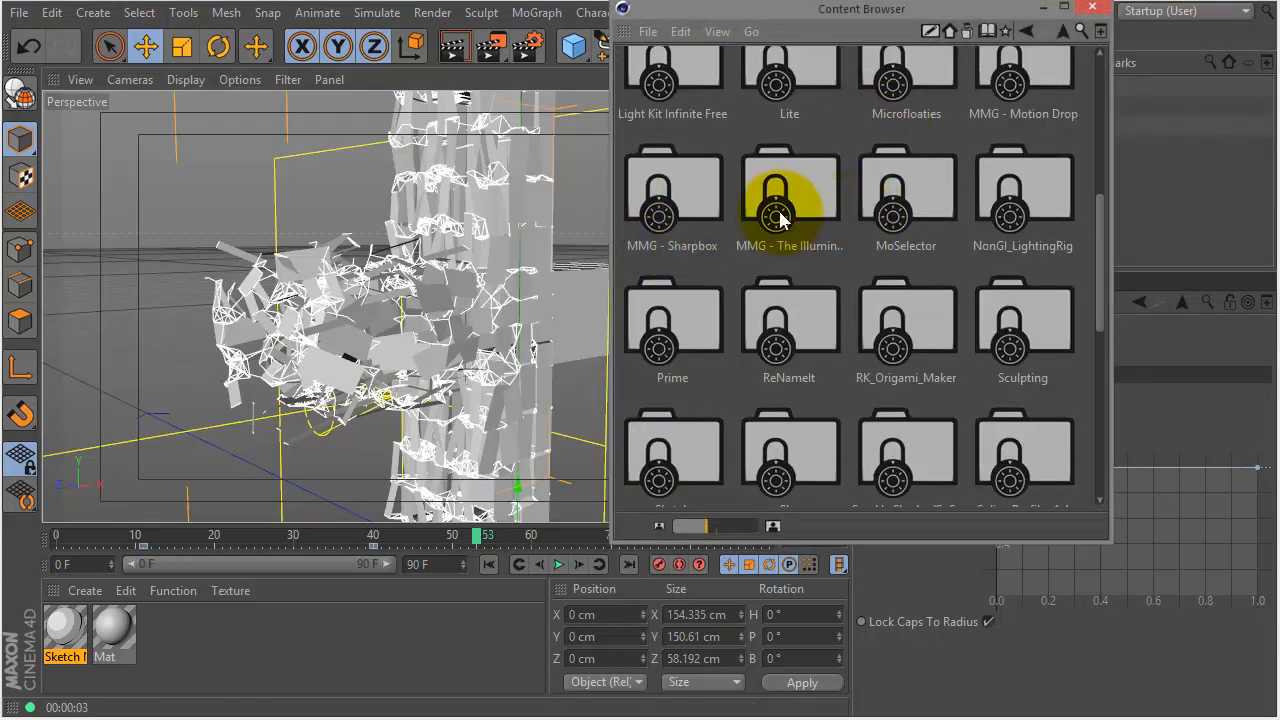
pyautogui.doubleClick(825, 207)
pyautogui.moveTo(786, 12); pyautogui.dragTo(433, 155)
pyautogui.moveTo(354, 225); pyautogui.dragTo(884, 160)
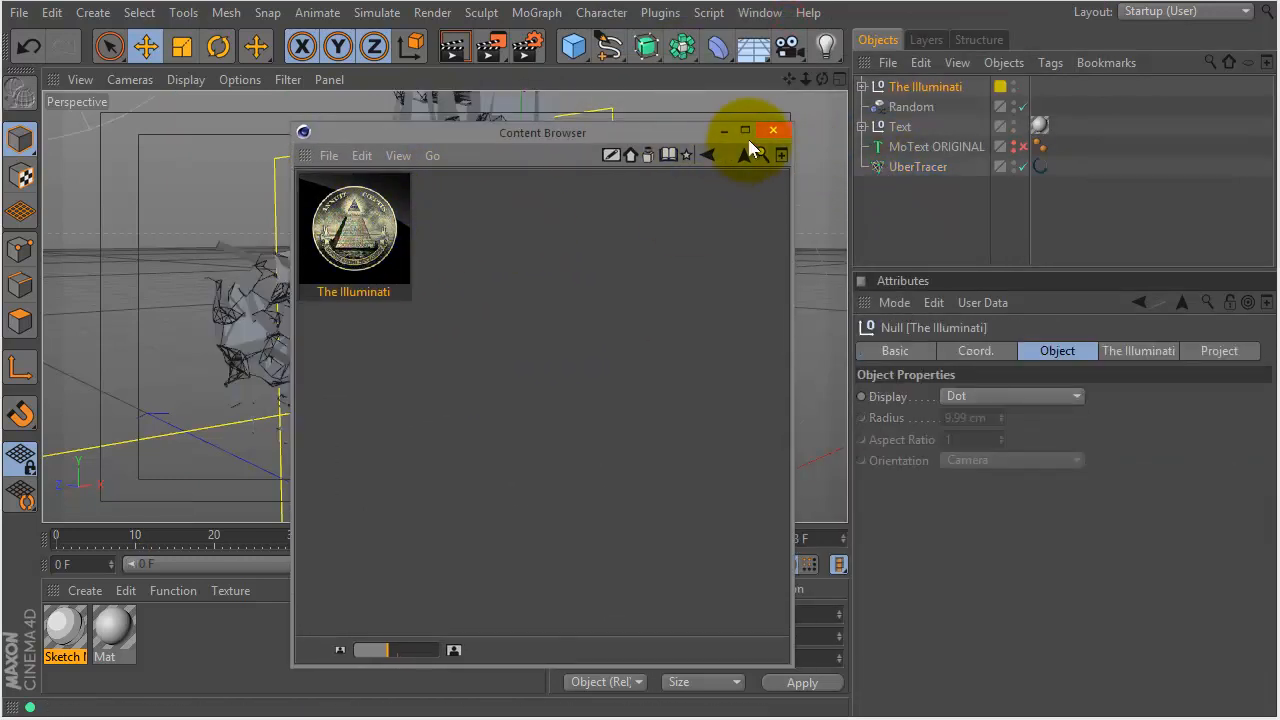
pyautogui.click(774, 136)
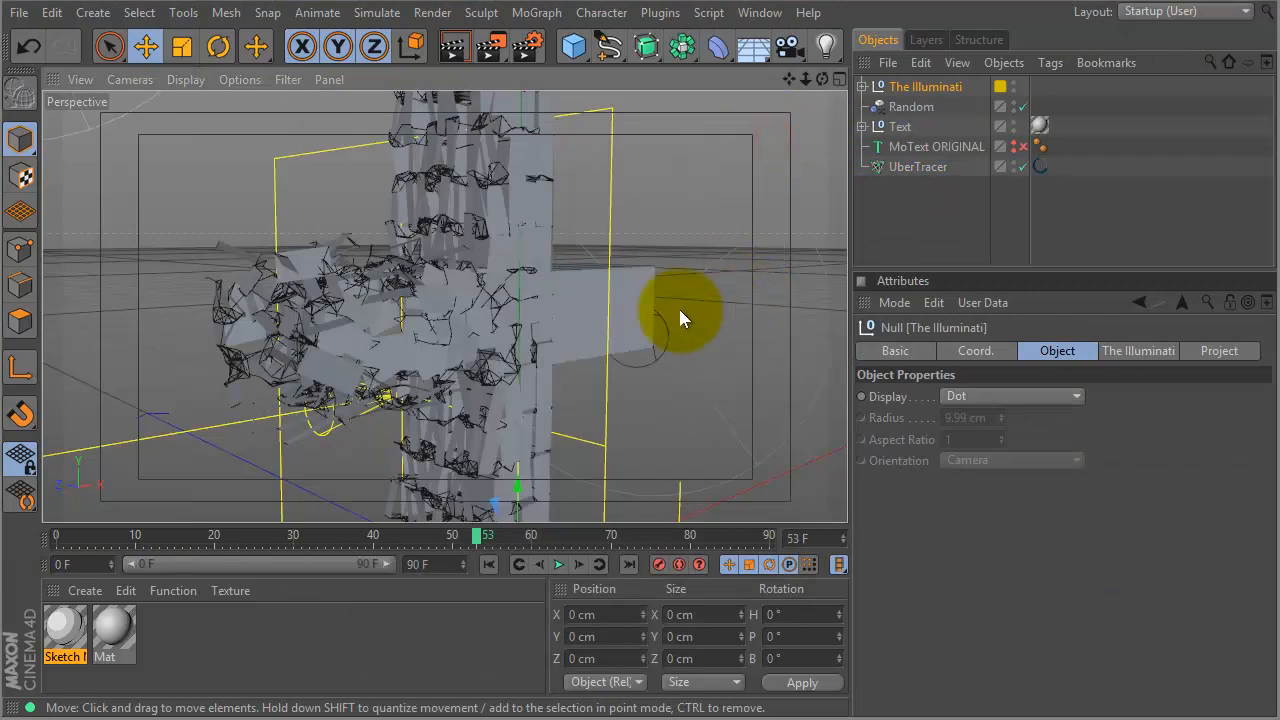
# - Raise The Illuminati rig's Complexity to 23%
pyautogui.keyDown('alt'); pyautogui.moveTo(667, 314); pyautogui.dragTo(369, 381, button='right'); pyautogui.keyUp('alt')
pyautogui.keyDown('alt'); pyautogui.moveTo(369, 381); pyautogui.dragTo(299, 372); pyautogui.keyUp('alt')
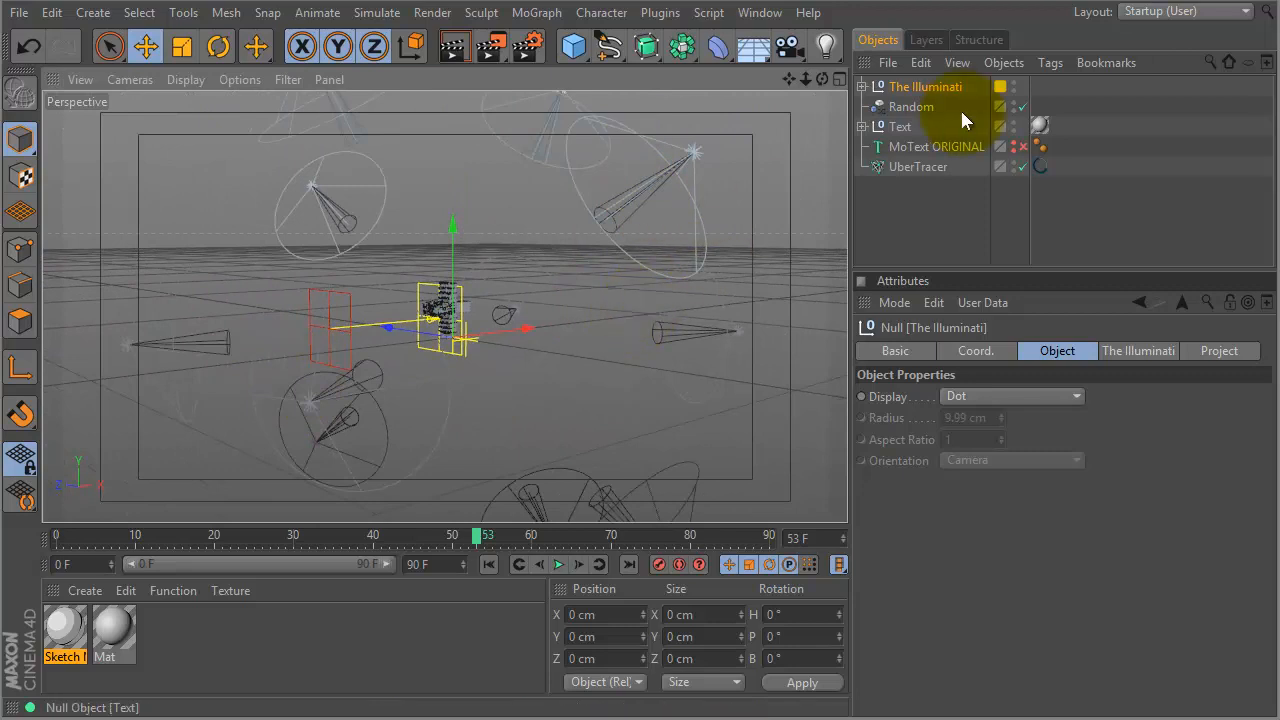
pyautogui.click(1130, 349)
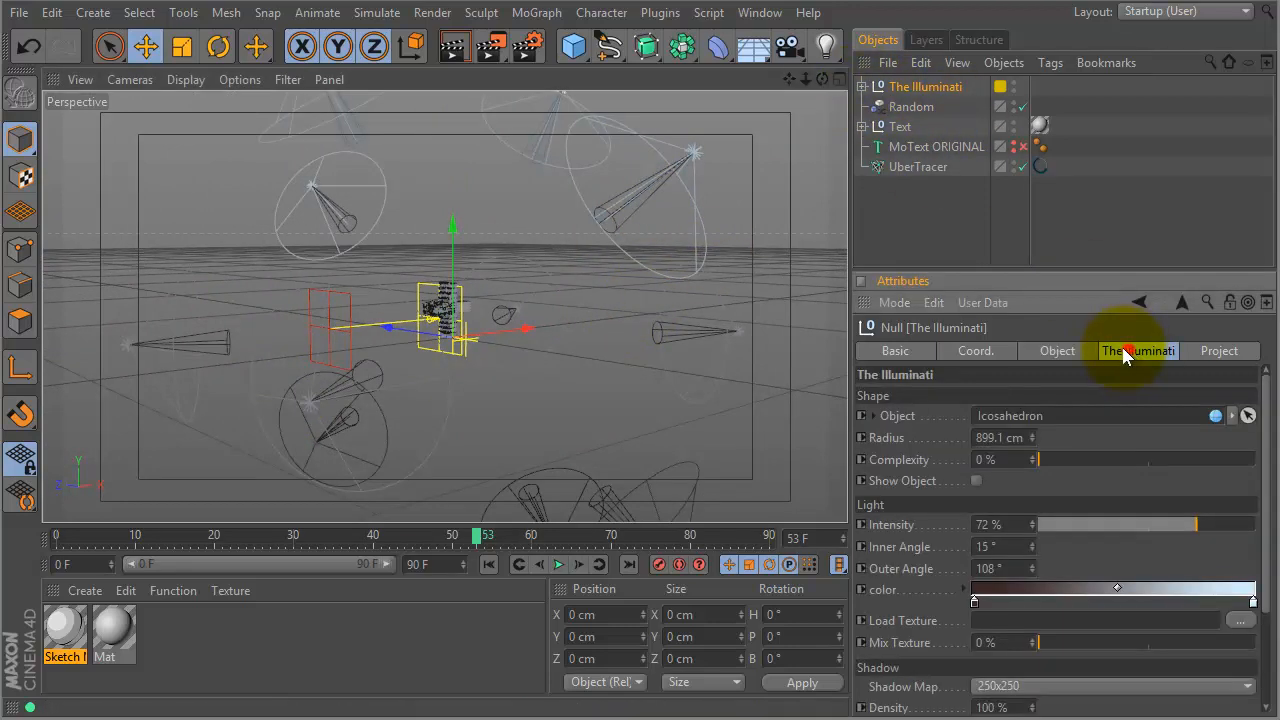
pyautogui.moveTo(1057, 266); pyautogui.dragTo(1044, 194)
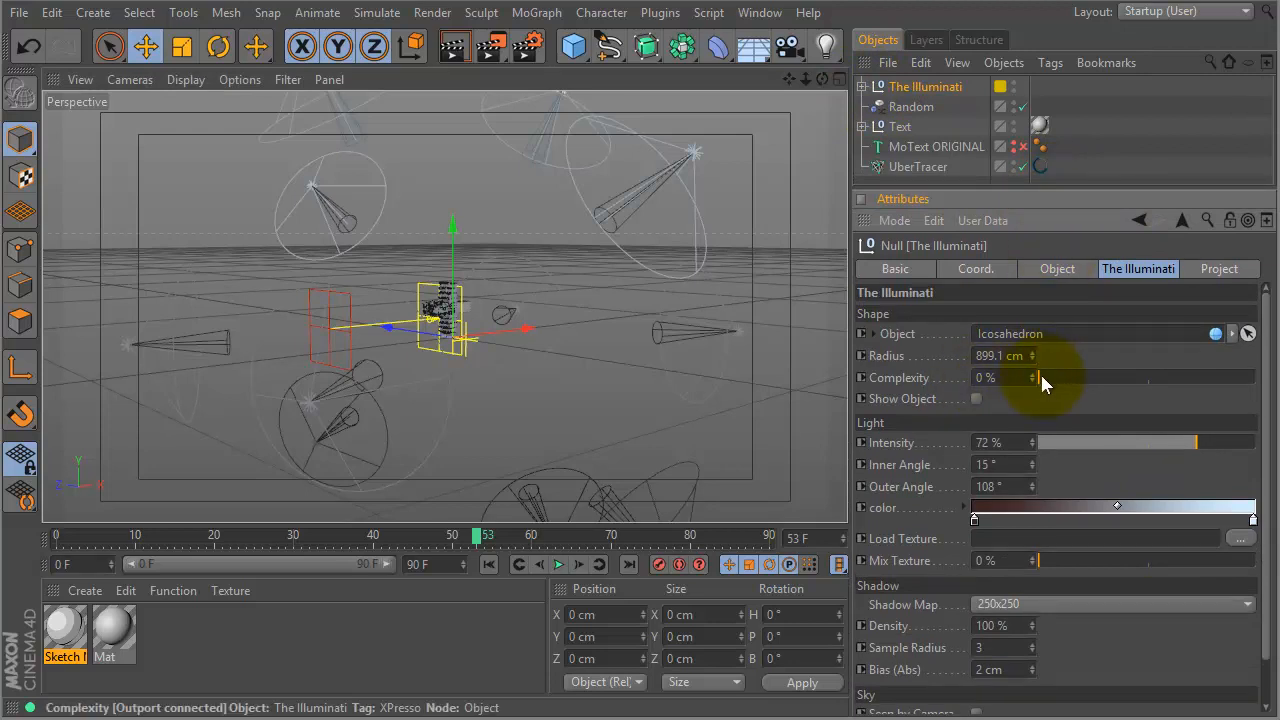
pyautogui.moveTo(1041, 376); pyautogui.dragTo(1085, 388)
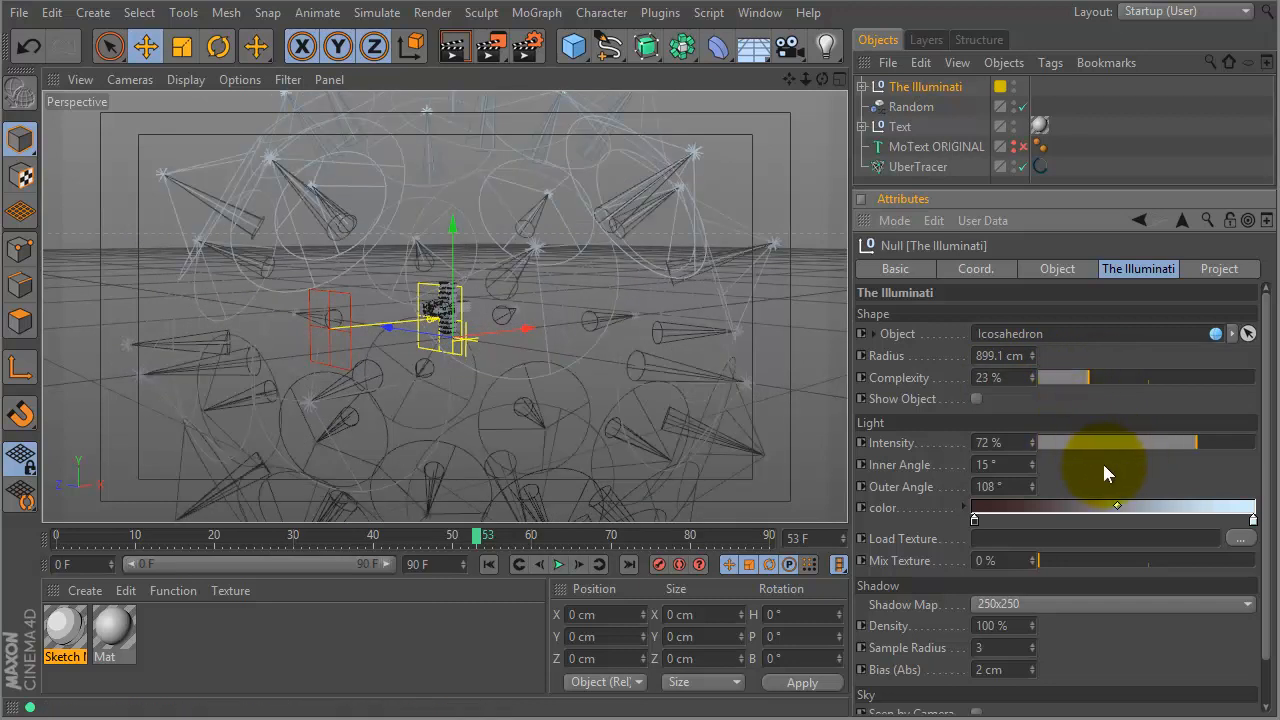
# - Set the rig's shadow map to 500x500 and render a viewport preview
pyautogui.click(449, 313)
pyautogui.moveTo(449, 318); pyautogui.dragTo(525, 291)
pyautogui.hotkey('ctrl', 'z')
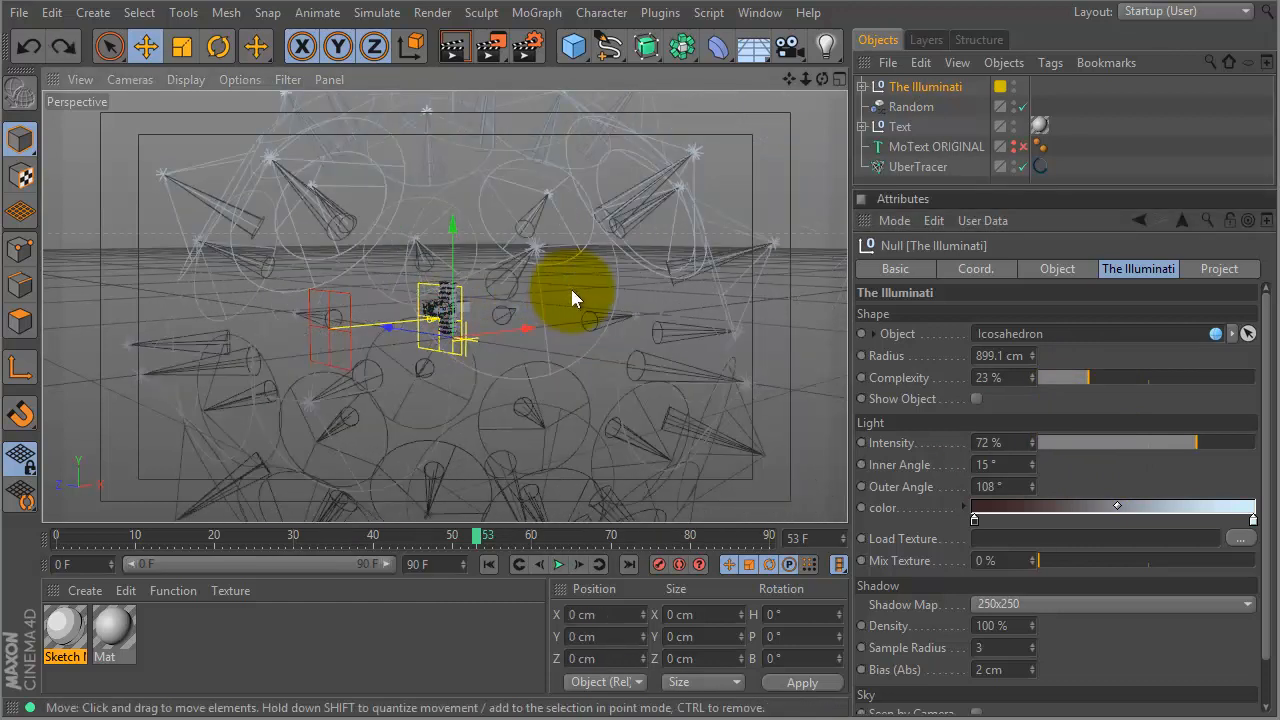
pyautogui.keyDown('alt'); pyautogui.moveTo(517, 330); pyautogui.dragTo(768, 250, button='right'); pyautogui.keyUp('alt')
pyautogui.keyDown('alt'); pyautogui.moveTo(639, 283); pyautogui.dragTo(713, 261, button='right'); pyautogui.keyUp('alt')
pyautogui.moveTo(597, 286)
pyautogui.keyDown('alt'); pyautogui.mouseDown()
pyautogui.moveTo(633, 291)
pyautogui.moveTo(618, 293)
pyautogui.mouseUp(); pyautogui.keyUp('alt')
pyautogui.moveTo(1268, 433); pyautogui.dragTo(1268, 485)
pyautogui.click(1179, 555)
pyautogui.click(1110, 585)
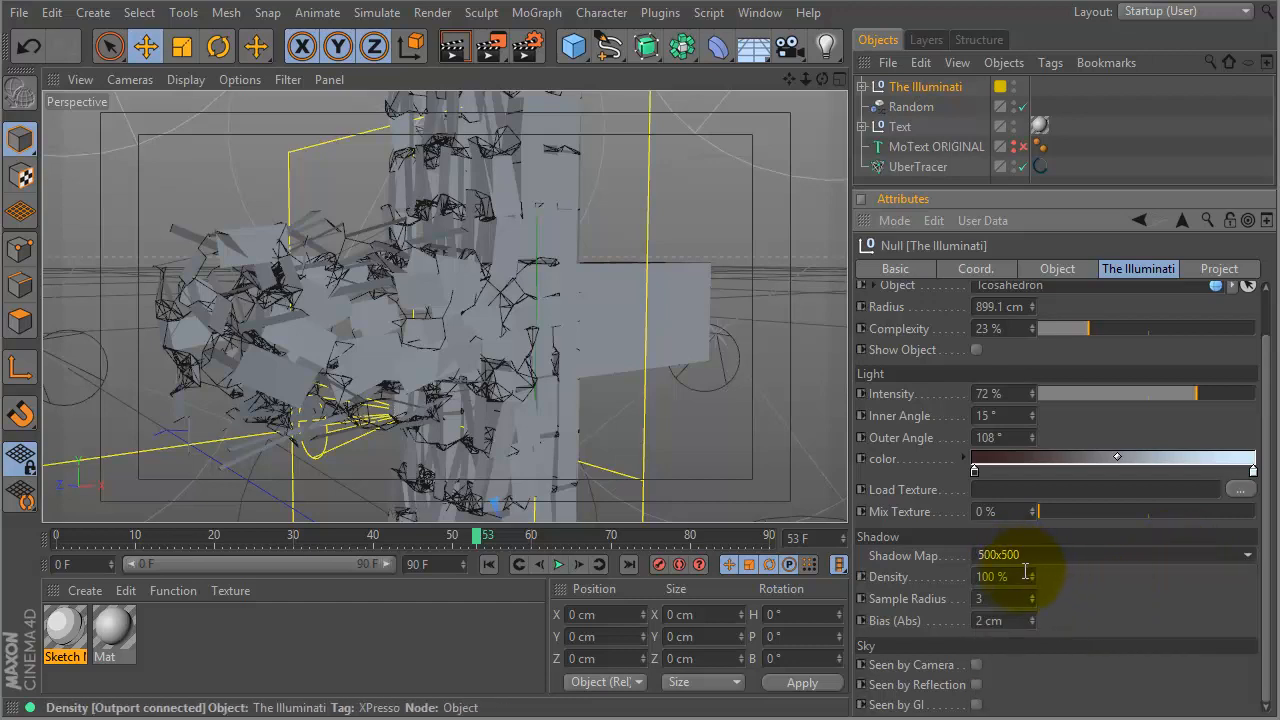
pyautogui.hotkey('ctrl', 'r')
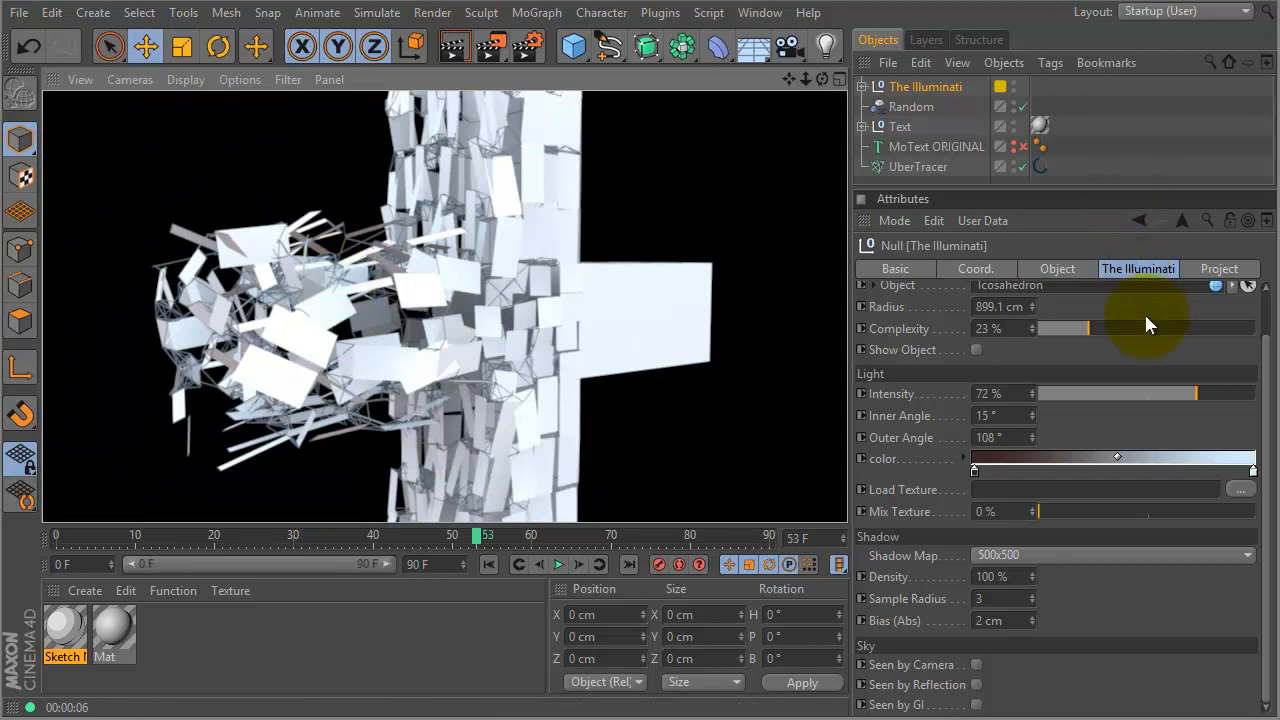
# - Lower the light Intensity to 53% and re-render the preview
pyautogui.moveTo(1166, 389)
pyautogui.mouseDown()
pyautogui.moveTo(1194, 397)
pyautogui.moveTo(1153, 402)
pyautogui.mouseUp()
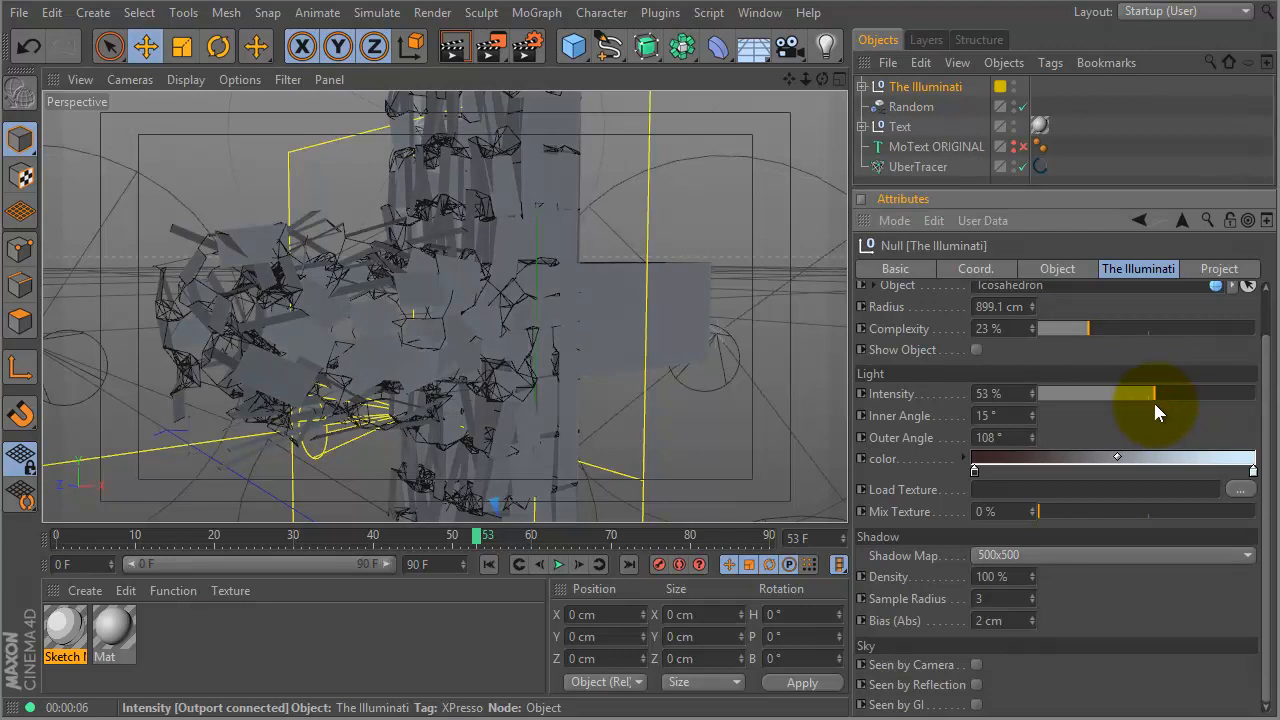
pyautogui.hotkey('ctrl', 'r')
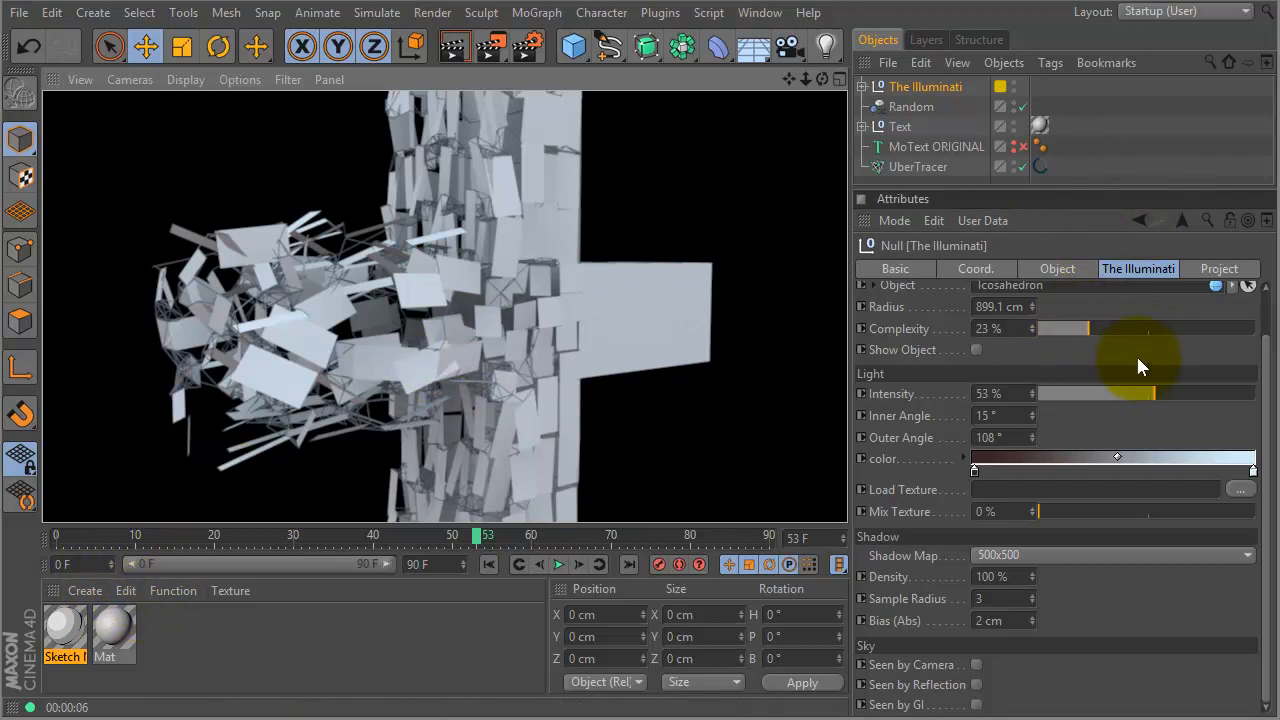
pyautogui.moveTo(1008, 188); pyautogui.dragTo(998, 289)
# - Create material Mat.1 and set its Color to orange RGB 210/79/13
pyautogui.doubleClick(182, 634)
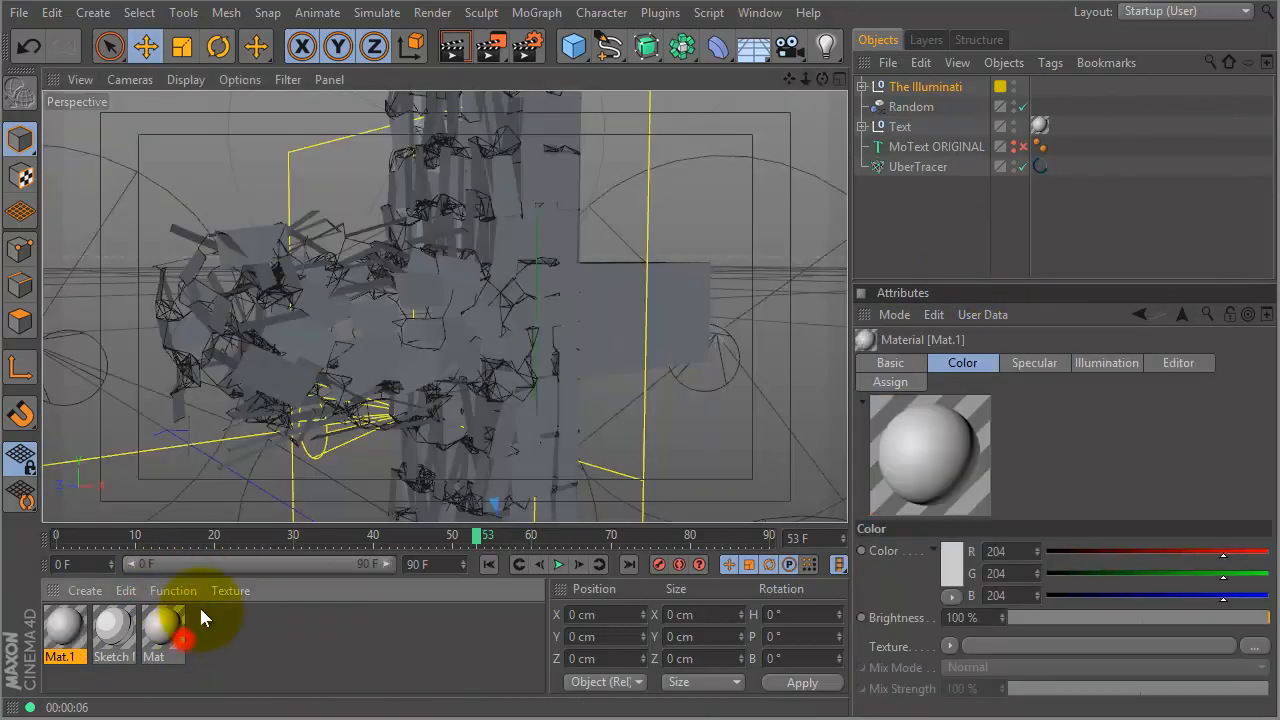
pyautogui.doubleClick(68, 626)
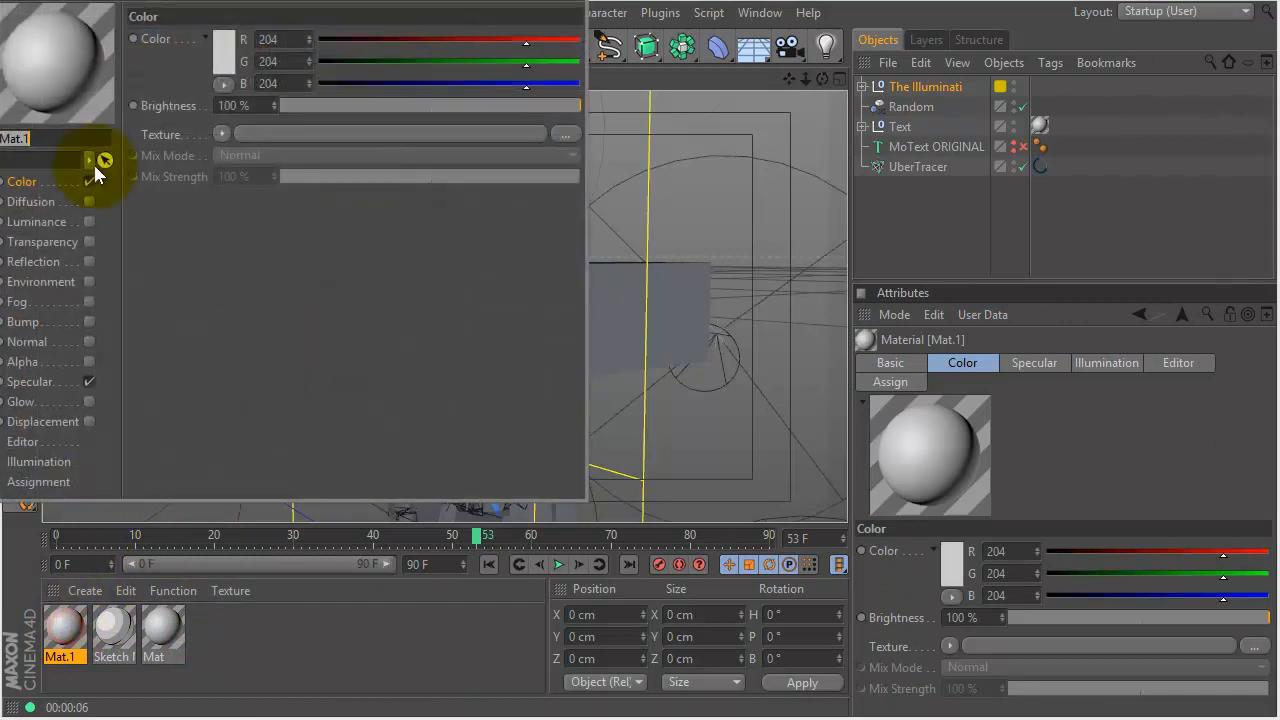
pyautogui.moveTo(92, 14); pyautogui.dragTo(160, 52)
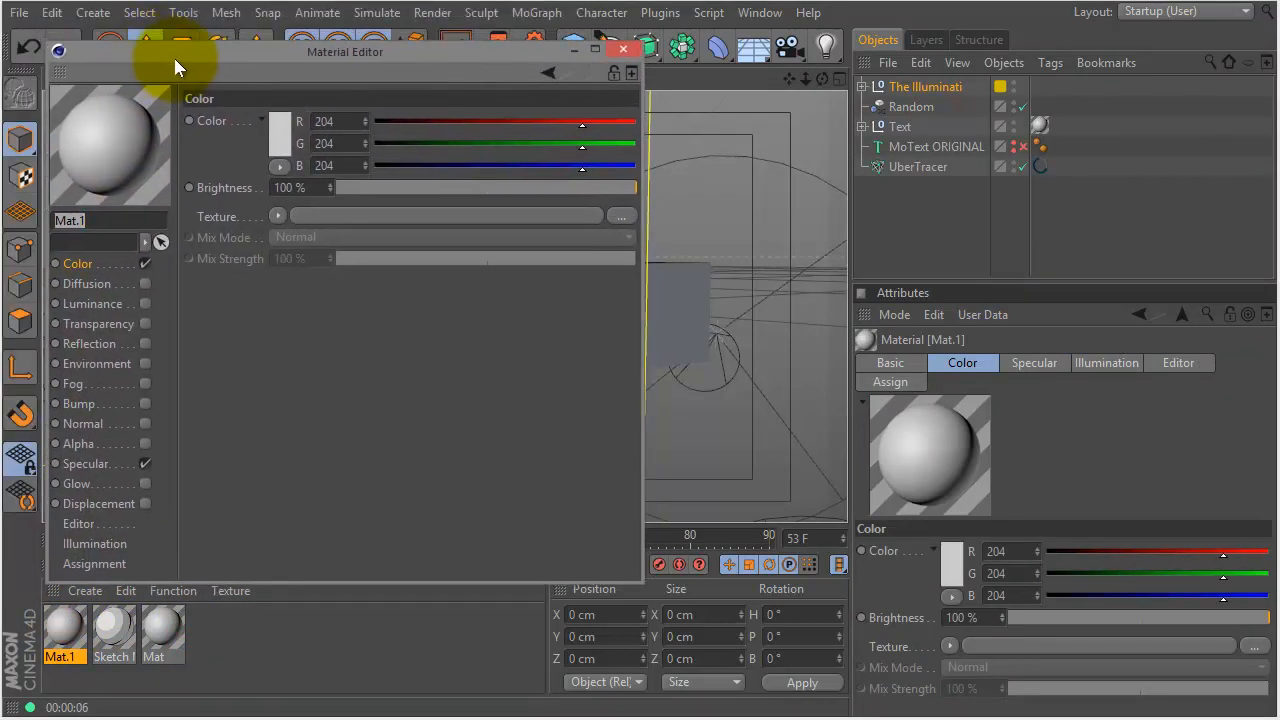
pyautogui.click(279, 135)
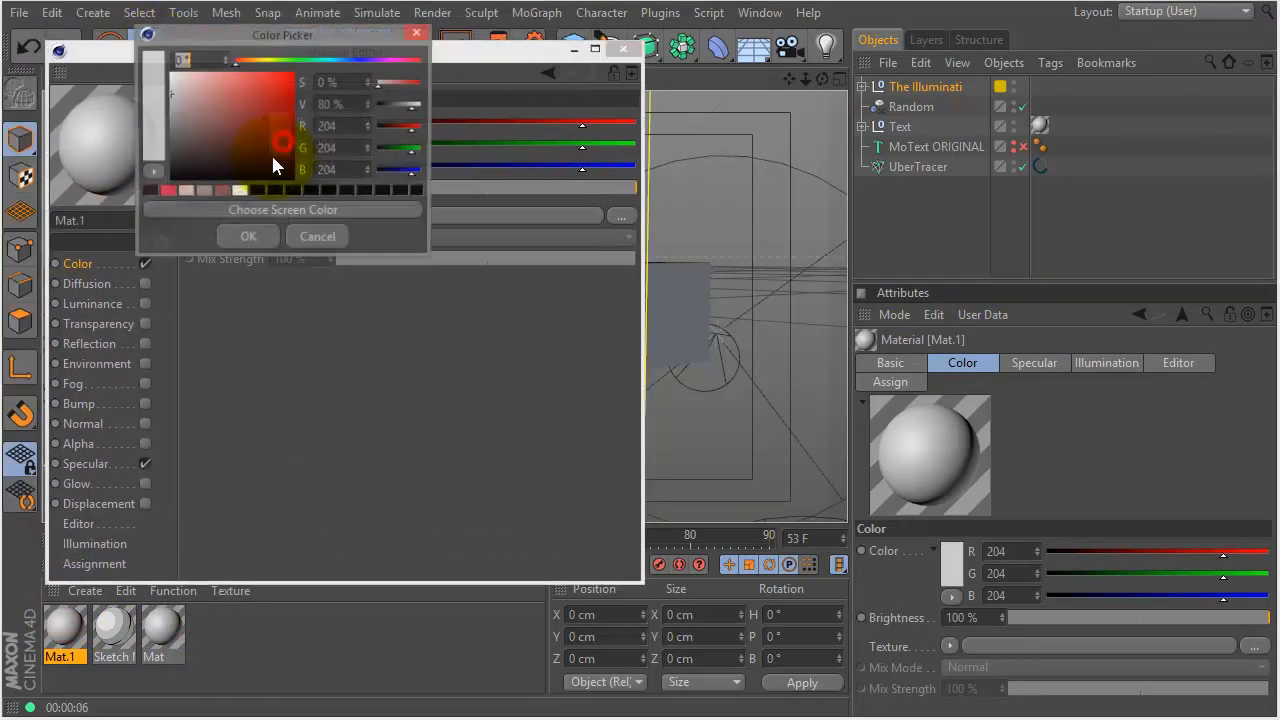
pyautogui.click(245, 62)
pyautogui.click(291, 86)
pyautogui.click(288, 95)
pyautogui.click(248, 237)
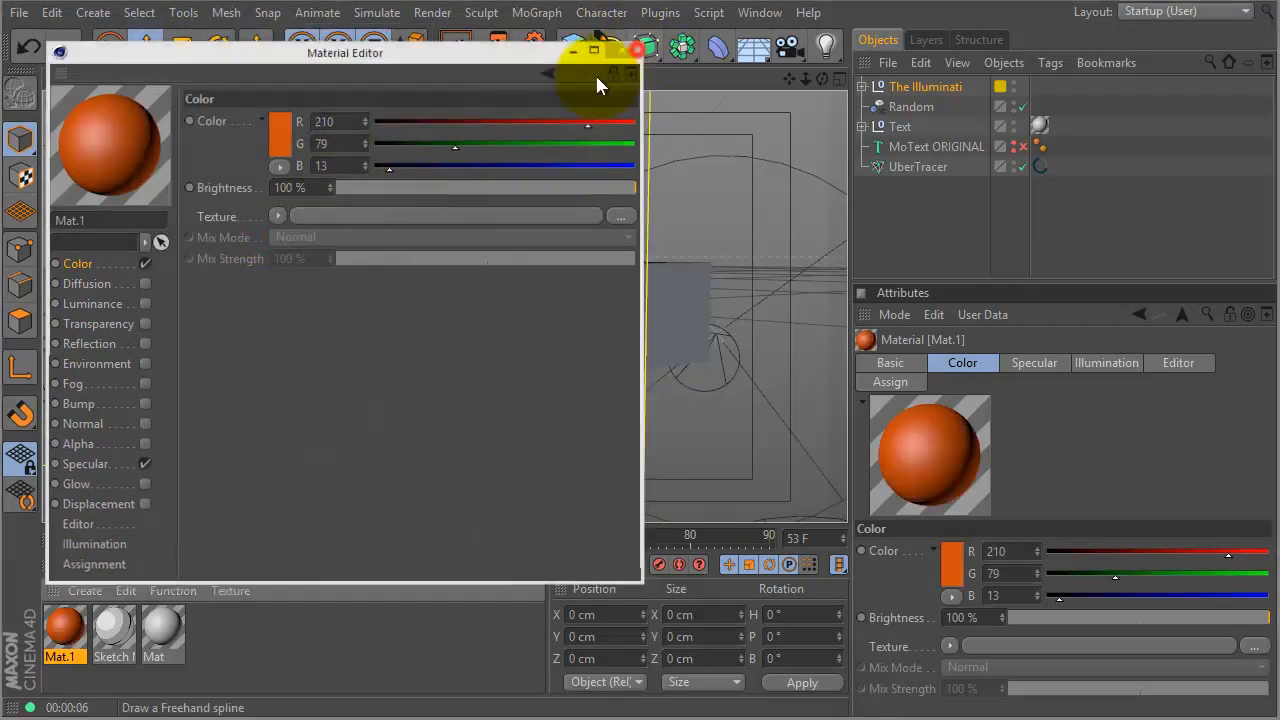
# - Apply Mat.1 to UberTracer and render a preview of the orange lines
pyautogui.click(629, 50)
pyautogui.moveTo(64, 628); pyautogui.dragTo(919, 172)
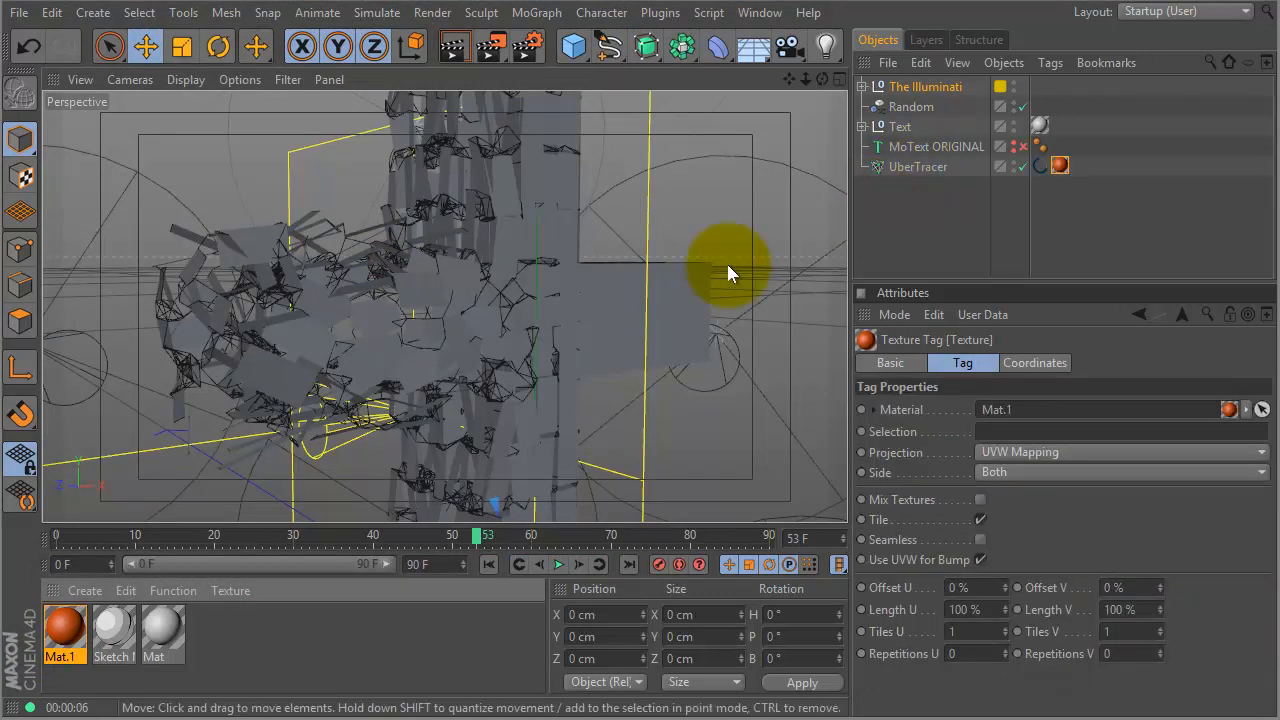
pyautogui.hotkey('ctrl', 'r')
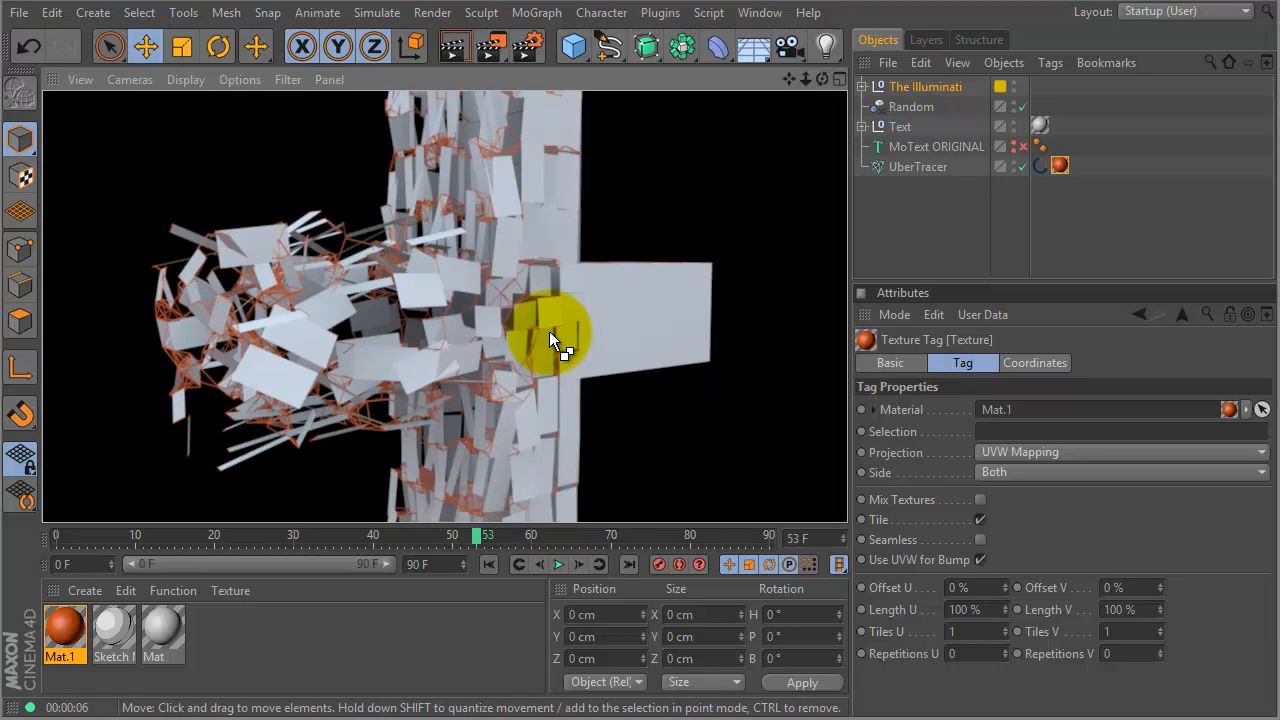
pyautogui.click(926, 87)
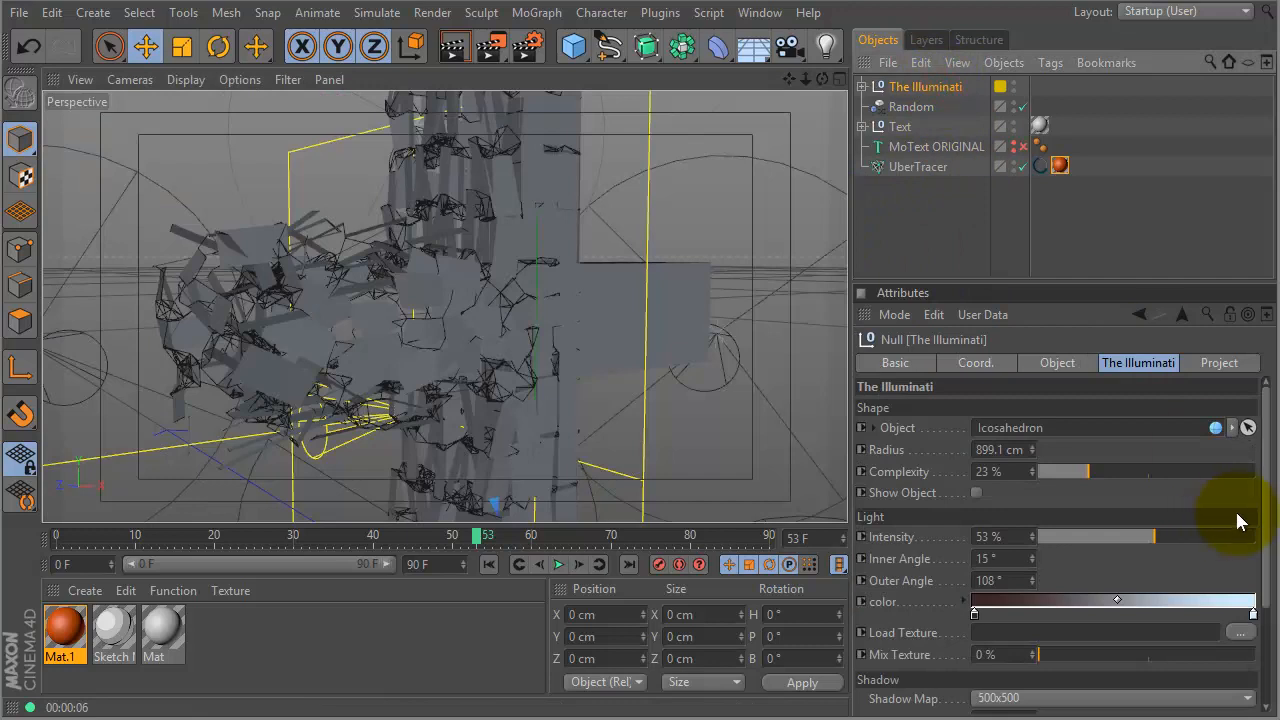
pyautogui.moveTo(1268, 500); pyautogui.dragTo(1217, 557)
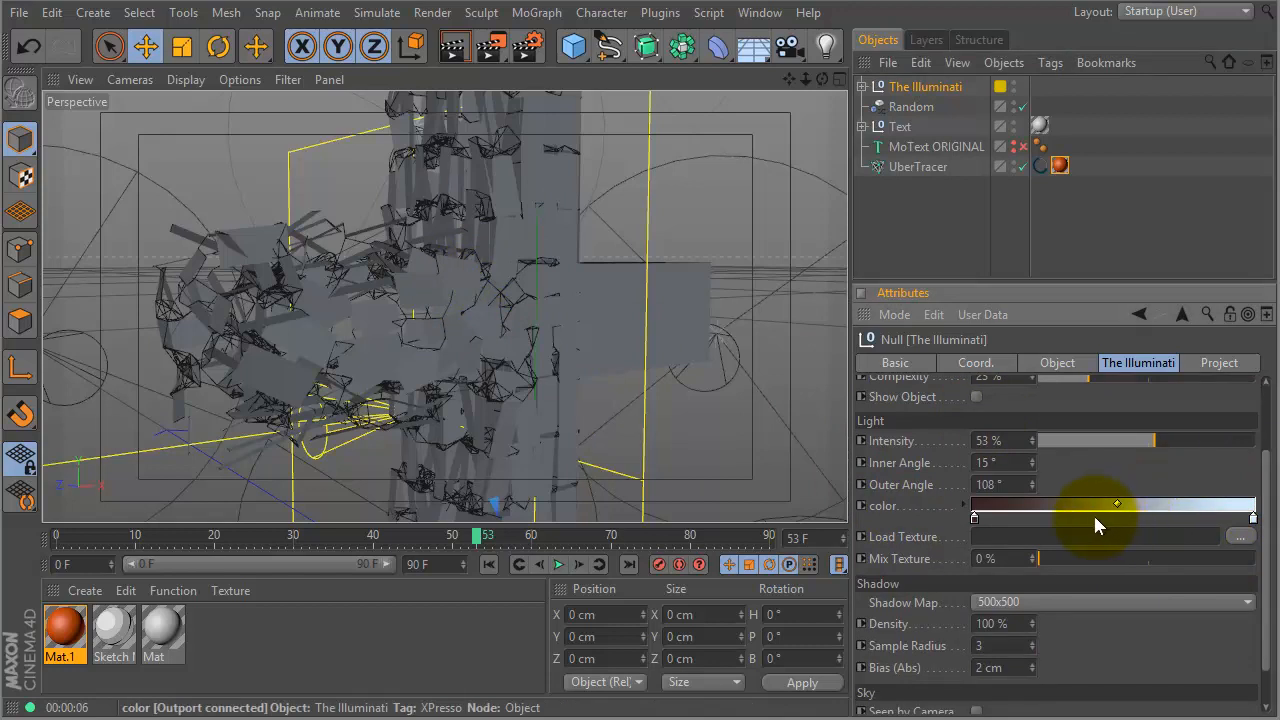
pyautogui.click(1253, 519)
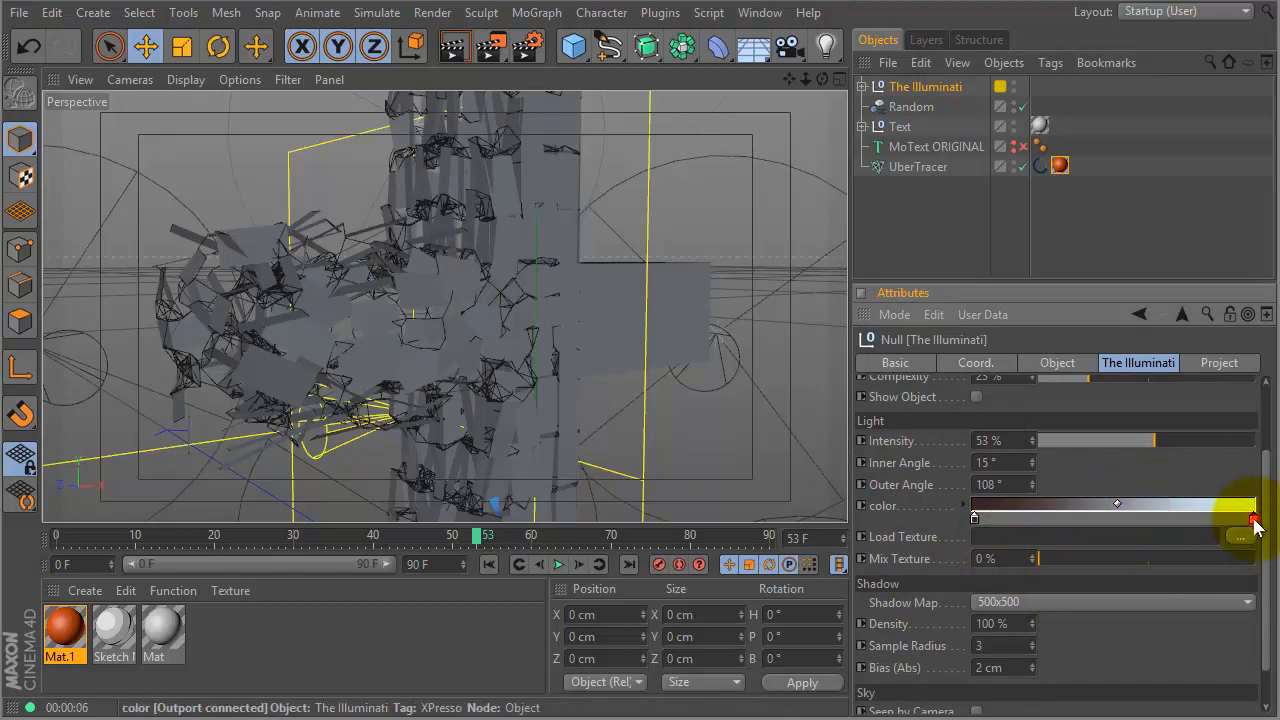
pyautogui.doubleClick(1253, 519)
pyautogui.moveTo(1214, 465); pyautogui.dragTo(1266, 454)
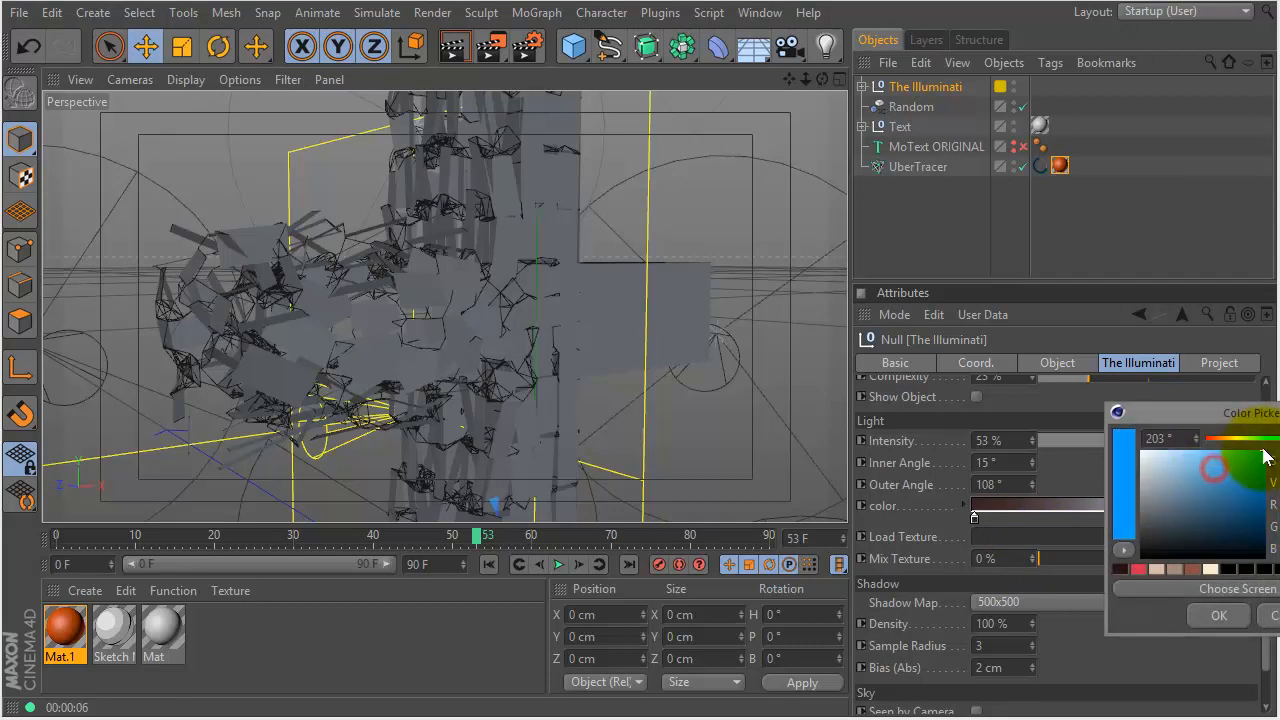
pyautogui.click(1217, 613)
pyautogui.doubleClick(975, 518)
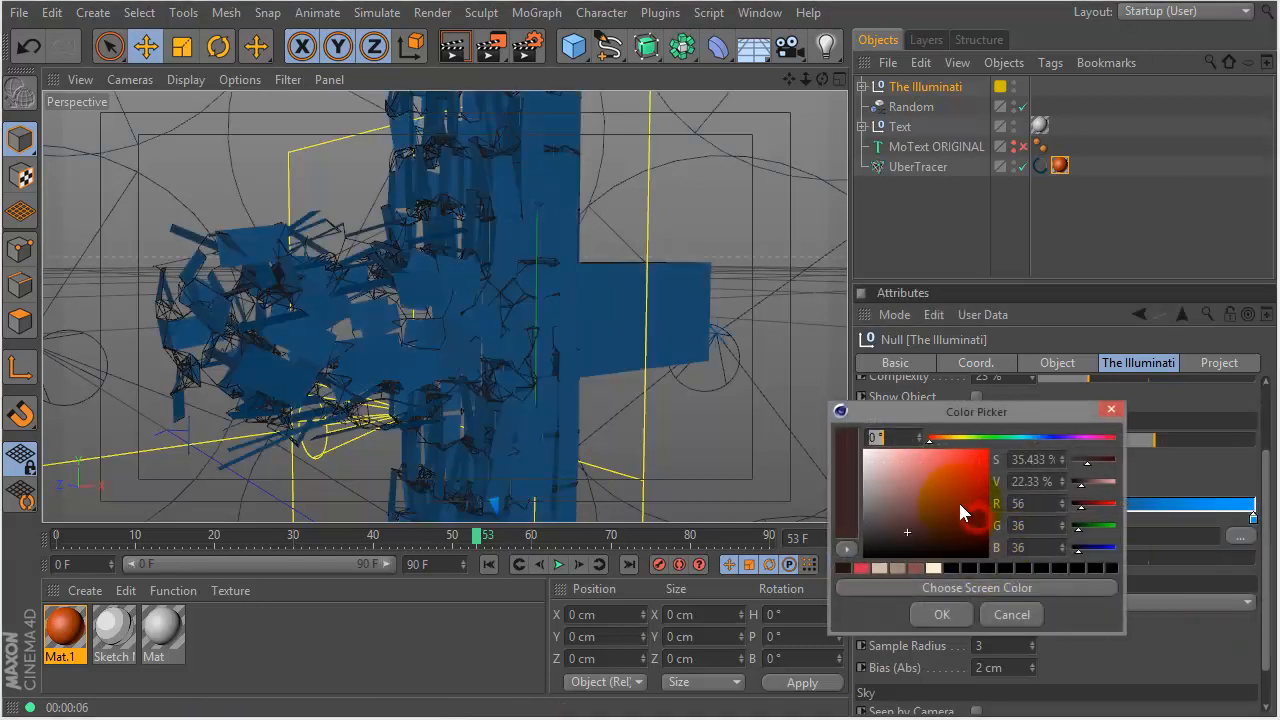
pyautogui.moveTo(972, 438)
pyautogui.mouseDown()
pyautogui.moveTo(958, 438)
pyautogui.moveTo(986, 455)
pyautogui.mouseUp()
pyautogui.click(942, 614)
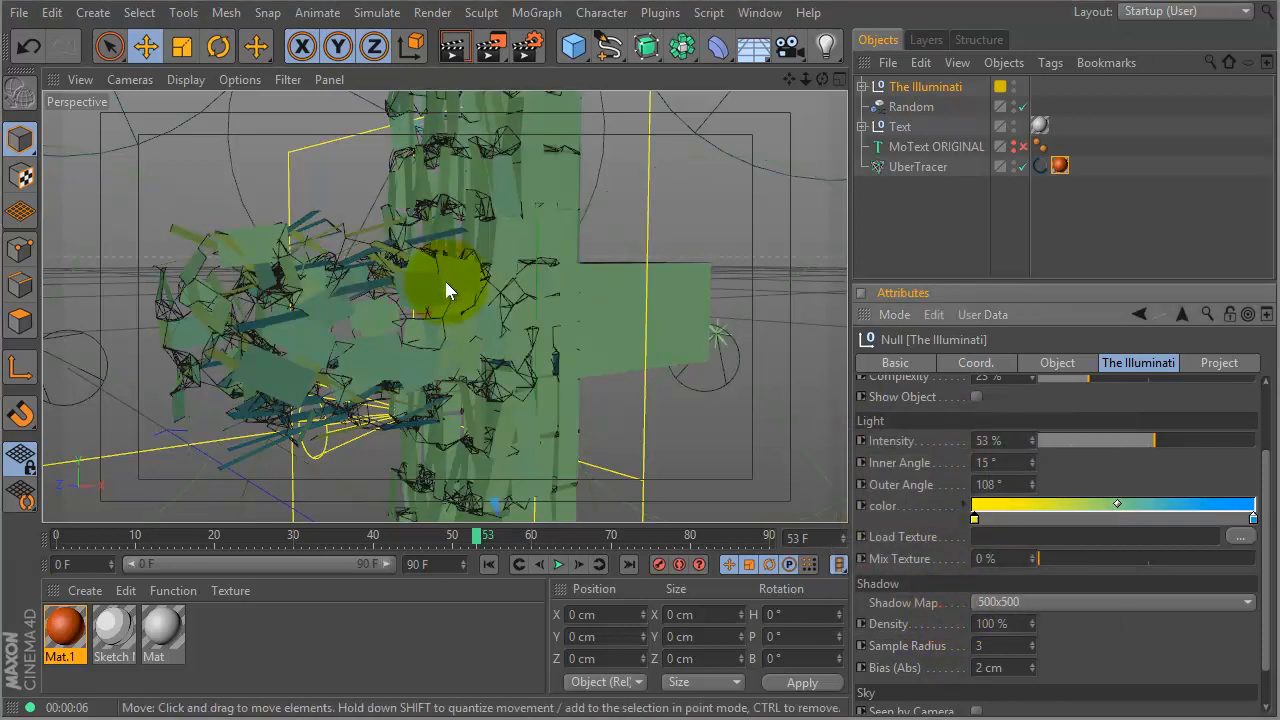
pyautogui.hotkey('ctrl', 'r')
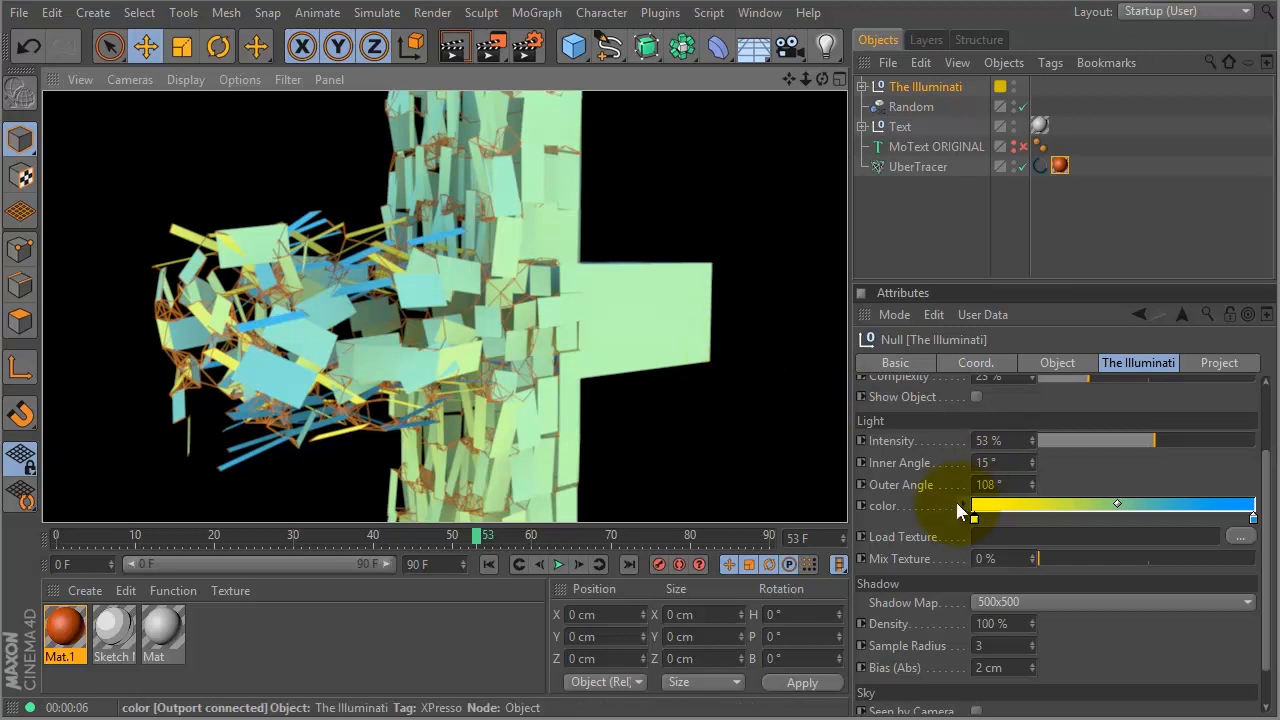
pyautogui.hotkey('ctrl', 'z')
pyautogui.hotkey('ctrl', 'z')
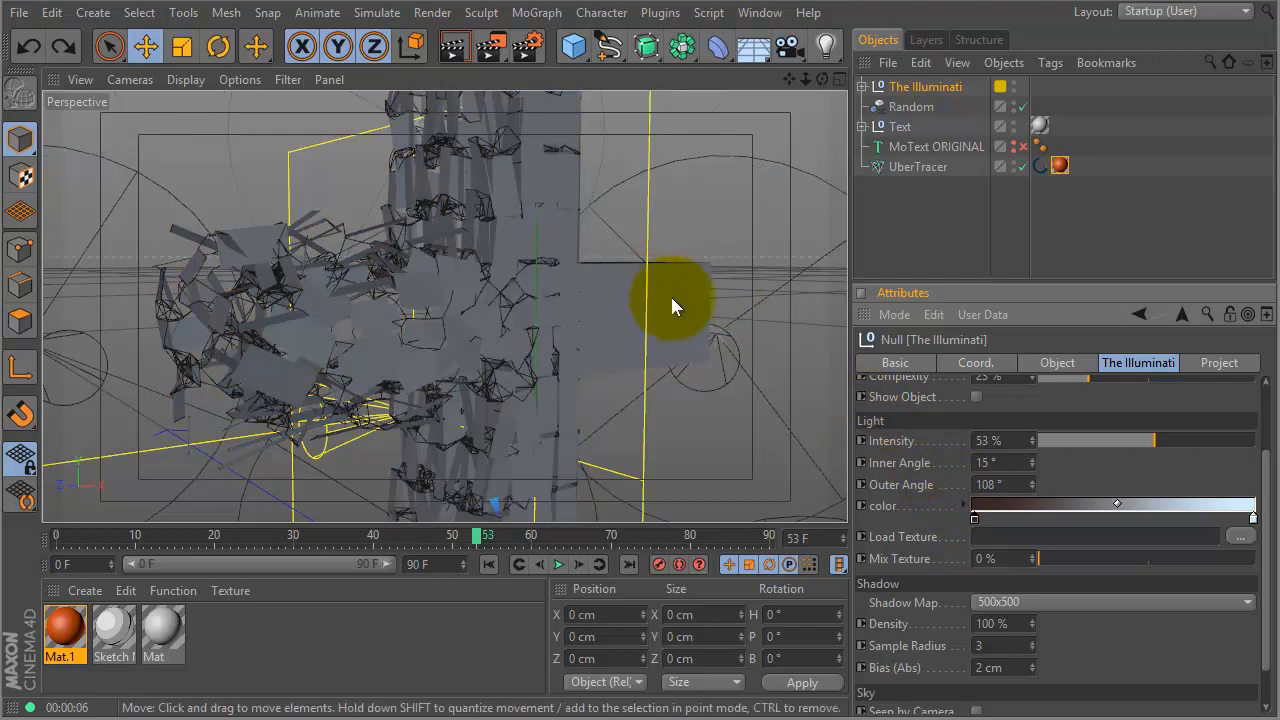
# - Select UberTracer in the Object Manager and delete it, removing the connector lines
pyautogui.keyDown('alt'); pyautogui.moveTo(670, 338); pyautogui.dragTo(613, 347, button='right'); pyautogui.keyUp('alt')
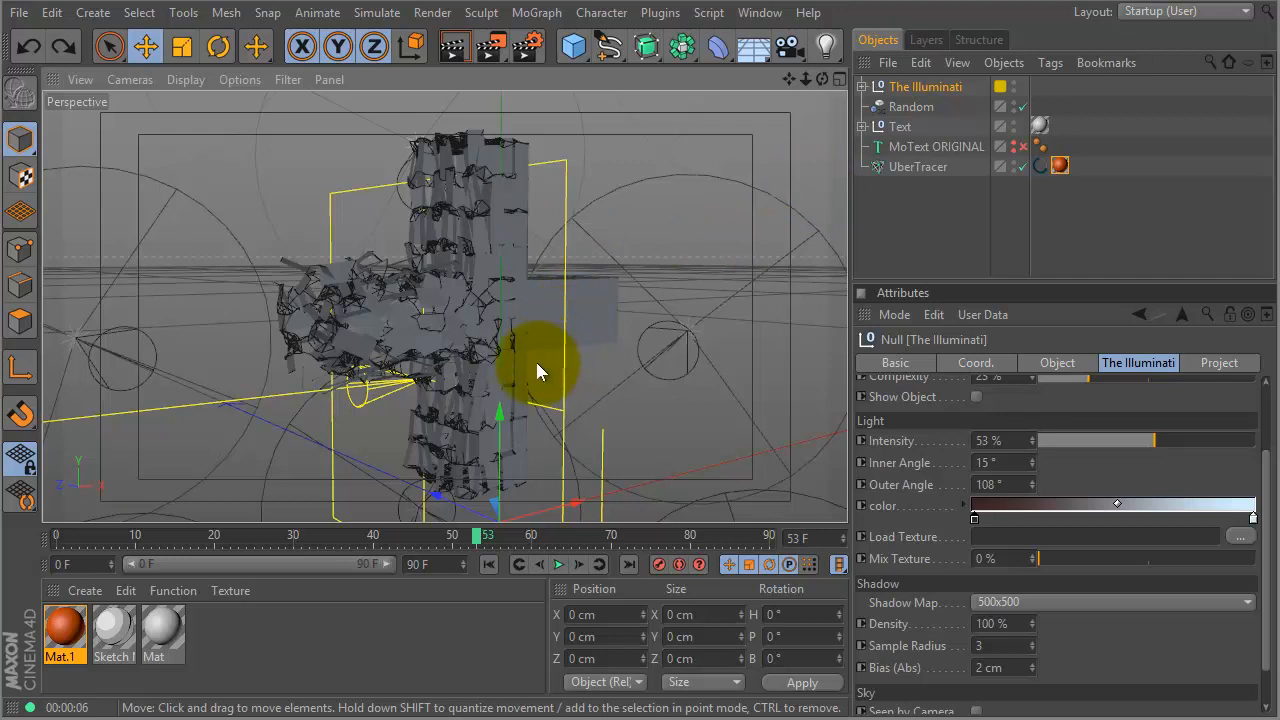
pyautogui.click(915, 166)
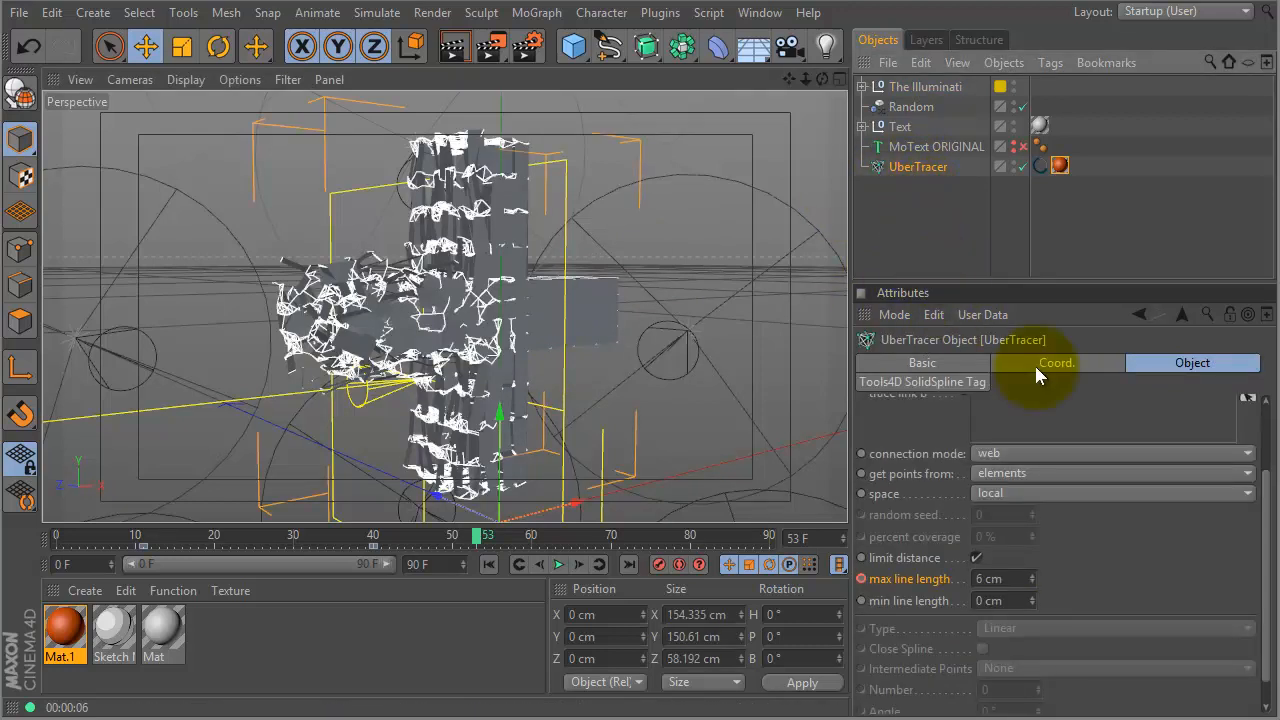
pyautogui.scroll(5, 1266, 510)
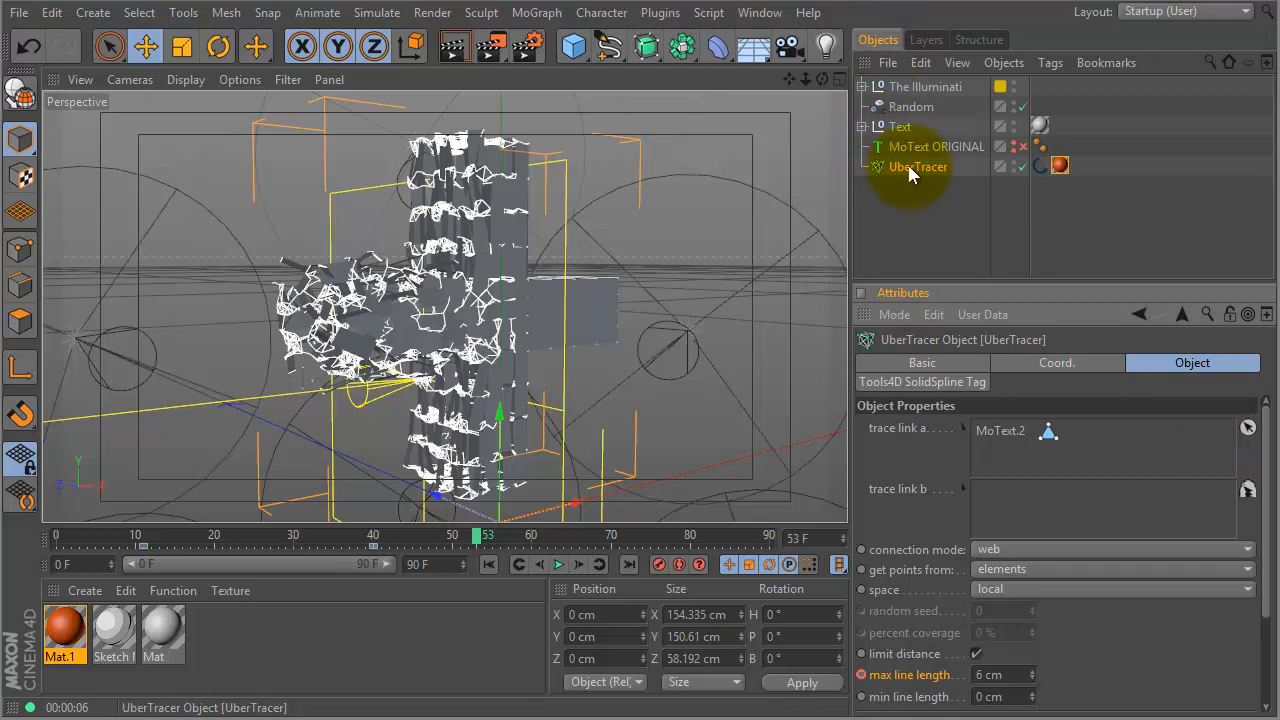
pyautogui.press('Delete')
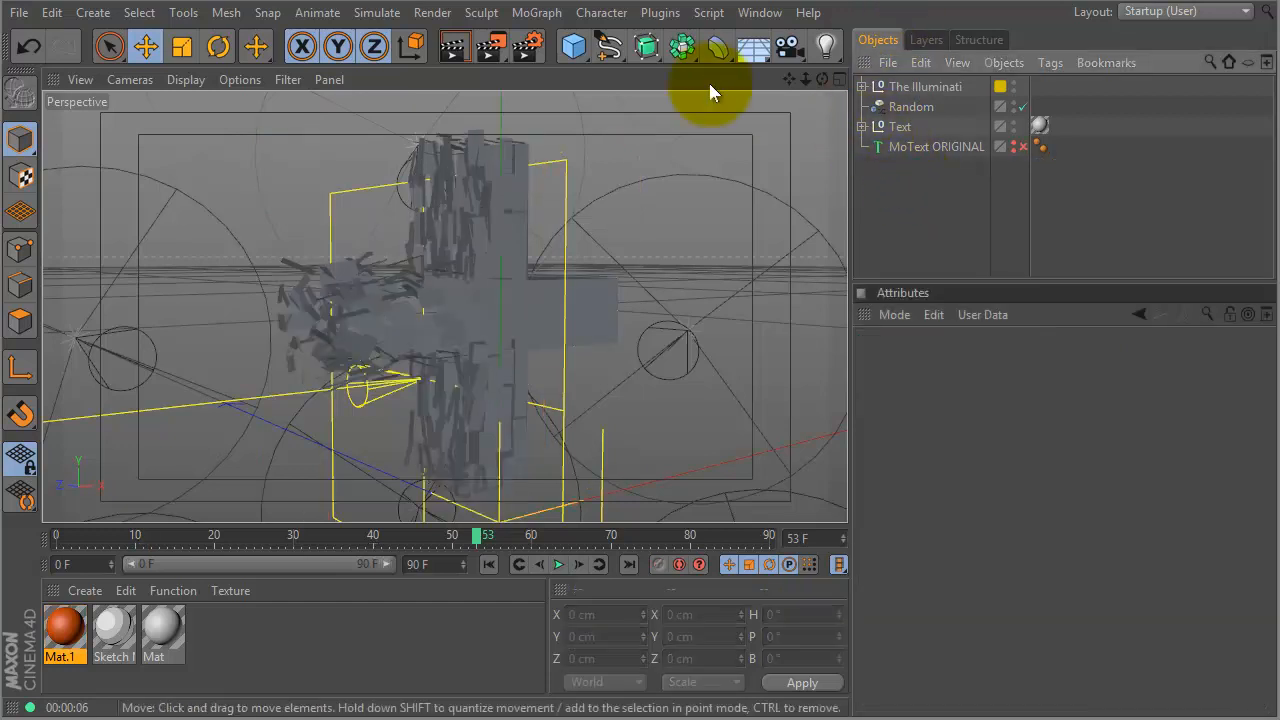
# - Add a pCONNECTOR object from the Plugins menu
pyautogui.click(641, 14)
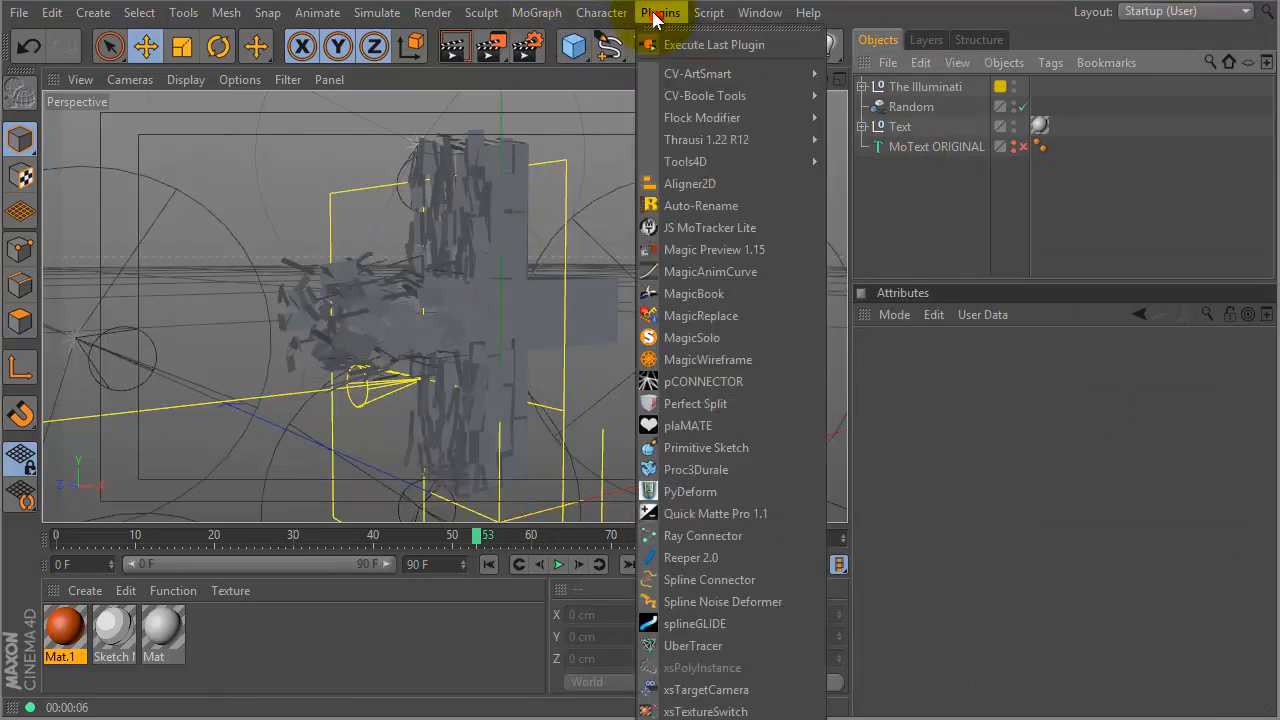
pyautogui.click(705, 384)
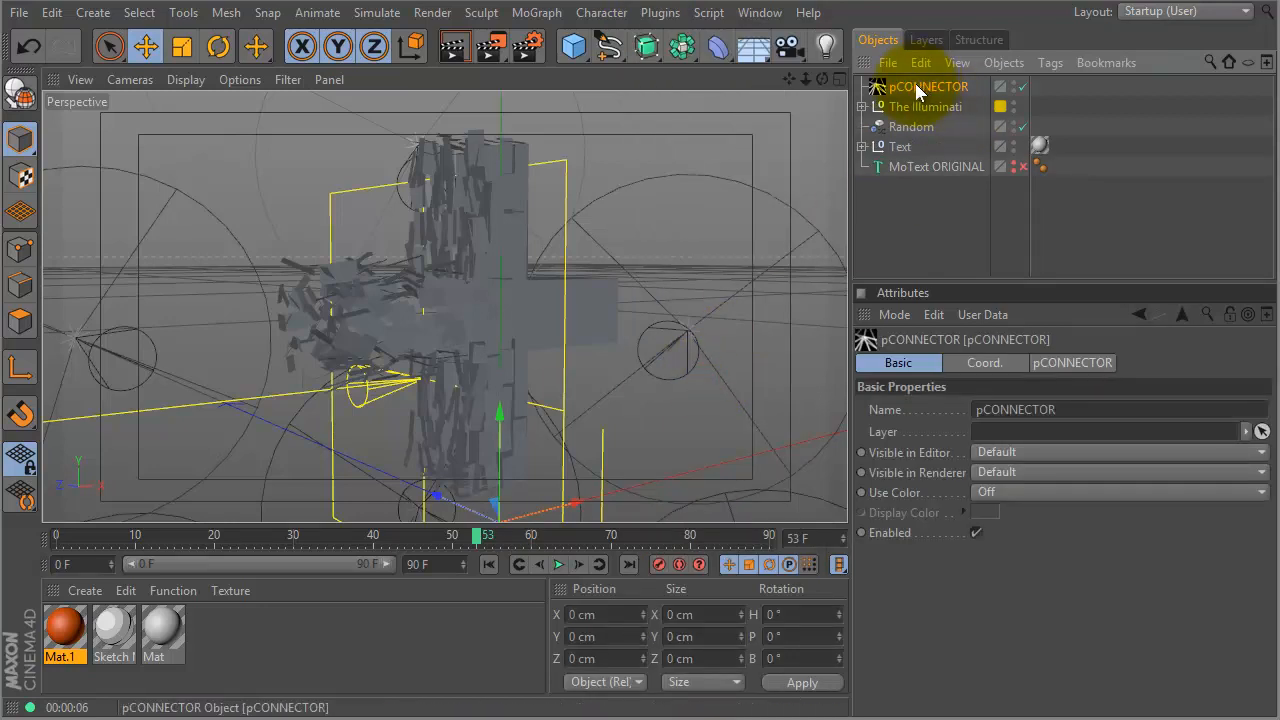
pyautogui.click(1058, 363)
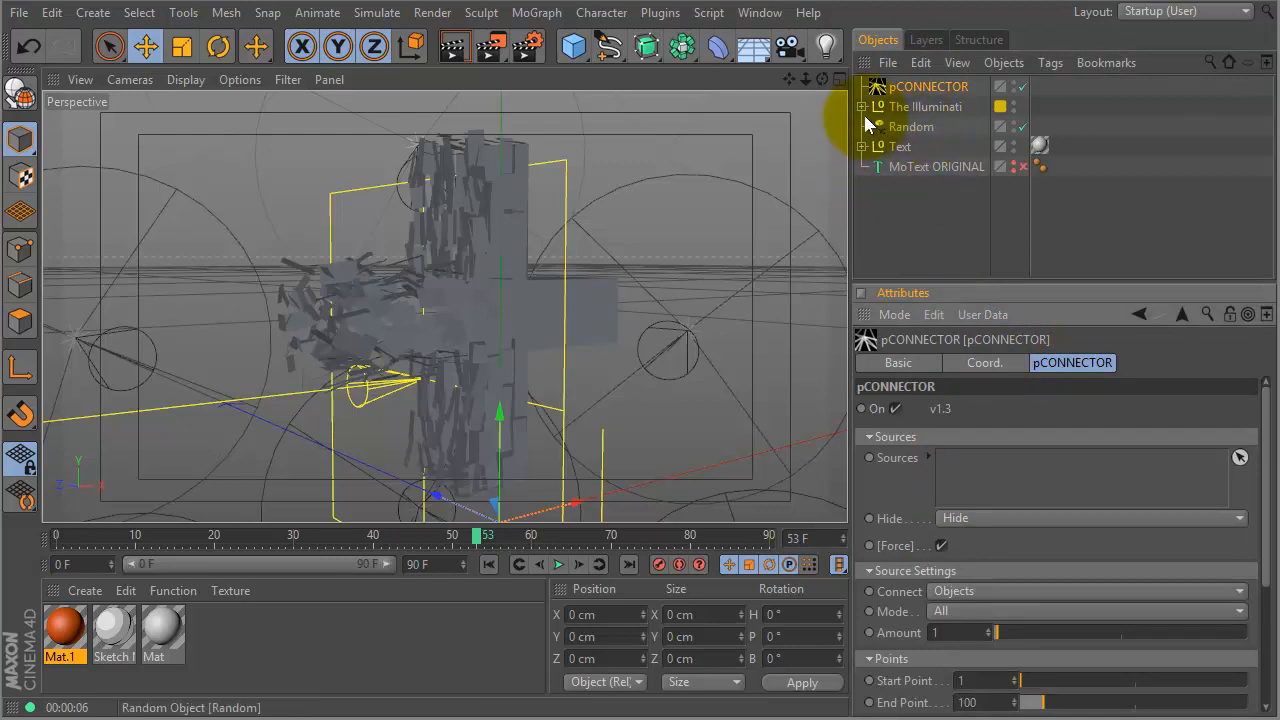
# - Set MoText.2 as the pCONNECTOR source and Connect to Points/Clones
pyautogui.click(861, 146)
pyautogui.moveTo(912, 166); pyautogui.dragTo(981, 455)
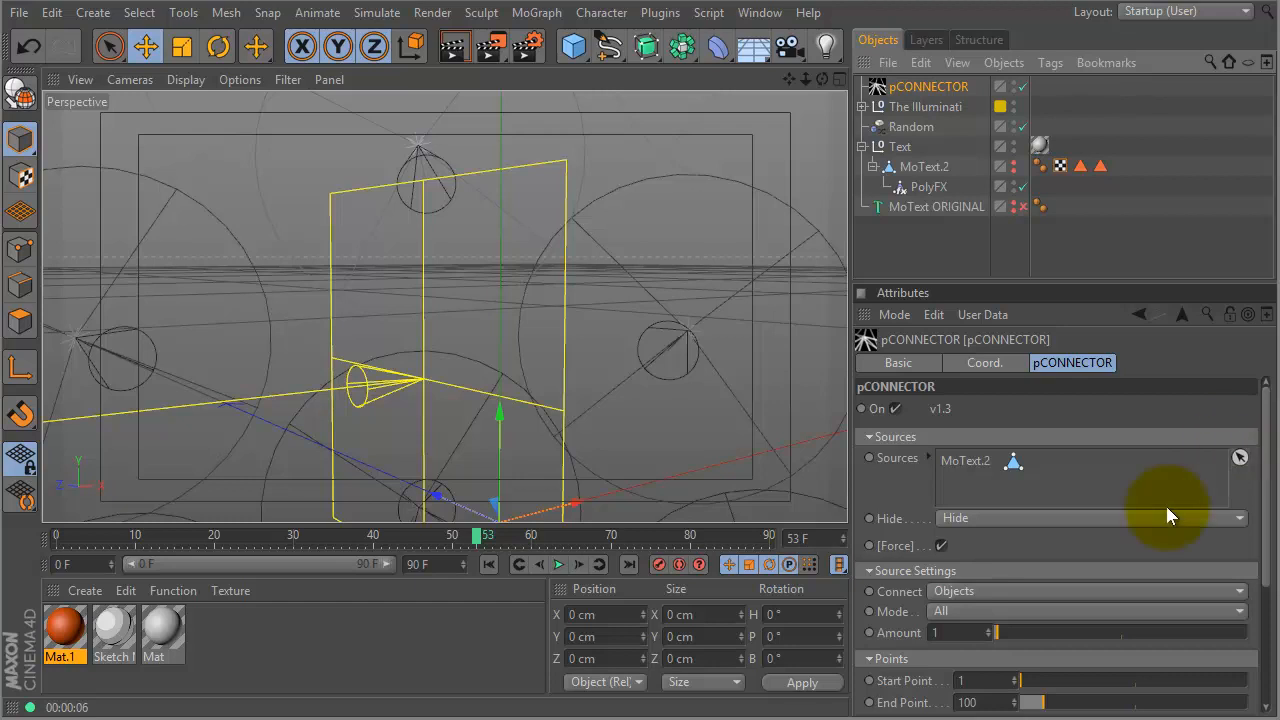
pyautogui.click(952, 592)
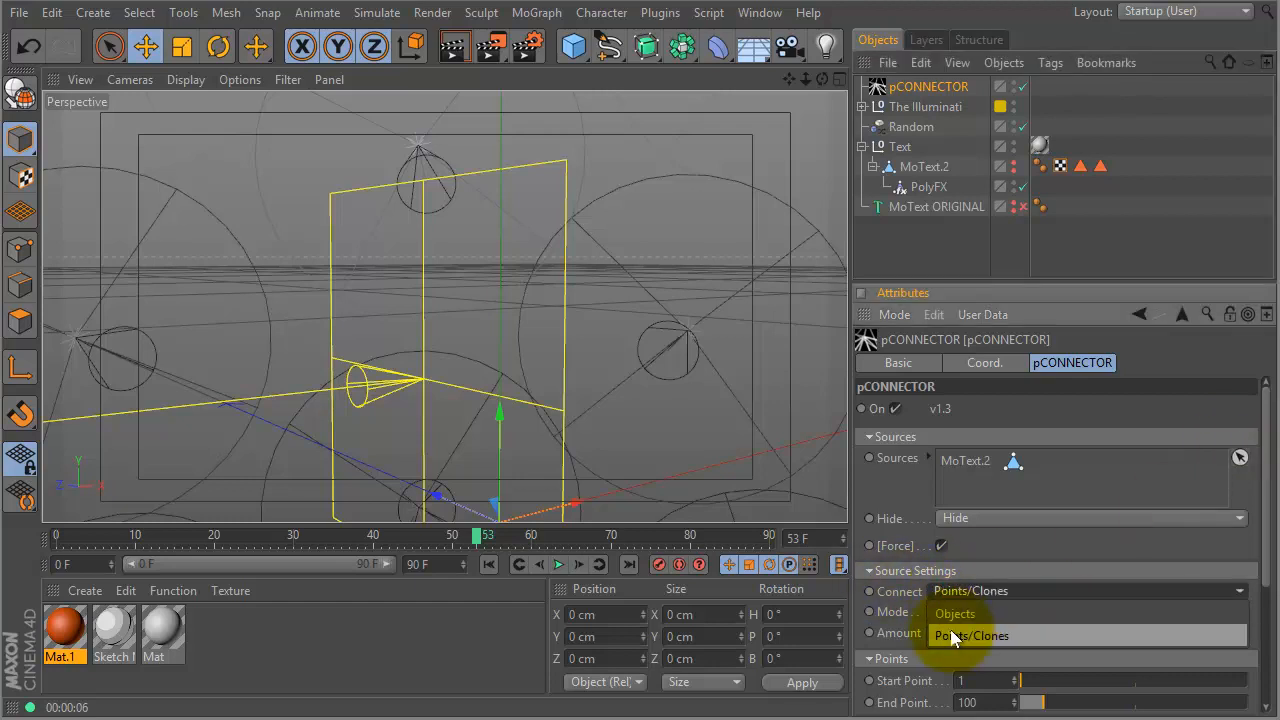
pyautogui.click(954, 632)
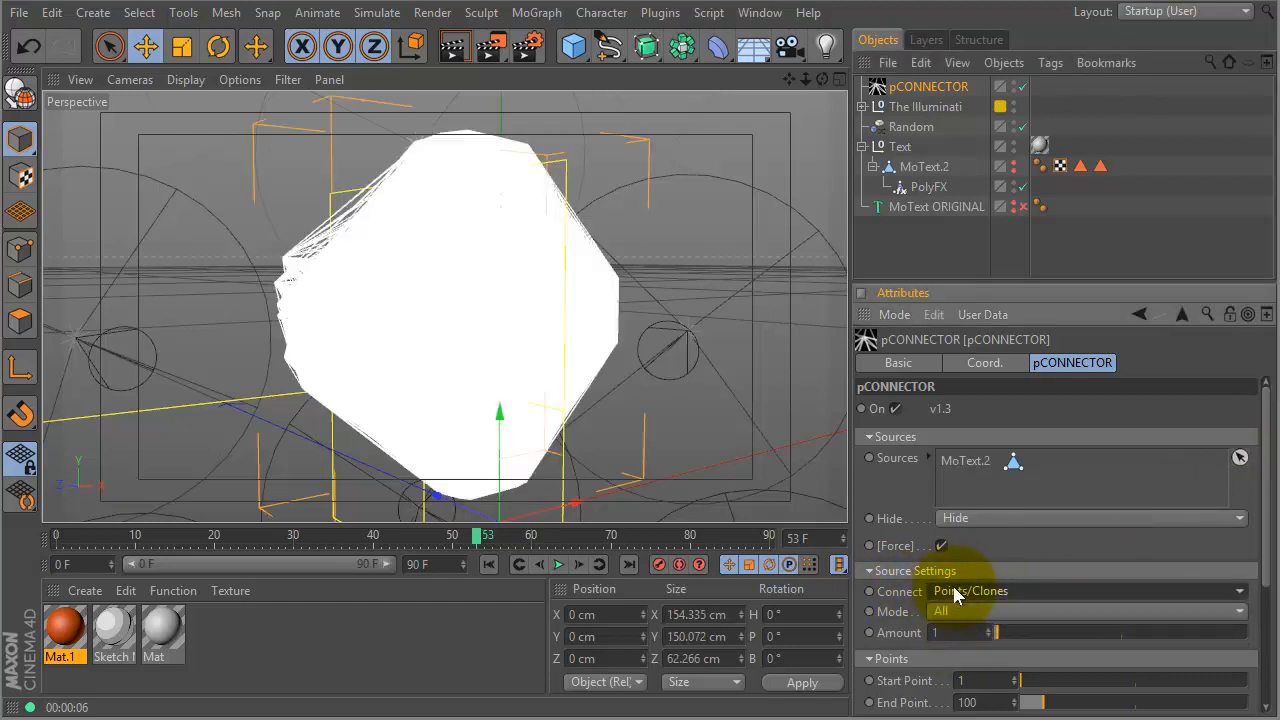
pyautogui.moveTo(1270, 522); pyautogui.dragTo(1263, 567)
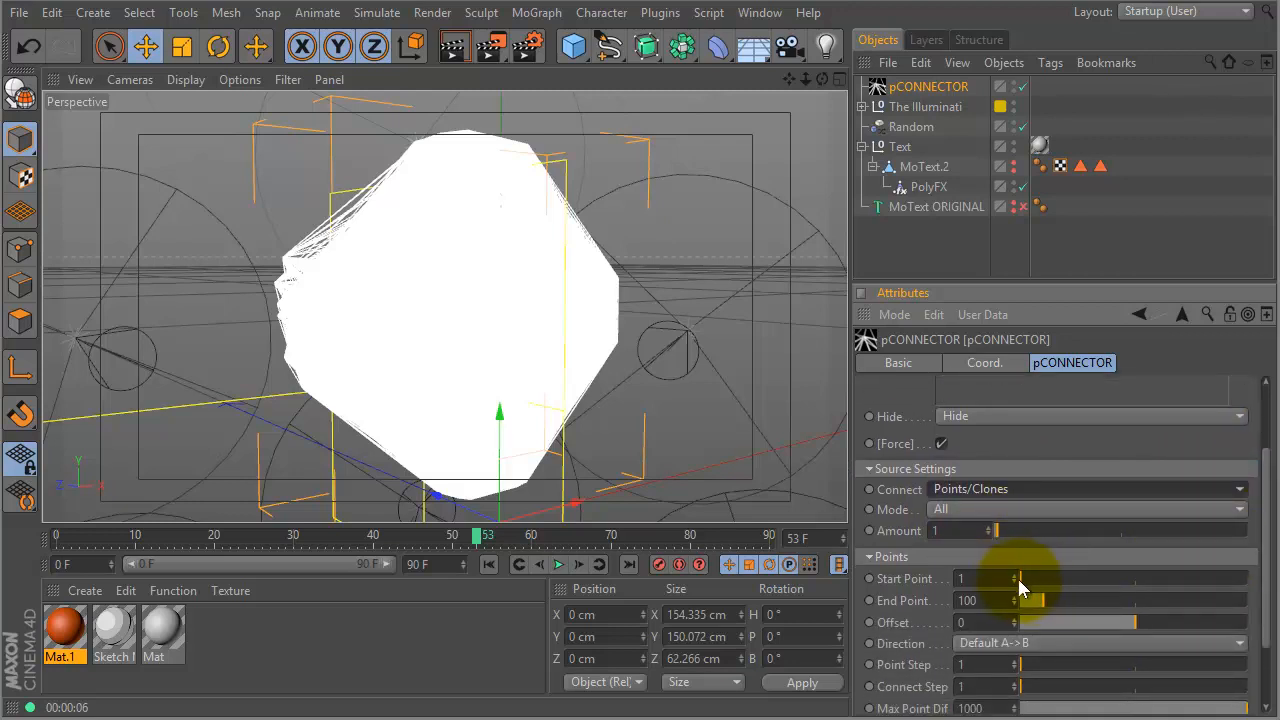
pyautogui.moveTo(1262, 529); pyautogui.dragTo(1265, 479)
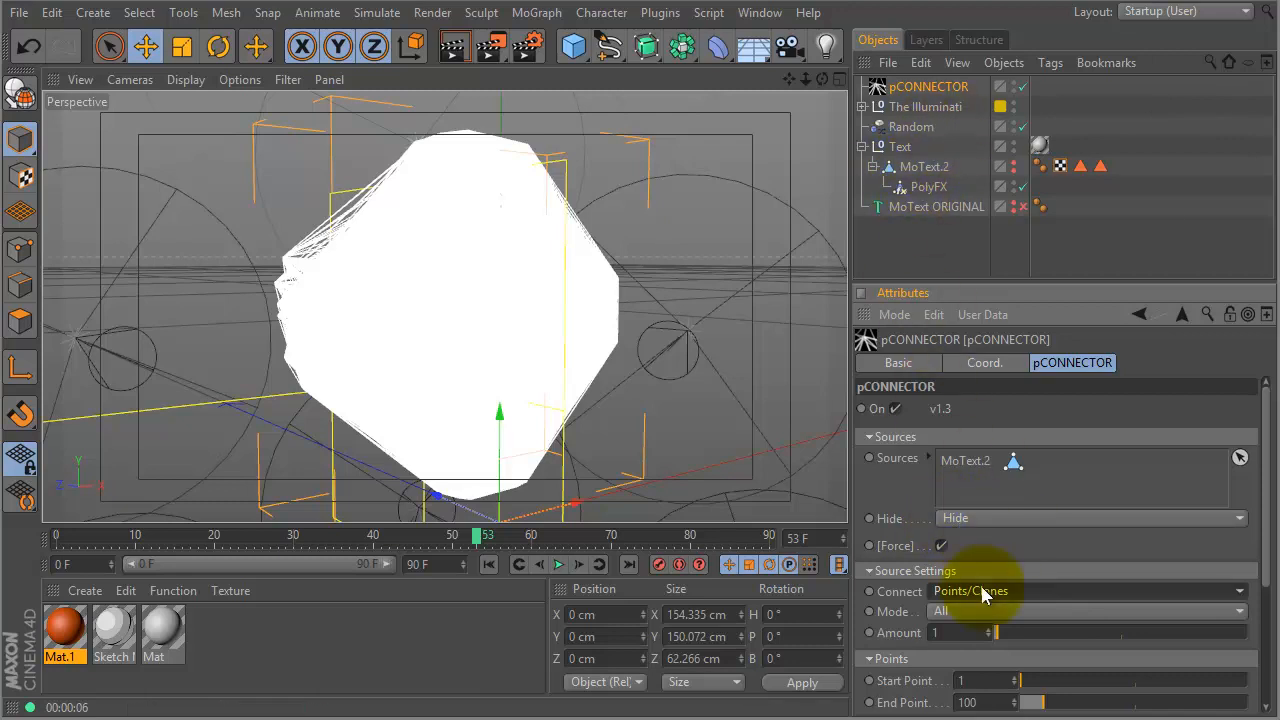
# - Set pCONNECTOR's Hide option to Show so the source MoText stays visible
pyautogui.click(993, 517)
pyautogui.click(975, 576)
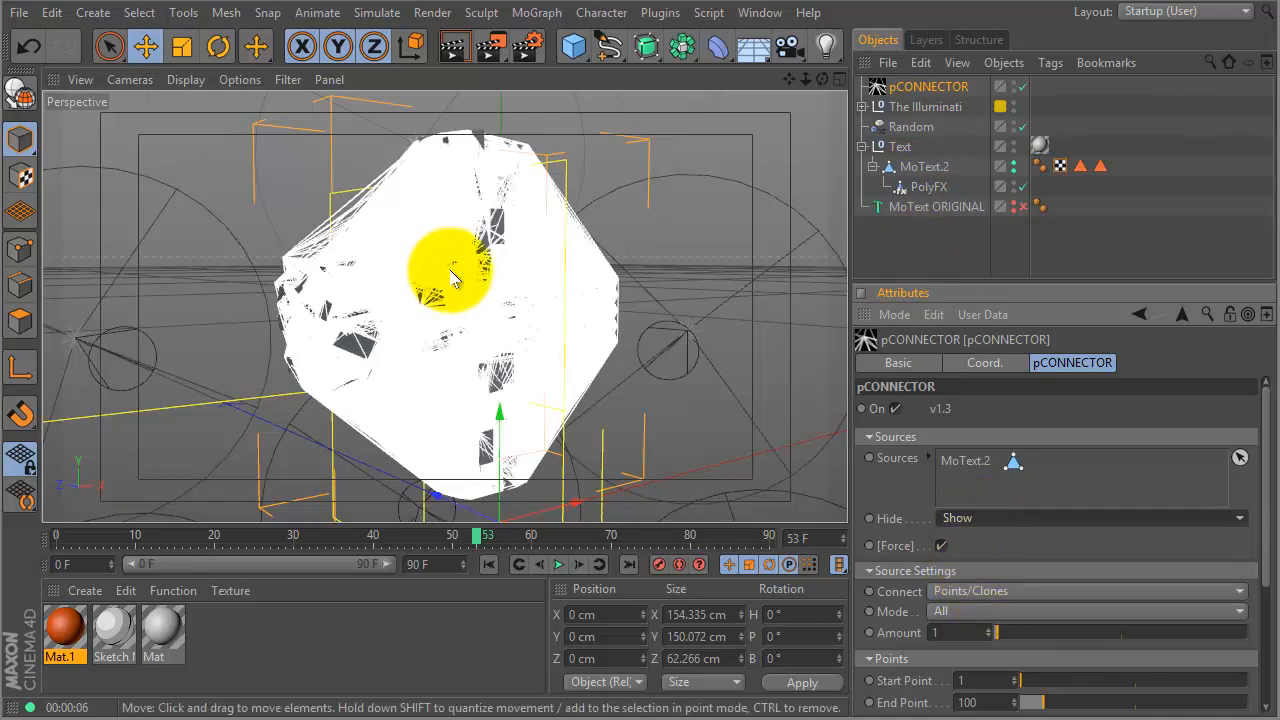
pyautogui.click(888, 245)
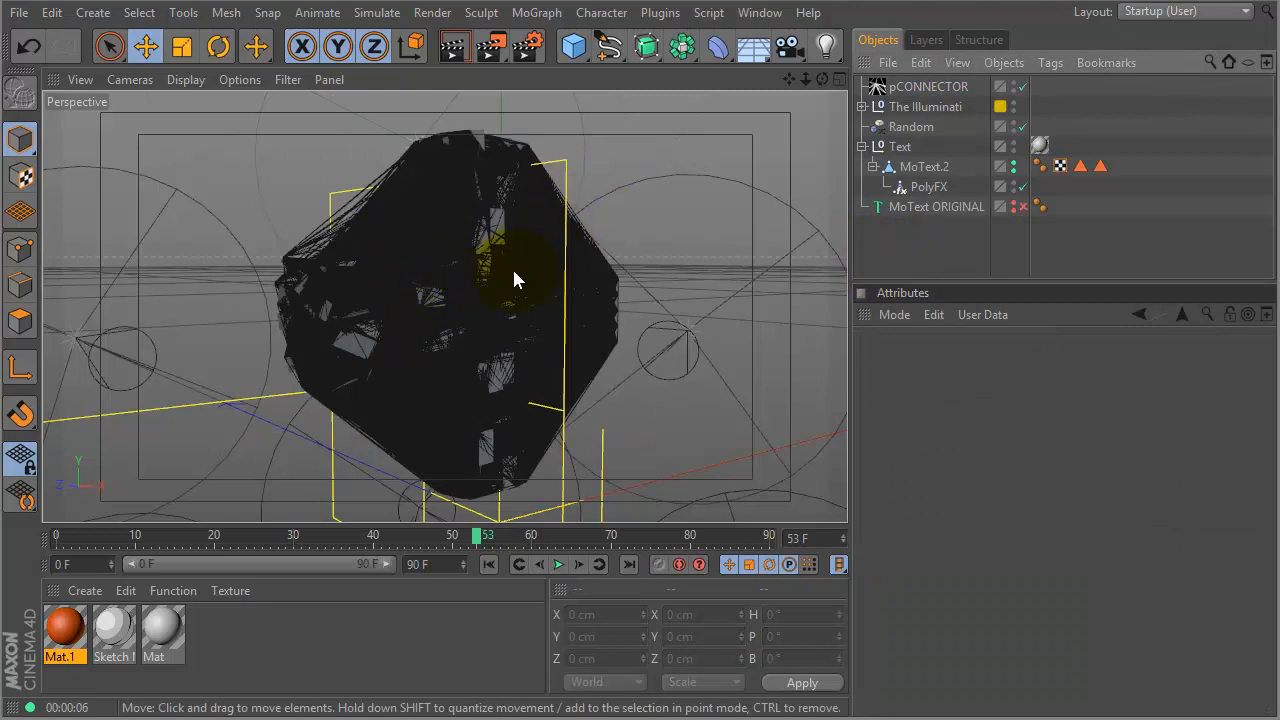
# - Lower the pCONNECTOR End Point to about 3.18
pyautogui.click(912, 87)
pyautogui.moveTo(1266, 509); pyautogui.dragTo(1276, 630)
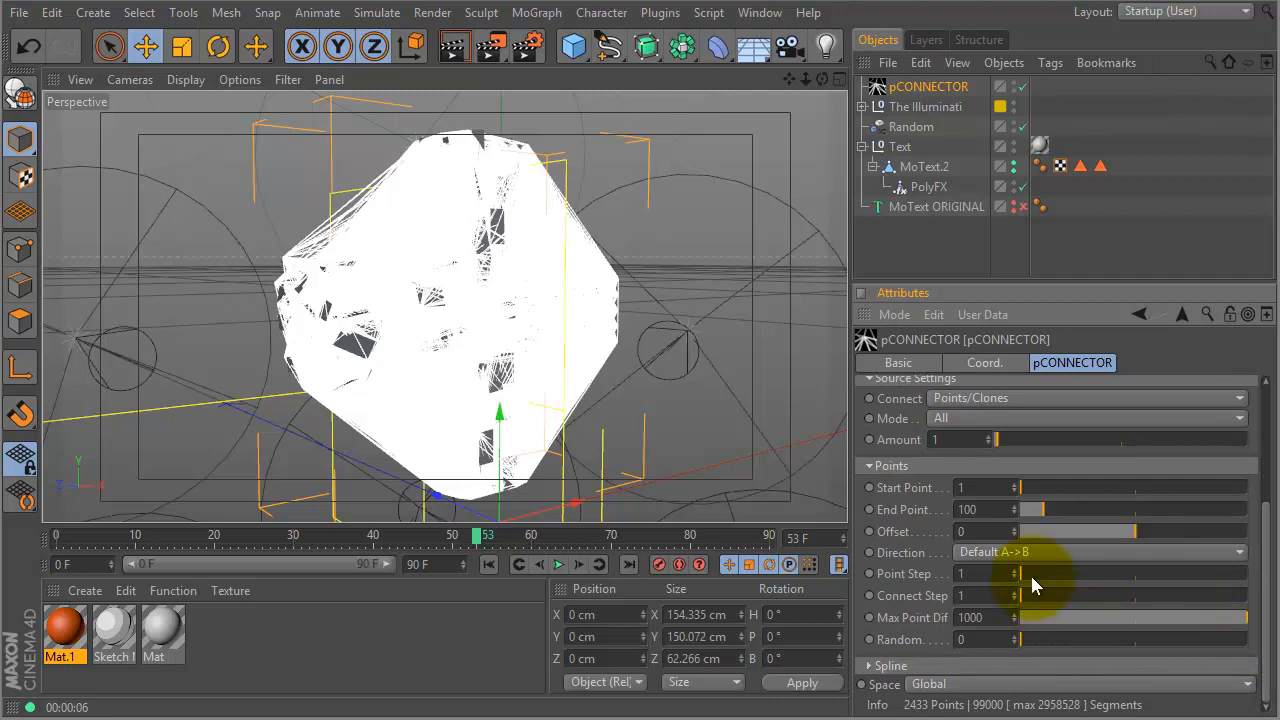
pyautogui.moveTo(1031, 508); pyautogui.dragTo(1019, 514)
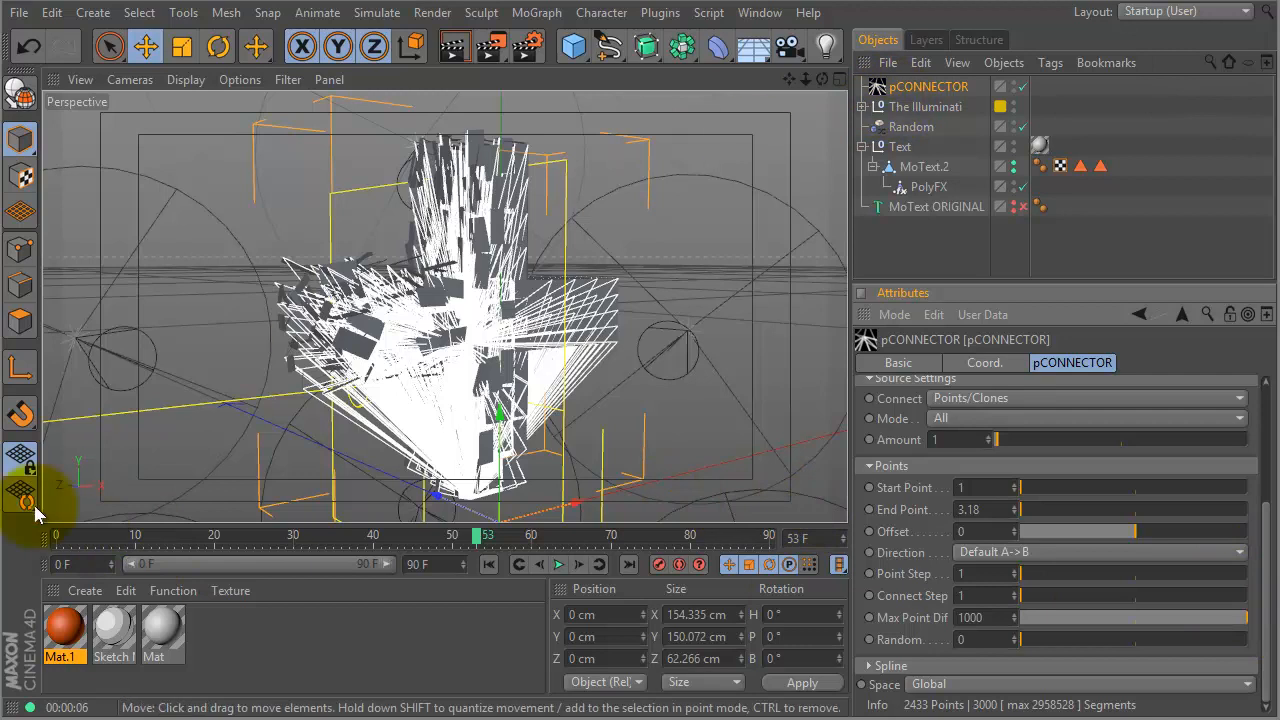
# - Scrub the early frames and set the pCONNECTOR Space to Local
pyautogui.click(57, 538)
pyautogui.moveTo(57, 538); pyautogui.dragTo(257, 536)
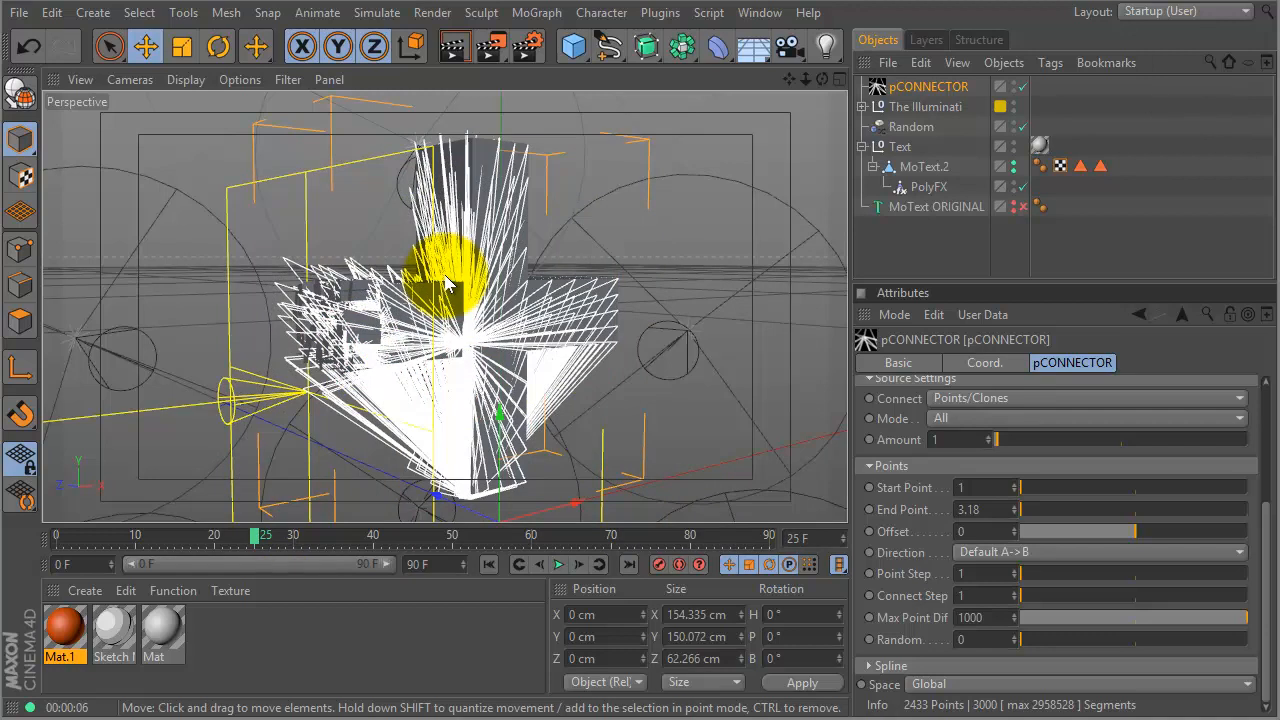
pyautogui.click(1012, 684)
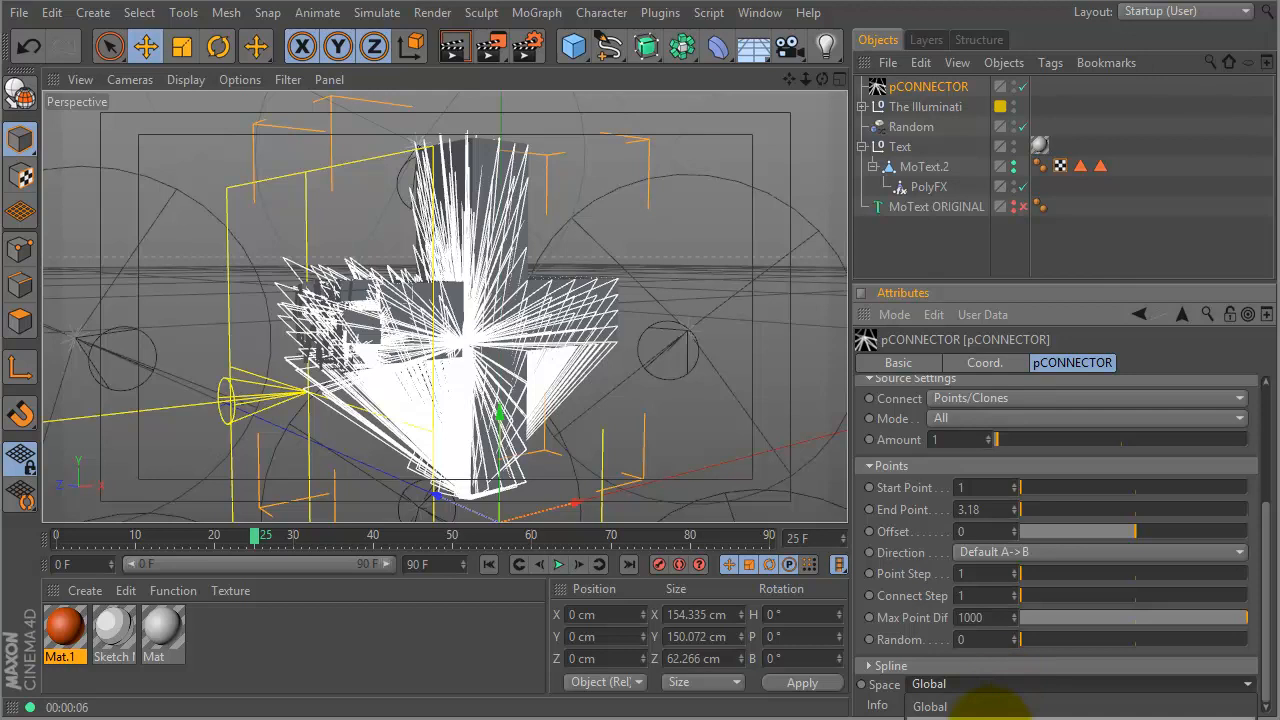
pyautogui.click(985, 706)
pyautogui.moveTo(258, 537); pyautogui.dragTo(328, 510)
# - Change Space to Zero [Cloner], check the lines follow the fragments, and return to frame 0
pyautogui.click(1087, 684)
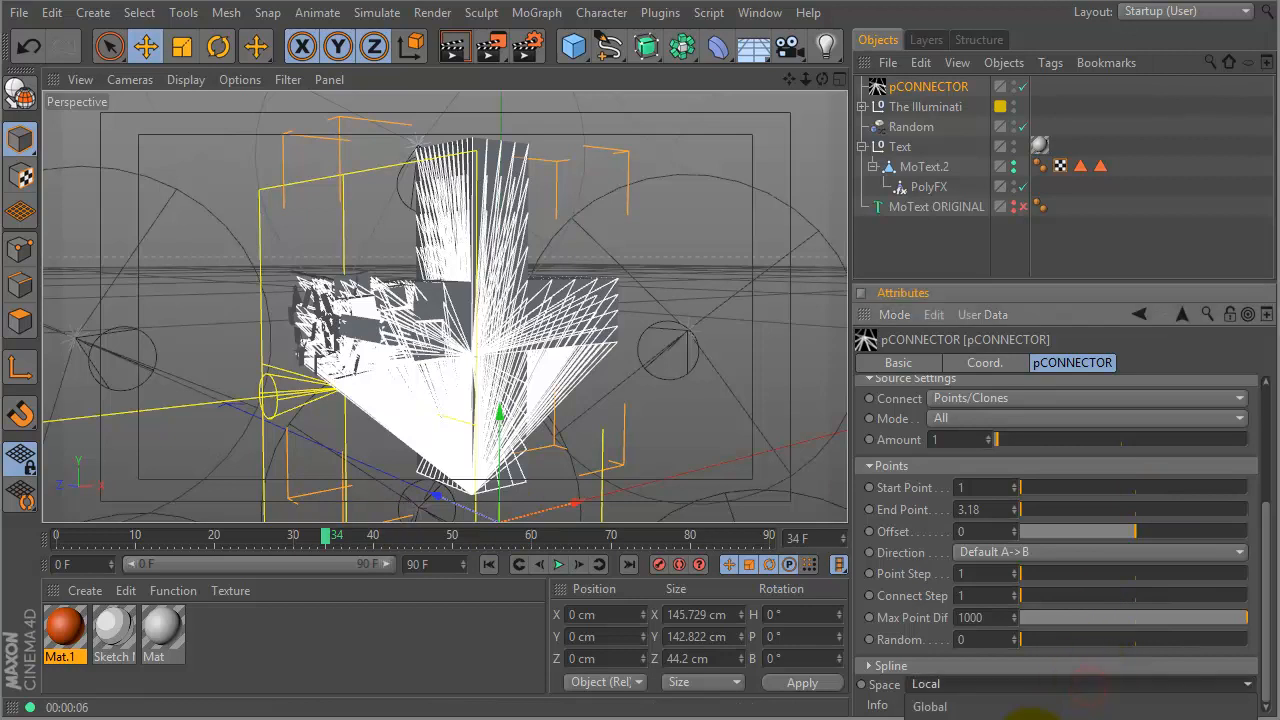
pyautogui.click(1030, 716)
pyautogui.moveTo(333, 540); pyautogui.dragTo(147, 505)
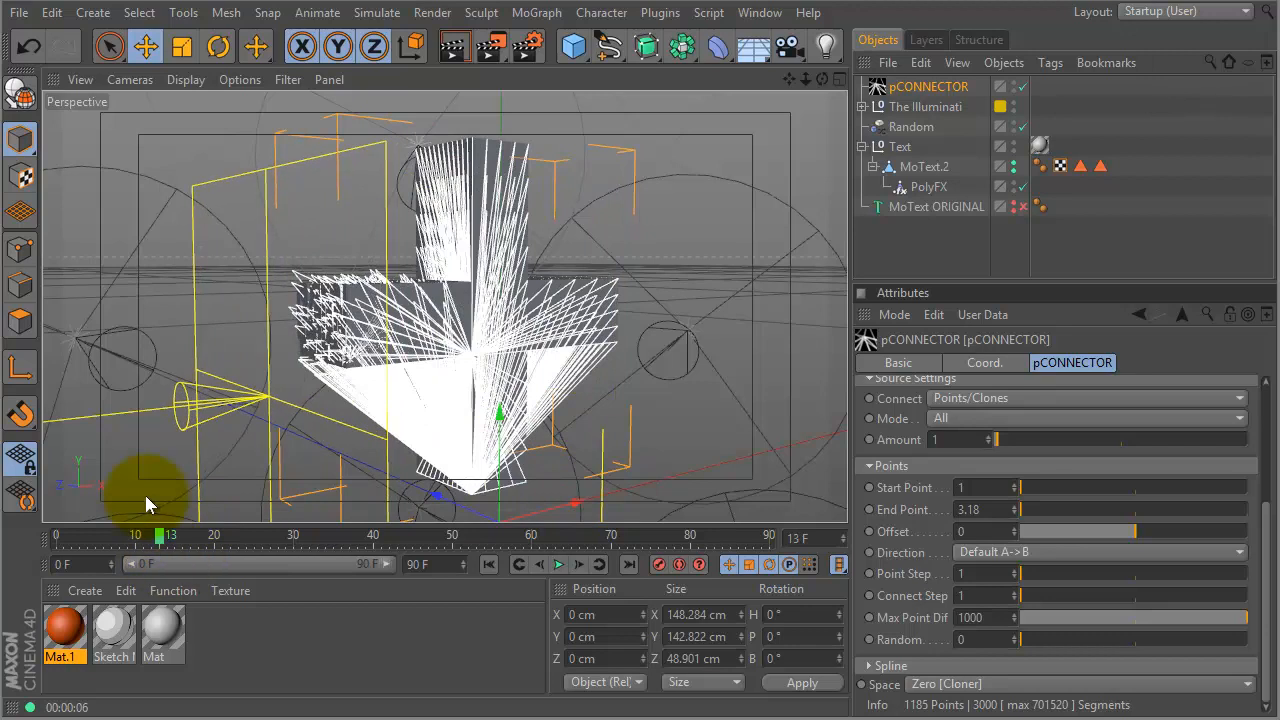
pyautogui.click(56, 535)
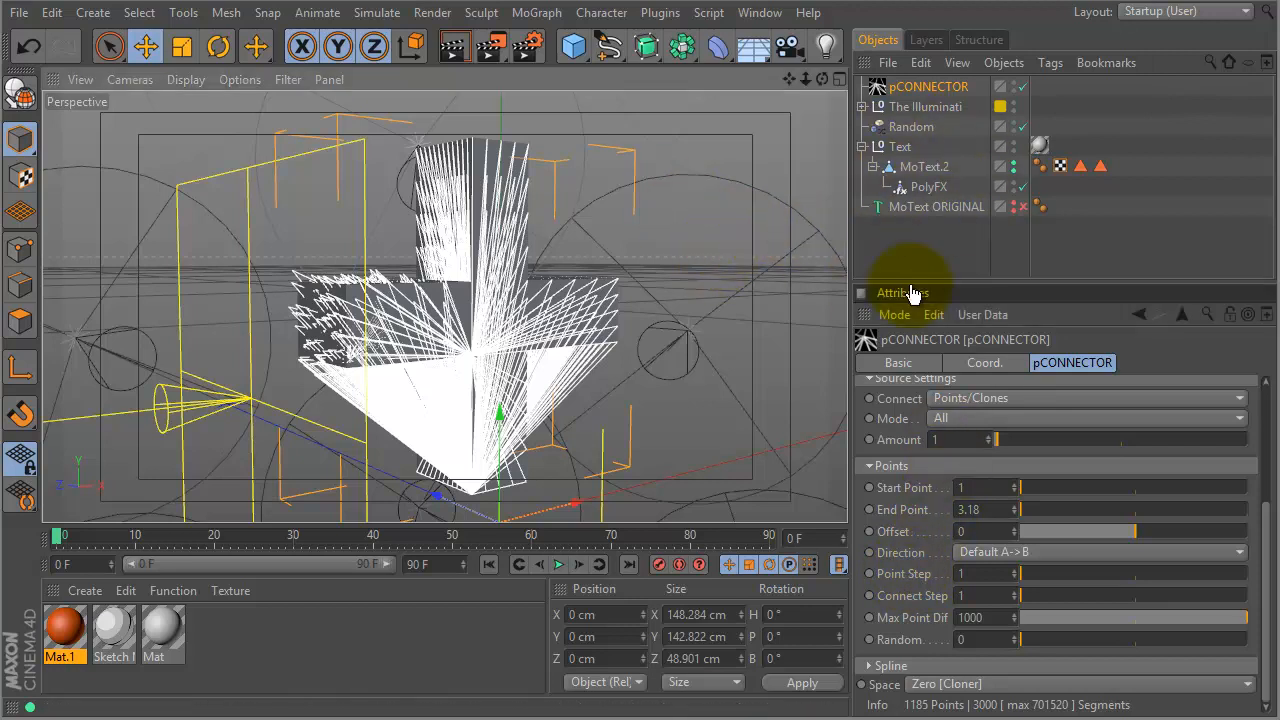
# - Add a MoGraph Matrix object to the scene
pyautogui.moveTo(919, 281); pyautogui.dragTo(919, 379)
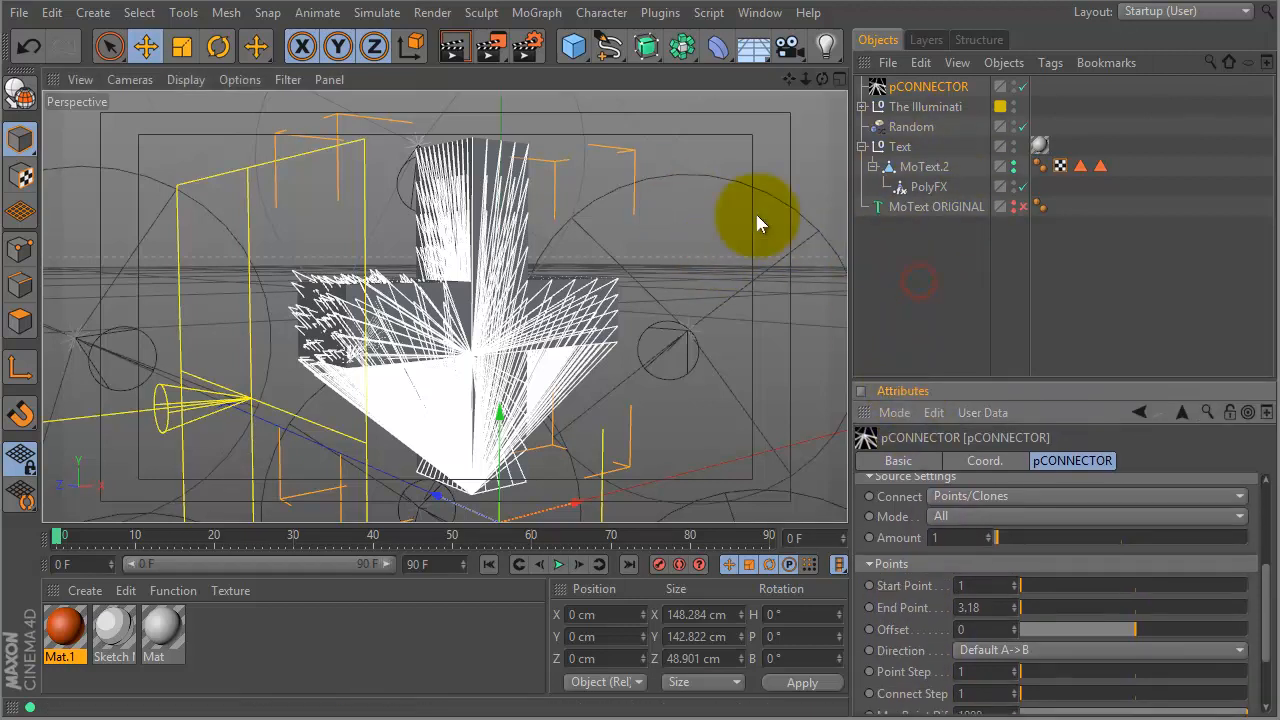
pyautogui.click(545, 14)
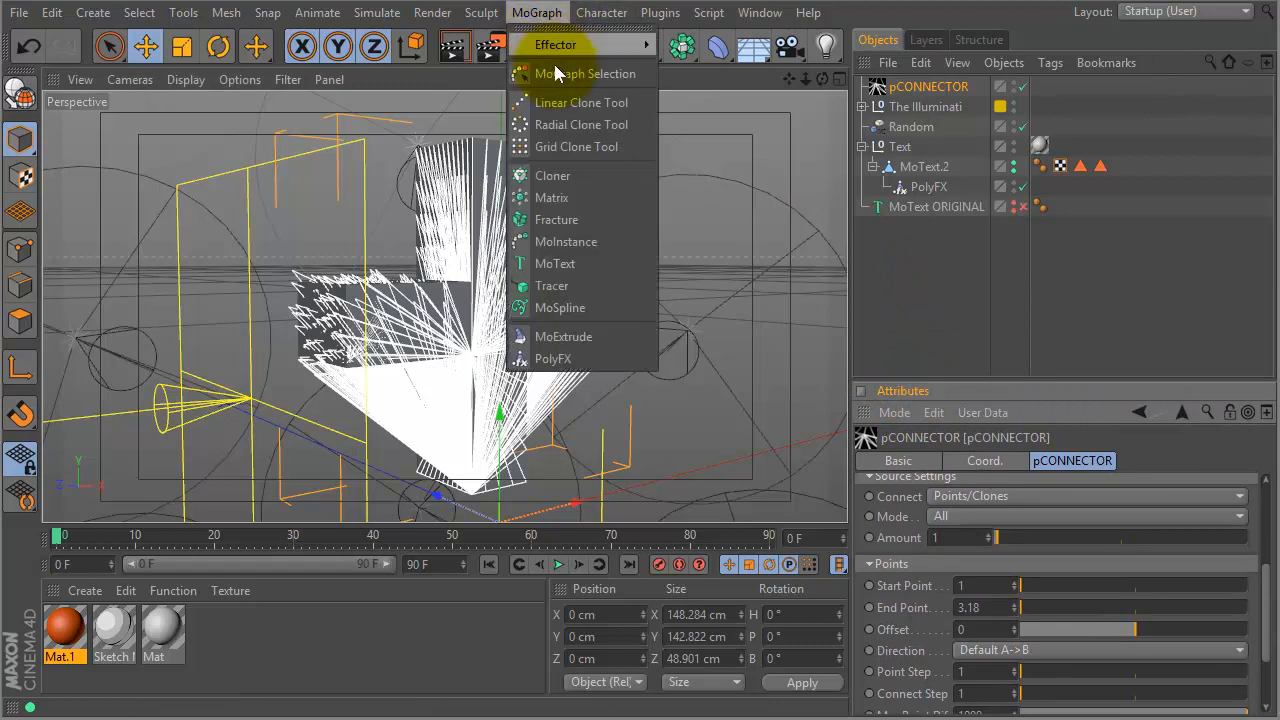
pyautogui.click(577, 198)
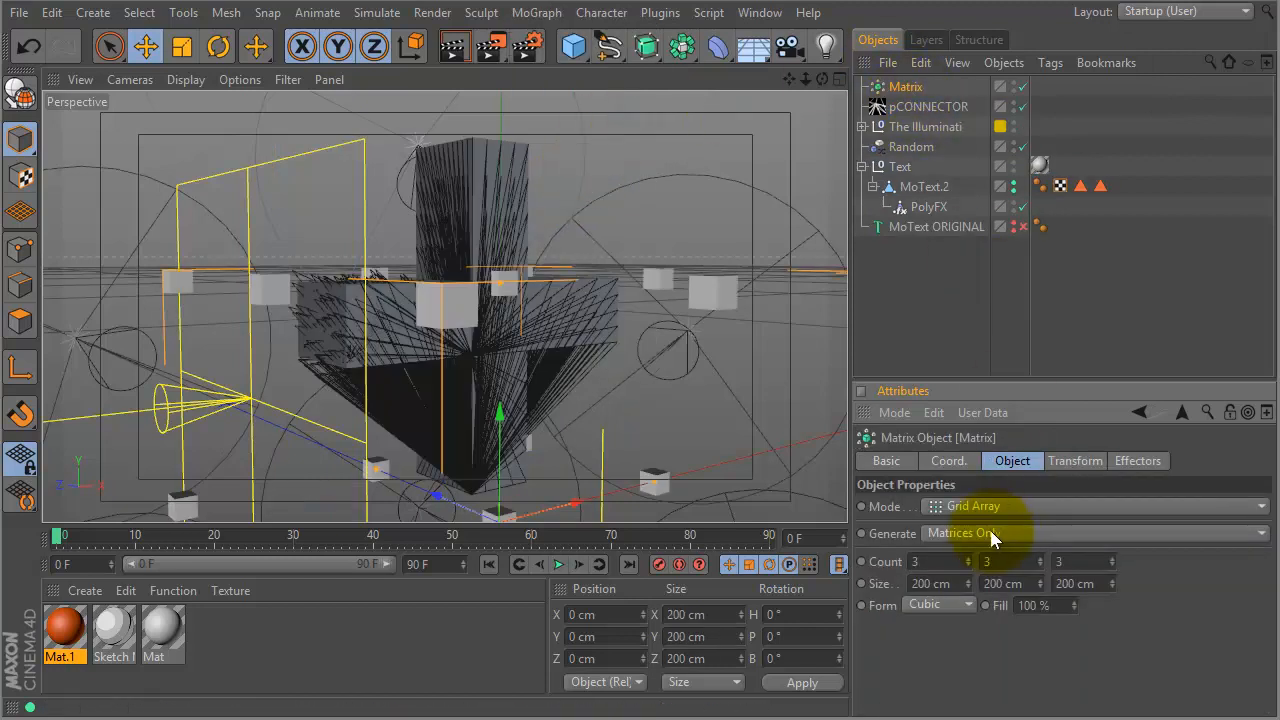
# - Set the Matrix Mode to Object and Generate to Thinking Particles
pyautogui.click(962, 505)
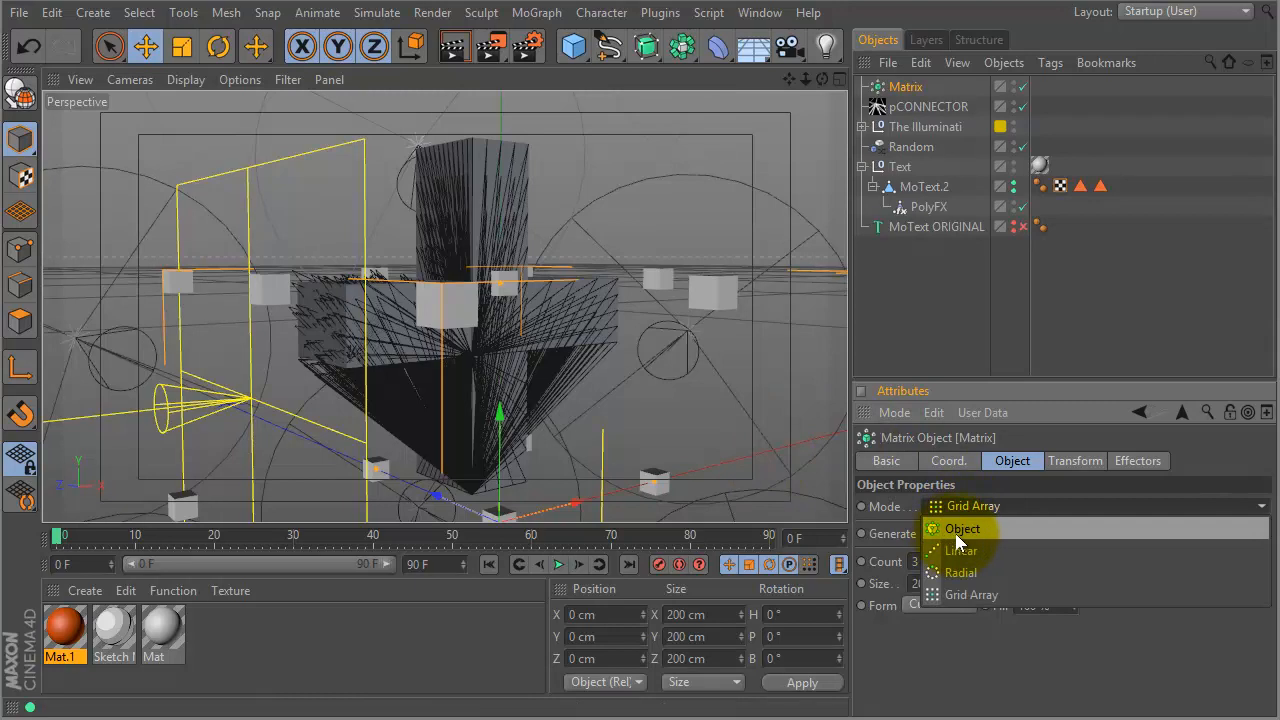
pyautogui.click(960, 531)
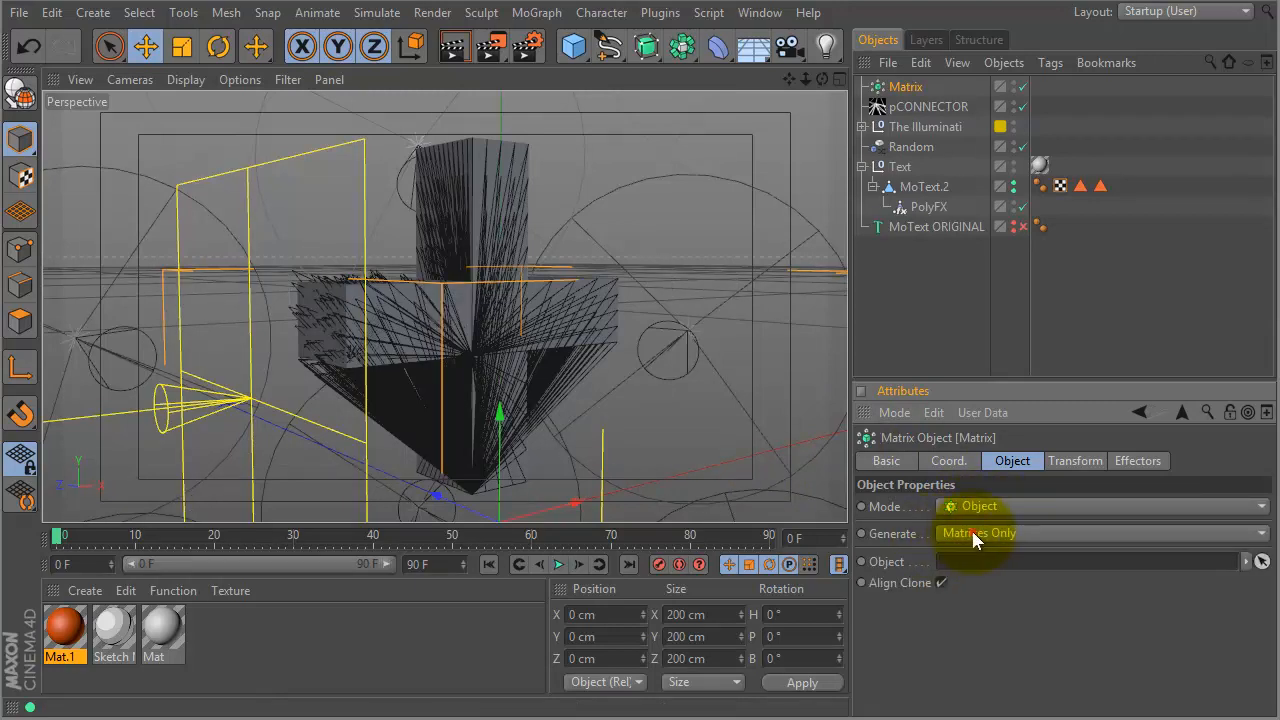
pyautogui.click(970, 533)
pyautogui.click(971, 579)
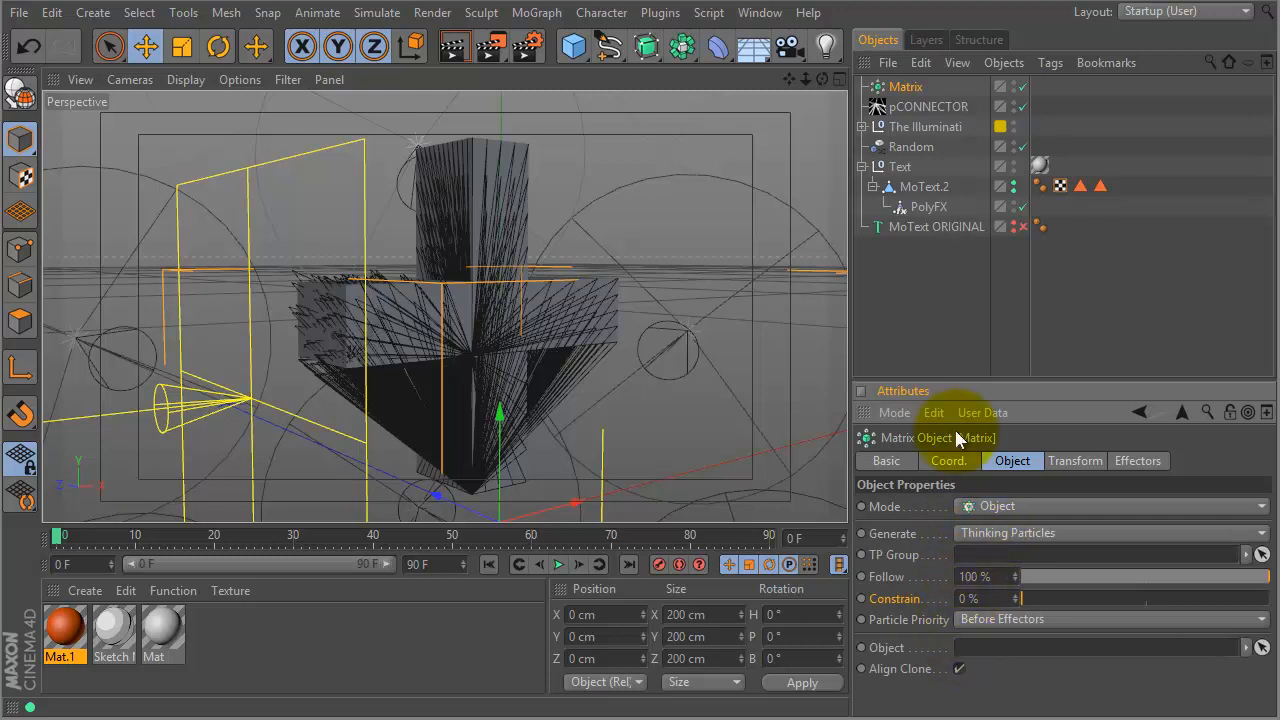
# - Set the Matrix source to MoText.2 and assign it the Thinking Particles group All
pyautogui.moveTo(925, 187); pyautogui.dragTo(1000, 648)
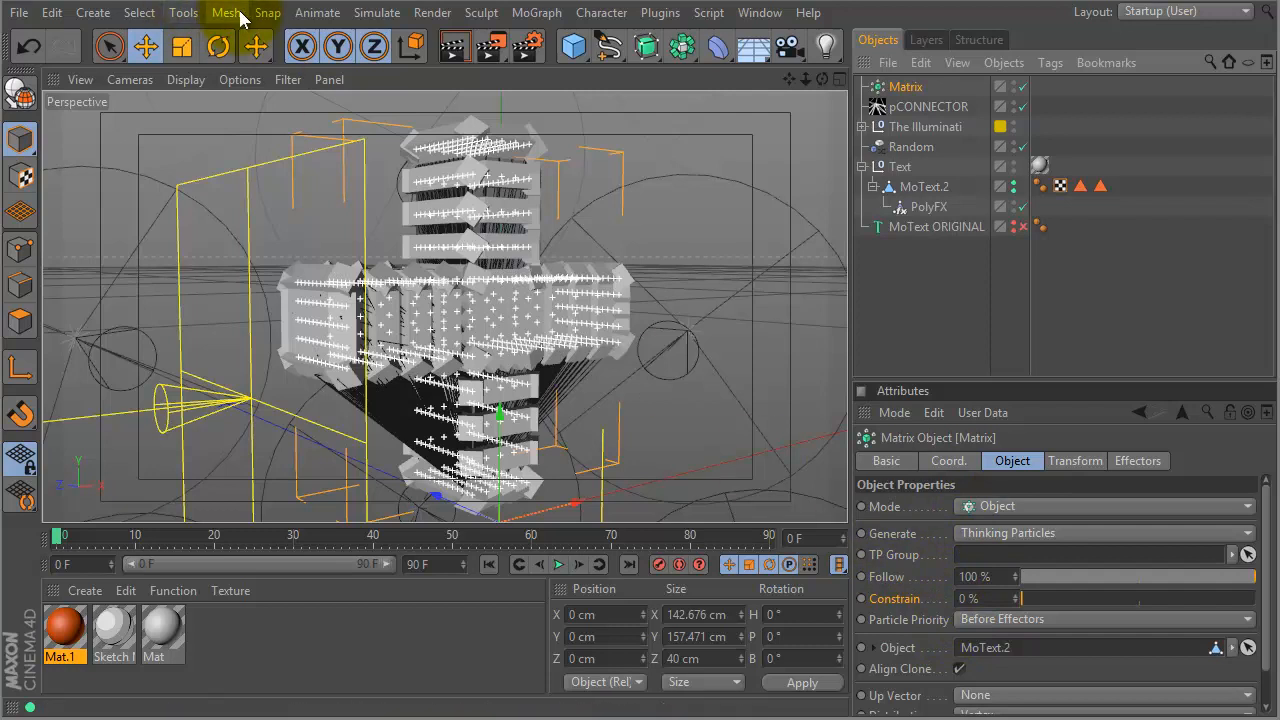
pyautogui.click(181, 14)
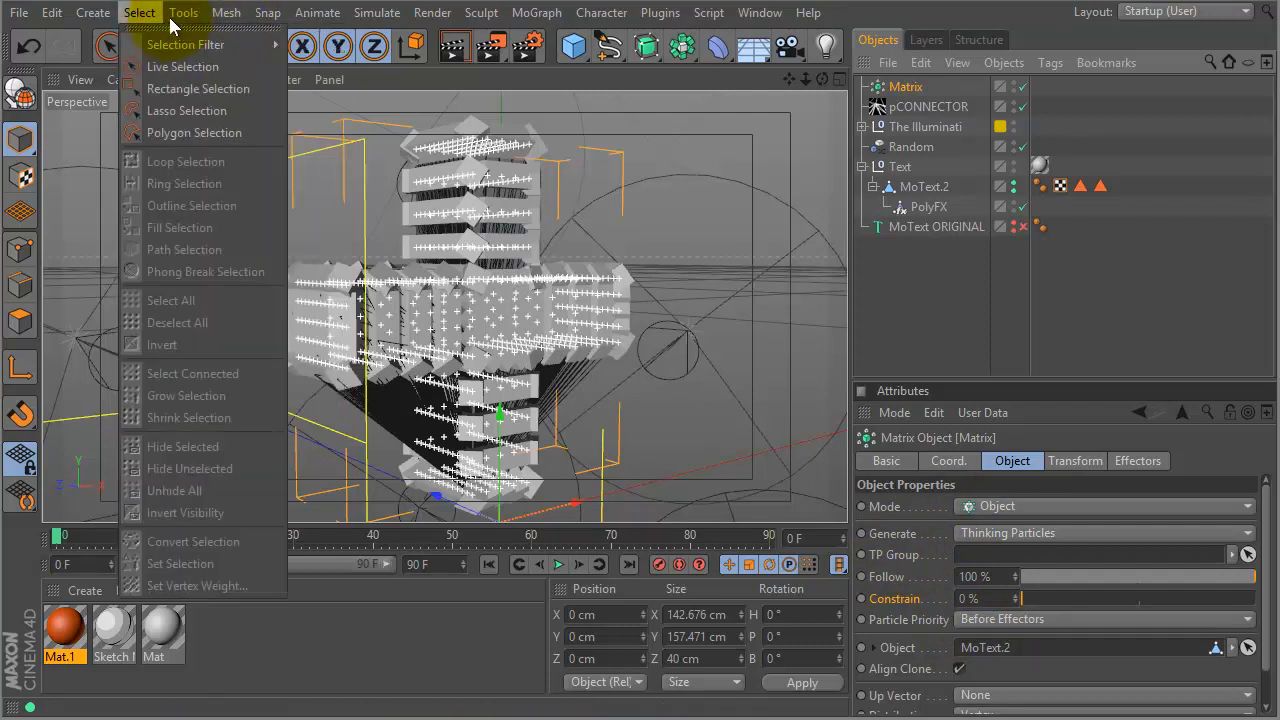
pyautogui.moveTo(310, 14)
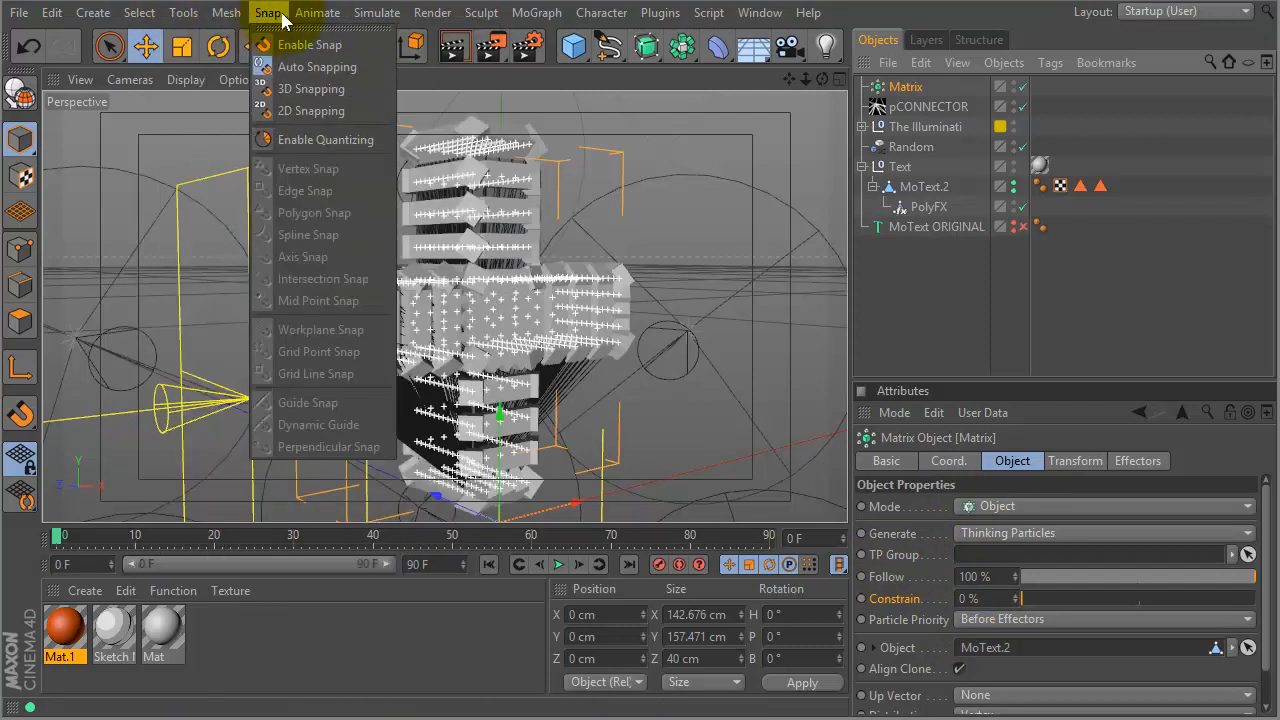
pyautogui.moveTo(373, 14)
pyautogui.moveTo(435, 128)
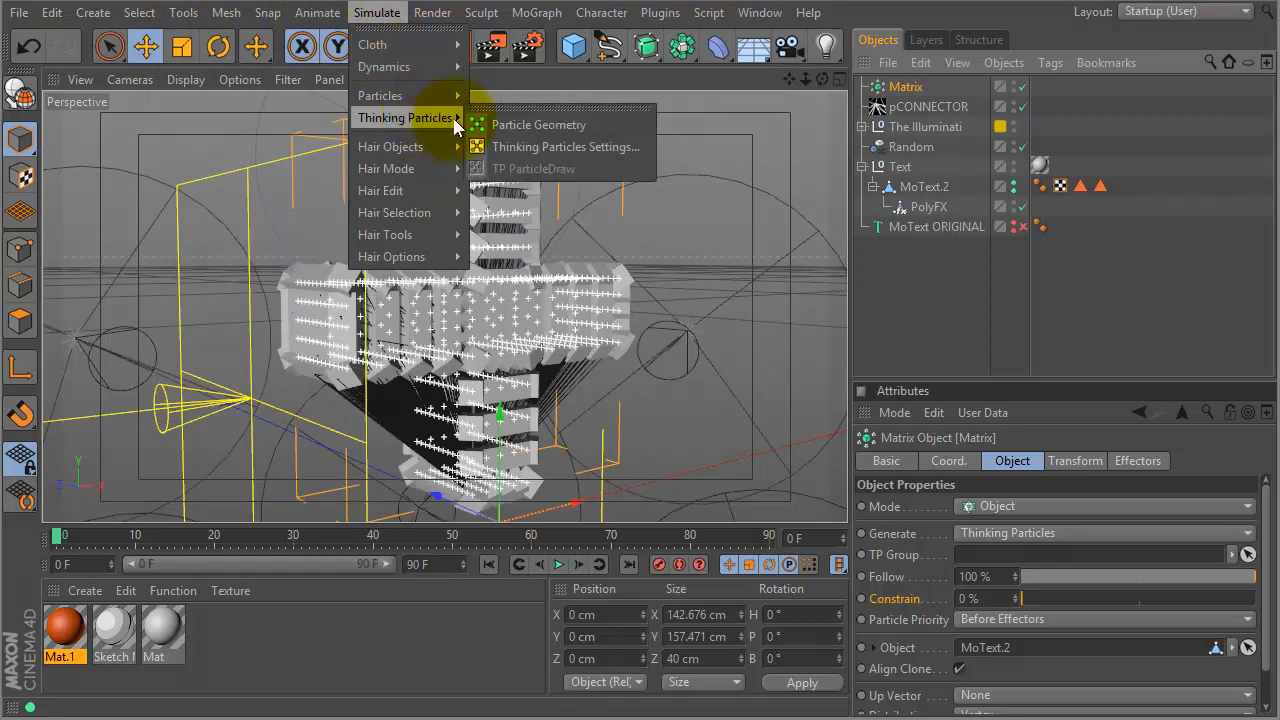
pyautogui.click(505, 150)
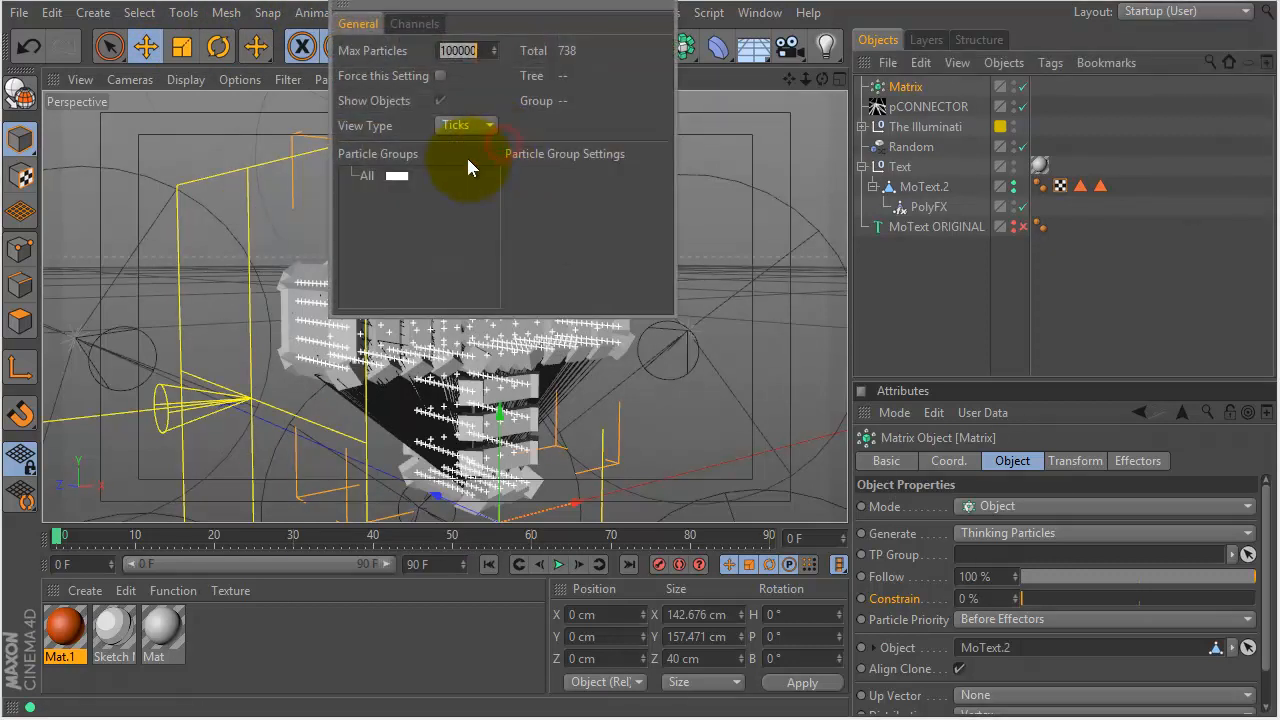
pyautogui.click(357, 172)
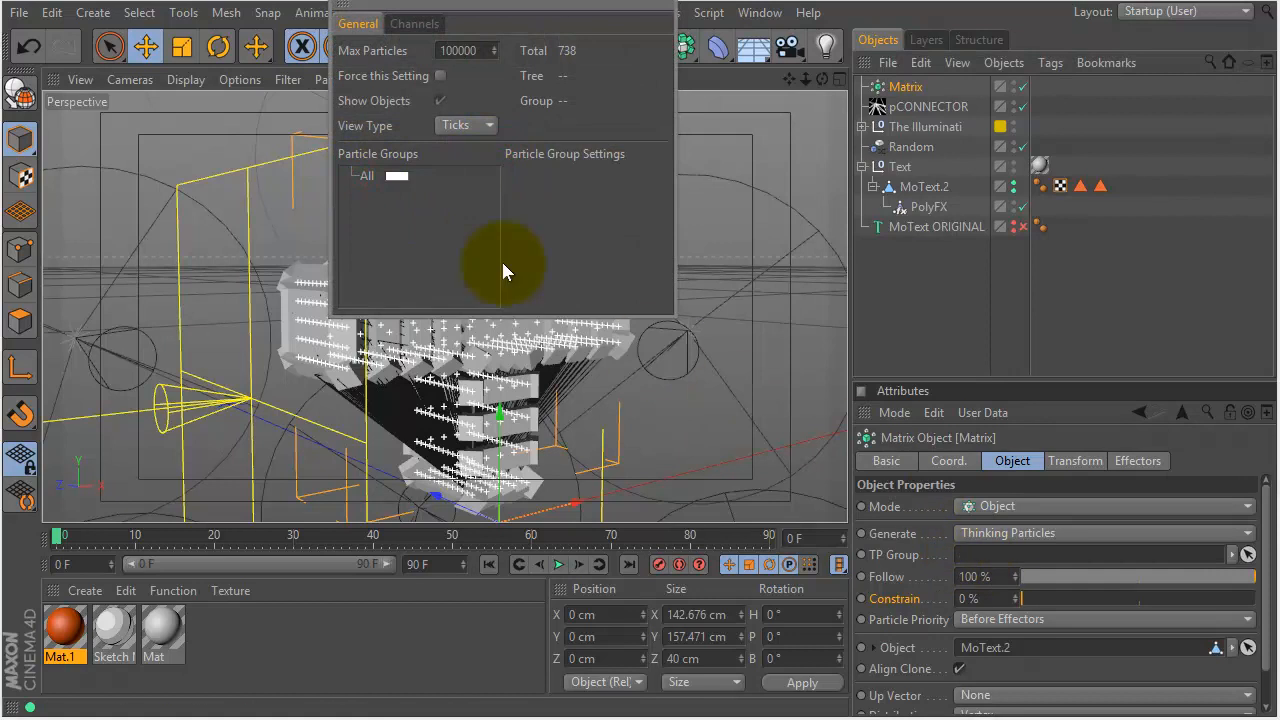
pyautogui.moveTo(363, 172); pyautogui.dragTo(965, 554)
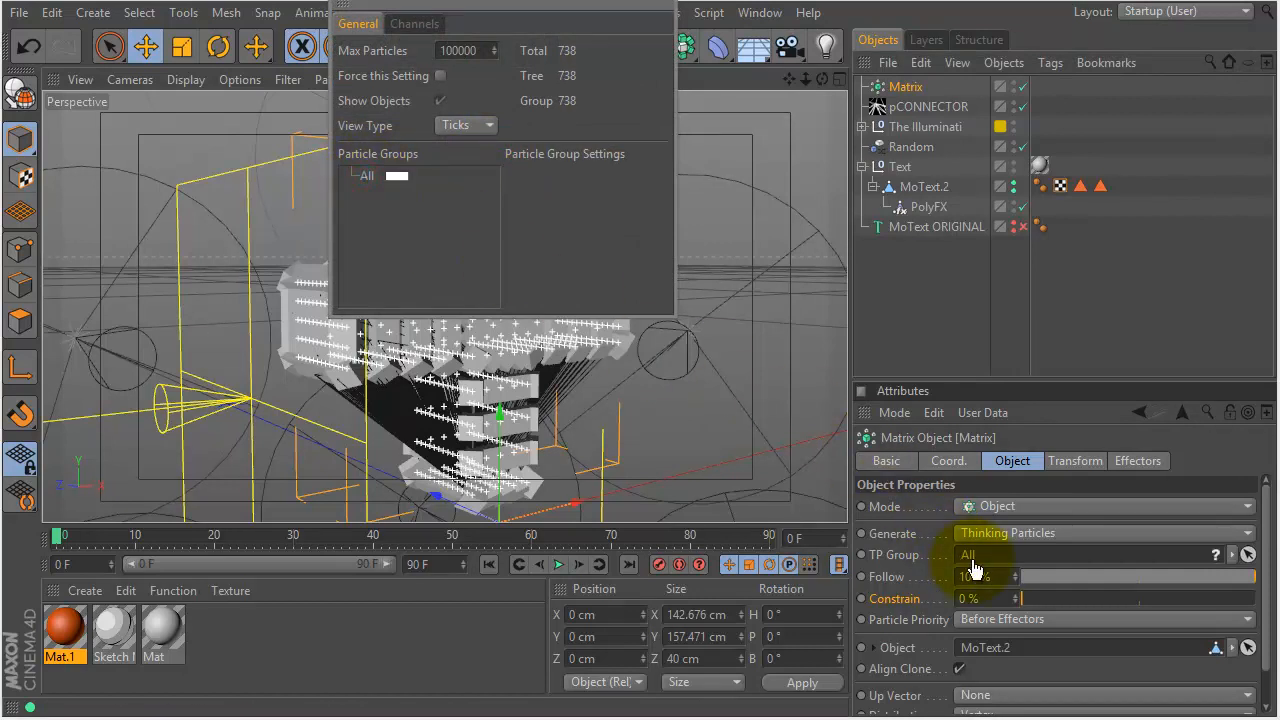
pyautogui.click(663, 13)
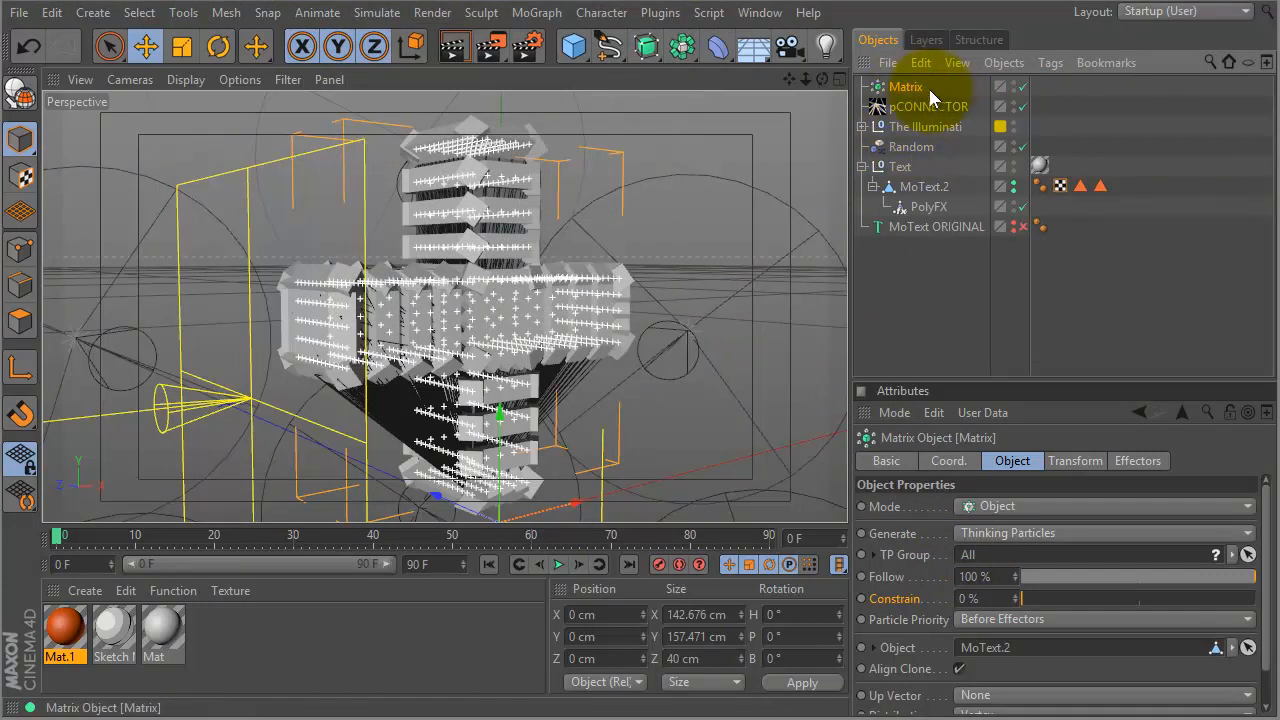
# - Hide and deselect the Matrix, then scrub the timeline to about frame 55
pyautogui.click(1013, 90)
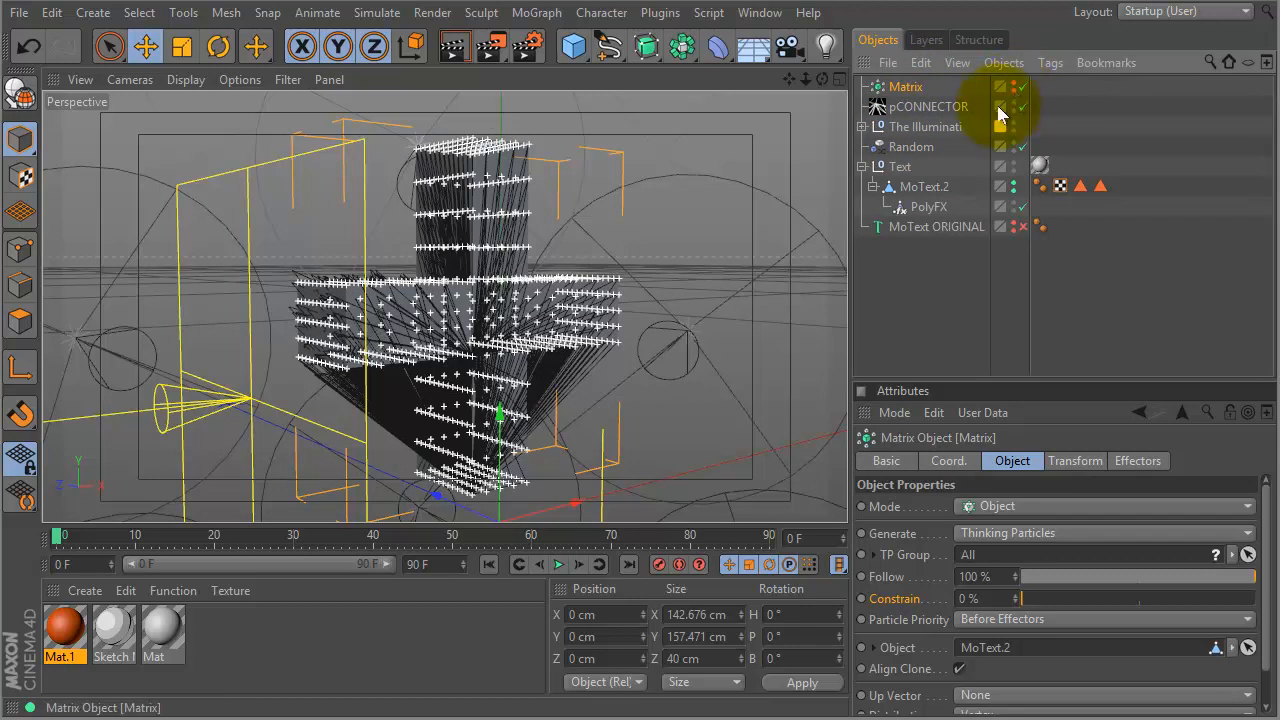
pyautogui.click(907, 287)
pyautogui.moveTo(62, 533); pyautogui.dragTo(491, 455)
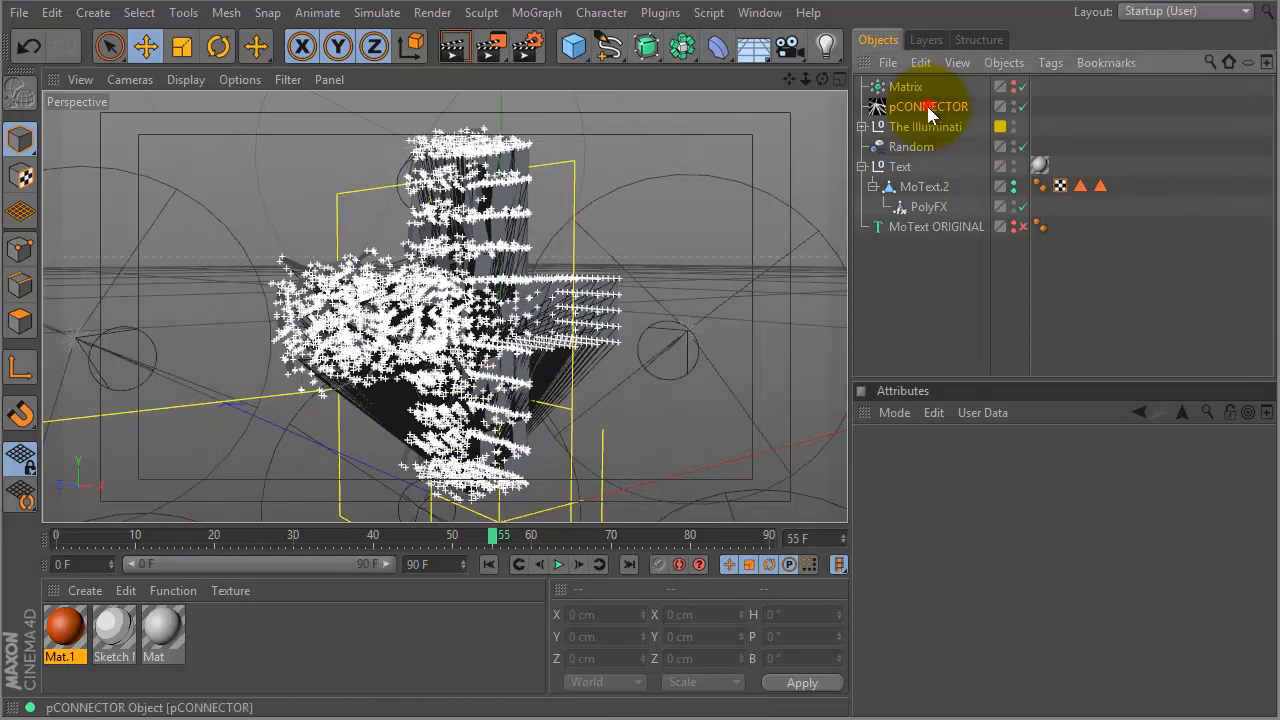
# - Remove MoText.2 from pCONNECTOR's Sources and return to the first frame
pyautogui.click(926, 106)
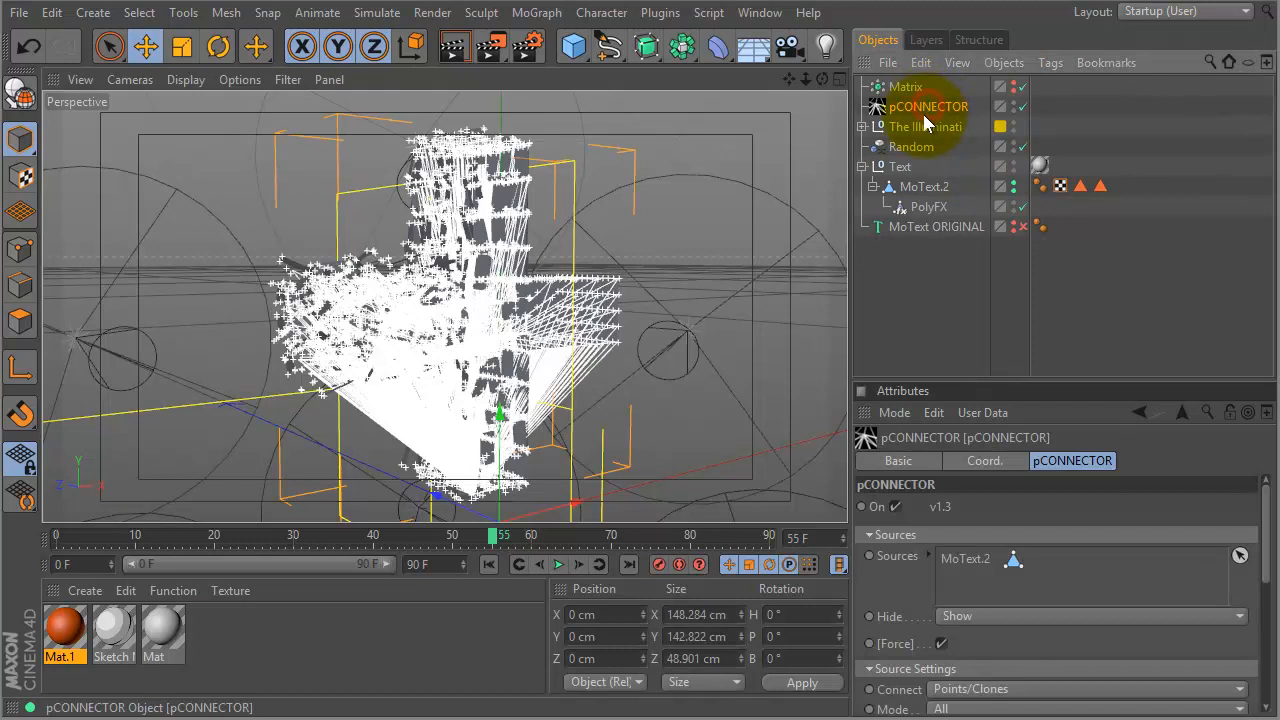
pyautogui.click(959, 559)
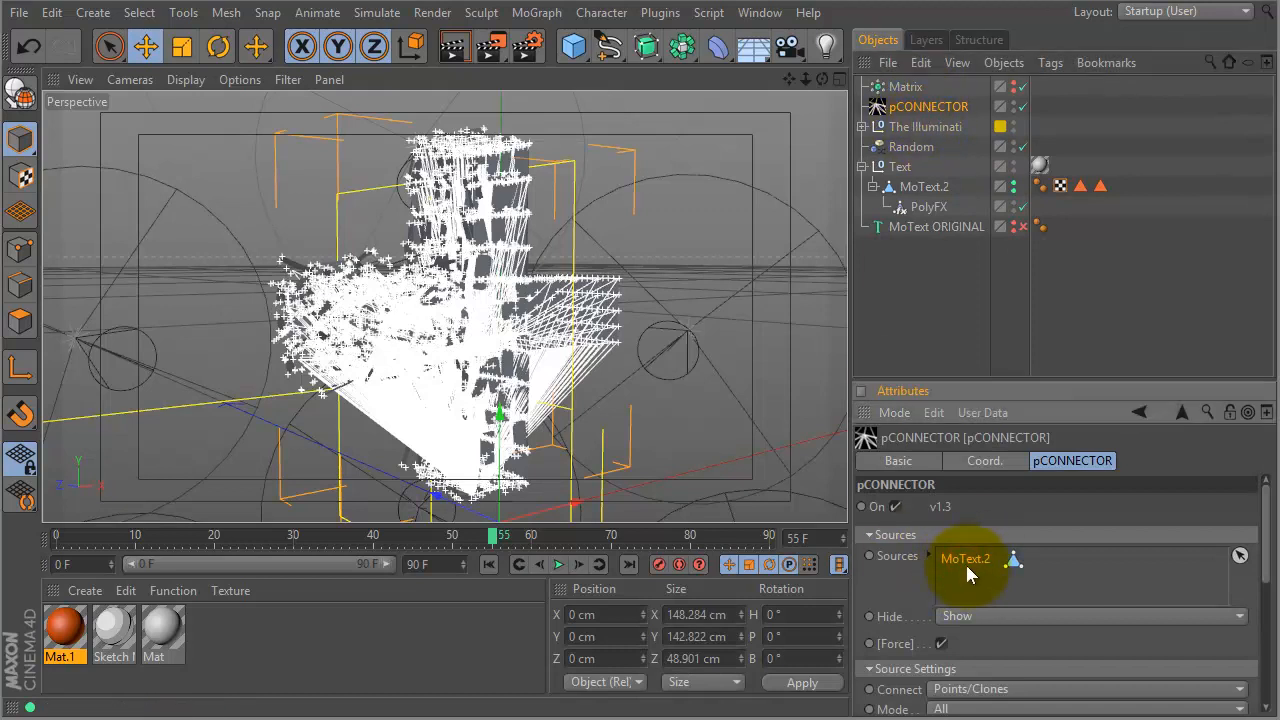
pyautogui.press('Delete')
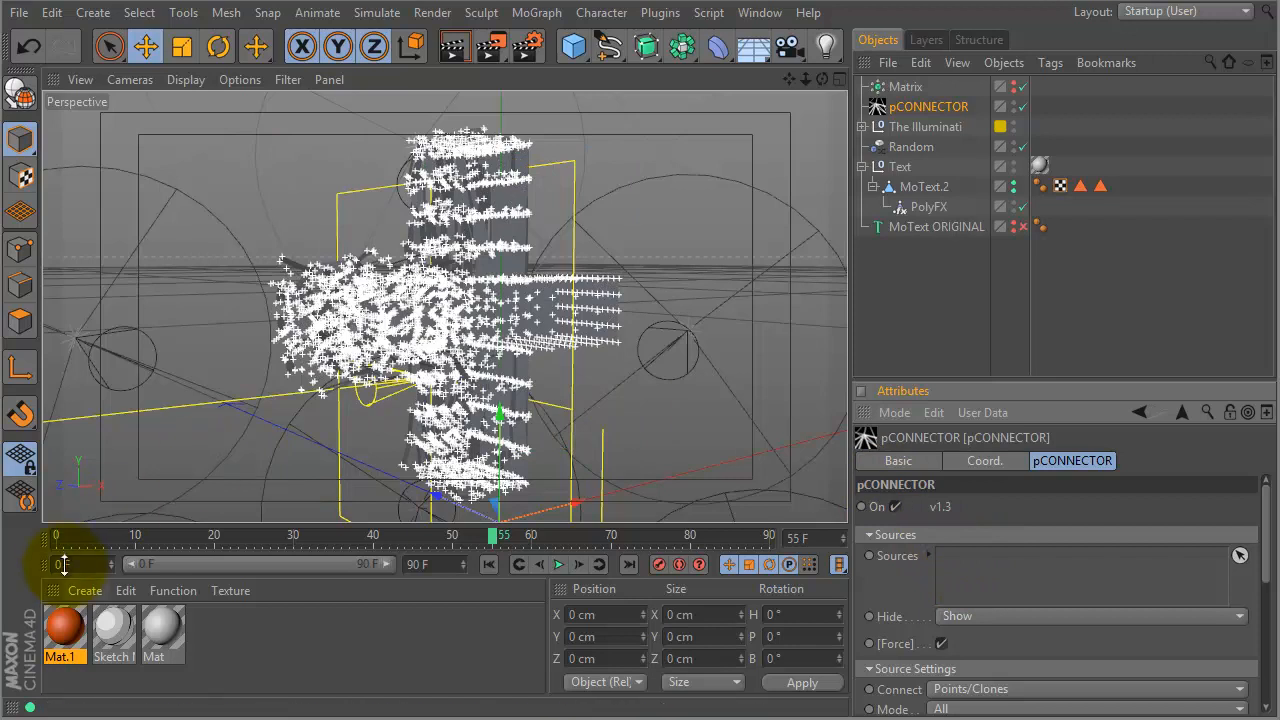
pyautogui.click(67, 538)
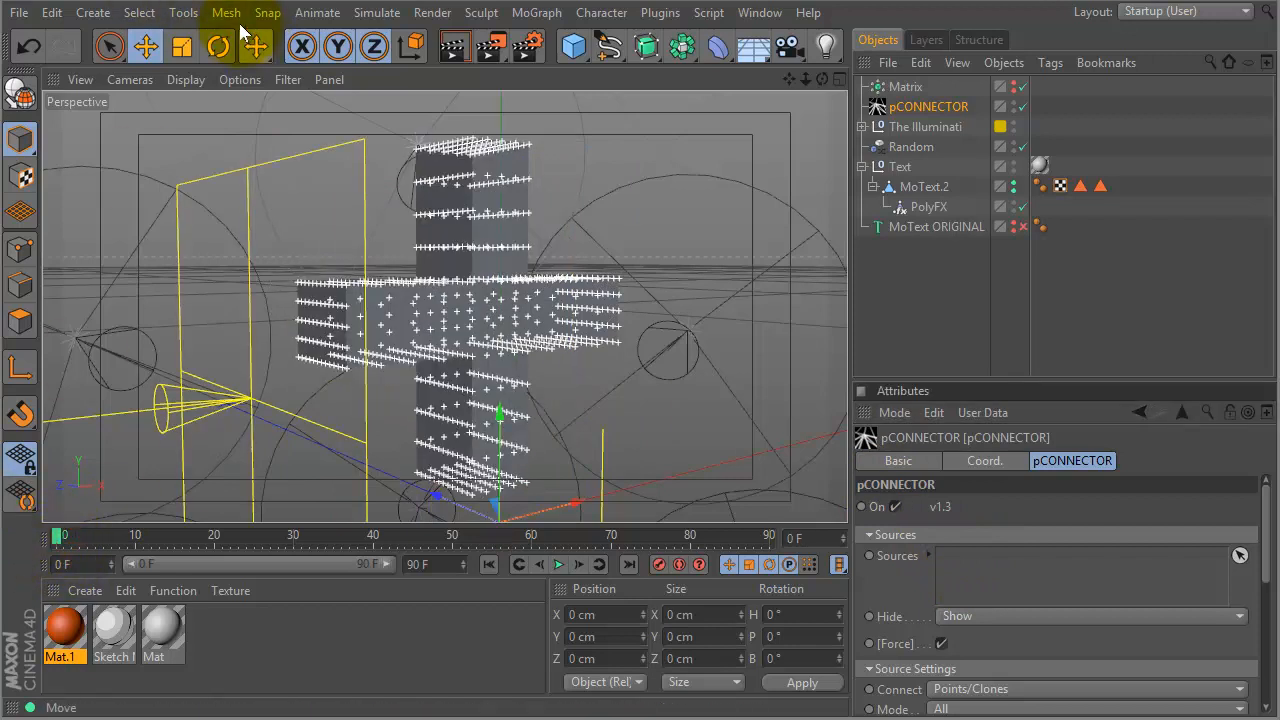
# - Add the Thinking Particles group All to pCONNECTOR's Sources from Thinking Particles Settings
pyautogui.click(376, 12)
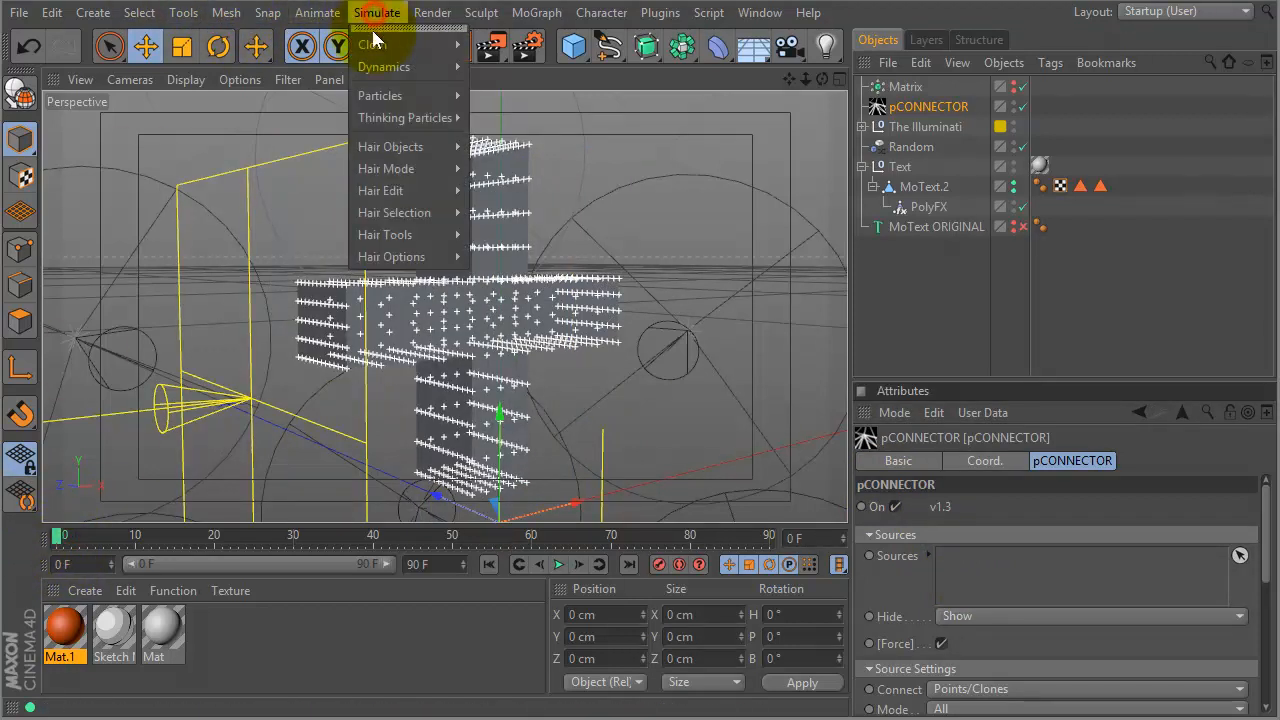
pyautogui.moveTo(430, 118)
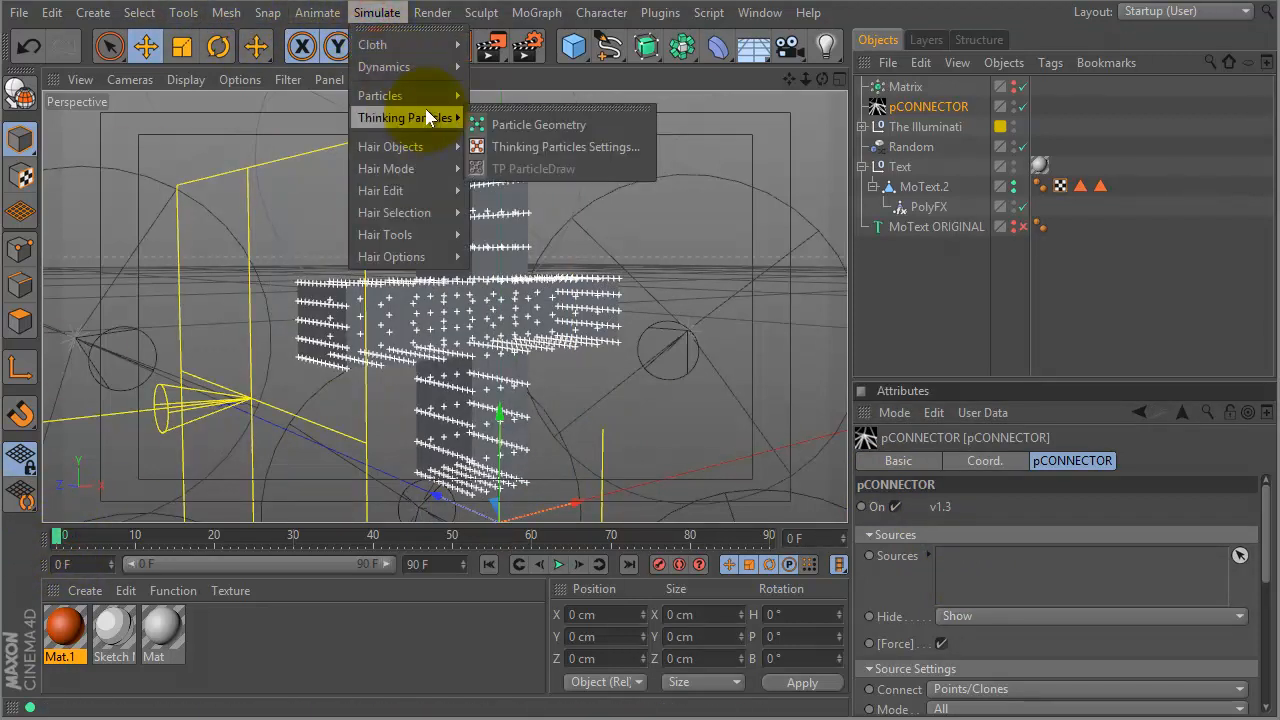
pyautogui.click(528, 147)
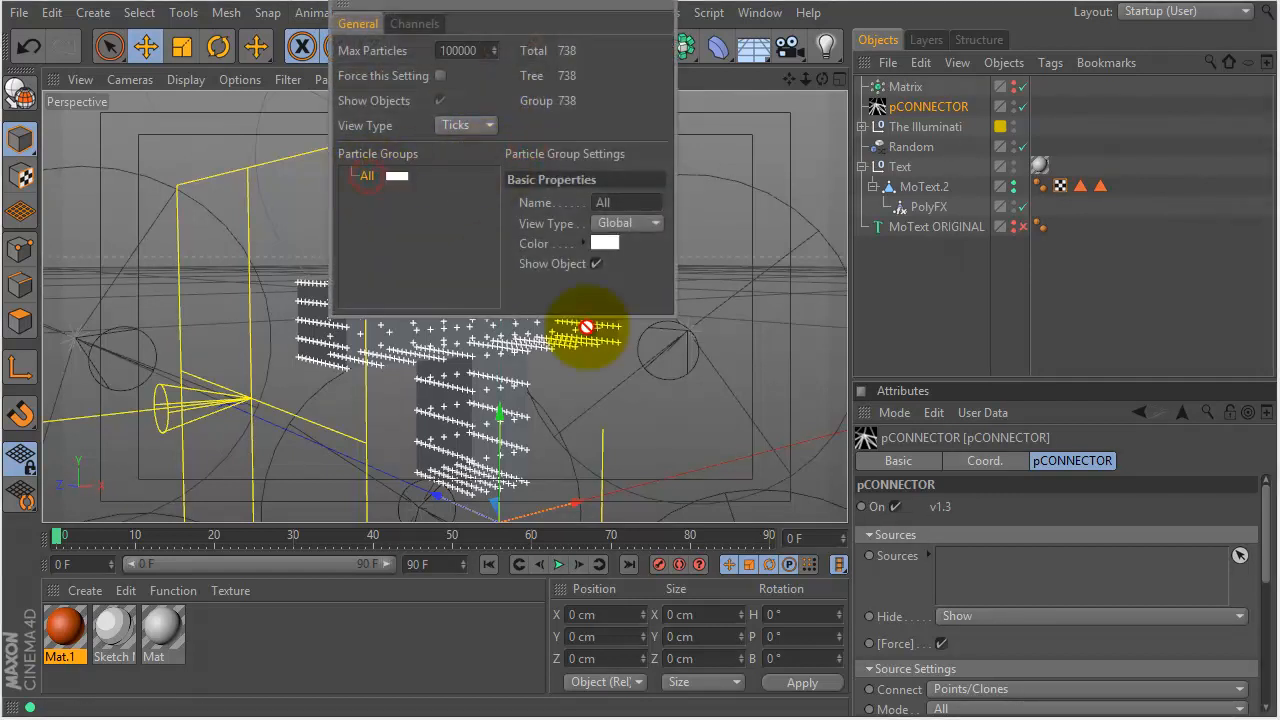
pyautogui.moveTo(965, 557); pyautogui.dragTo(966, 557)
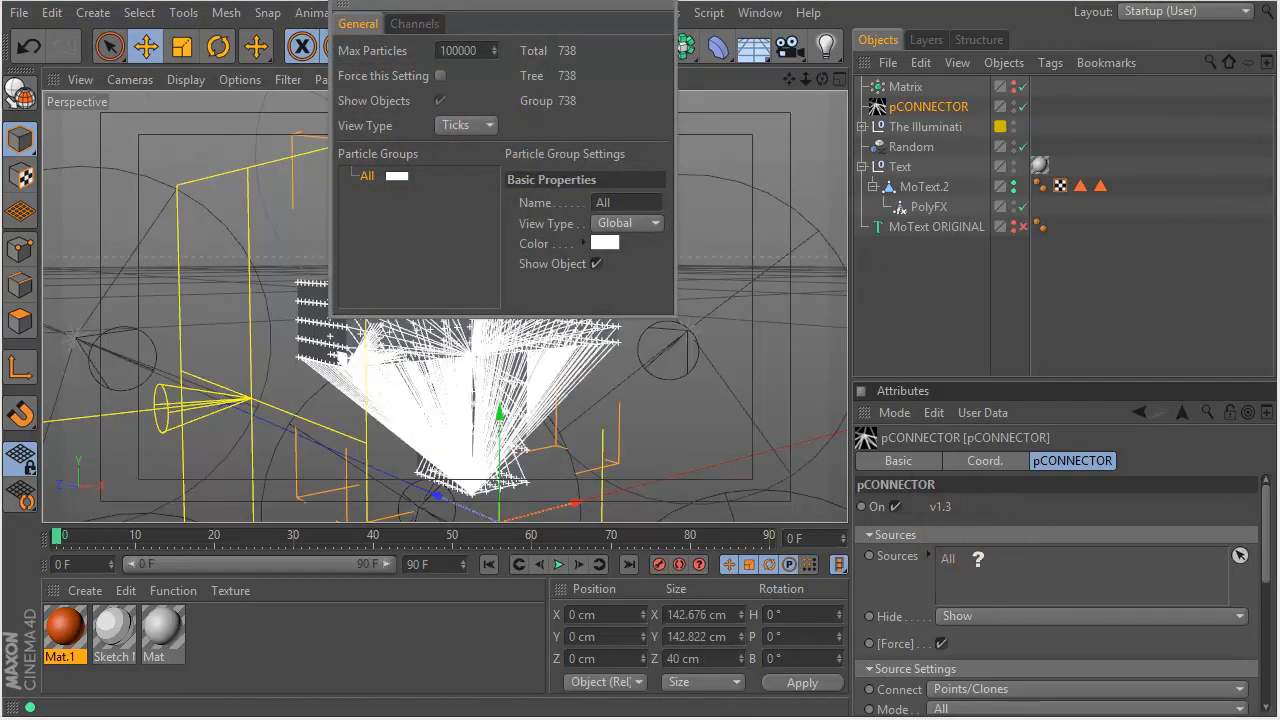
pyautogui.click(660, 5)
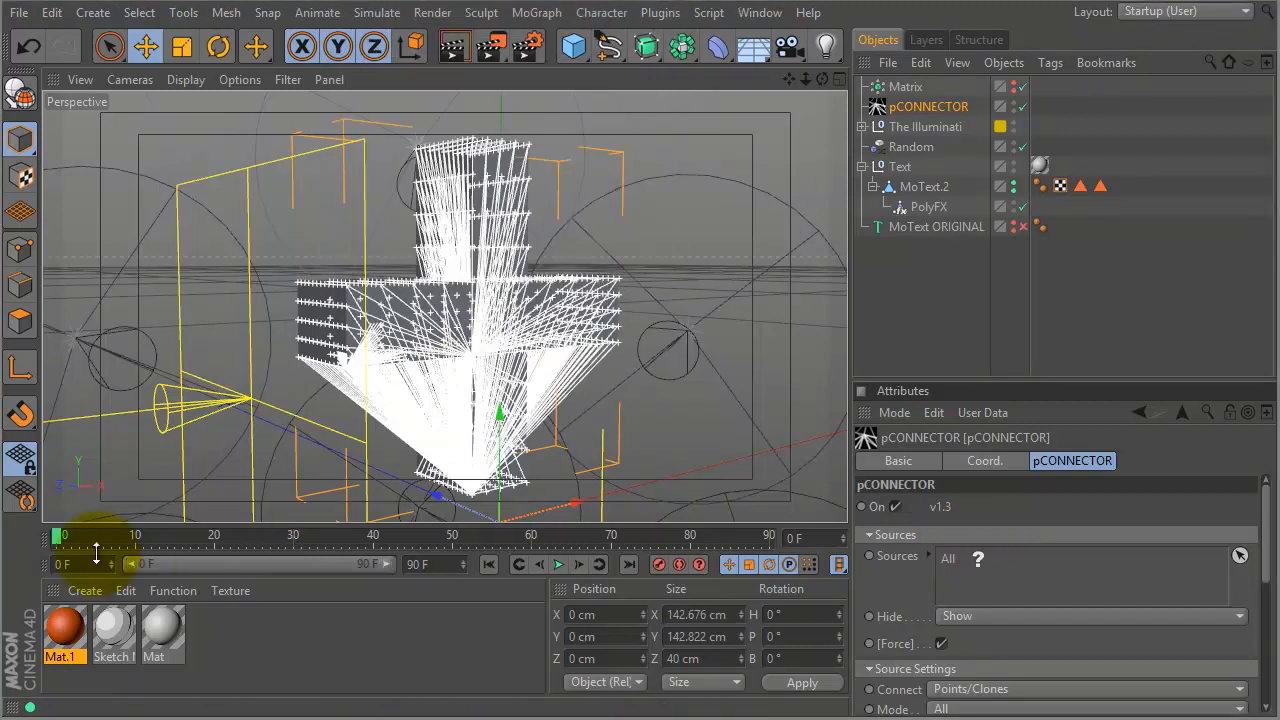
# - Scrub the timeline to preview the particle connections and enlarge the Attributes panel
pyautogui.moveTo(58, 540); pyautogui.dragTo(524, 450)
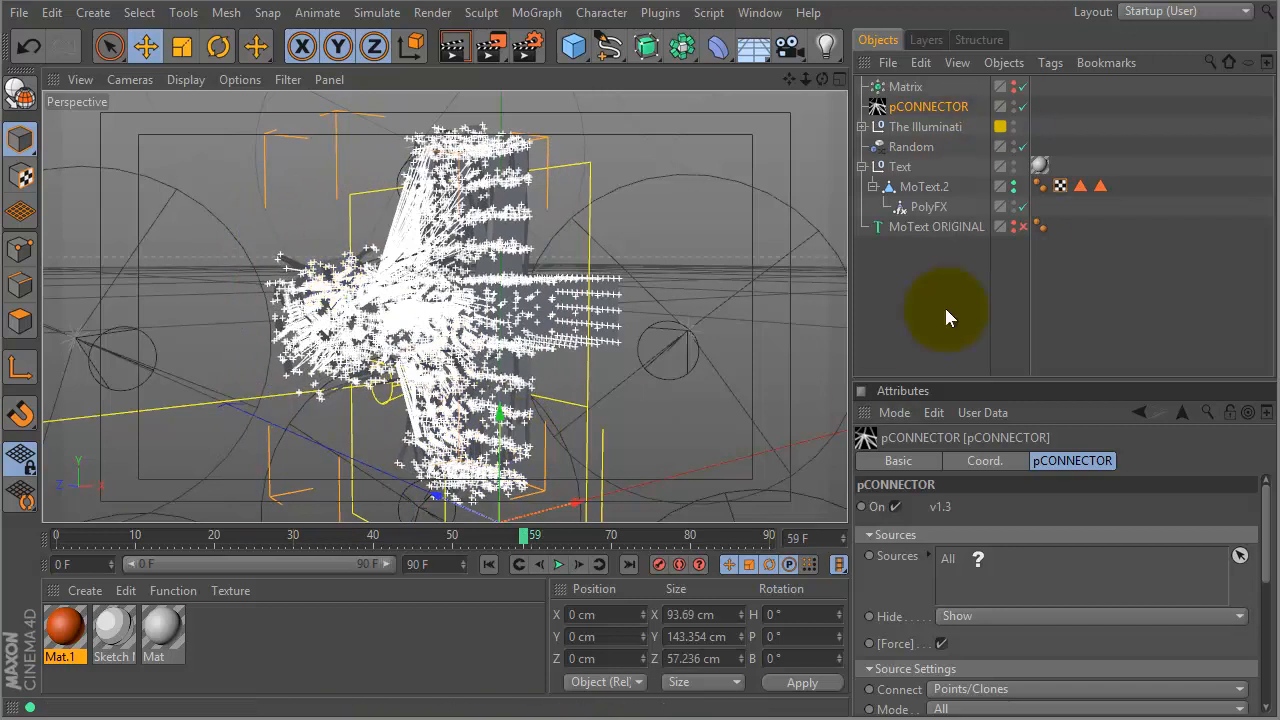
pyautogui.moveTo(952, 380); pyautogui.dragTo(950, 243)
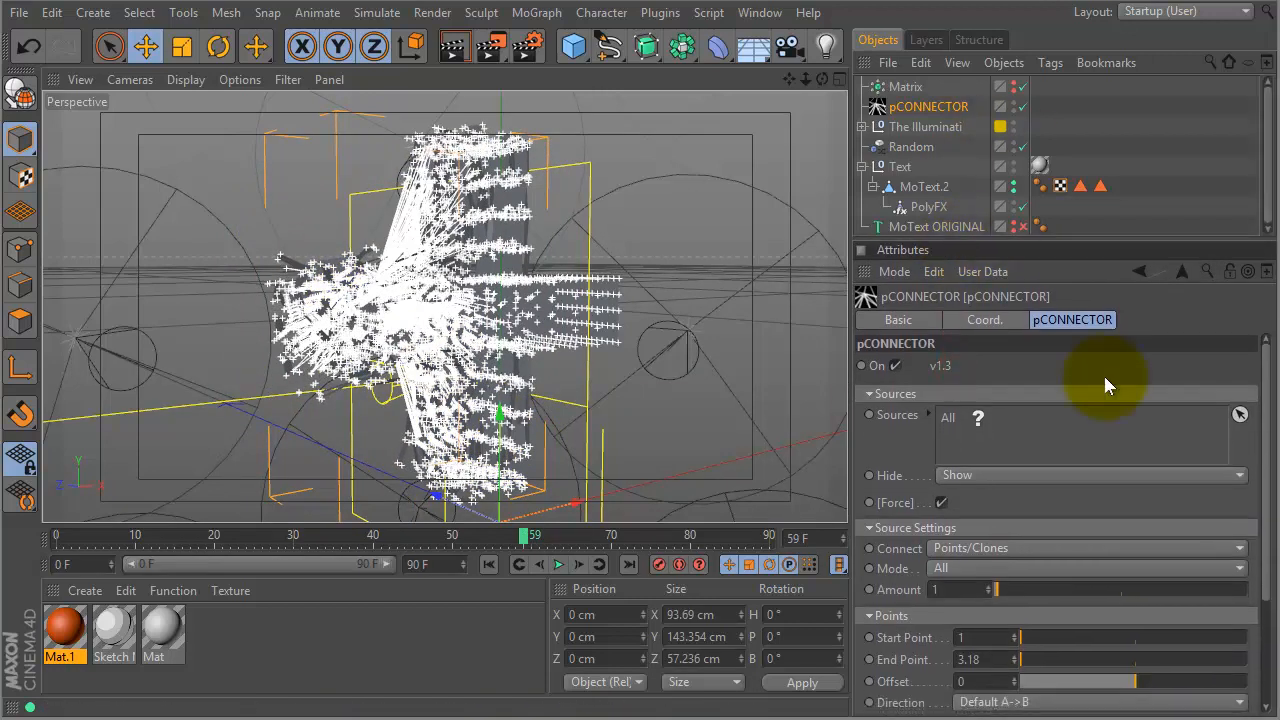
pyautogui.moveTo(1268, 530); pyautogui.dragTo(1218, 611)
# - Adjust pCONNECTOR's End Point until it settles at 16.27, then restore the panel size
pyautogui.moveTo(1045, 508); pyautogui.dragTo(1120, 515)
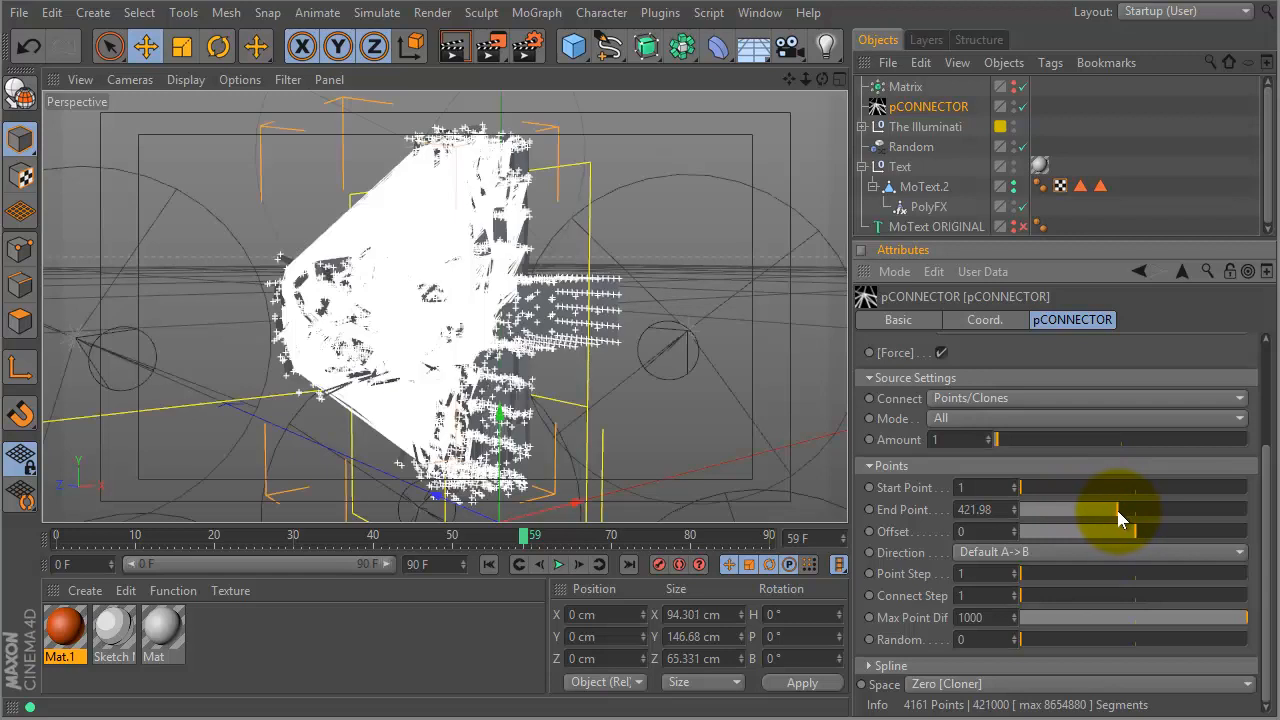
pyautogui.moveTo(1117, 512); pyautogui.dragTo(1077, 518)
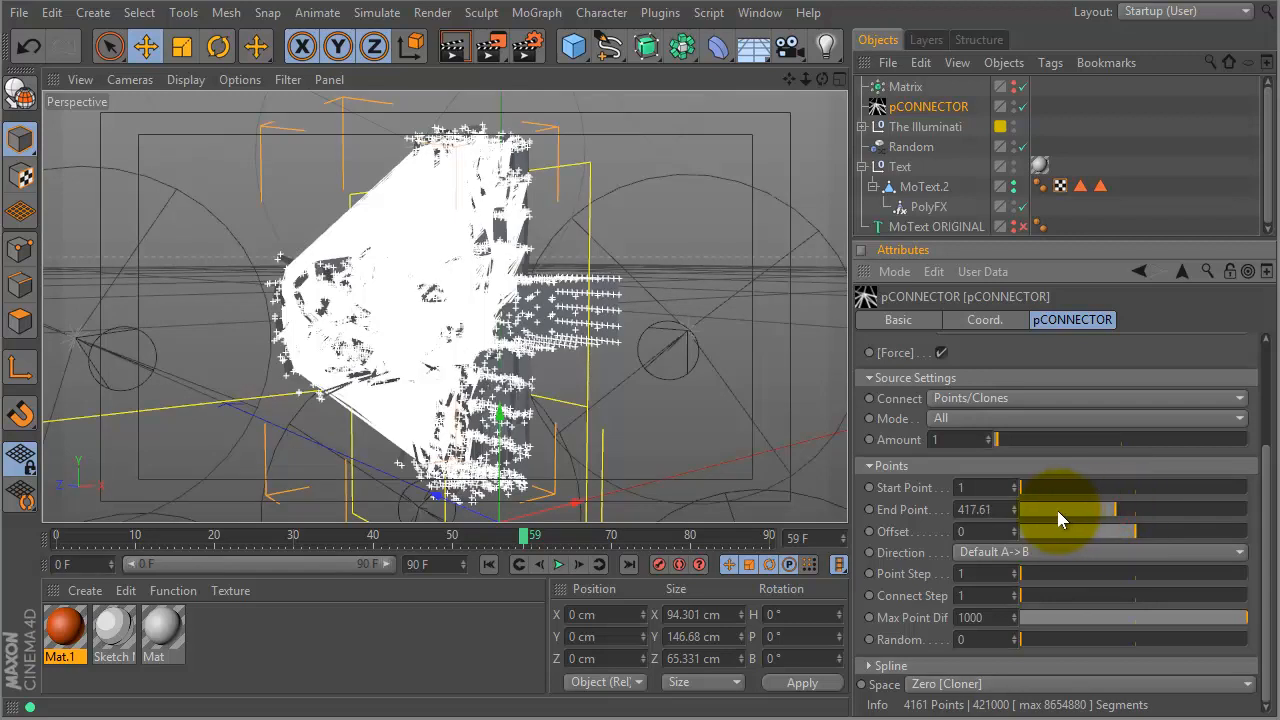
pyautogui.click(1051, 510)
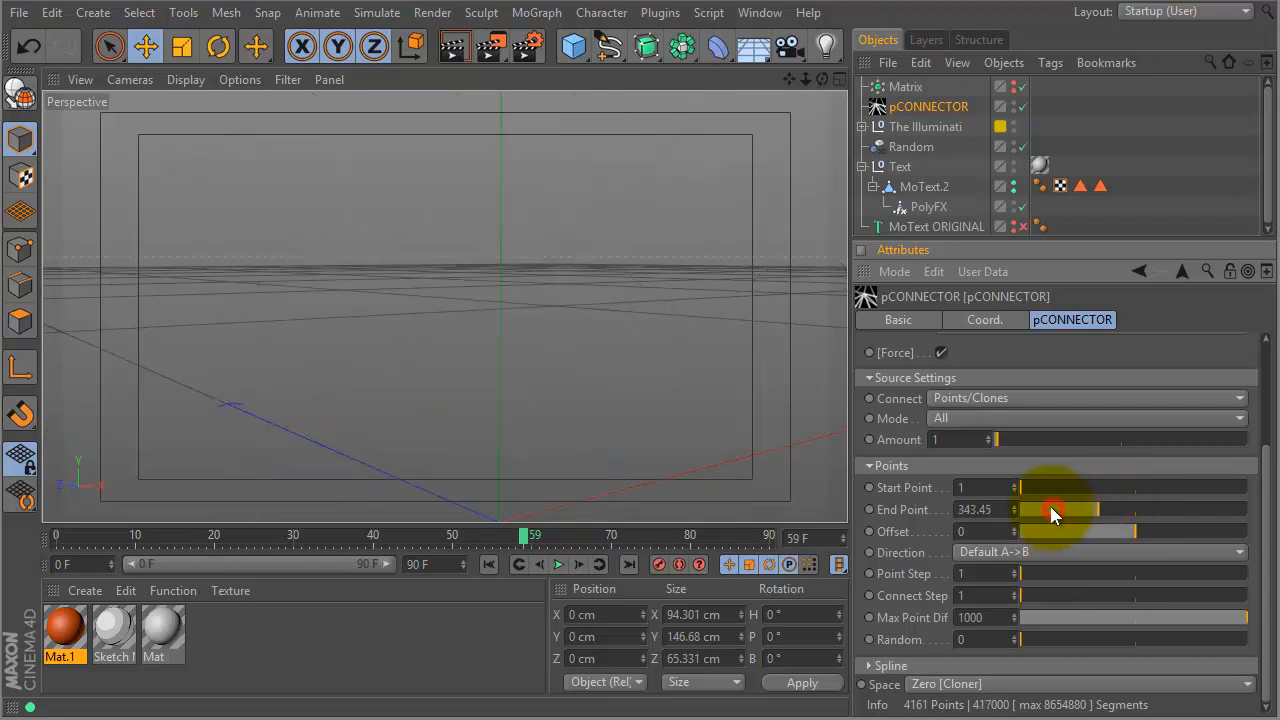
pyautogui.click(1045, 509)
pyautogui.click(1047, 515)
pyautogui.click(1024, 511)
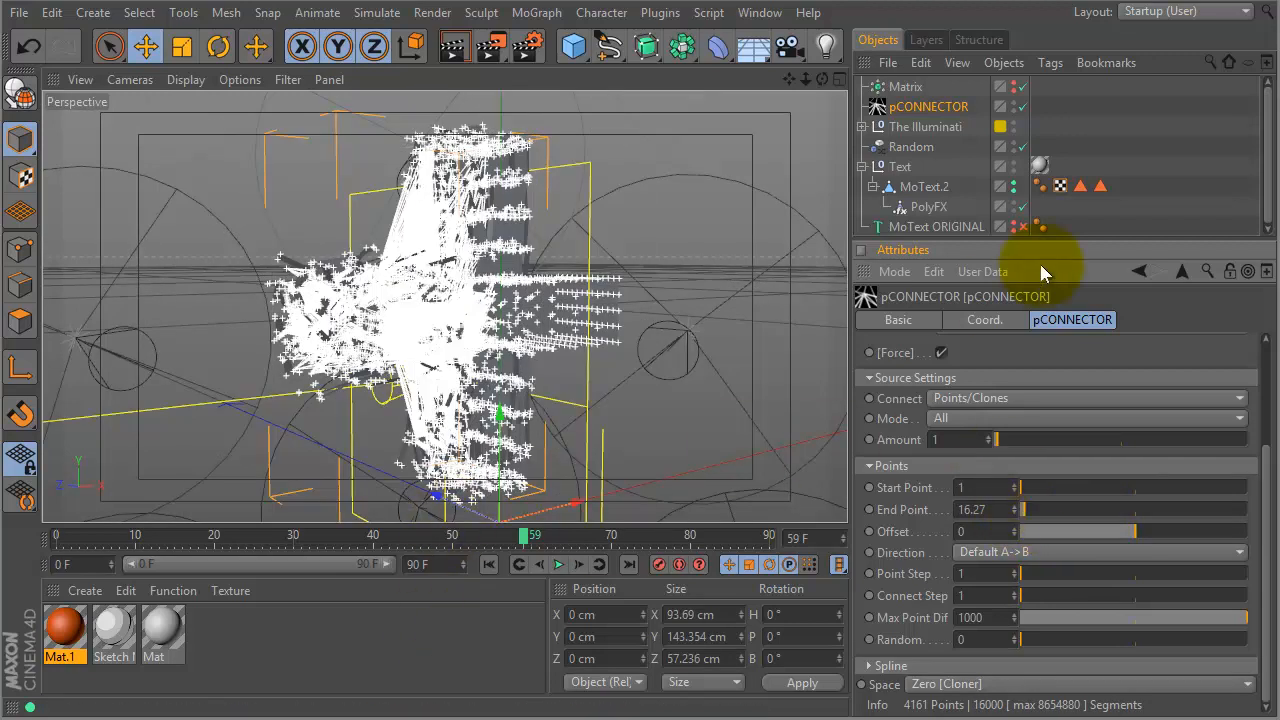
pyautogui.moveTo(1053, 235); pyautogui.dragTo(1043, 330)
pyautogui.click(909, 277)
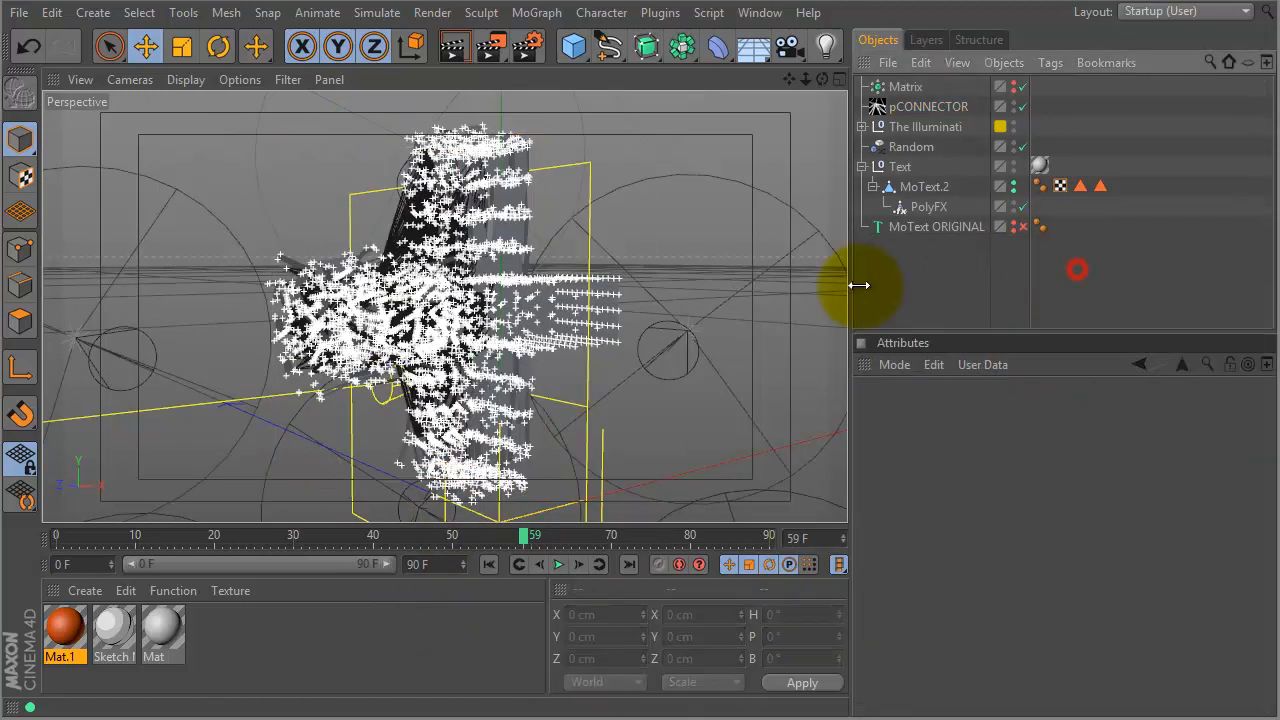
# - Zoom in close on the shattered '+', play from frame 0, and stop around frame 84
pyautogui.keyDown('alt'); pyautogui.moveTo(655, 330); pyautogui.dragTo(554, 325); pyautogui.keyUp('alt')
pyautogui.keyDown('alt'); pyautogui.moveTo(554, 325); pyautogui.dragTo(651, 325, button='right'); pyautogui.keyUp('alt')
pyautogui.keyDown('alt'); pyautogui.moveTo(651, 325); pyautogui.dragTo(609, 314); pyautogui.keyUp('alt')
pyautogui.click(921, 283)
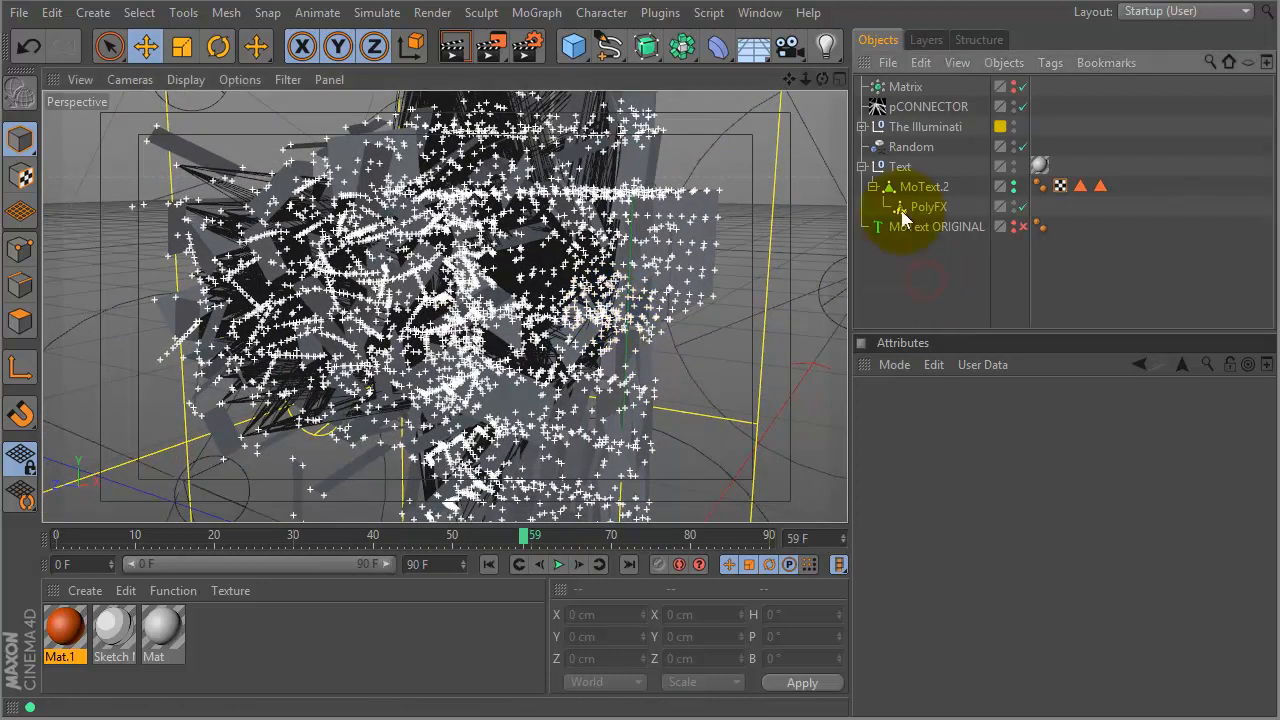
pyautogui.click(60, 534)
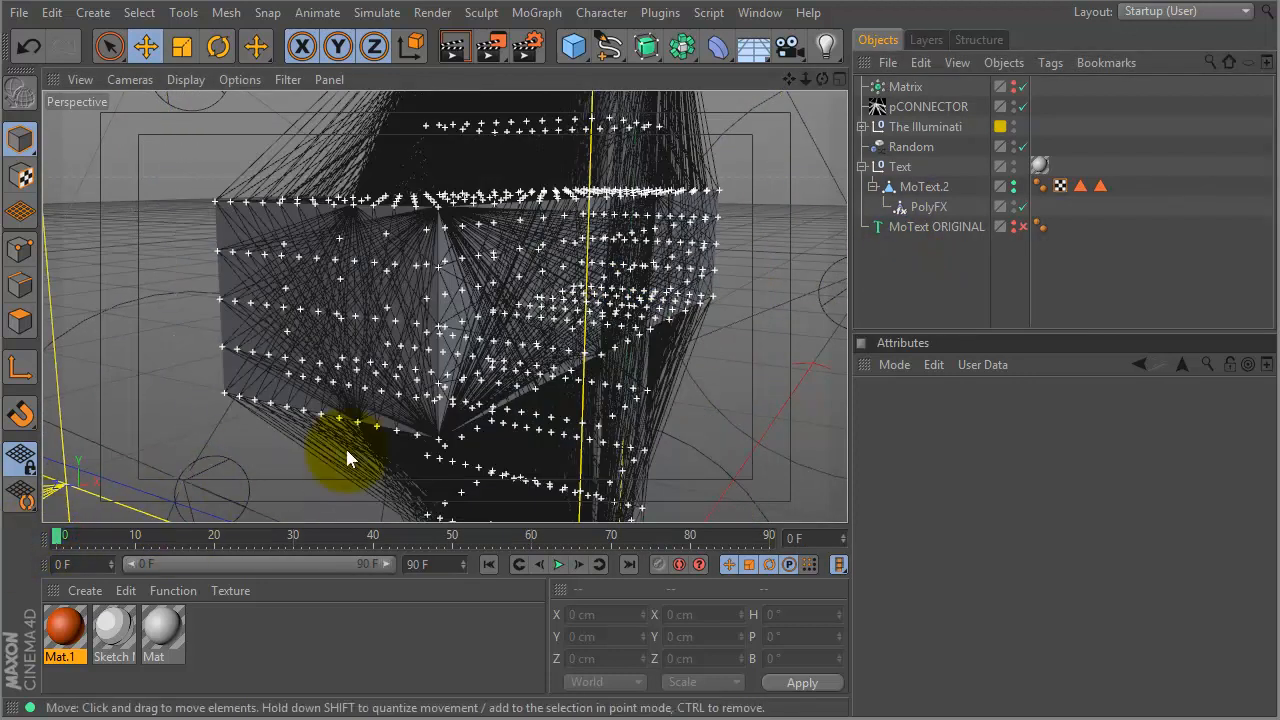
pyautogui.press('F8')
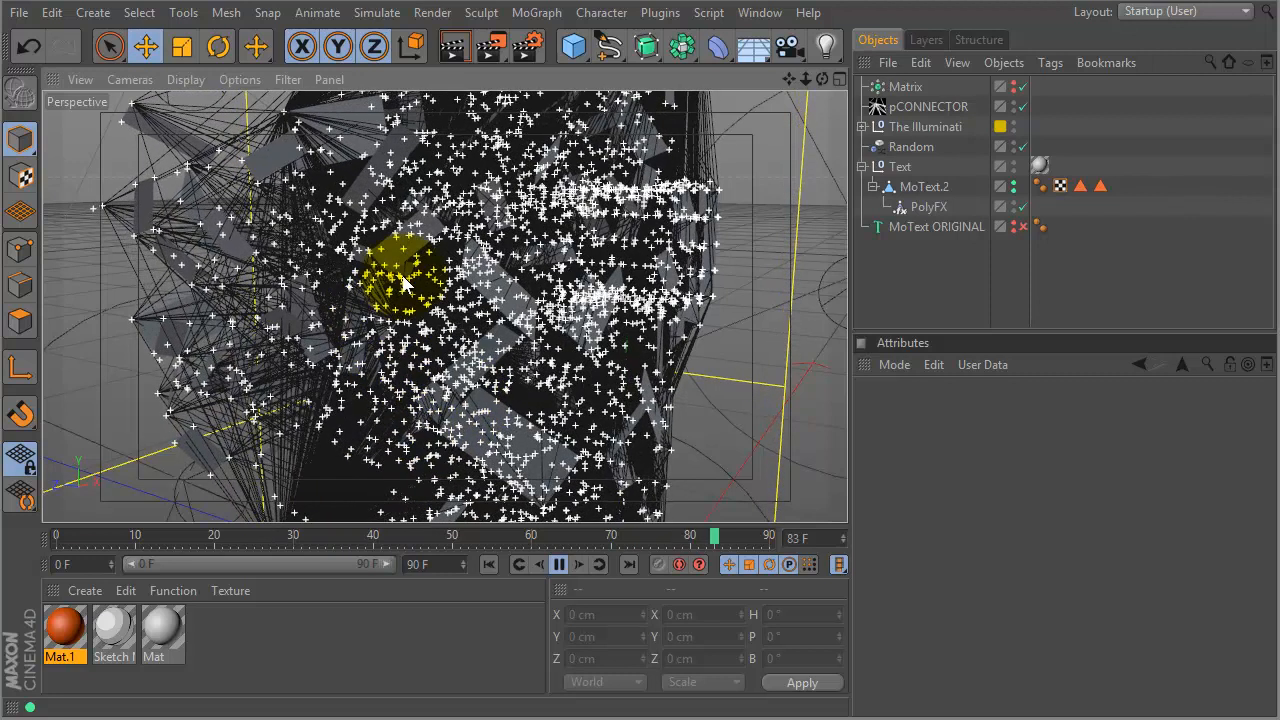
pyautogui.press('F8')
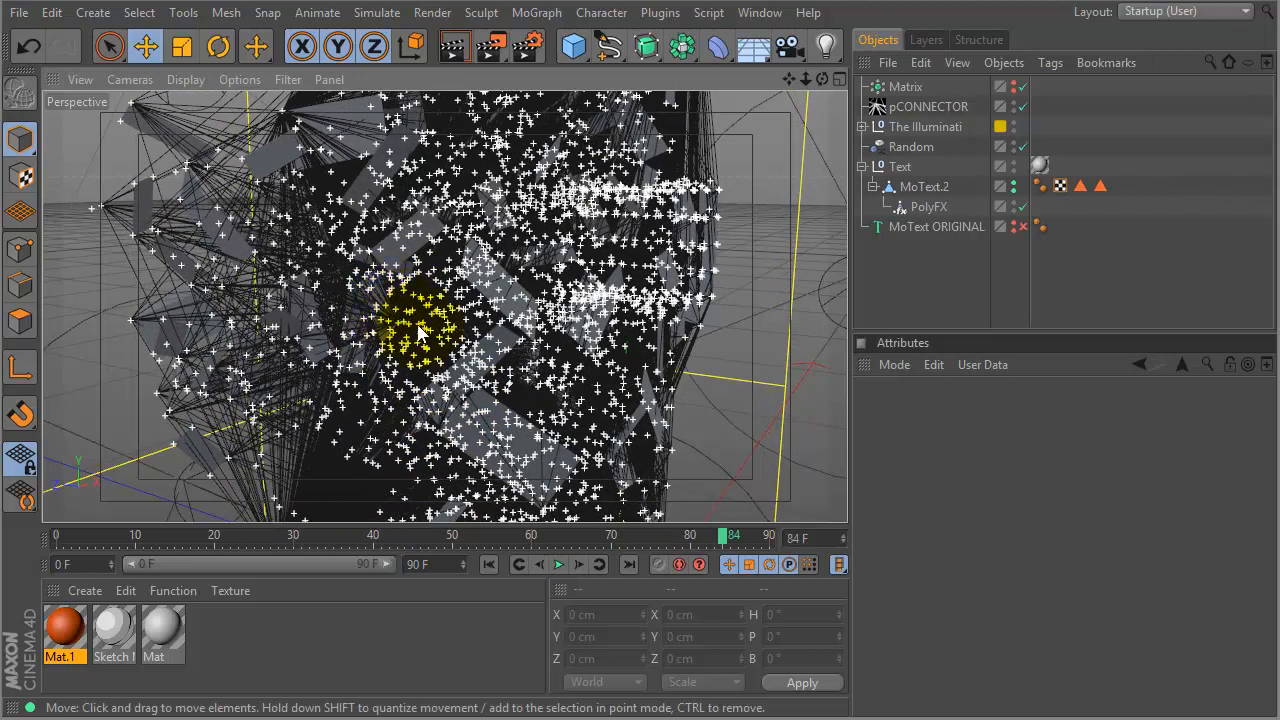
# - Give pCONNECTOR a Tools4D SolidSpline tag at radius 0.1 and the orange Mat.1 material
pyautogui.click(922, 108)
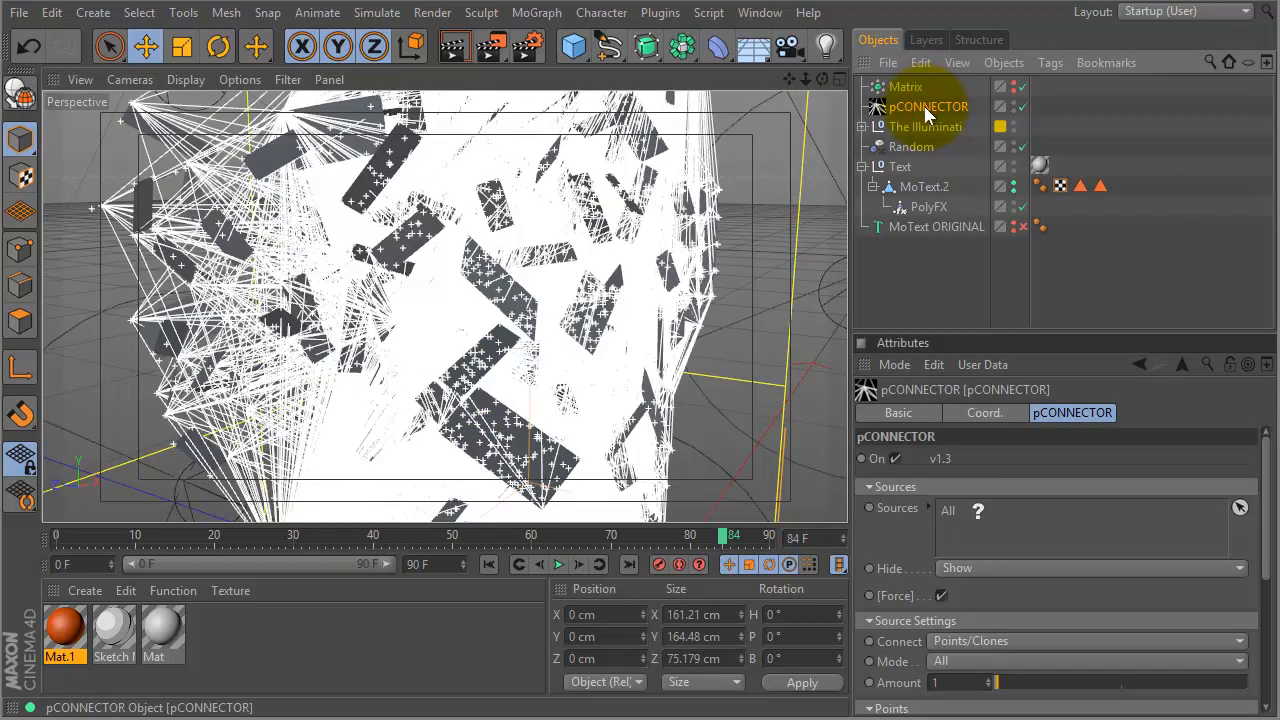
pyautogui.rightClick(928, 113)
pyautogui.moveTo(948, 343)
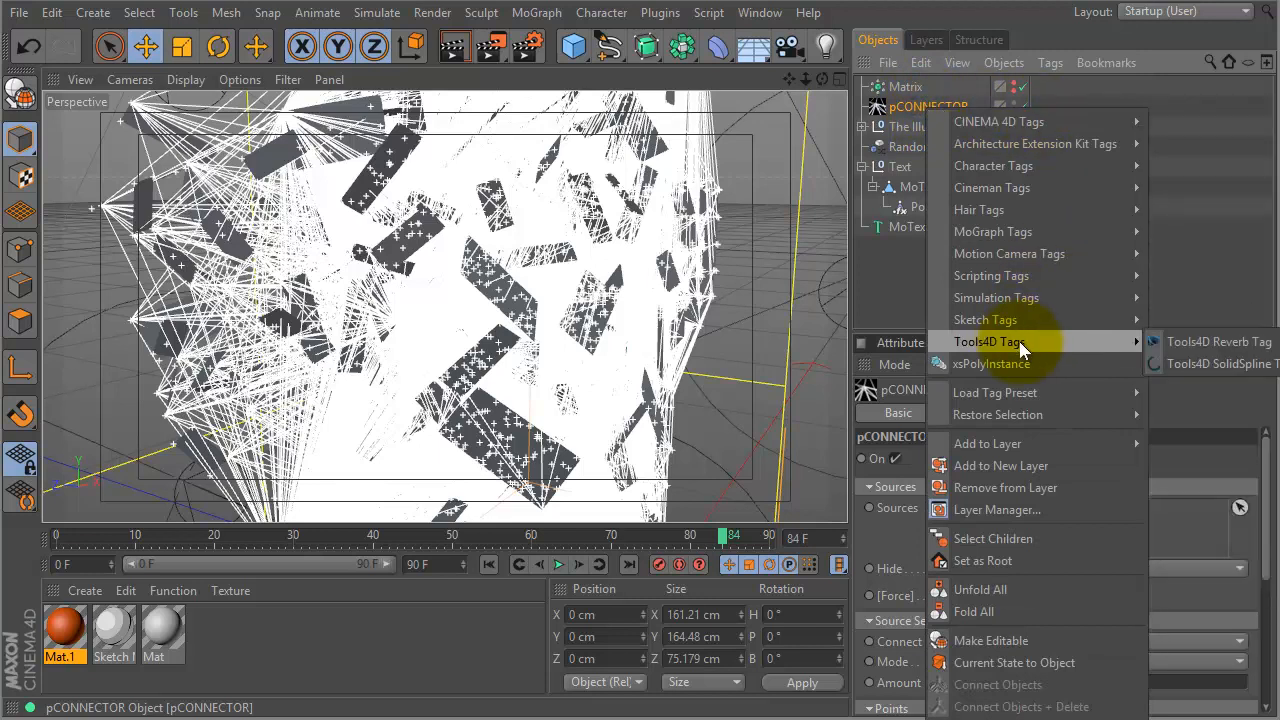
pyautogui.click(1186, 358)
pyautogui.click(1041, 93)
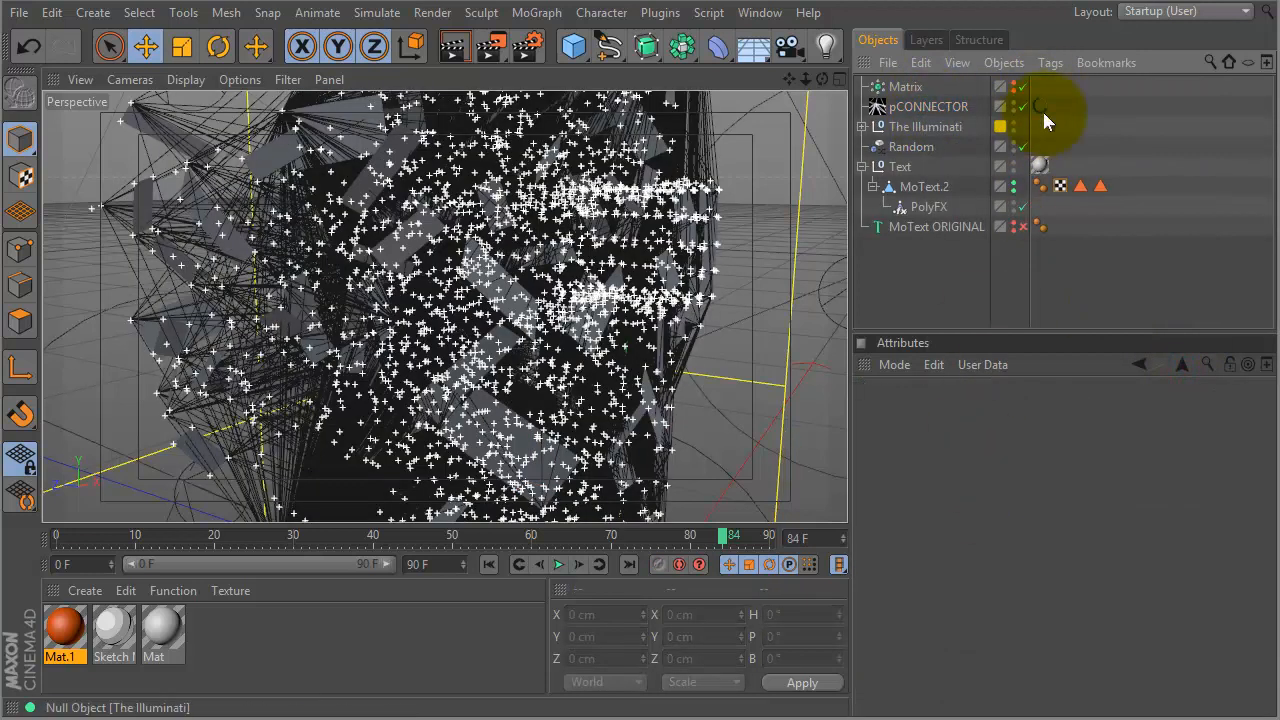
pyautogui.click(1041, 105)
pyautogui.click(1003, 479)
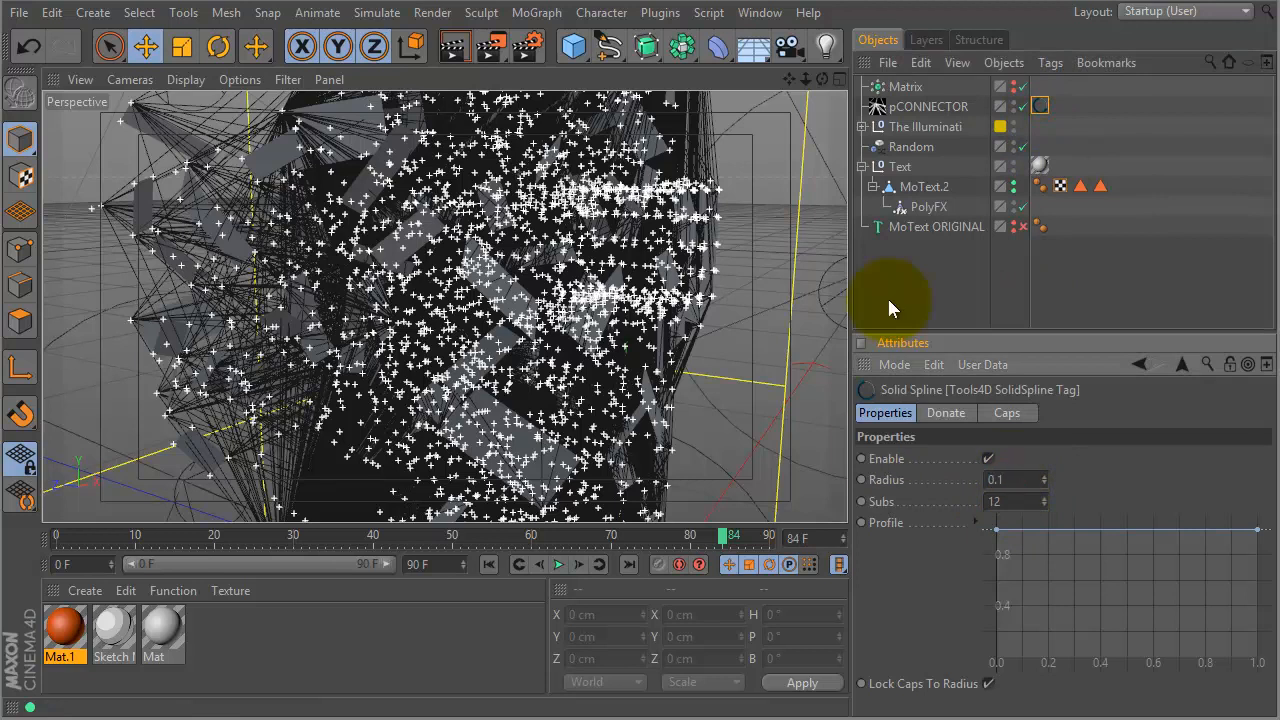
pyautogui.moveTo(66, 628); pyautogui.dragTo(926, 106)
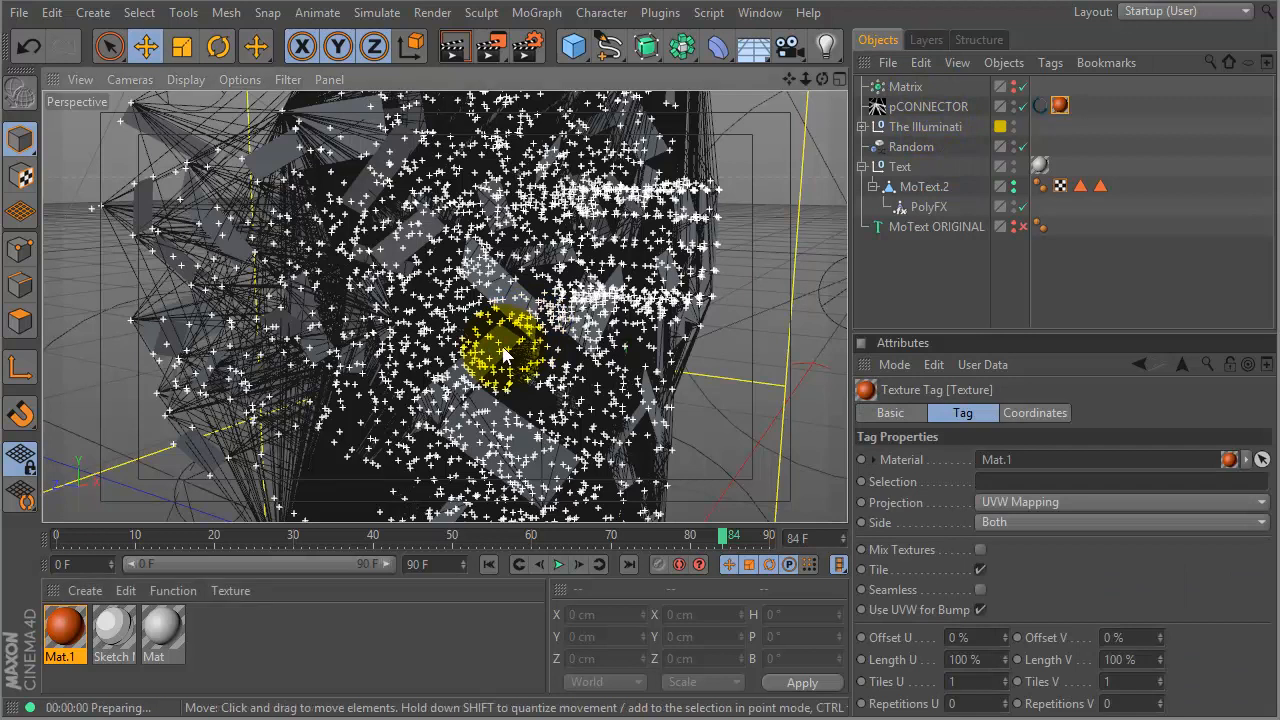
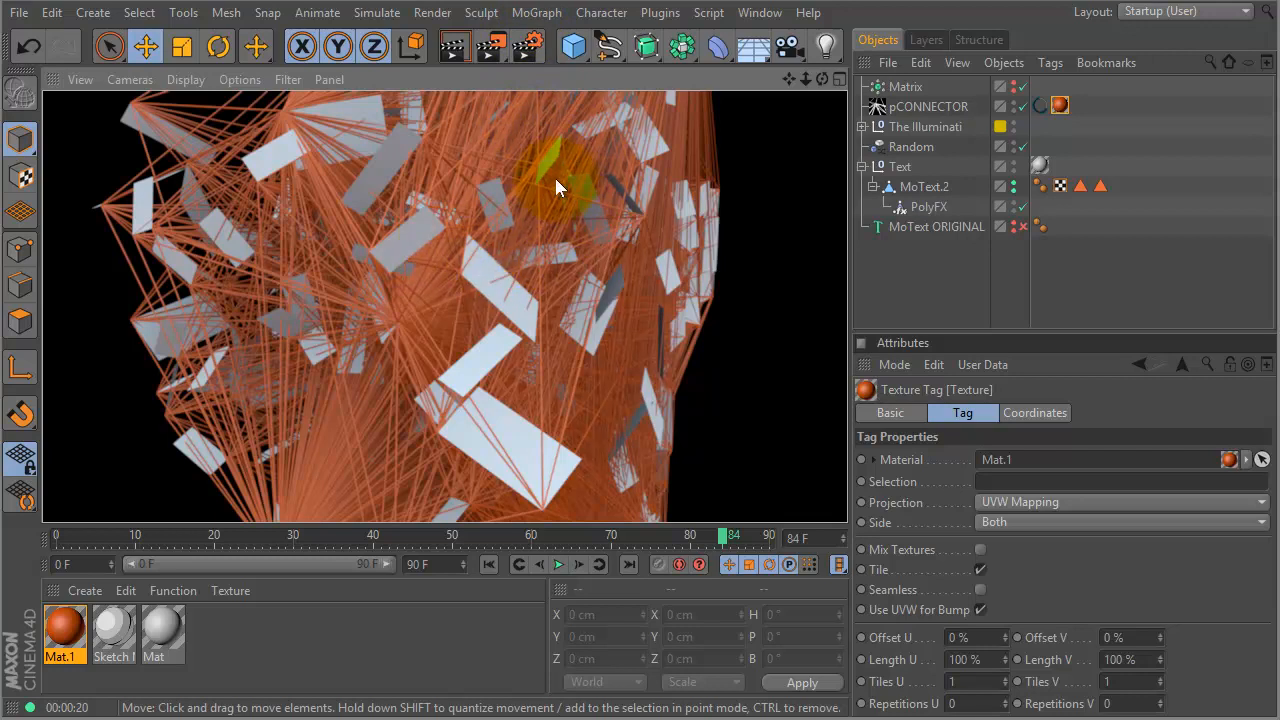
# - Select pCONNECTOR and show its Points settings: End Point 16.27, Random 0
pyautogui.click(938, 103)
pyautogui.moveTo(1058, 333); pyautogui.dragTo(1058, 106)
pyautogui.moveTo(1263, 322); pyautogui.dragTo(1268, 385)
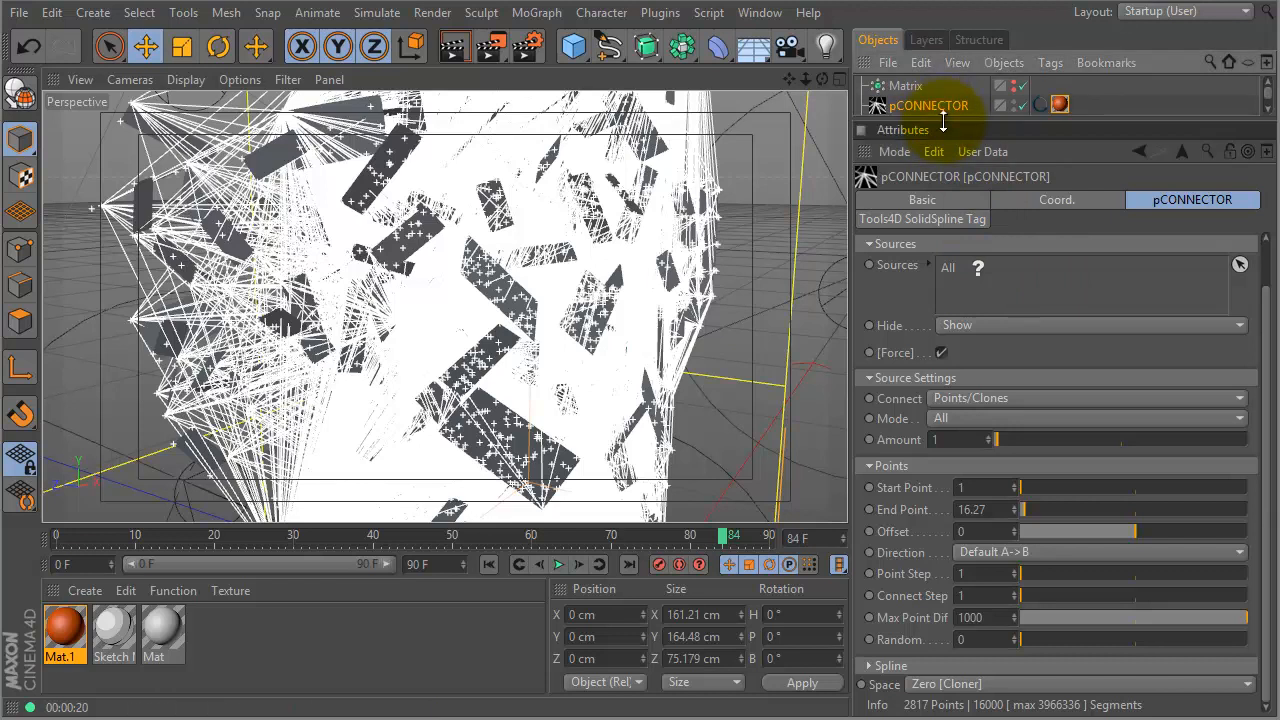
# - Set pCONNECTOR's Random to 330 and End Point to 16.16, then expand the Spline group
pyautogui.moveTo(943, 120); pyautogui.dragTo(941, 252)
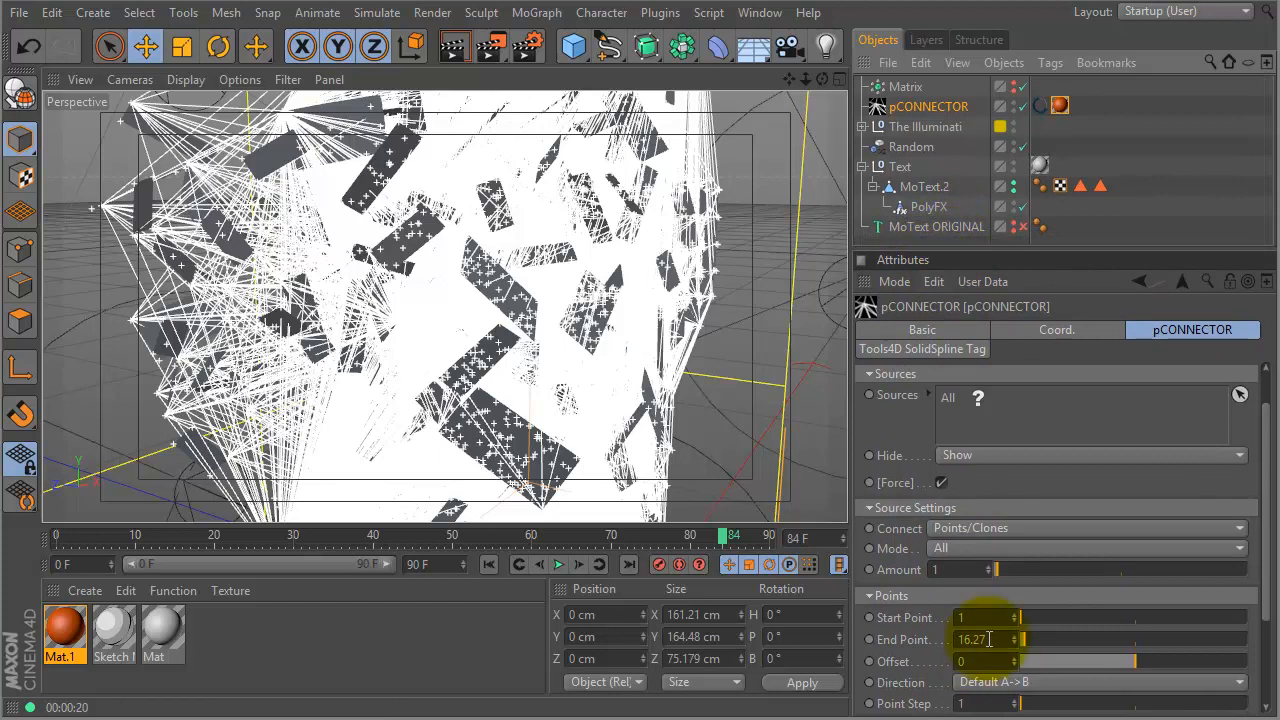
pyautogui.moveTo(1260, 457); pyautogui.dragTo(1262, 577)
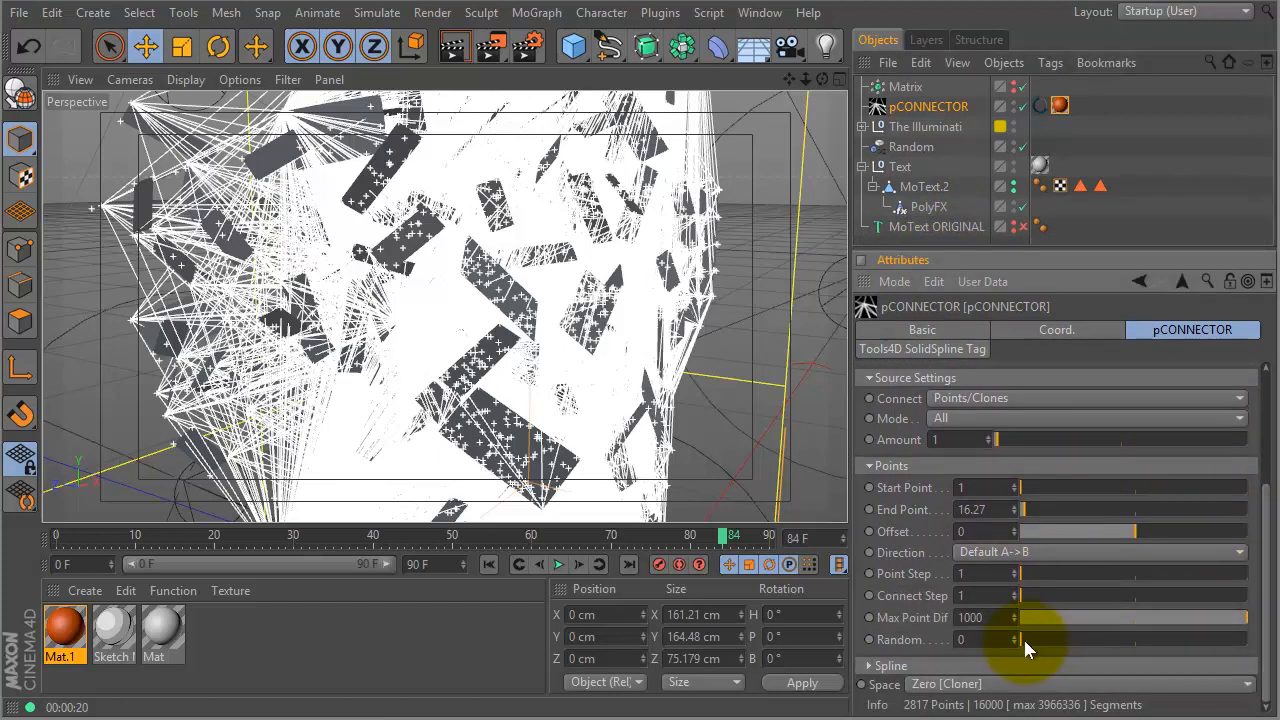
pyautogui.moveTo(1027, 639); pyautogui.dragTo(1100, 641)
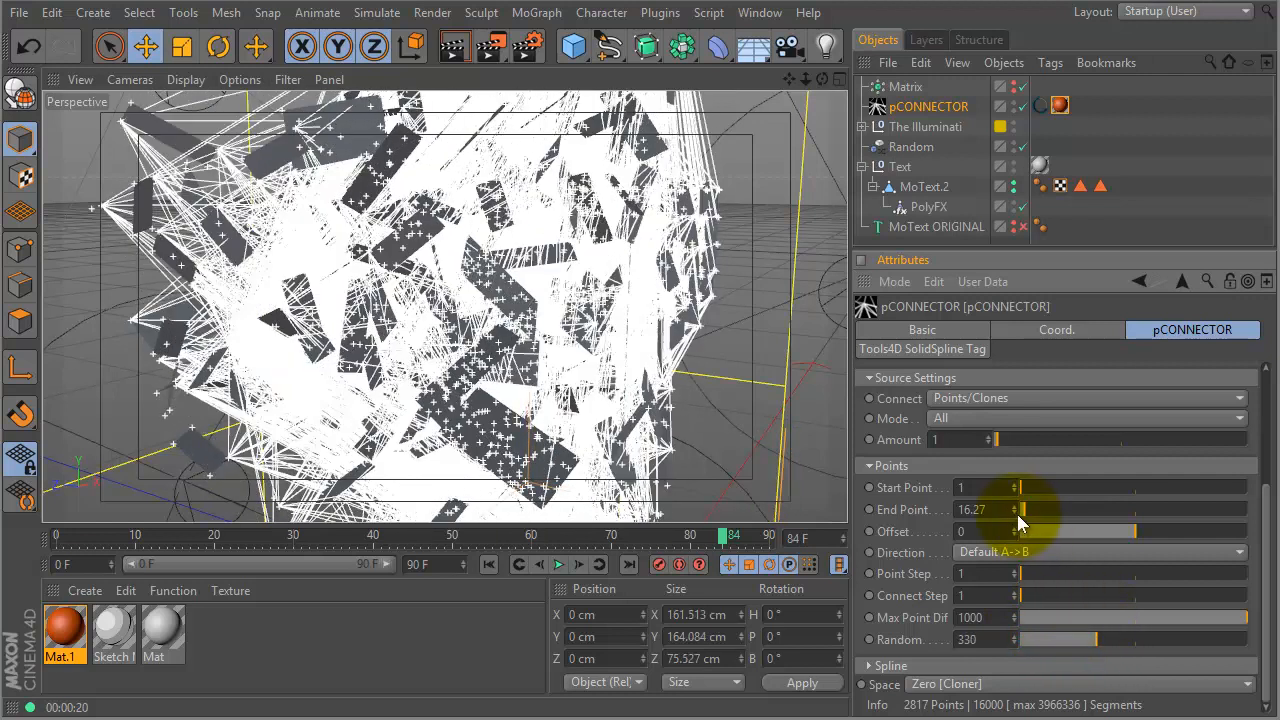
pyautogui.moveTo(1013, 511); pyautogui.dragTo(1012, 517)
pyautogui.click(1266, 532)
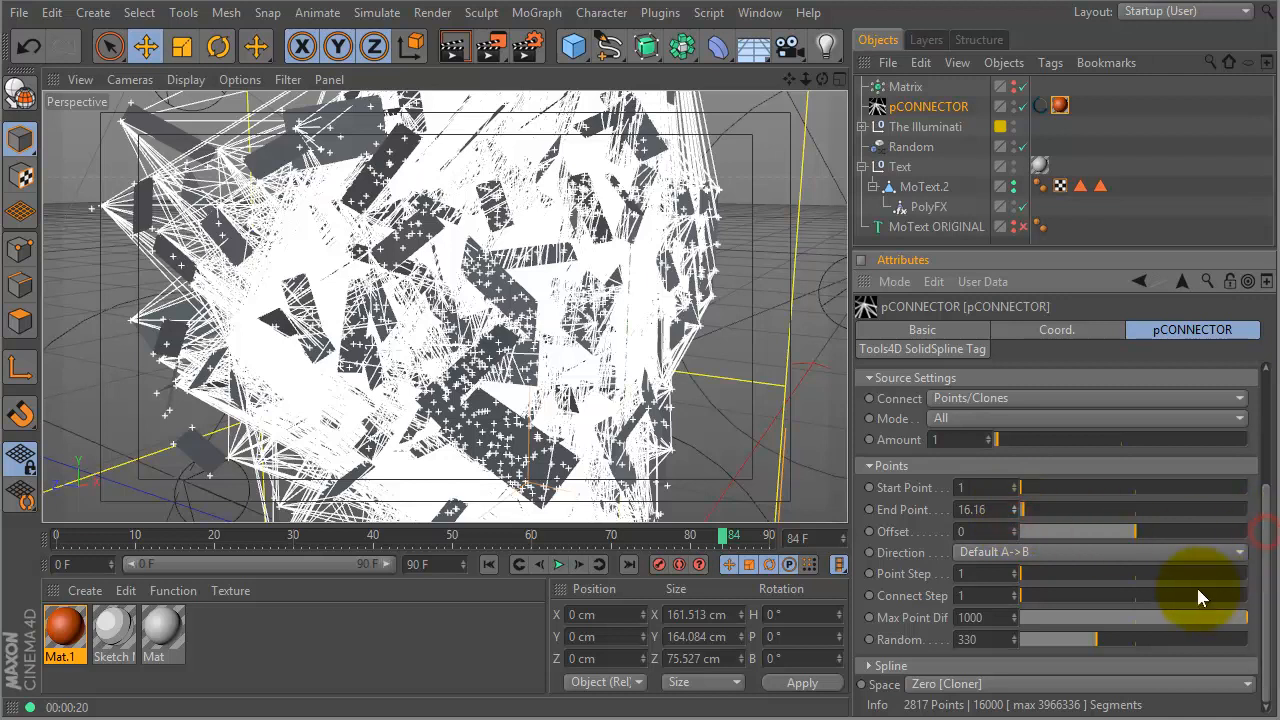
pyautogui.click(870, 666)
pyautogui.moveTo(1262, 535); pyautogui.dragTo(1272, 656)
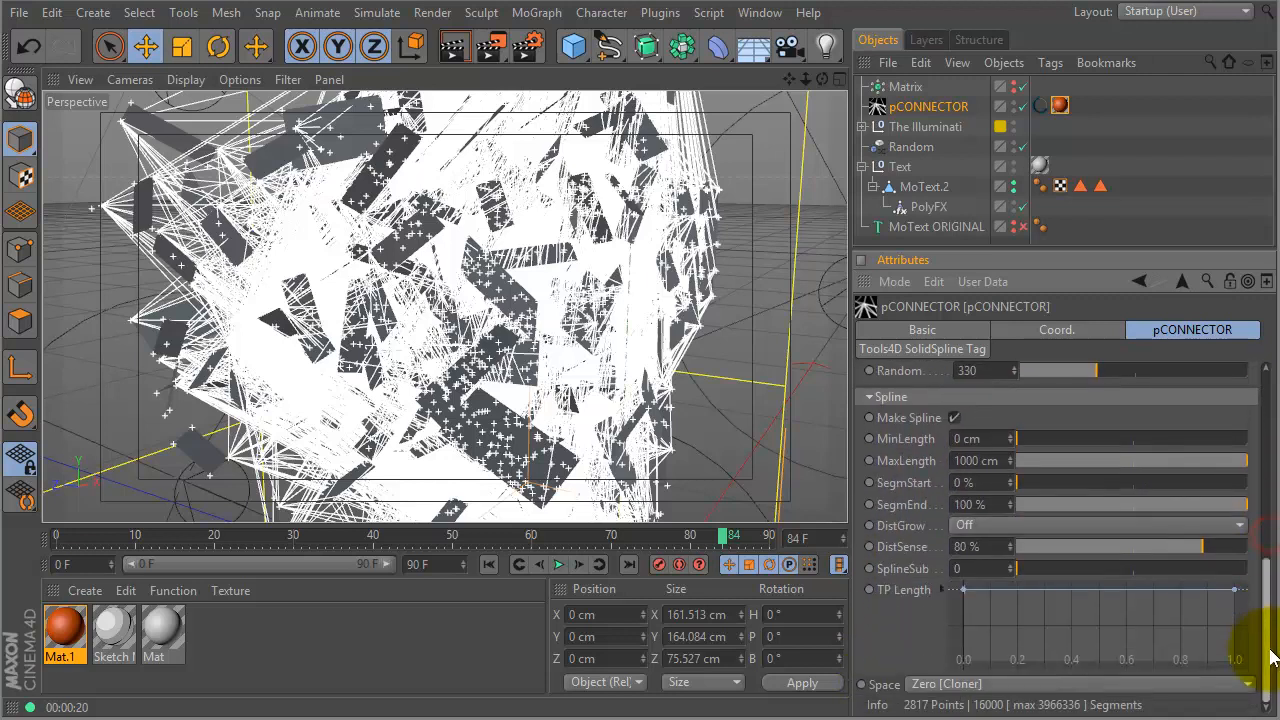
# - Set pCONNECTOR's DistGrow to Far and DistSense to 100 %
pyautogui.click(984, 524)
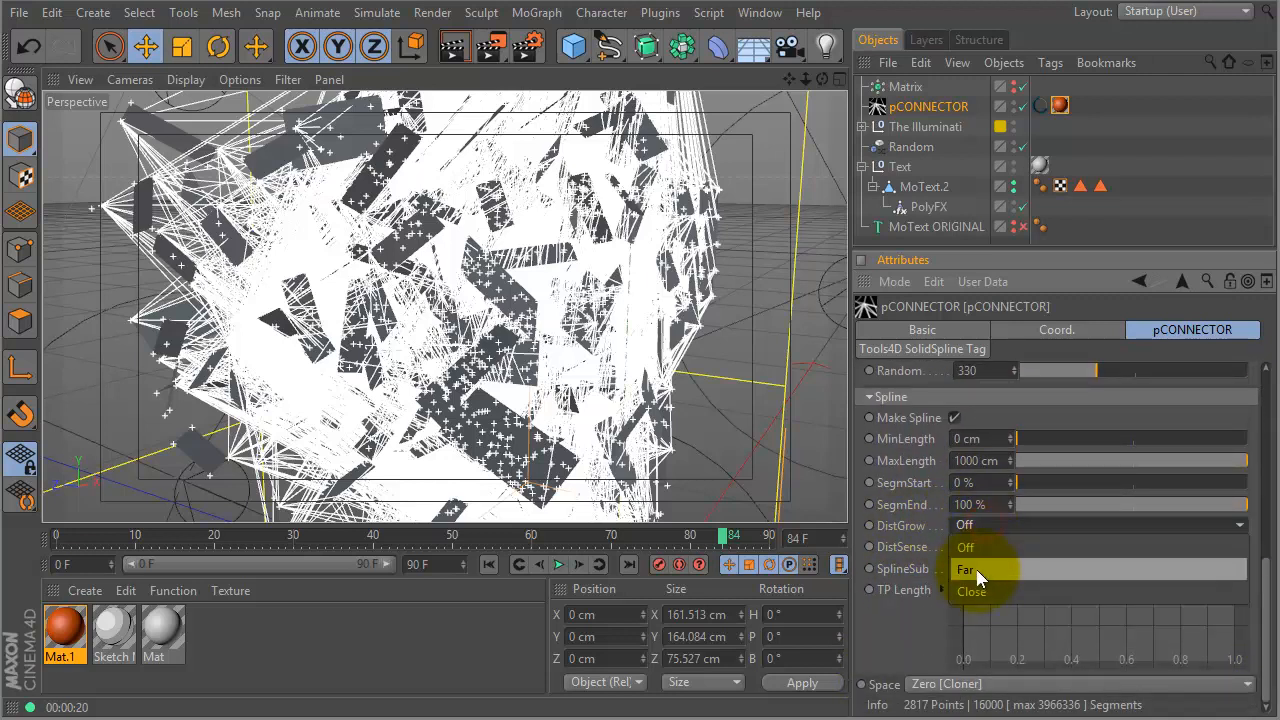
pyautogui.click(983, 569)
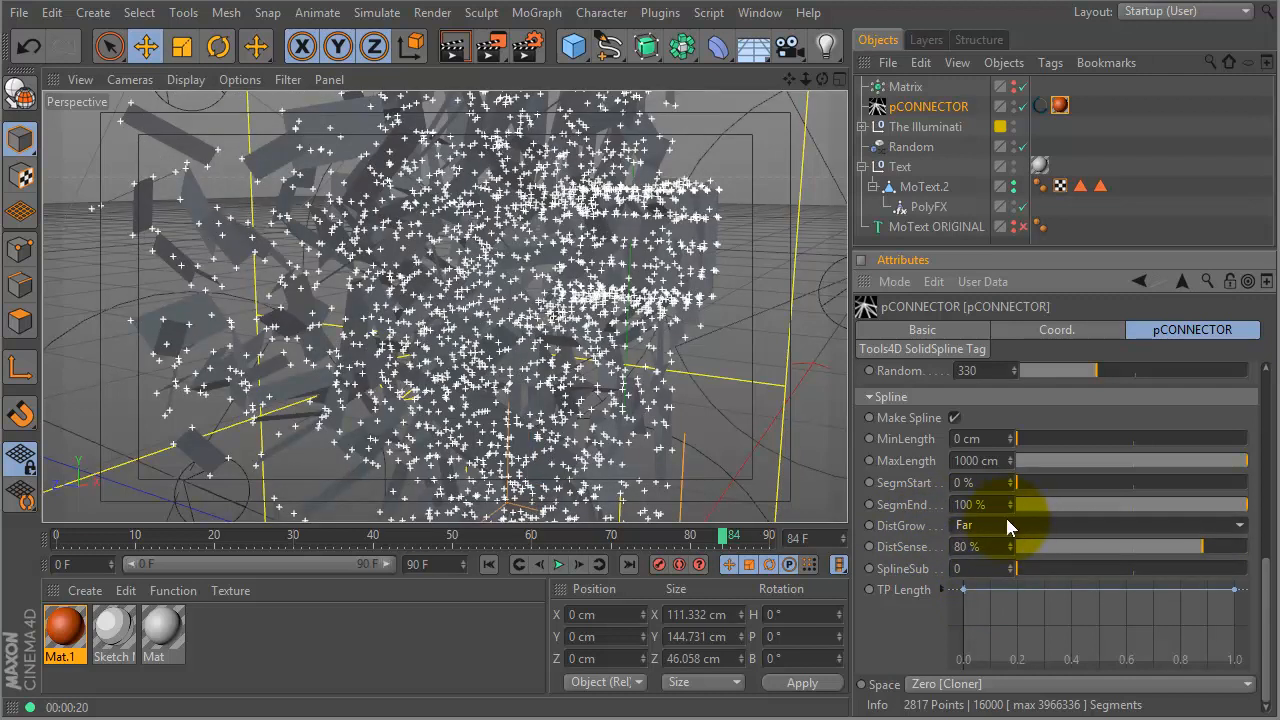
pyautogui.moveTo(1017, 568)
pyautogui.mouseDown()
pyautogui.moveTo(1040, 570)
pyautogui.moveTo(1015, 570)
pyautogui.mouseUp()
pyautogui.moveTo(1227, 563); pyautogui.dragTo(1254, 563)
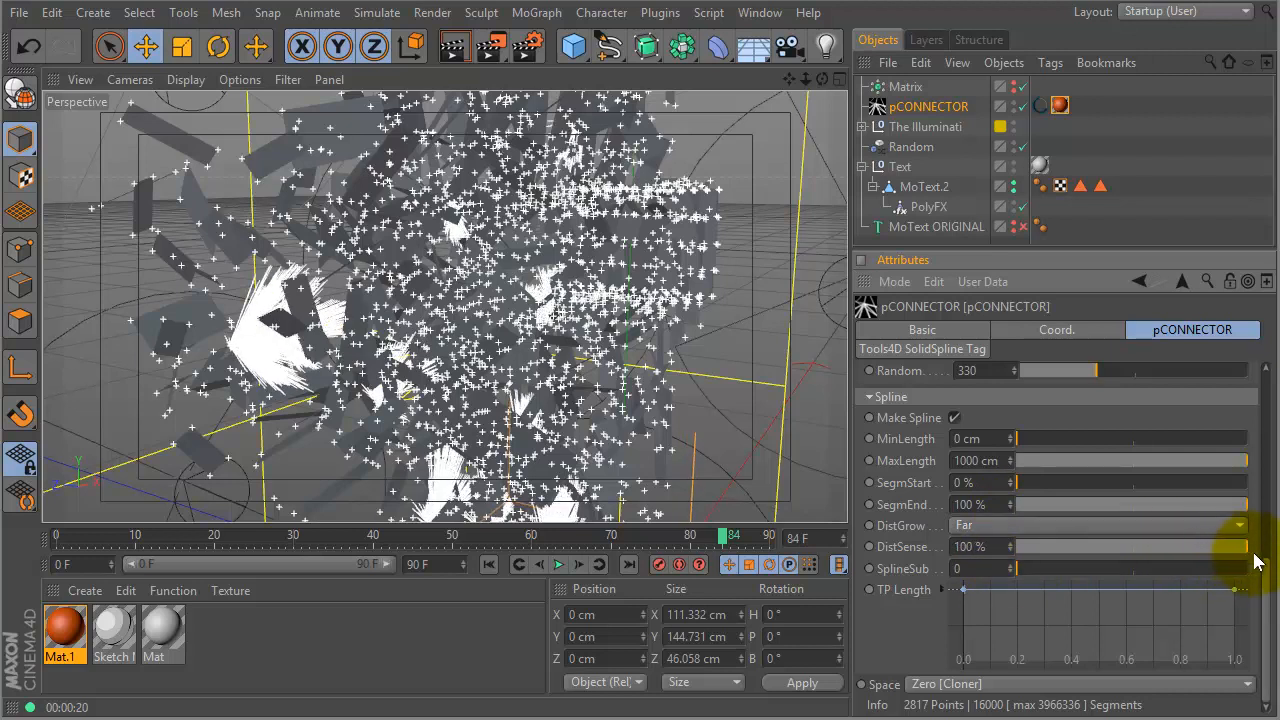
pyautogui.moveTo(1018, 547); pyautogui.dragTo(1150, 550)
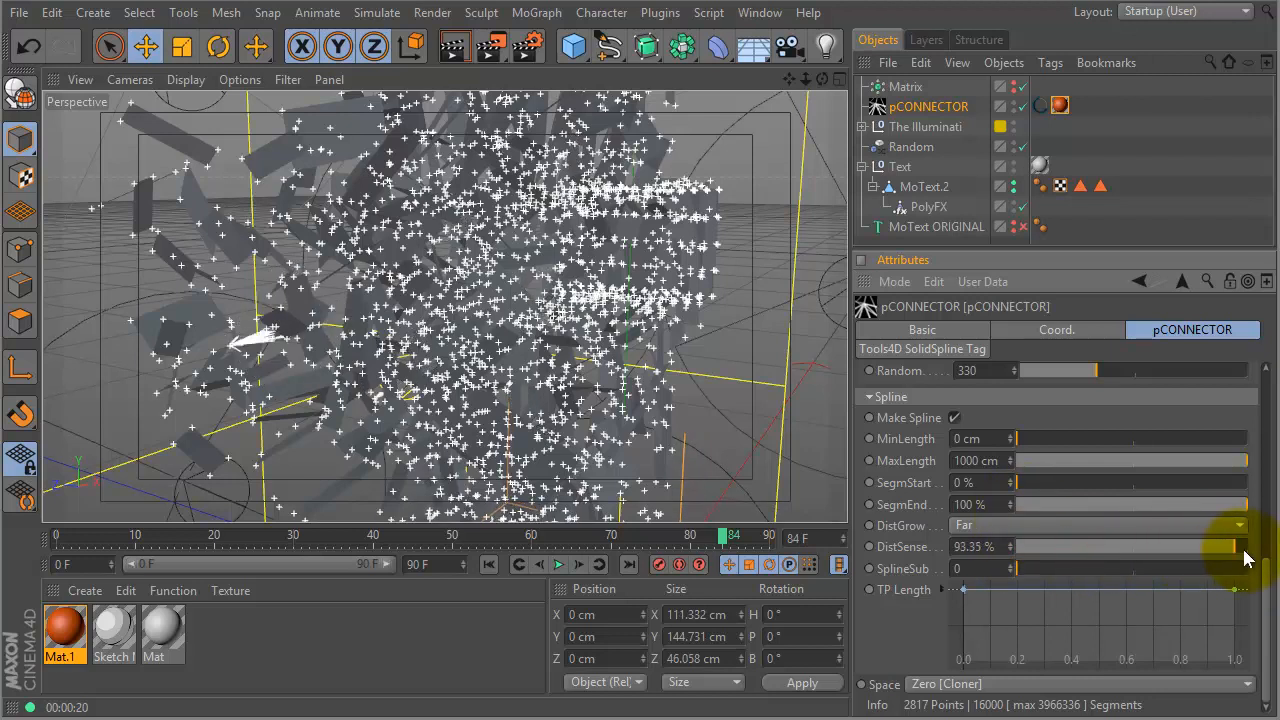
pyautogui.moveTo(1237, 558); pyautogui.dragTo(1260, 562)
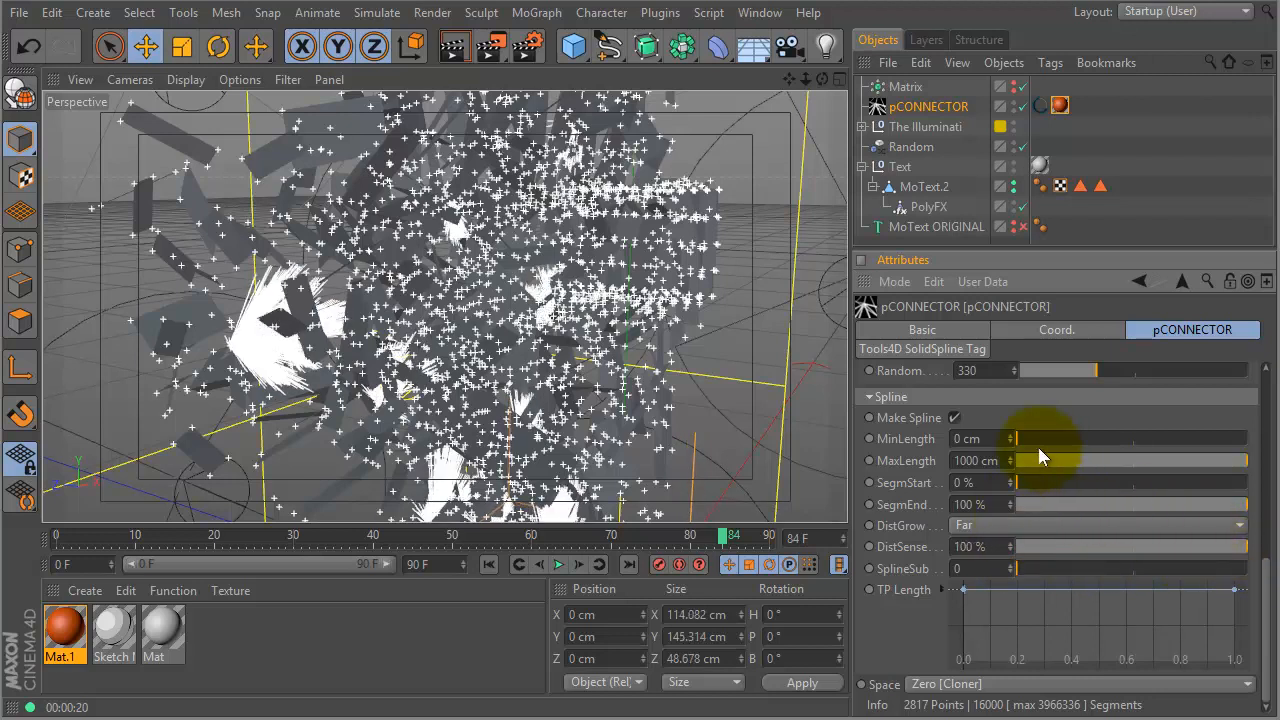
# - Raise MaxLength to about 1084 cm, then bring it back down to 439.91 cm
pyautogui.moveTo(1010, 462); pyautogui.dragTo(1015, 379)
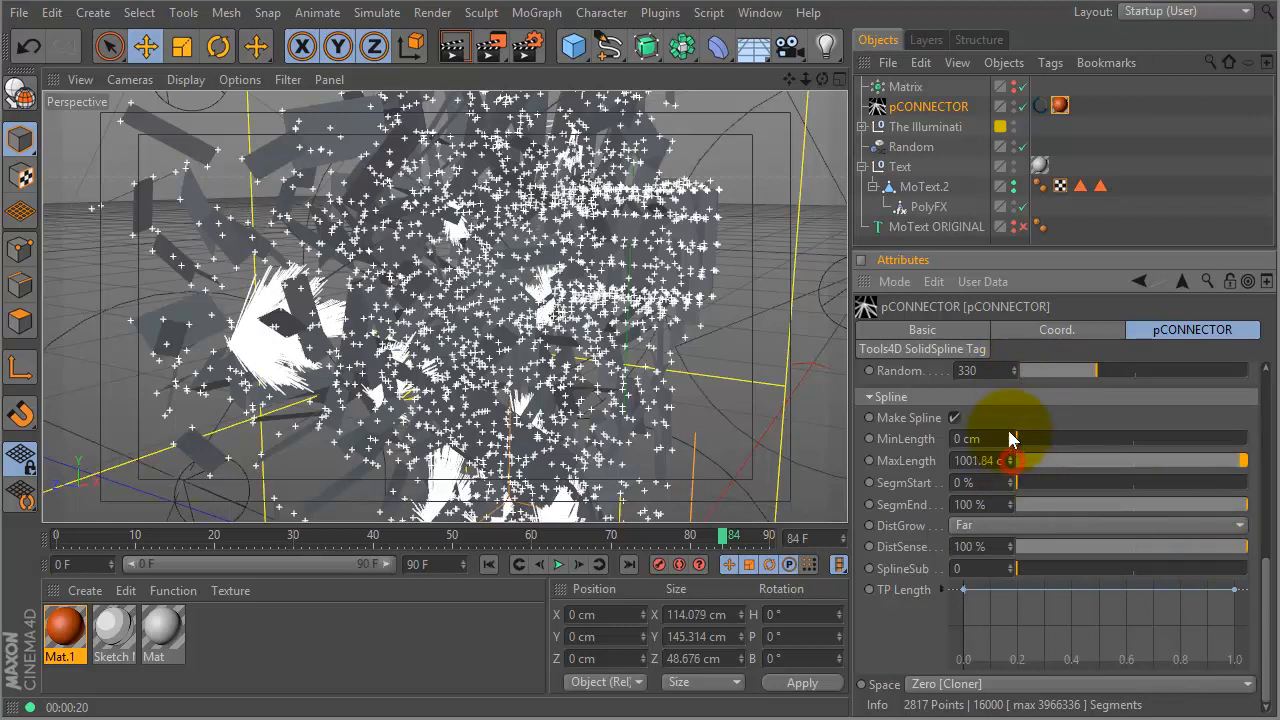
pyautogui.moveTo(1049, 250); pyautogui.dragTo(1041, 132)
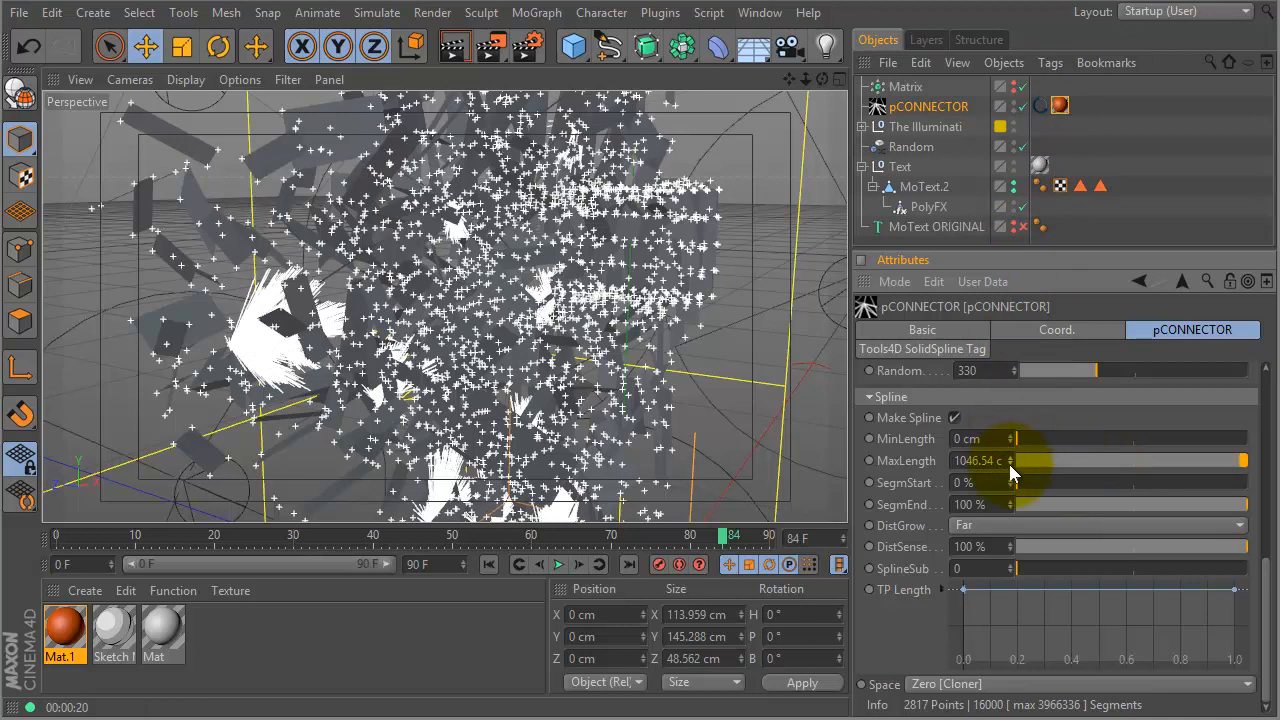
pyautogui.moveTo(1022, 340); pyautogui.dragTo(1040, 130)
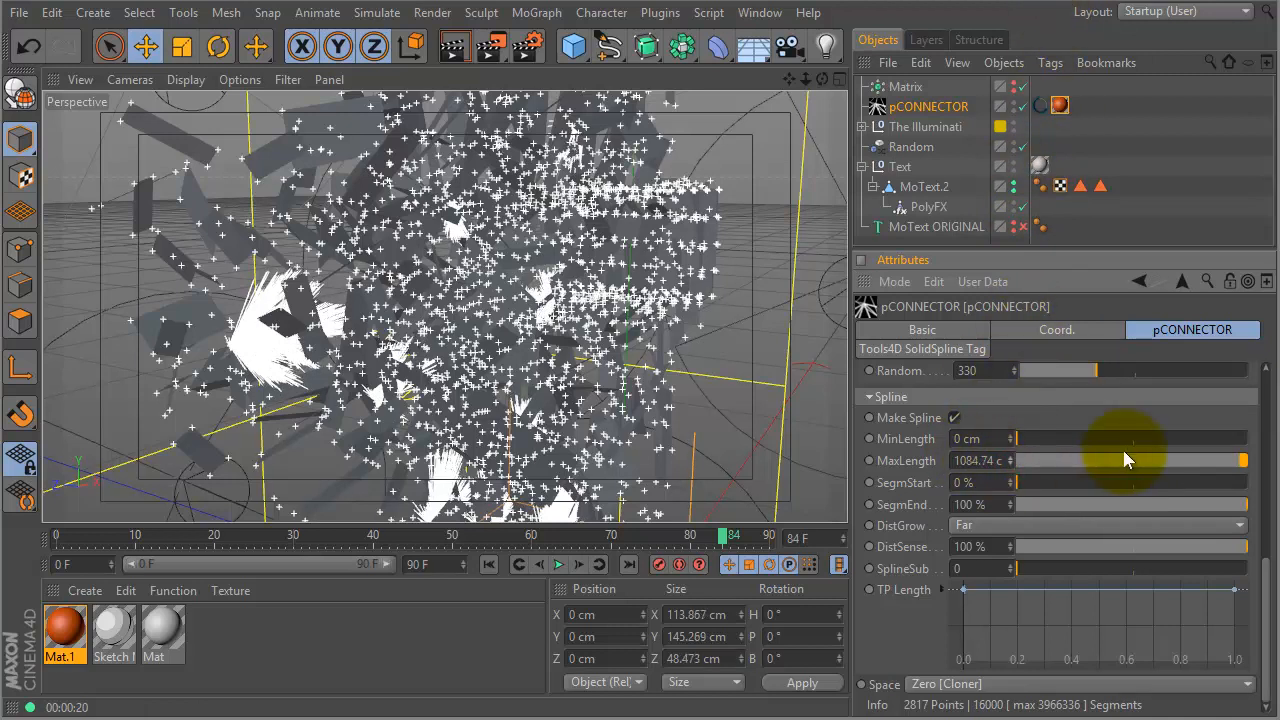
pyautogui.moveTo(1155, 466); pyautogui.dragTo(1115, 462)
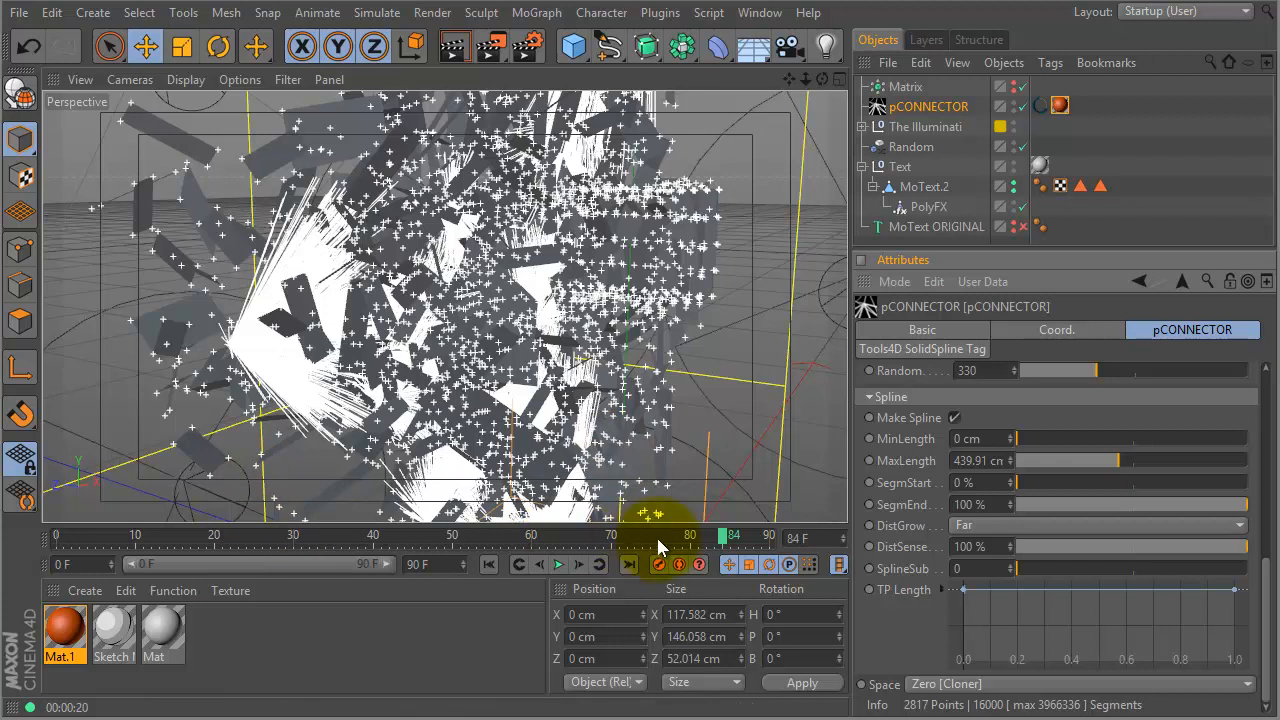
# - Rewind the animation to frame 1 and set pCONNECTOR's MaxLength to 641.63 cm
pyautogui.click(716, 540)
pyautogui.moveTo(505, 535); pyautogui.dragTo(86, 514)
pyautogui.click(440, 437)
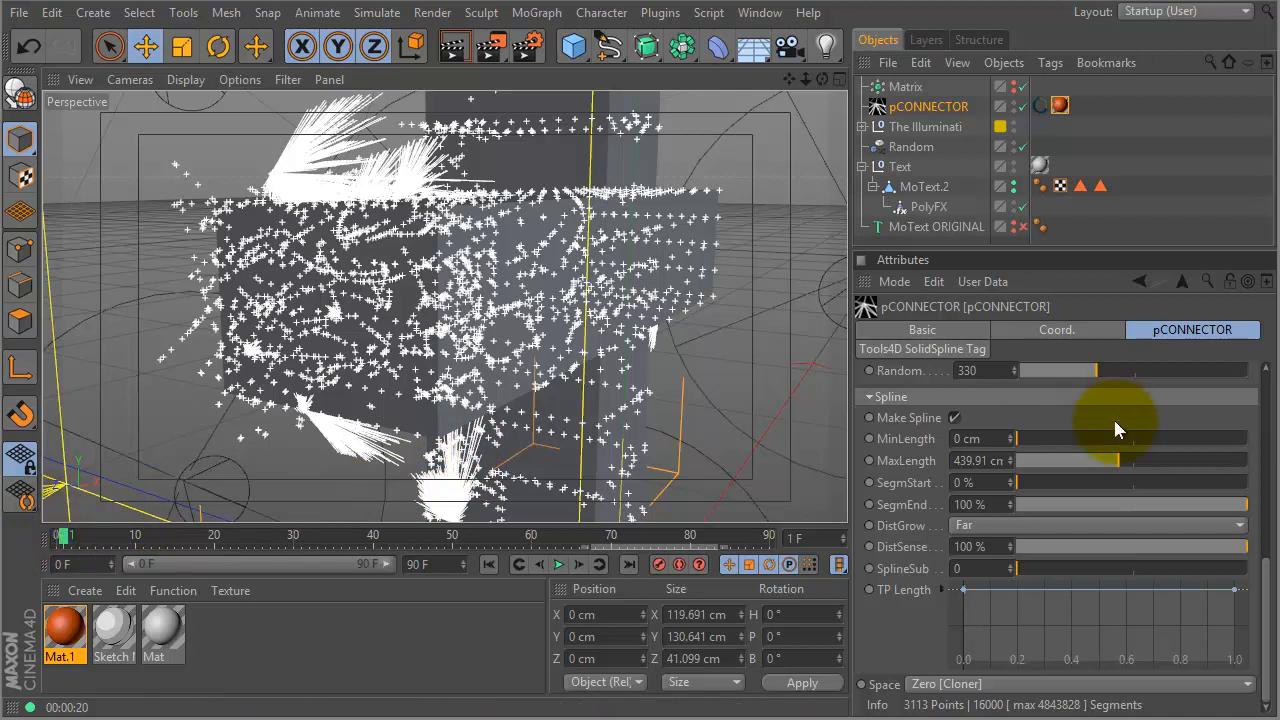
pyautogui.moveTo(1118, 461); pyautogui.dragTo(1165, 461)
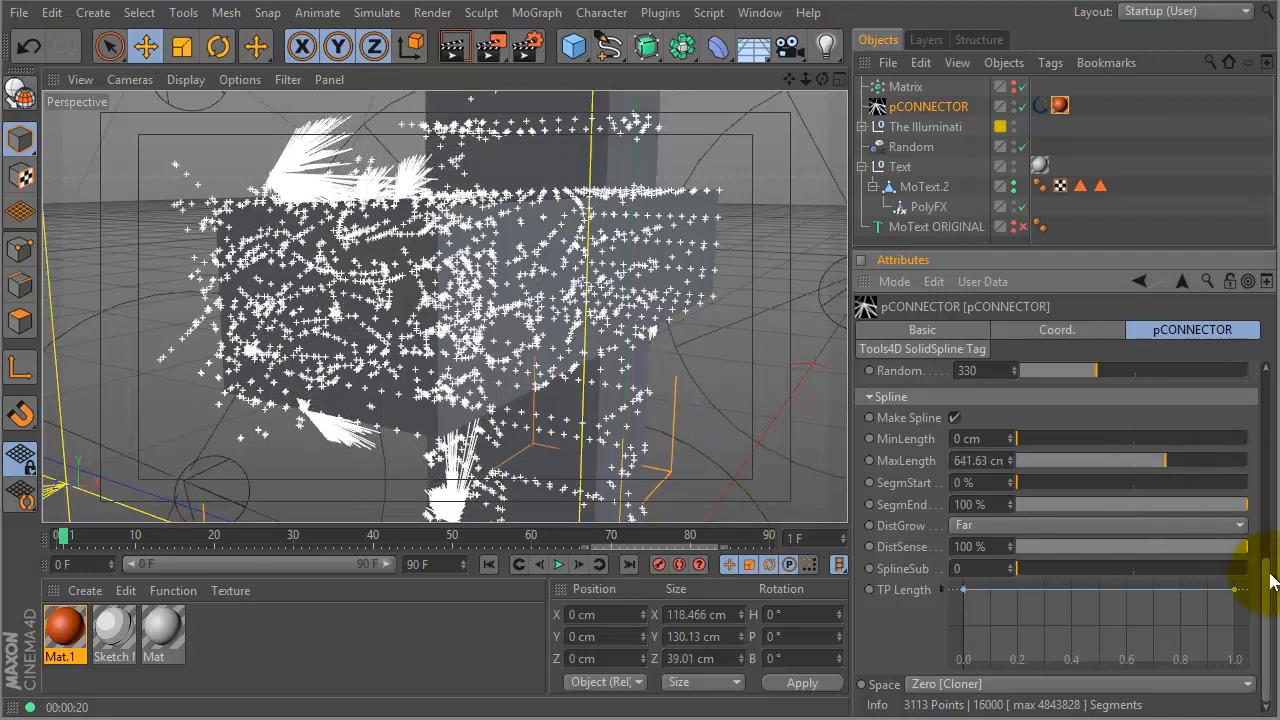
pyautogui.moveTo(1273, 596); pyautogui.dragTo(1249, 400)
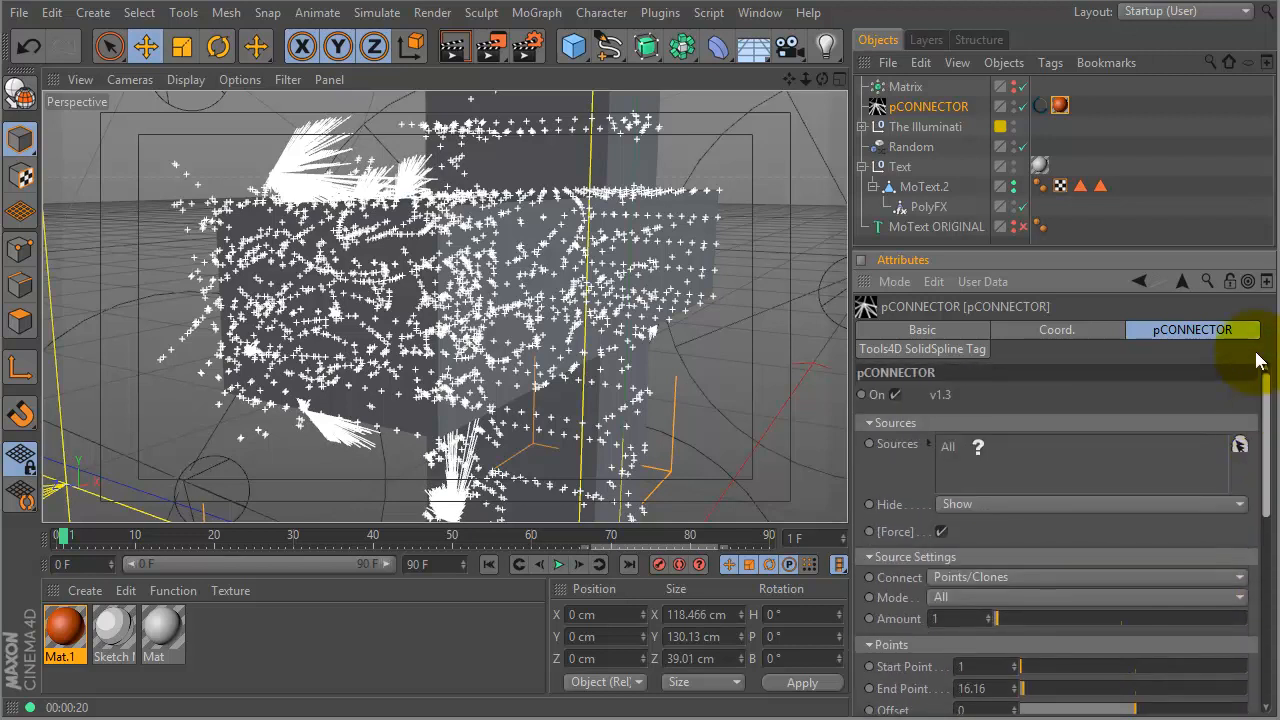
pyautogui.moveTo(988, 239); pyautogui.dragTo(966, 372)
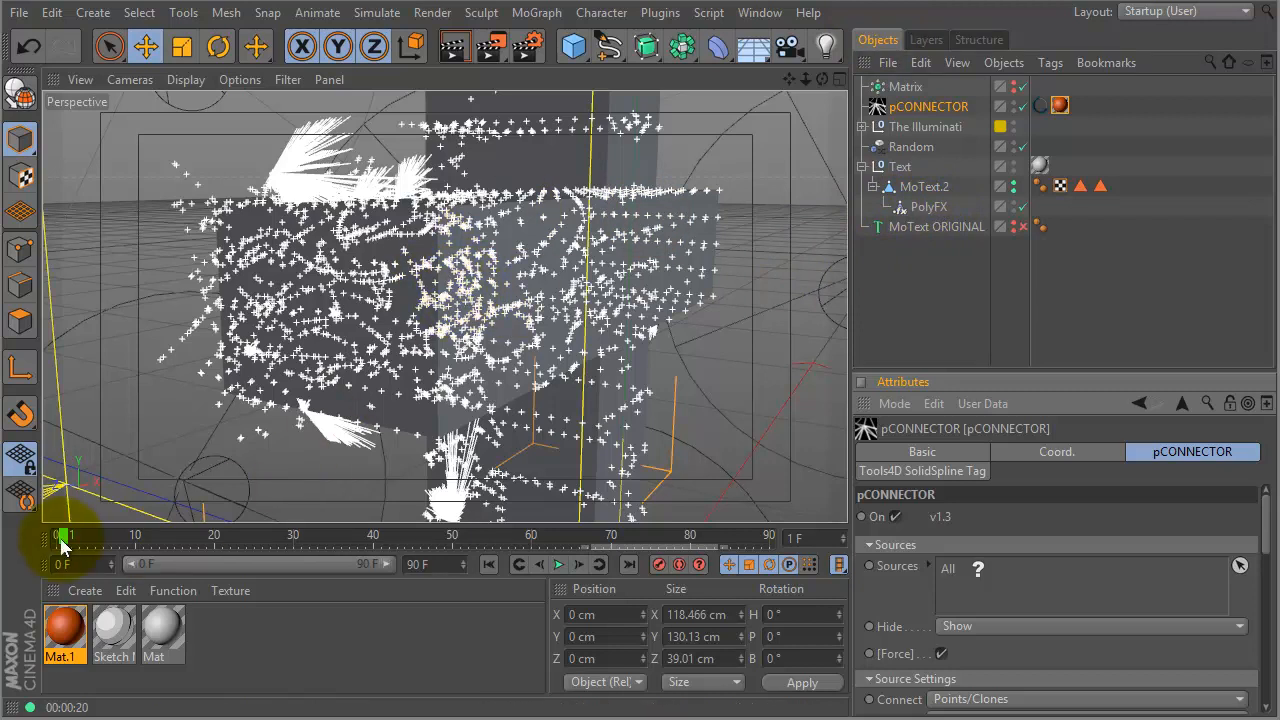
# - Preview the blast at frame 19, then start a new empty project
pyautogui.moveTo(62, 540); pyautogui.dragTo(207, 532)
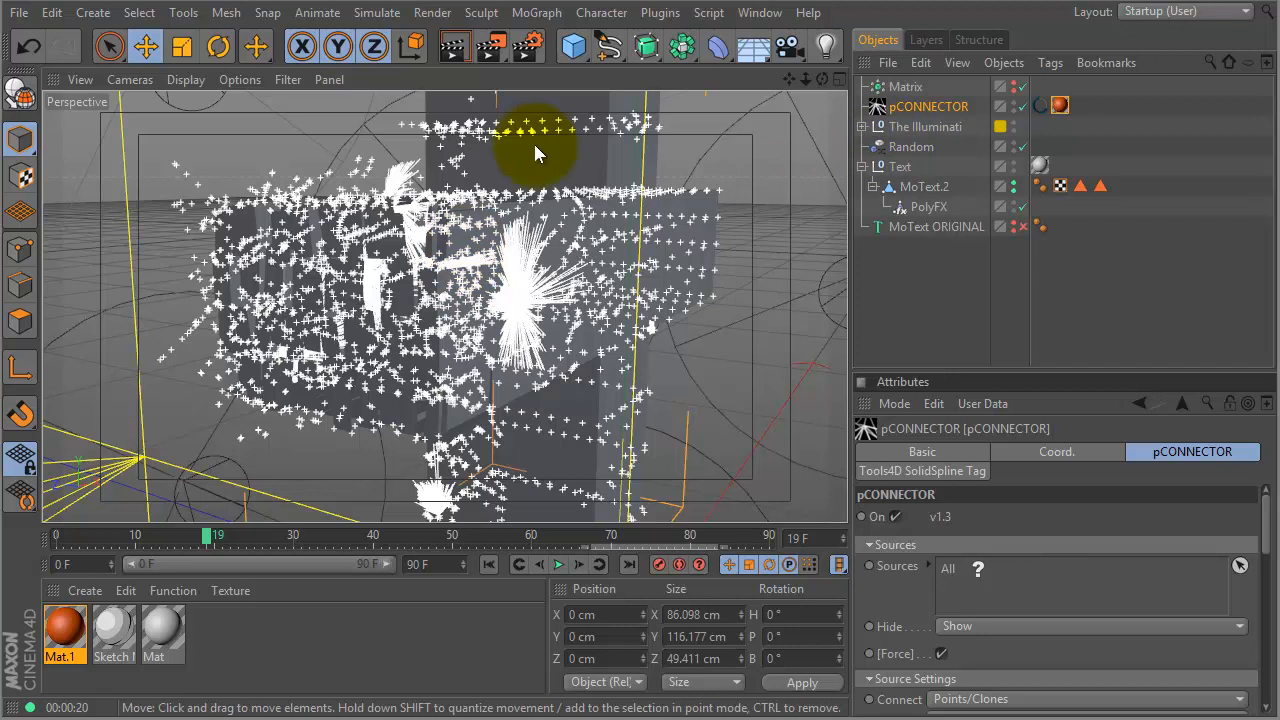
pyautogui.click(19, 12)
pyautogui.click(40, 46)
# - Add a 34 cm radius Sphere and clone it with a Cloner in Grid Array mode
pyautogui.moveTo(573, 49); pyautogui.dragTo(958, 110)
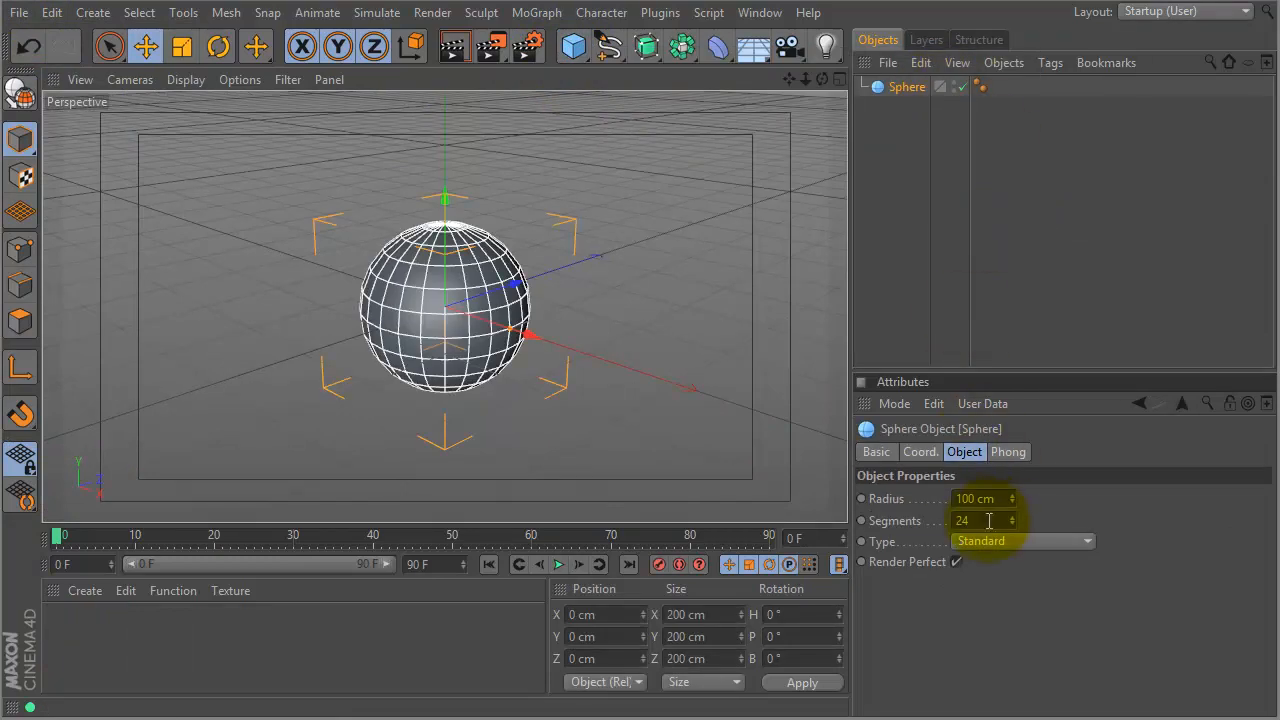
pyautogui.moveTo(1014, 505); pyautogui.dragTo(723, 239)
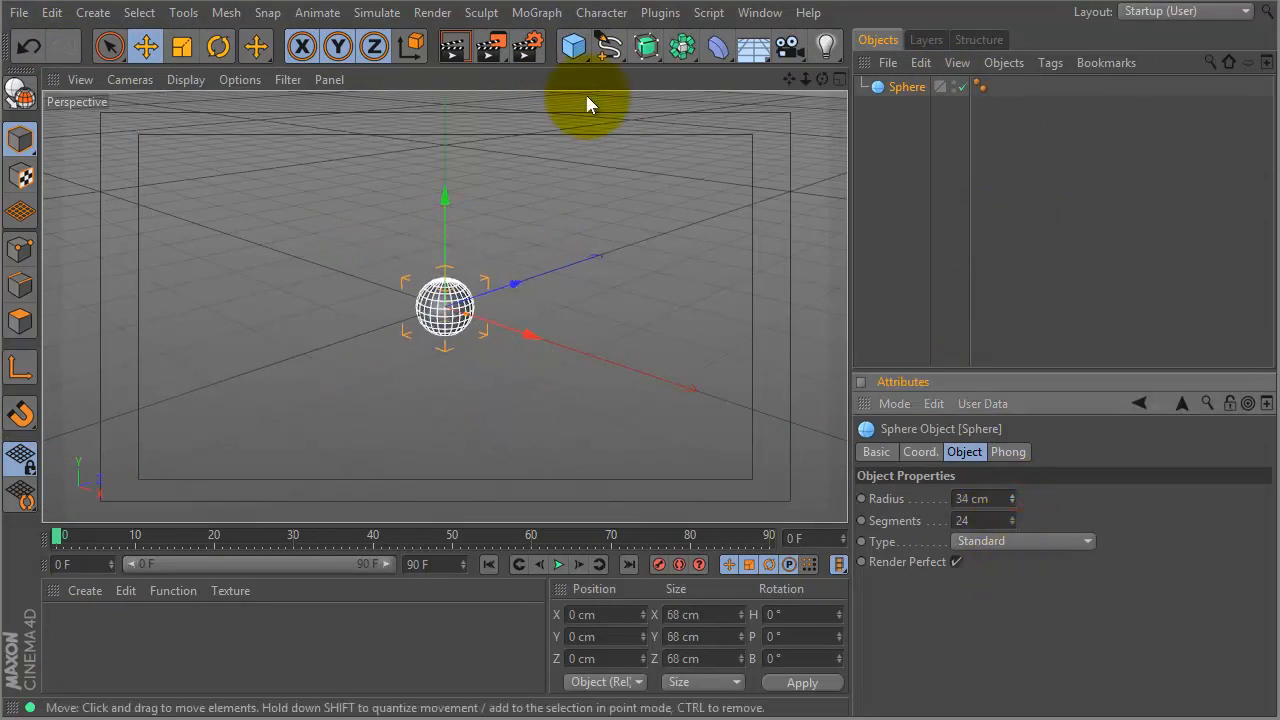
pyautogui.click(535, 13)
pyautogui.keyDown('alt'); pyautogui.click(552, 175); pyautogui.keyUp('alt')
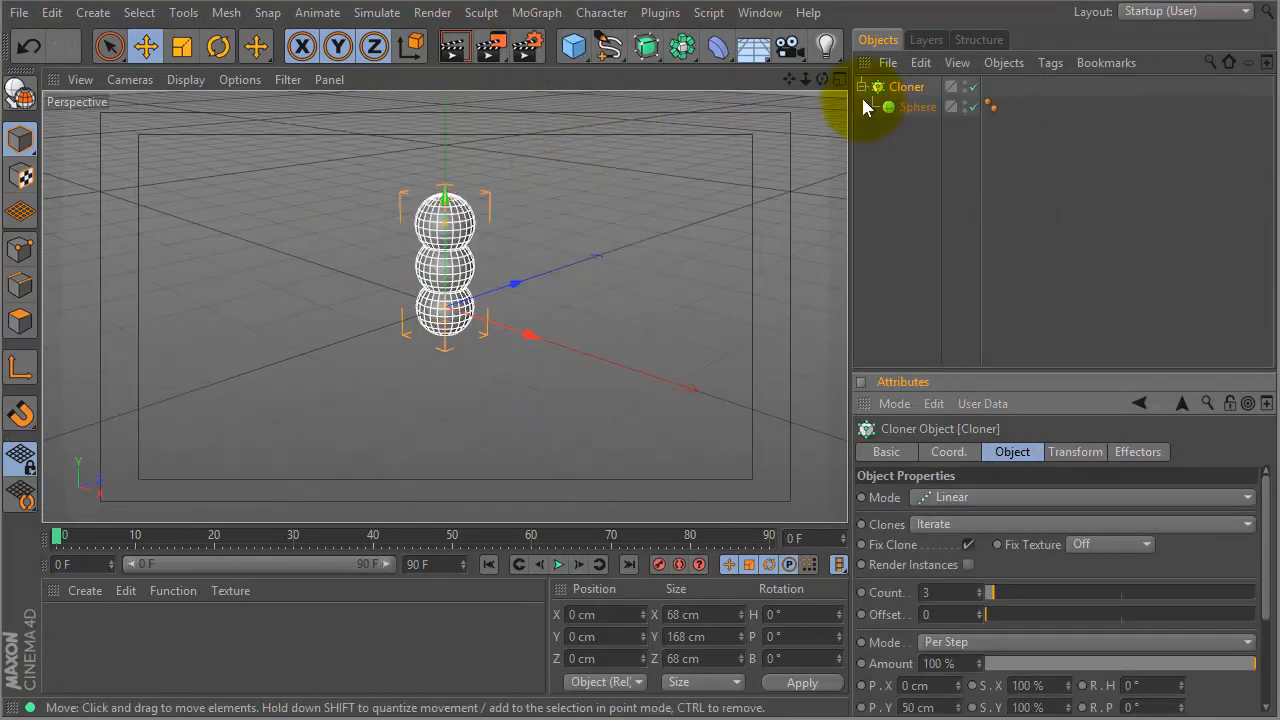
pyautogui.click(958, 500)
pyautogui.click(953, 582)
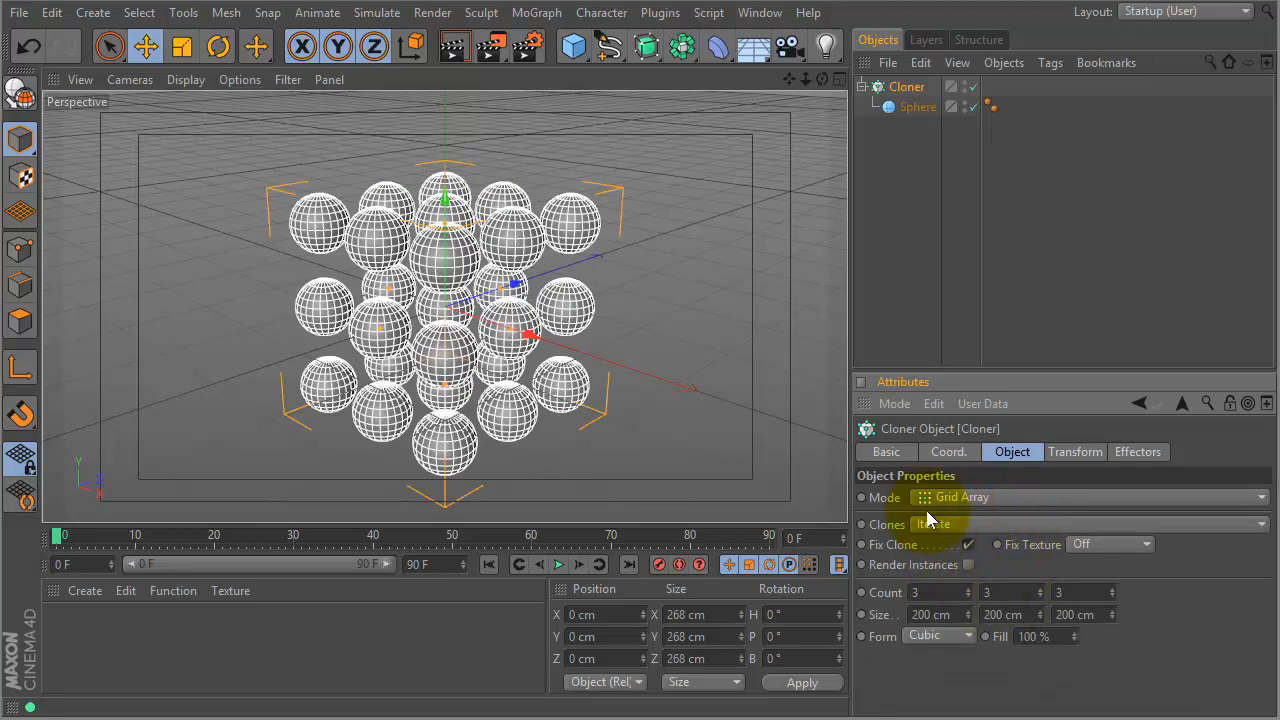
pyautogui.click(535, 13)
pyautogui.moveTo(547, 48)
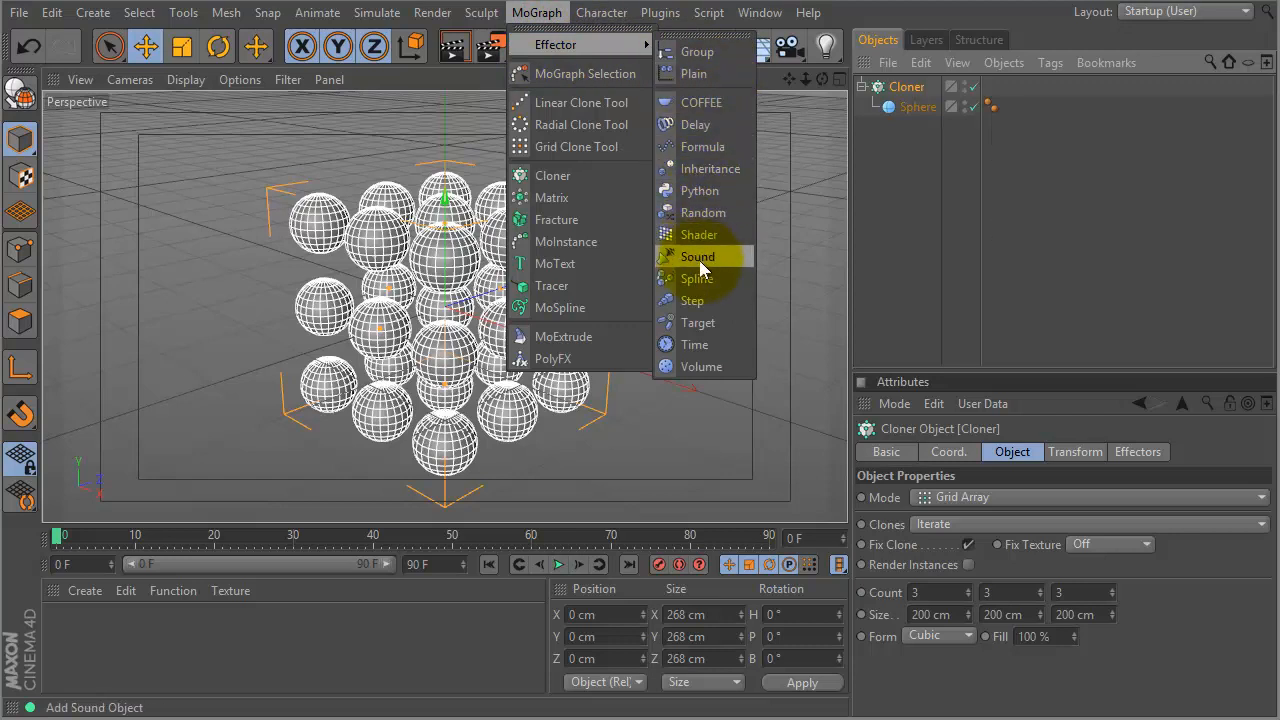
# - Add a Formula effector to the Cloner and preview its animation at frame 25
pyautogui.click(701, 147)
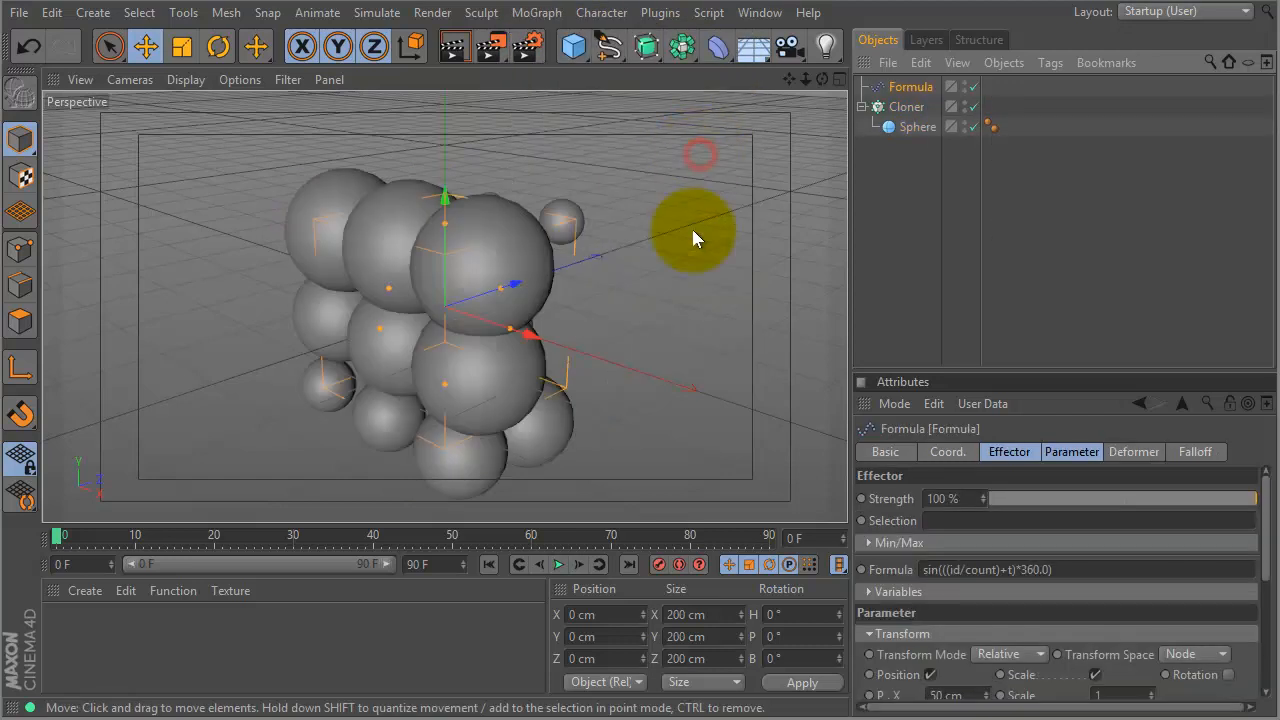
pyautogui.moveTo(57, 529); pyautogui.dragTo(250, 525)
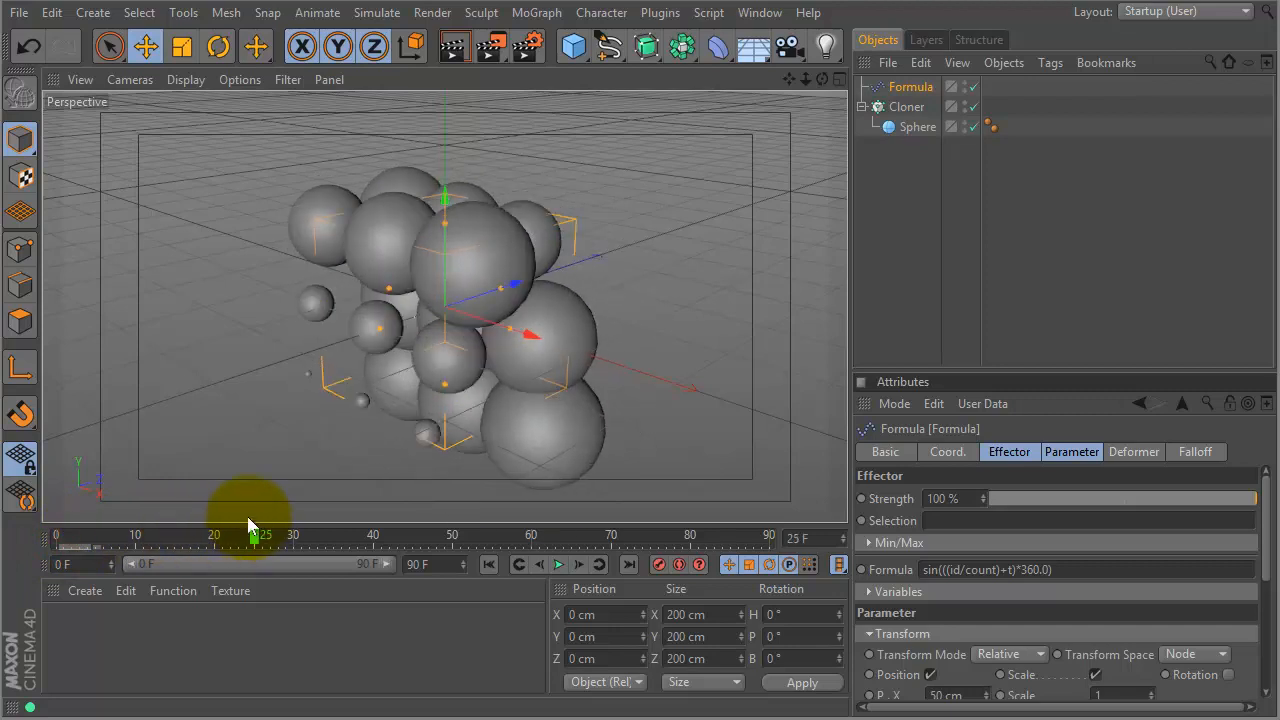
pyautogui.click(1015, 374)
pyautogui.moveTo(1017, 381); pyautogui.dragTo(1000, 143)
# - Turn off Formula scaling and offset positions by 219, 141 and 170 cm, then preview the motion
pyautogui.click(1095, 446)
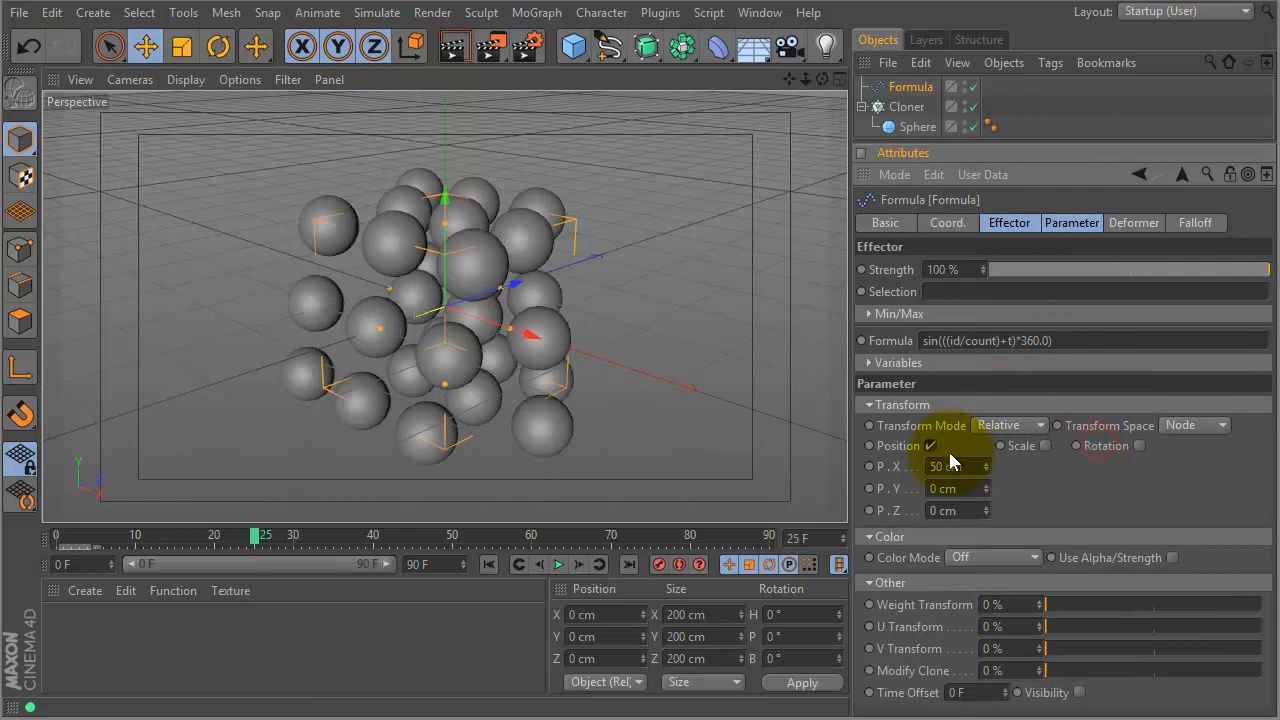
pyautogui.moveTo(985, 476); pyautogui.dragTo(1000, 341)
pyautogui.moveTo(986, 510); pyautogui.dragTo(1108, 413)
pyautogui.moveTo(100, 537); pyautogui.dragTo(221, 534)
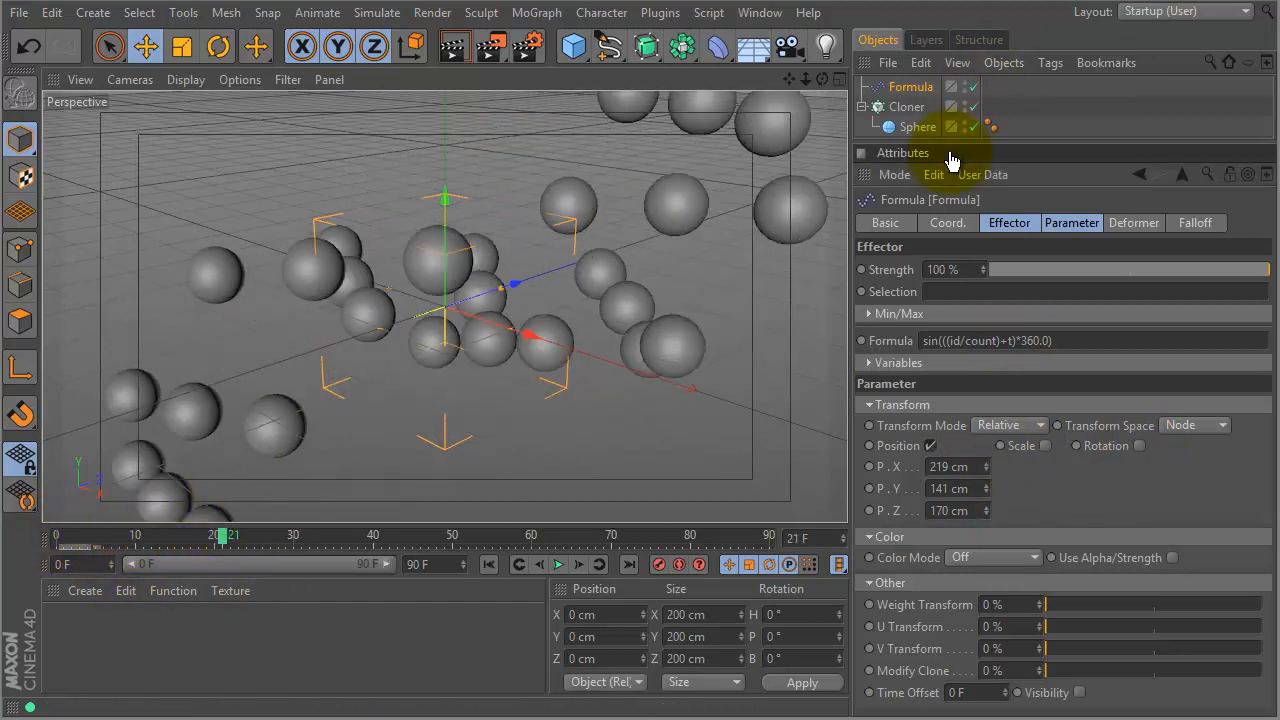
pyautogui.moveTo(953, 143); pyautogui.dragTo(933, 320)
pyautogui.click(660, 12)
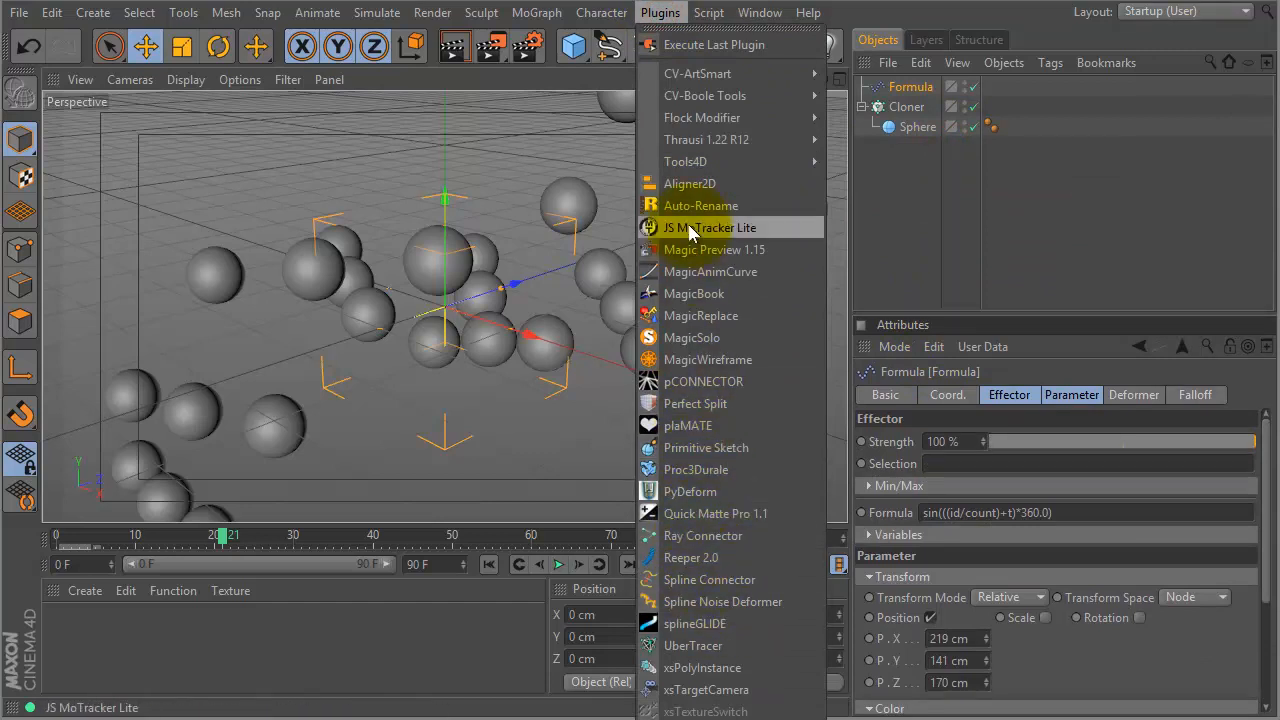
# - Add a pCONNECTOR with the Cloner as source, Hide set to Show, connecting Points/Clones, and play it
pyautogui.click(700, 380)
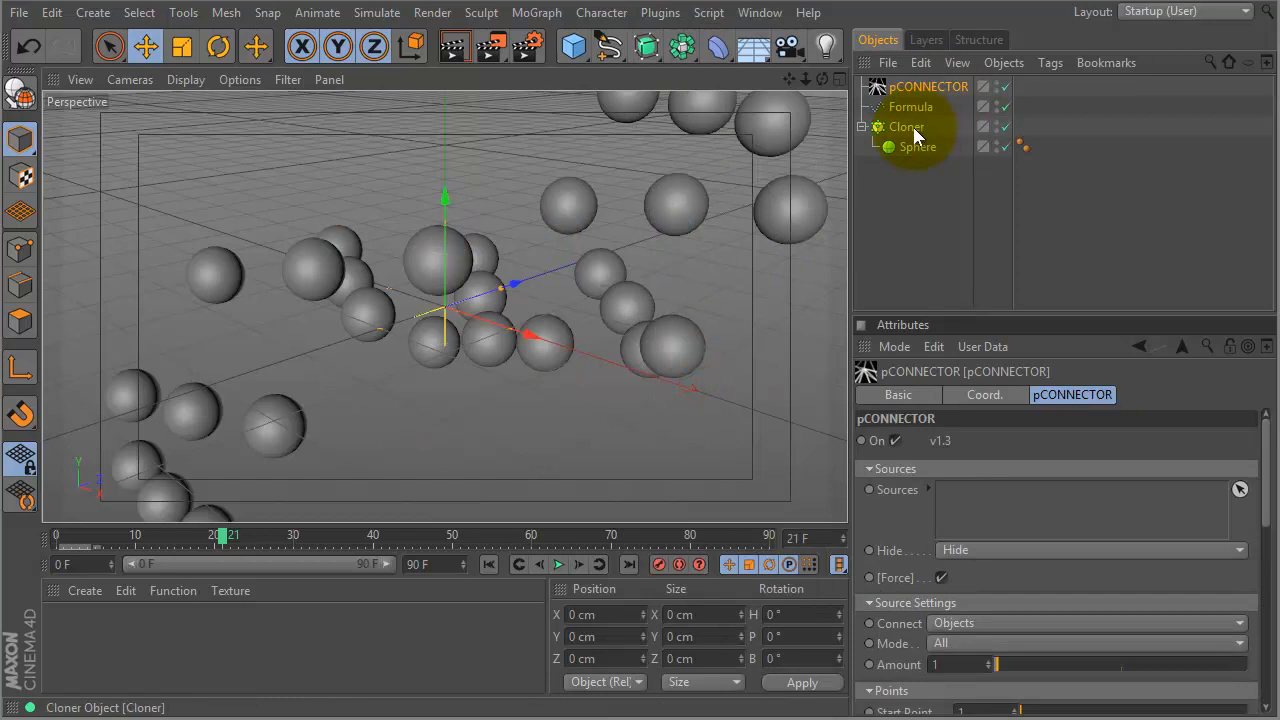
pyautogui.moveTo(897, 131); pyautogui.dragTo(979, 508)
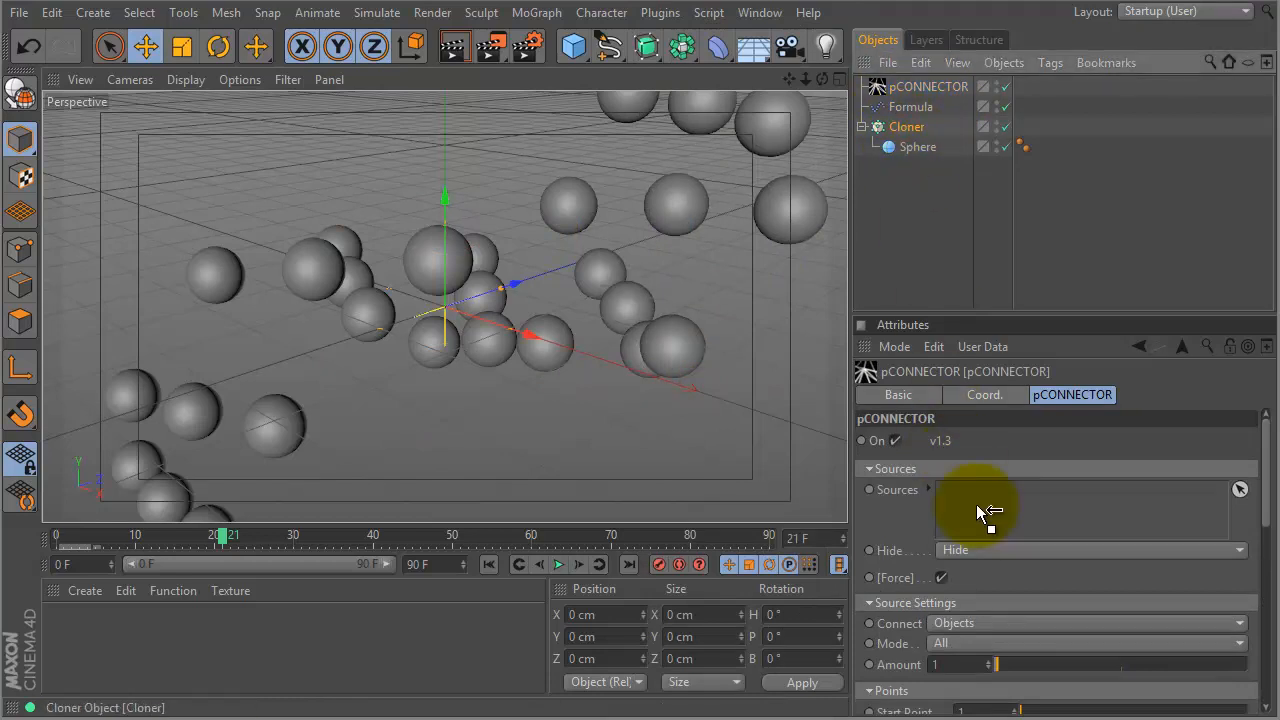
pyautogui.click(1012, 550)
pyautogui.click(995, 606)
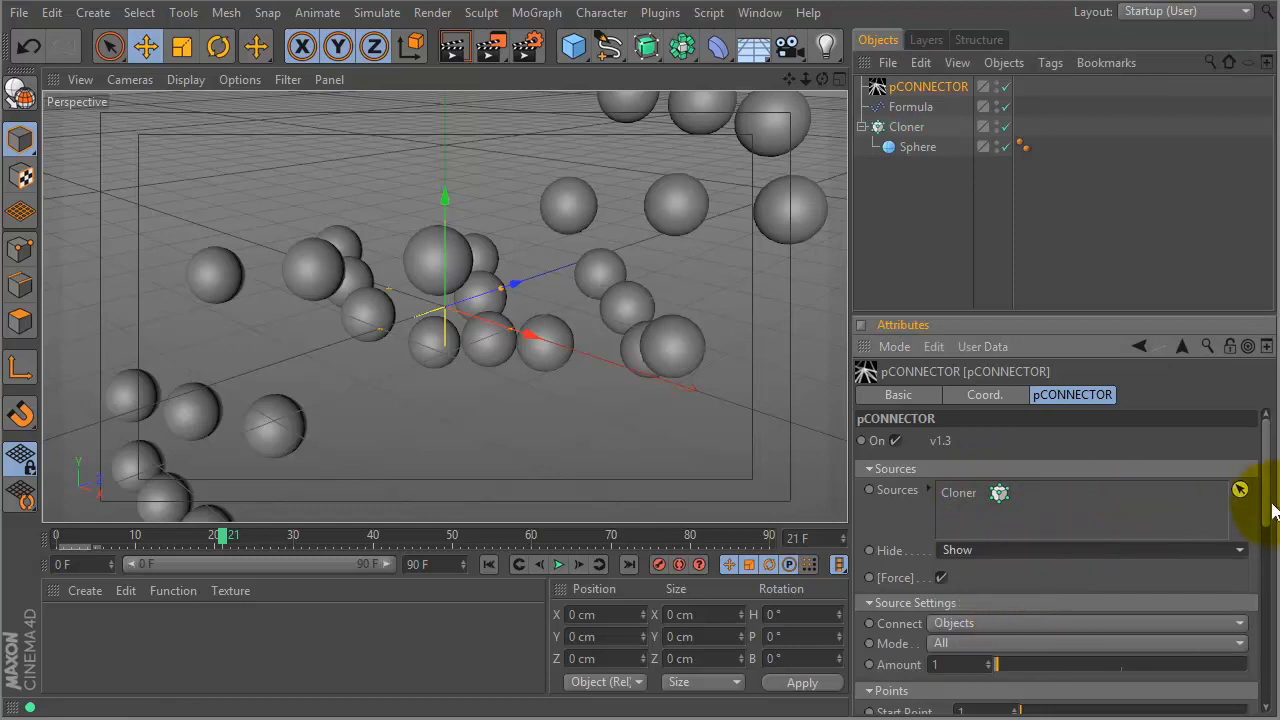
pyautogui.moveTo(1267, 510); pyautogui.dragTo(1257, 537)
pyautogui.click(1020, 505)
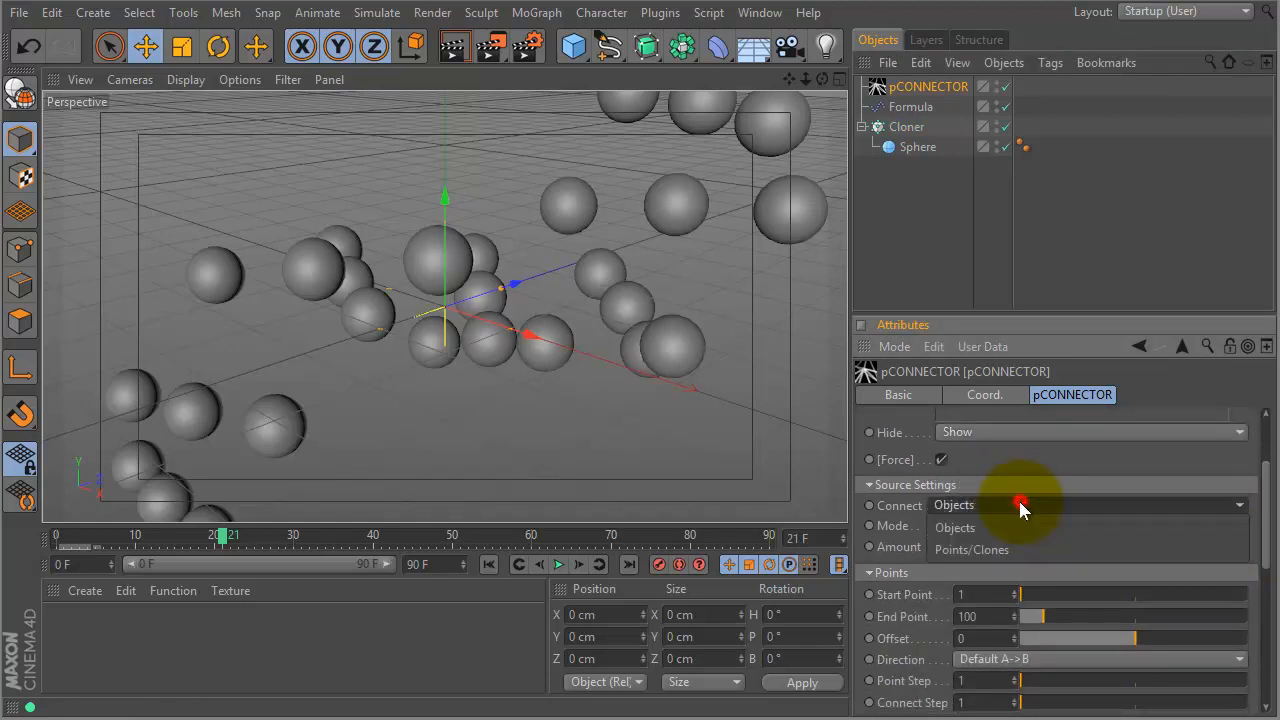
pyautogui.click(1004, 551)
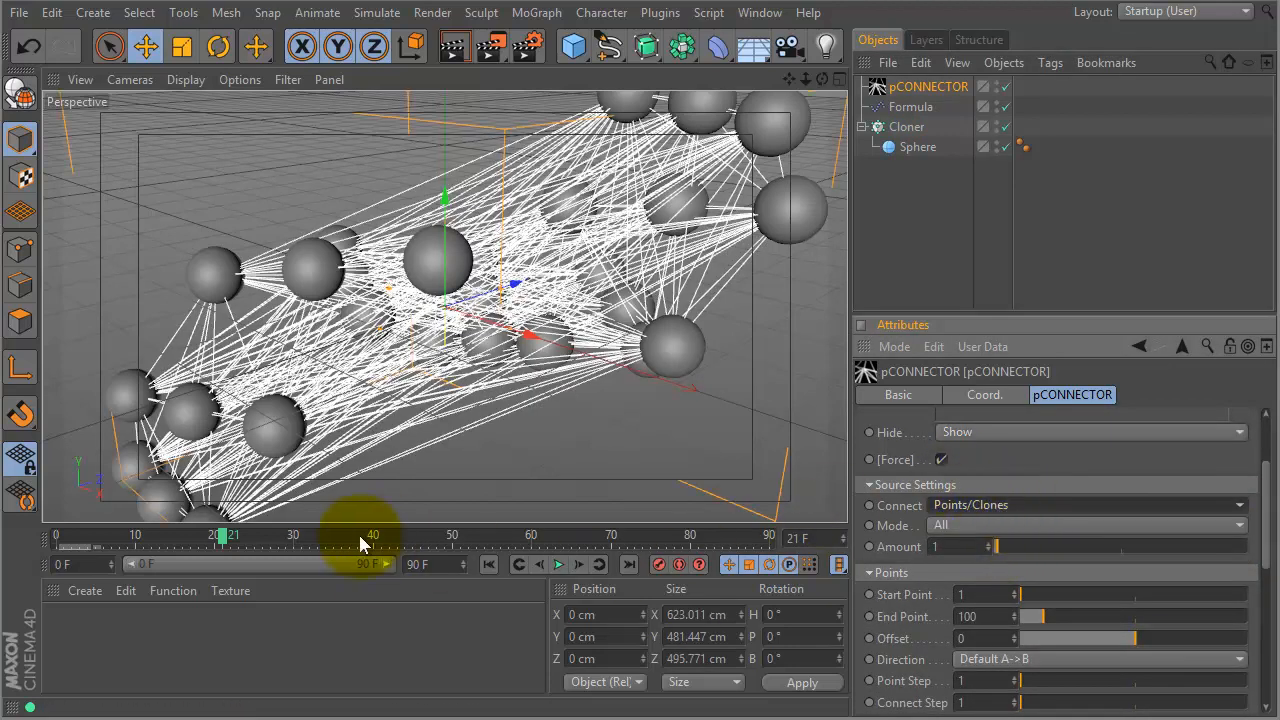
pyautogui.click(558, 565)
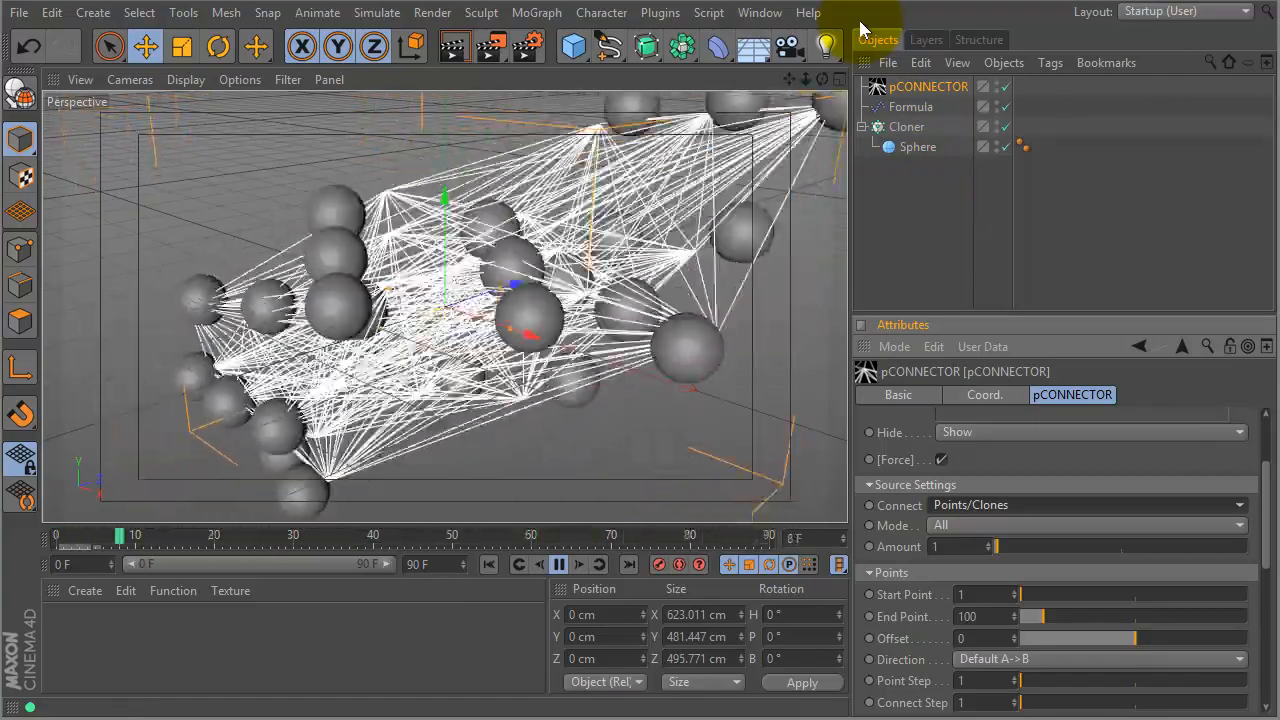
pyautogui.click(558, 564)
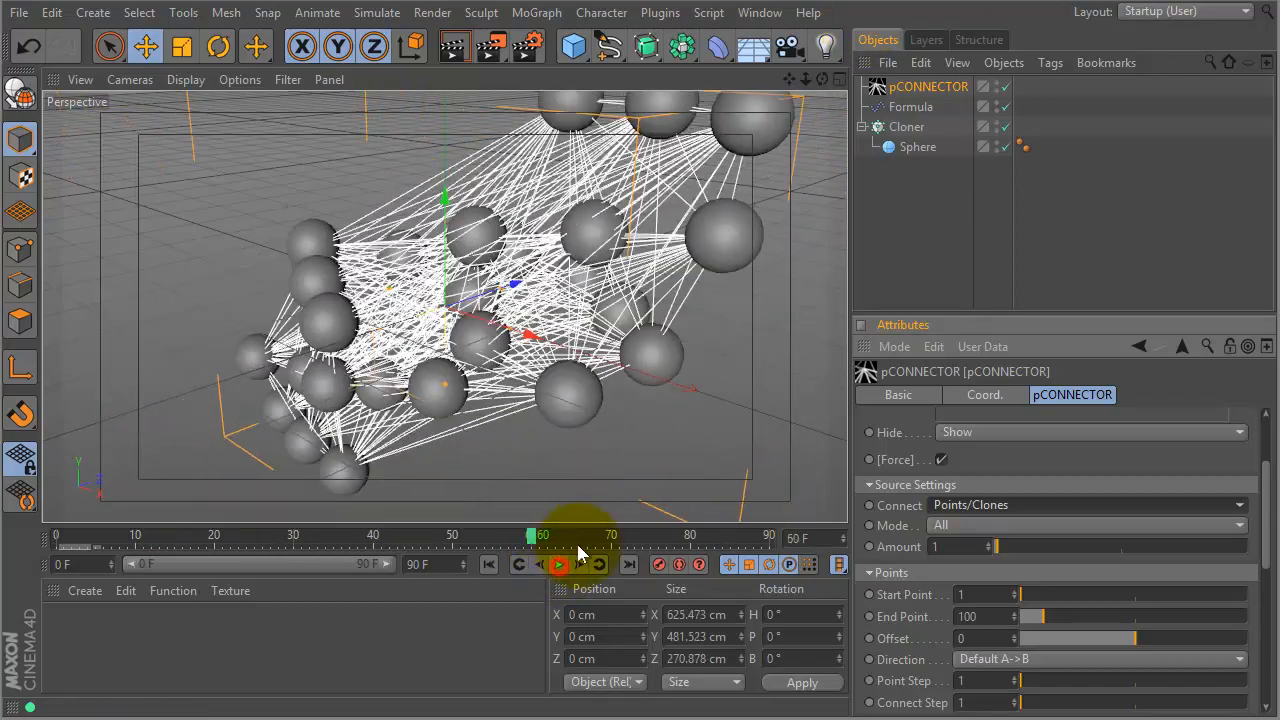
# - Switch to tuts plus_01.c4d, delete its pCONNECTOR, and rewind to frame 0
pyautogui.click(757, 13)
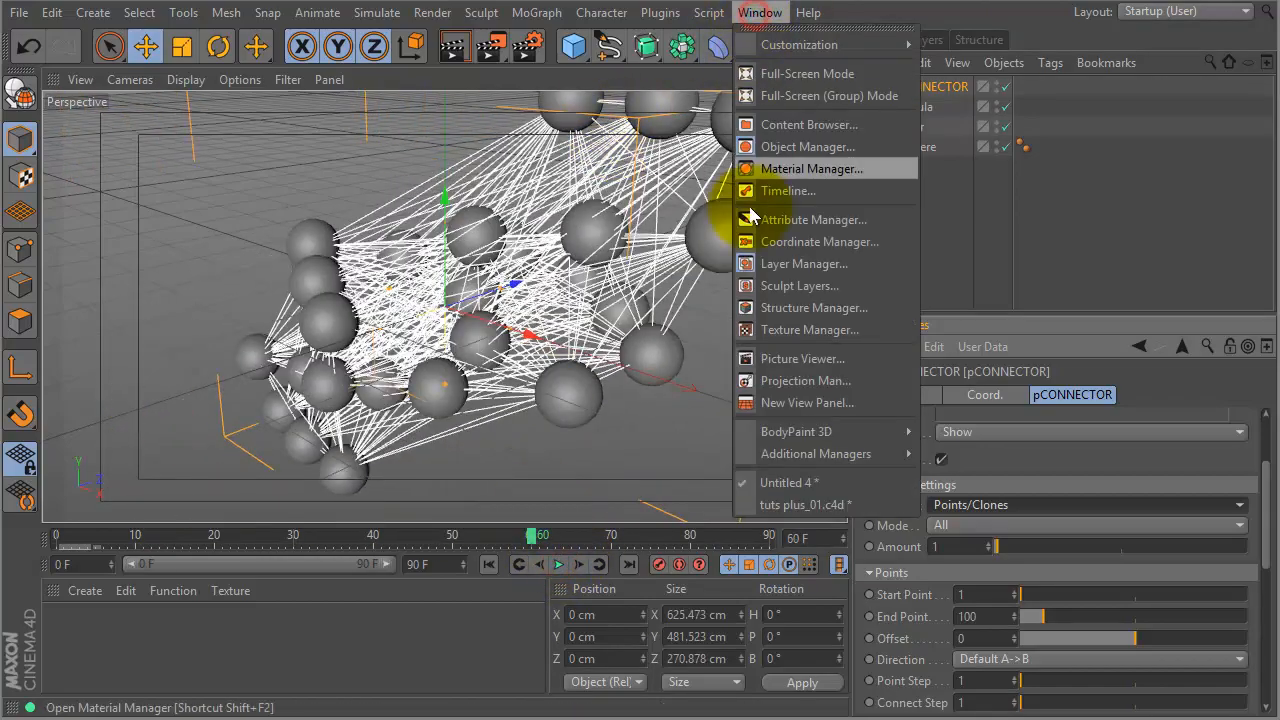
pyautogui.click(790, 505)
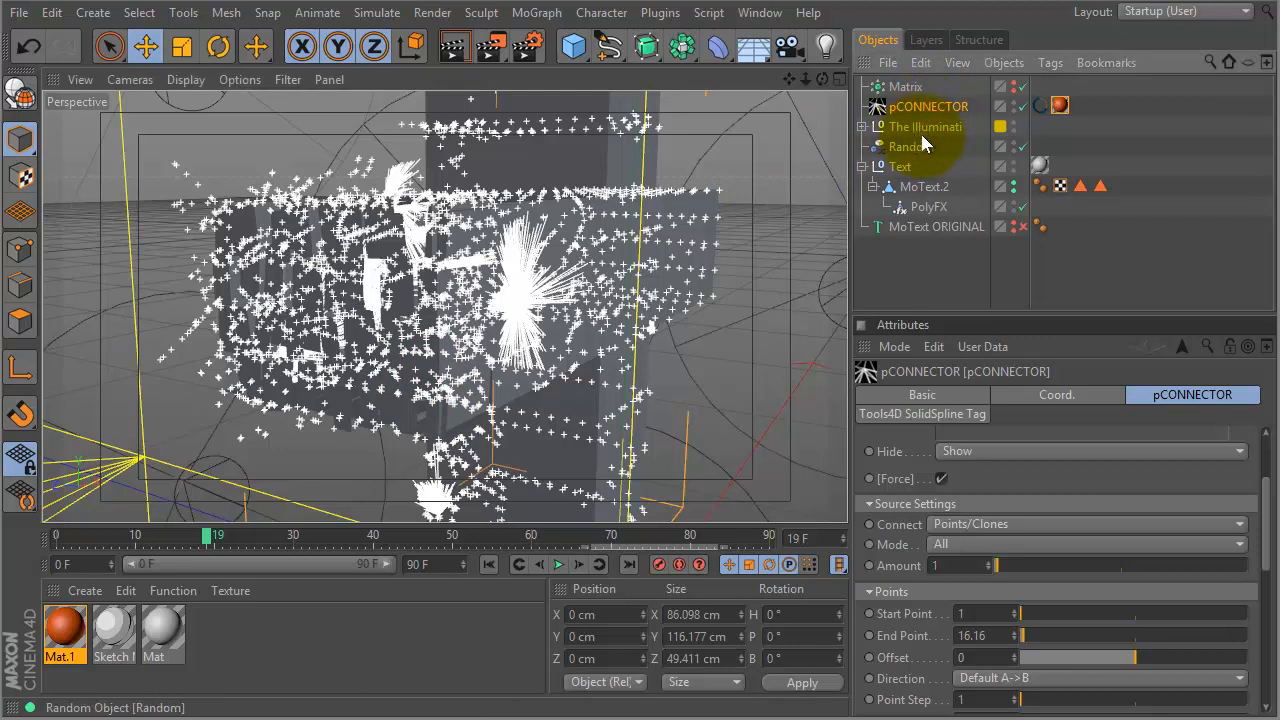
pyautogui.press('Delete')
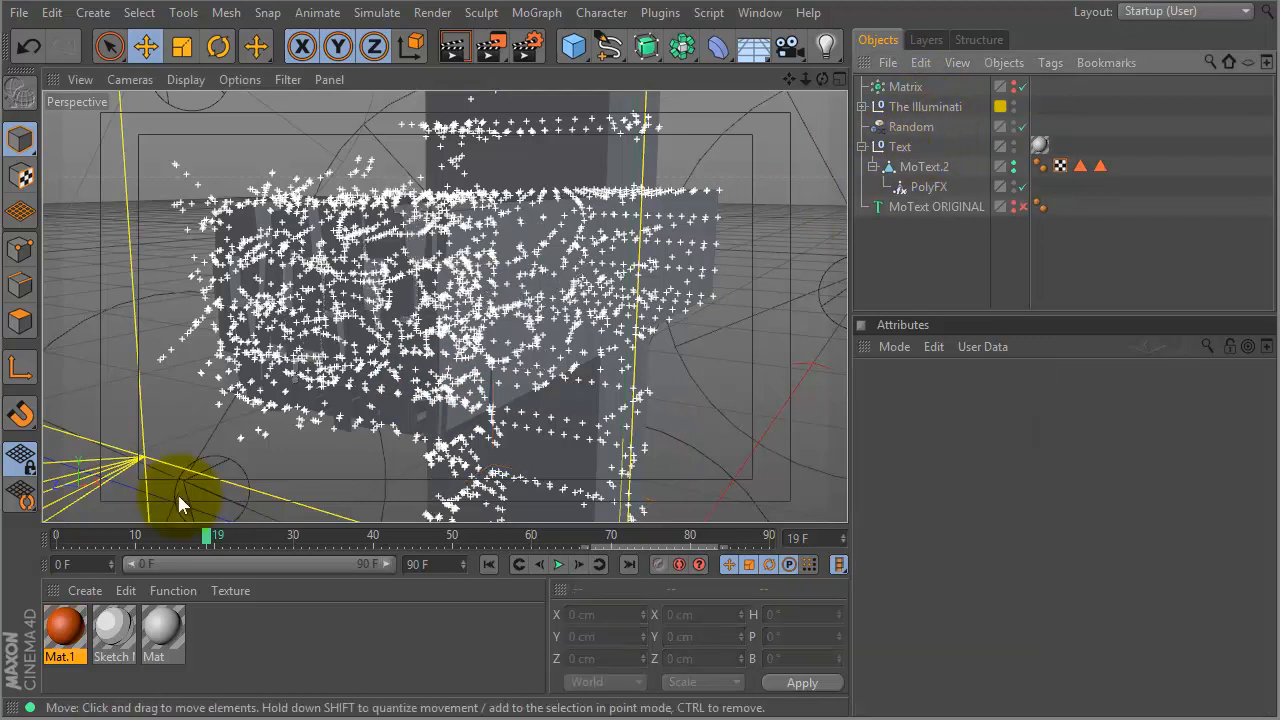
pyautogui.moveTo(138, 533); pyautogui.dragTo(1, 552)
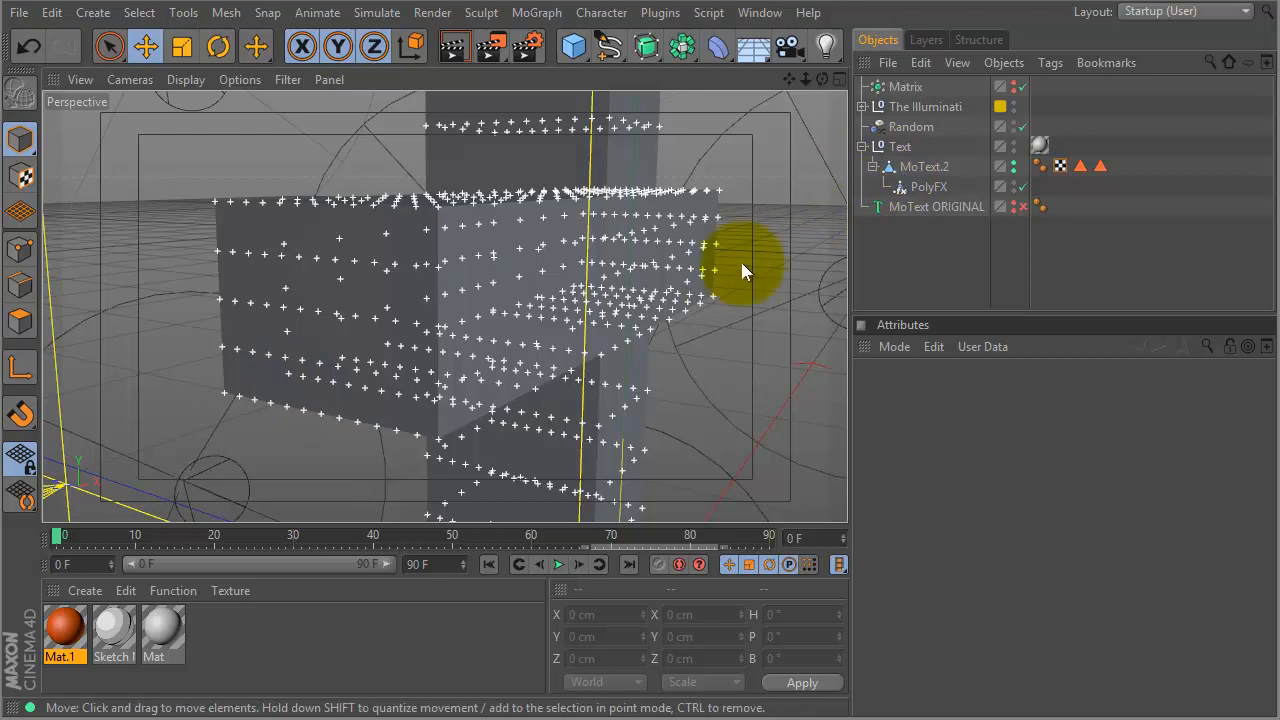
pyautogui.keyDown('alt'); pyautogui.moveTo(744, 294); pyautogui.dragTo(679, 319, button='right'); pyautogui.keyUp('alt')
pyautogui.keyDown('alt'); pyautogui.moveTo(688, 304); pyautogui.dragTo(711, 277); pyautogui.keyUp('alt')
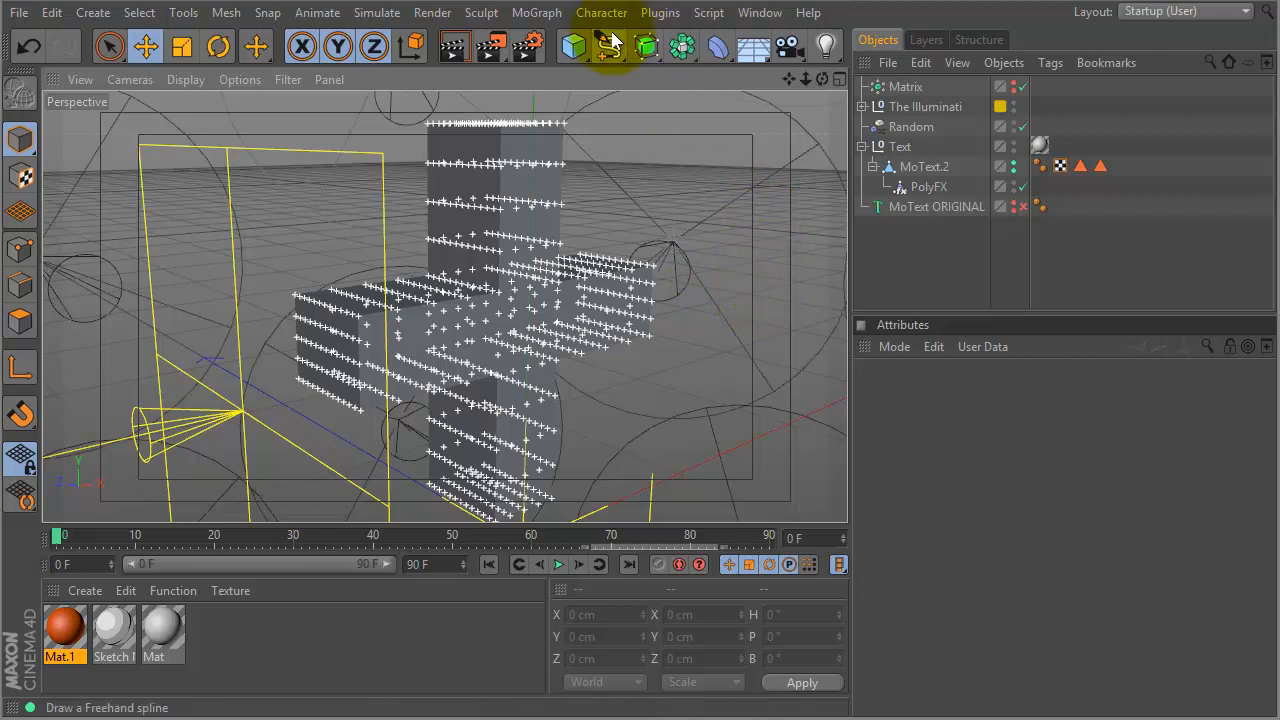
# - Add a Ray Connector and link its TP-PGroup to the All particle group
pyautogui.click(657, 14)
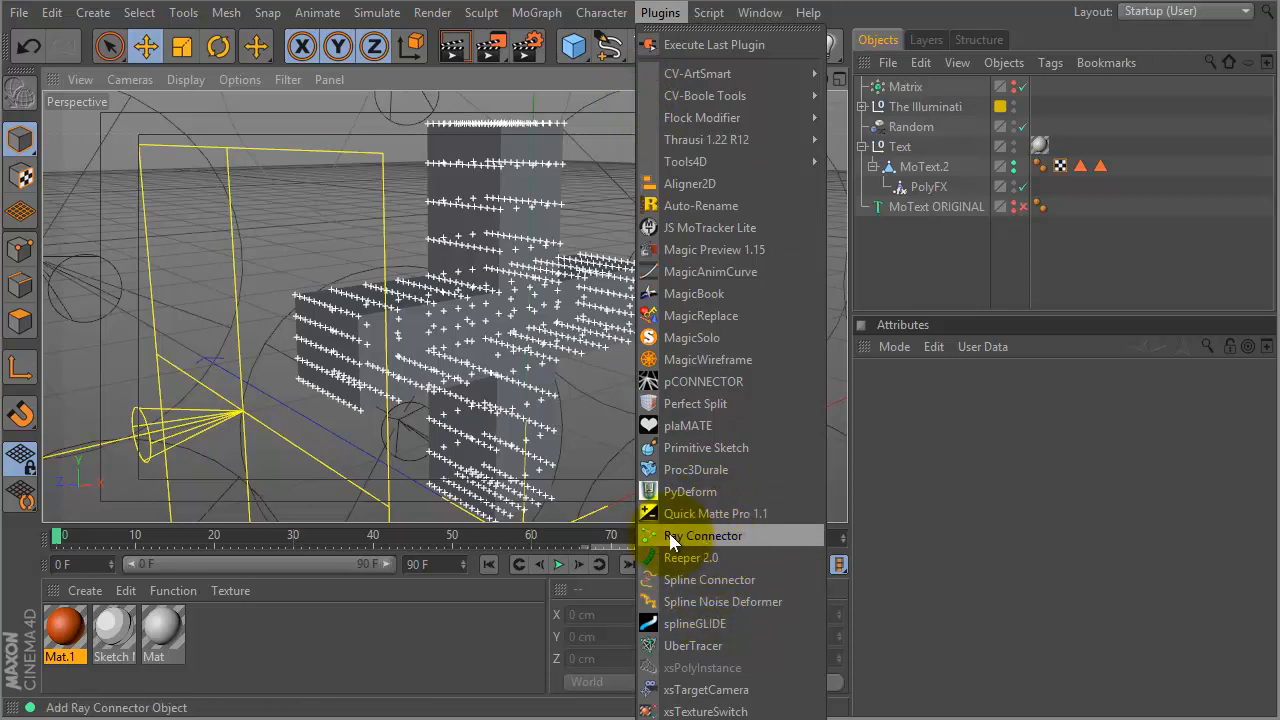
pyautogui.click(749, 537)
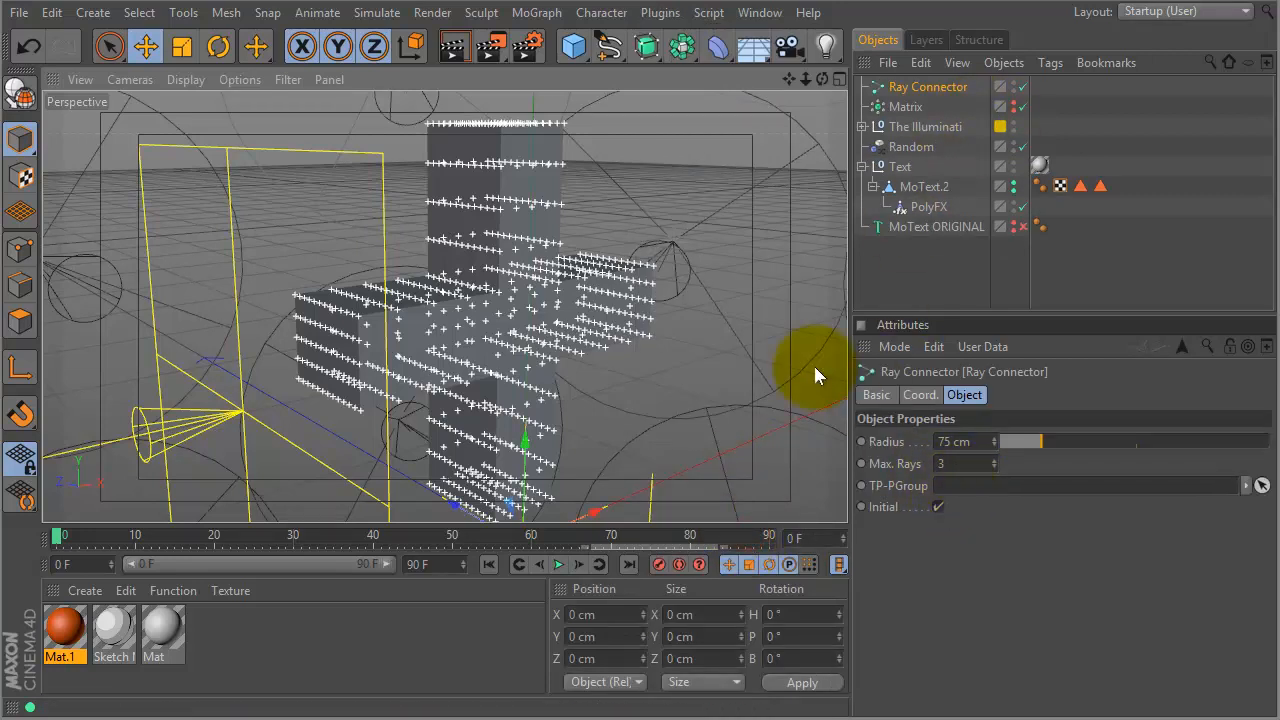
pyautogui.click(376, 16)
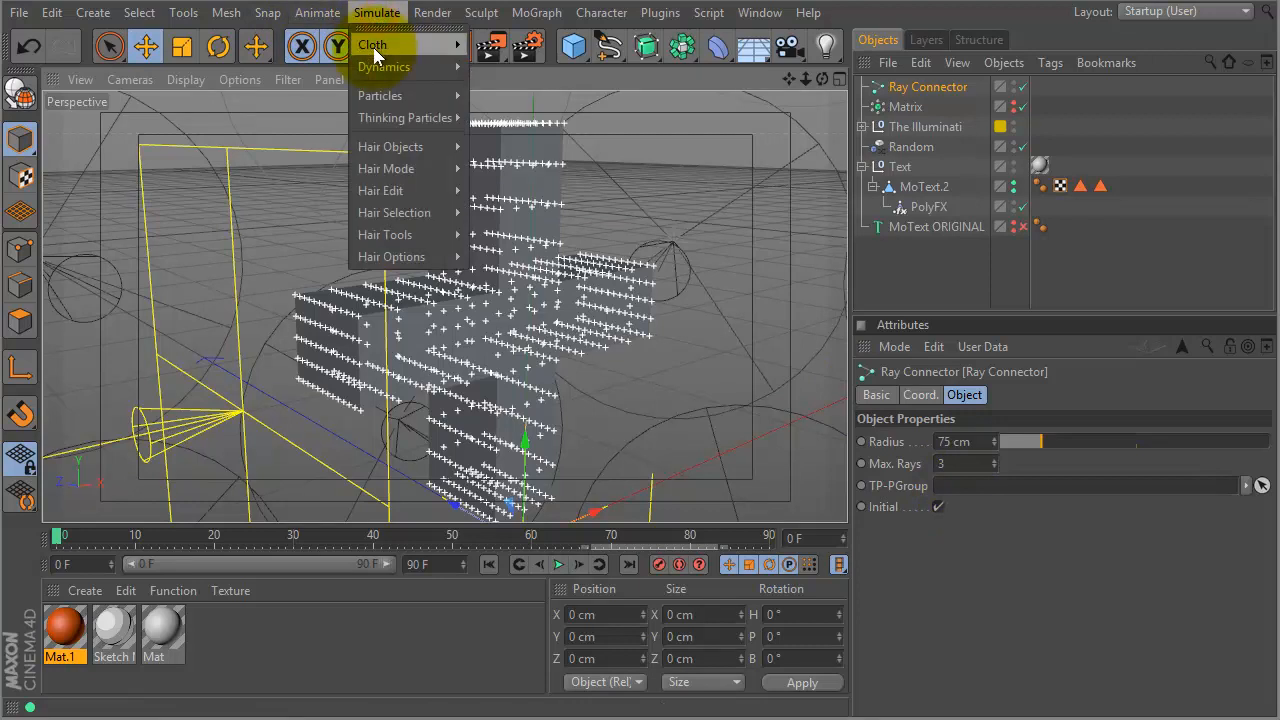
pyautogui.moveTo(414, 118)
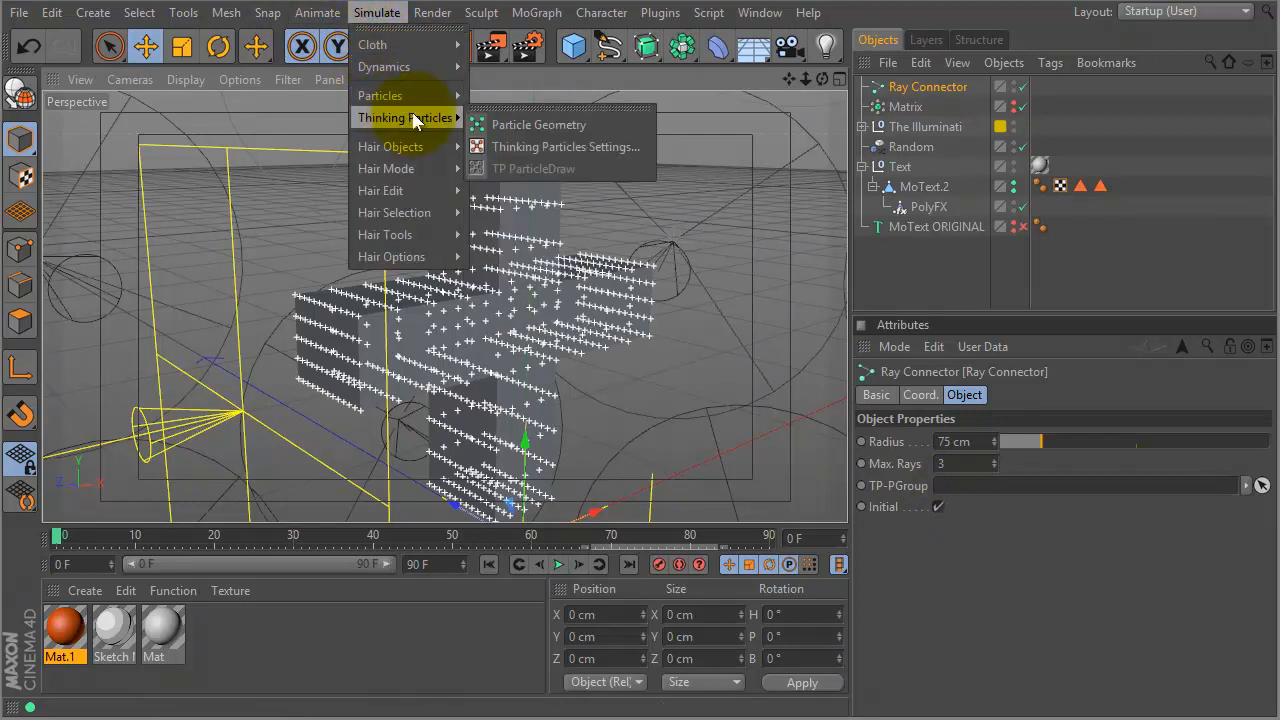
pyautogui.click(510, 147)
pyautogui.click(366, 177)
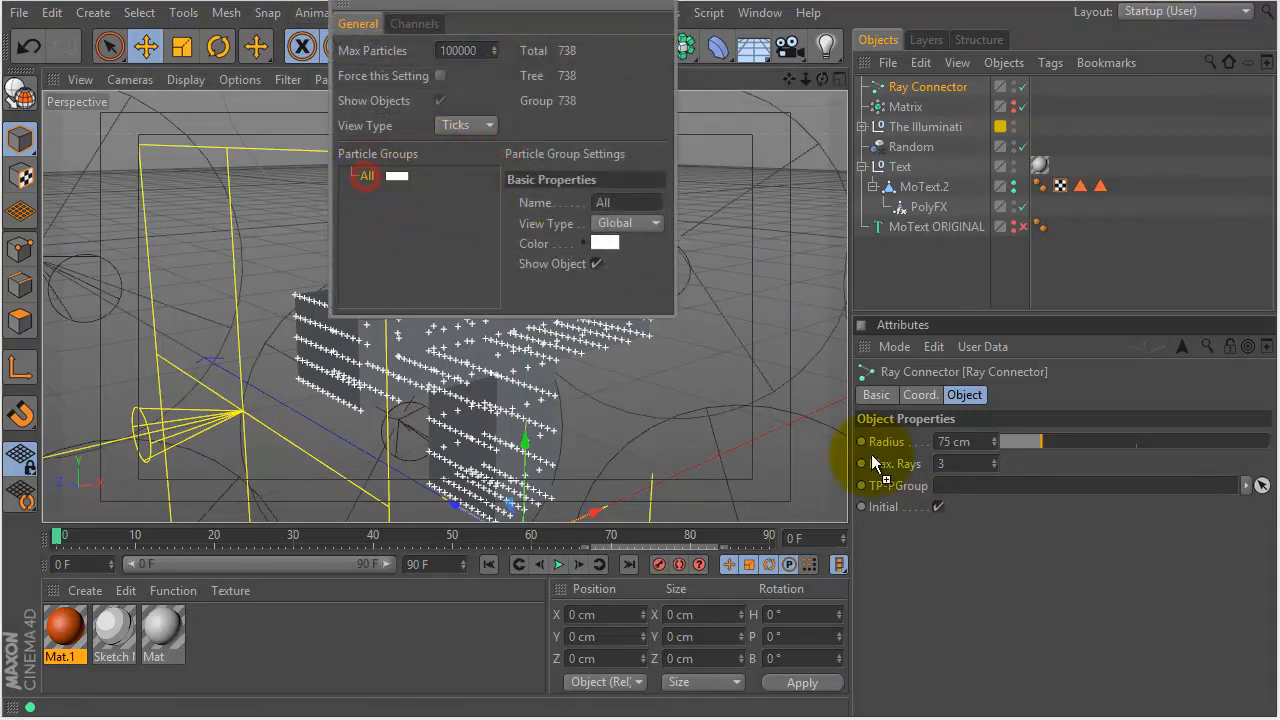
pyautogui.click(661, 8)
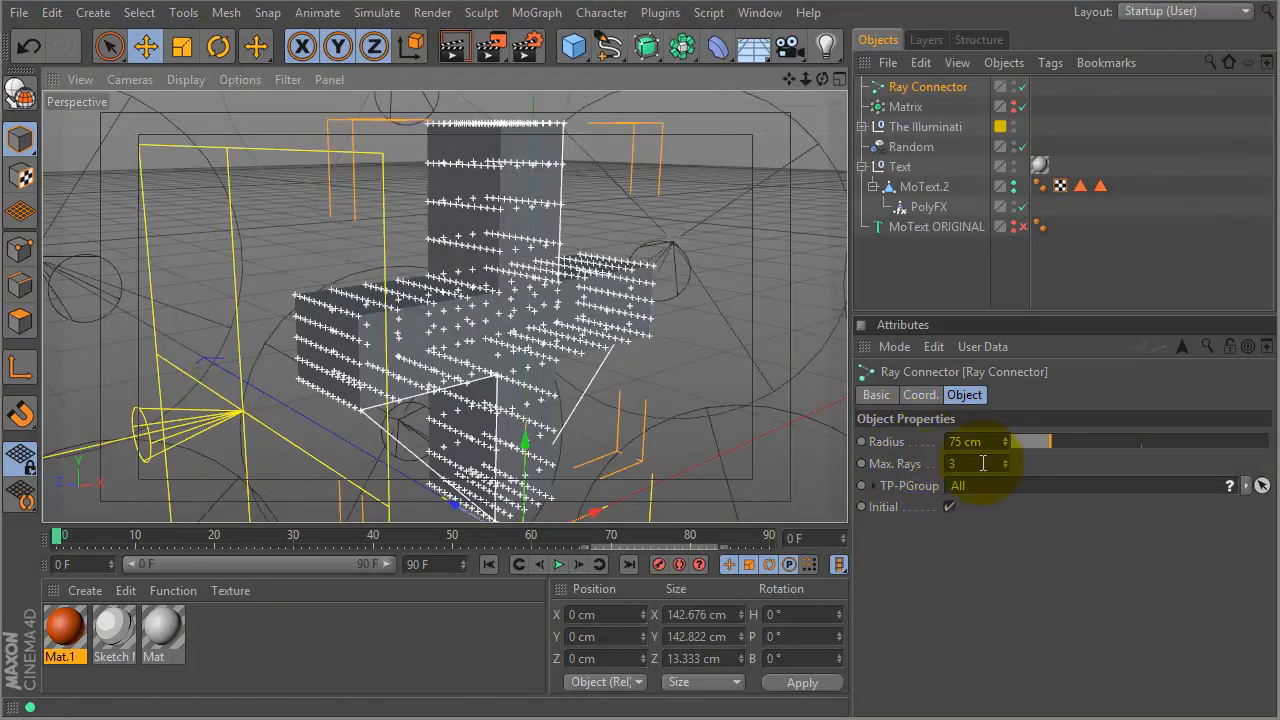
# - Raise the Ray Connector's Max Rays to 59 and settle its Radius at 12.5 cm
pyautogui.moveTo(1005, 463); pyautogui.dragTo(1053, 441)
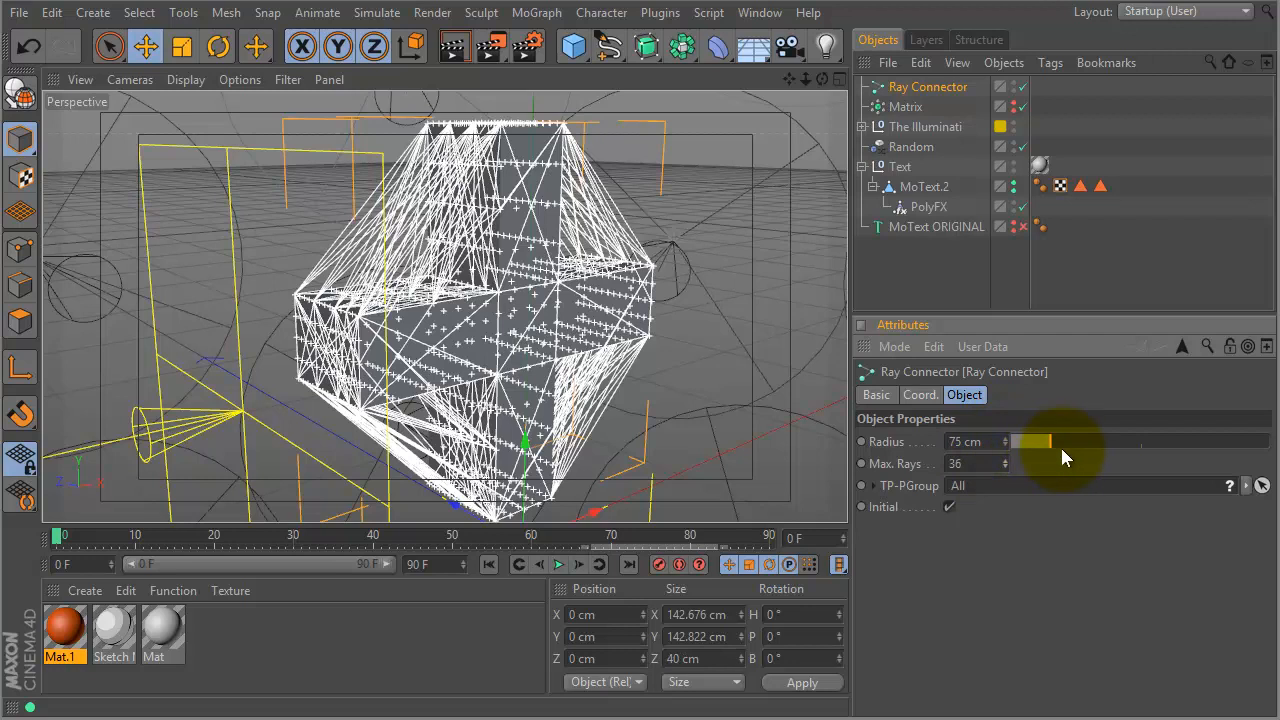
pyautogui.moveTo(1049, 441); pyautogui.dragTo(1136, 442)
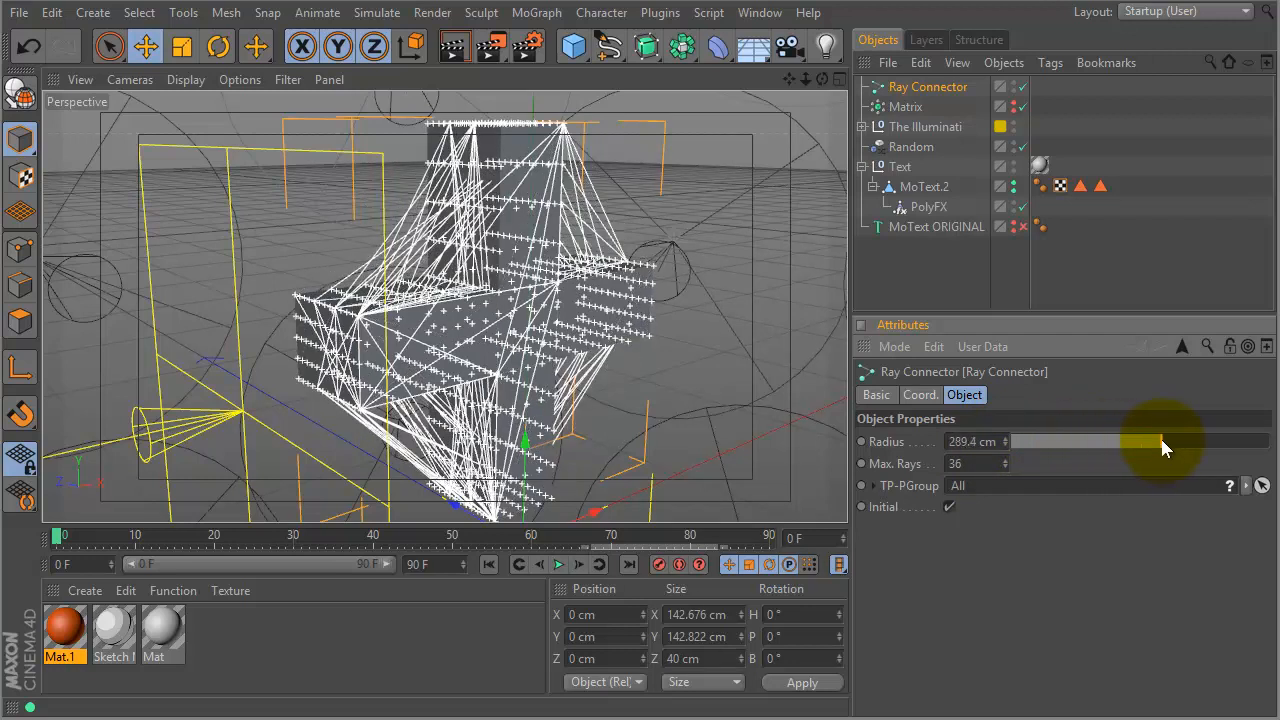
pyautogui.moveTo(1076, 442); pyautogui.dragTo(1017, 446)
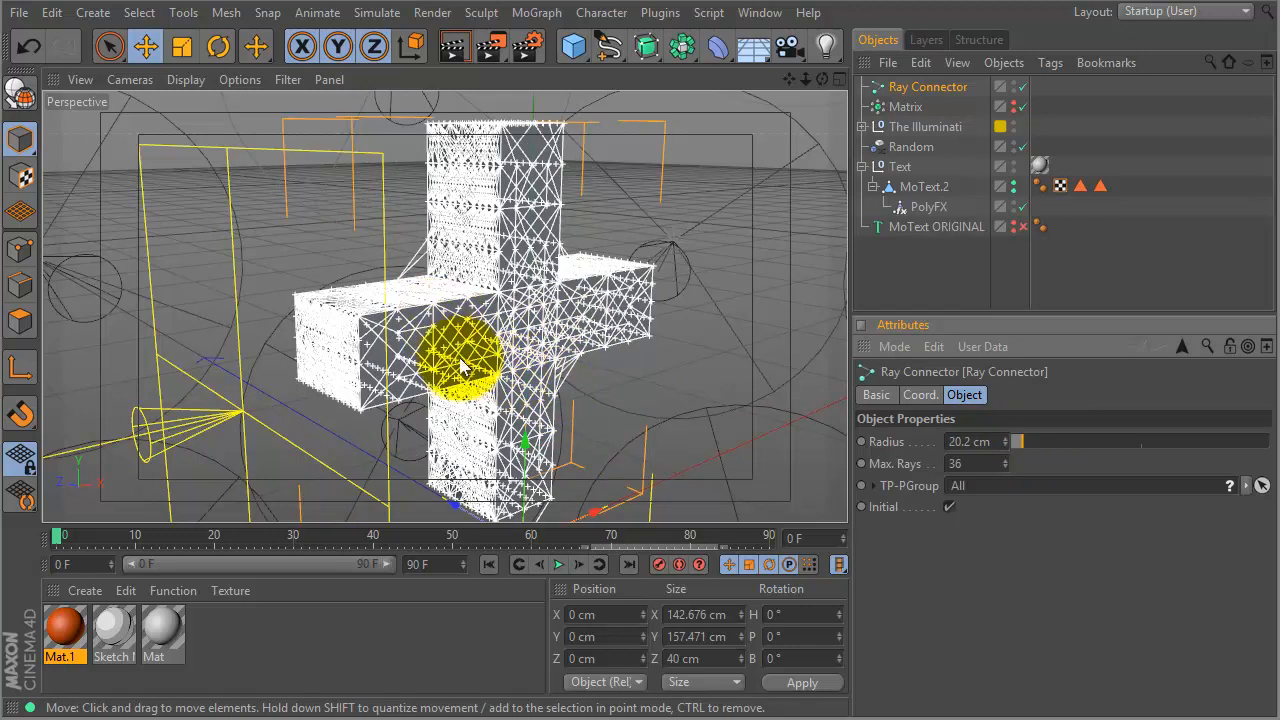
pyautogui.moveTo(1036, 442); pyautogui.dragTo(1068, 441)
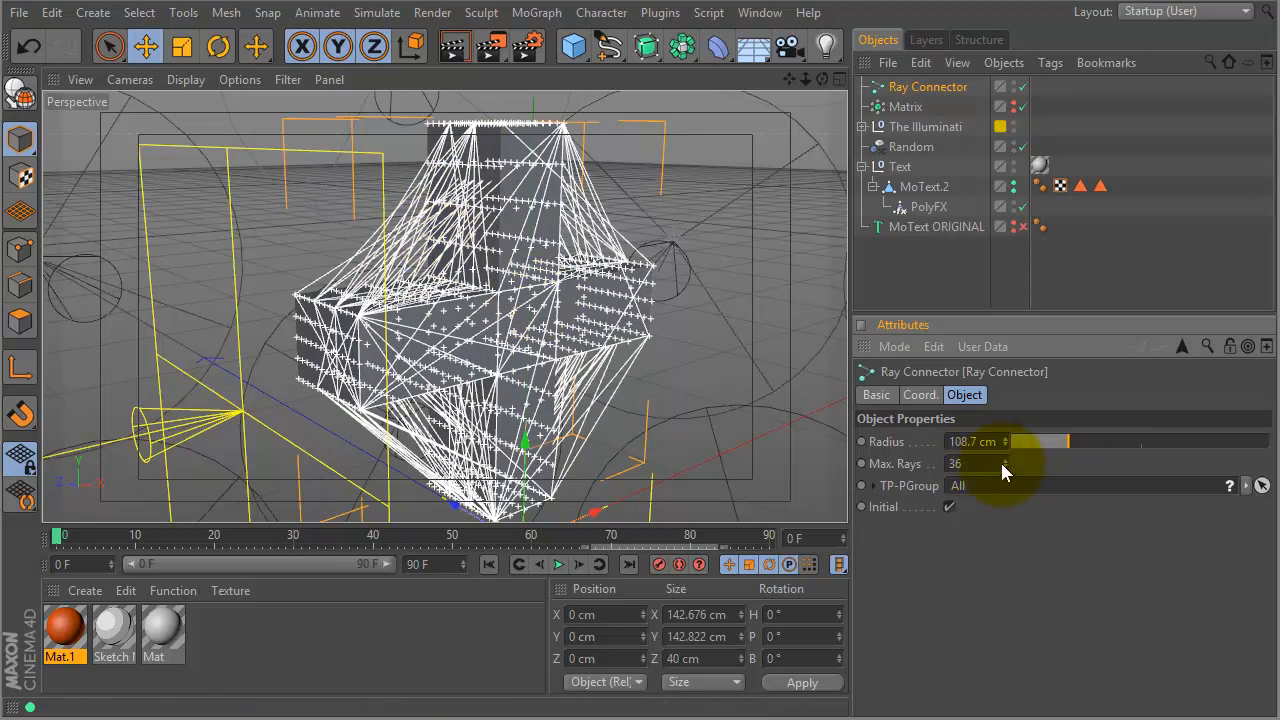
pyautogui.moveTo(1005, 463); pyautogui.dragTo(1001, 416)
pyautogui.moveTo(1076, 441)
pyautogui.mouseDown()
pyautogui.moveTo(1122, 441)
pyautogui.moveTo(1094, 443)
pyautogui.mouseUp()
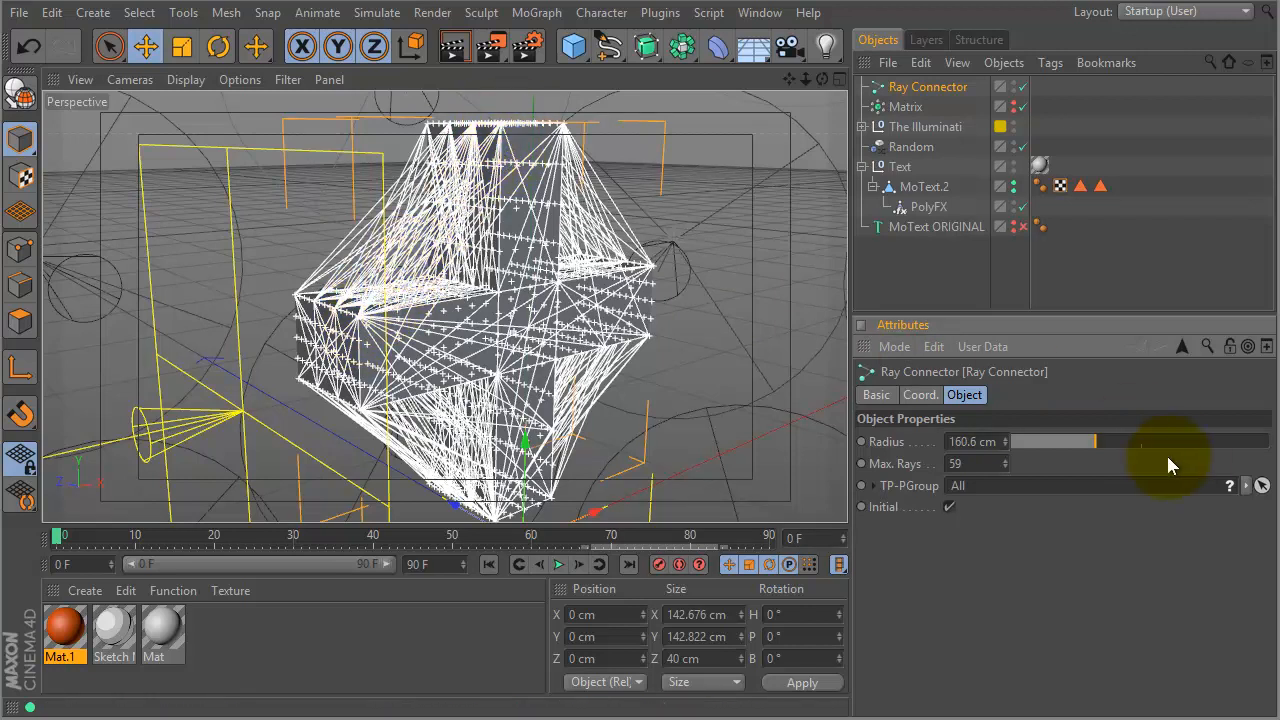
pyautogui.moveTo(1097, 447); pyautogui.dragTo(1019, 443)
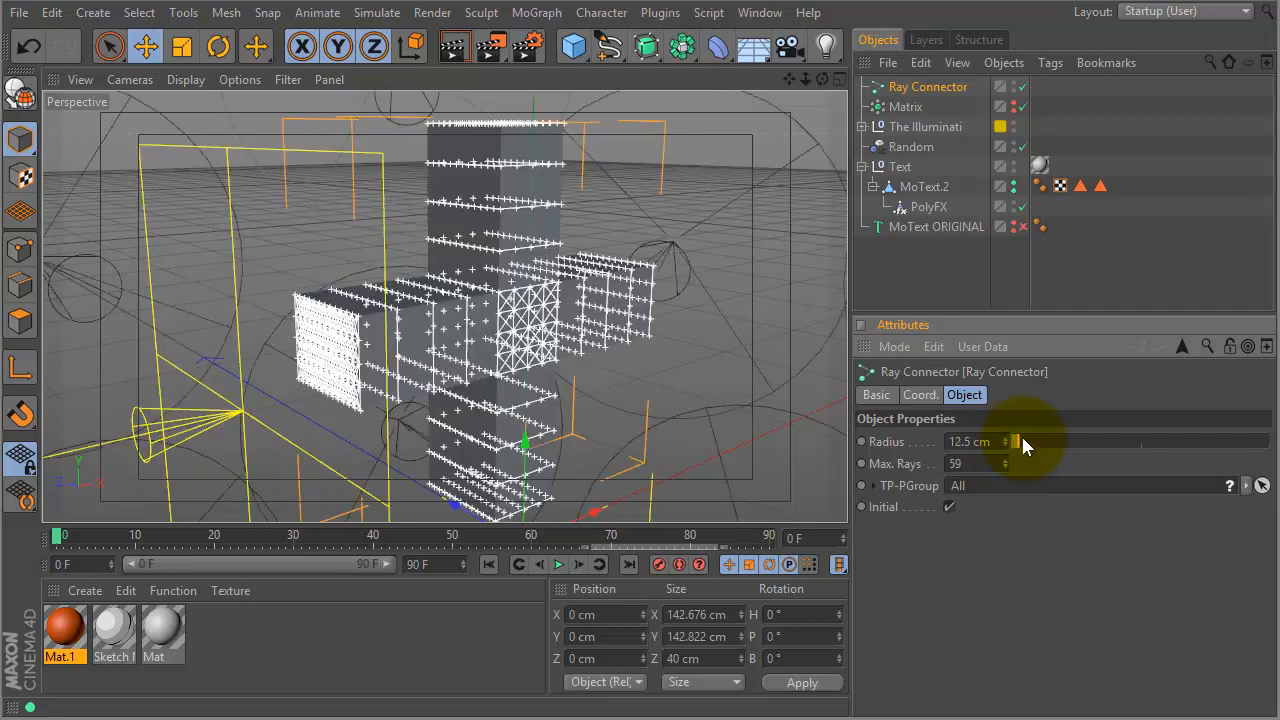
# - Preview the rays in playback, then apply the Mat.1 material to the Ray Connector
pyautogui.click(558, 566)
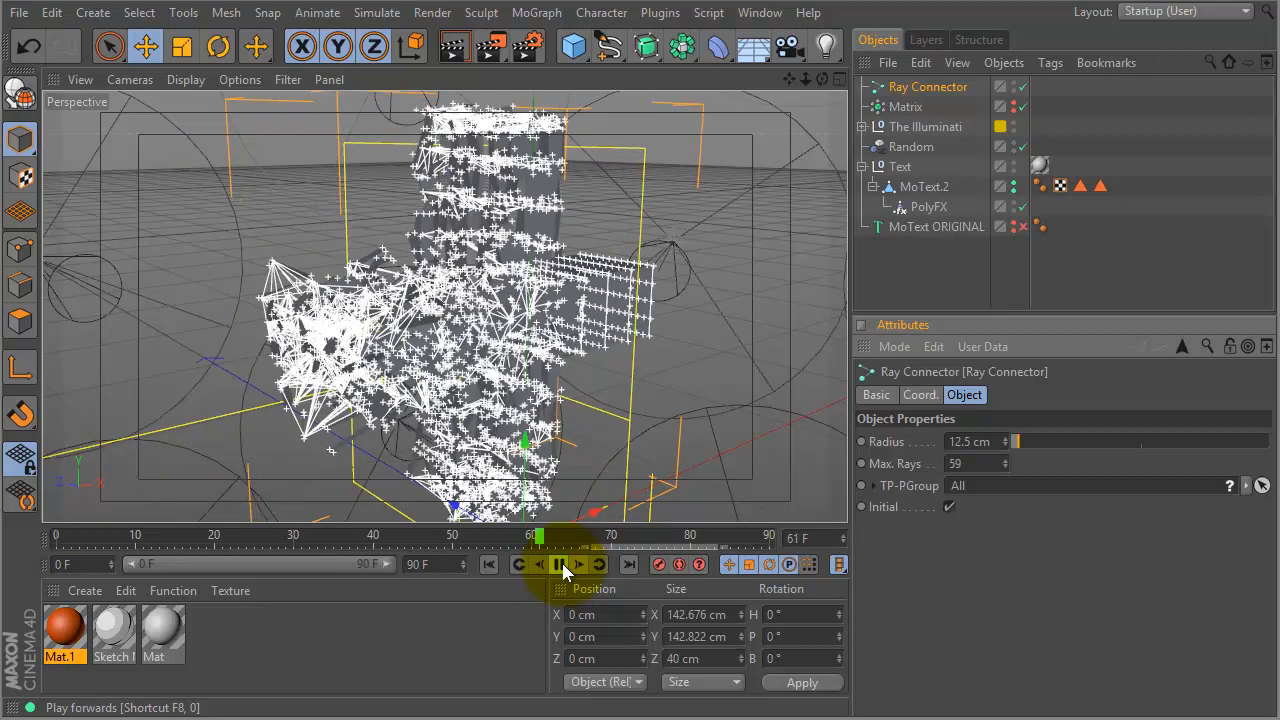
pyautogui.click(560, 562)
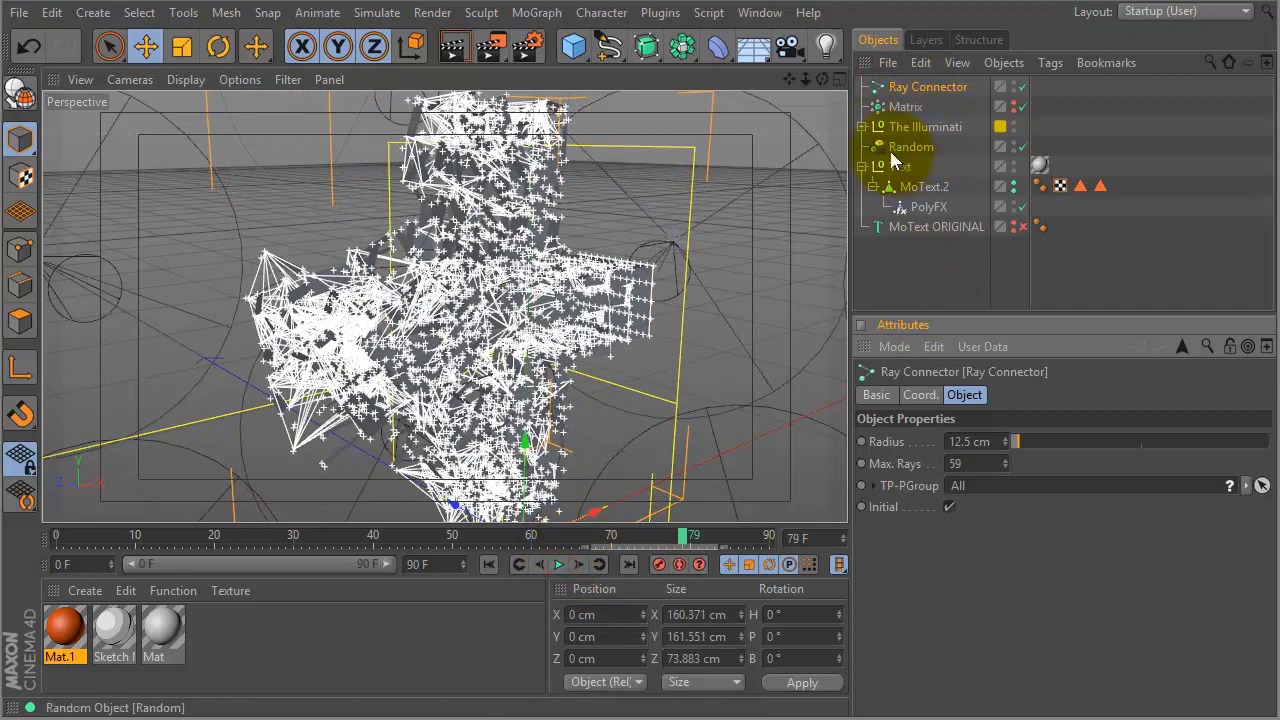
pyautogui.moveTo(908, 81); pyautogui.dragTo(914, 86)
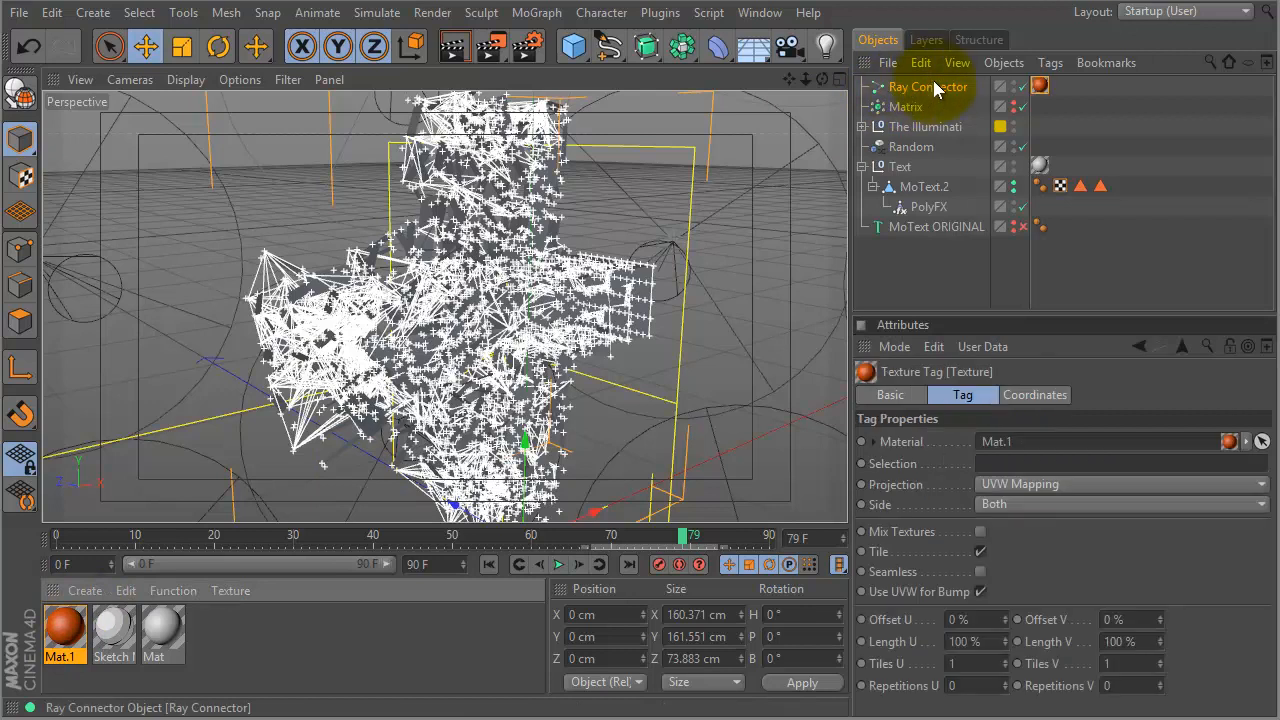
# - Add a Tools4D SolidSpline tag (Radius 0.1) to the Ray Connector and view the orange rays up close
pyautogui.rightClick(937, 89)
pyautogui.moveTo(1061, 320)
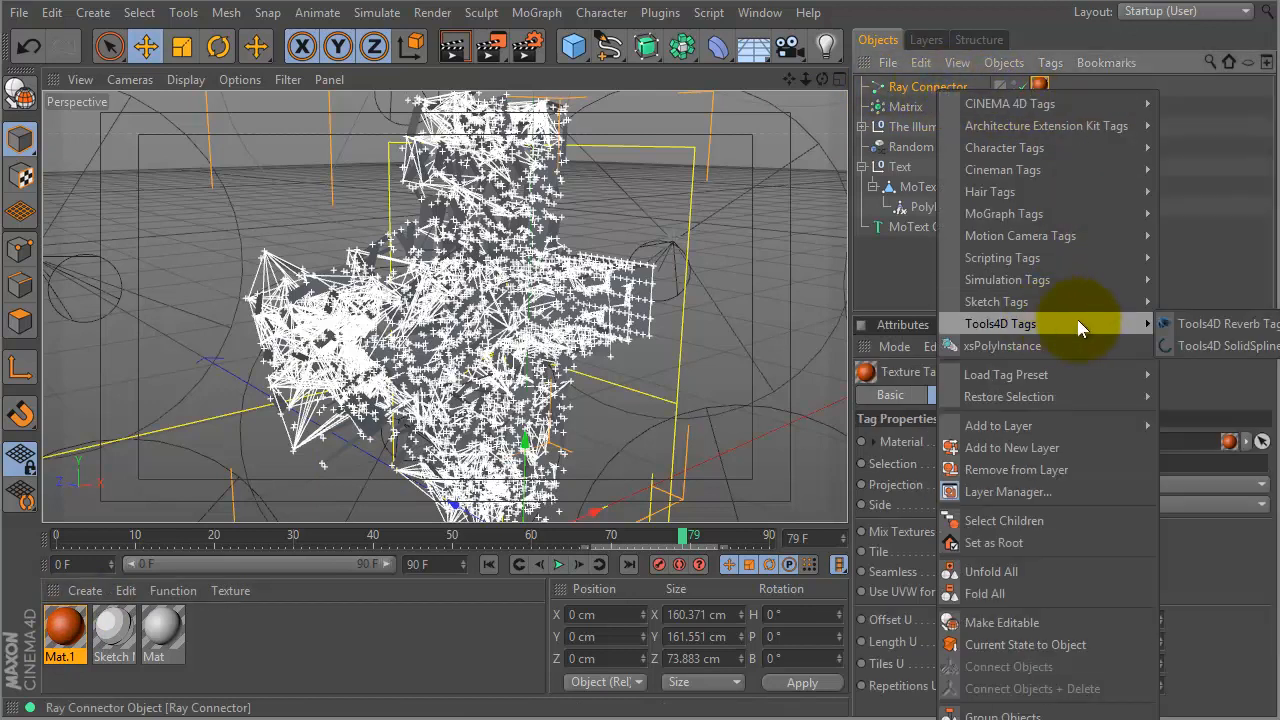
pyautogui.click(1200, 345)
pyautogui.click(1017, 462)
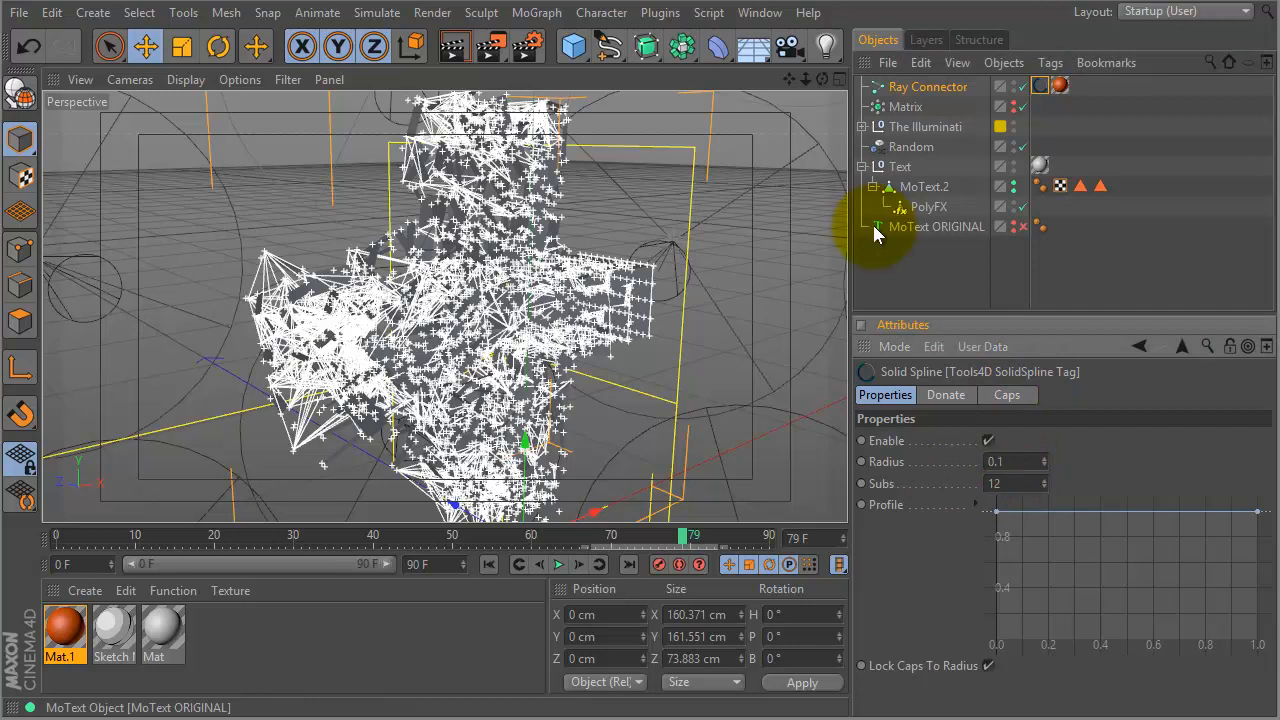
pyautogui.keyDown('alt'); pyautogui.moveTo(475, 295); pyautogui.dragTo(505, 274); pyautogui.keyUp('alt')
pyautogui.keyDown('alt'); pyautogui.moveTo(454, 334); pyautogui.dragTo(529, 326, button='right'); pyautogui.keyUp('alt')
pyautogui.keyDown('alt'); pyautogui.moveTo(570, 301); pyautogui.dragTo(503, 267); pyautogui.keyUp('alt')
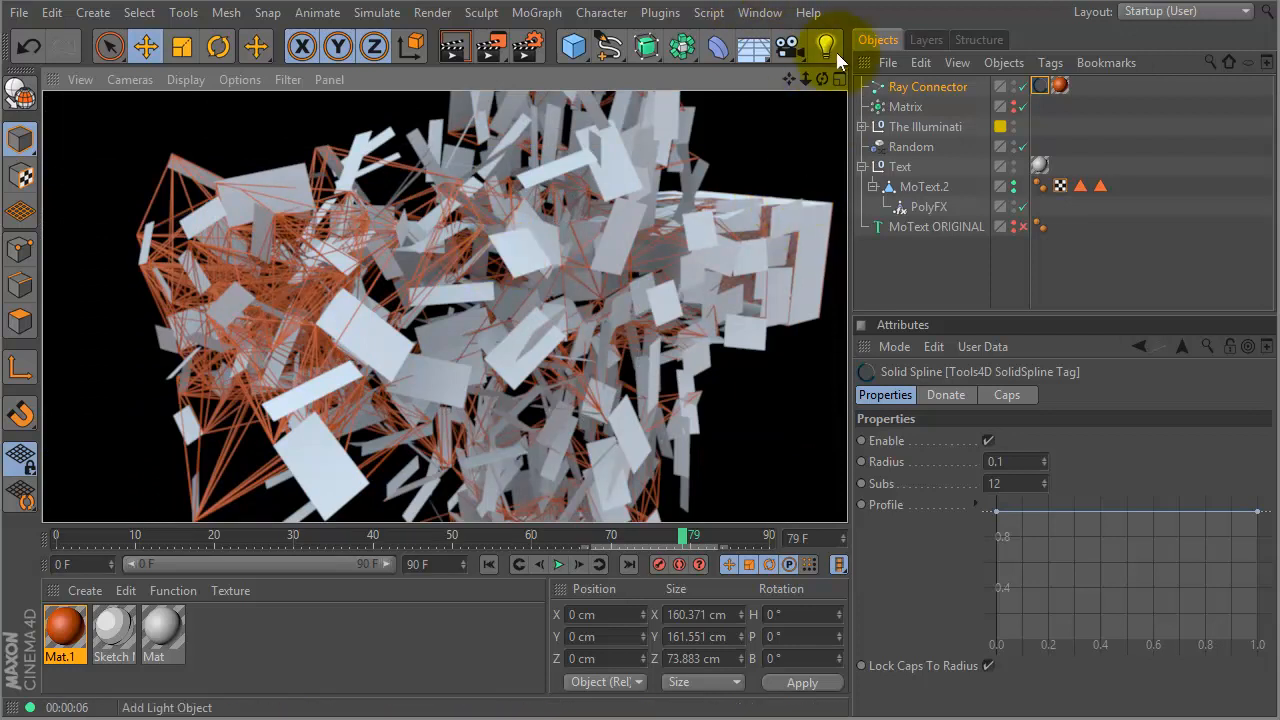
# - Select the Ray Connector, move to an early frame and render a viewport preview
pyautogui.click(925, 86)
pyautogui.keyDown('alt'); pyautogui.moveTo(728, 312); pyautogui.dragTo(655, 305); pyautogui.keyUp('alt')
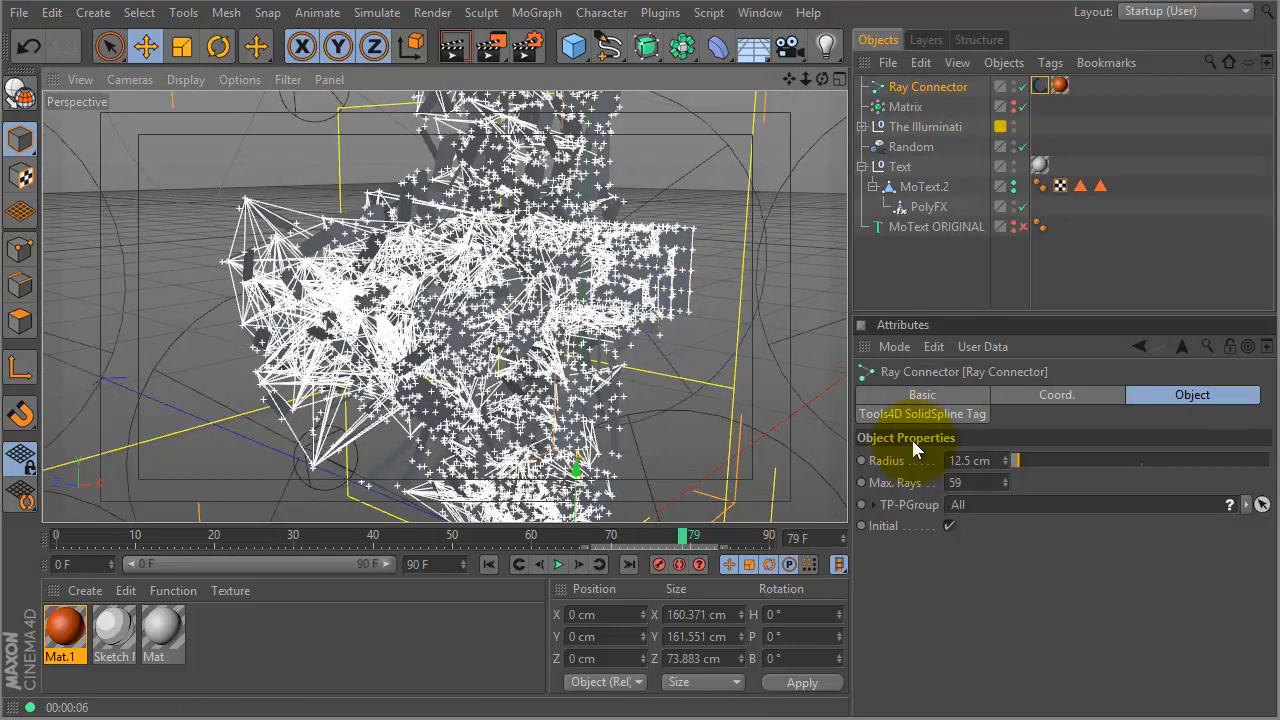
pyautogui.click(940, 87)
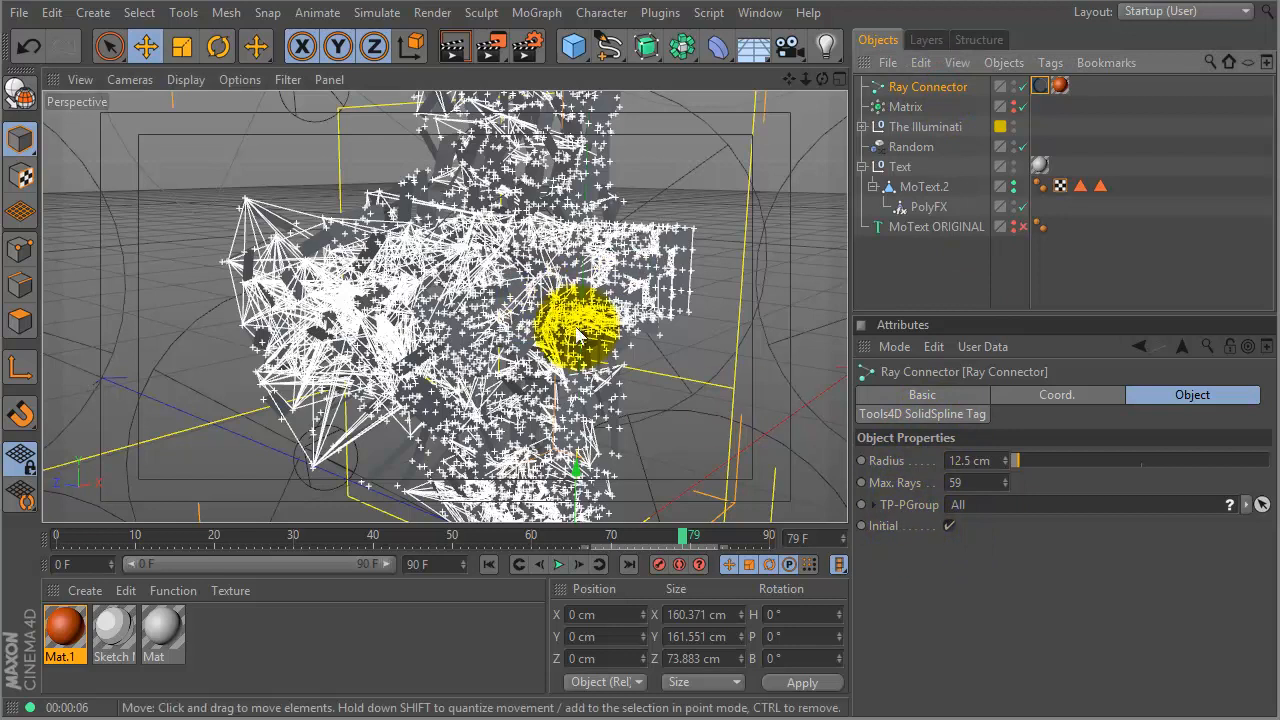
pyautogui.moveTo(97, 540); pyautogui.dragTo(44, 540)
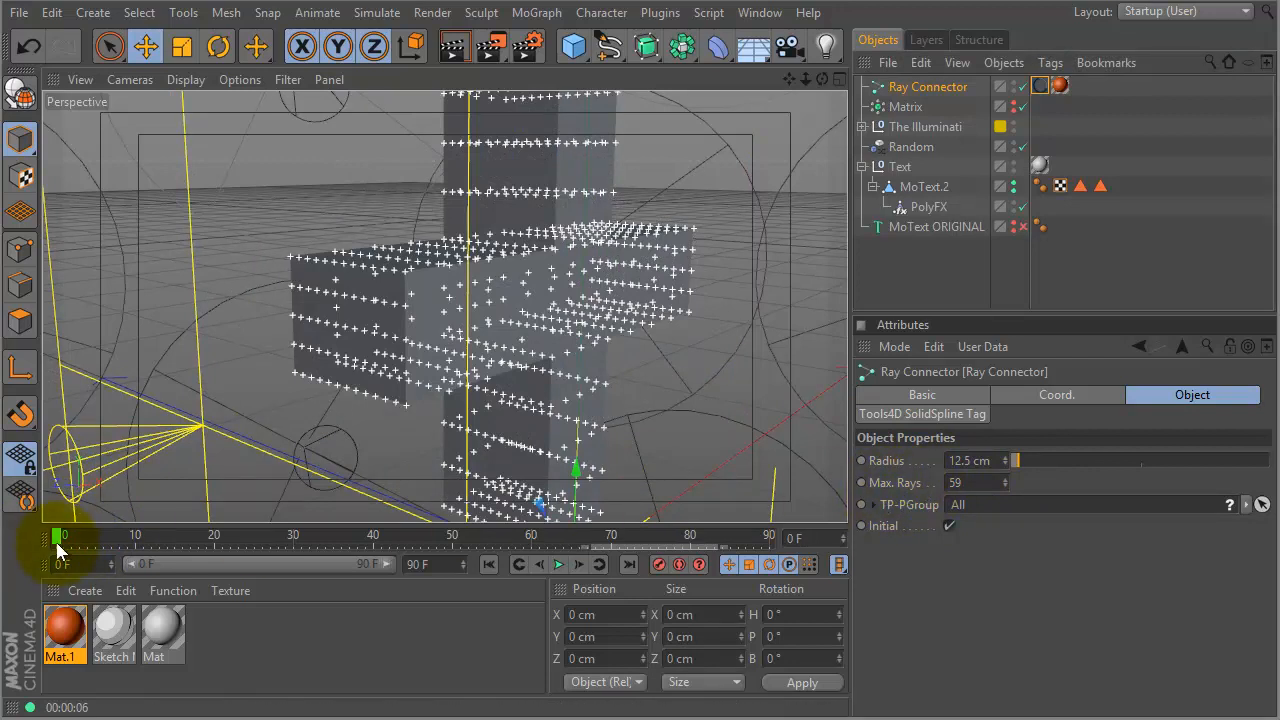
pyautogui.moveTo(65, 537); pyautogui.dragTo(104, 531)
pyautogui.hotkey('ctrl', 'r')
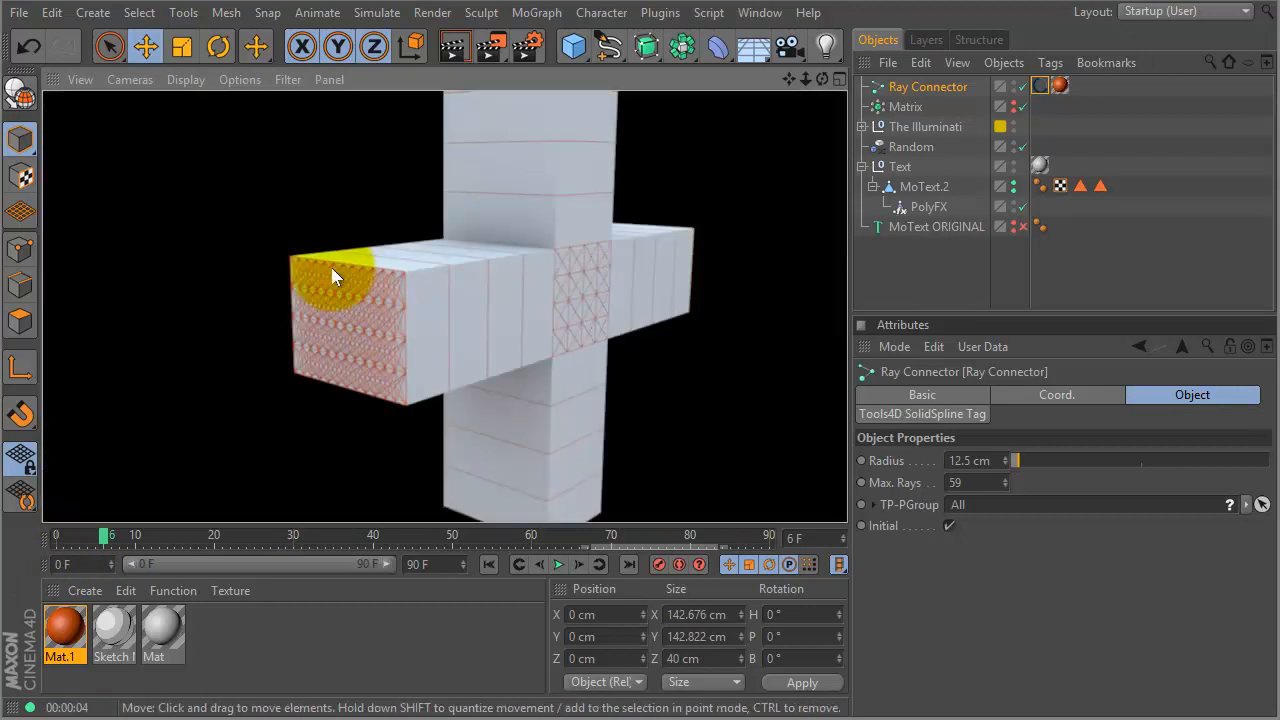
# - Reduce Max. Rays from 59 to 1 and Radius from 12.5 cm to 0 cm, re-rendering to check
pyautogui.moveTo(1005, 487); pyautogui.dragTo(975, 715)
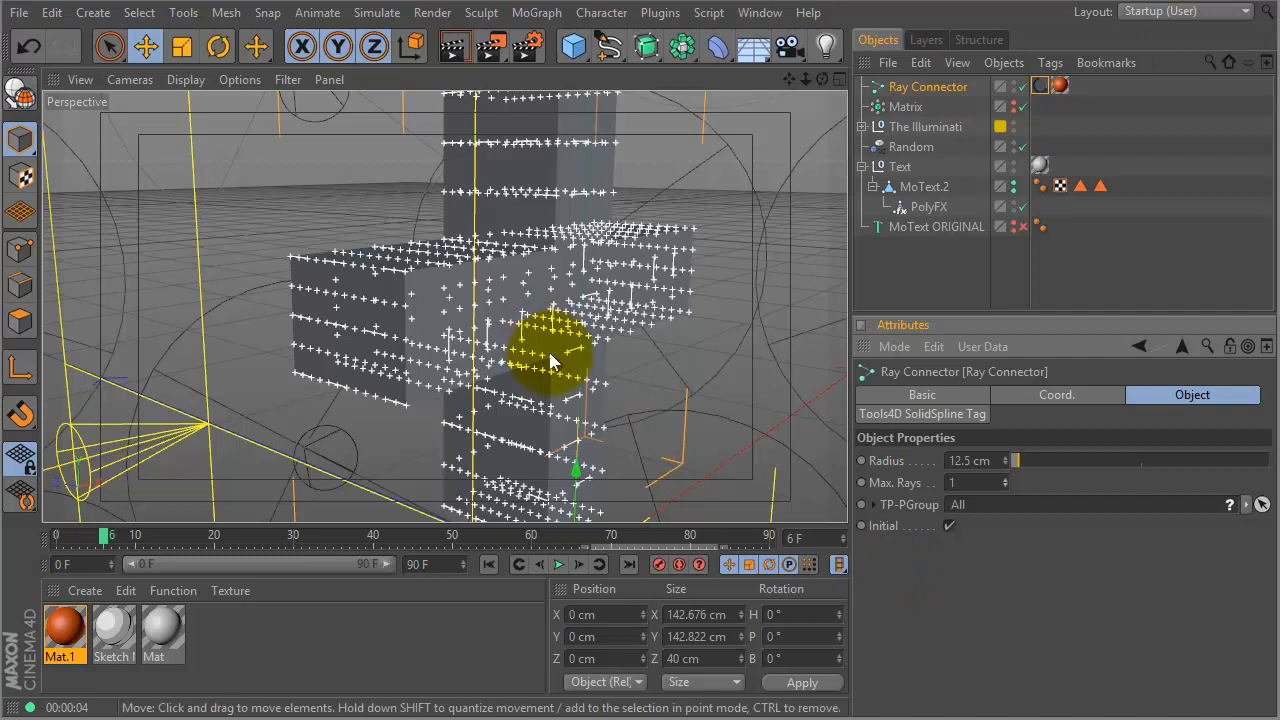
pyautogui.hotkey('ctrl', 'r')
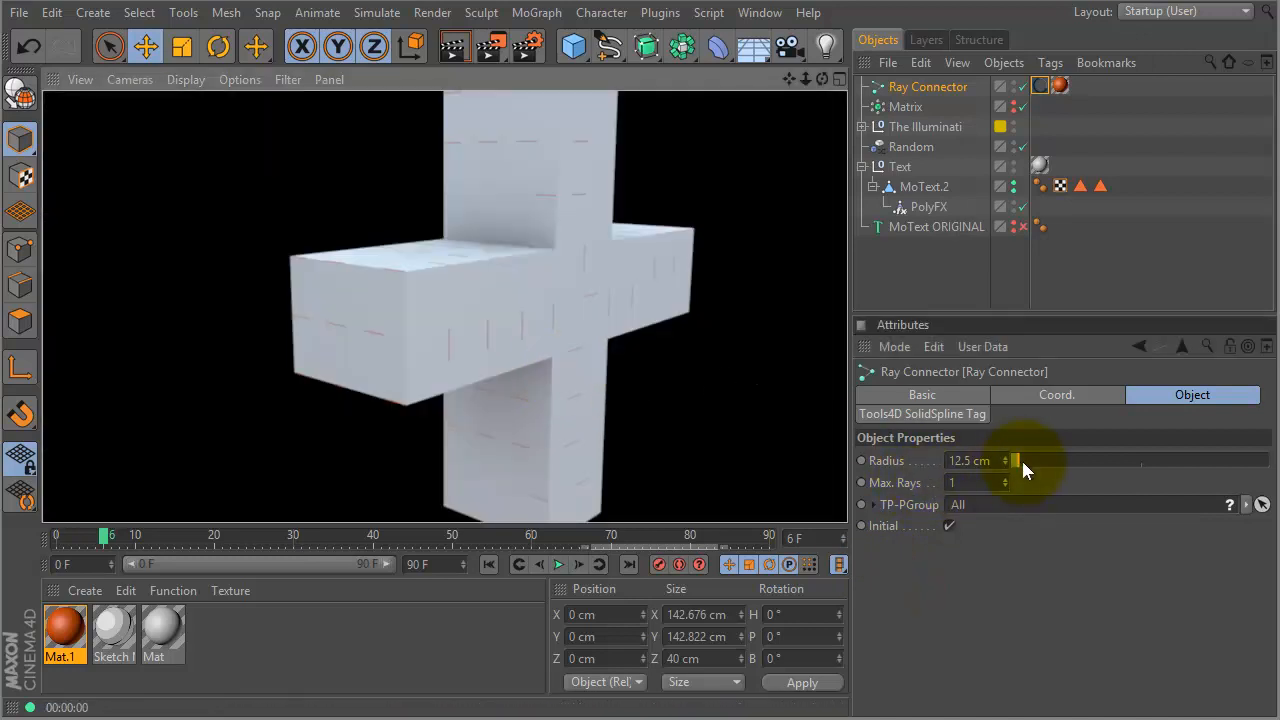
pyautogui.moveTo(1018, 460); pyautogui.dragTo(995, 463)
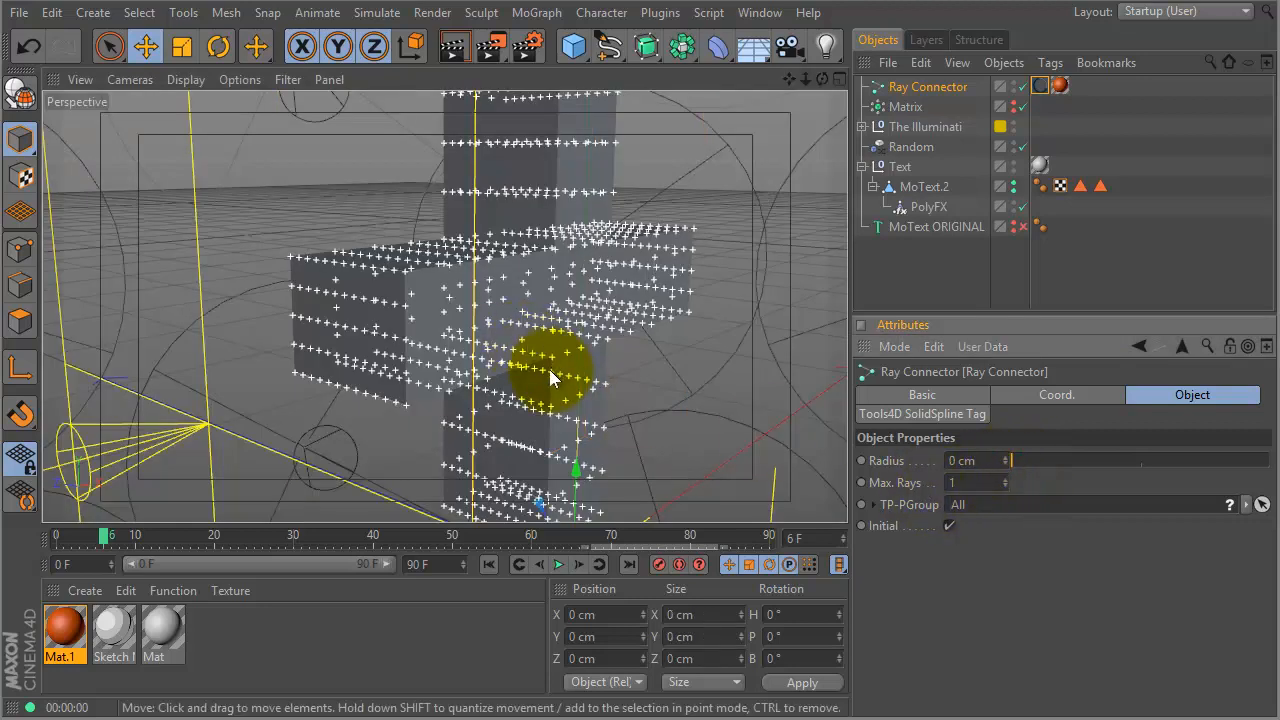
pyautogui.hotkey('ctrl', 'r')
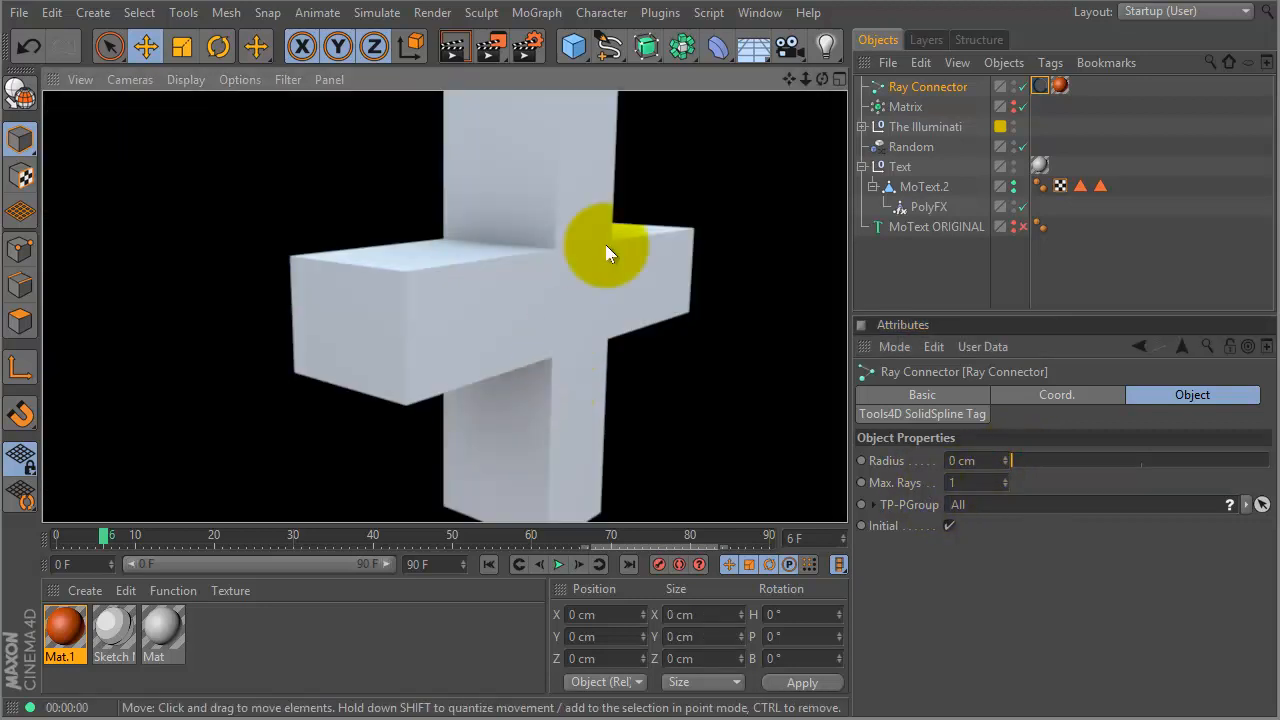
# - Keyframe Radius 0 cm and Max. Rays 1 at the start, then key Radius 12.5 cm at frame 52
pyautogui.click(861, 461)
pyautogui.click(861, 482)
pyautogui.moveTo(107, 534); pyautogui.dragTo(467, 535)
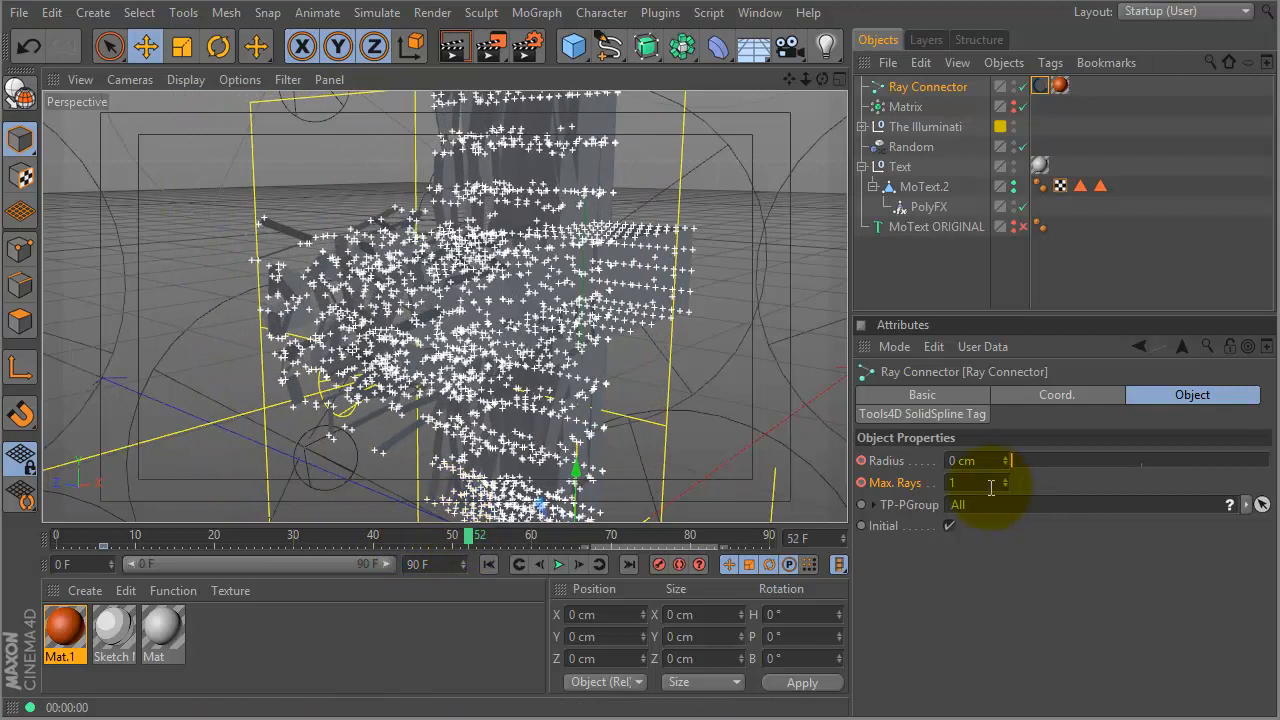
pyautogui.click(1005, 479)
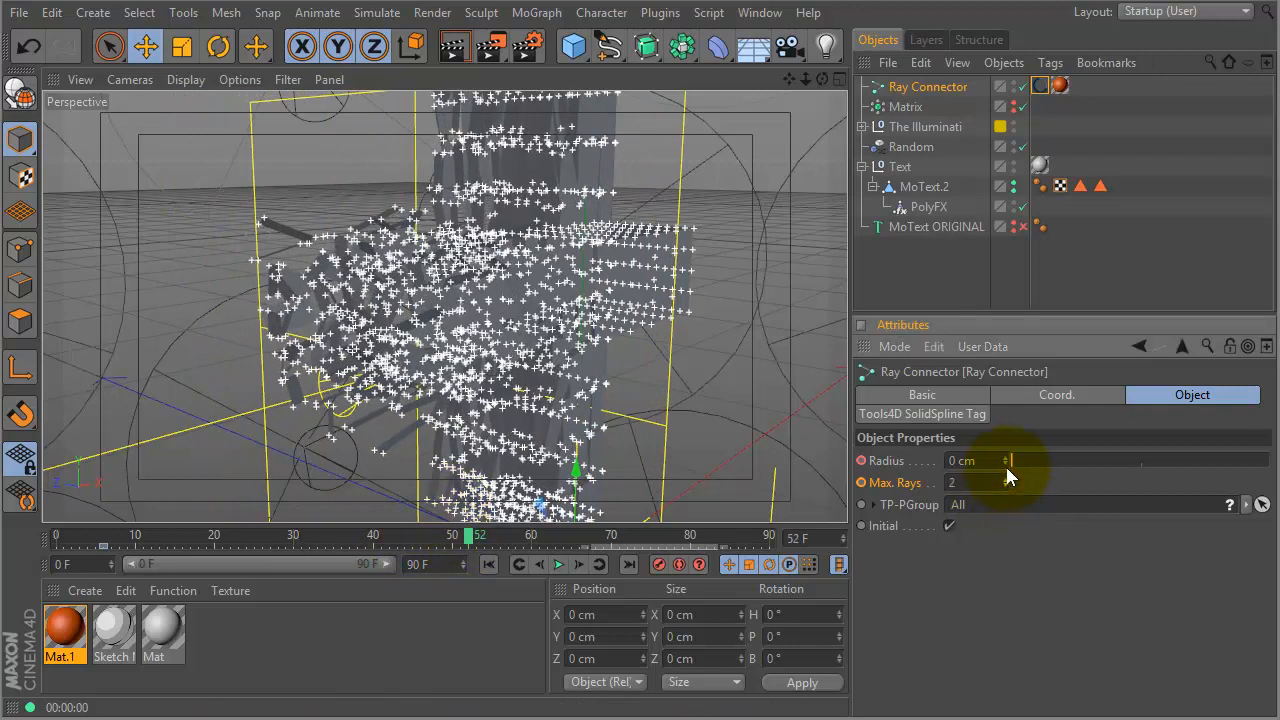
pyautogui.moveTo(1014, 461); pyautogui.dragTo(1030, 468)
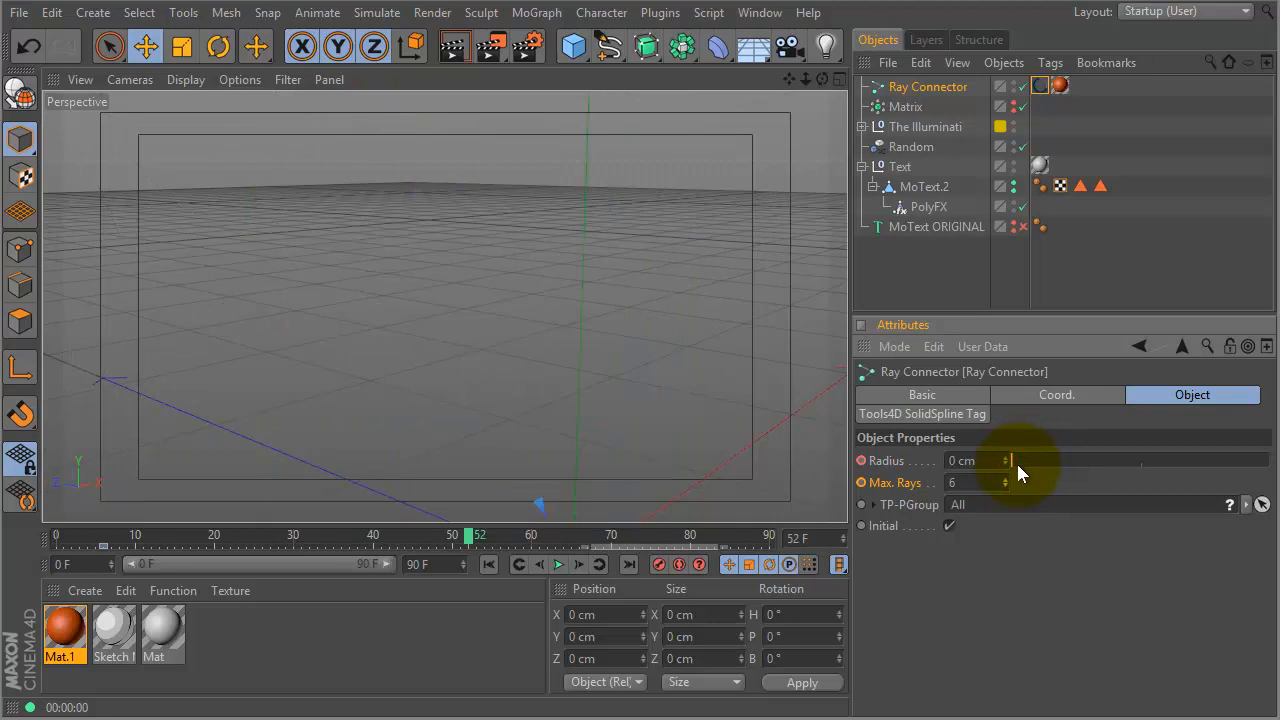
pyautogui.click(1016, 461)
pyautogui.click(1027, 461)
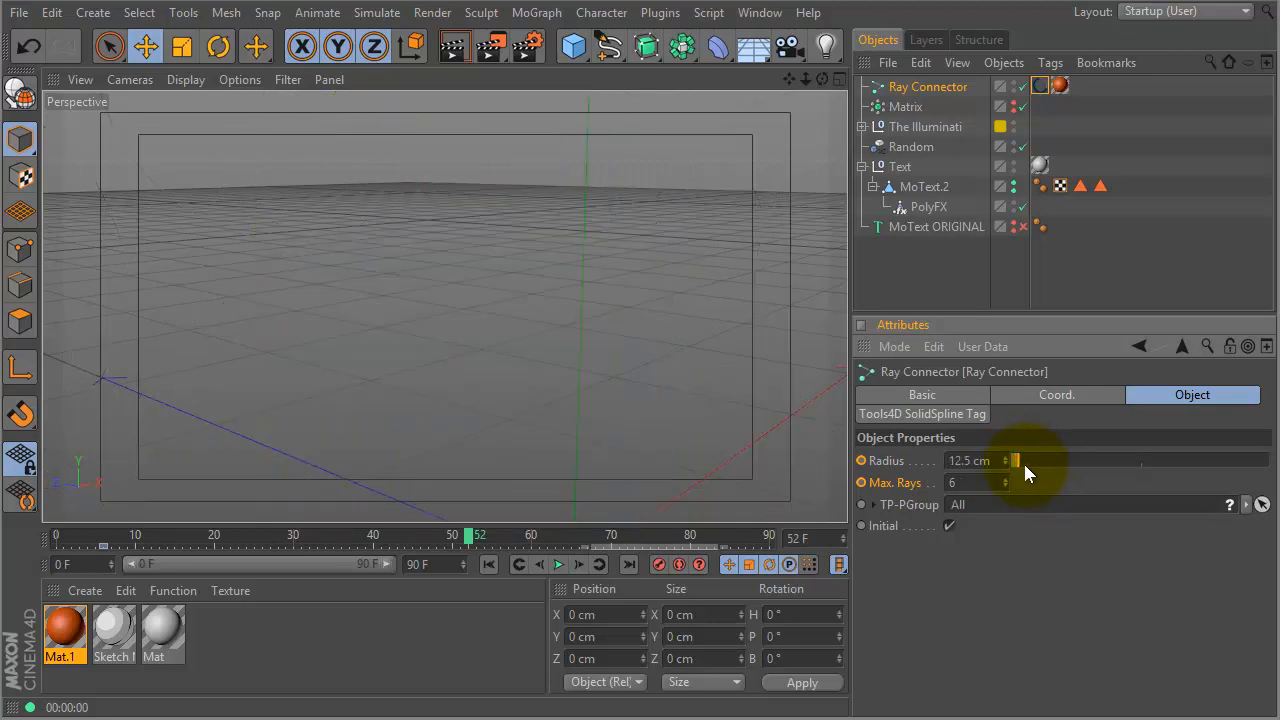
pyautogui.click(861, 460)
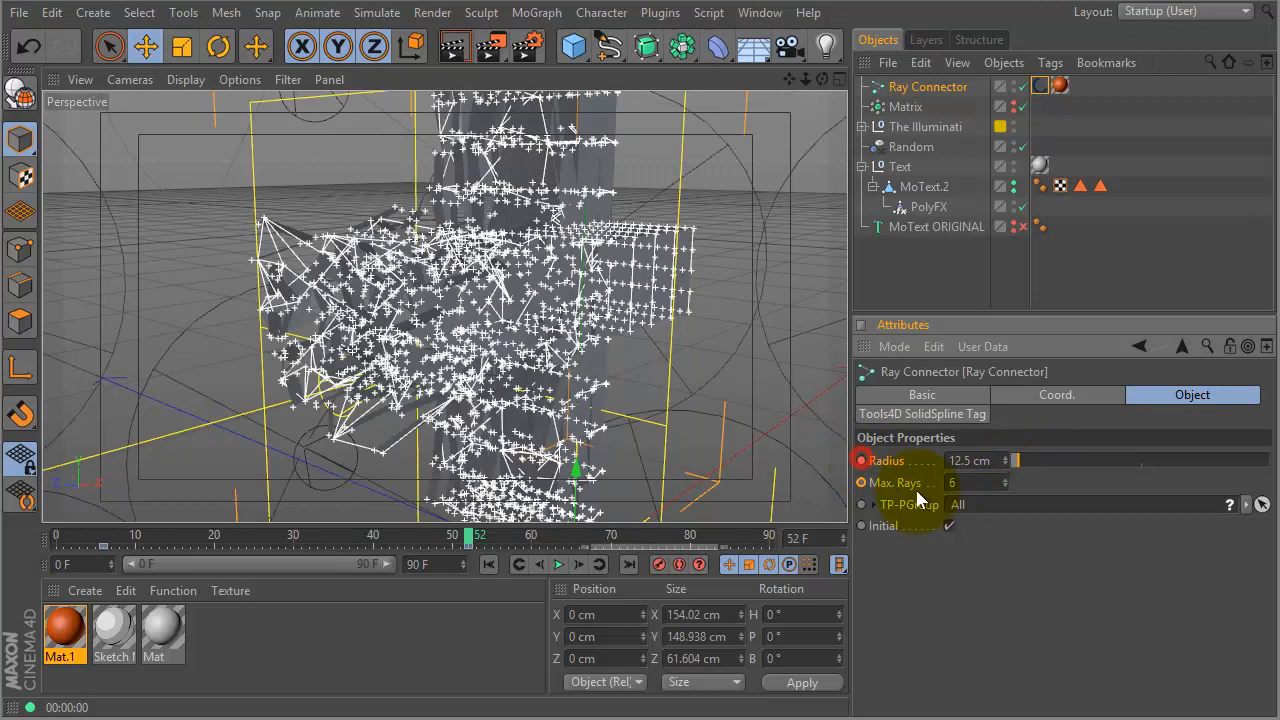
# - Raise Max. Rays to 12, keyframe it at frame 52, and return to frame 0
pyautogui.click(1004, 479)
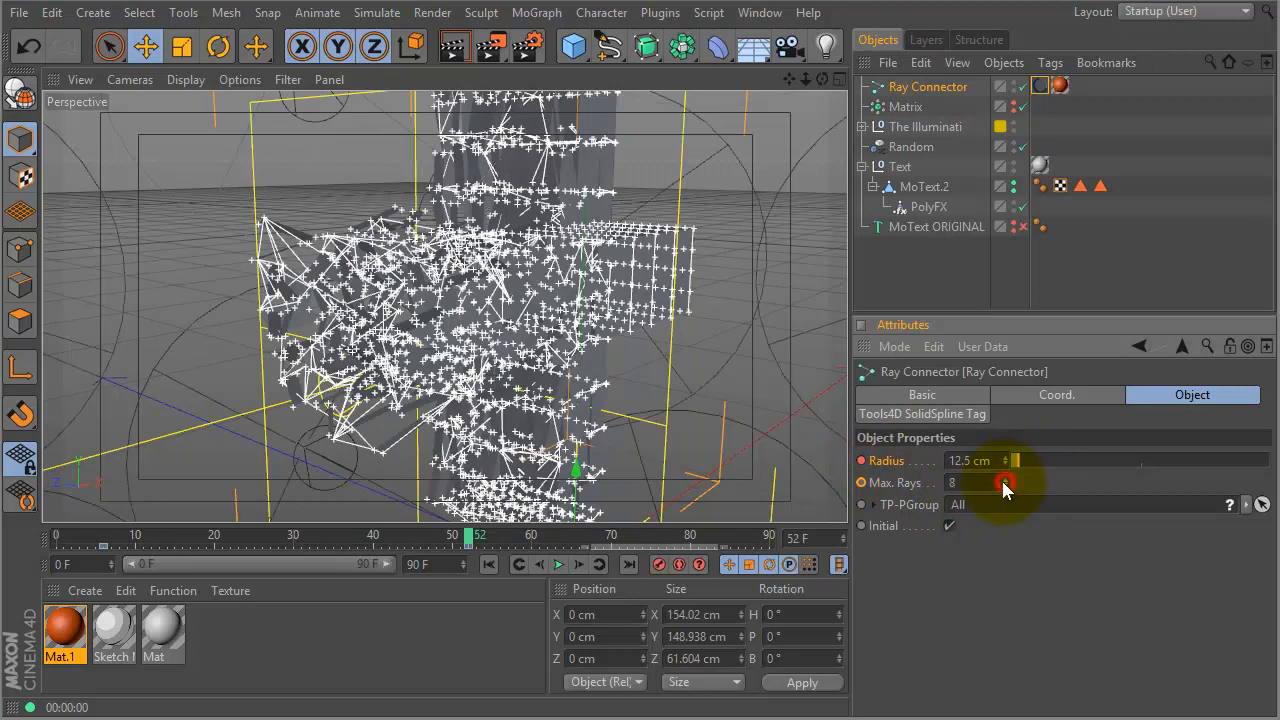
pyautogui.click(1005, 479)
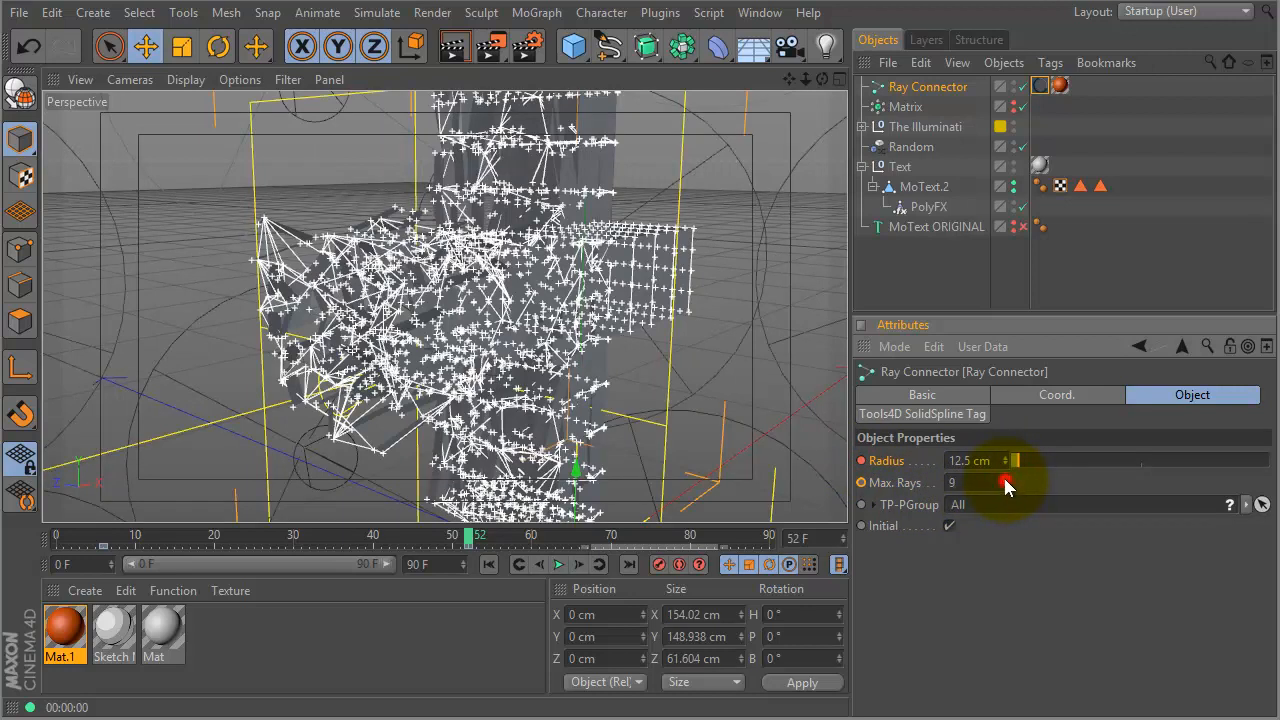
pyautogui.click(1004, 479)
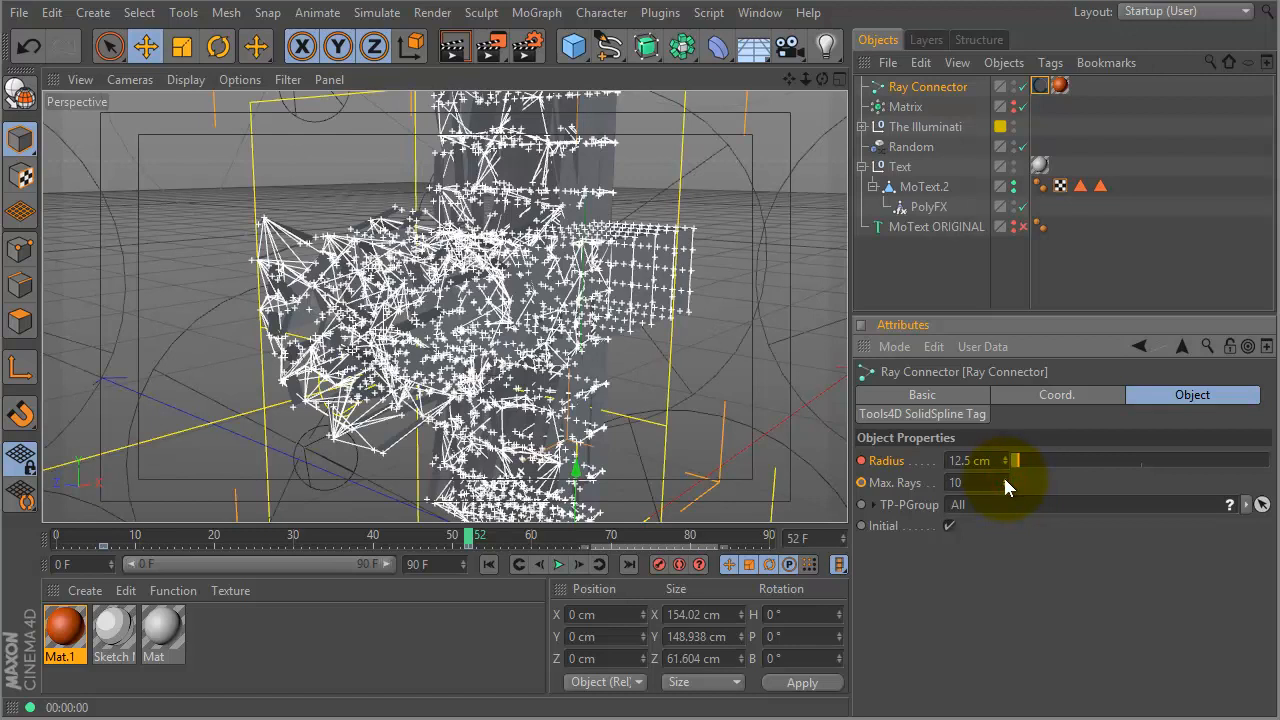
pyautogui.click(1004, 479)
pyautogui.click(1005, 479)
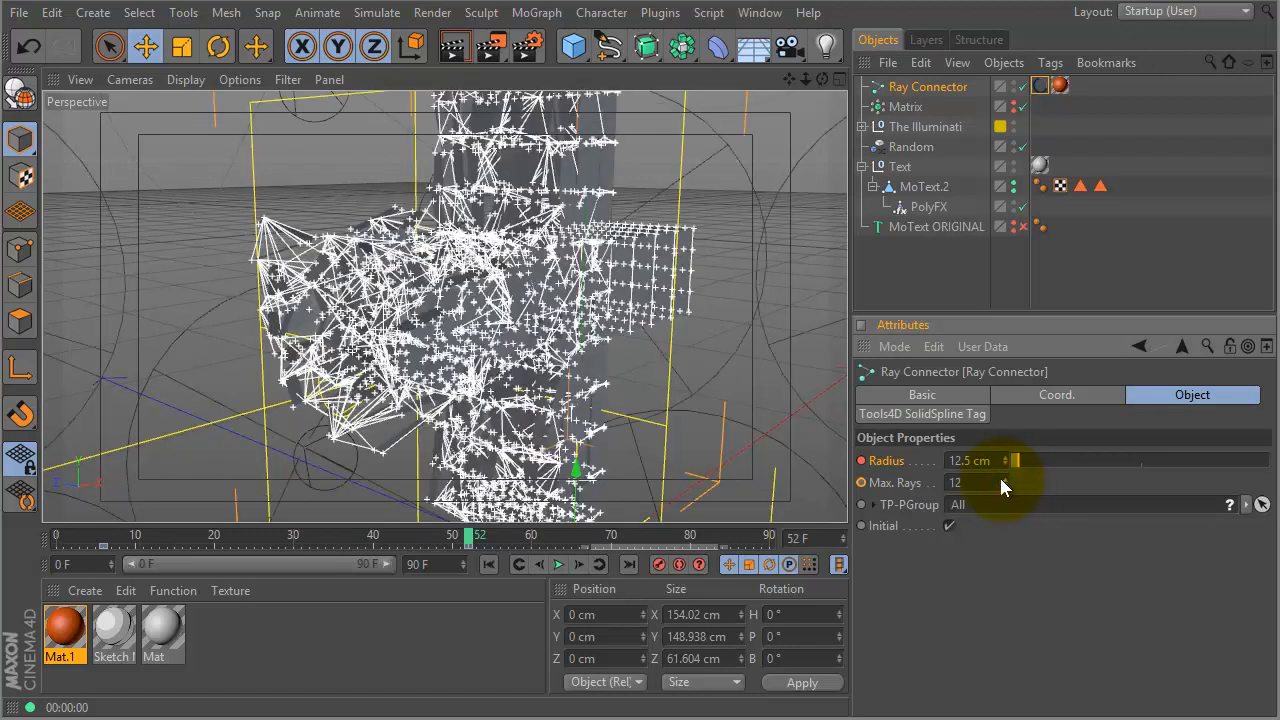
pyautogui.click(861, 482)
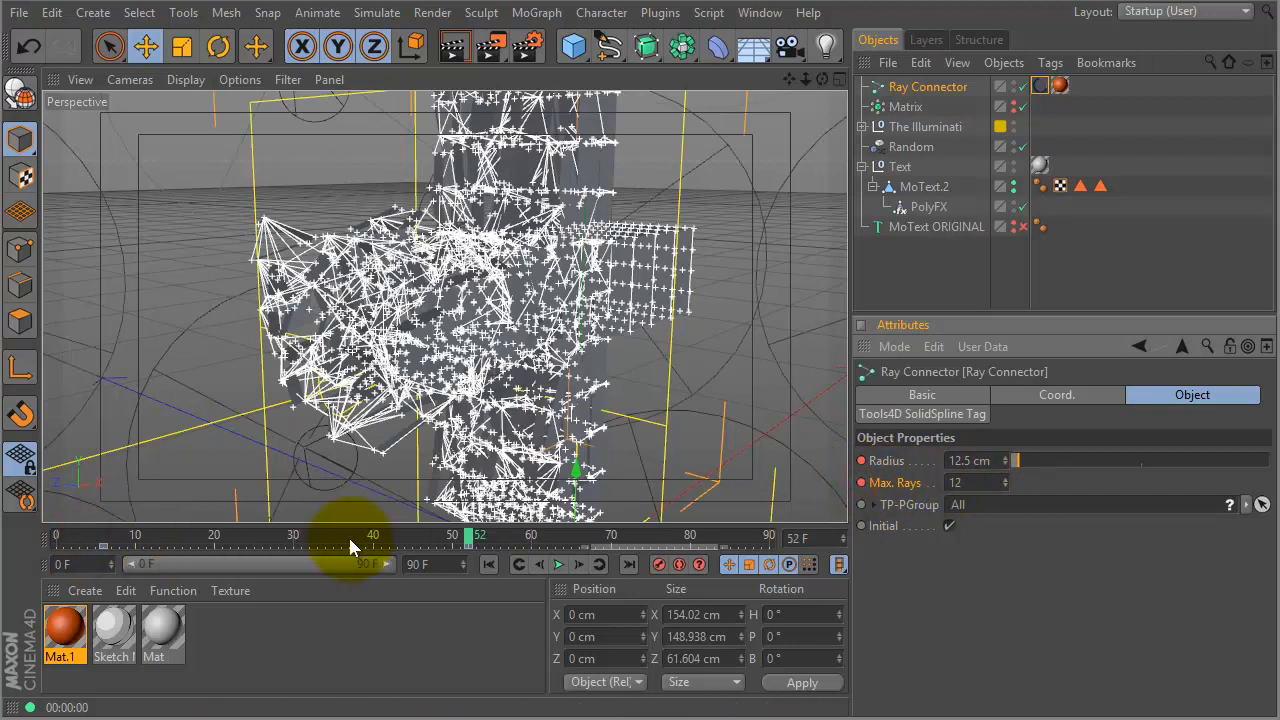
pyautogui.moveTo(456, 534); pyautogui.dragTo(3, 565)
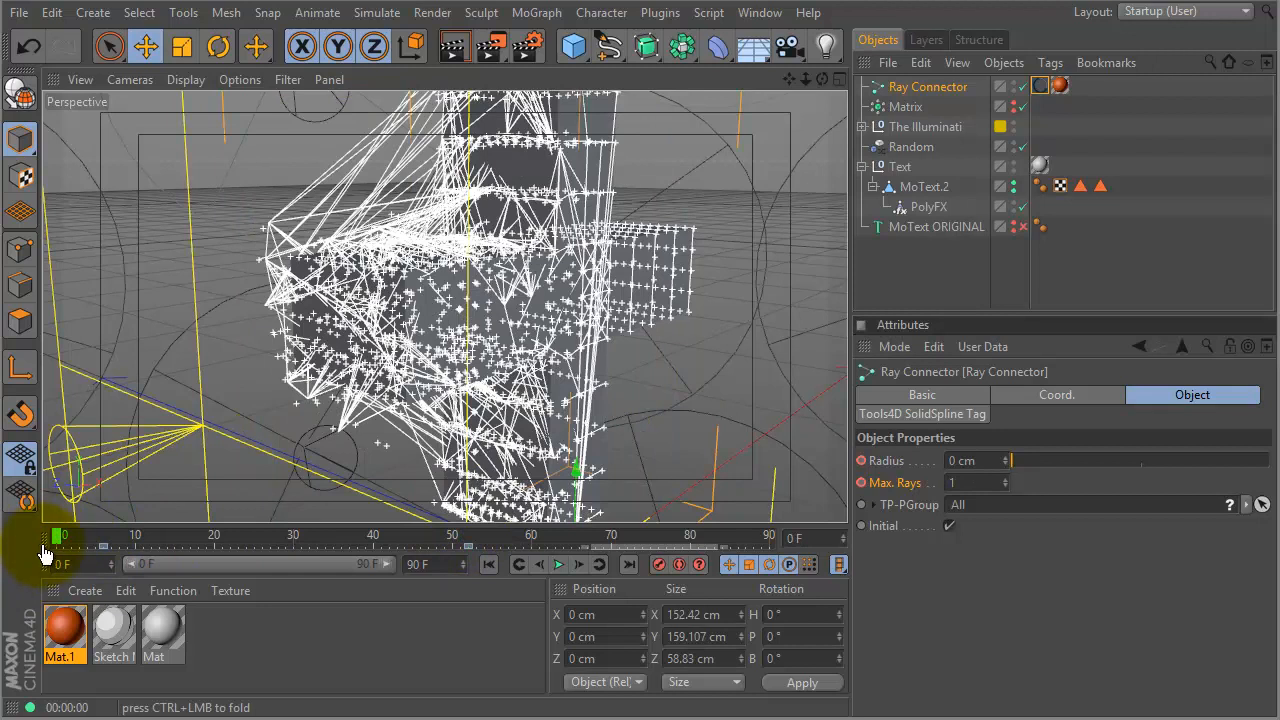
pyautogui.moveTo(72, 540); pyautogui.dragTo(5, 550)
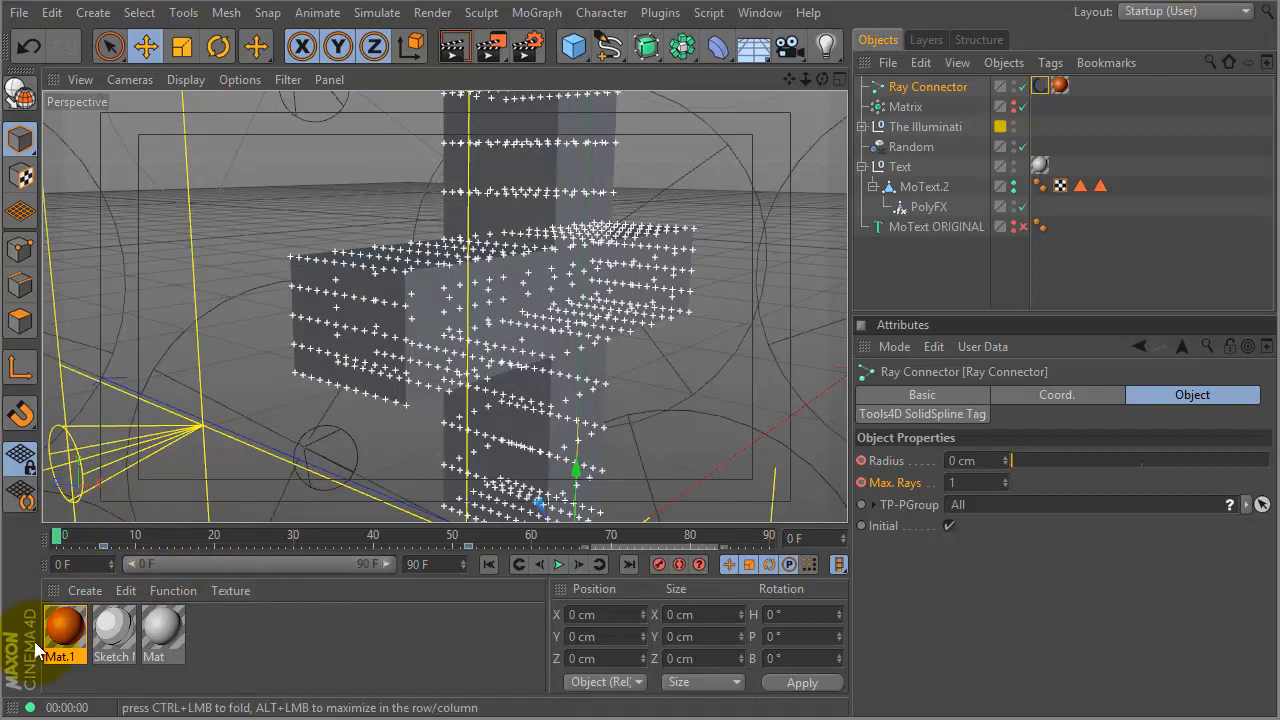
pyautogui.press('F8')
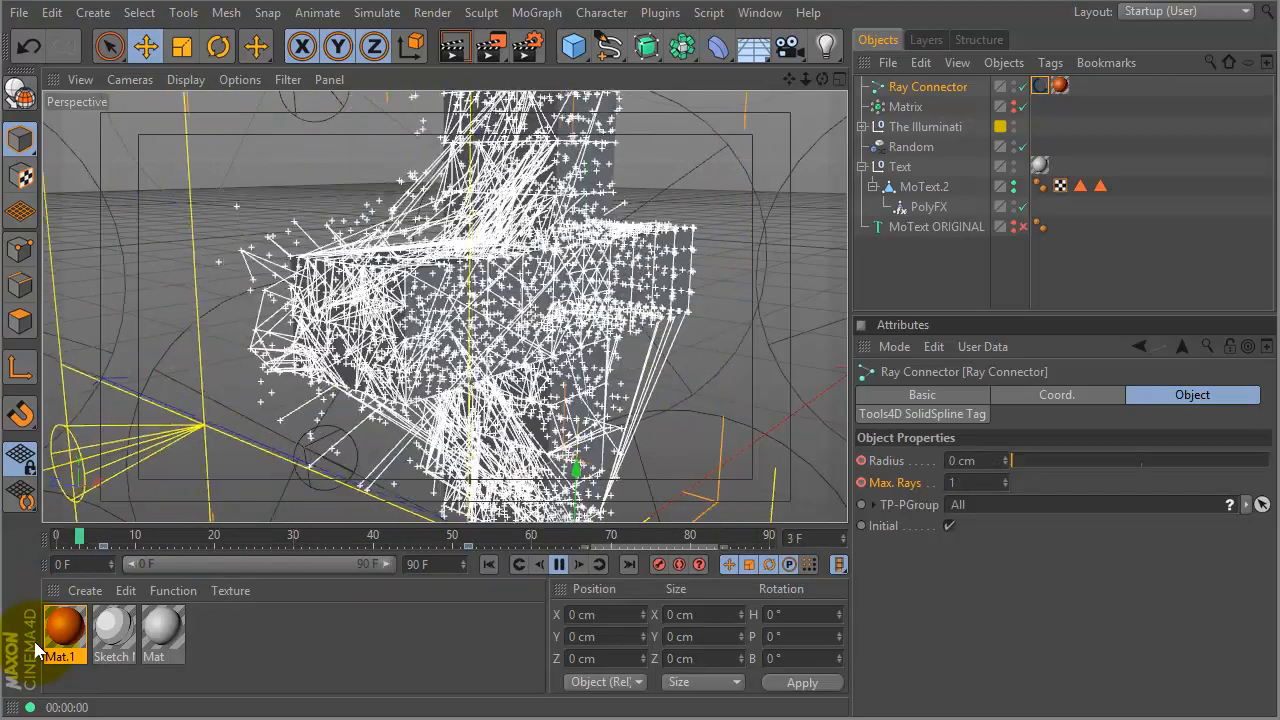
pyautogui.click(57, 535)
pyautogui.press('F8')
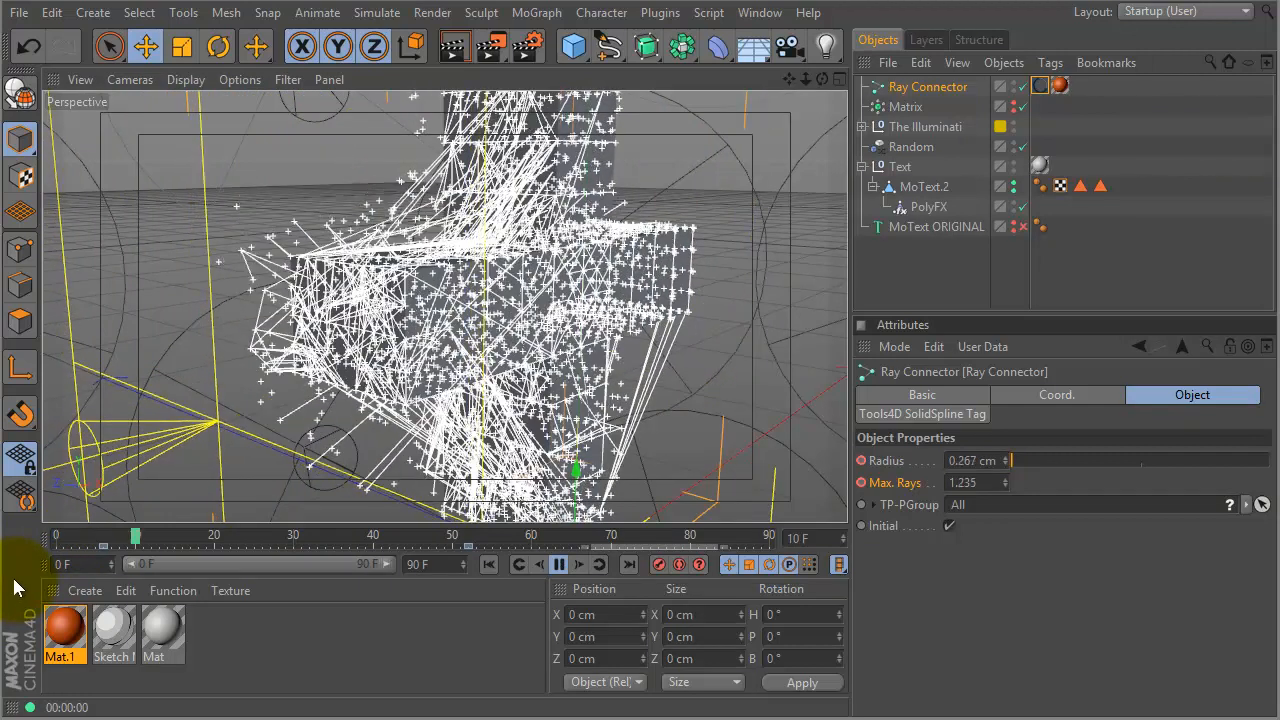
pyautogui.press('F8')
pyautogui.moveTo(74, 529); pyautogui.dragTo(14, 540)
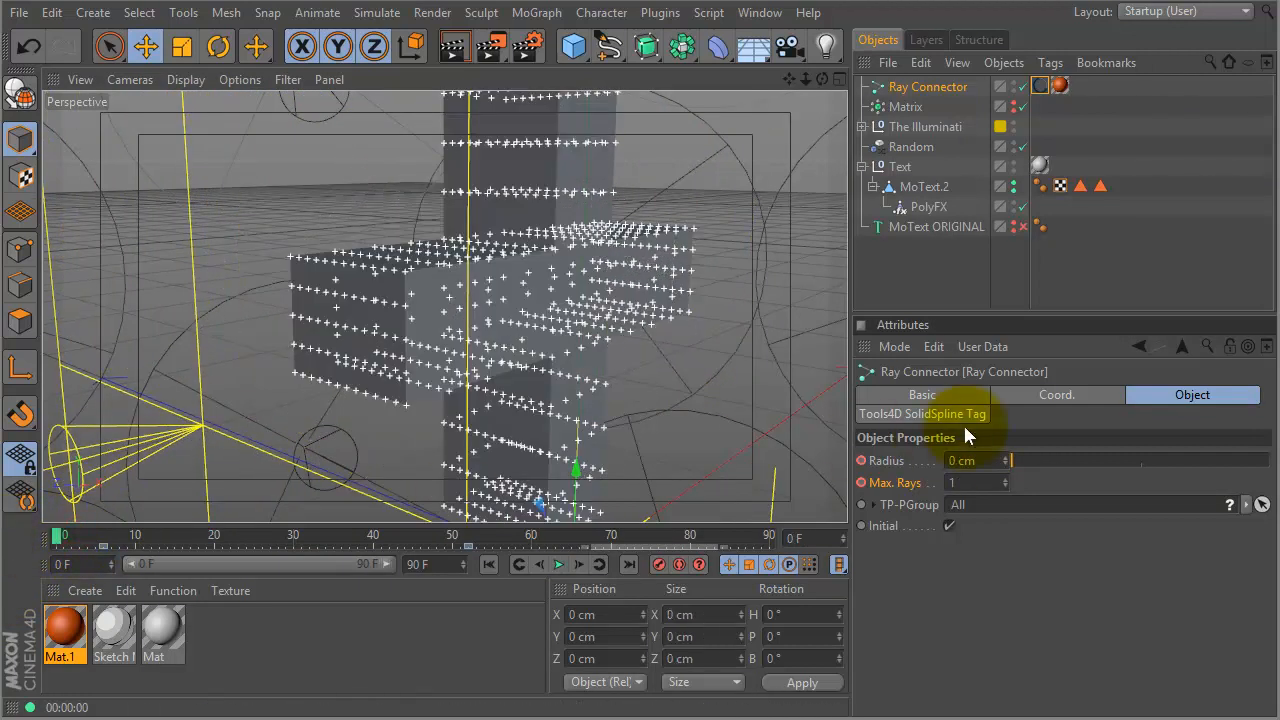
pyautogui.click(465, 531)
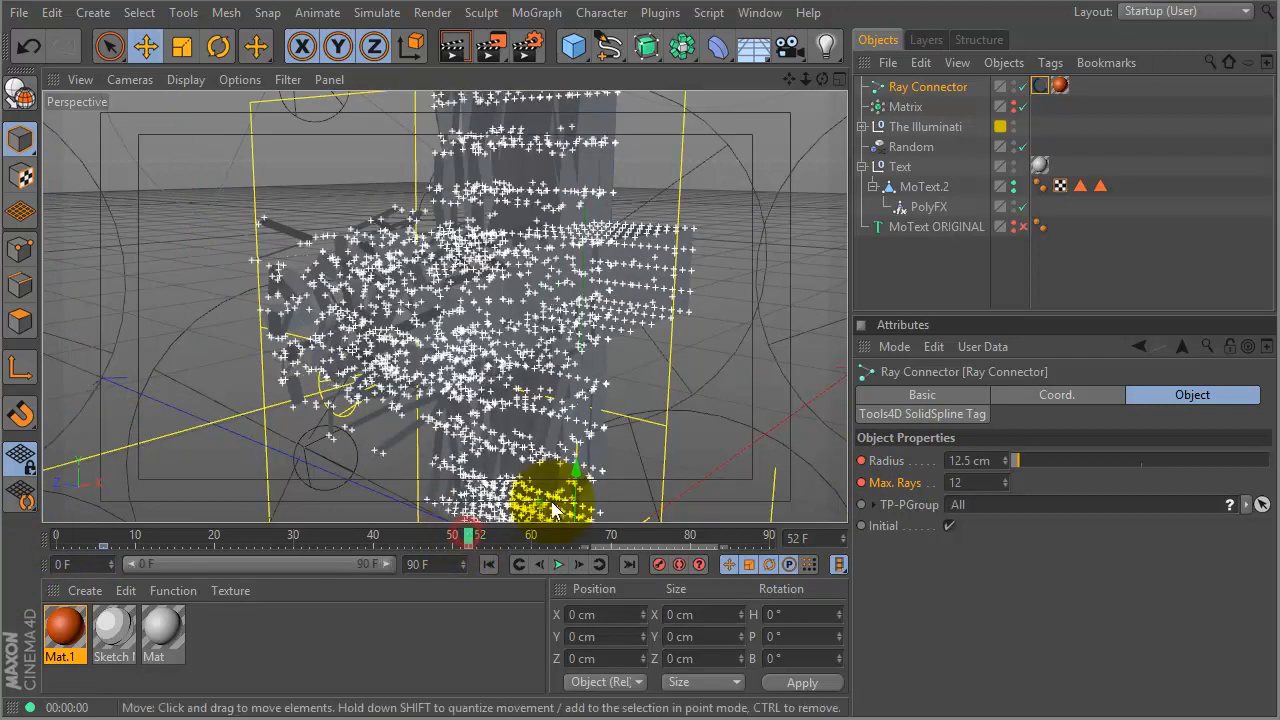
pyautogui.rightClick(865, 465)
pyautogui.moveTo(870, 472)
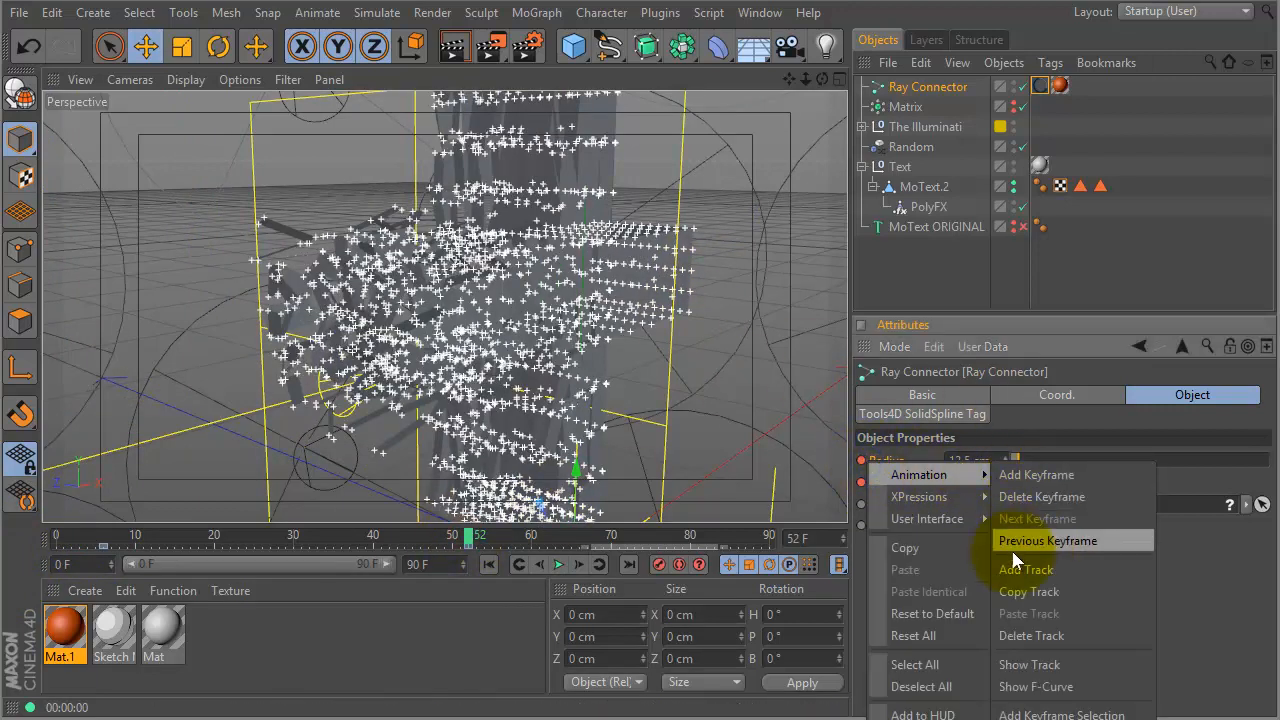
# - Delete the frame-52 Radius keyframe and the Radius and Max. Rays animation tracks, then return to frame 0
pyautogui.click(1040, 497)
pyautogui.rightClick(887, 456)
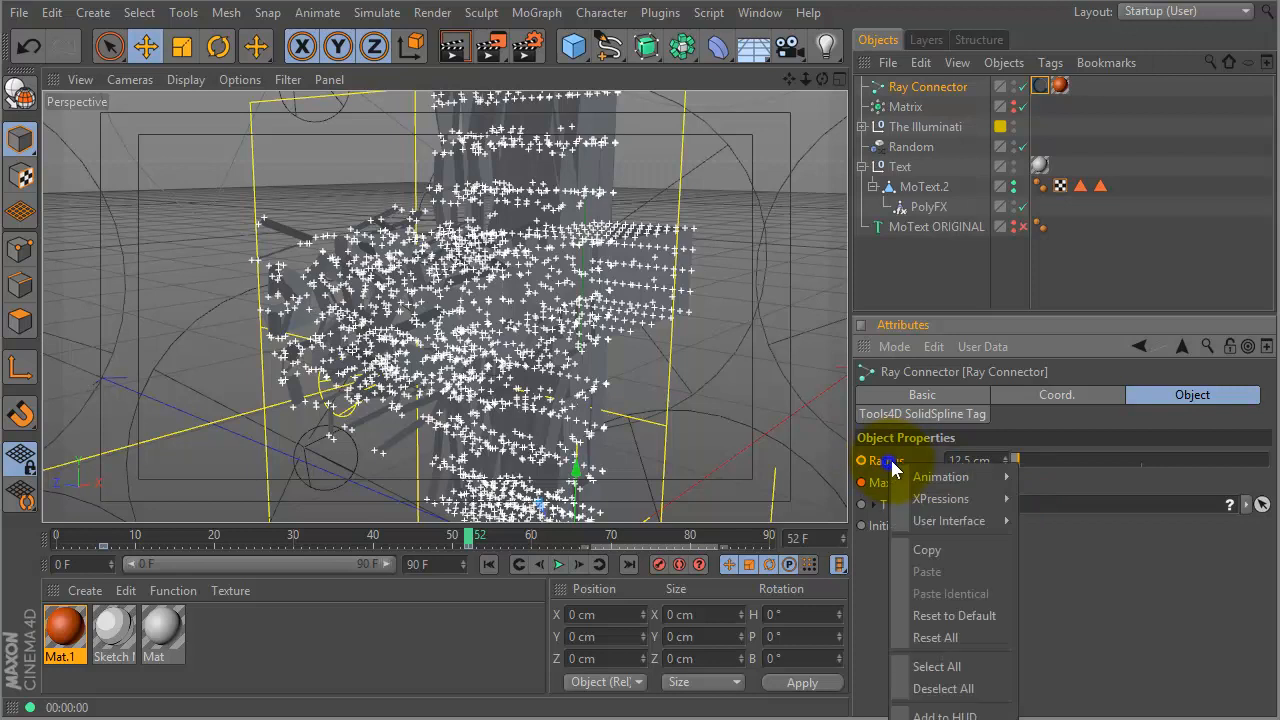
pyautogui.moveTo(974, 479)
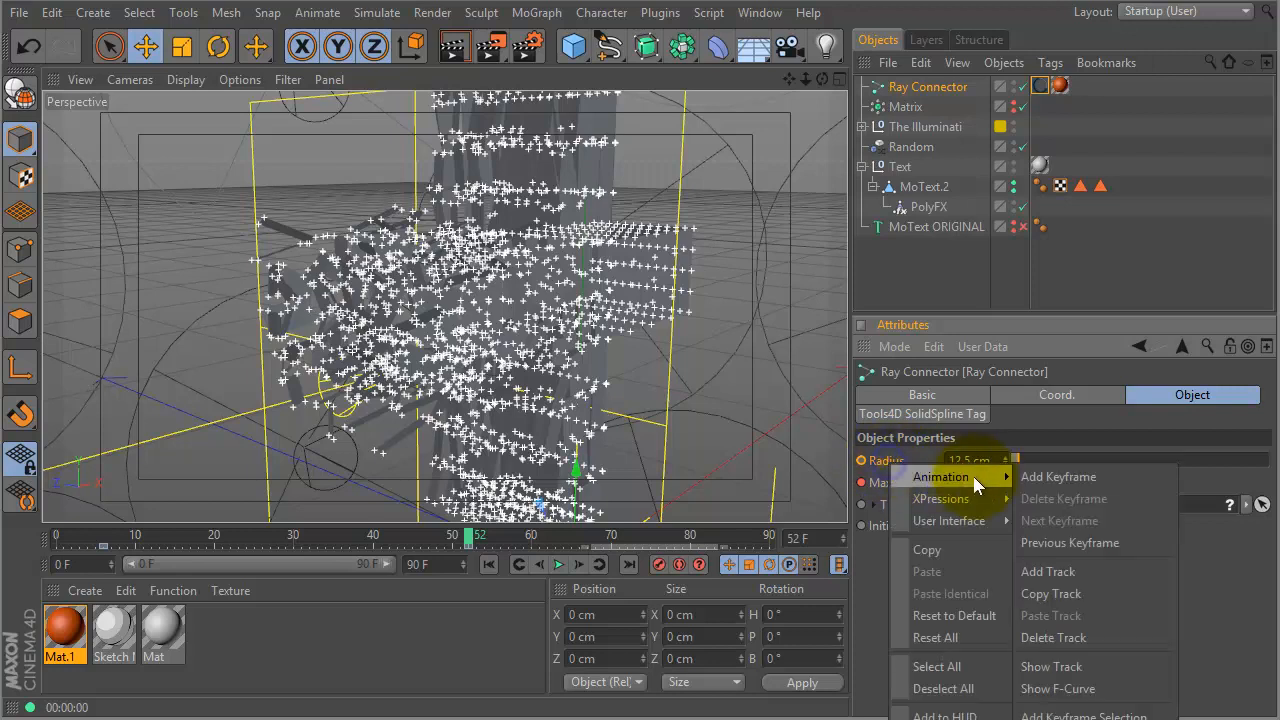
pyautogui.click(1040, 637)
pyautogui.rightClick(896, 488)
pyautogui.moveTo(970, 503)
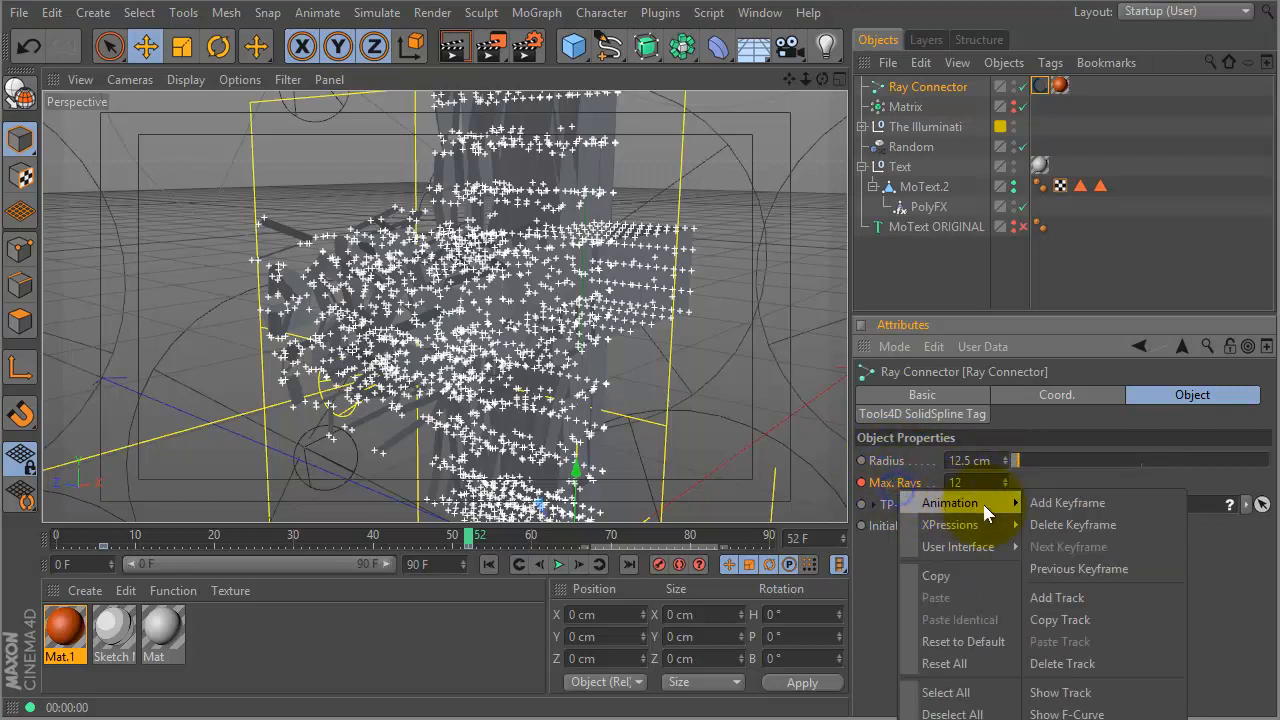
pyautogui.click(1048, 663)
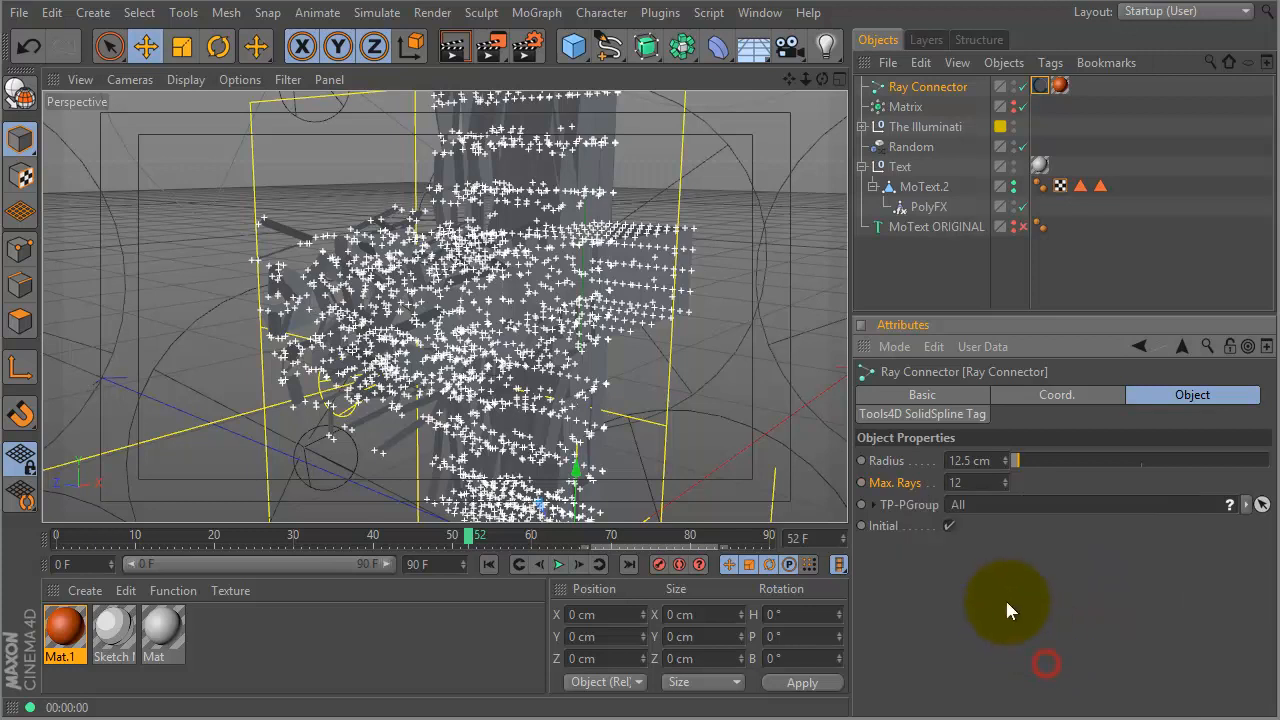
pyautogui.click(60, 537)
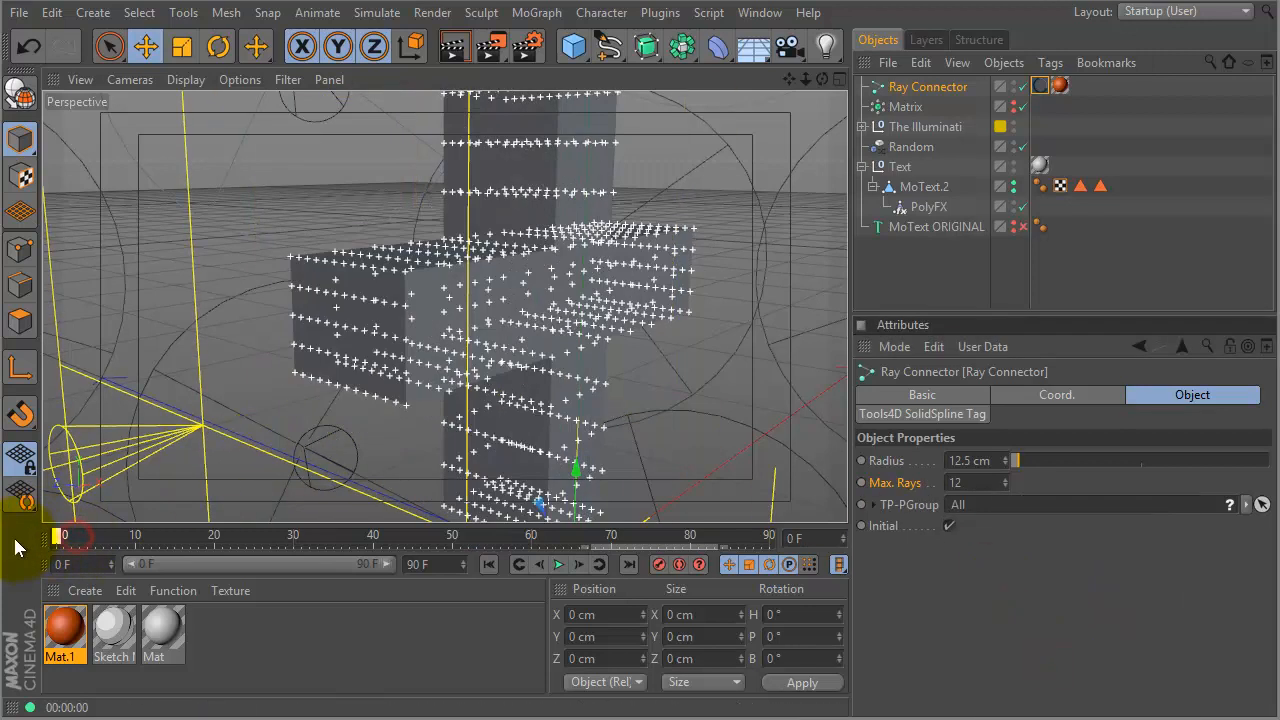
# - Preview the opening frames, set Radius to 11.6 cm and keyframe it
pyautogui.press('F8')
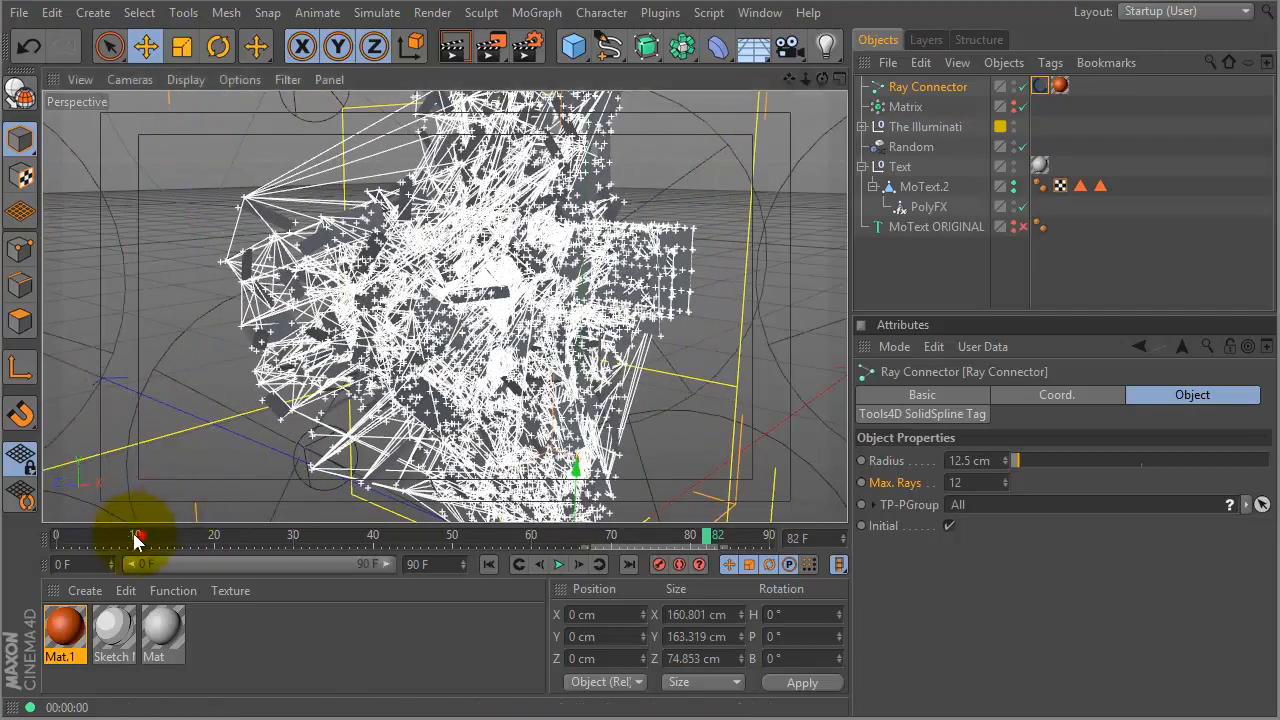
pyautogui.moveTo(137, 535); pyautogui.dragTo(28, 540)
pyautogui.click(940, 576)
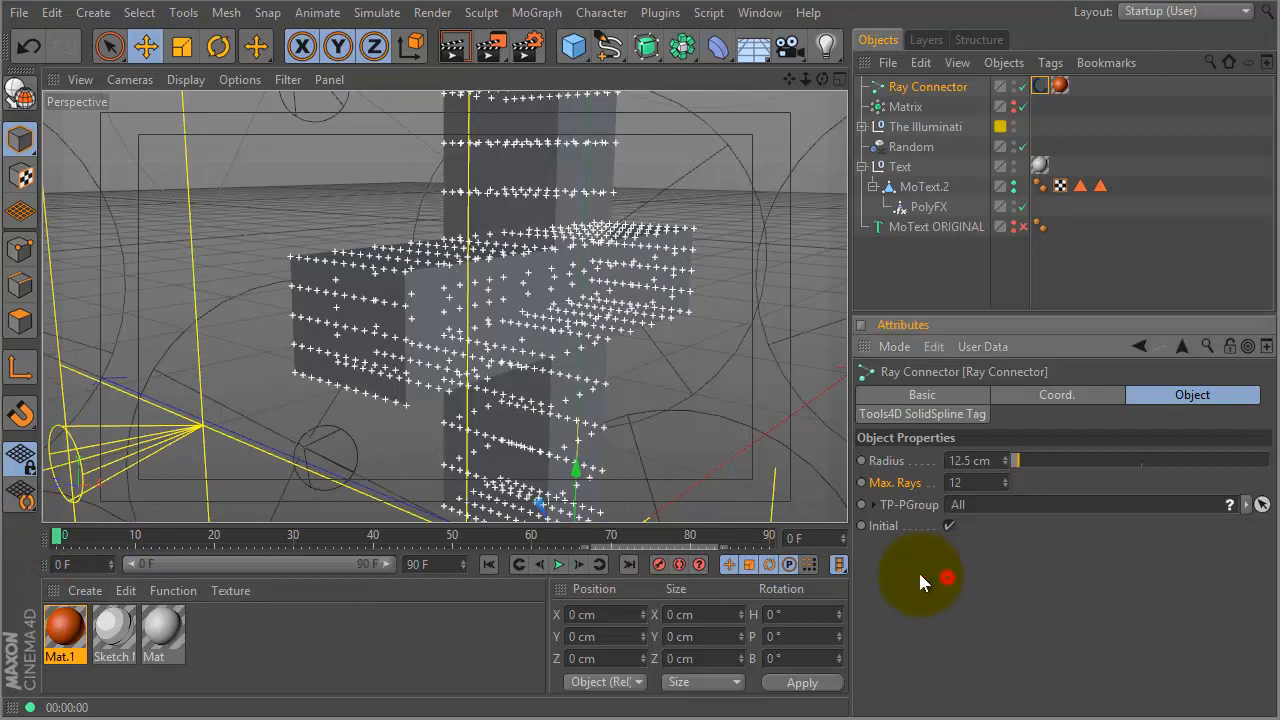
pyautogui.moveTo(57, 540); pyautogui.dragTo(9, 543)
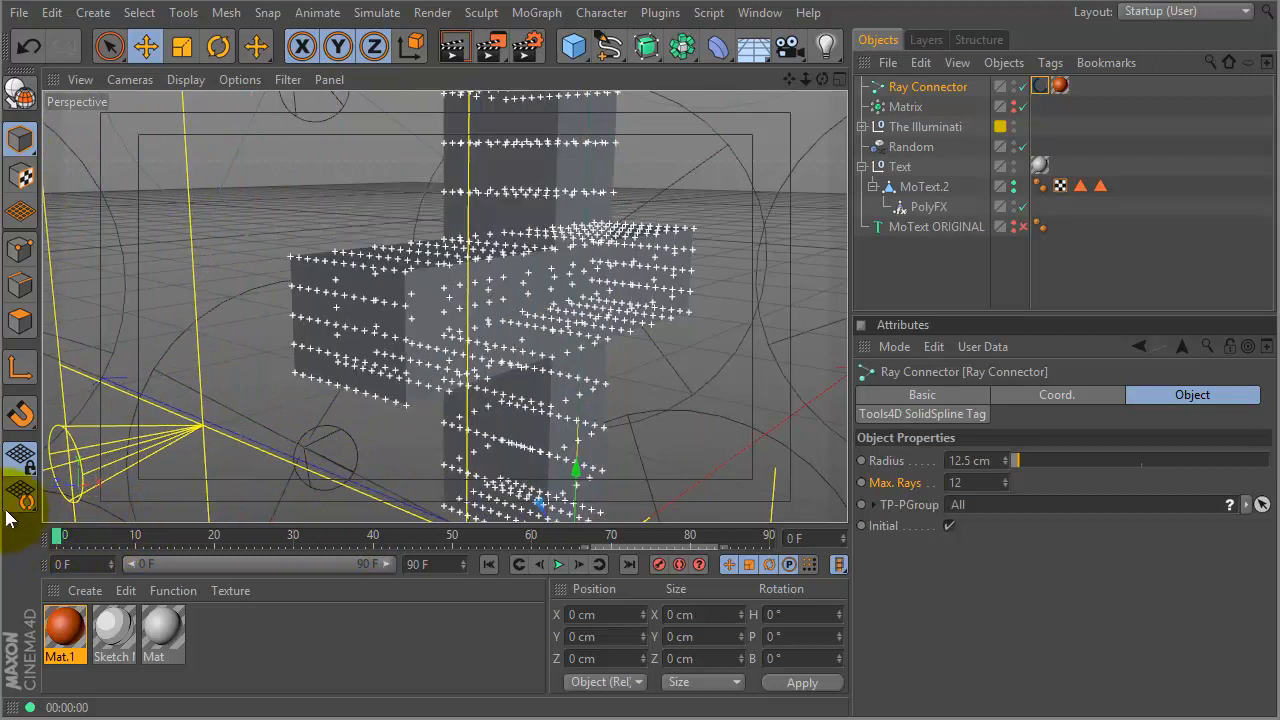
pyautogui.moveTo(1004, 465); pyautogui.dragTo(1006, 466)
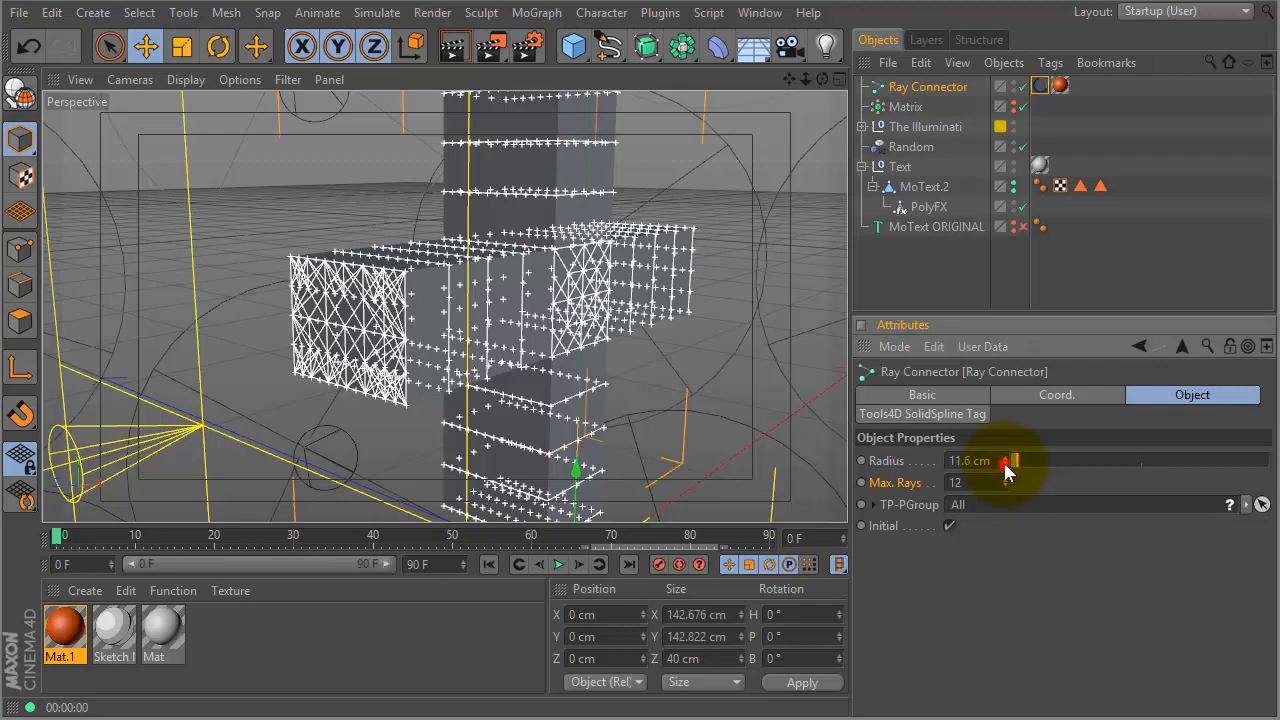
pyautogui.moveTo(57, 535)
pyautogui.mouseDown()
pyautogui.moveTo(815, 537)
pyautogui.moveTo(50, 535)
pyautogui.mouseUp()
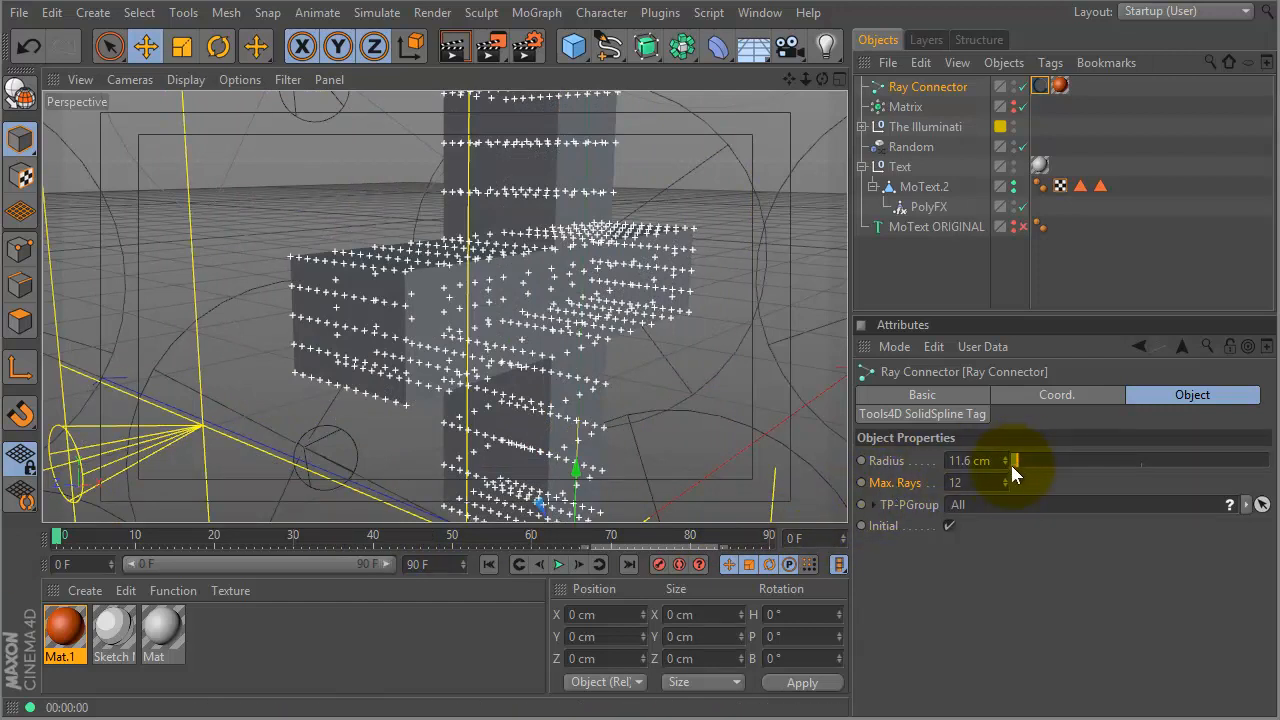
pyautogui.click(860, 461)
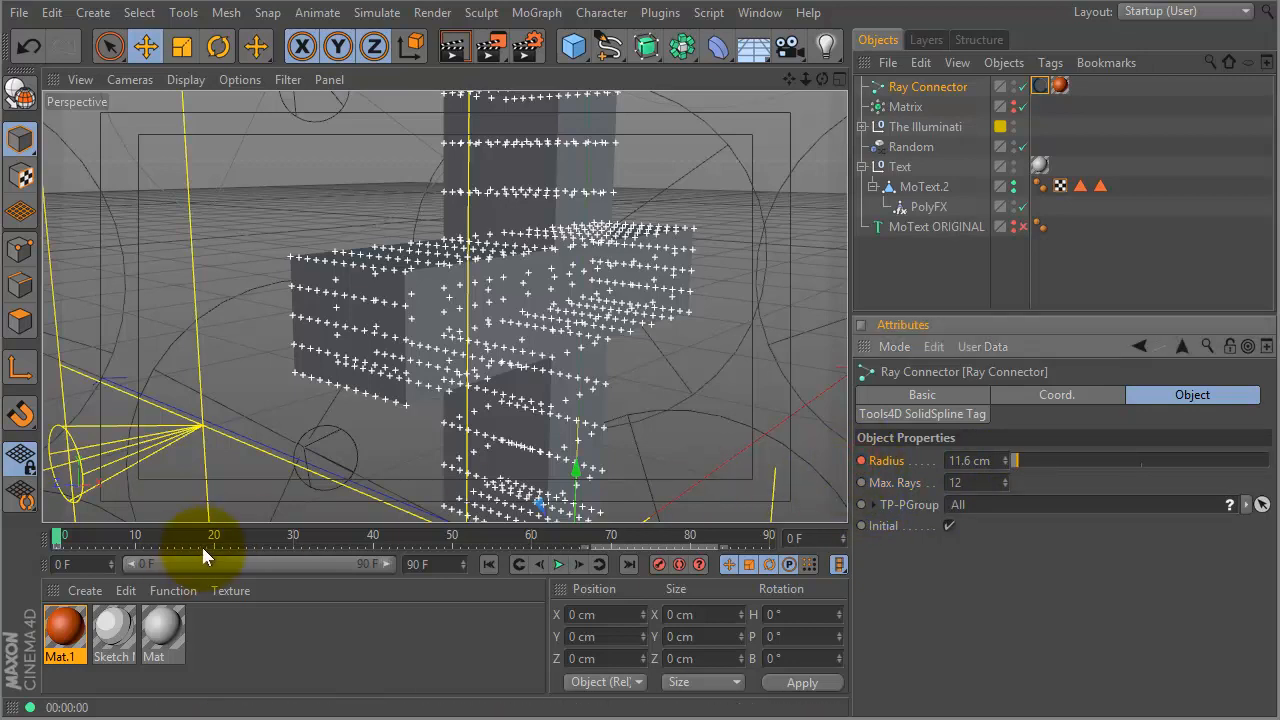
# - Move the Radius key to frame 40, key Radius 0 cm at frame 0, and check frame 42
pyautogui.moveTo(152, 536); pyautogui.dragTo(400, 534)
pyautogui.moveTo(57, 547); pyautogui.dragTo(236, 548)
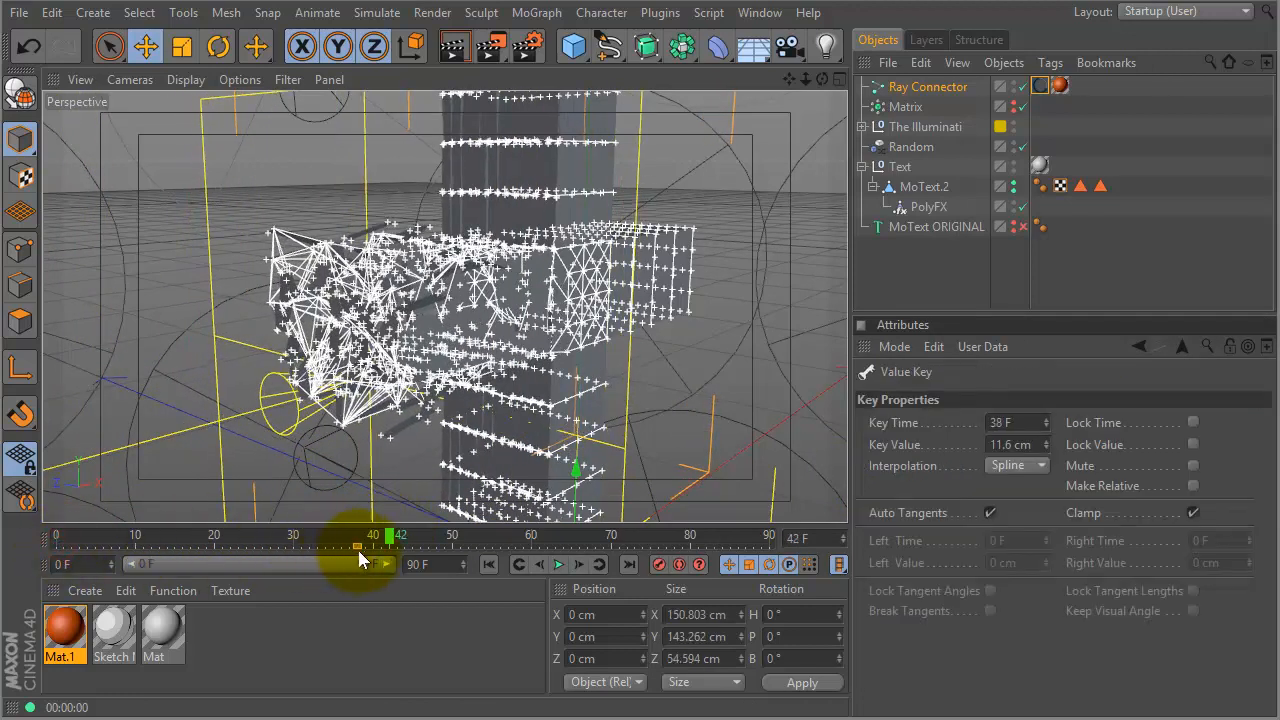
pyautogui.moveTo(376, 540); pyautogui.dragTo(23, 560)
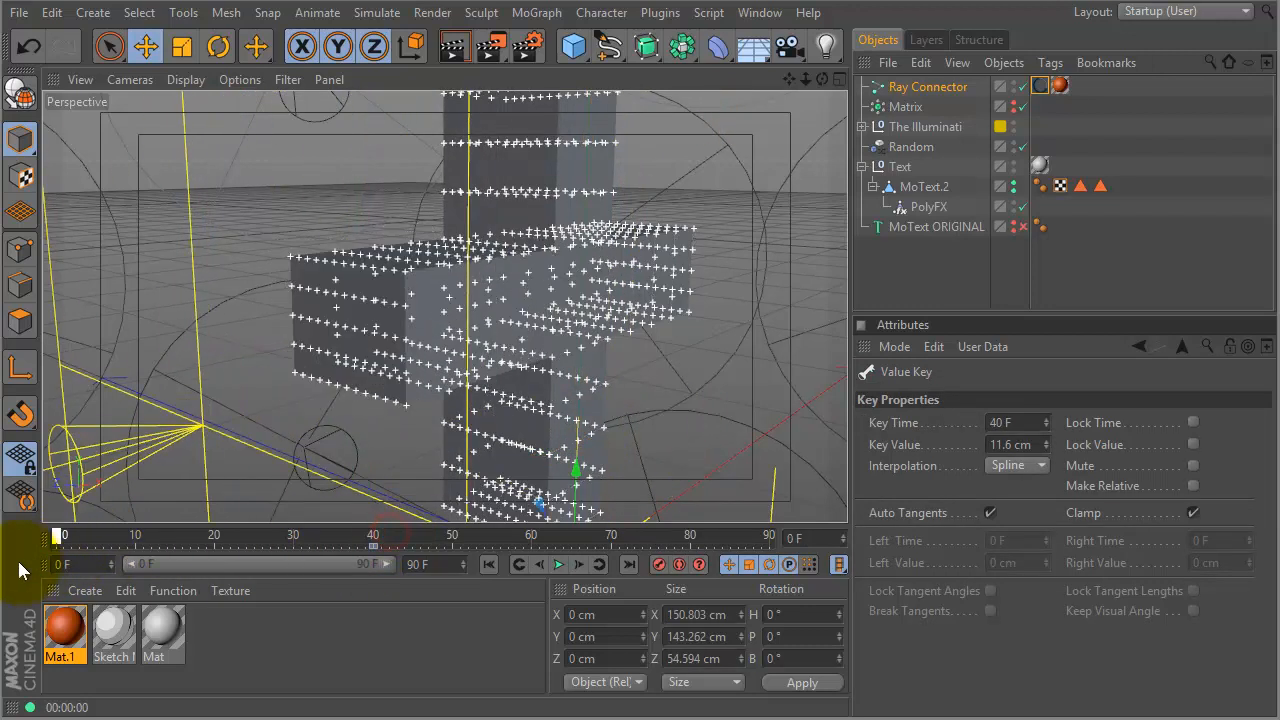
pyautogui.click(937, 87)
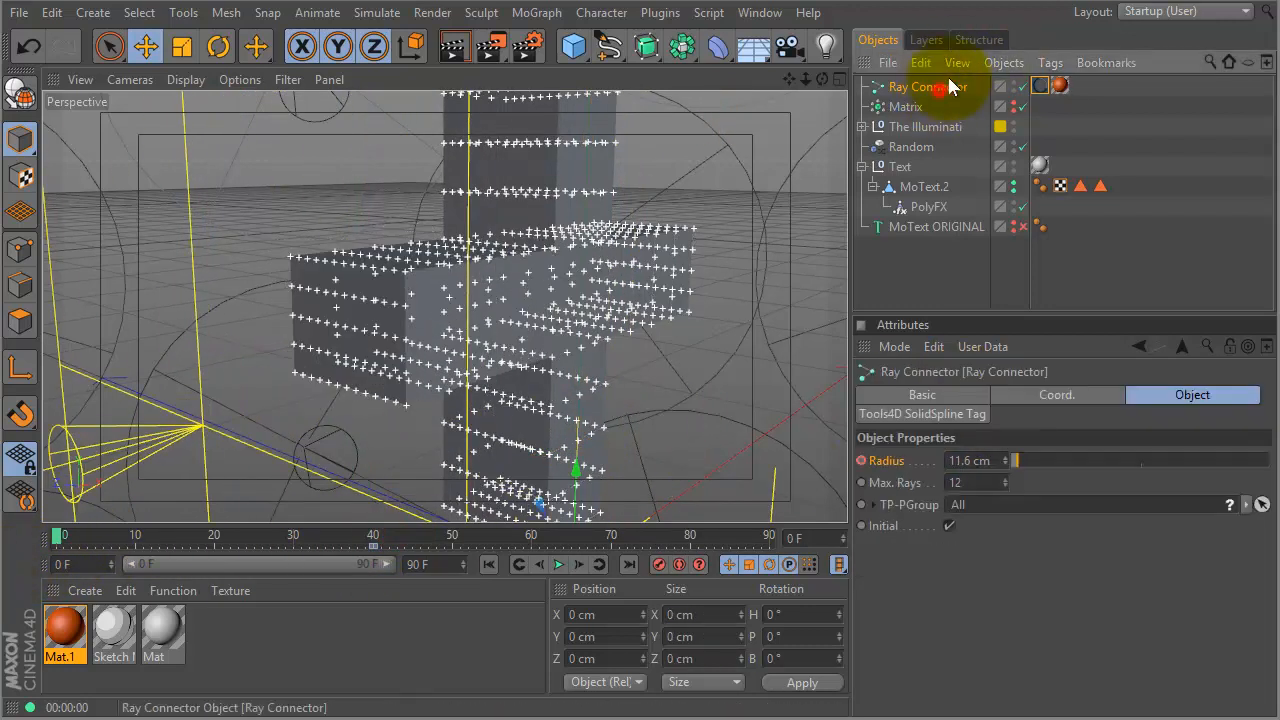
pyautogui.moveTo(1010, 459); pyautogui.dragTo(910, 484)
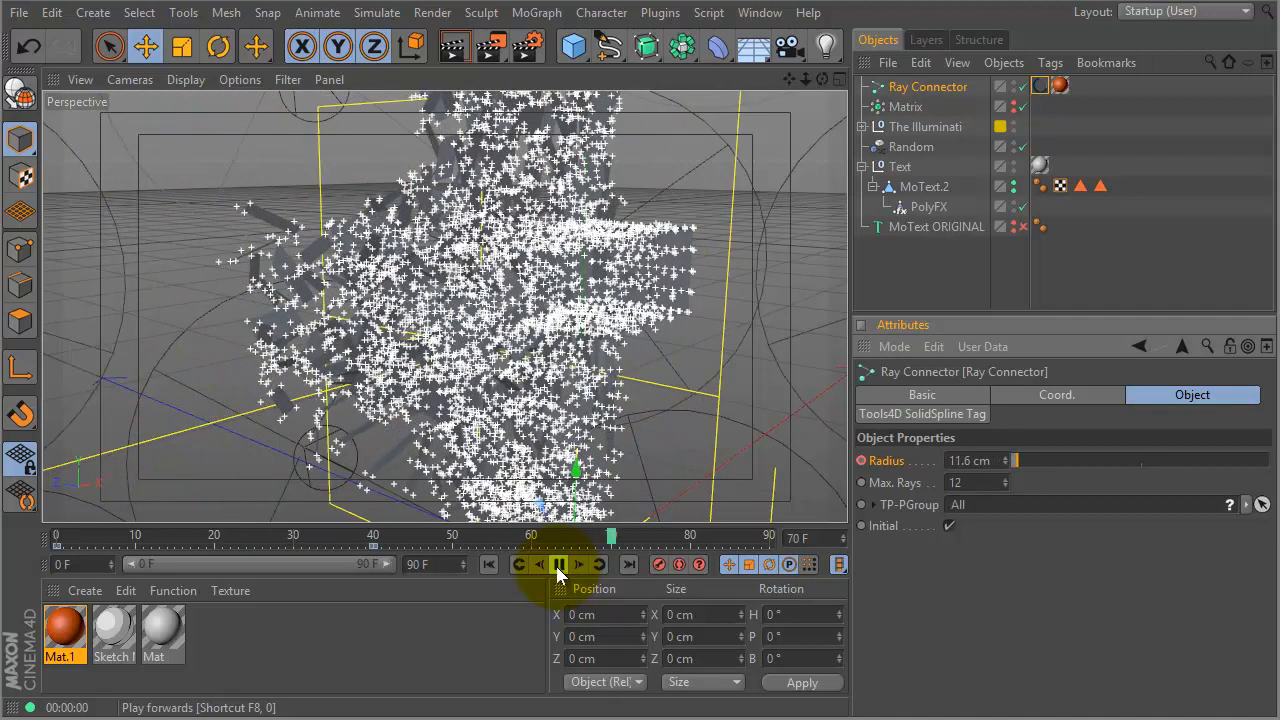
pyautogui.click(558, 566)
pyautogui.moveTo(112, 533); pyautogui.dragTo(37, 555)
pyautogui.click(942, 586)
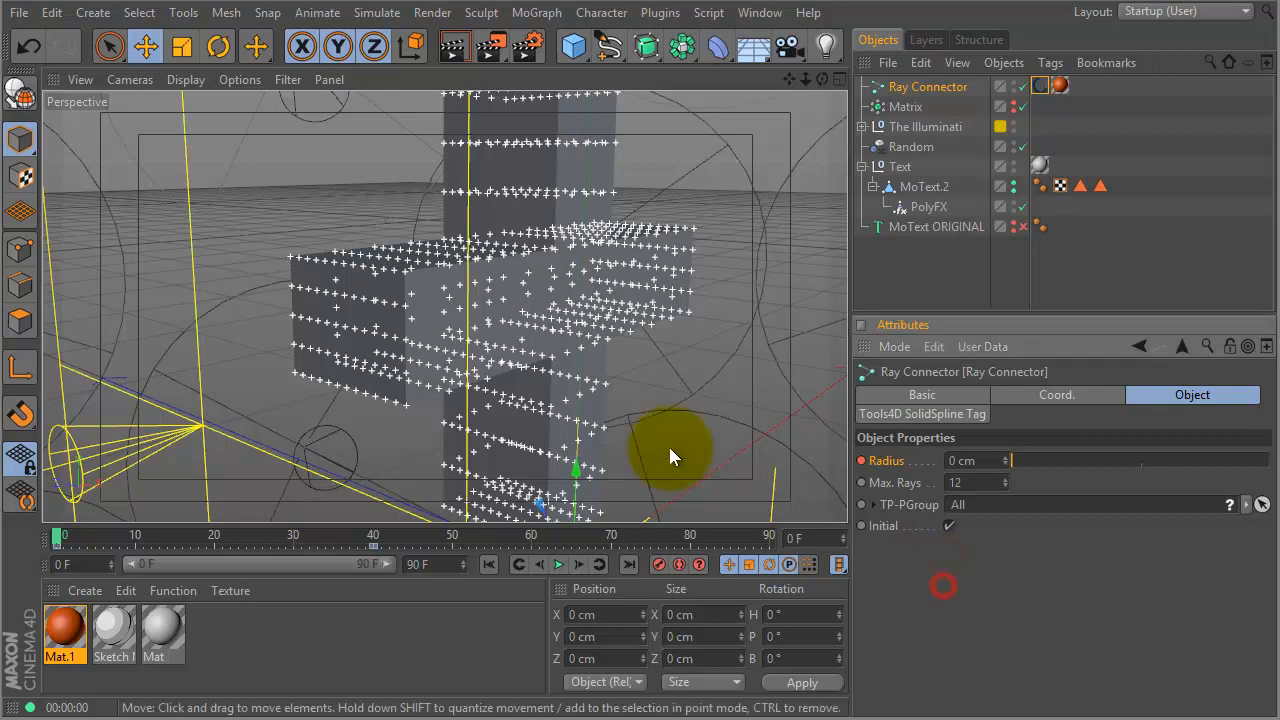
pyautogui.click(387, 536)
# - Delete the Radius animation track and set Radius to 10.9 cm
pyautogui.rightClick(884, 462)
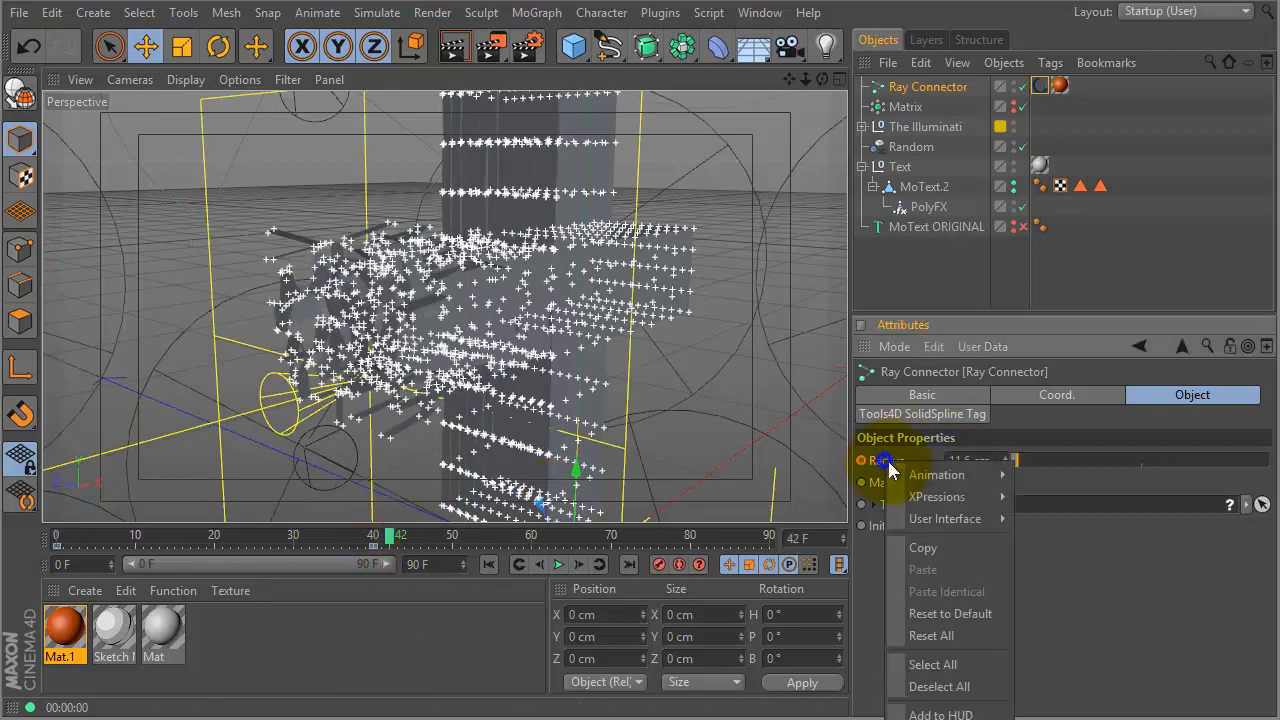
pyautogui.moveTo(940, 475)
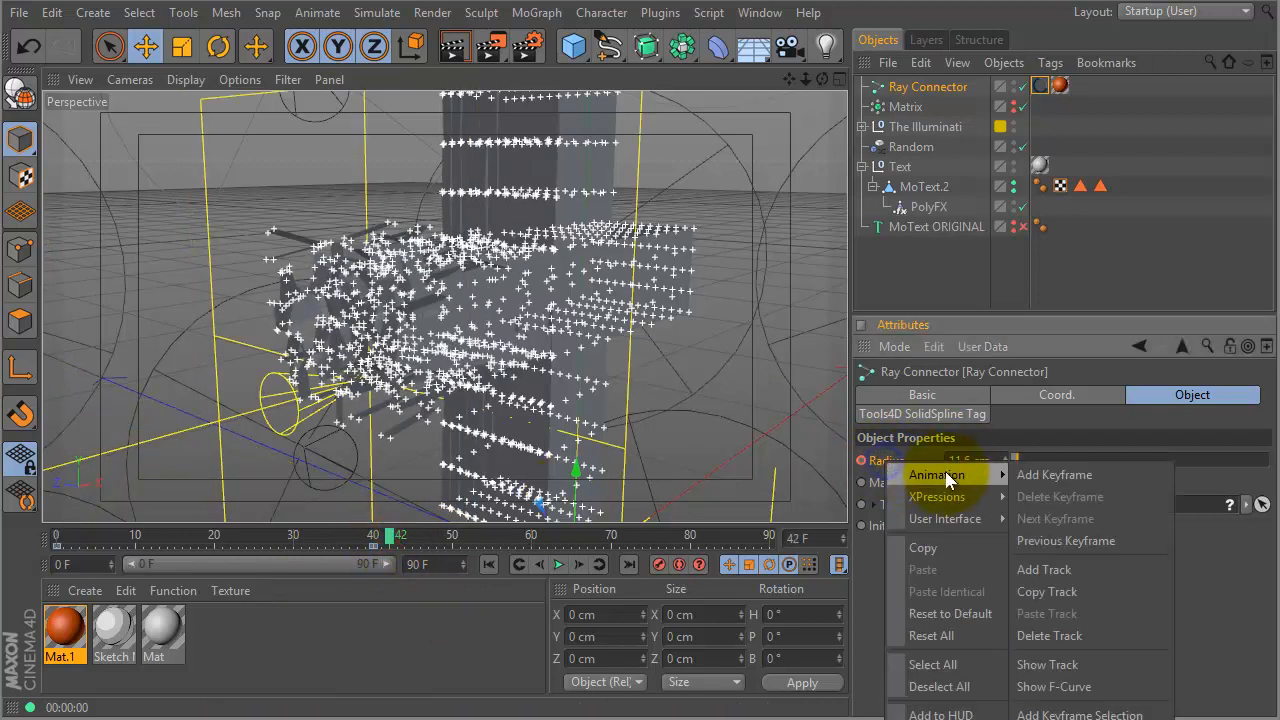
pyautogui.click(1043, 638)
pyautogui.click(55, 533)
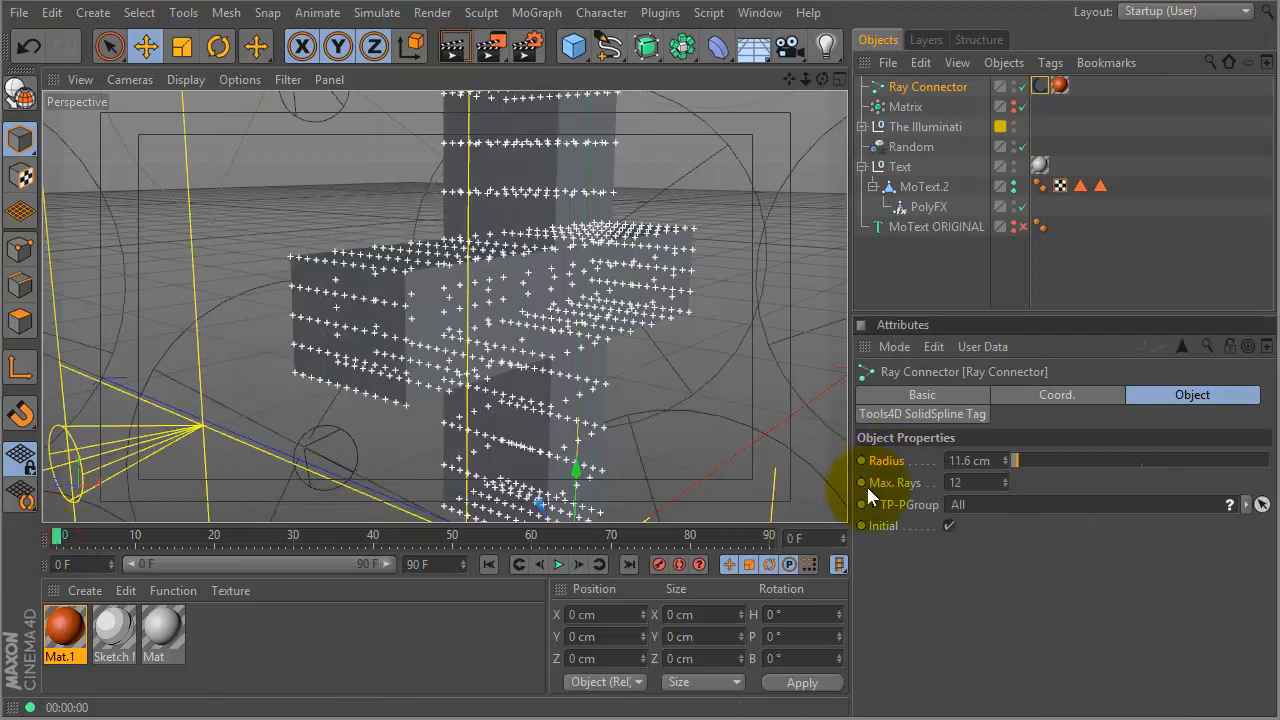
pyautogui.moveTo(72, 538); pyautogui.dragTo(5, 550)
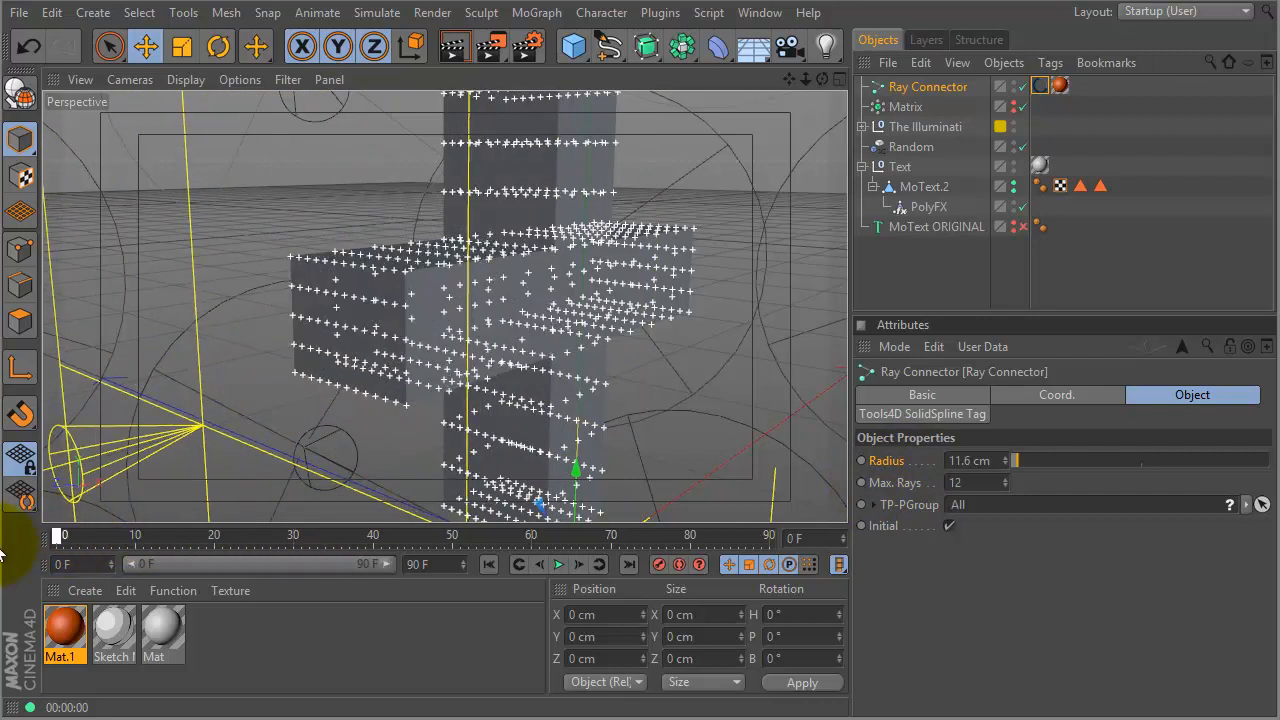
pyautogui.moveTo(103, 542); pyautogui.dragTo(77, 535)
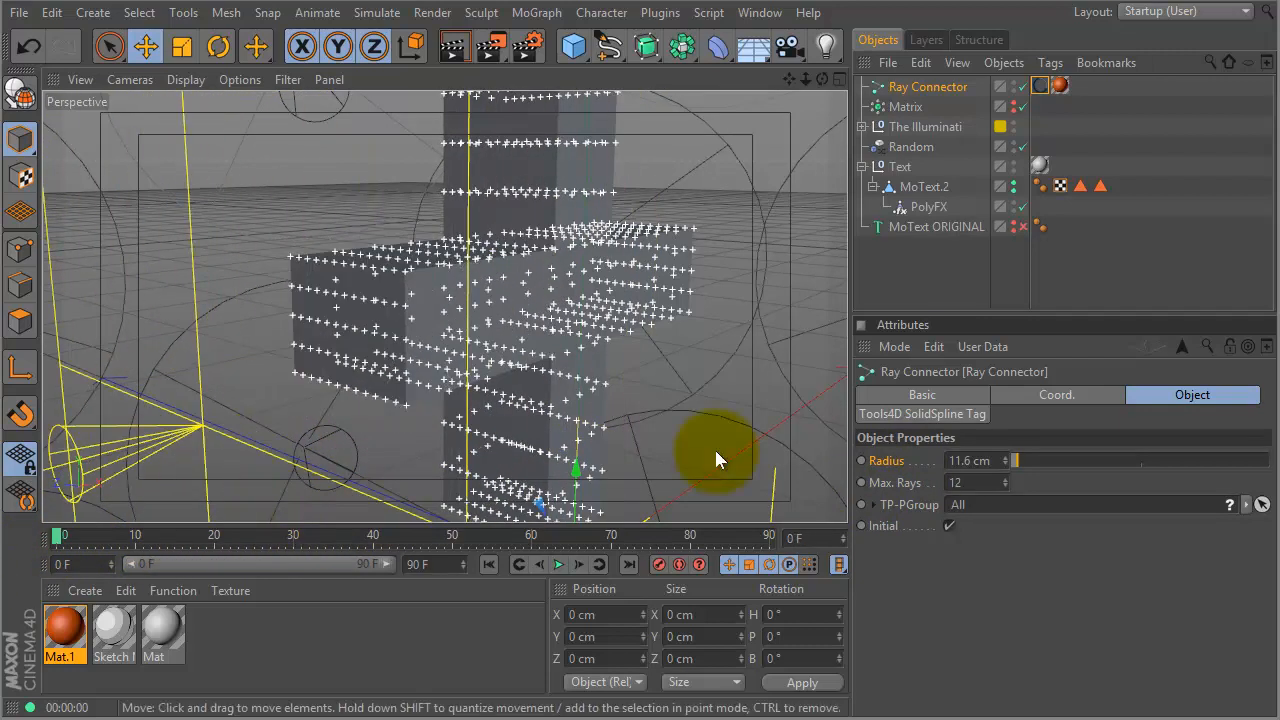
pyautogui.moveTo(1011, 466); pyautogui.dragTo(1005, 468)
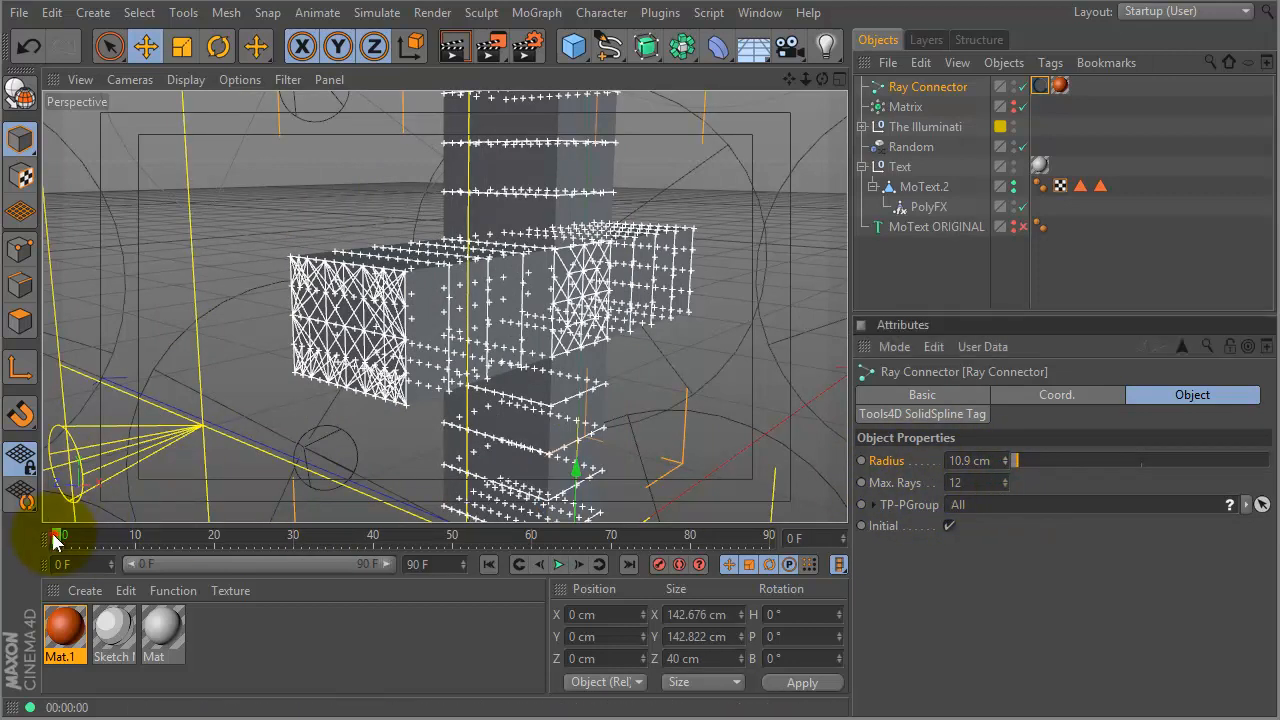
# - Keyframe Max. Rays at 12 on frame 30 and return to frame 0
pyautogui.moveTo(151, 534); pyautogui.dragTo(43, 557)
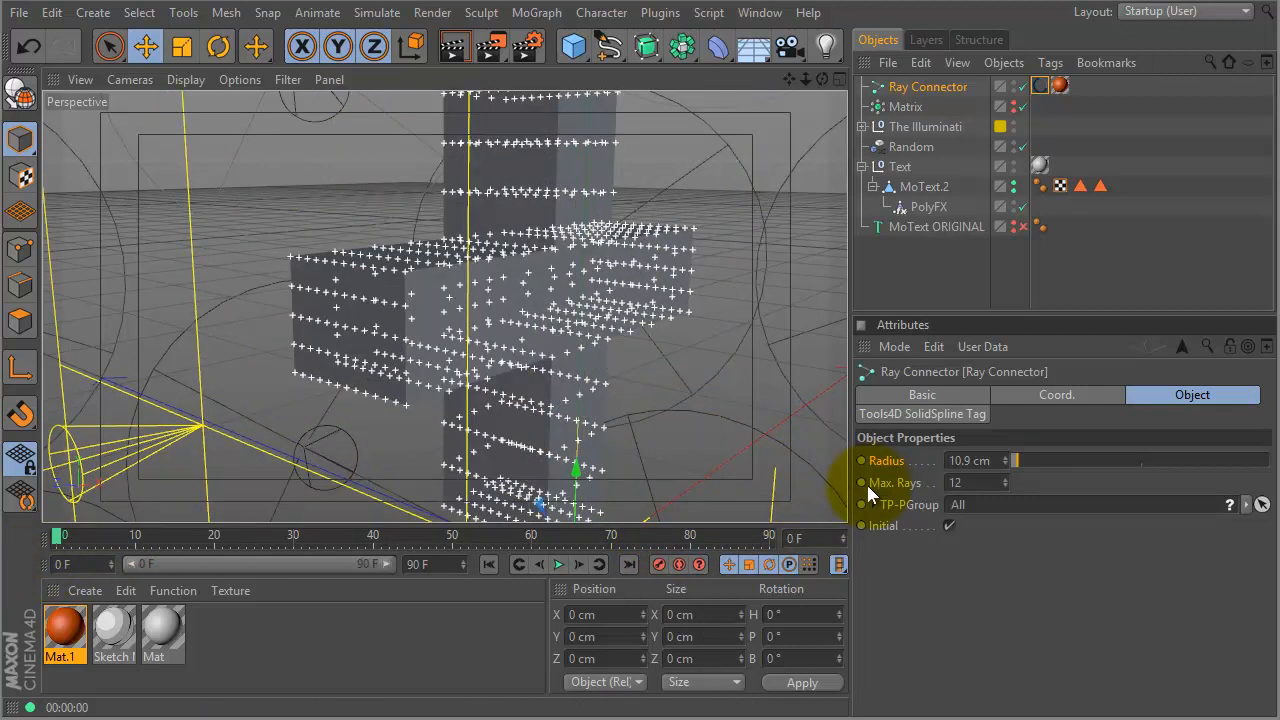
pyautogui.moveTo(173, 538); pyautogui.dragTo(294, 537)
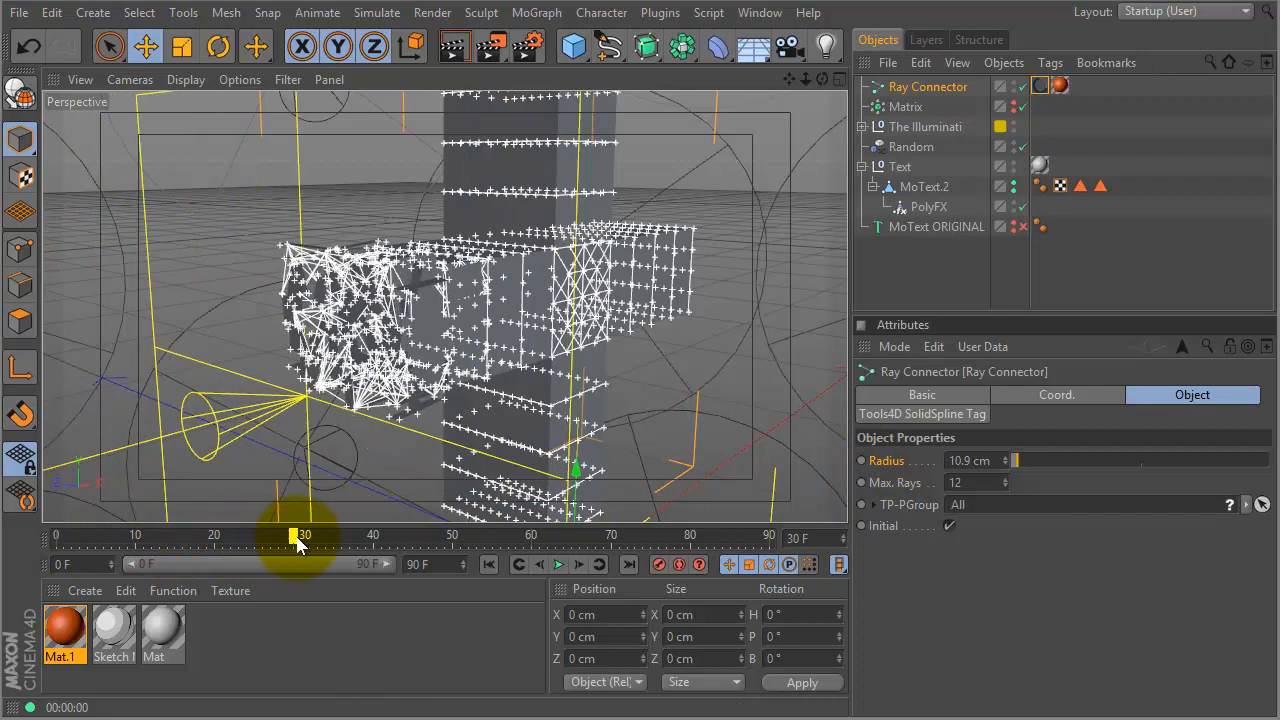
pyautogui.click(862, 482)
pyautogui.moveTo(288, 535); pyautogui.dragTo(12, 545)
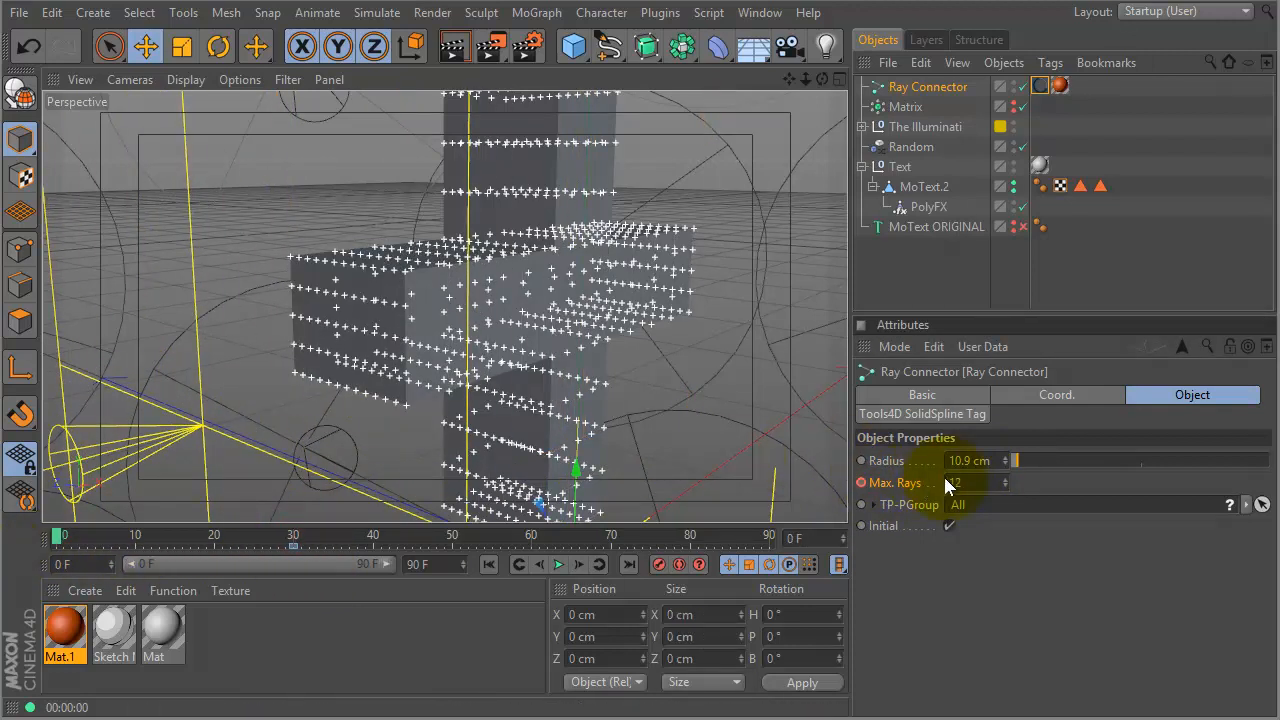
# - Set Max. Rays to 1 at frame 0 and scrub the start of the animation
pyautogui.doubleClick(969, 483)
pyautogui.click(1009, 542)
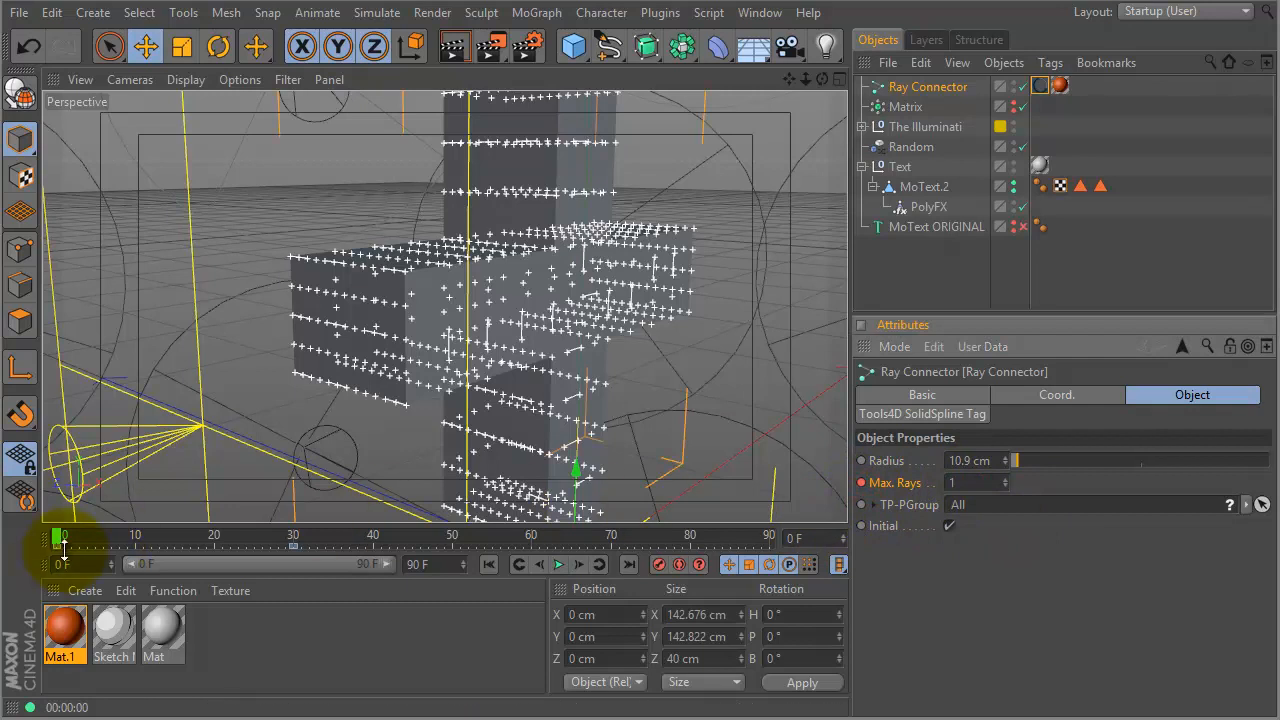
pyautogui.moveTo(57, 541); pyautogui.dragTo(665, 500)
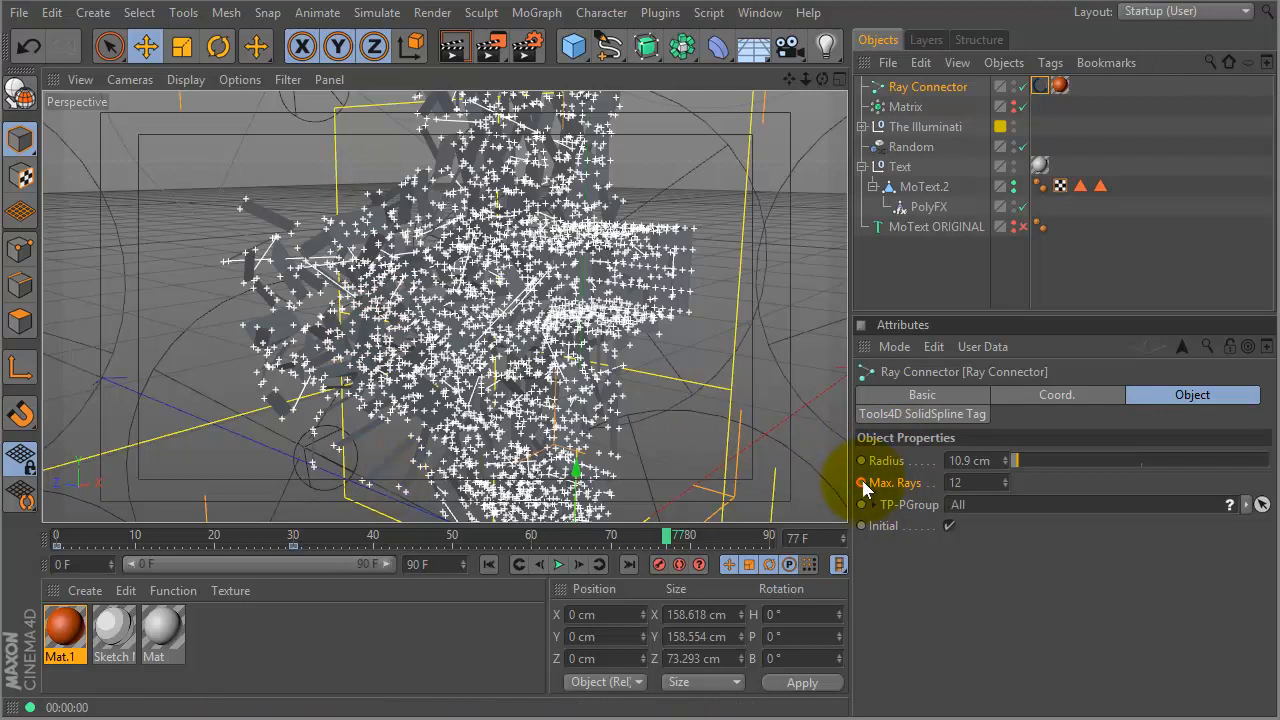
# - Delete the Max. Rays animation track so it stays at 12, then scrub from frame 0 to check
pyautogui.click(896, 485)
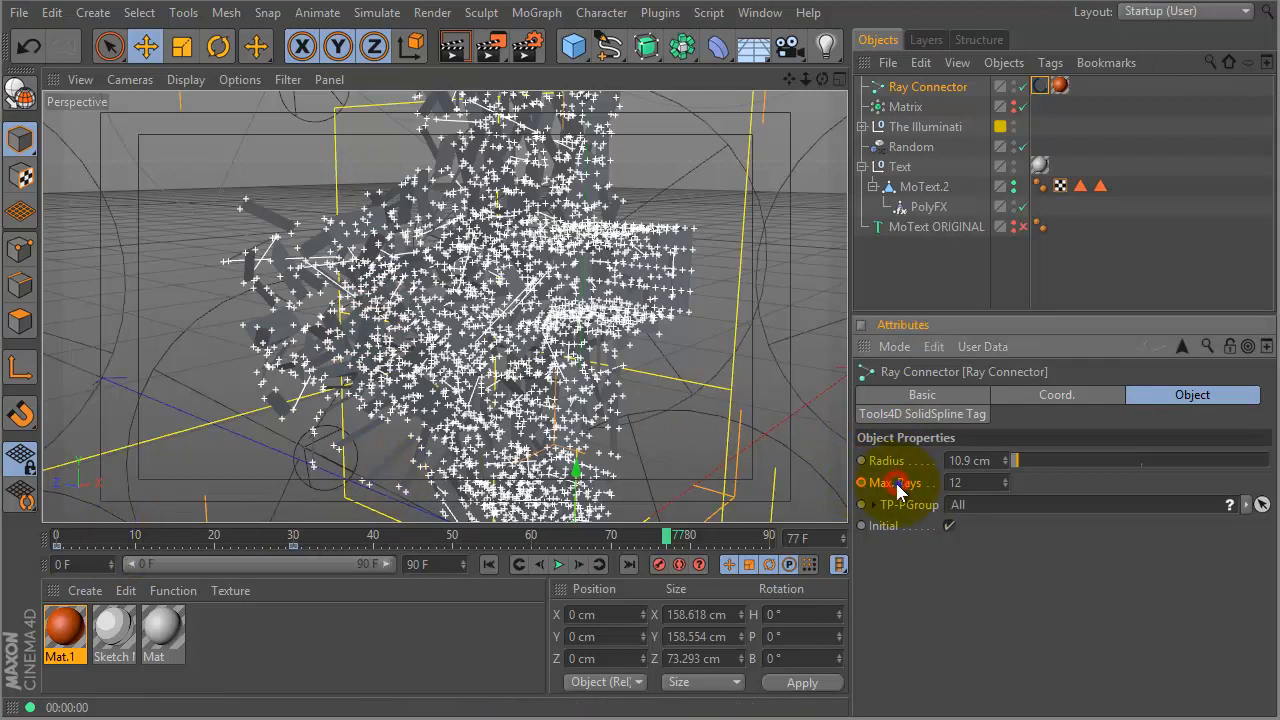
pyautogui.rightClick(898, 487)
pyautogui.moveTo(950, 498)
pyautogui.click(1074, 660)
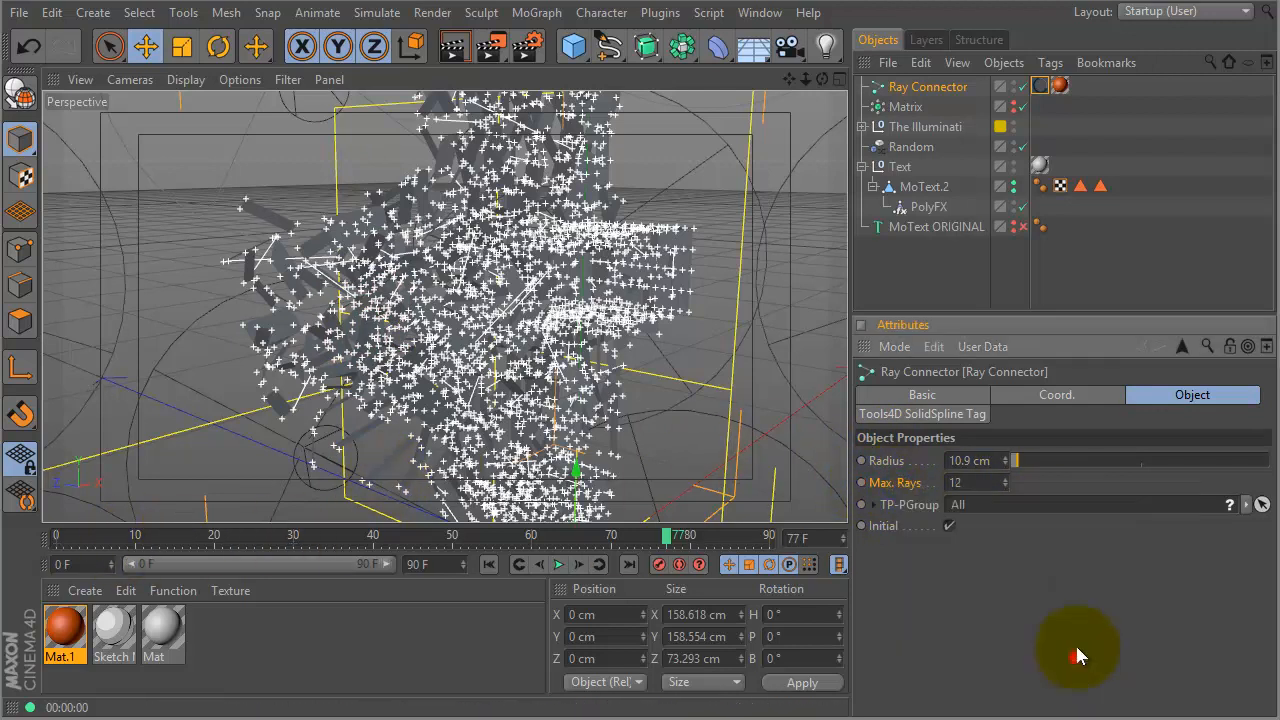
pyautogui.click(32, 540)
pyautogui.moveTo(34, 533); pyautogui.dragTo(249, 503)
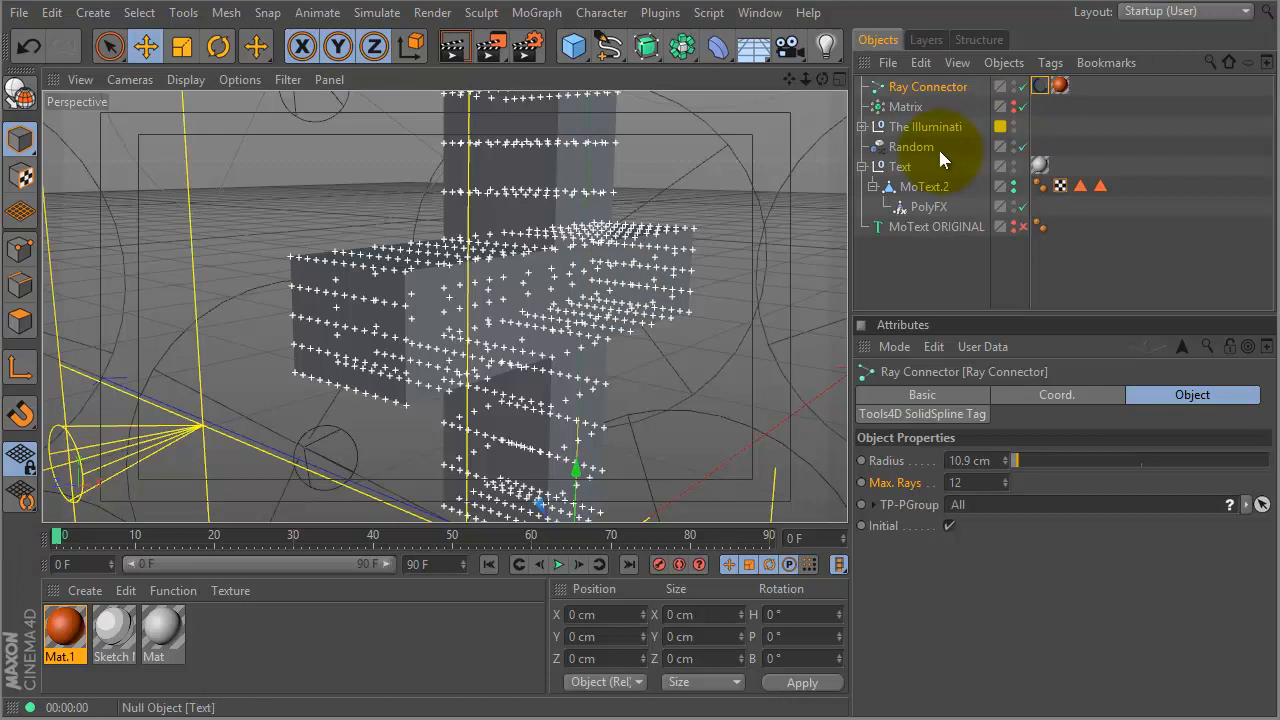
# - Set the connector Radius to 10 cm, play to frame 77, and orbit around the exploded fragments
pyautogui.moveTo(1006, 463); pyautogui.dragTo(1006, 464)
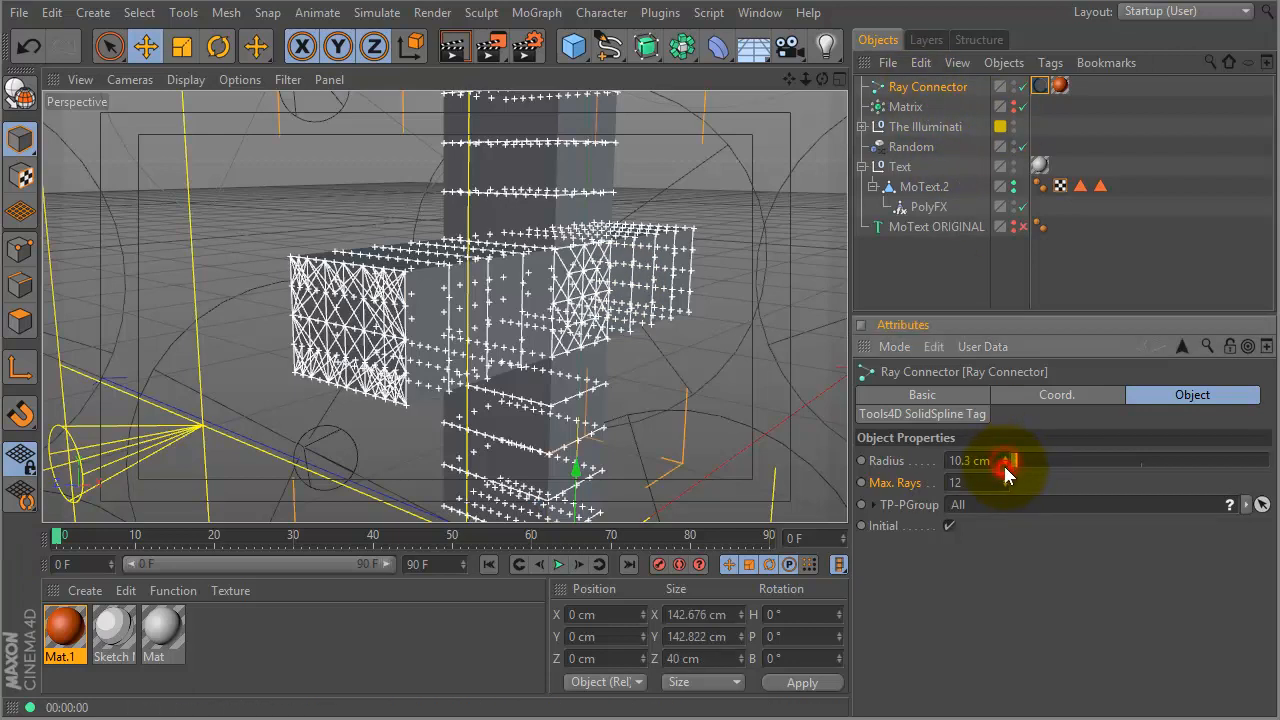
pyautogui.moveTo(1003, 466); pyautogui.dragTo(1004, 467)
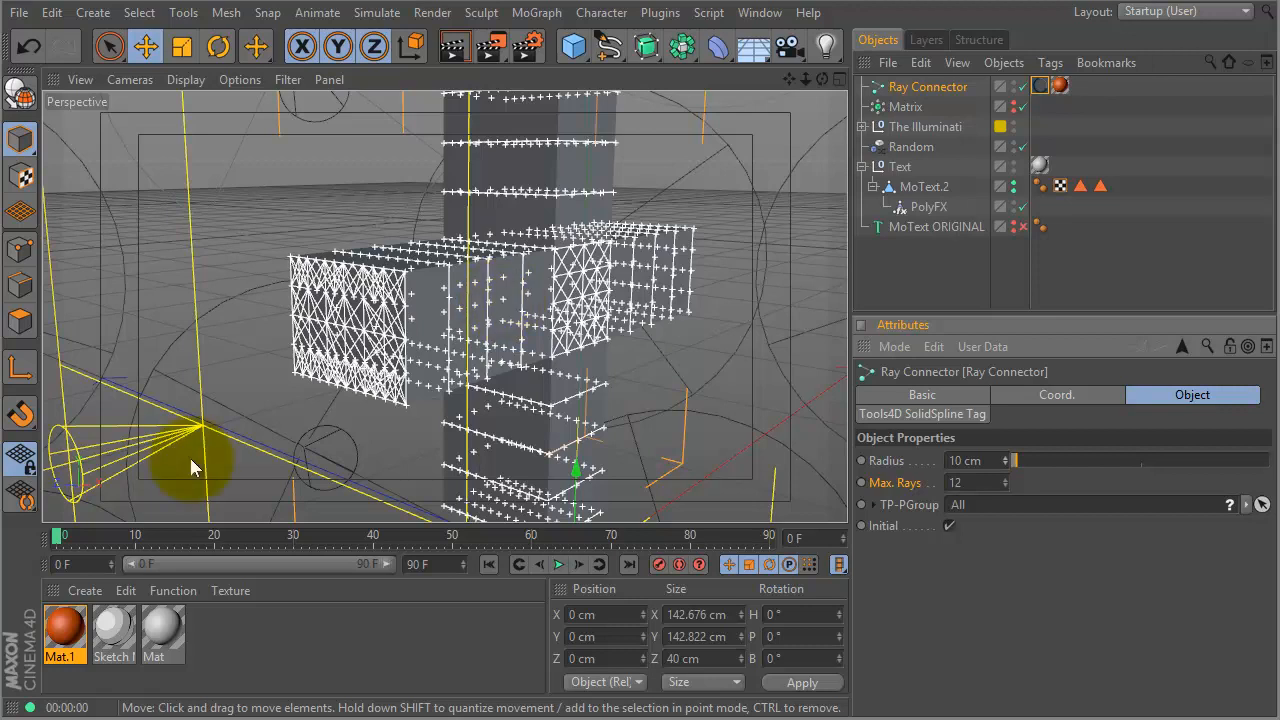
pyautogui.click(559, 566)
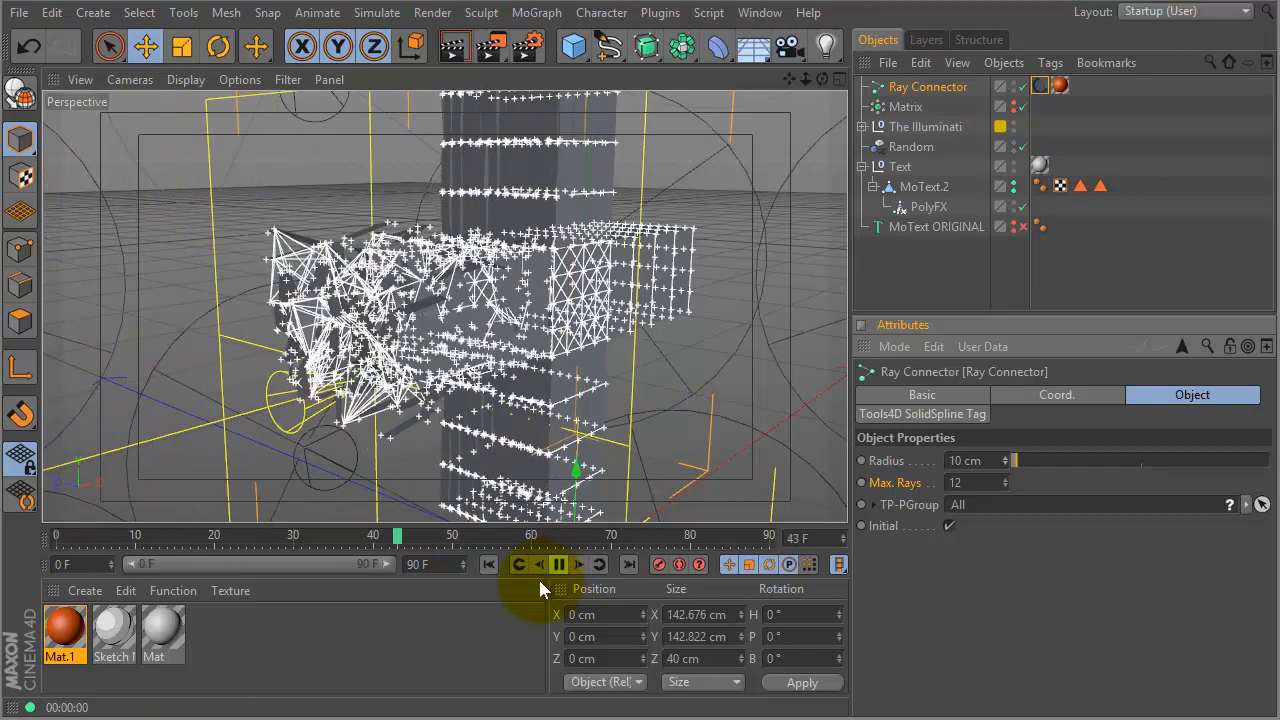
pyautogui.click(559, 565)
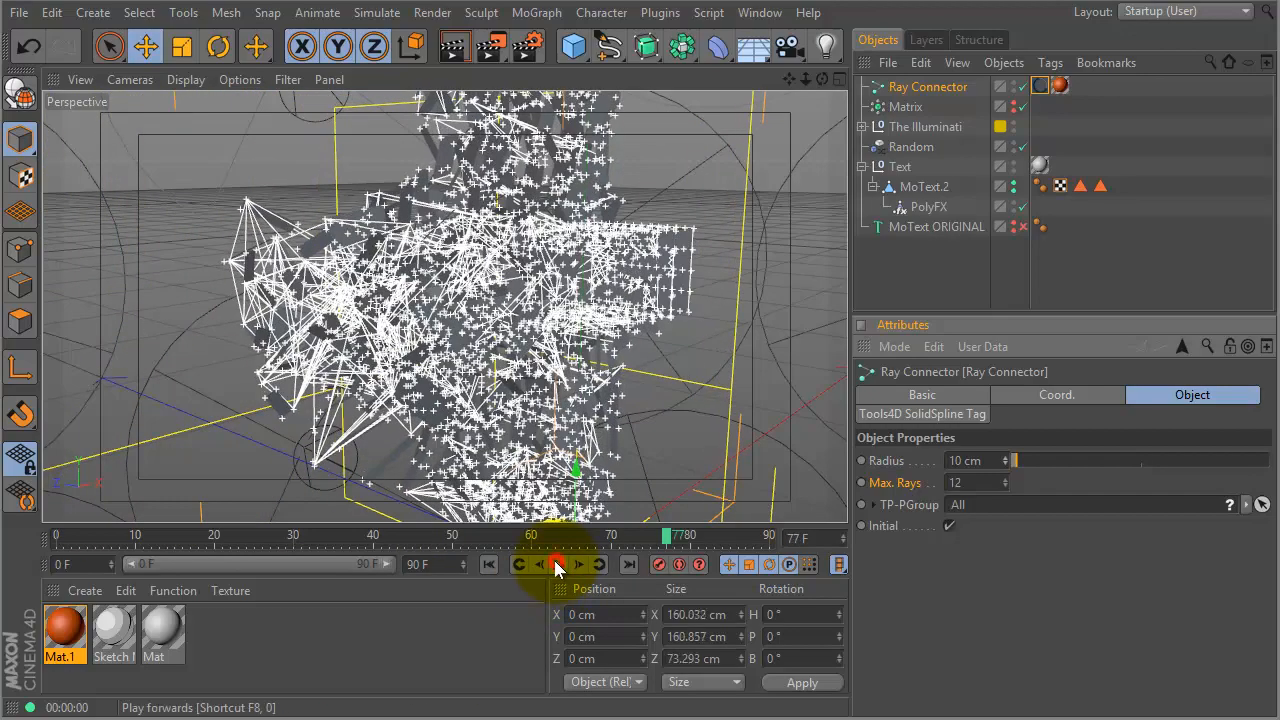
pyautogui.moveTo(583, 240); pyautogui.dragTo(378, 350)
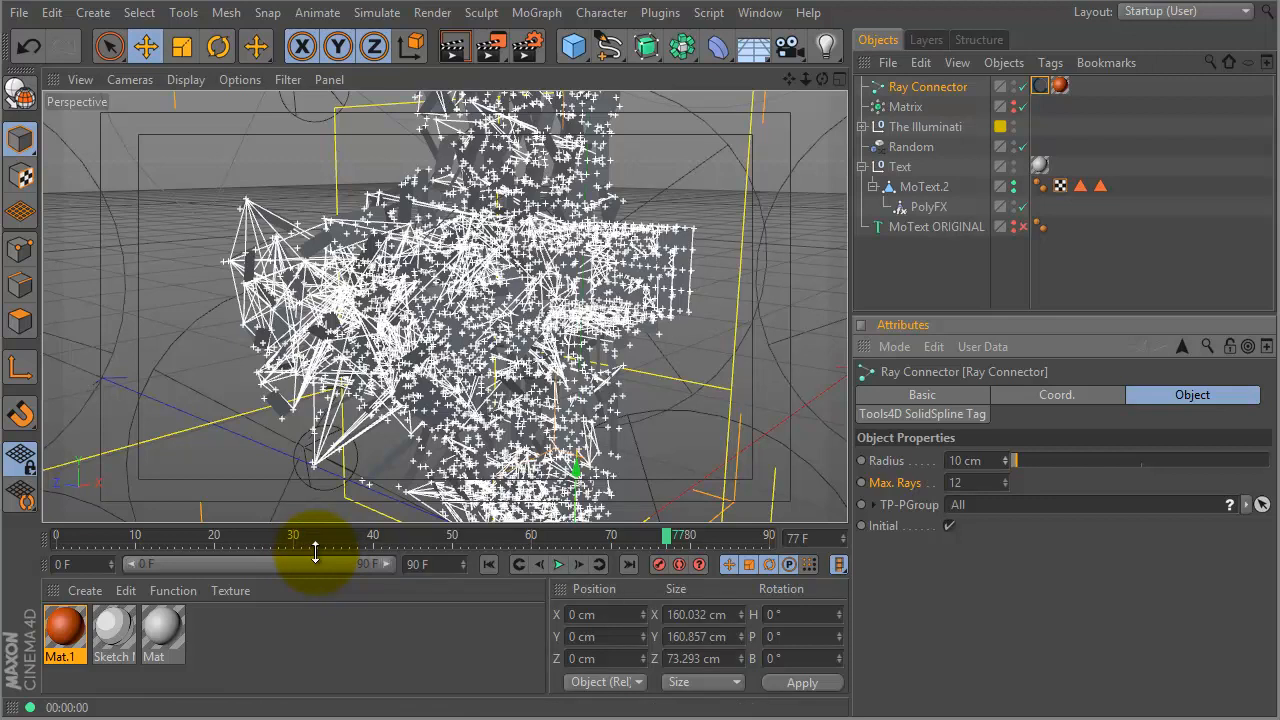
pyautogui.keyDown('alt'); pyautogui.moveTo(484, 449); pyautogui.dragTo(525, 443, button='right'); pyautogui.keyUp('alt')
pyautogui.keyDown('alt'); pyautogui.moveTo(525, 443); pyautogui.dragTo(515, 320); pyautogui.keyUp('alt')
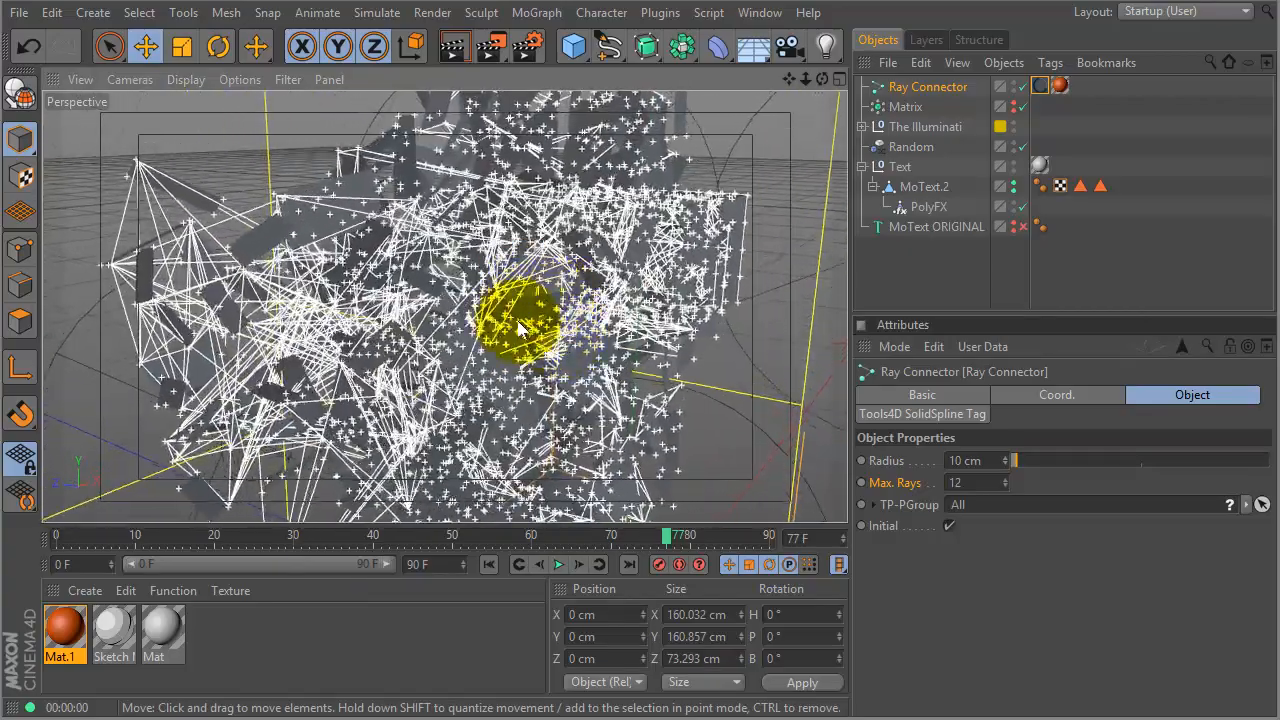
# - Render the view, reselect the Ray Connector at frame 0, and open the Content Browser library list
pyautogui.hotkey('ctrl', 'r')
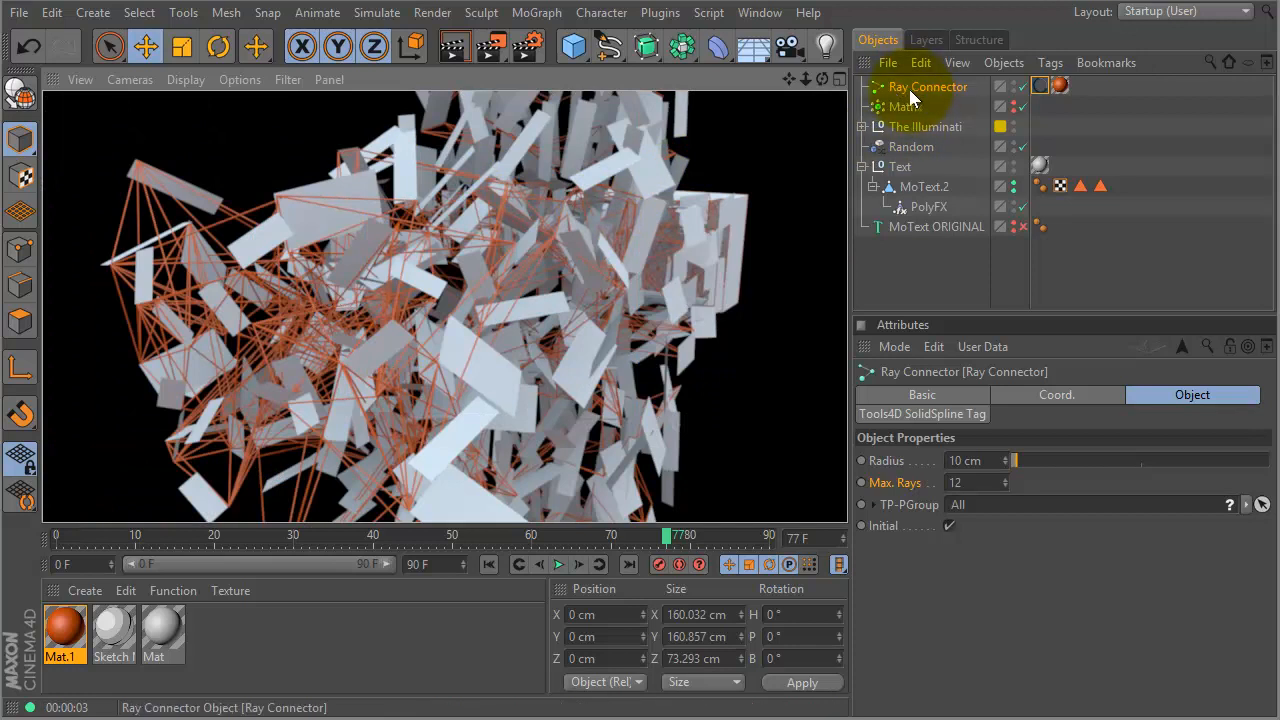
pyautogui.moveTo(911, 84); pyautogui.dragTo(903, 141)
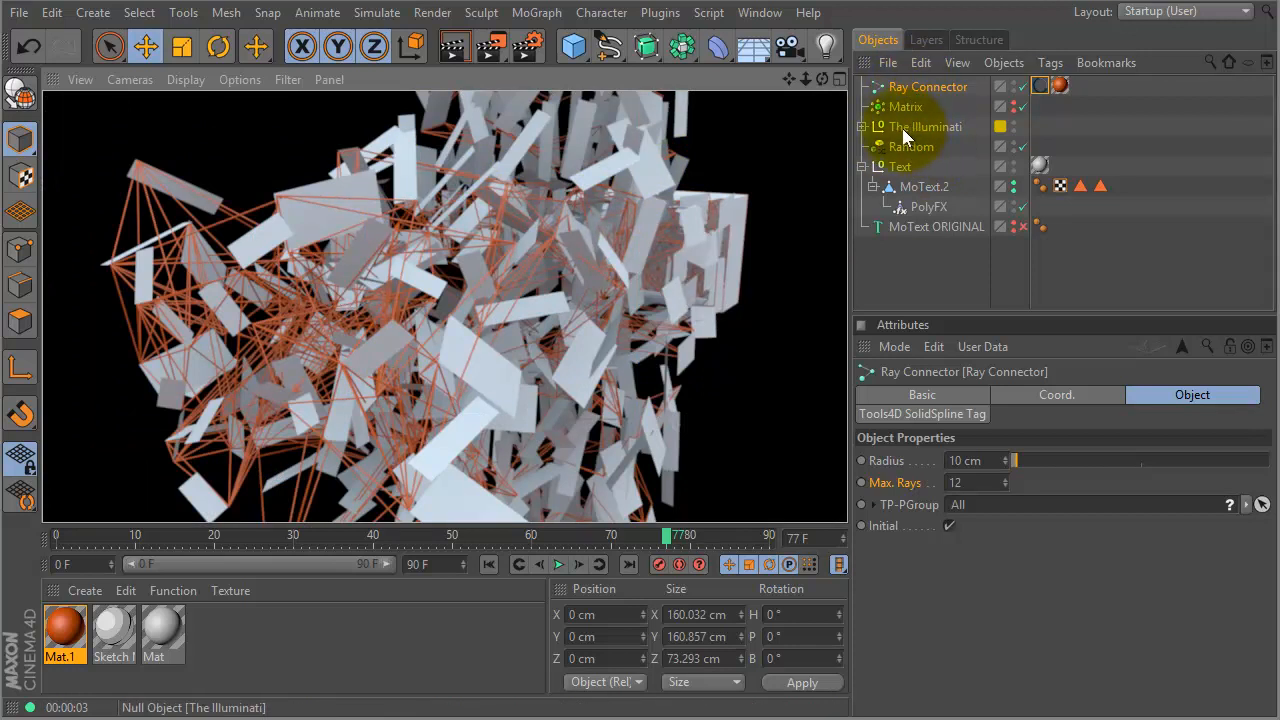
pyautogui.click(910, 90)
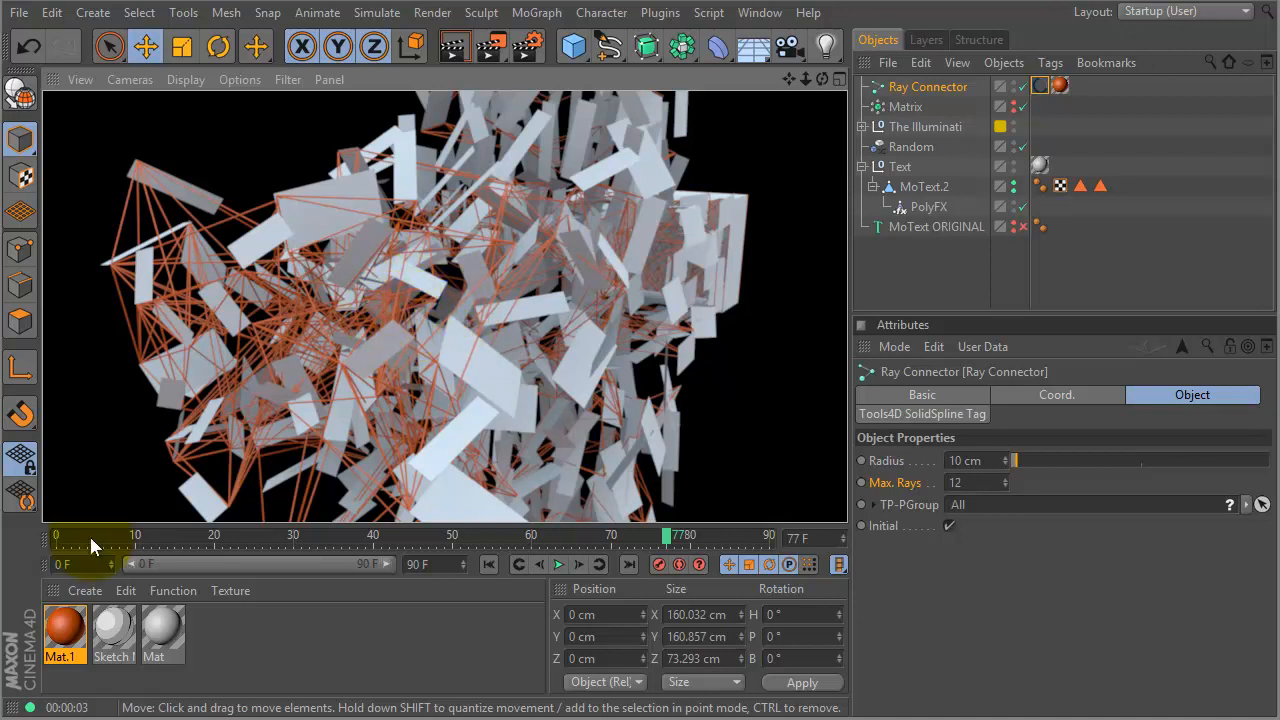
pyautogui.moveTo(70, 540); pyautogui.dragTo(15, 548)
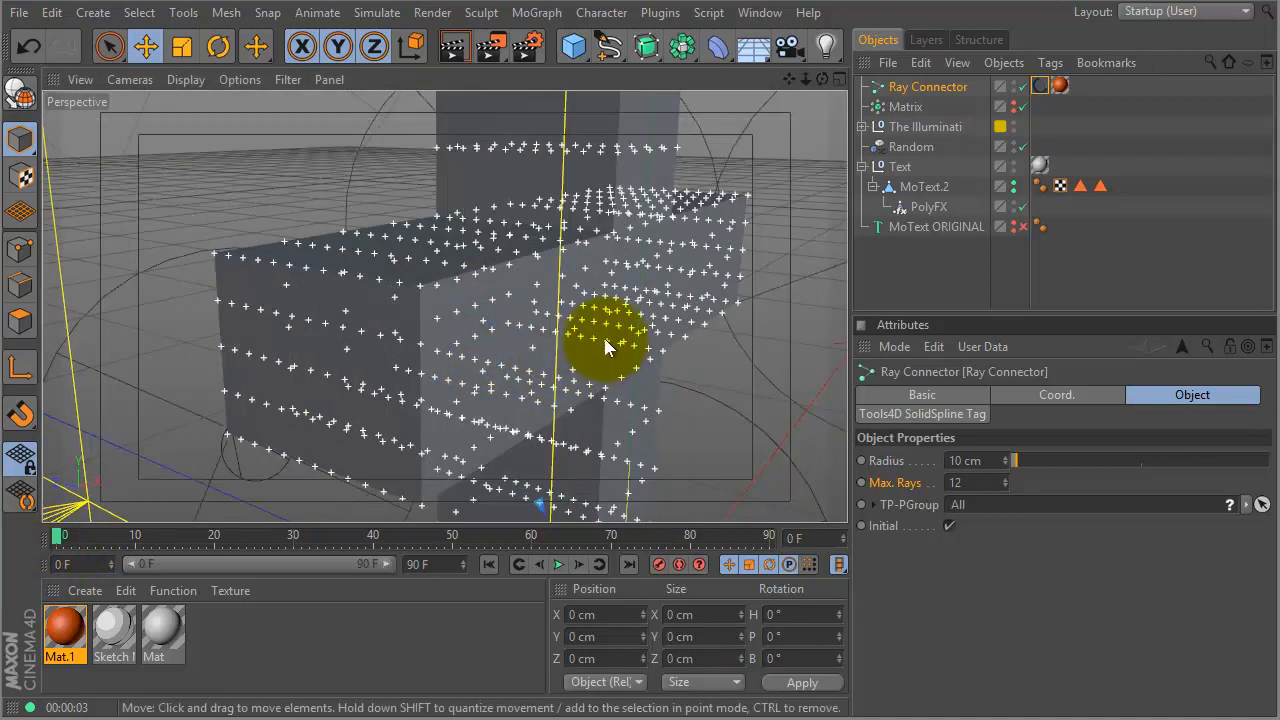
pyautogui.keyDown('alt'); pyautogui.moveTo(636, 345); pyautogui.dragTo(606, 286); pyautogui.keyUp('alt')
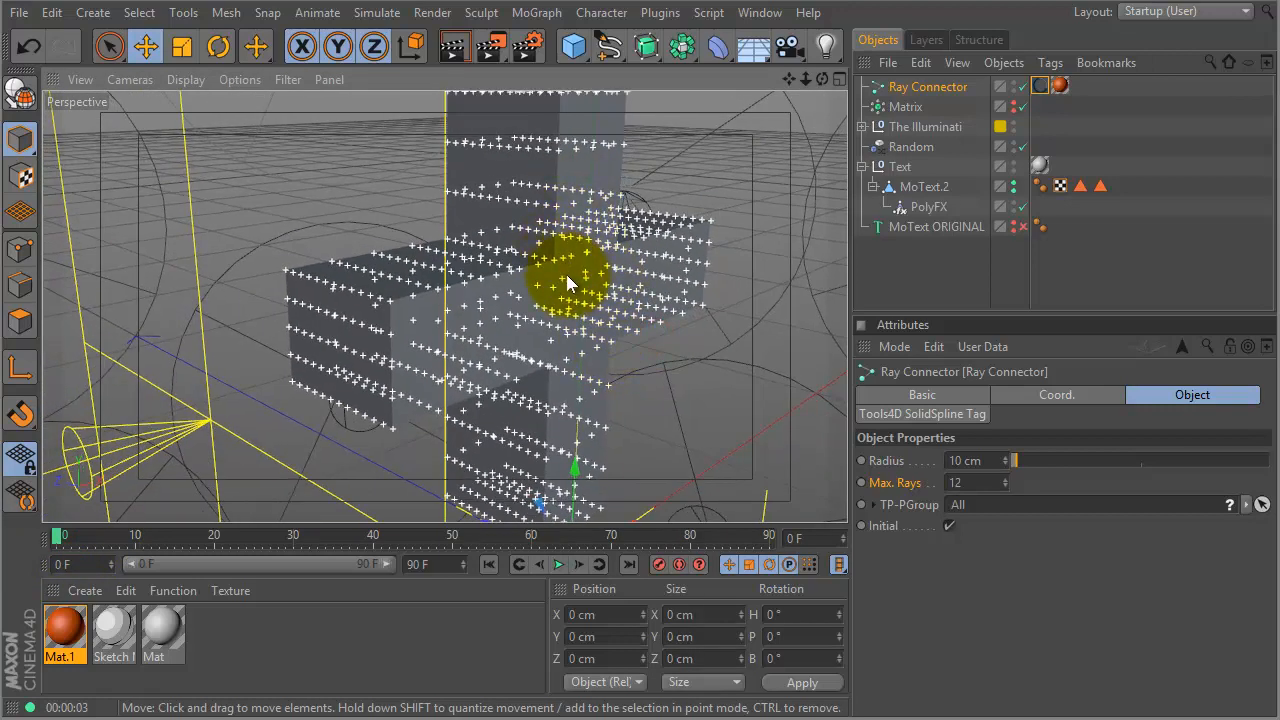
pyautogui.hotkey('shift', 'F8')
pyautogui.click(741, 158)
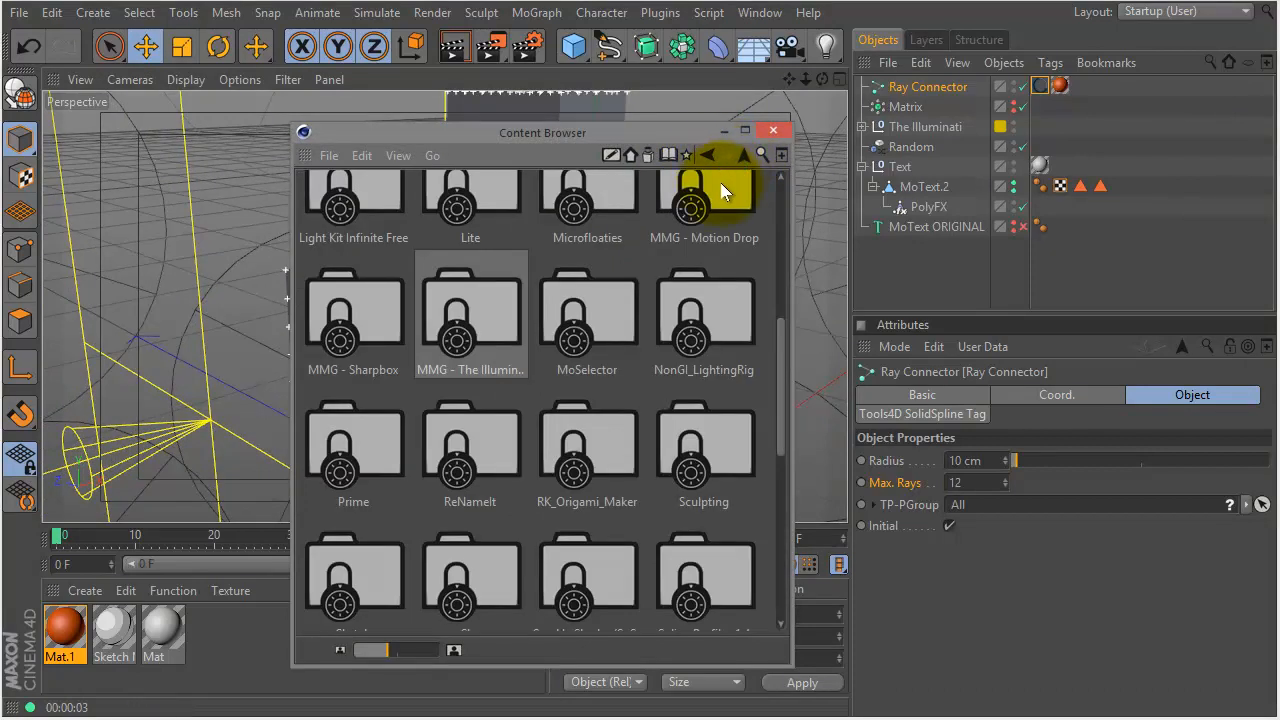
# - Browse Studio > Simulation > Thinking Particles > Presets > Effectors and add TP Spherical Wind to the scene
pyautogui.moveTo(783, 340)
pyautogui.mouseDown()
pyautogui.moveTo(776, 208)
pyautogui.moveTo(791, 371)
pyautogui.moveTo(771, 400)
pyautogui.mouseUp()
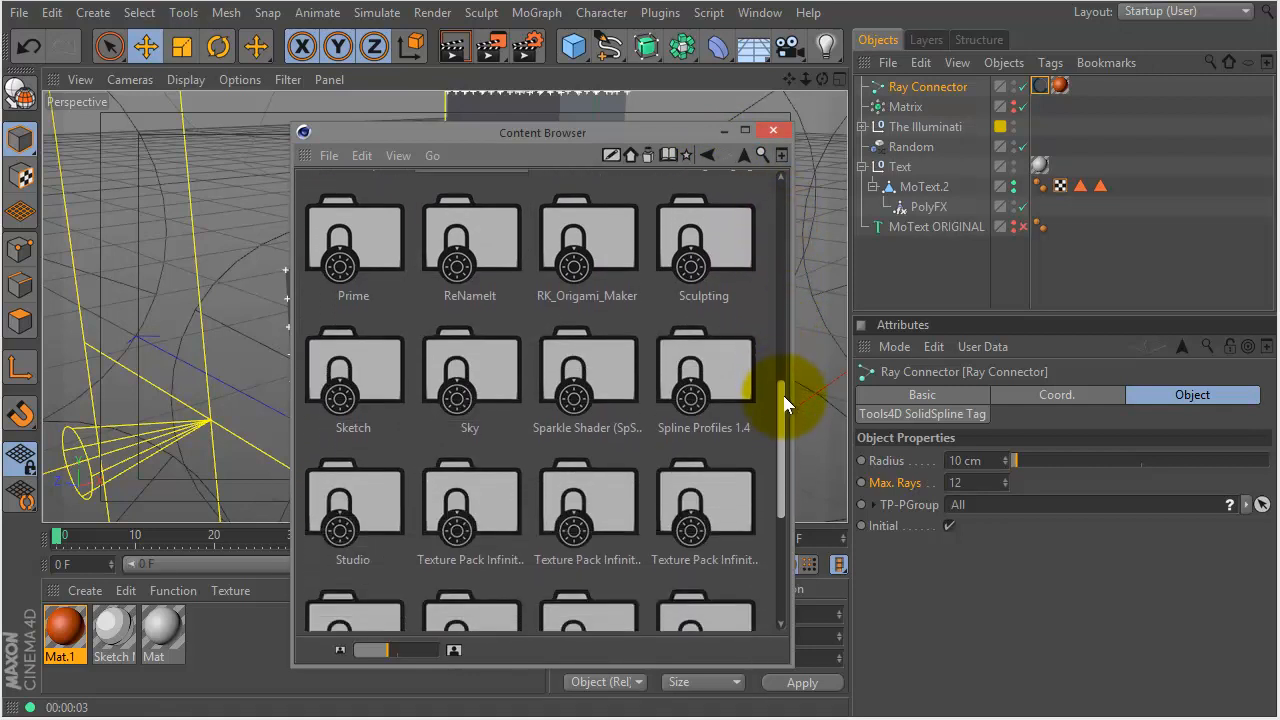
pyautogui.click(370, 488)
pyautogui.doubleClick(370, 488)
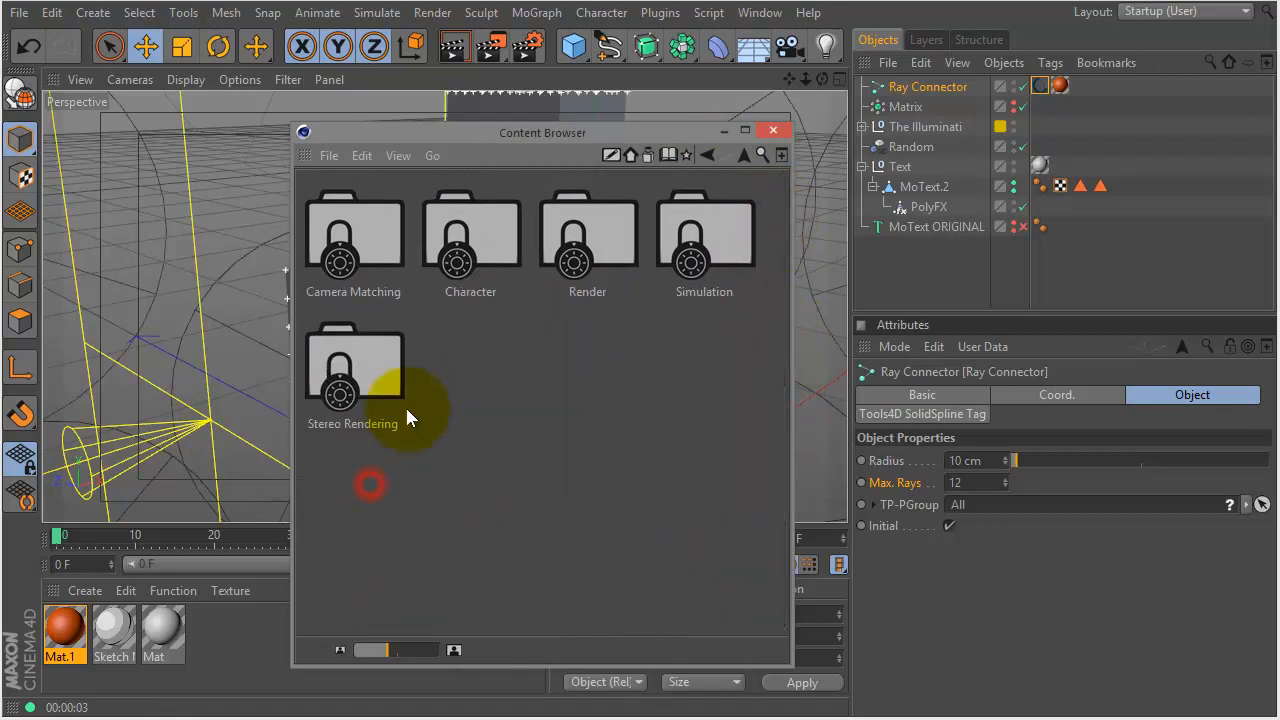
pyautogui.doubleClick(690, 245)
pyautogui.doubleClick(690, 240)
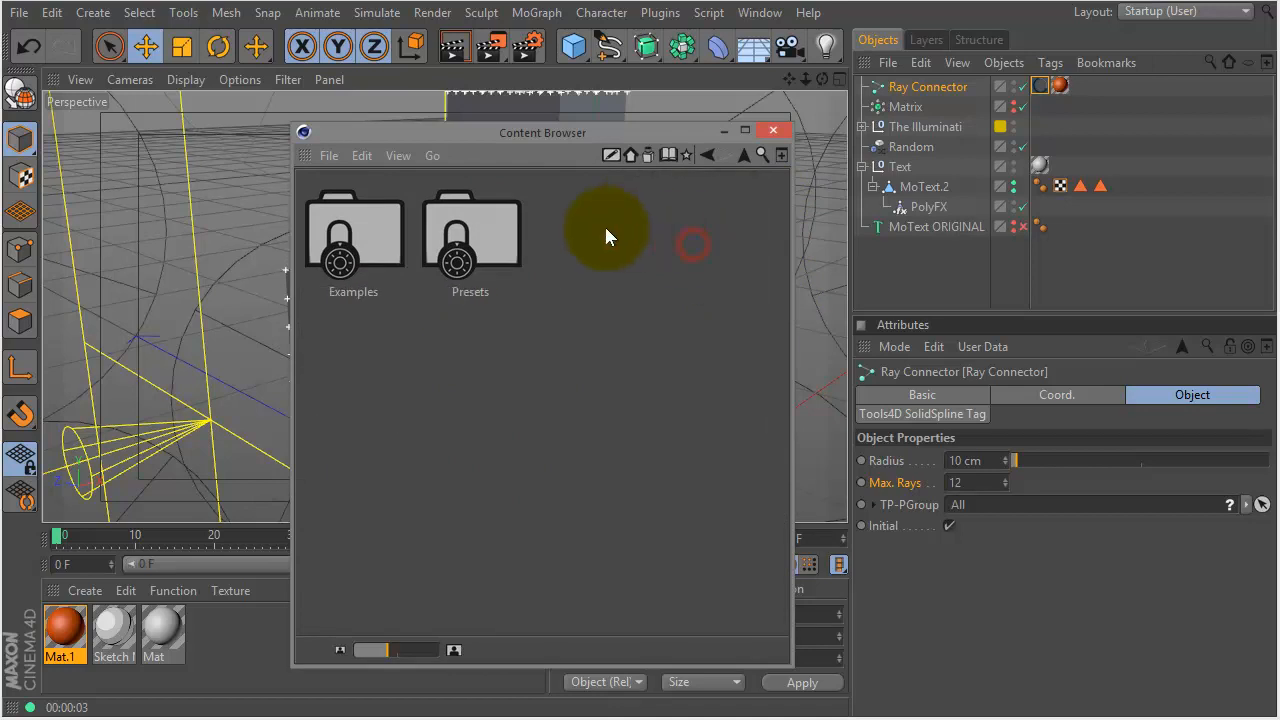
pyautogui.doubleClick(474, 229)
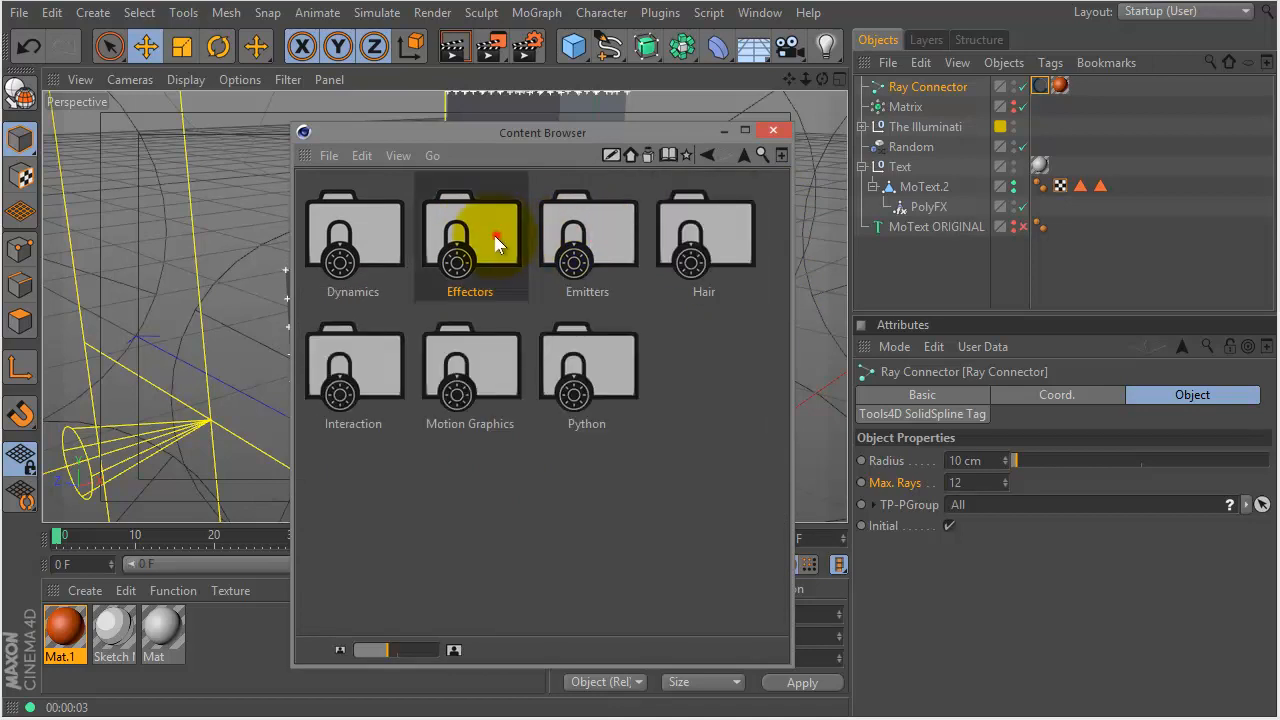
pyautogui.doubleClick(497, 237)
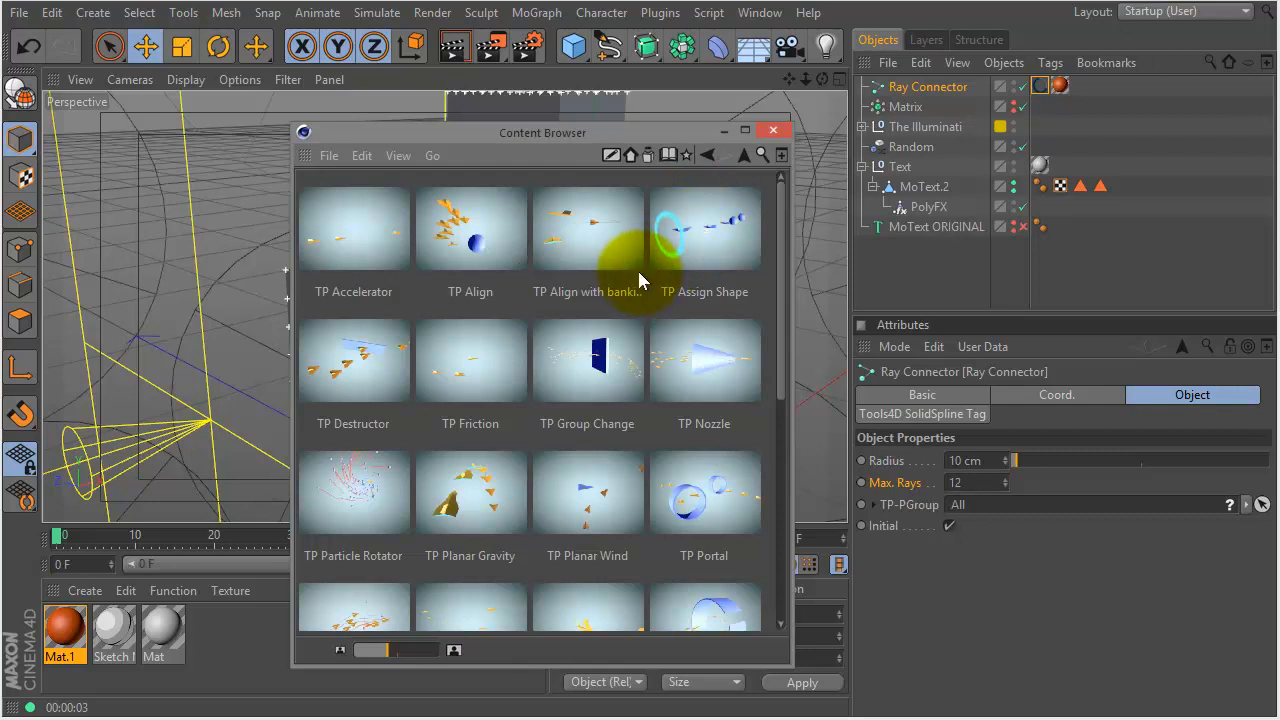
pyautogui.moveTo(778, 272); pyautogui.dragTo(776, 345)
pyautogui.click(703, 383)
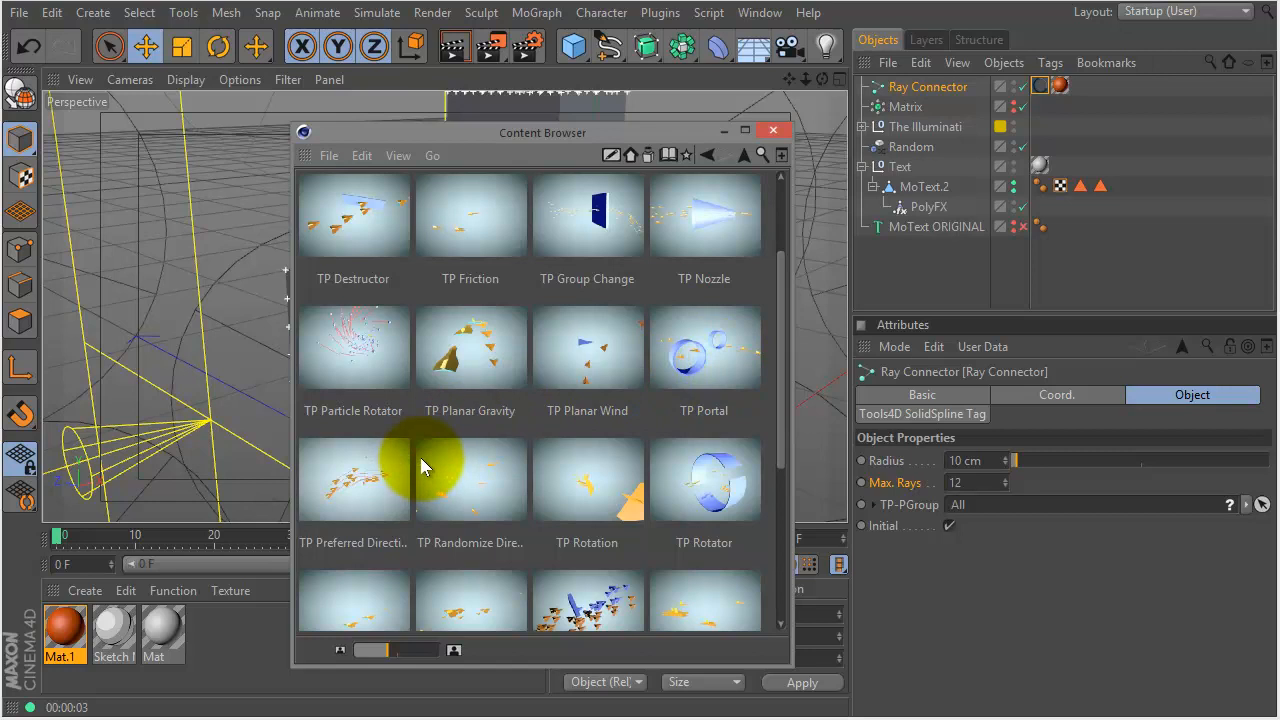
pyautogui.moveTo(782, 408); pyautogui.dragTo(794, 564)
pyautogui.moveTo(587, 452); pyautogui.dragTo(859, 278)
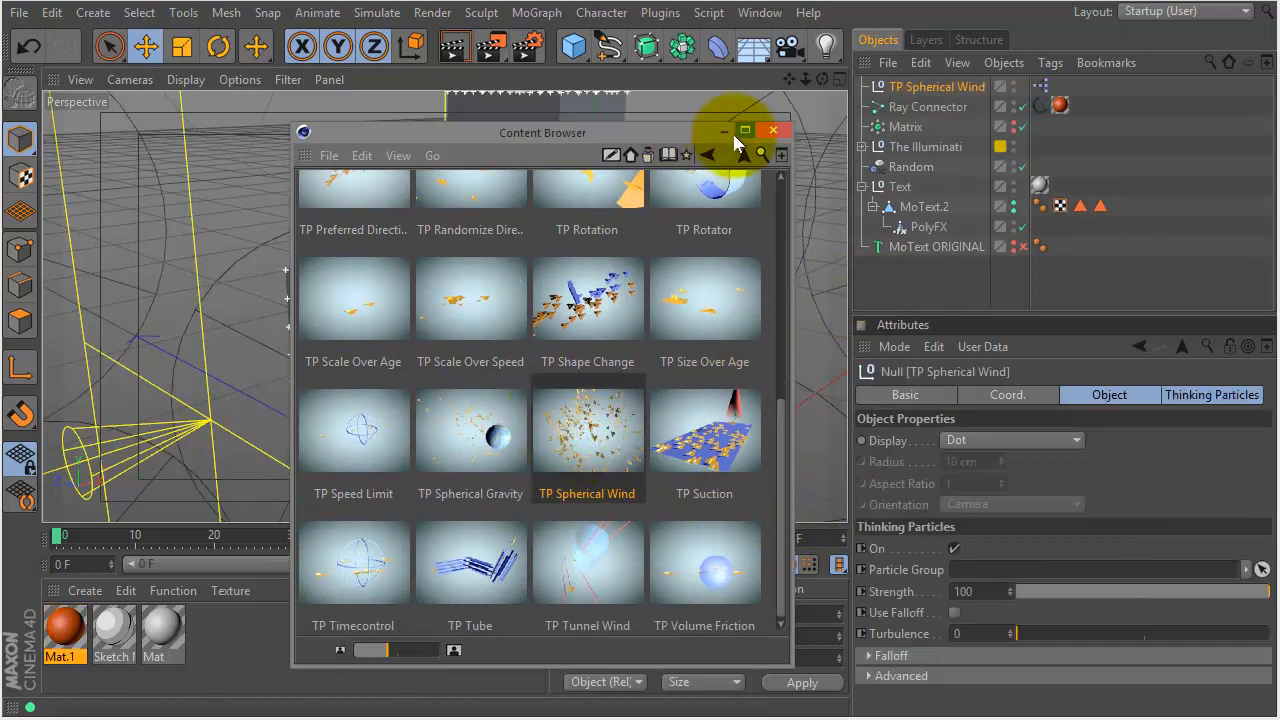
# - In Thinking Particles Settings, make the TP Spherical Wind target the All group, with Turbulence 227
pyautogui.click(773, 131)
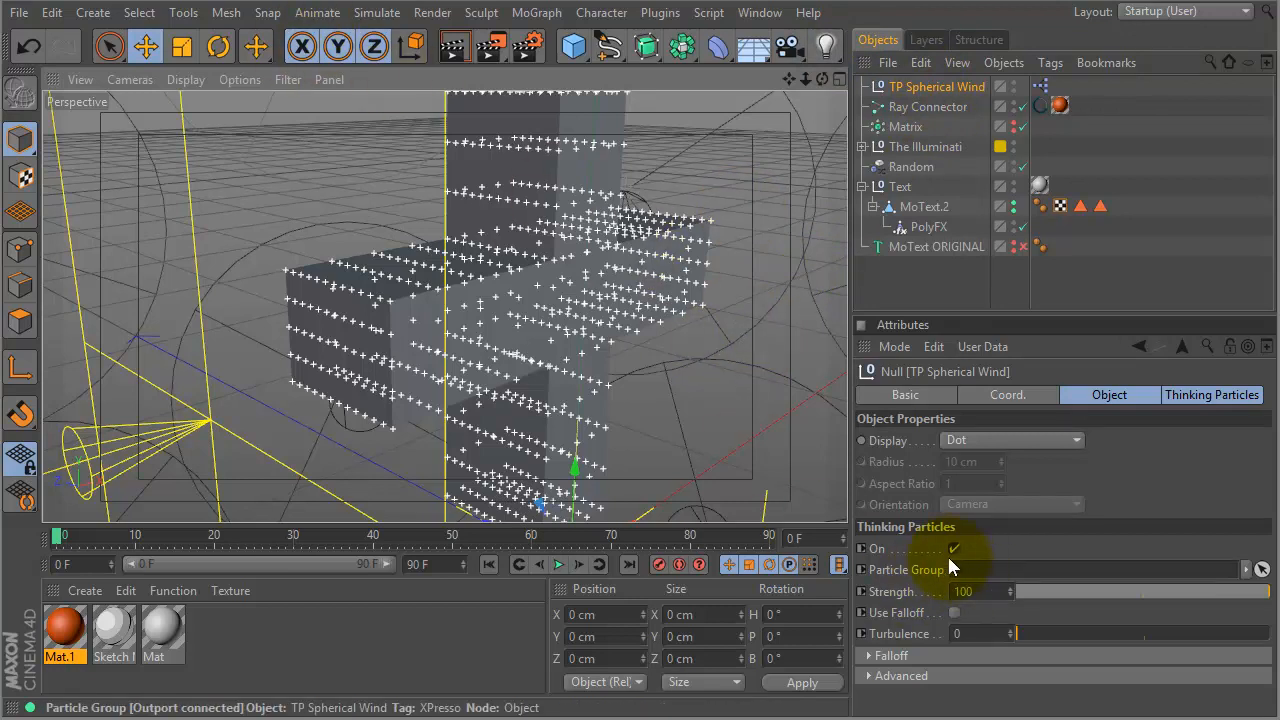
pyautogui.click(368, 14)
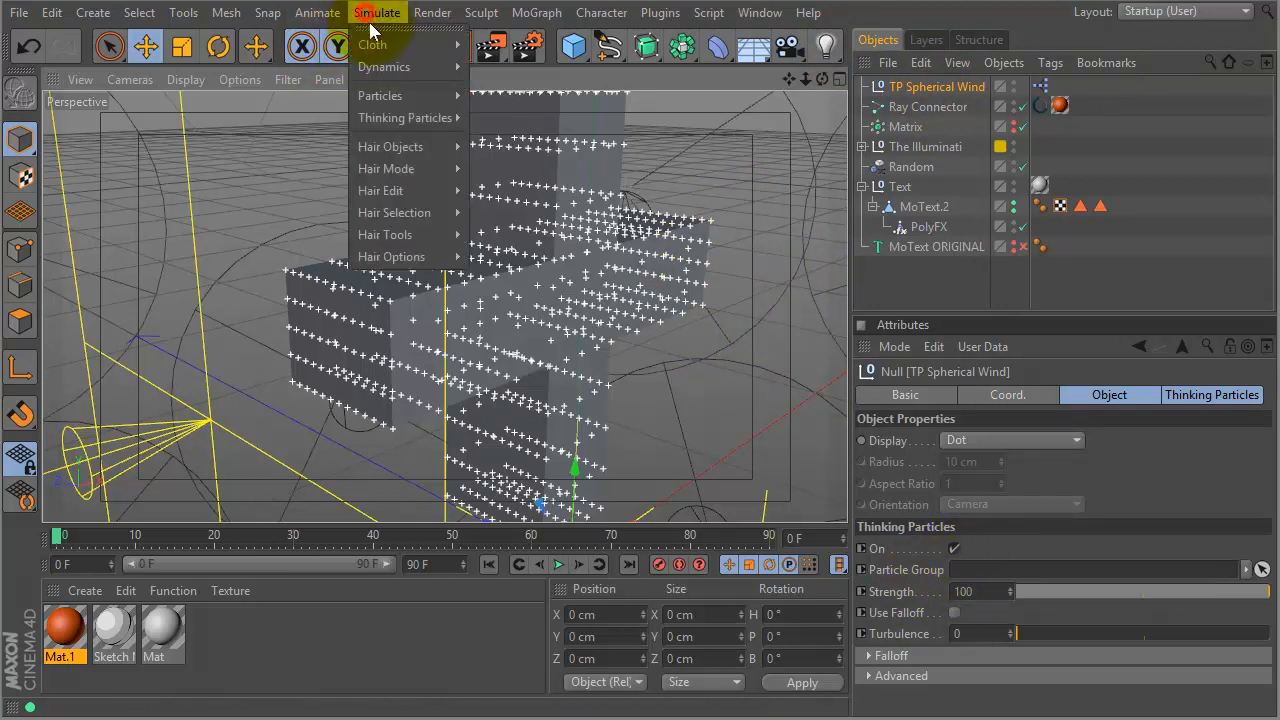
pyautogui.moveTo(414, 120)
pyautogui.click(513, 148)
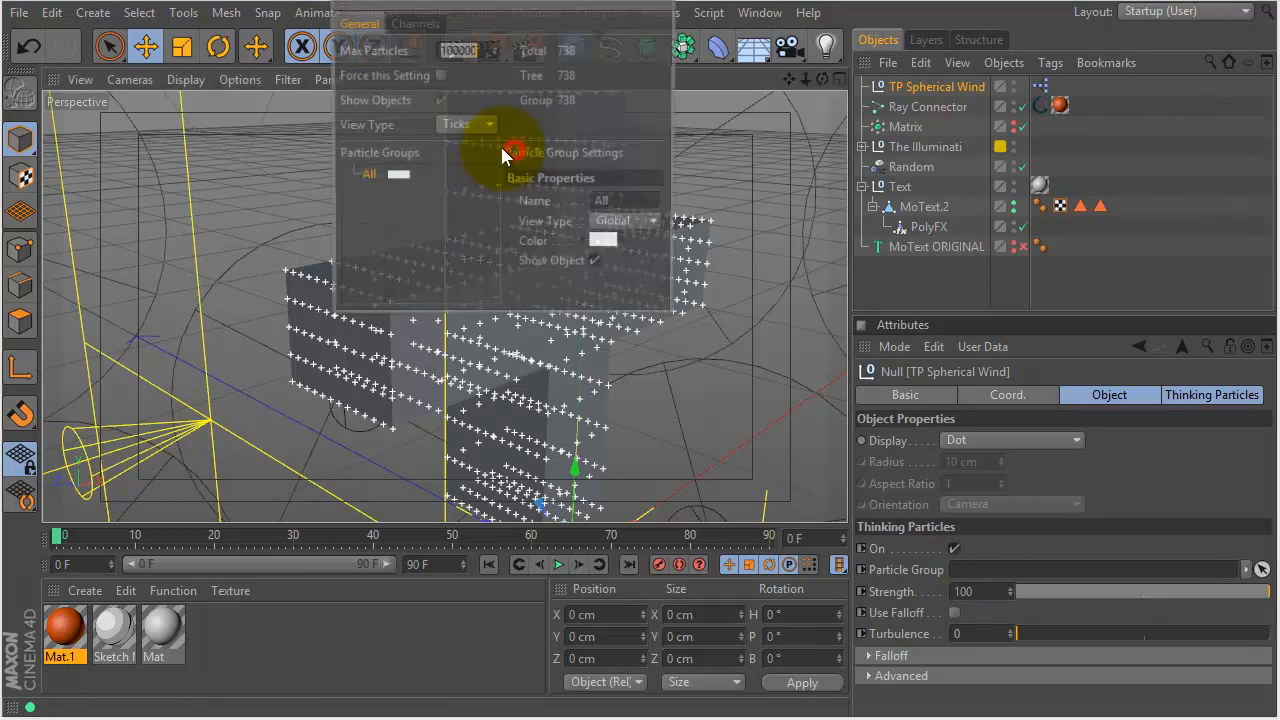
pyautogui.moveTo(366, 183); pyautogui.dragTo(968, 580)
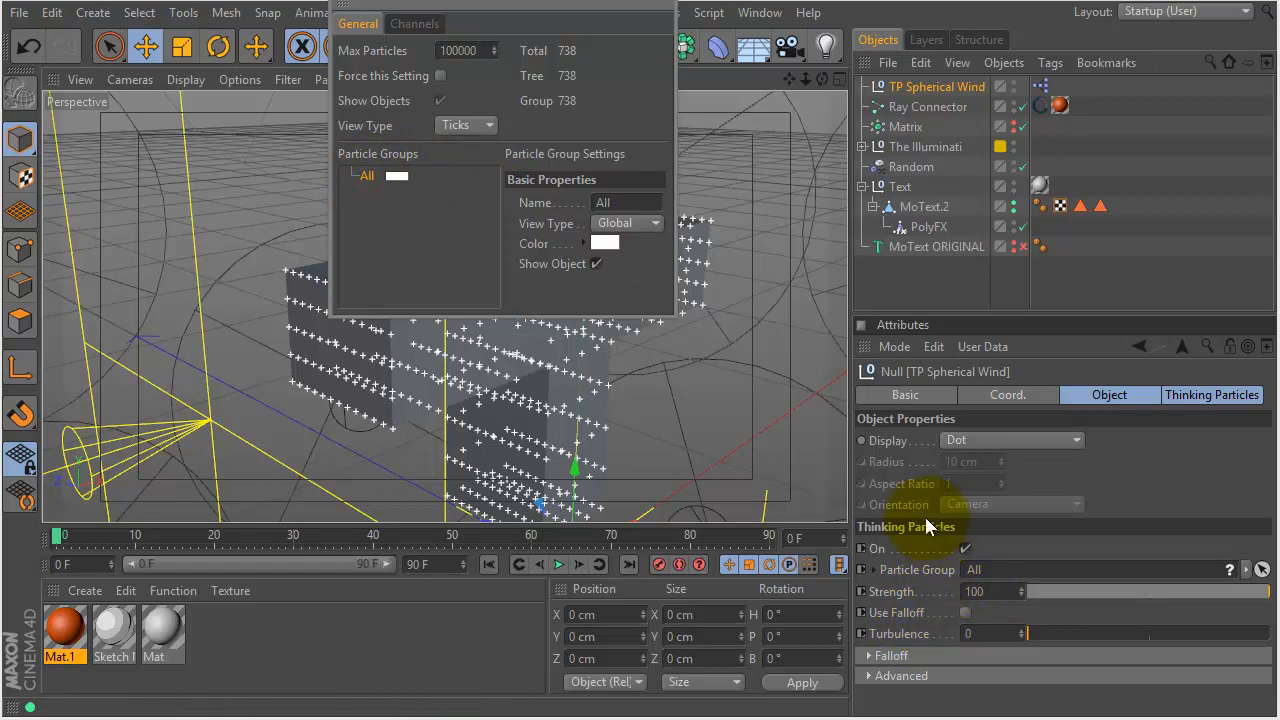
pyautogui.moveTo(1028, 633); pyautogui.dragTo(1093, 636)
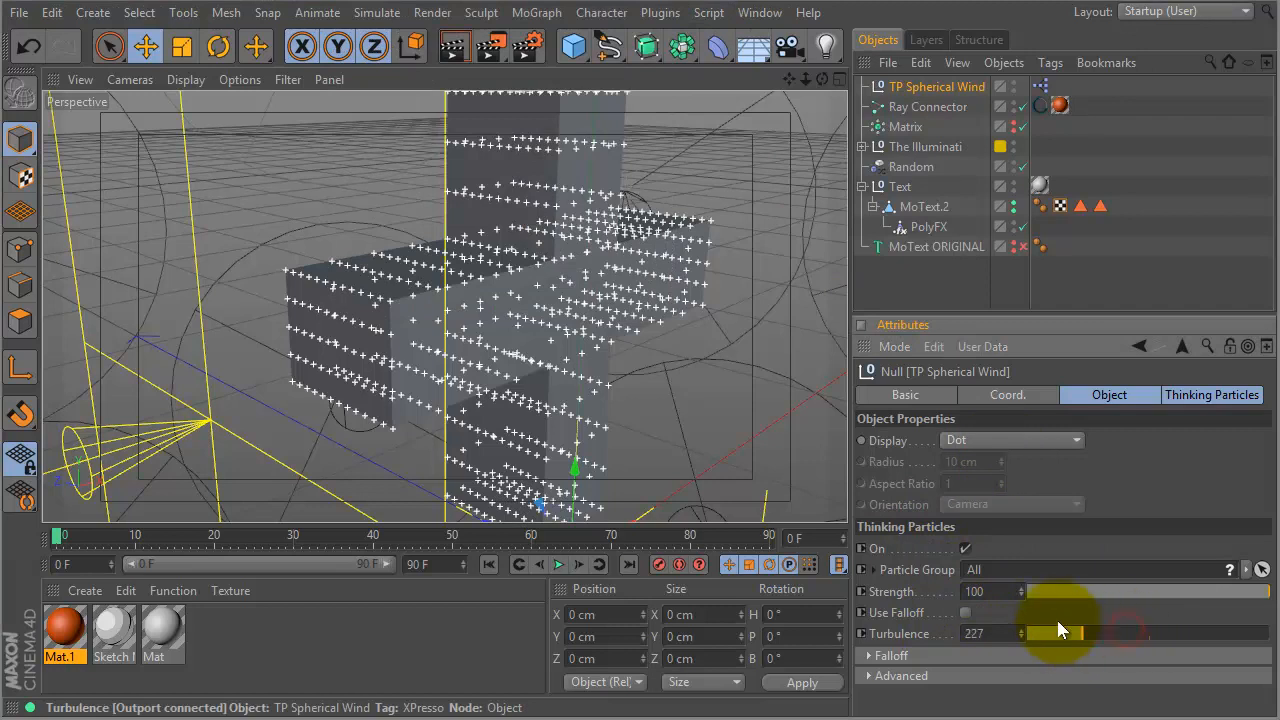
# - Test-play the wind moving through the particles, then rewind to frame 0
pyautogui.press('F8')
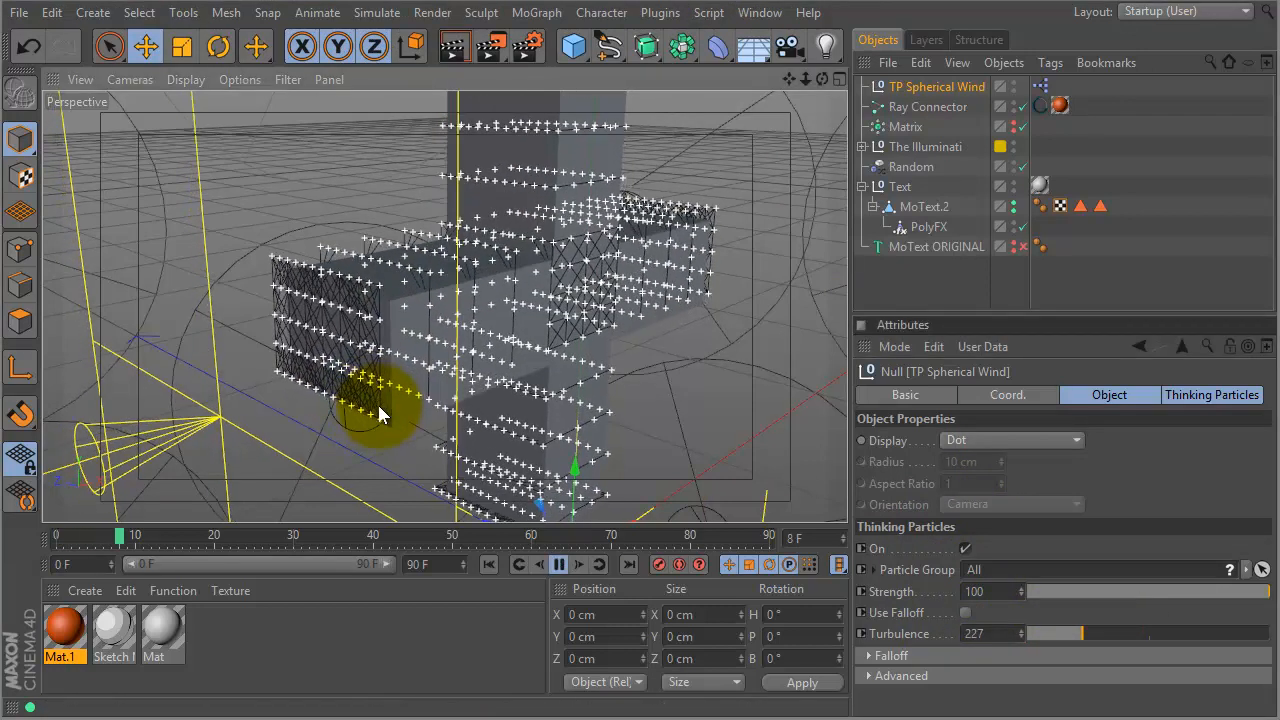
pyautogui.moveTo(420, 385); pyautogui.dragTo(224, 205)
pyautogui.press('F8')
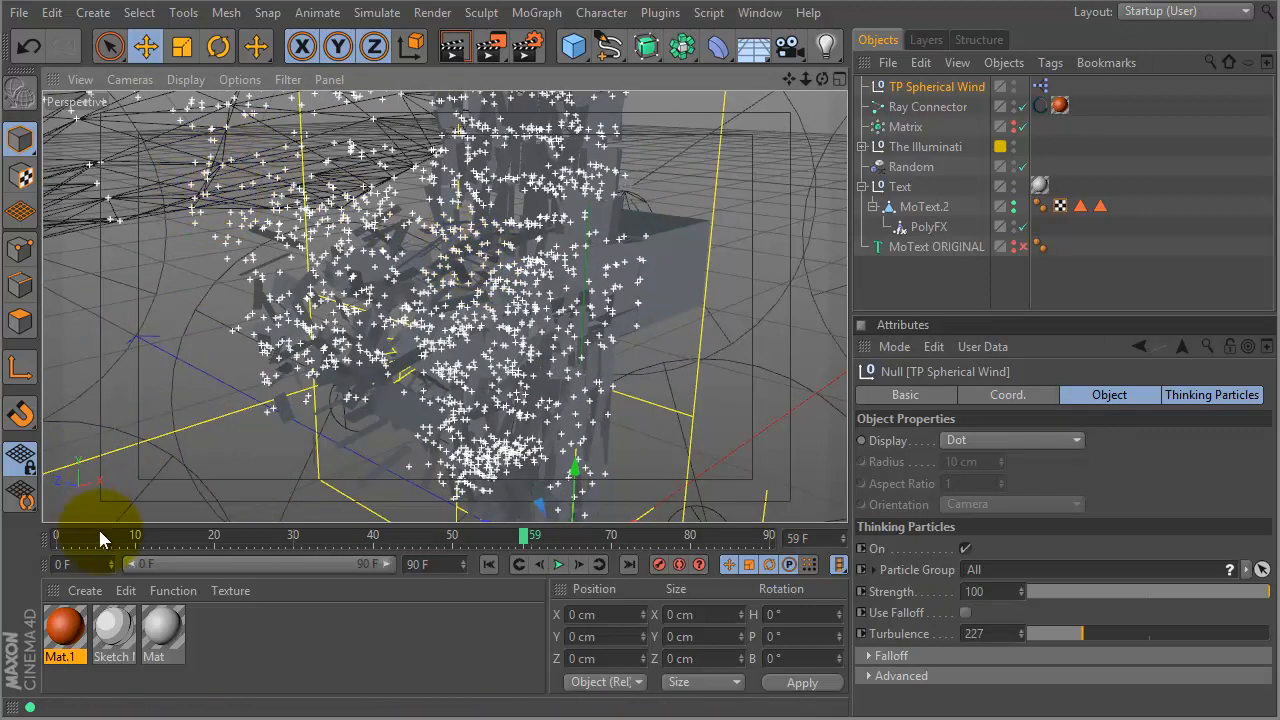
pyautogui.moveTo(80, 537); pyautogui.dragTo(22, 545)
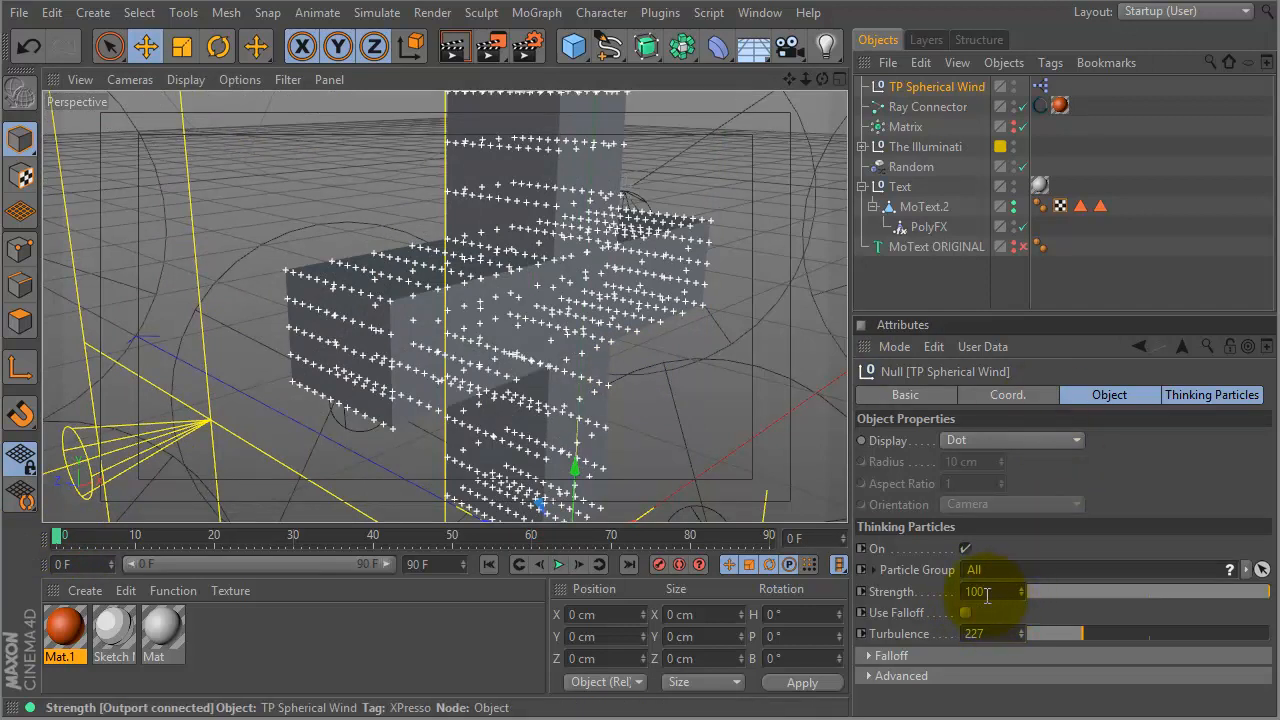
# - Set the wind's Strength and Turbulence to 0 and scrub forward to check the particles
pyautogui.moveTo(1044, 590); pyautogui.dragTo(1154, 596)
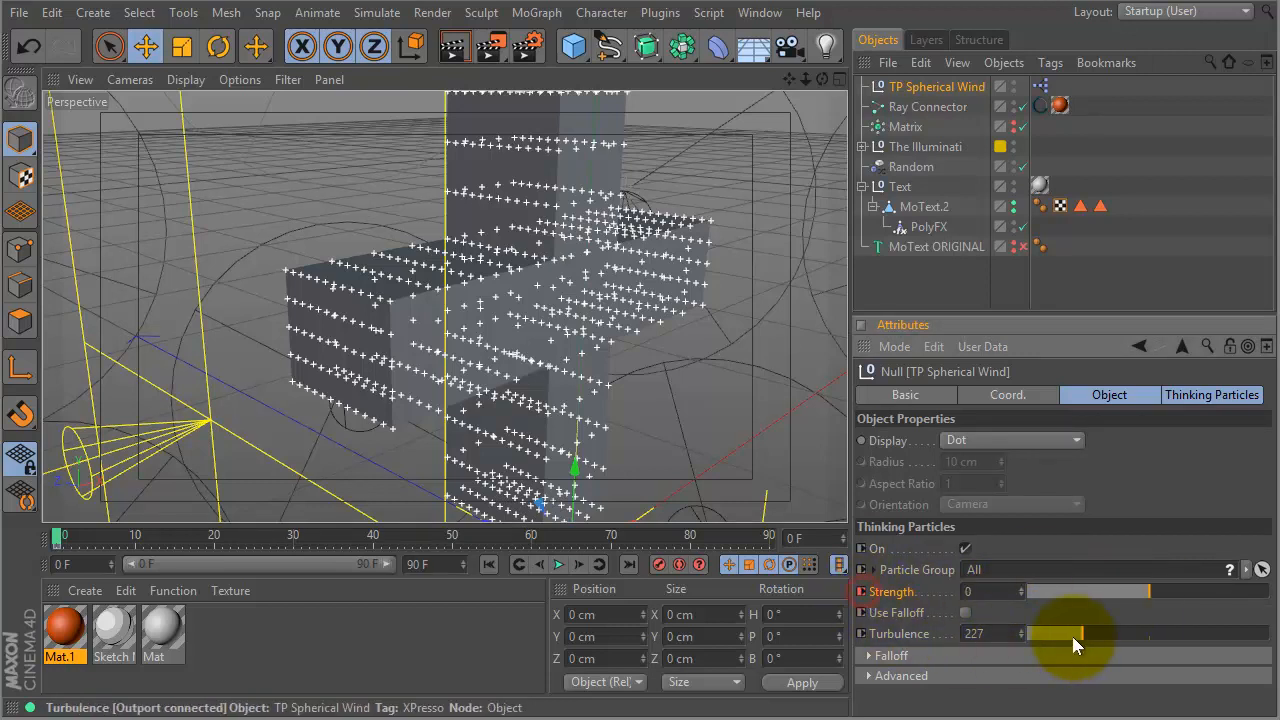
pyautogui.moveTo(1057, 641); pyautogui.dragTo(860, 633)
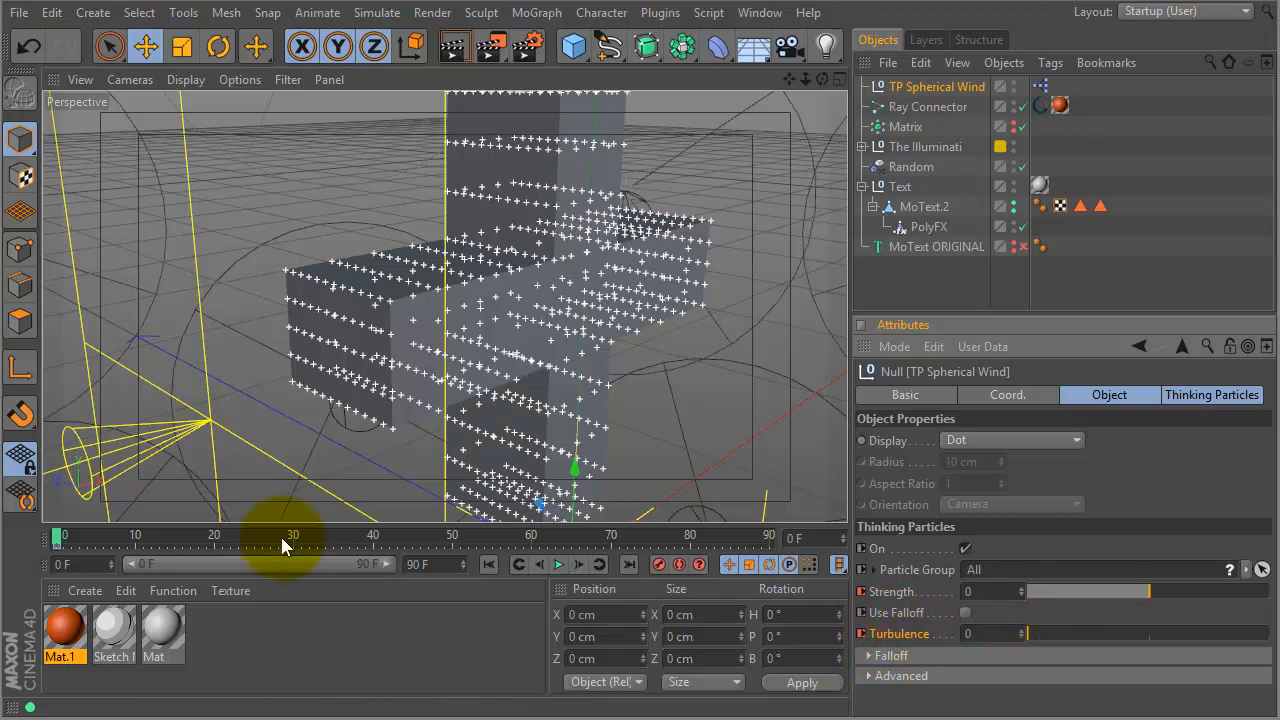
pyautogui.moveTo(58, 537); pyautogui.dragTo(570, 515)
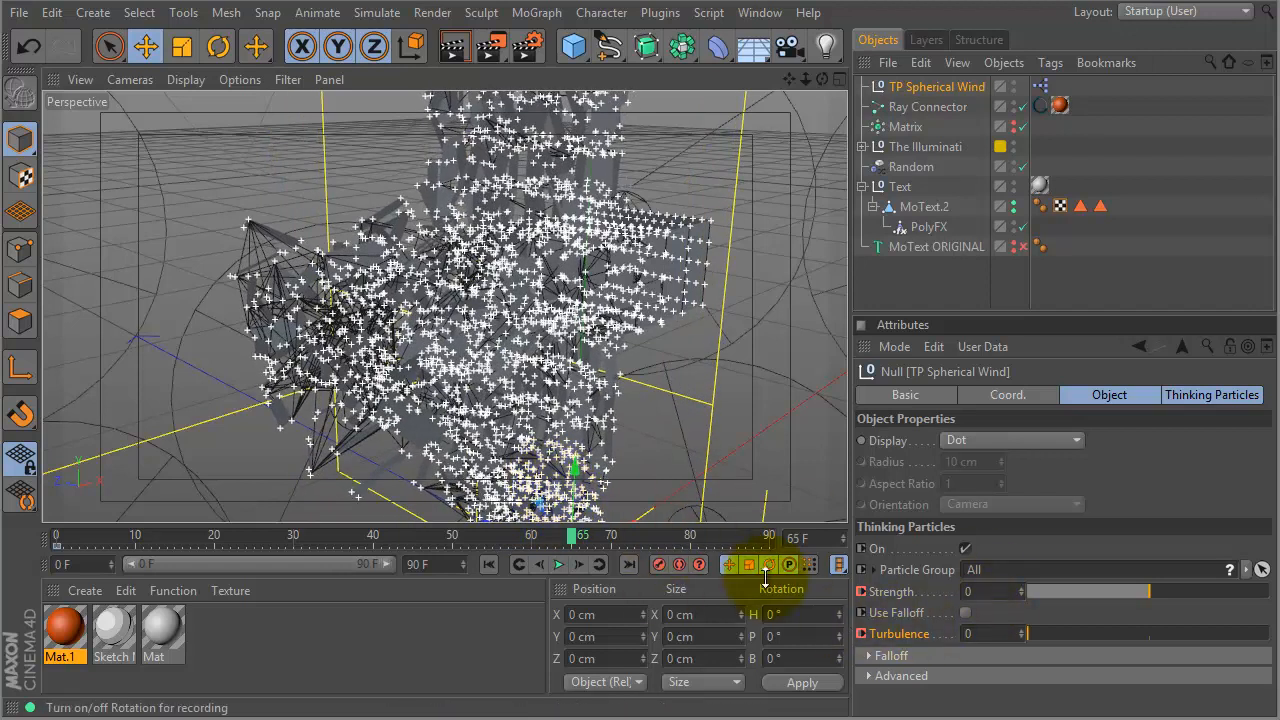
# - Key the wind's Strength and Turbulence at 0, then go to frame 65
pyautogui.click(862, 591)
pyautogui.keyDown('ctrl'); pyautogui.click(865, 632); pyautogui.keyUp('ctrl')
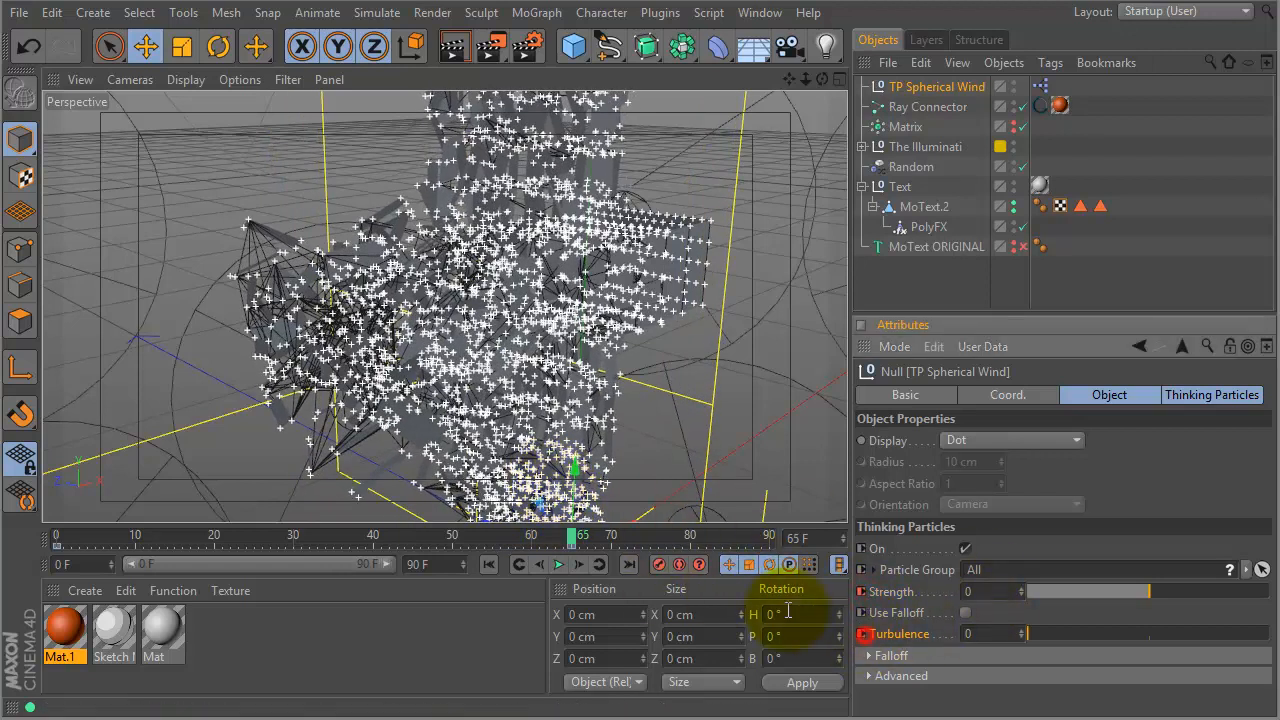
pyautogui.moveTo(572, 537); pyautogui.dragTo(848, 525)
# - Raise Strength to 77 and Turbulence to 453, then move the zero-value key to frame 44
pyautogui.moveTo(1151, 590); pyautogui.dragTo(1243, 596)
pyautogui.moveTo(1112, 632); pyautogui.dragTo(1138, 632)
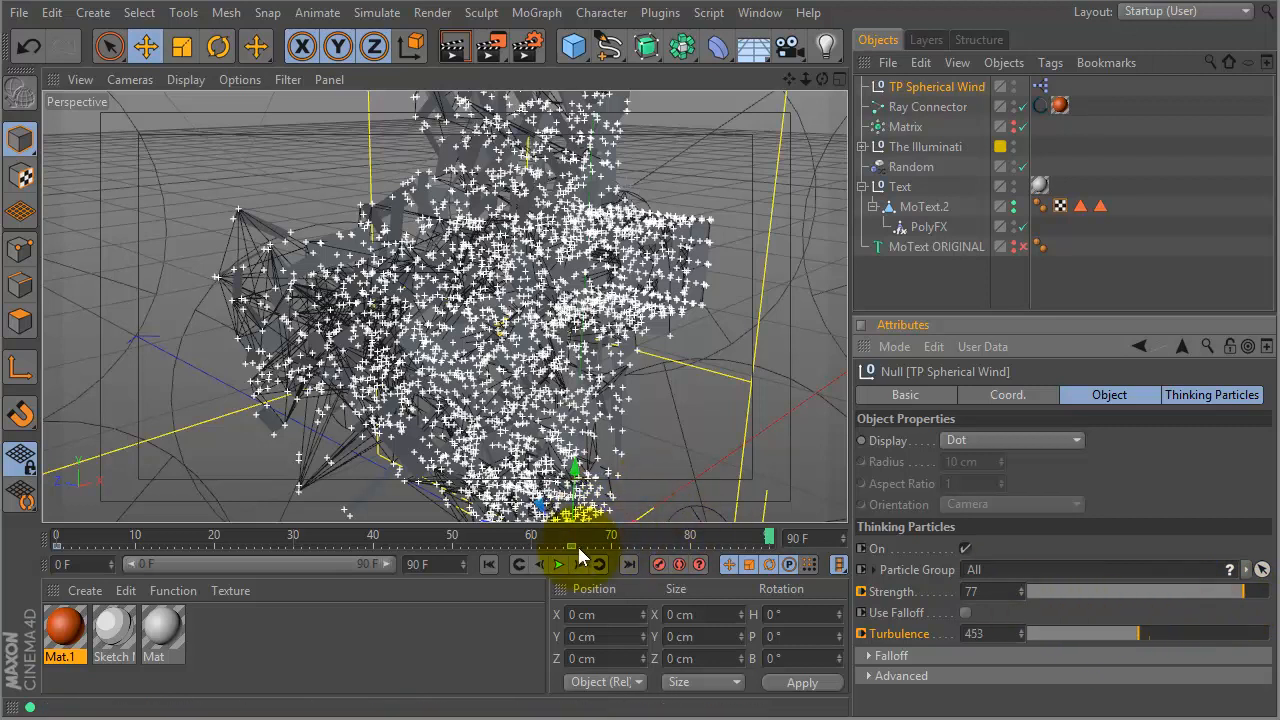
pyautogui.moveTo(573, 546); pyautogui.dragTo(406, 546)
pyautogui.click(58, 540)
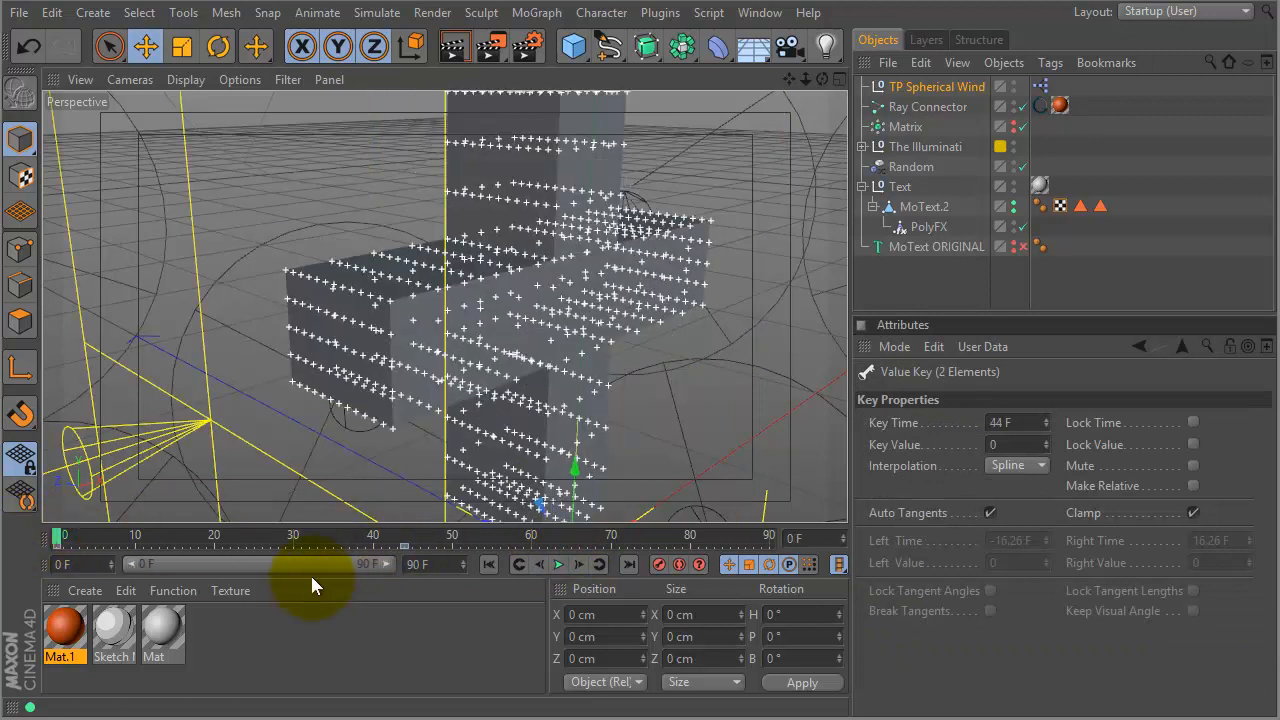
# - Play the blast animation and rewind to frame 0
pyautogui.press('F8')
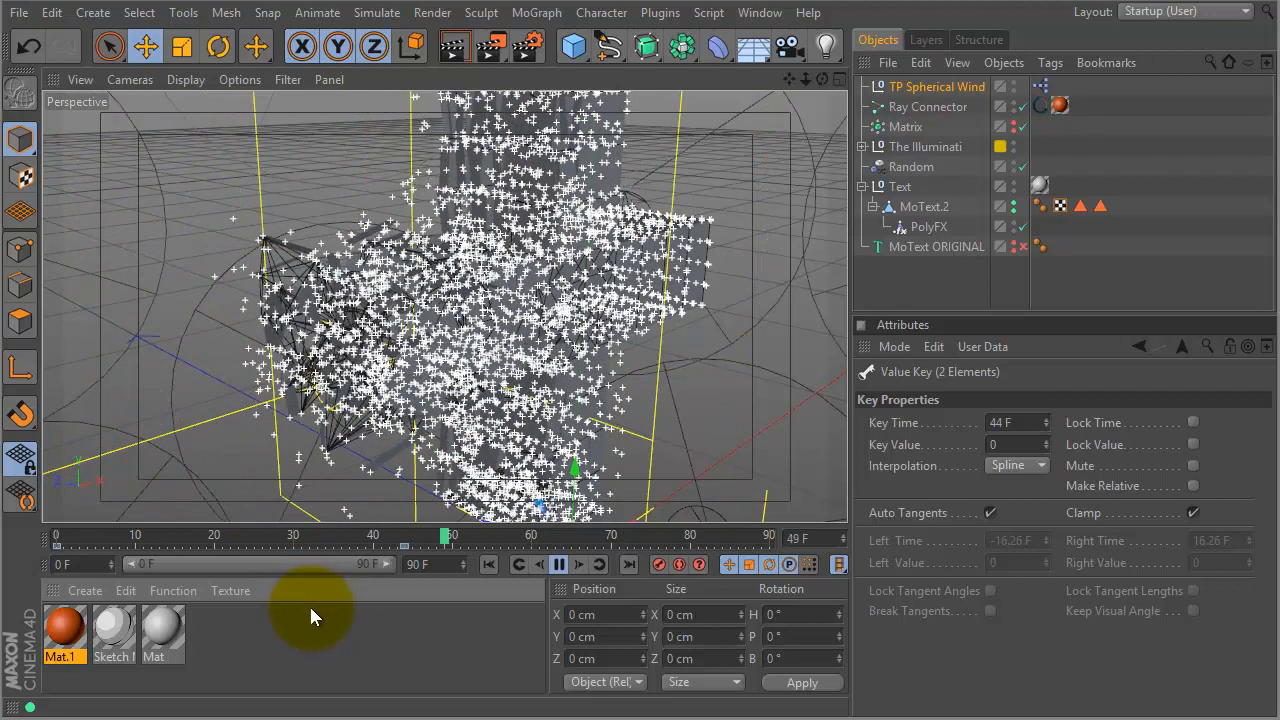
pyautogui.press('F8')
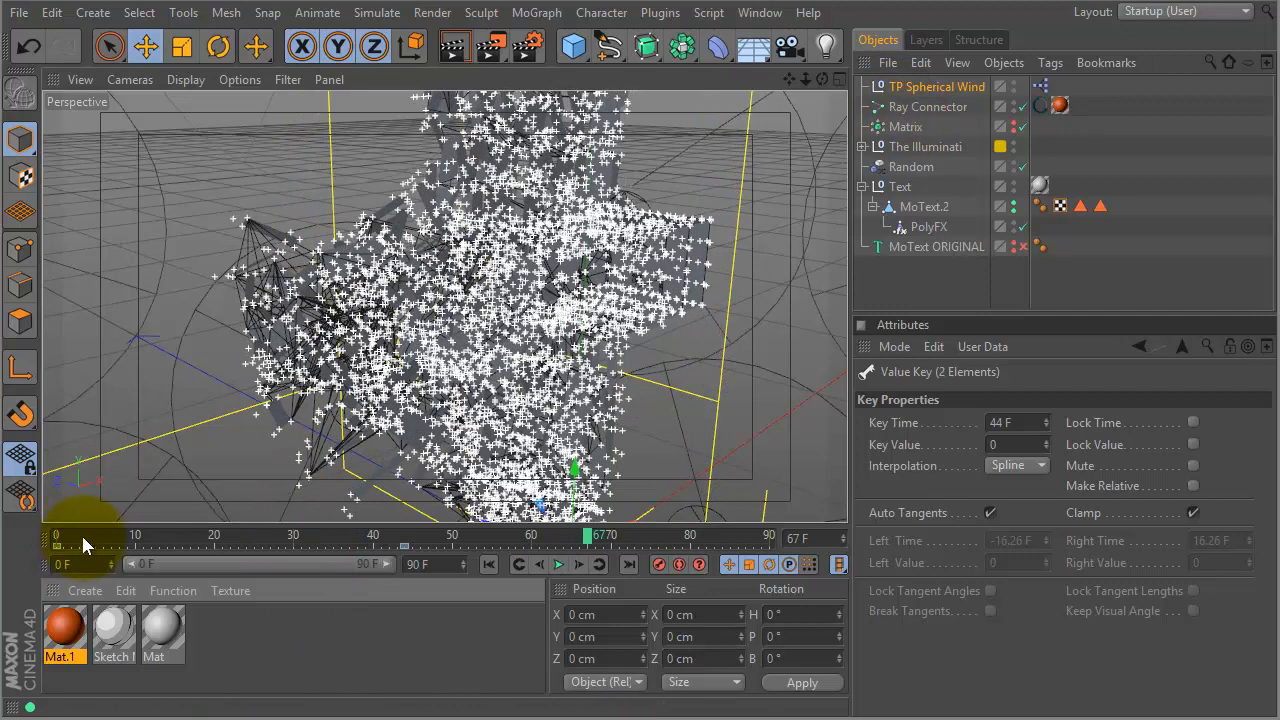
pyautogui.click(36, 537)
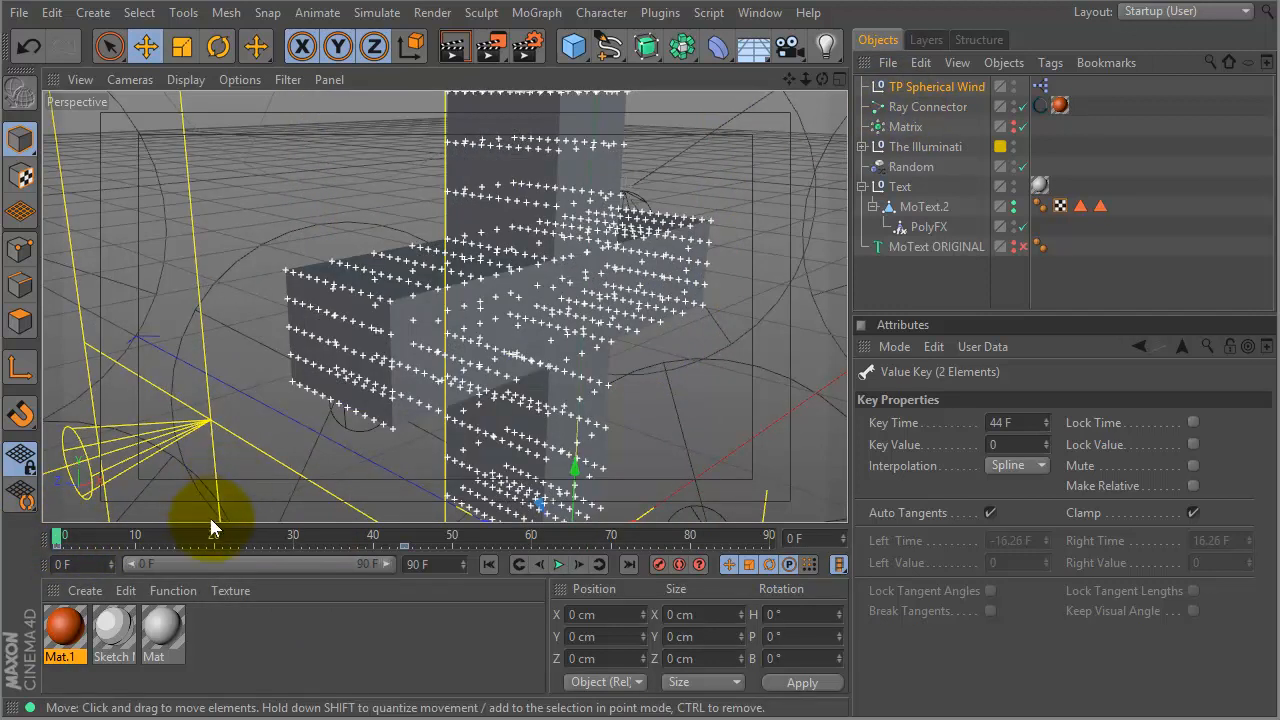
# - Replay the animation, then show the TP Spherical Wind's settings at frame 44
pyautogui.press('F8')
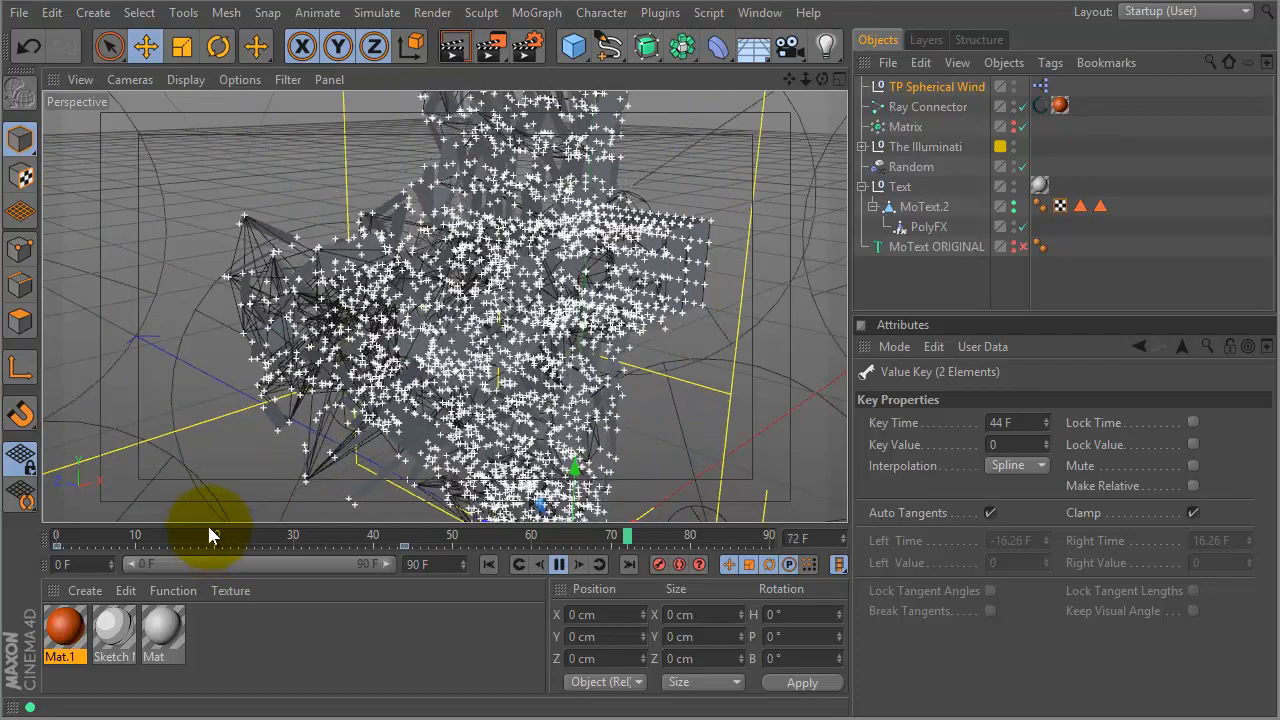
pyautogui.press('F8')
pyautogui.click(412, 531)
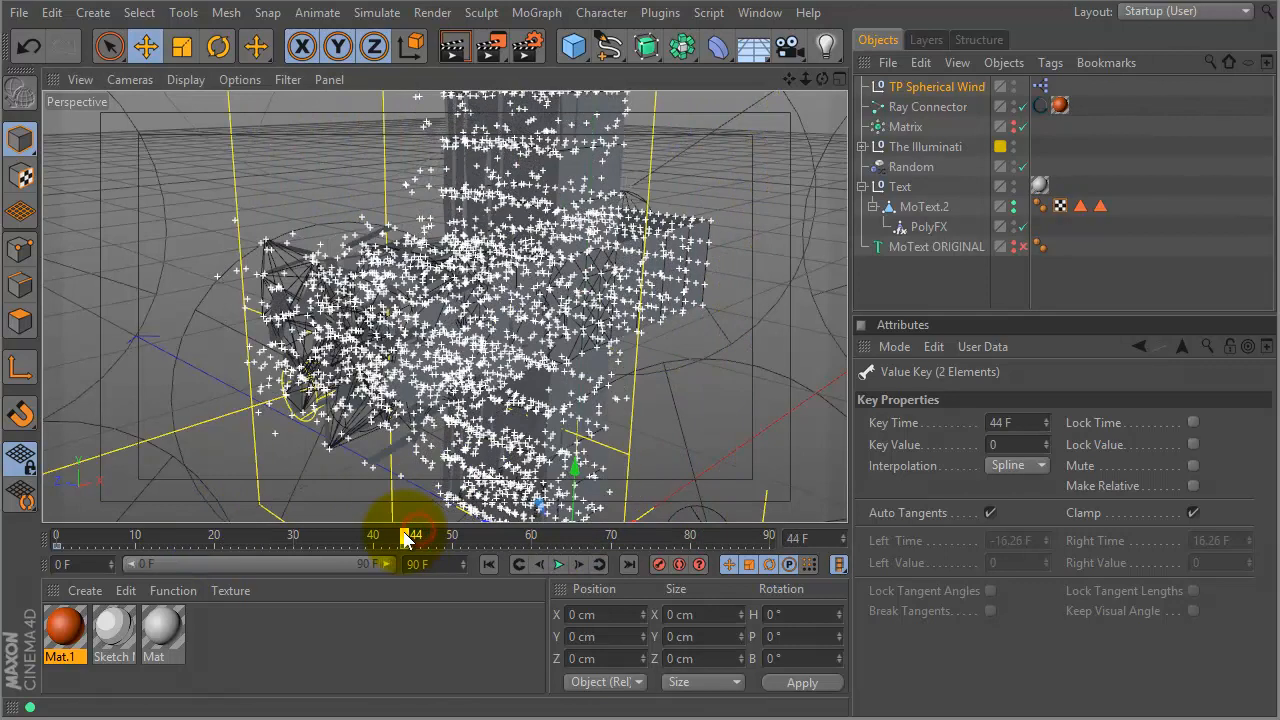
pyautogui.click(930, 88)
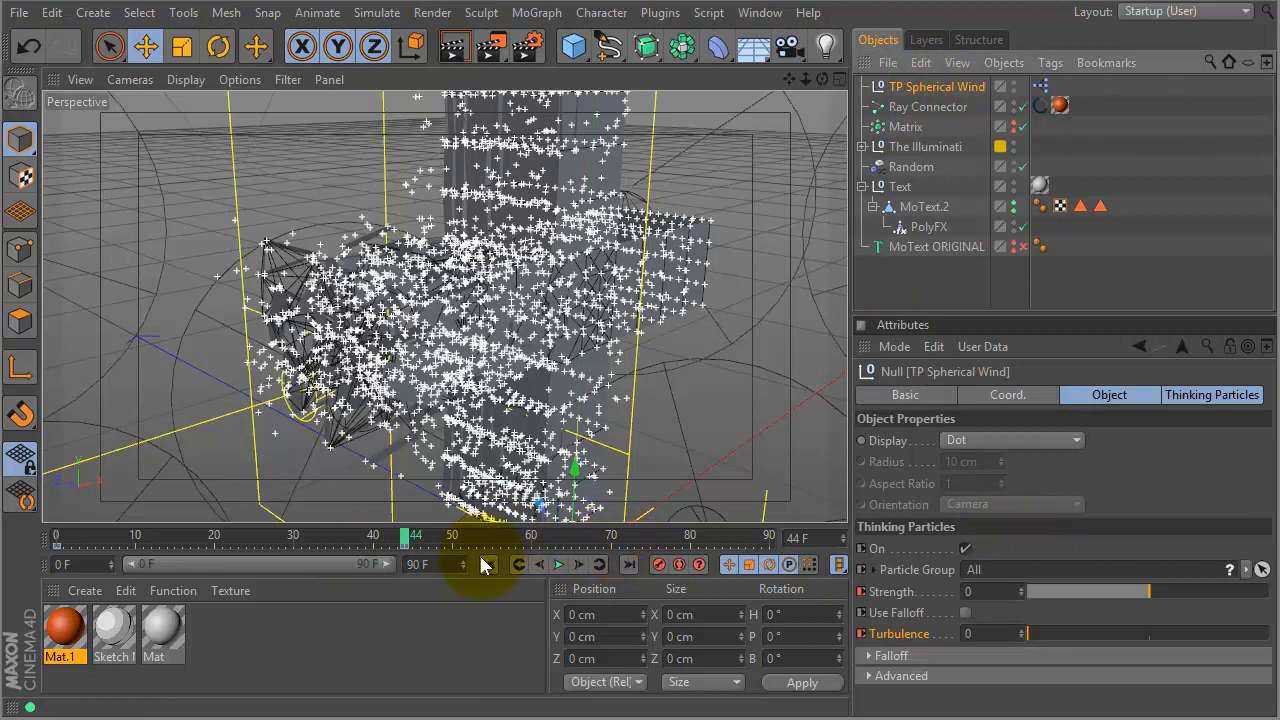
# - Key the wind at Strength 100 and Turbulence 666 on frame 44
pyautogui.moveTo(1149, 588); pyautogui.dragTo(1266, 590)
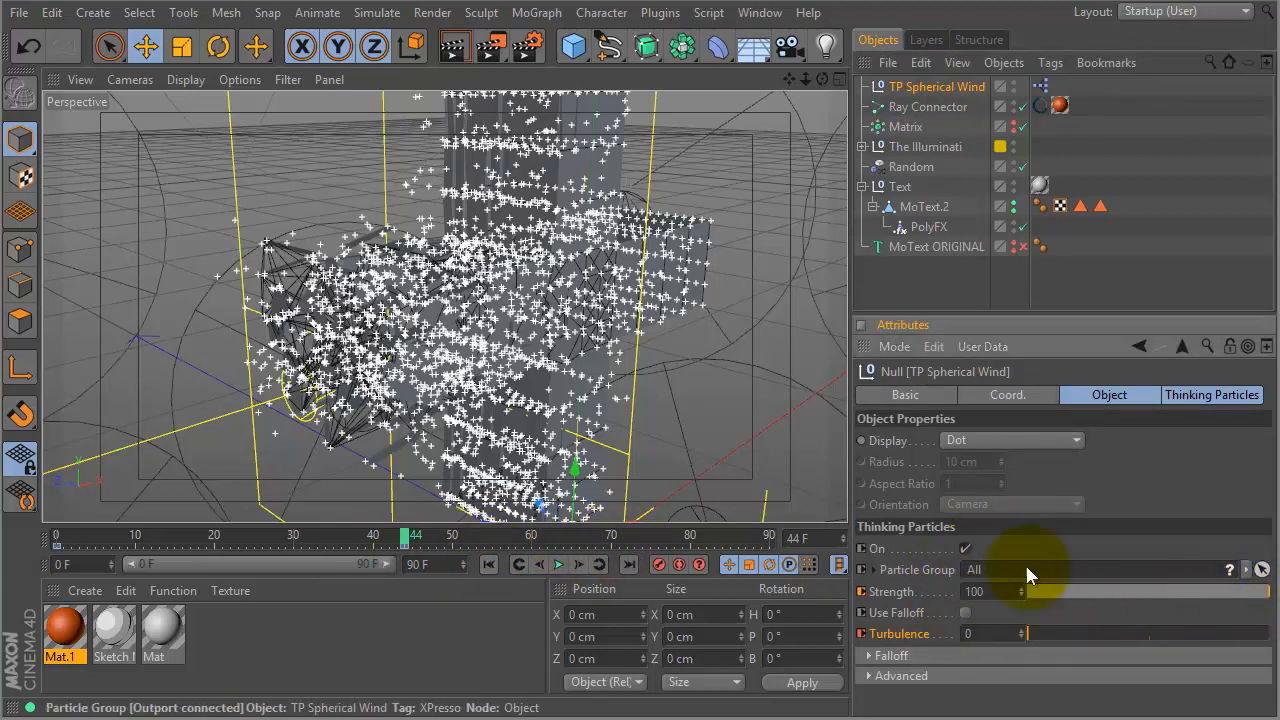
pyautogui.moveTo(1034, 634)
pyautogui.mouseDown()
pyautogui.moveTo(1051, 645)
pyautogui.moveTo(1190, 636)
pyautogui.mouseUp()
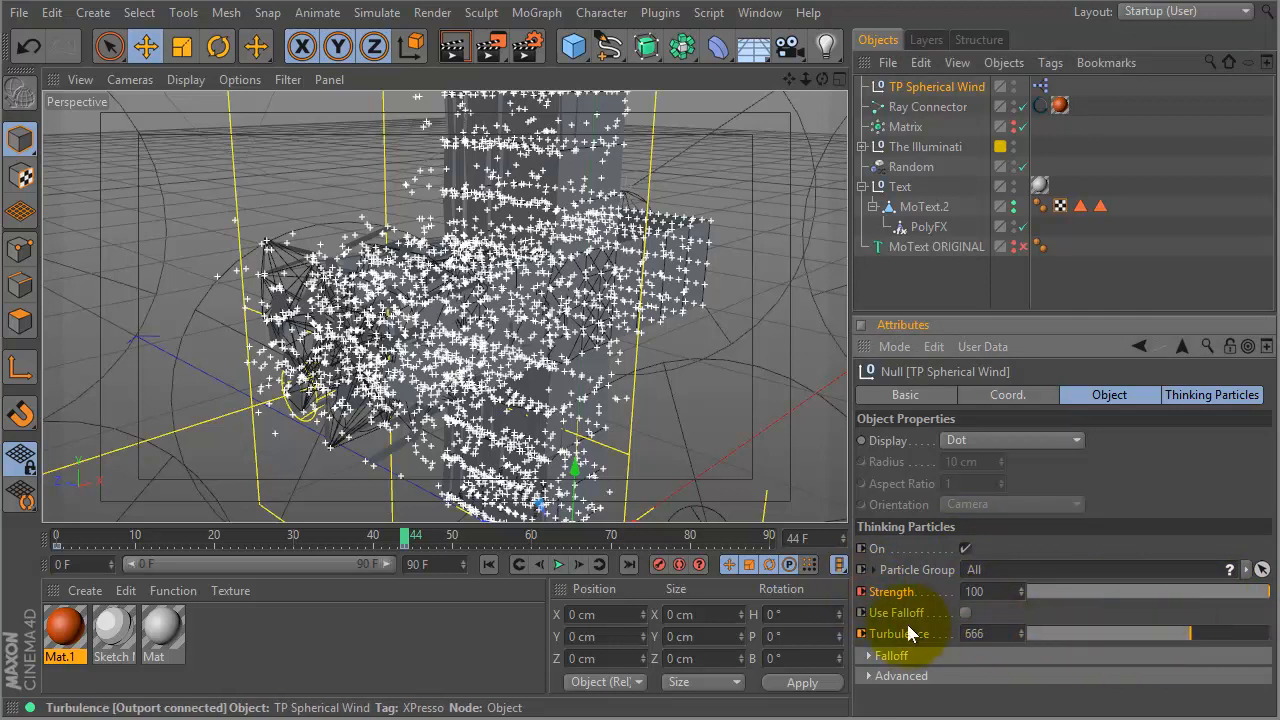
pyautogui.click(862, 636)
pyautogui.click(404, 543)
# - Check the stronger blast at frame 68, play it through, and rewind to frame 0
pyautogui.moveTo(404, 543); pyautogui.dragTo(596, 538)
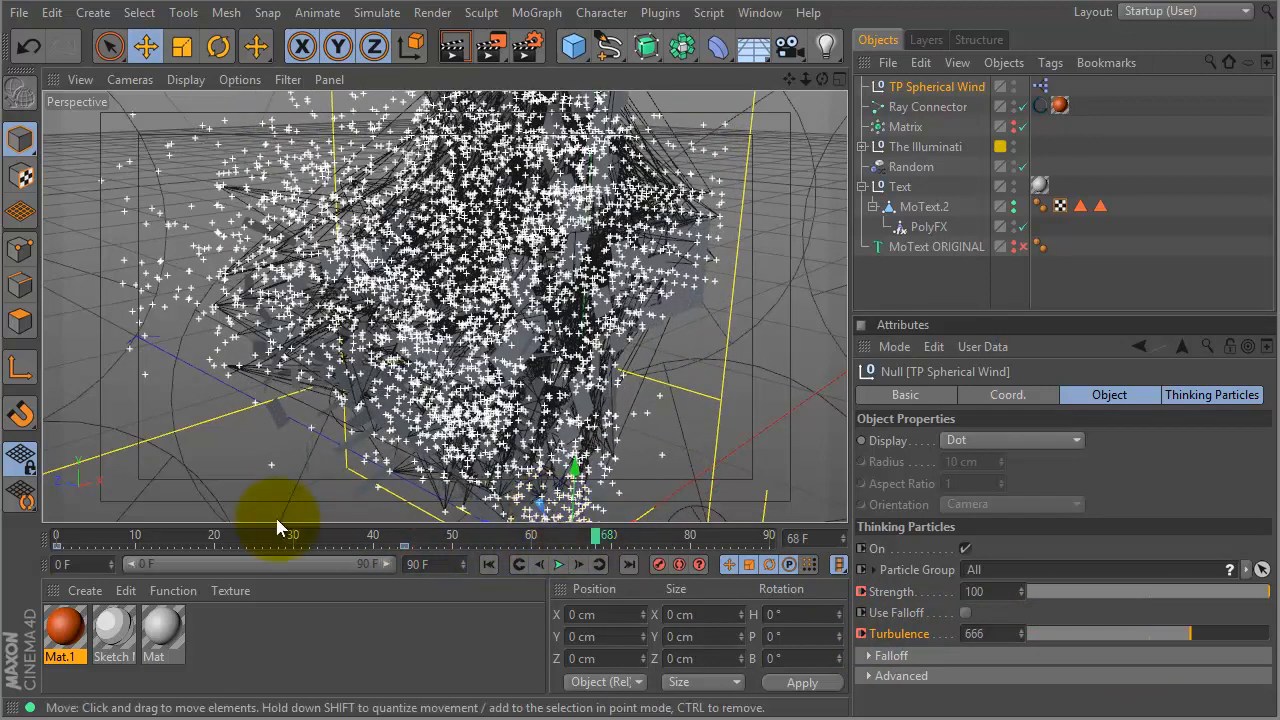
pyautogui.click(50, 535)
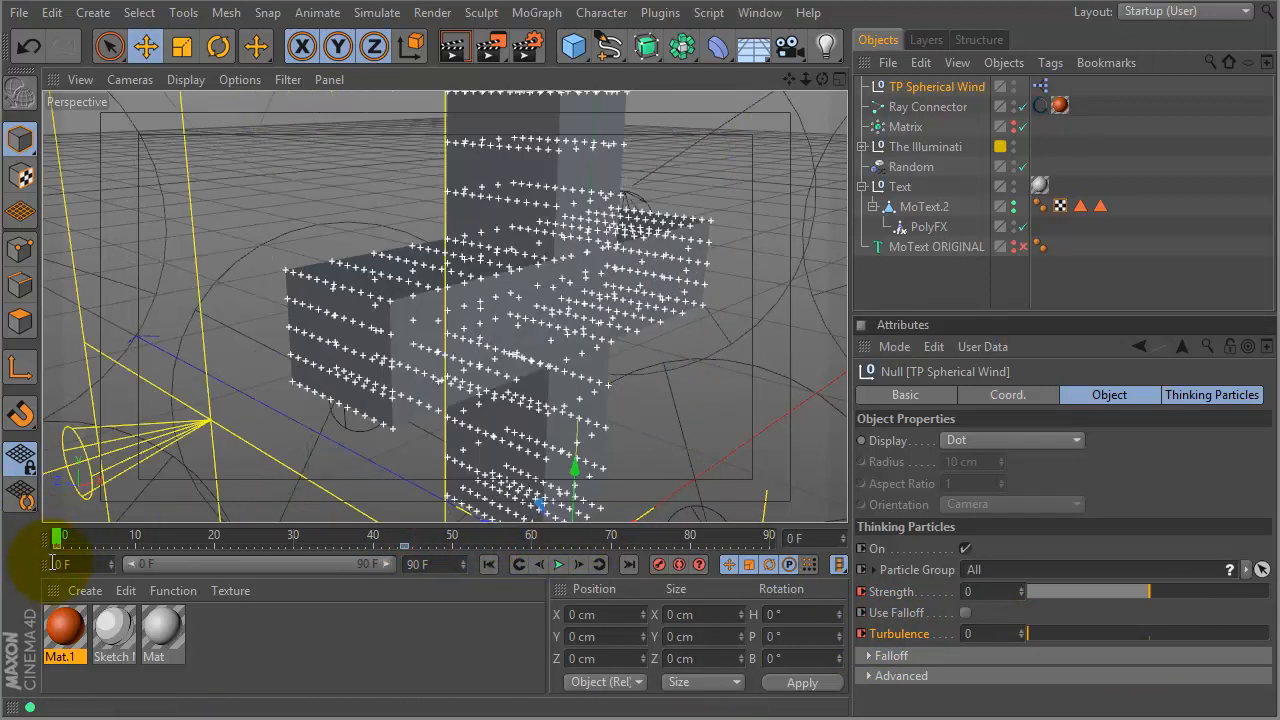
pyautogui.press('F8')
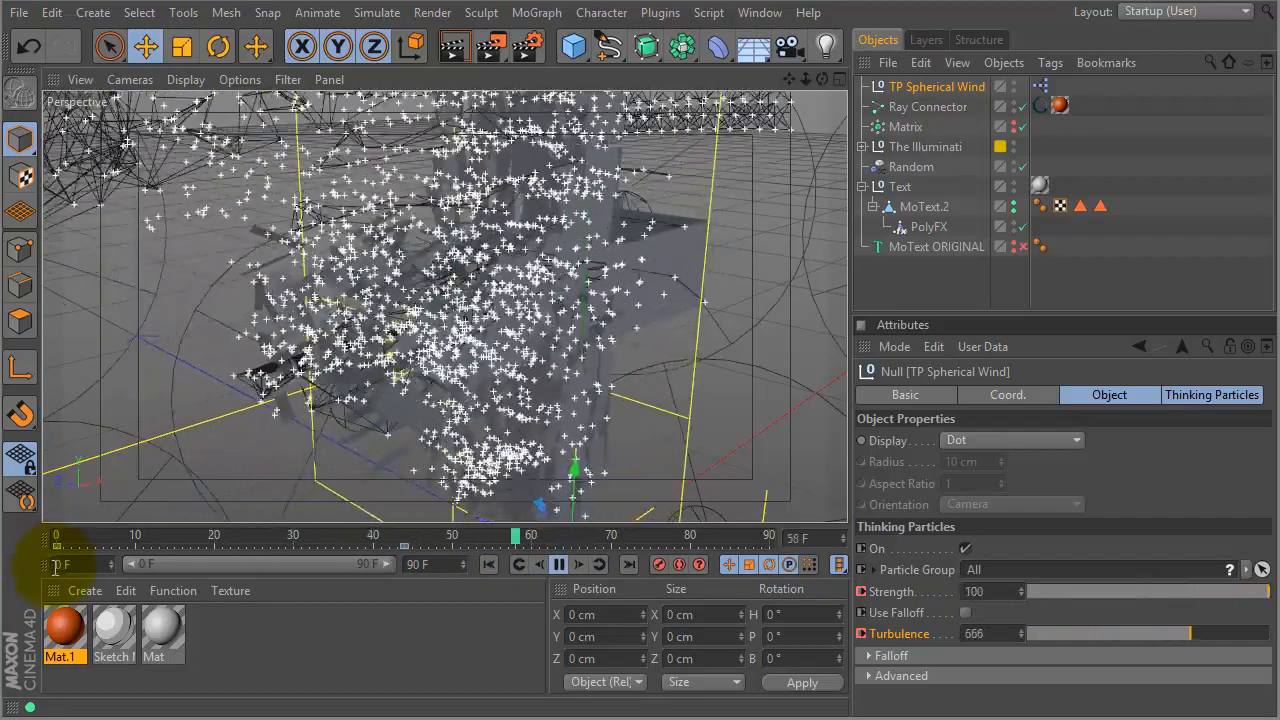
pyautogui.press('F8')
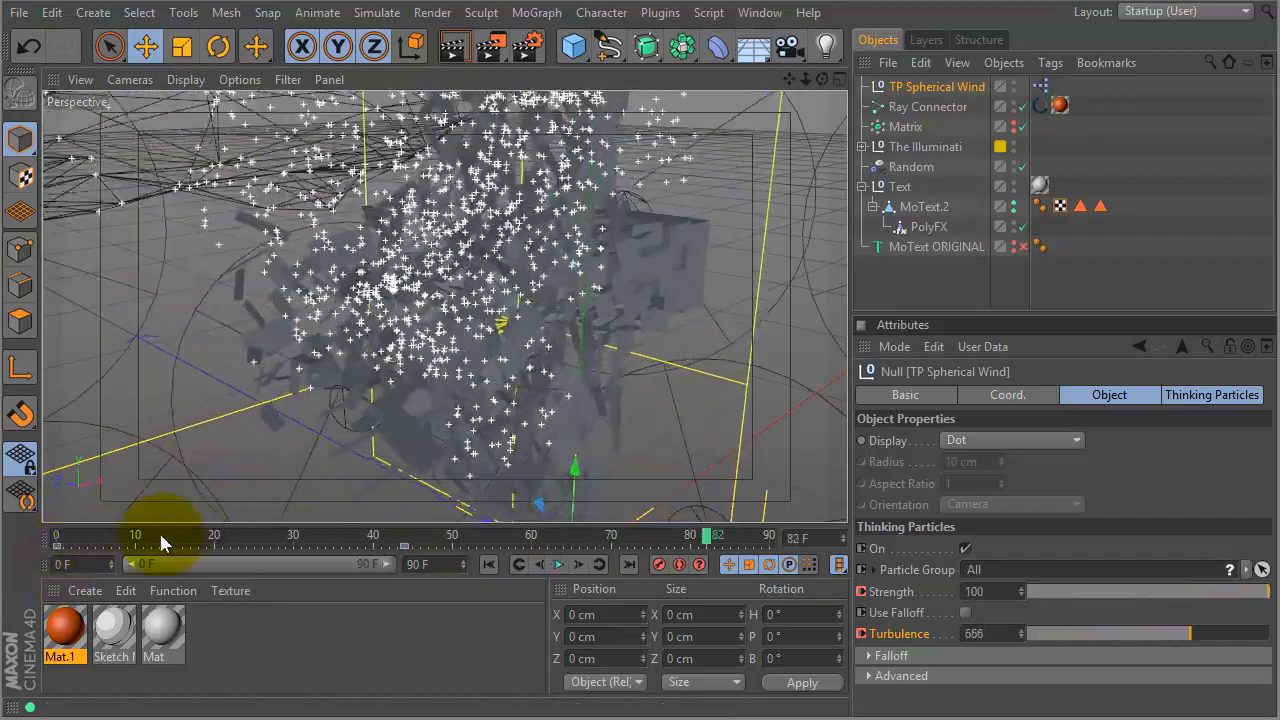
pyautogui.click(62, 535)
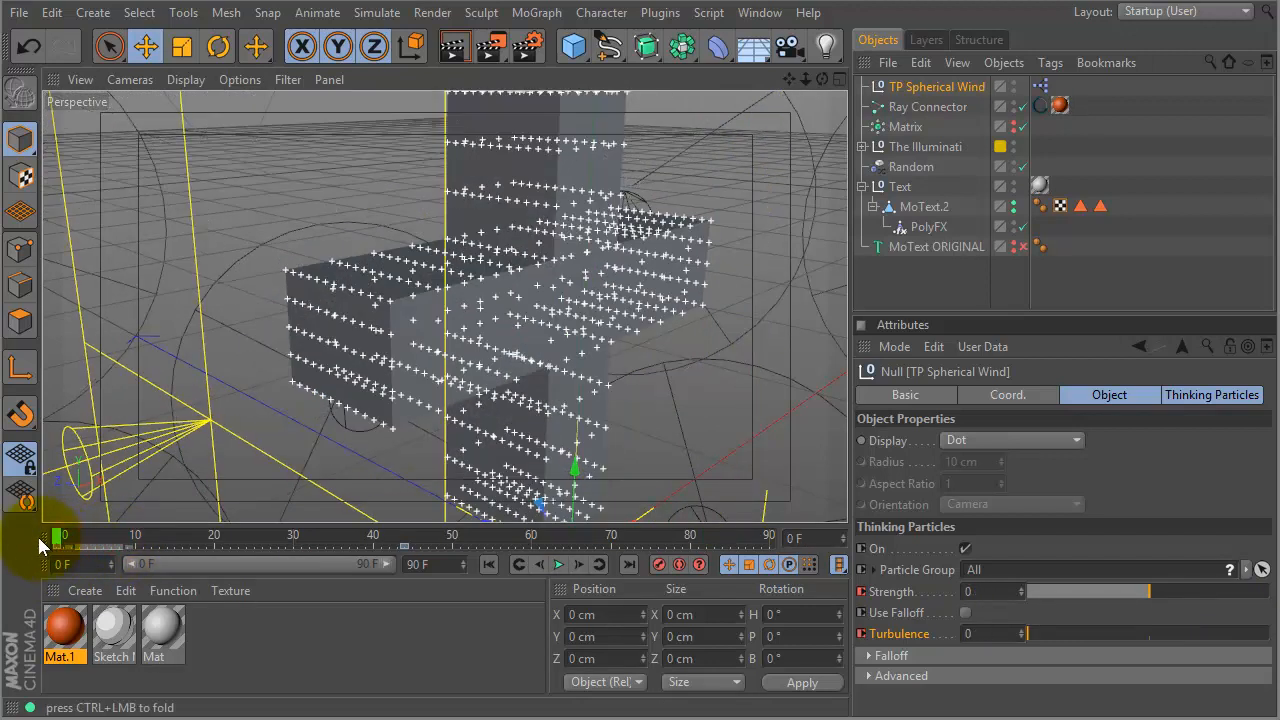
# - Move the wind's starting key to about frame 30 and preview the opening frames
pyautogui.moveTo(61, 548); pyautogui.dragTo(290, 550)
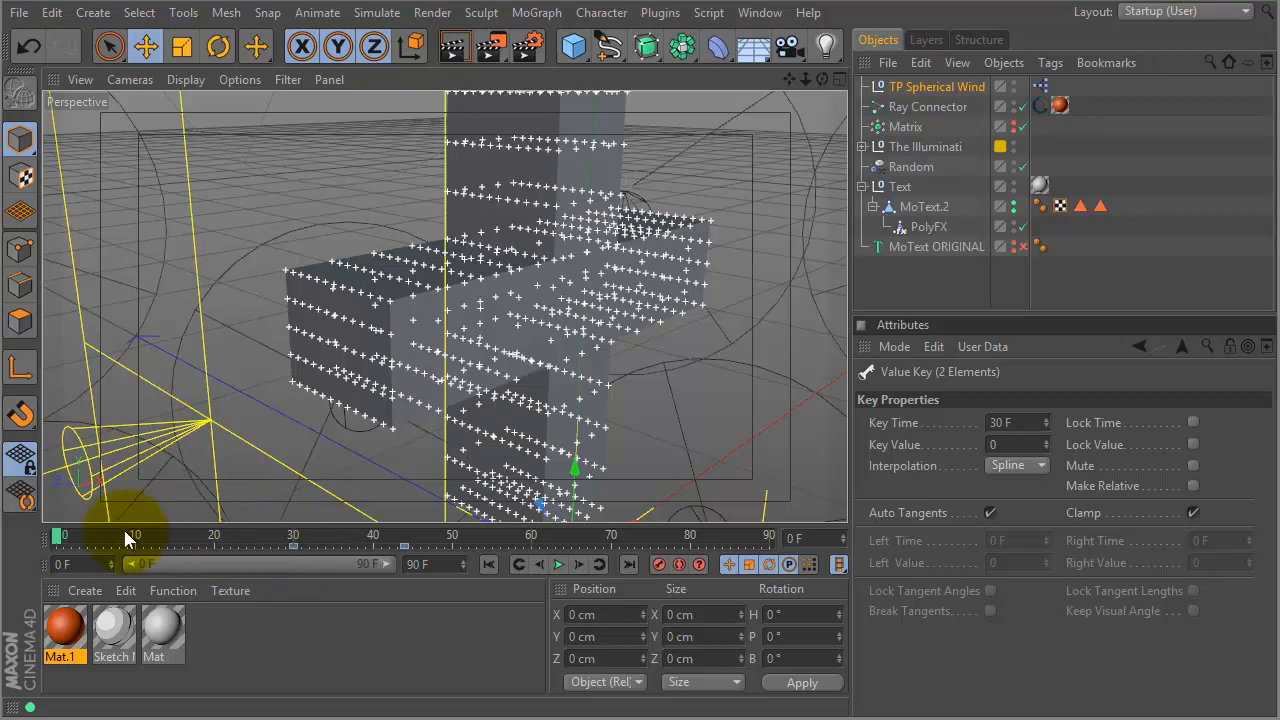
pyautogui.moveTo(52, 537); pyautogui.dragTo(578, 541)
# - Shift the zero-value key to frame 41 and play back the text blowing apart
pyautogui.moveTo(368, 553); pyautogui.dragTo(376, 547)
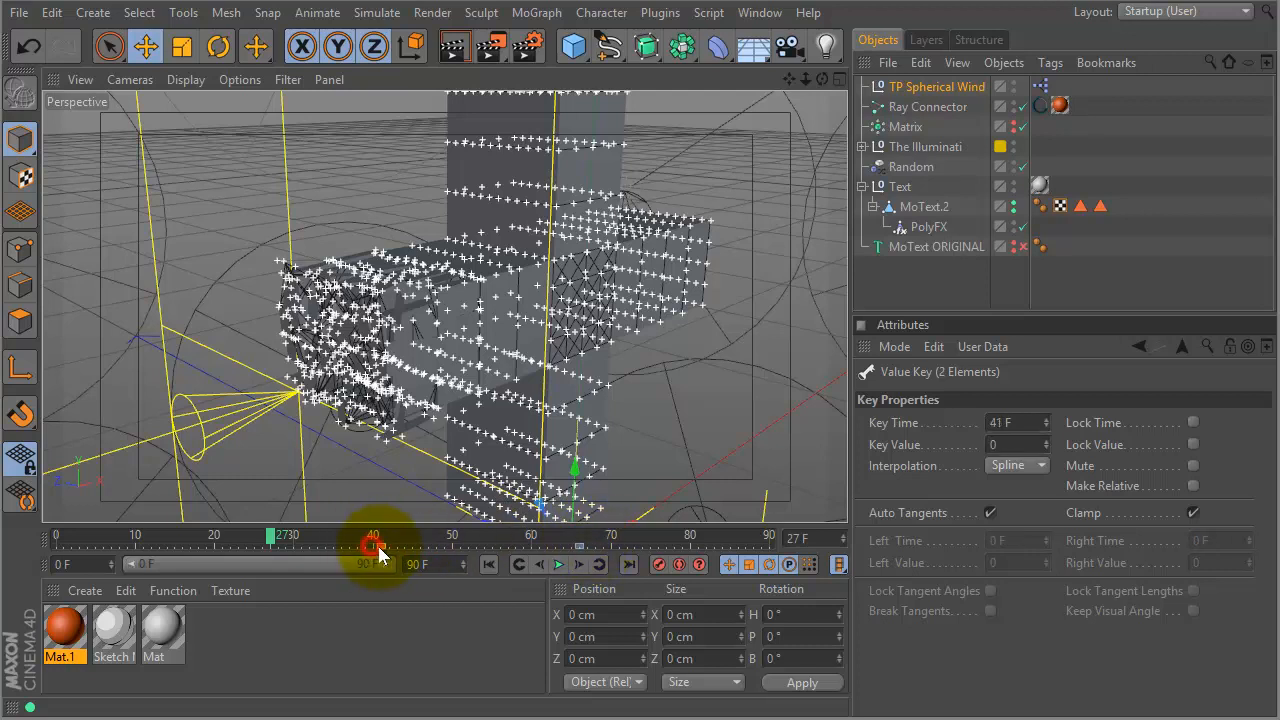
pyautogui.moveTo(270, 536); pyautogui.dragTo(40, 548)
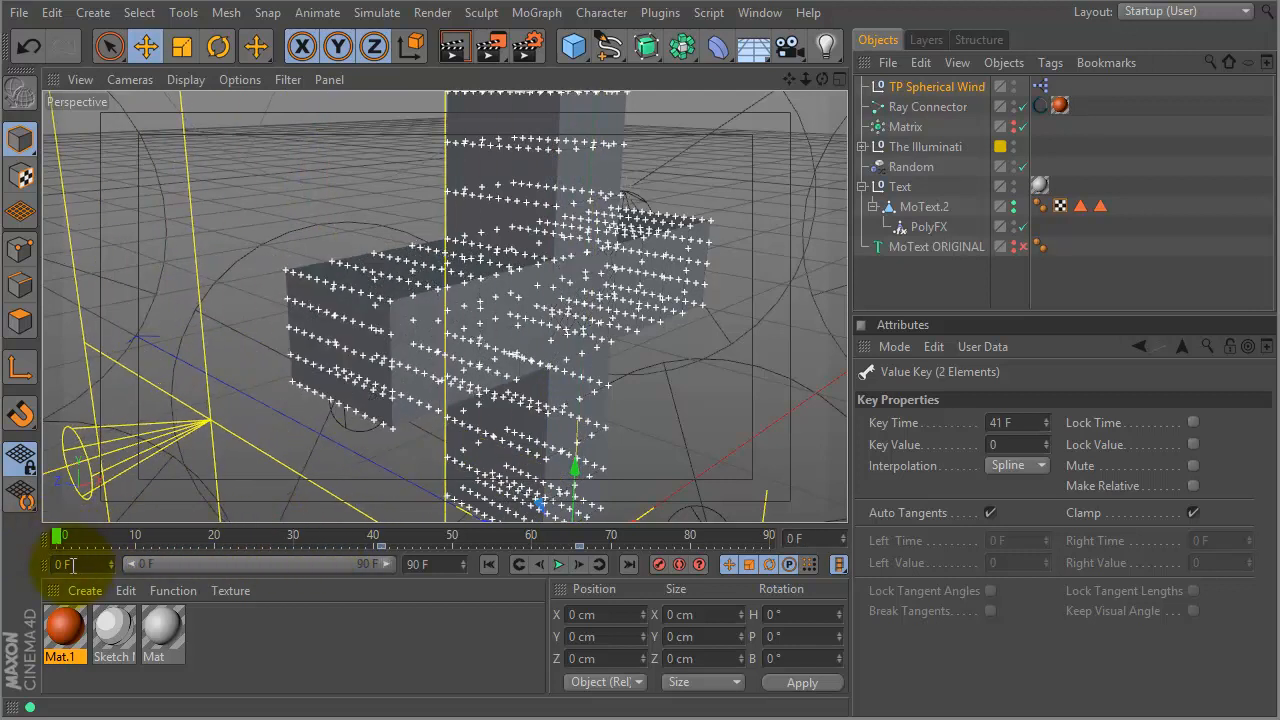
pyautogui.press('F8')
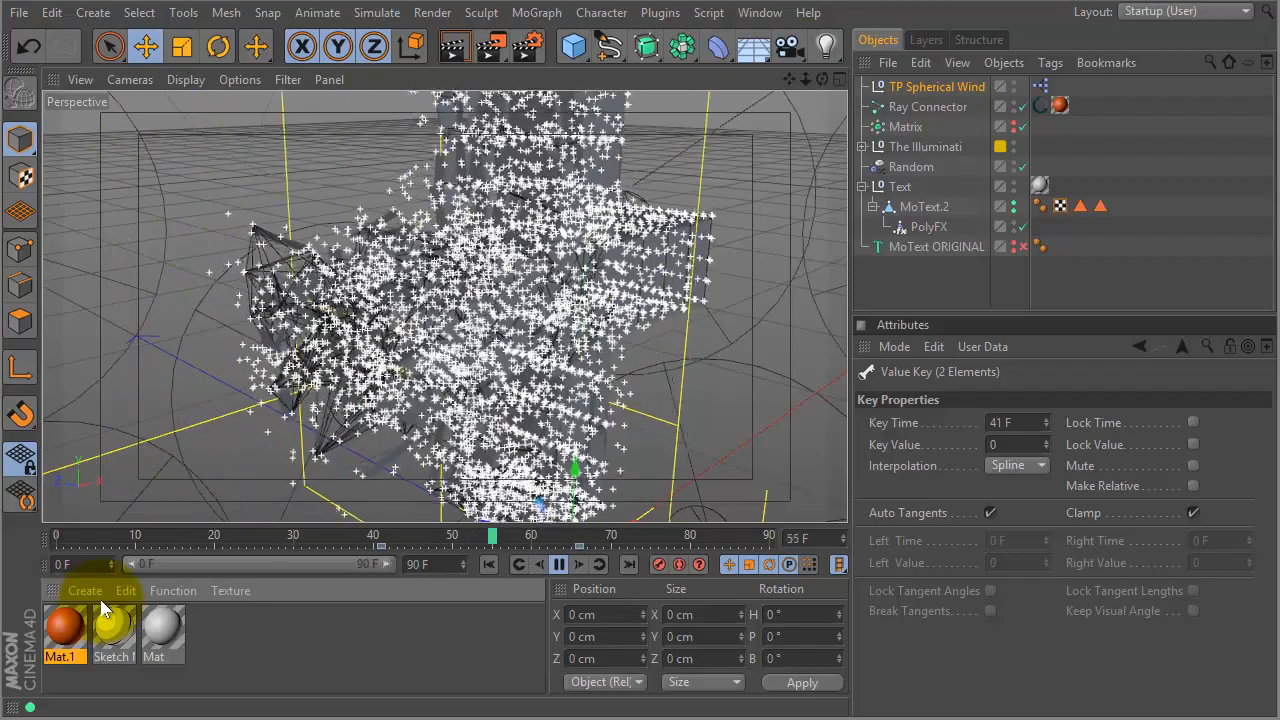
pyautogui.press('F8')
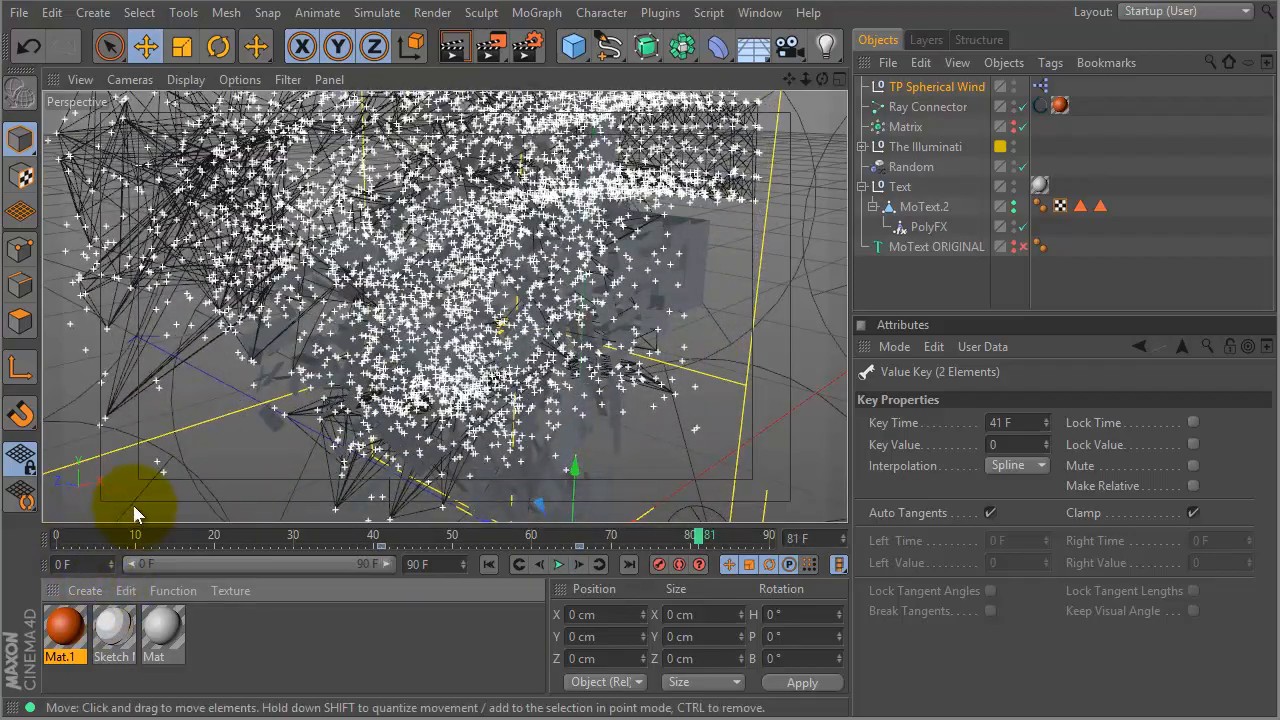